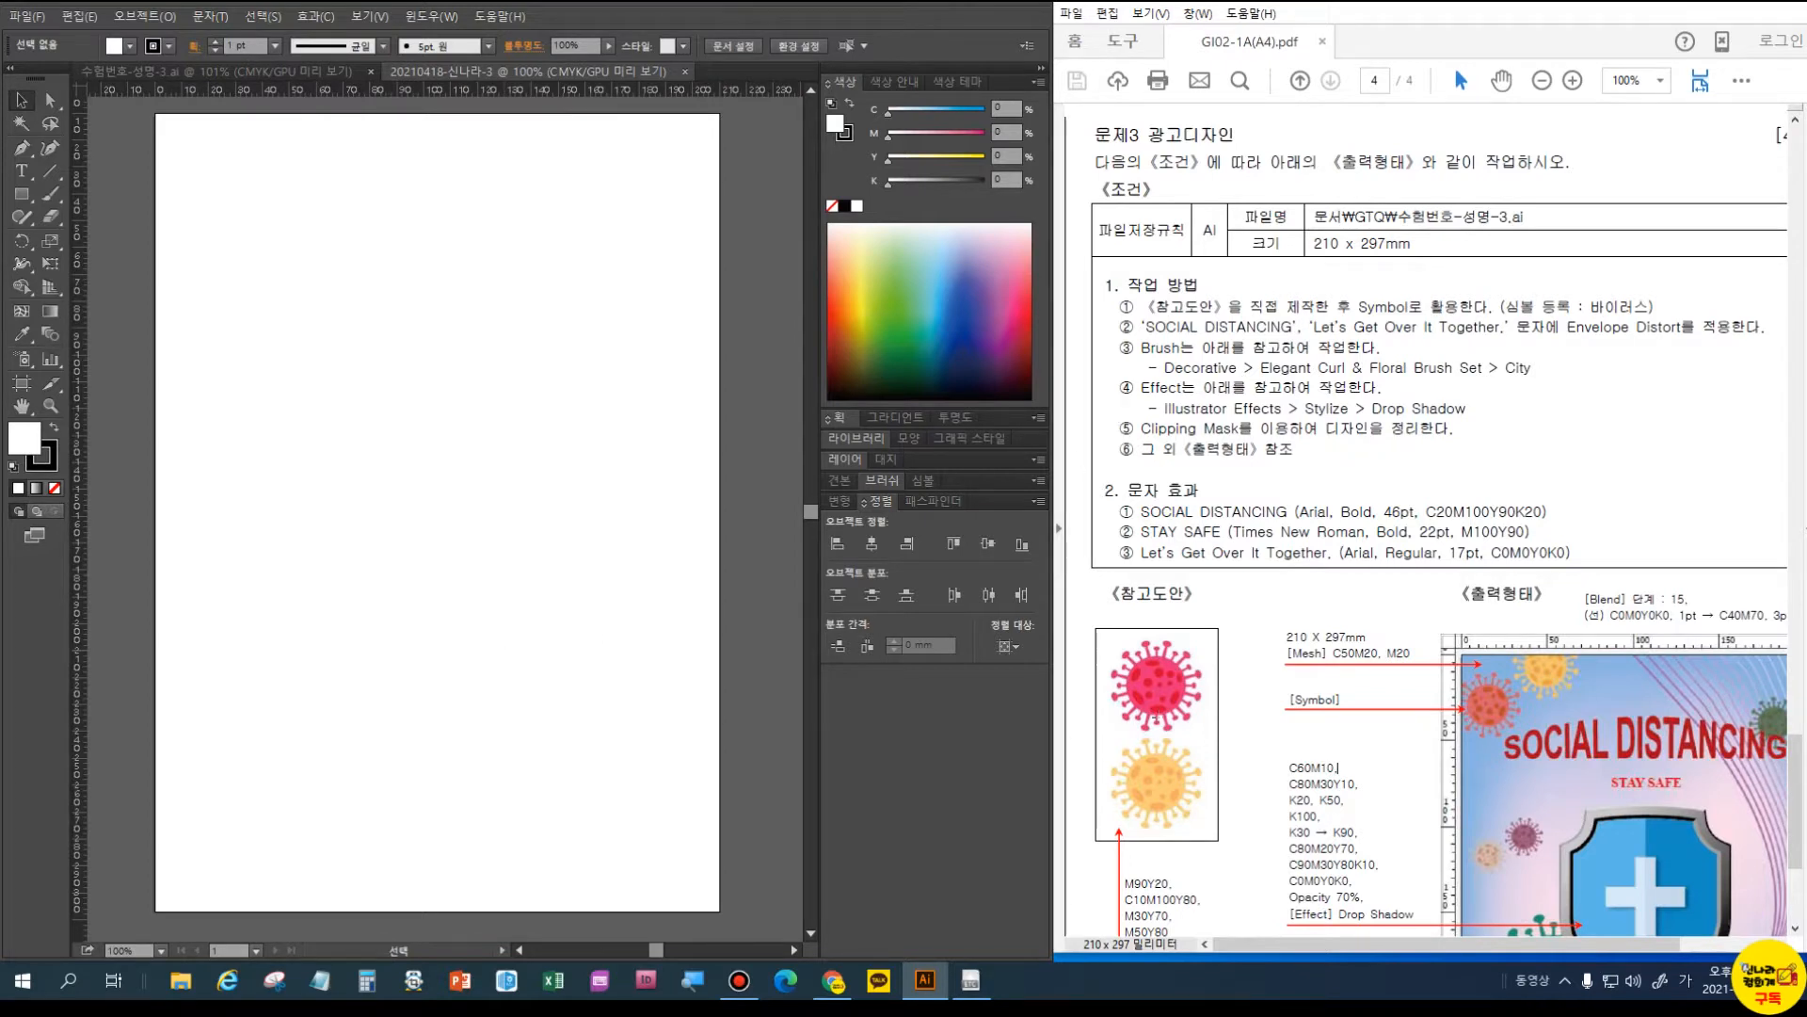
- Draw a small white square just outside the artboard's upper-left corner and remove its stroke
scroll(1323, 701, "down", 3)
scroll(1322, 701, "down", 4)
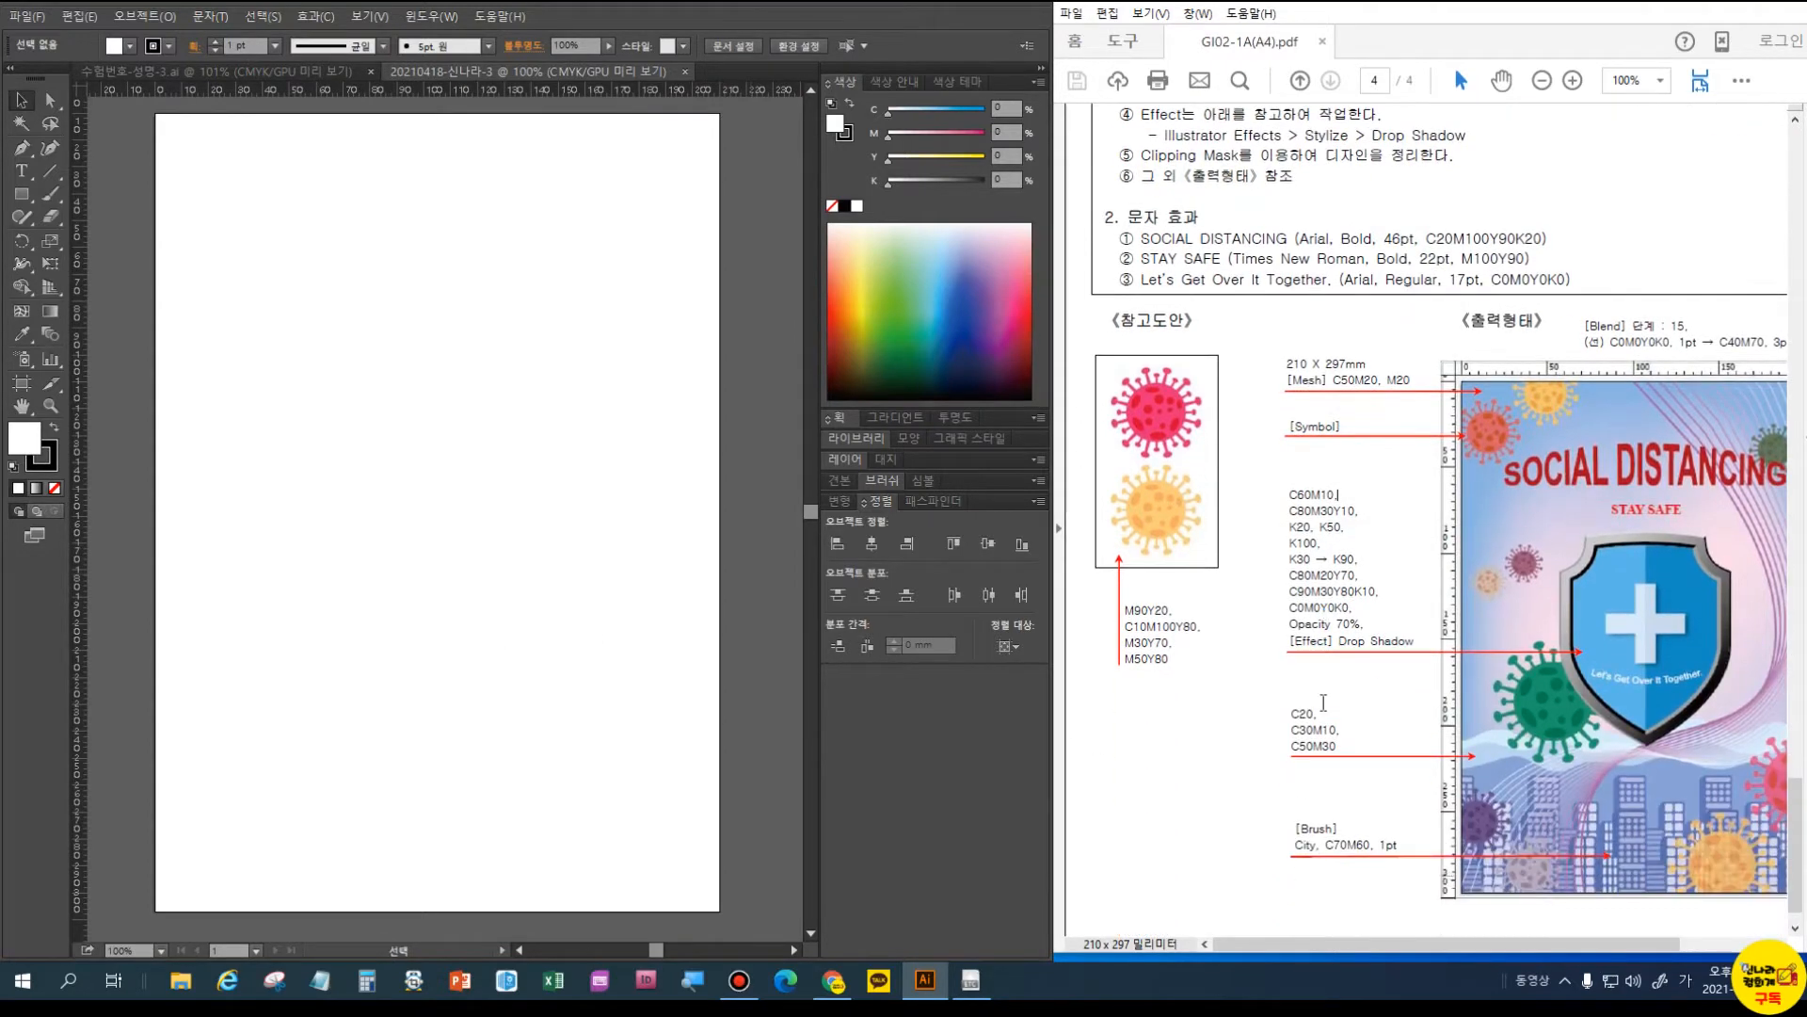
left_click(21, 193)
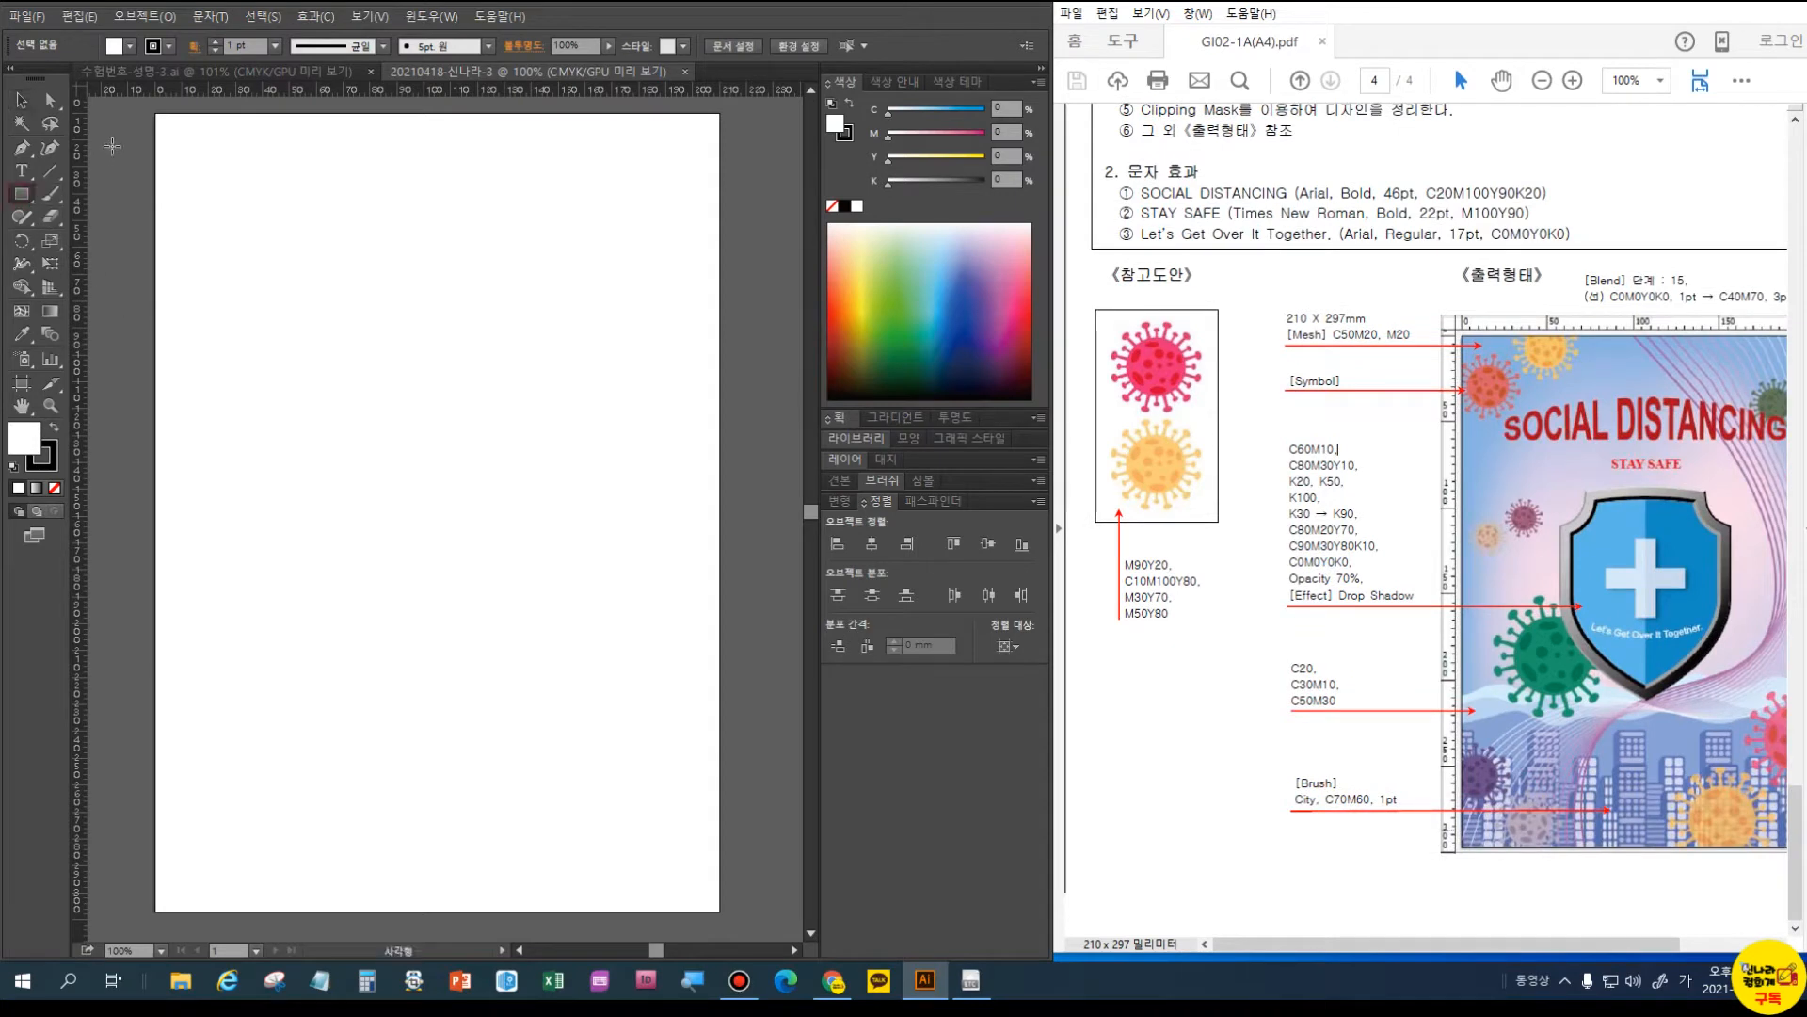
left_click_drag(107, 126, 144, 160)
left_click(21, 100)
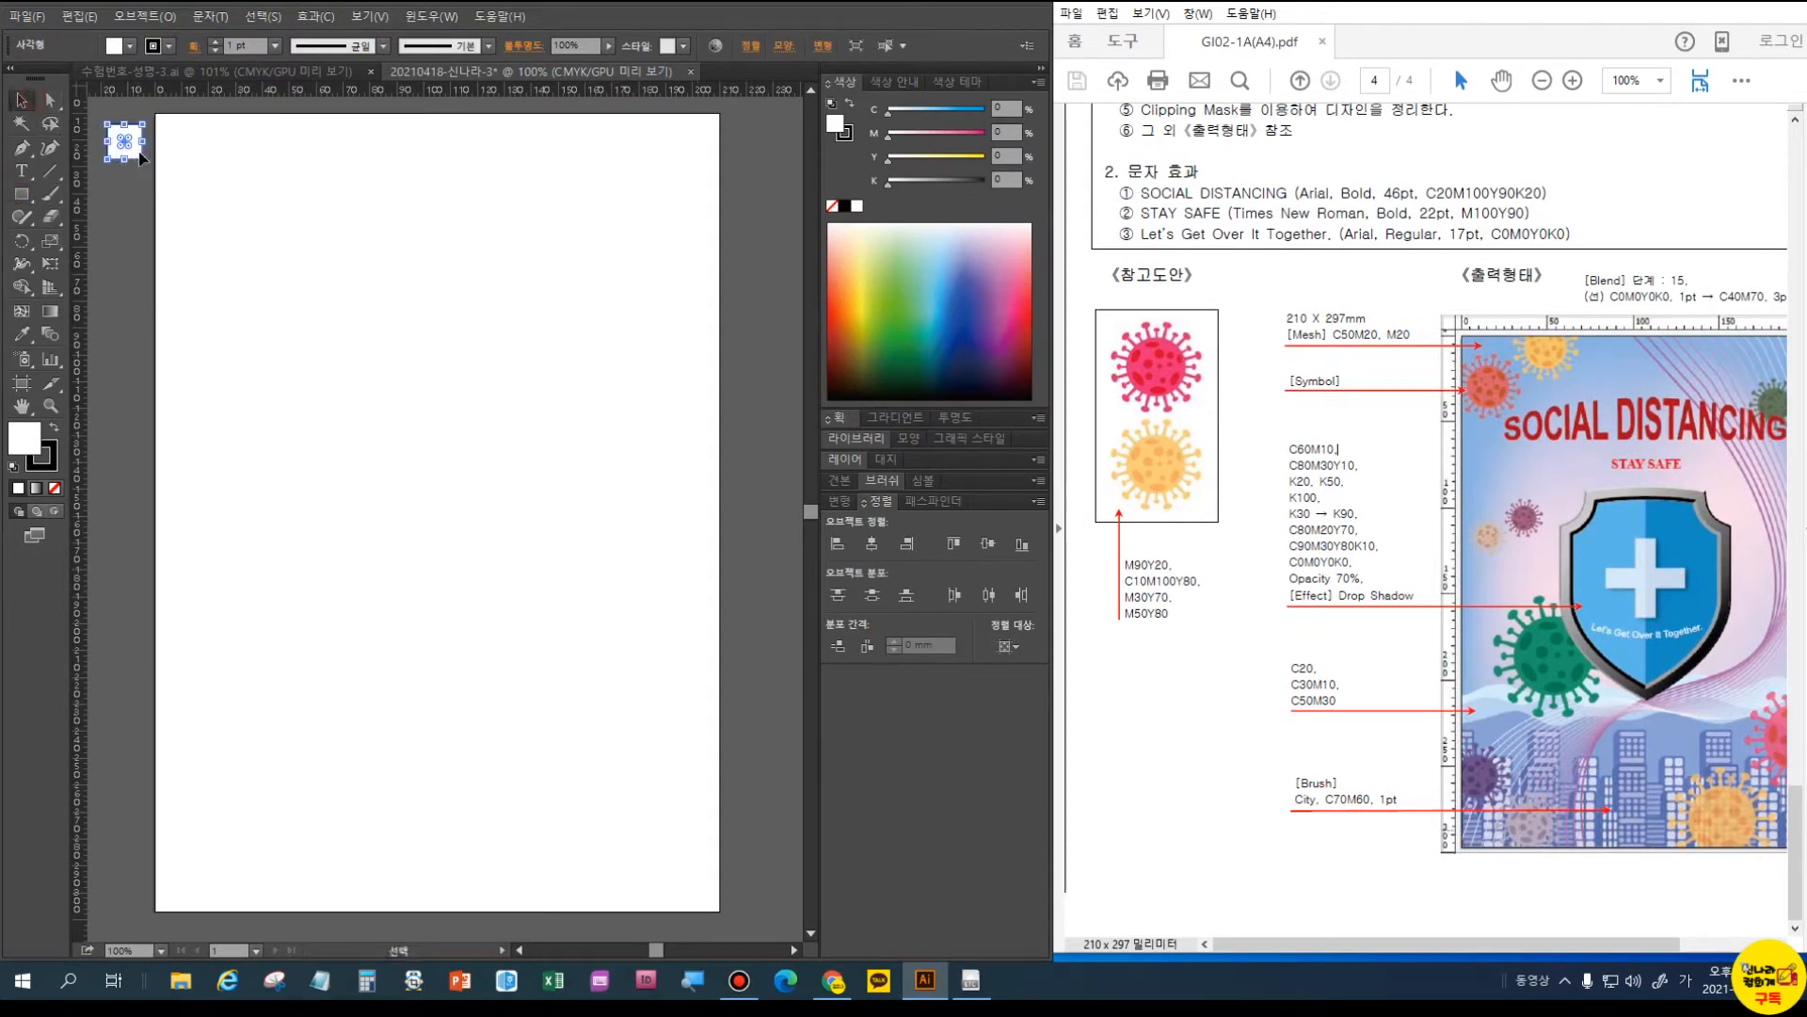
left_click(54, 487)
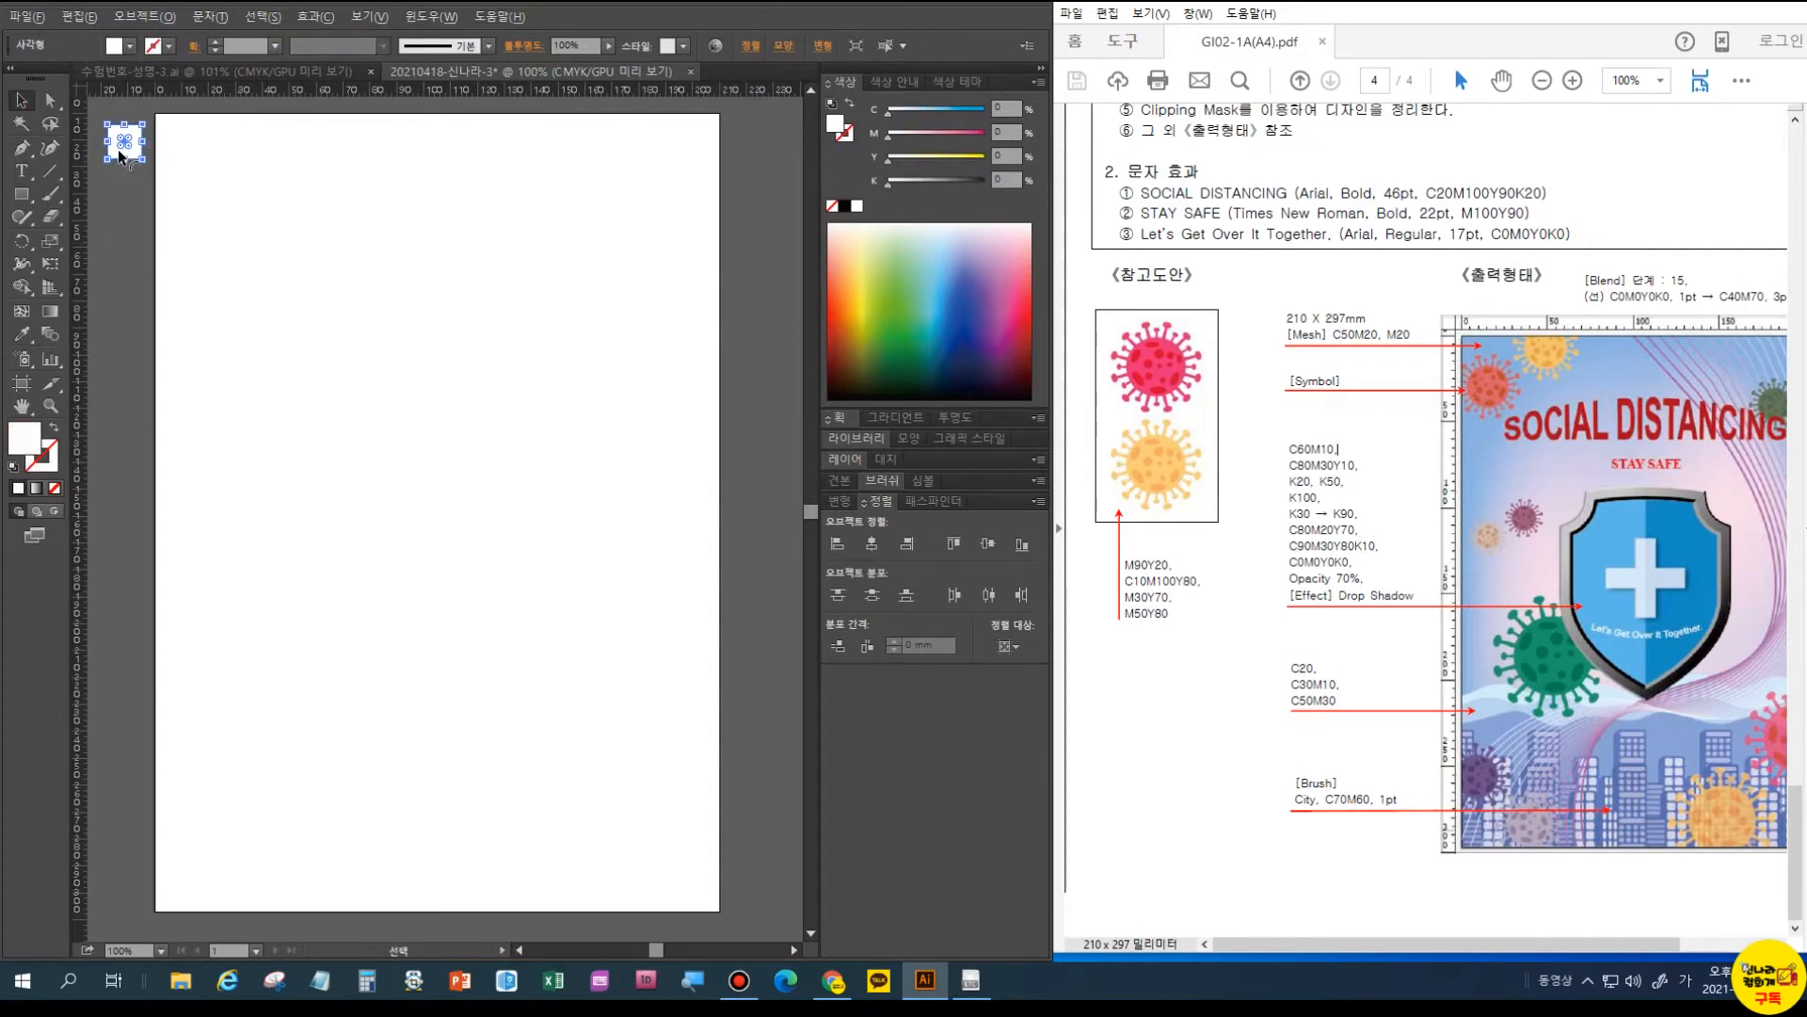
- Duplicate the square straight down four times to form an evenly spaced column of swatches
left_click_drag(140, 160, 138, 210)
key("ctrl+d")
key("ctrl+d")
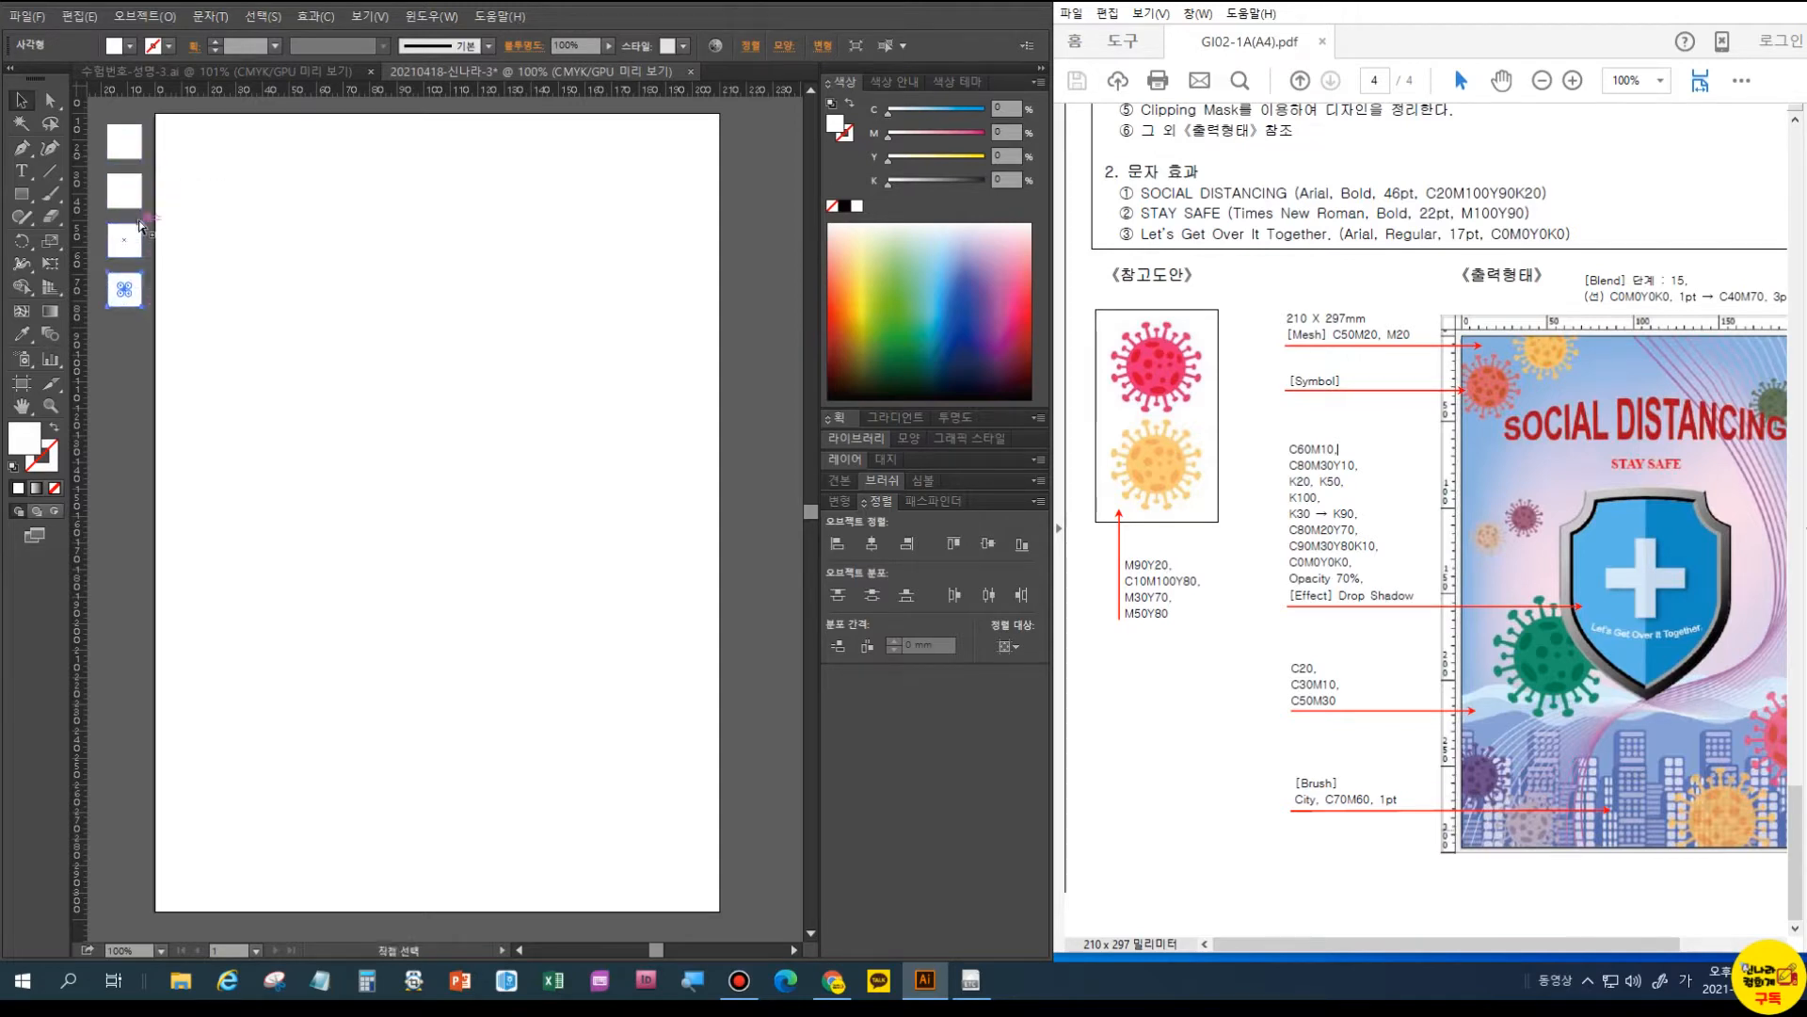
key("ctrl+d")
- Fill the first swatch square with C50 M20 and the second with M20
left_click(124, 142)
double_click(1000, 109)
type("50")
key("Tab")
type("20")
key("Return")
left_click(125, 191)
double_click(1000, 132)
type("20")
key("Return")
- Move the three lower squares farther down and fill the upper two of them with C60 M10 and C80 M30 Y10
left_click_drag(98, 224, 117, 434)
left_click(125, 343)
left_click_drag(1004, 109, 957, 102)
type("60")
key("Tab")
type("10")
key("Return")
left_click(125, 392)
type("80")
key("Tab")
- Fill the lowest square with K20 and duplicate it straight down six times
left_click(124, 442)
double_click(1002, 178)
type("20")
key("Return")
left_click_drag(110, 449, 110, 494)
key("ctrl+d")
key("ctrl+d")
key("ctrl+d")
key("ctrl+d")
key("ctrl+d")
- Fill the first two squares below the K20 swatch with K50 and K100
left_click(123, 486)
type("50")
left_click_drag(1006, 180, 948, 191)
key("Return")
left_click(124, 531)
type("100")
- Fill the square below the black swatch with a linear gradient running from K30 to K90
left_click(124, 576)
left_click(36, 488)
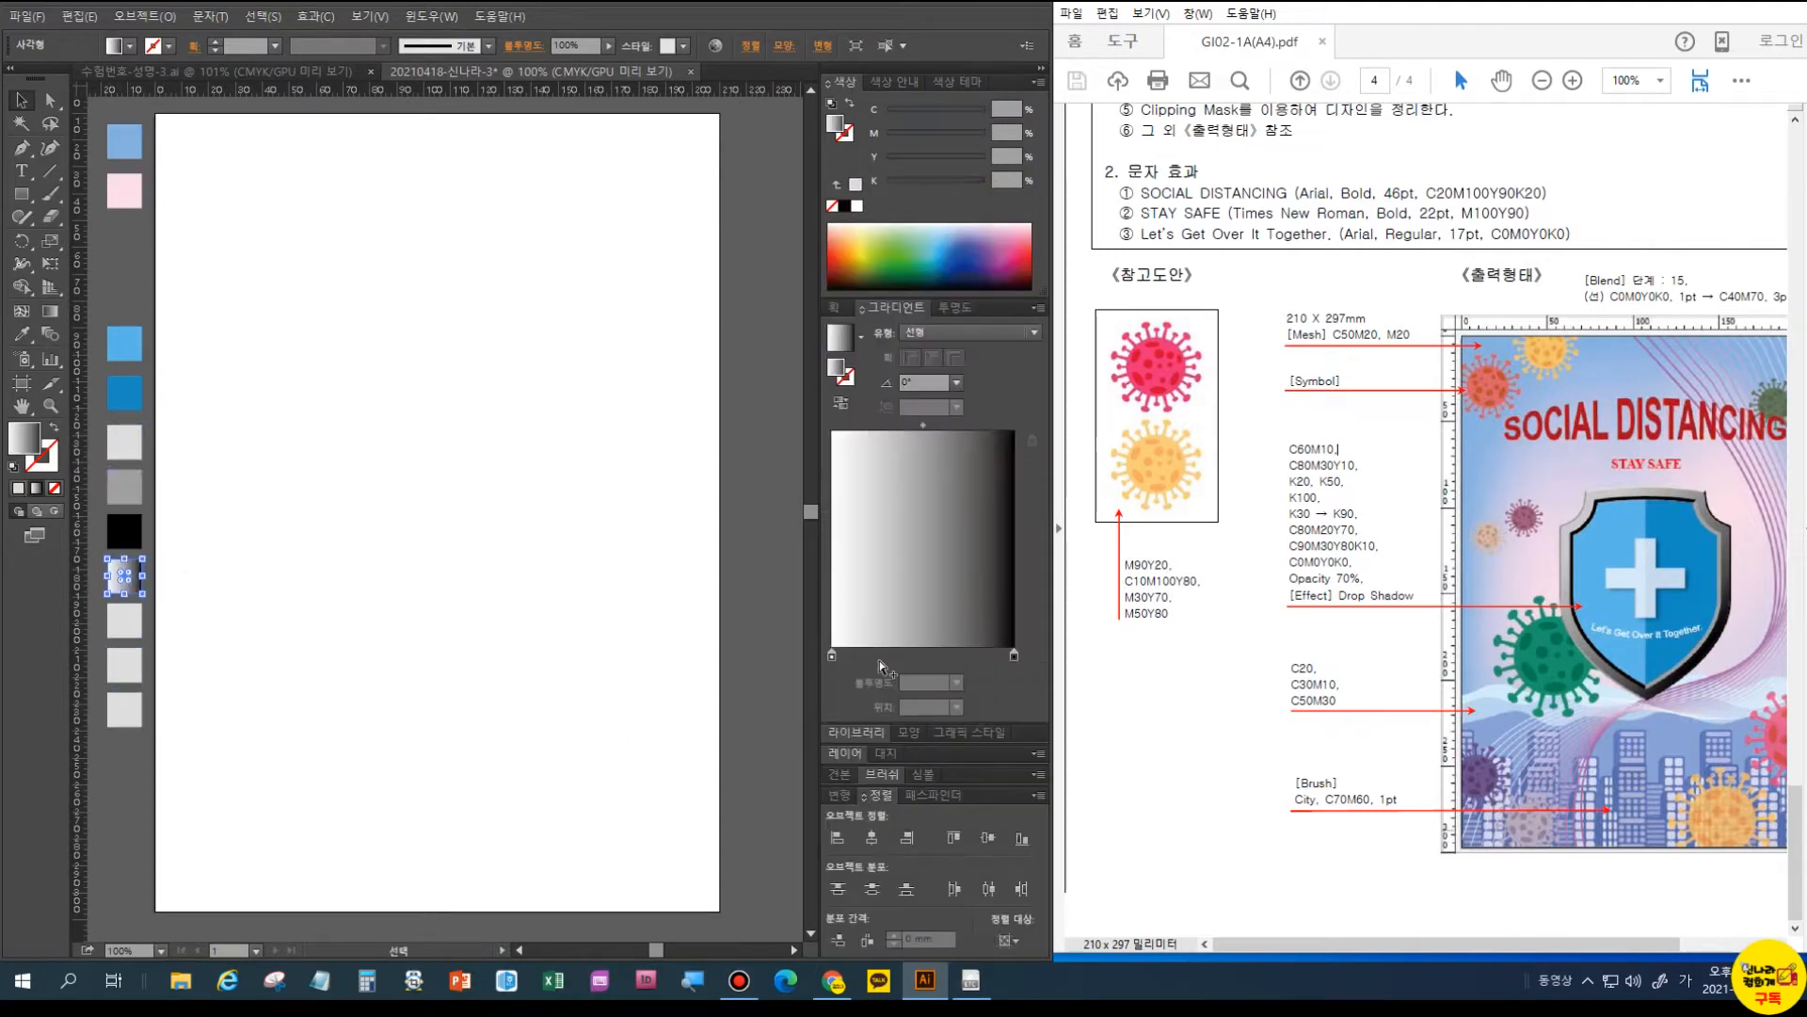
double_click(832, 656)
left_click(1012, 674)
left_click(1045, 740)
type("30")
key("Return")
left_click_drag(983, 796, 943, 800)
double_click(1014, 656)
left_click(1012, 674)
left_click(1055, 741)
type("90")
key("Return")
- Fill the square below the gradient swatch with C80 M20 Y70 and the following one with white
left_click(120, 628)
left_click_drag(1005, 110, 977, 116)
type("80")
key("Tab")
type("20")
key("Tab")
type("70")
key("Tab")
type("0")
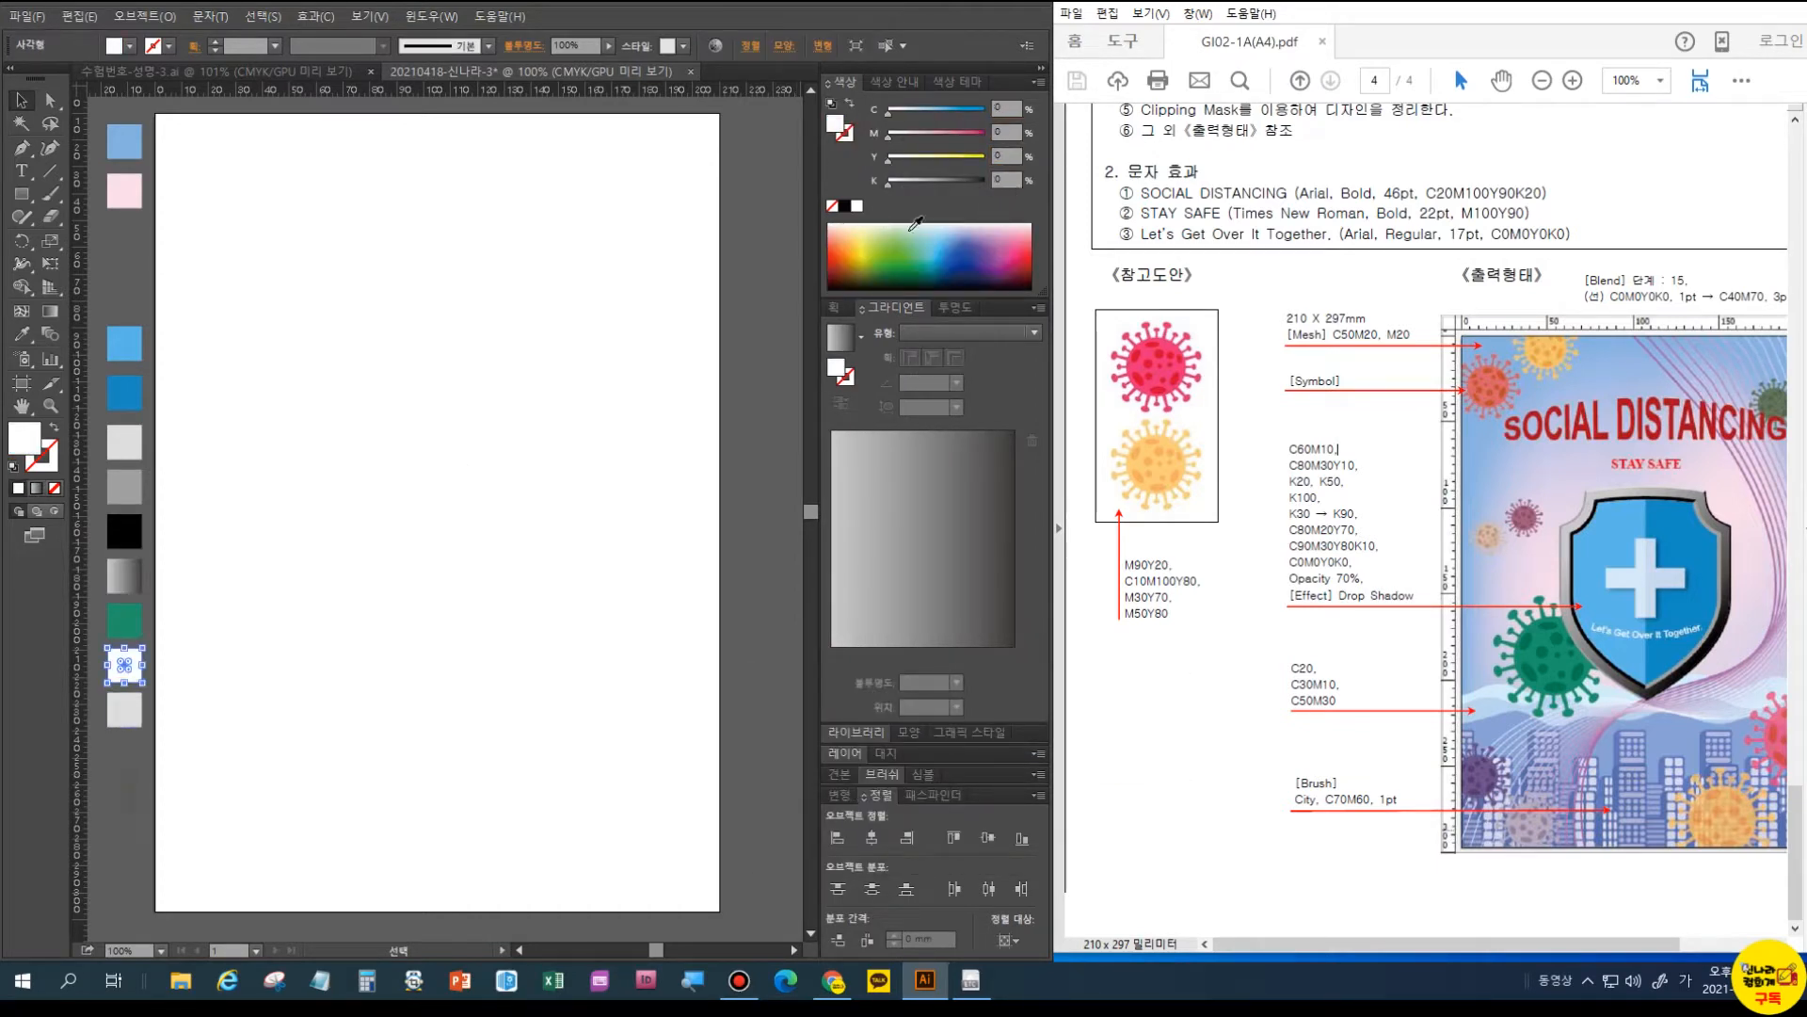
- Separate the last square from the column, duplicate it into a group of three, and fill the topmost with C20
left_click_drag(124, 709, 124, 839)
key("ctrl+d")
left_click(124, 779)
mouse_move(1005, 110)
left_mouse_down()
mouse_move(922, 98)
mouse_move(979, 112)
left_mouse_up()
type("20")
- Fill the two lowest swatch squares with C30 M10 and C50 M30
left_click(124, 827)
type("3010")
left_click(124, 871)
type("50")
key("Tab")
type("30")
key("Return")
- Copy the top pair of swatches farther out from the artboard and fill the upper copy with M90 Y20
left_click(520, 951)
left_click(520, 951)
left_click_drag(248, 110, 161, 153)
left_click(160, 144)
type("0")
key("Tab")
type("90")
left_click_drag(1005, 110, 979, 112)
key("Tab")
type("20")
- Fill the square below the pink swatch with C10 M100 Y80
left_click(160, 191)
type("10")
key("Tab")
type("100")
- Copy the pink and red squares alongside themselves and fill the copies with M30 Y70 and M50 Y80
left_click(161, 155, "shift")
left_click_drag(161, 157, 204, 158)
left_click(200, 142)
key("Tab")
left_click_drag(1005, 110, 973, 110)
type("30")
key("Tab")
type("700")
key("Tab")
type("50")
key("ctrl+shift+a")
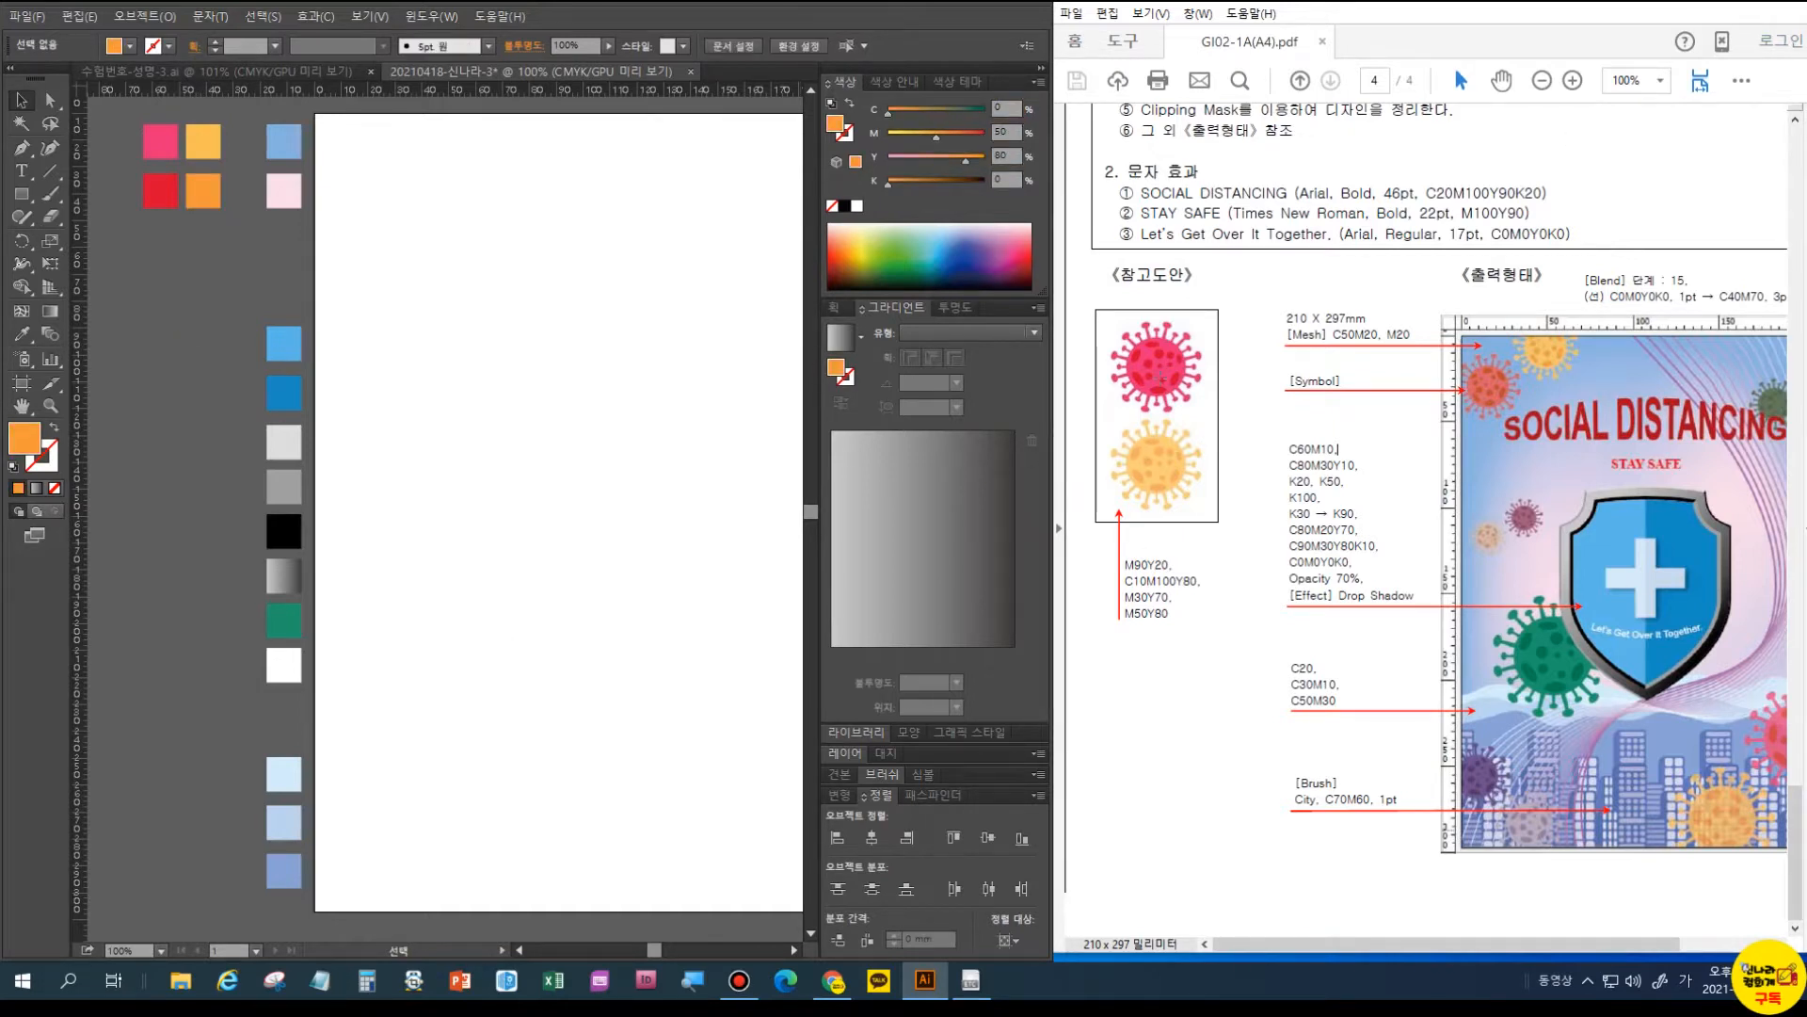
- Place crossing guides below the pink and orange swatches and draw a circle centred on them, filled with the M90 Y20 pink
scroll(1171, 411, "up", 2)
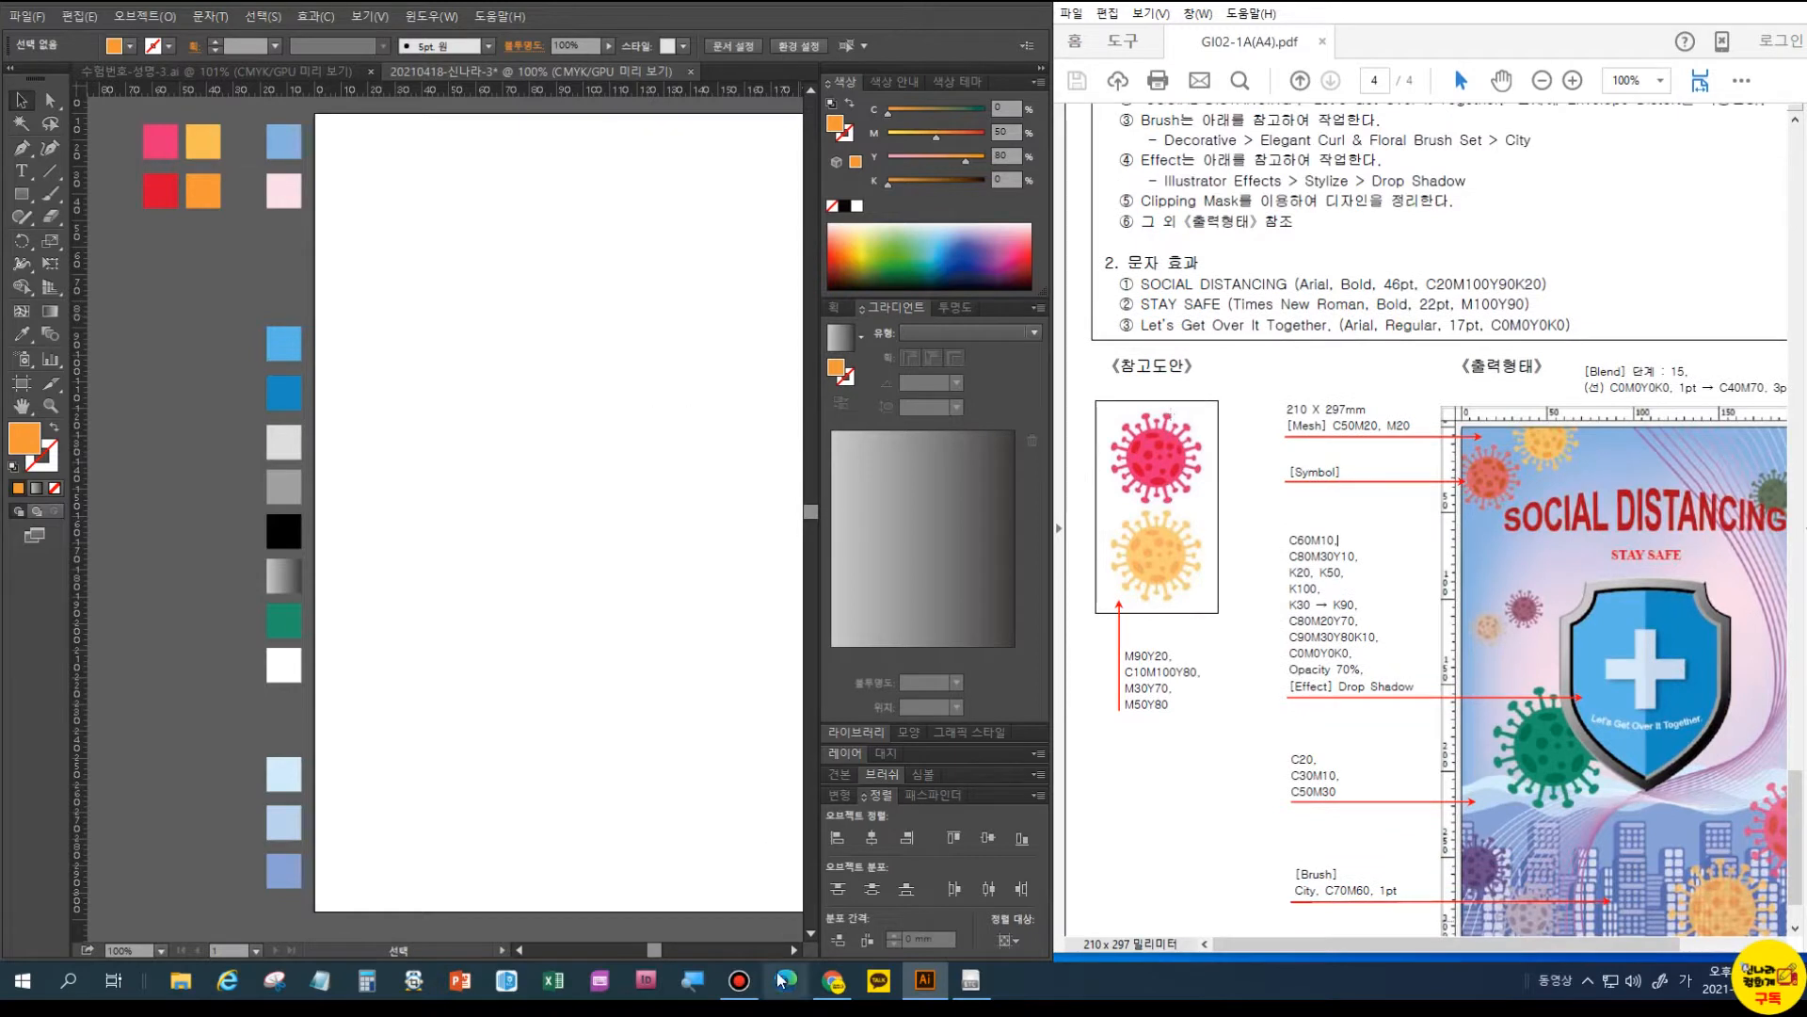
left_click_drag(160, 91, 177, 294)
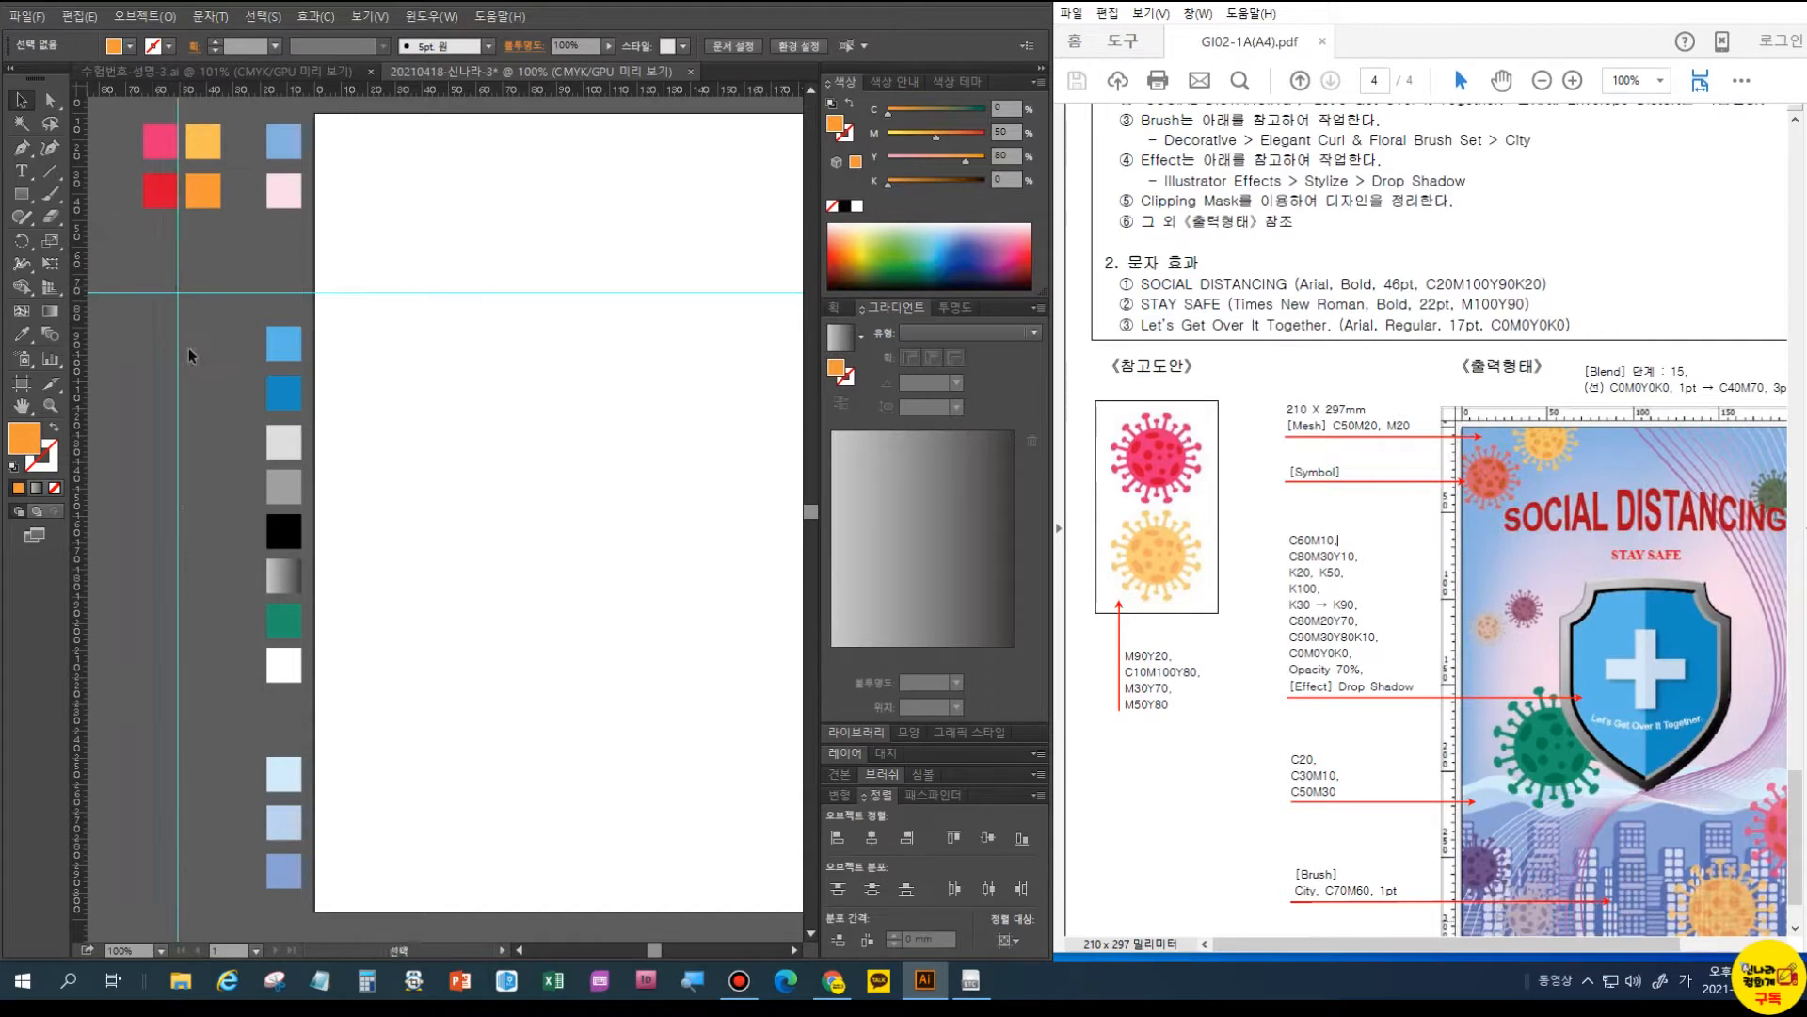
left_click(21, 194)
left_click(80, 241)
left_click_drag(178, 291, 201, 333)
left_click(21, 334)
left_click(159, 145)
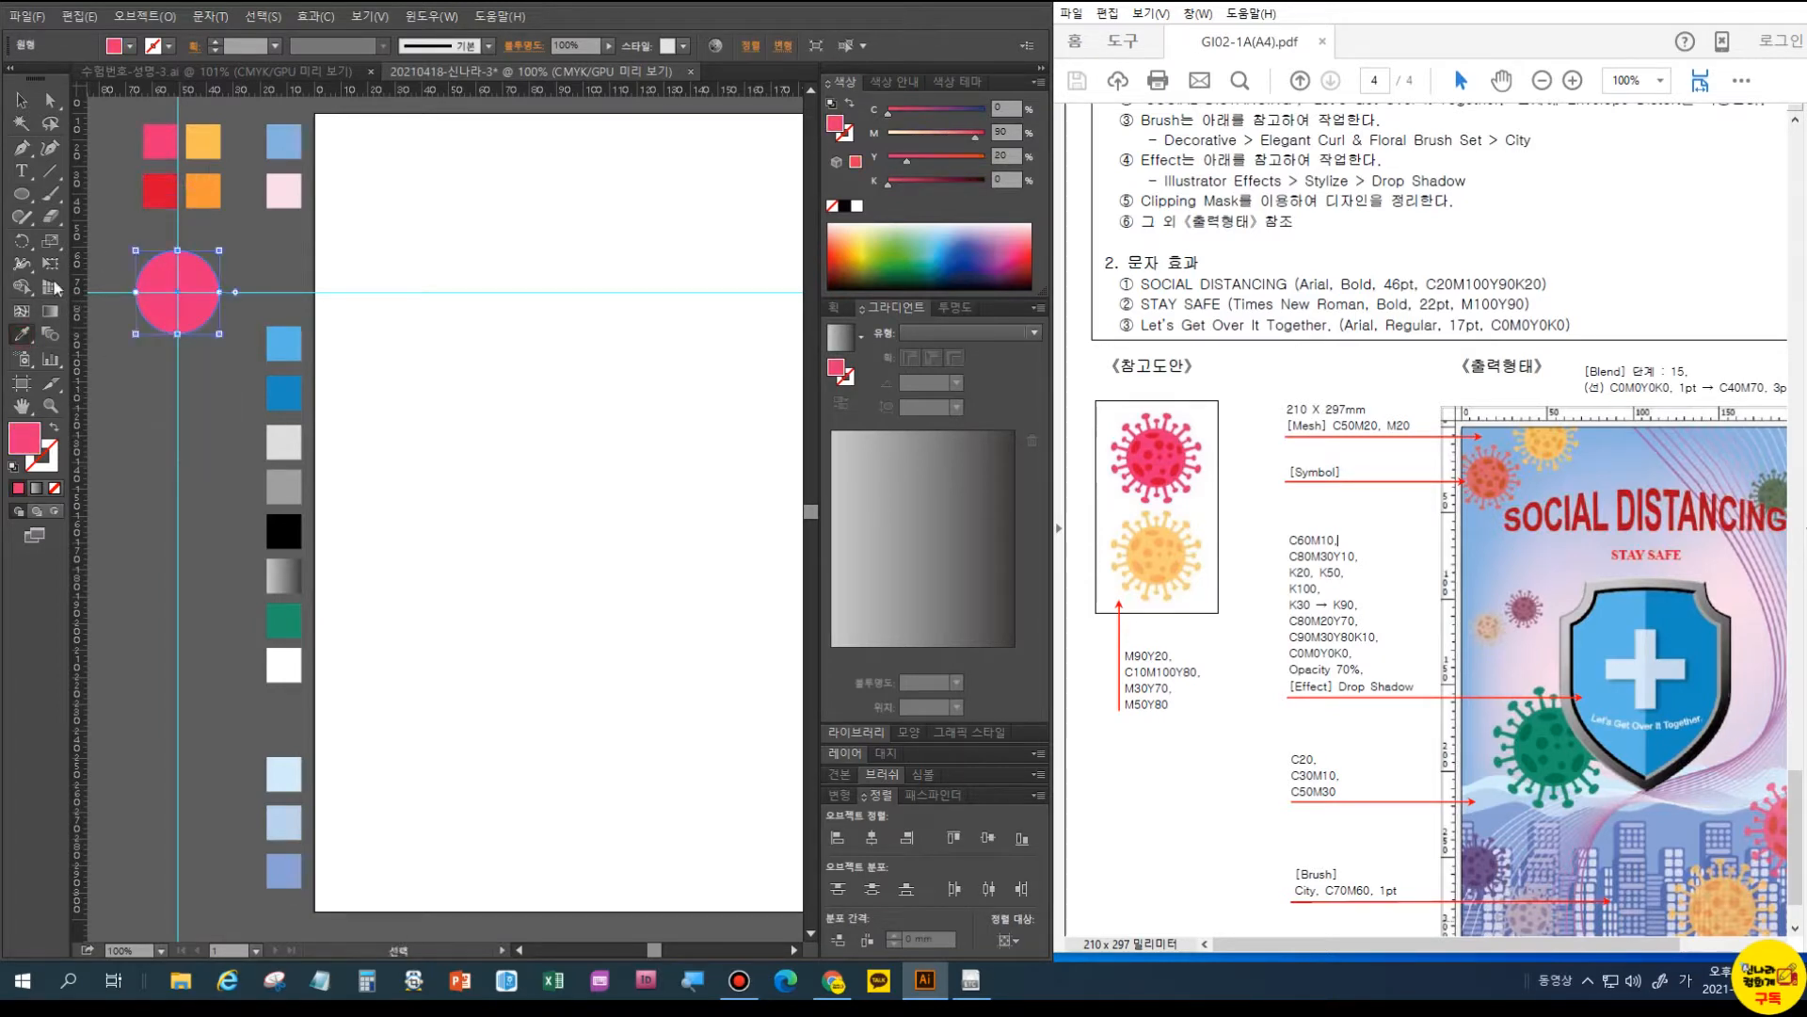
- Draw a narrow pink rectangle centred on the vertical guide, overlapping the circle's top edge, as the virus spike's stem
key("ctrl+plus")
left_click_drag(355, 338, 781, 731)
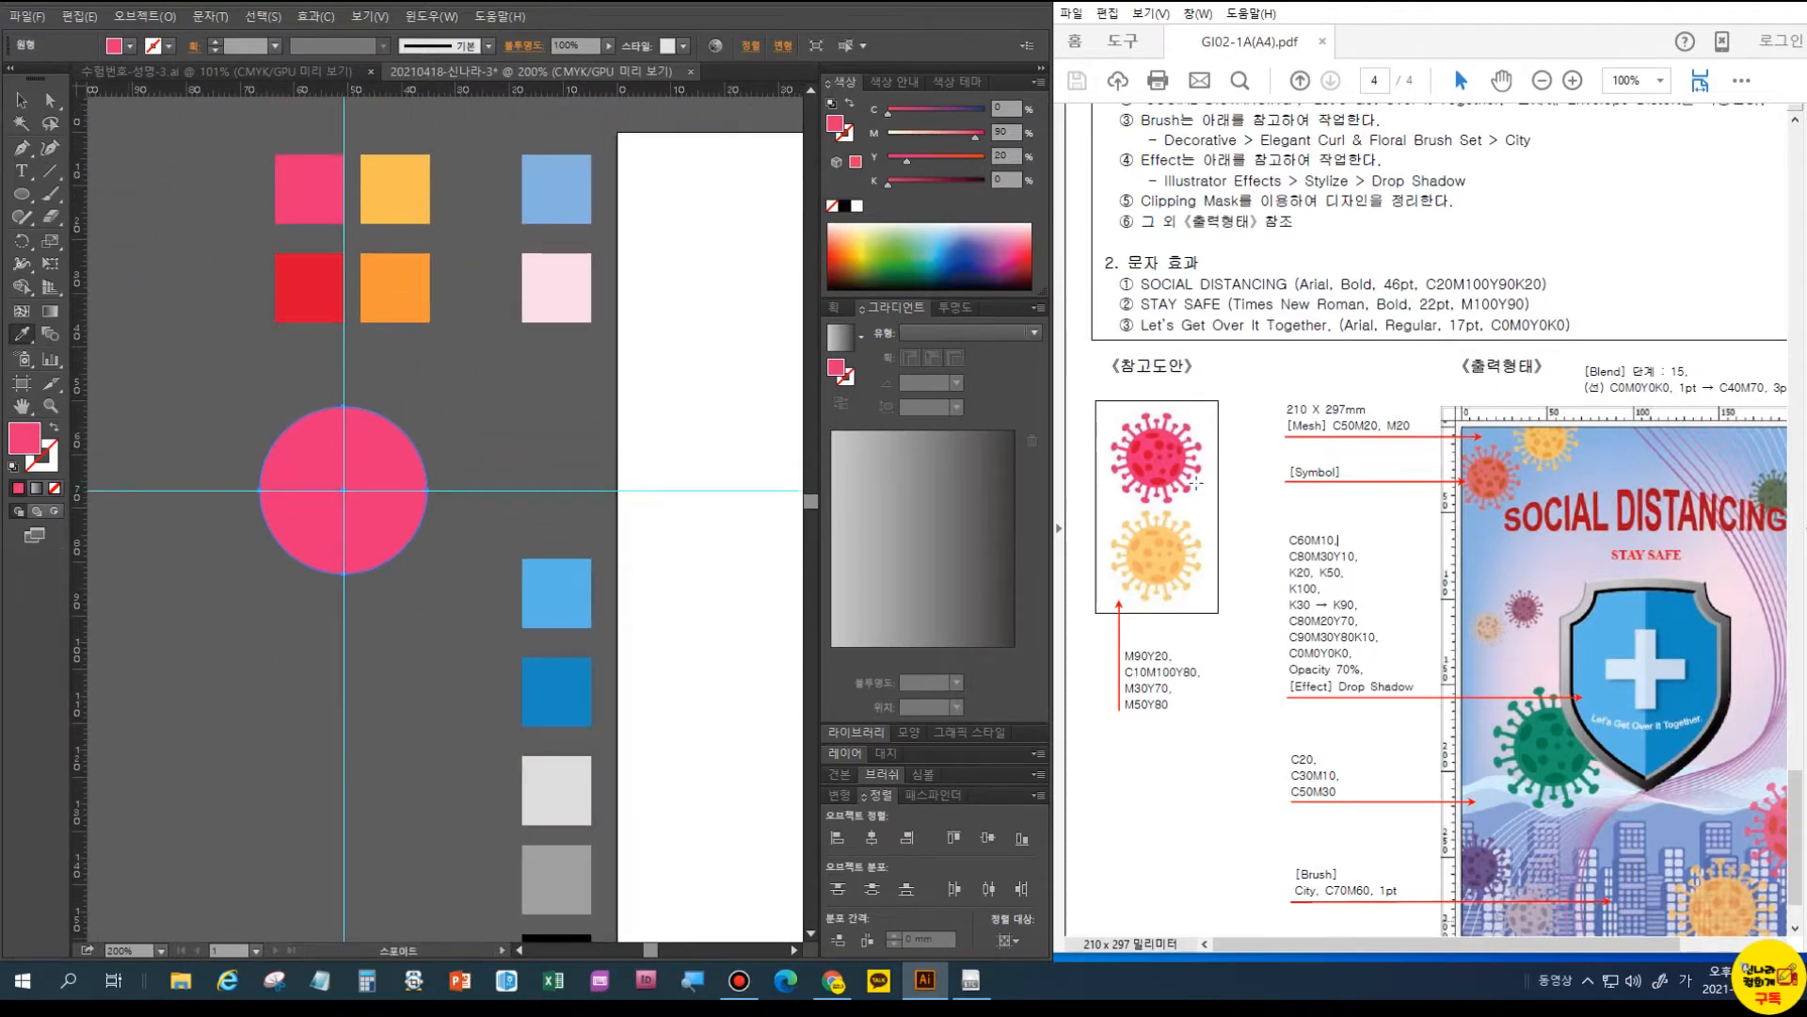
left_click(1190, 482)
scroll(1194, 482, "up", 2)
scroll(1194, 482, "up", 5)
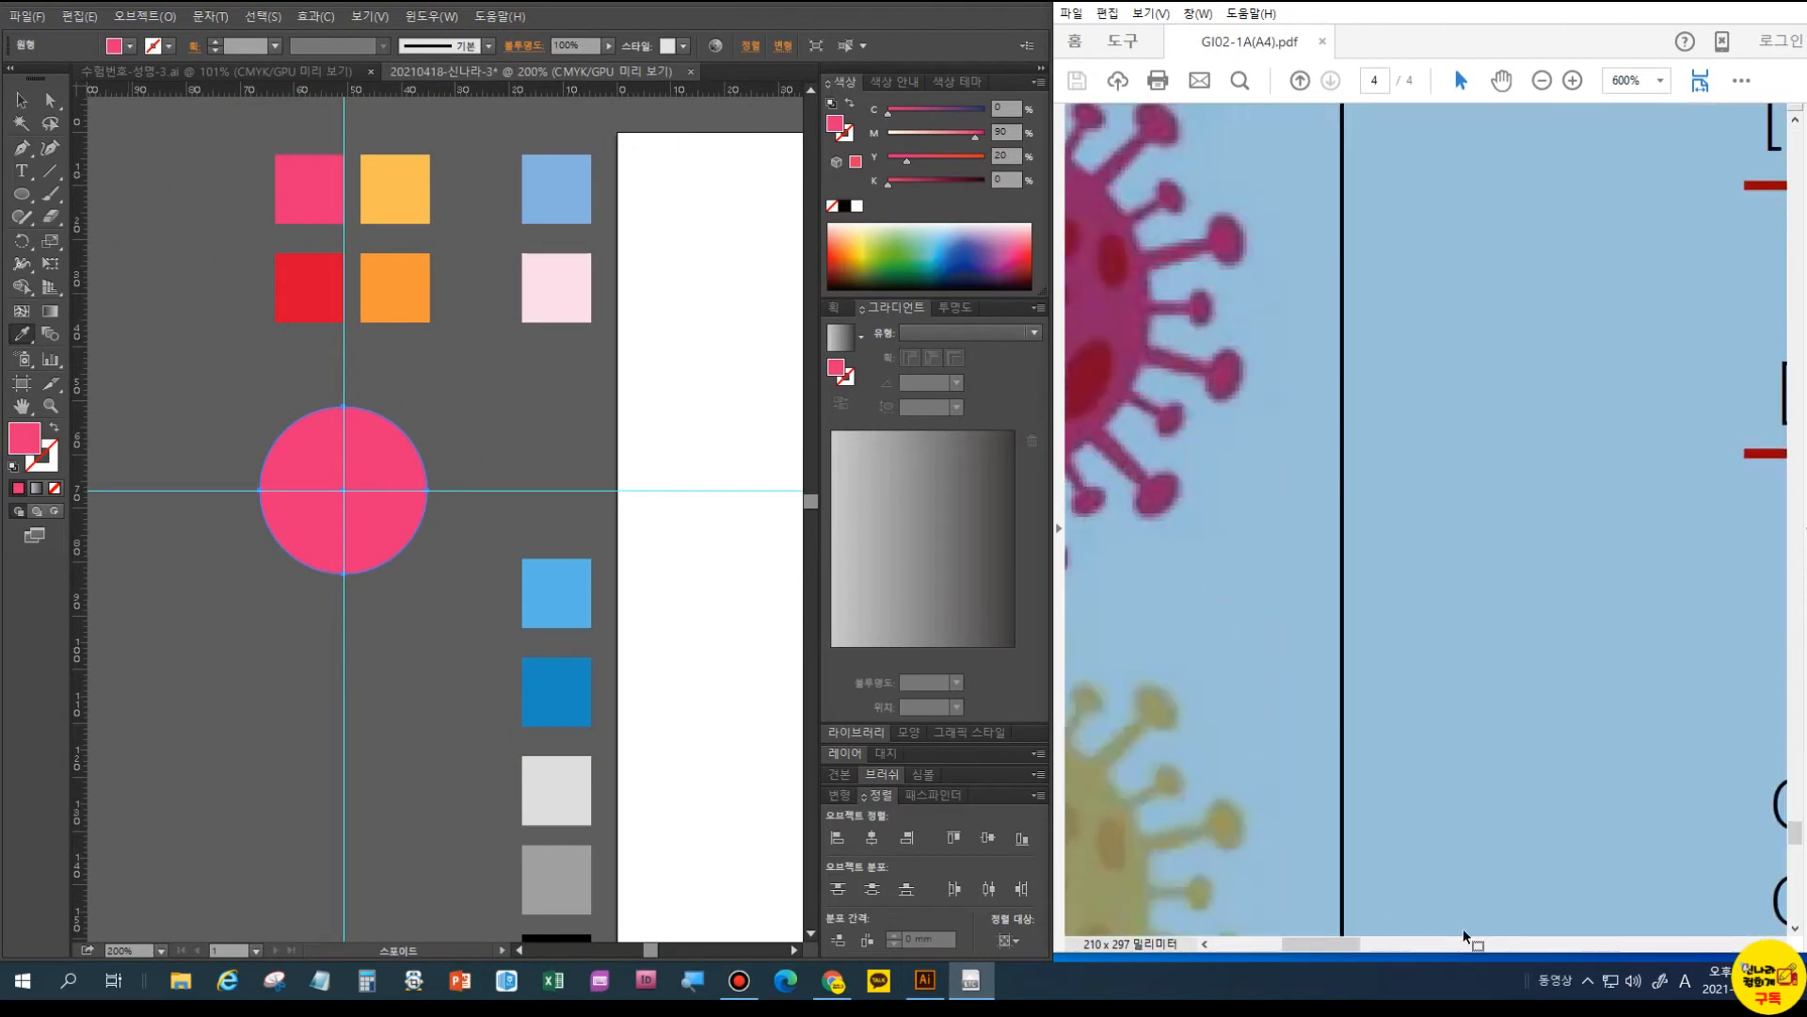
left_click_drag(1324, 941, 1295, 951)
scroll(1432, 720, "up", 3)
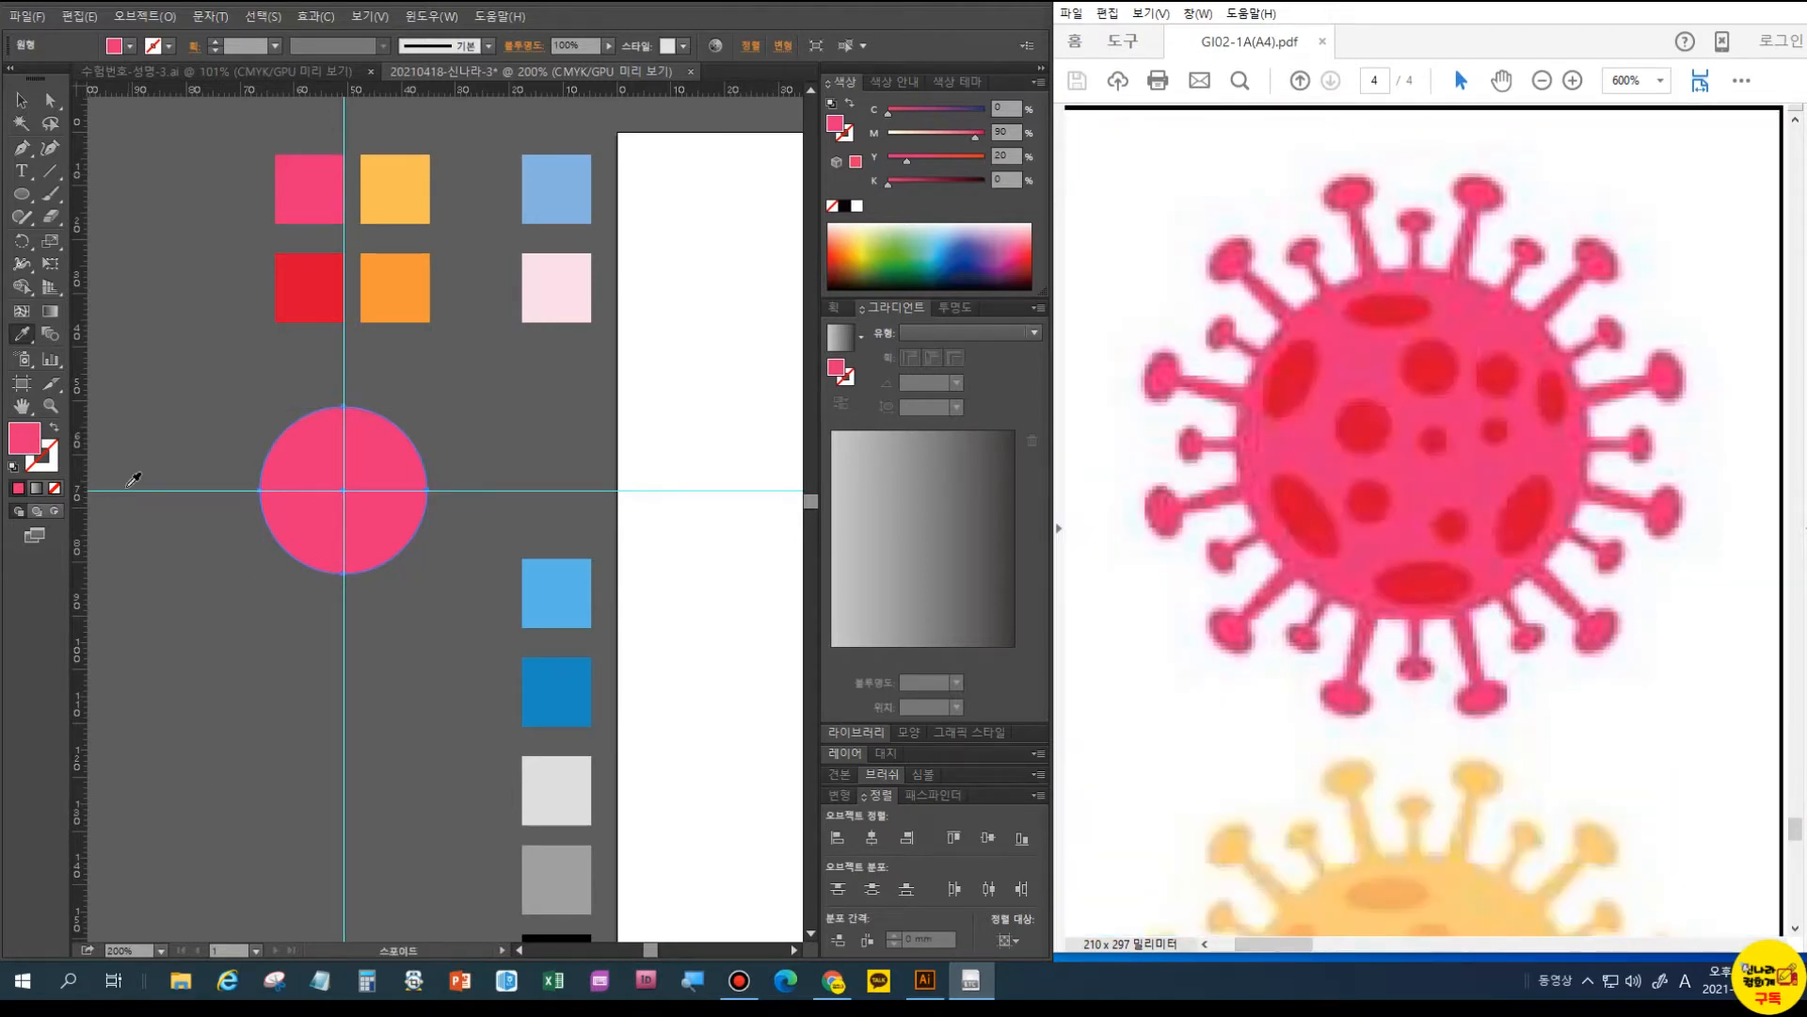
left_click_drag(22, 193, 79, 194)
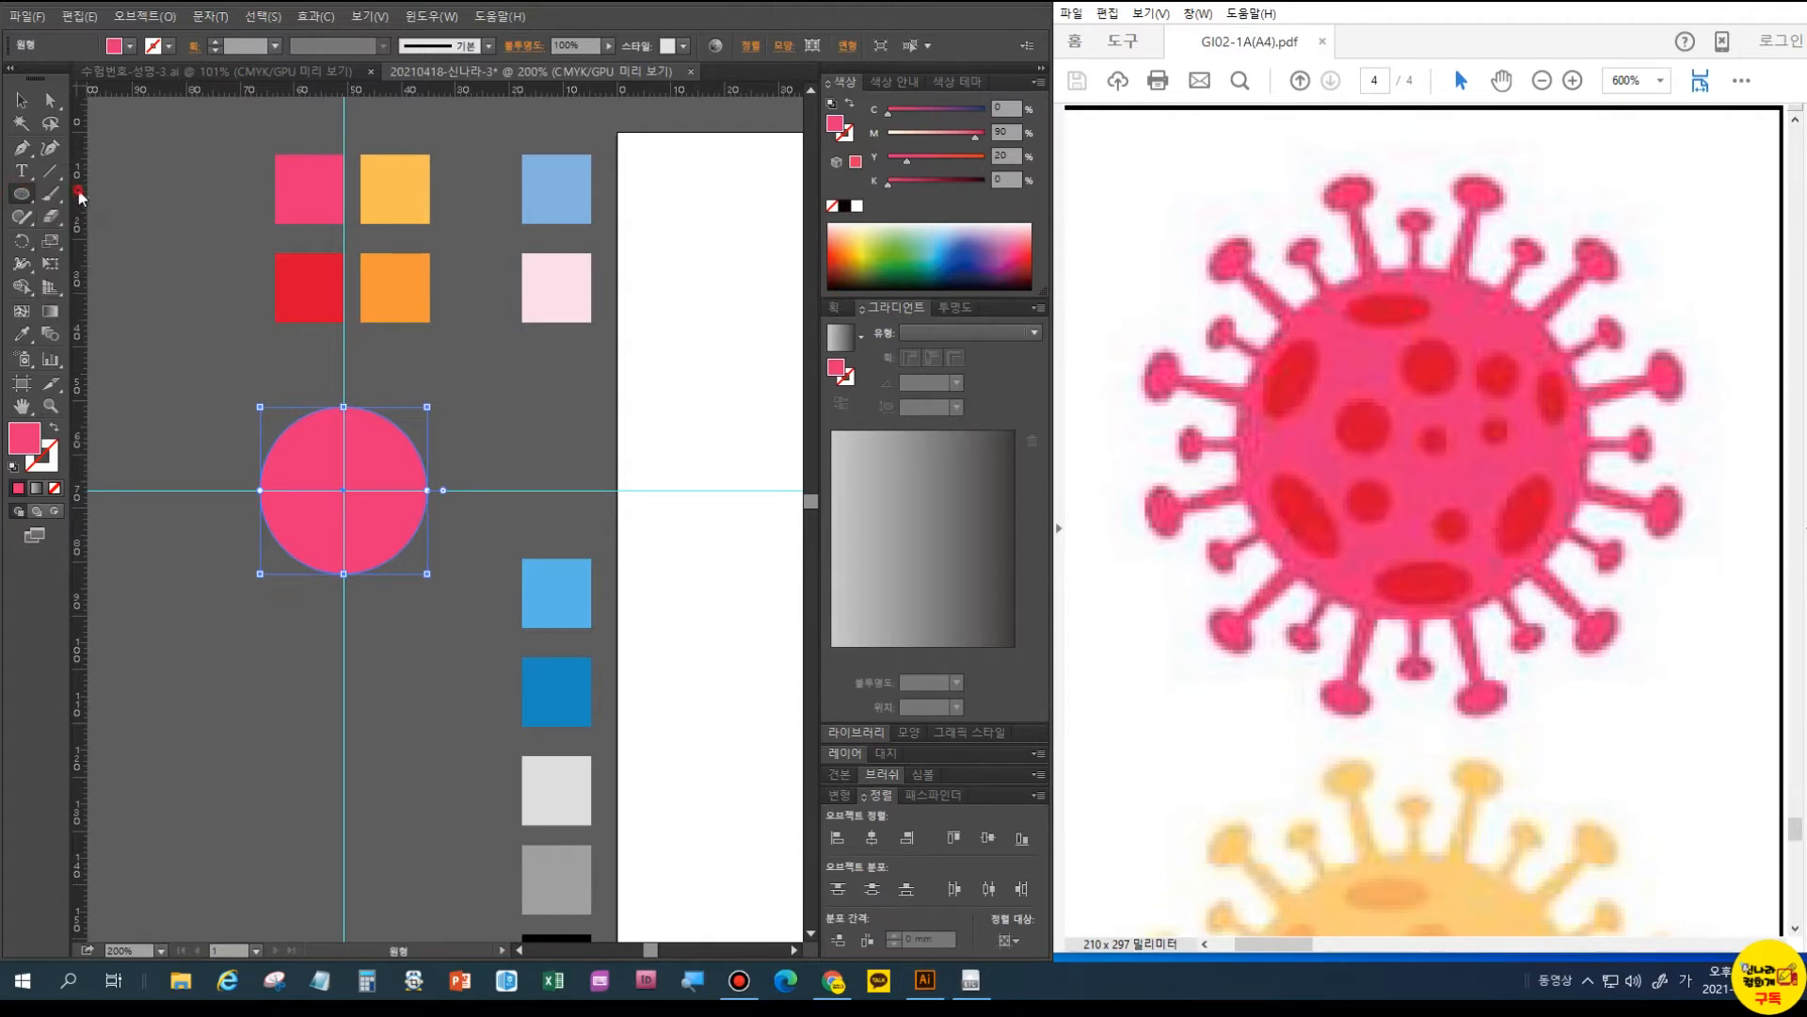
left_click_drag(337, 372, 351, 420)
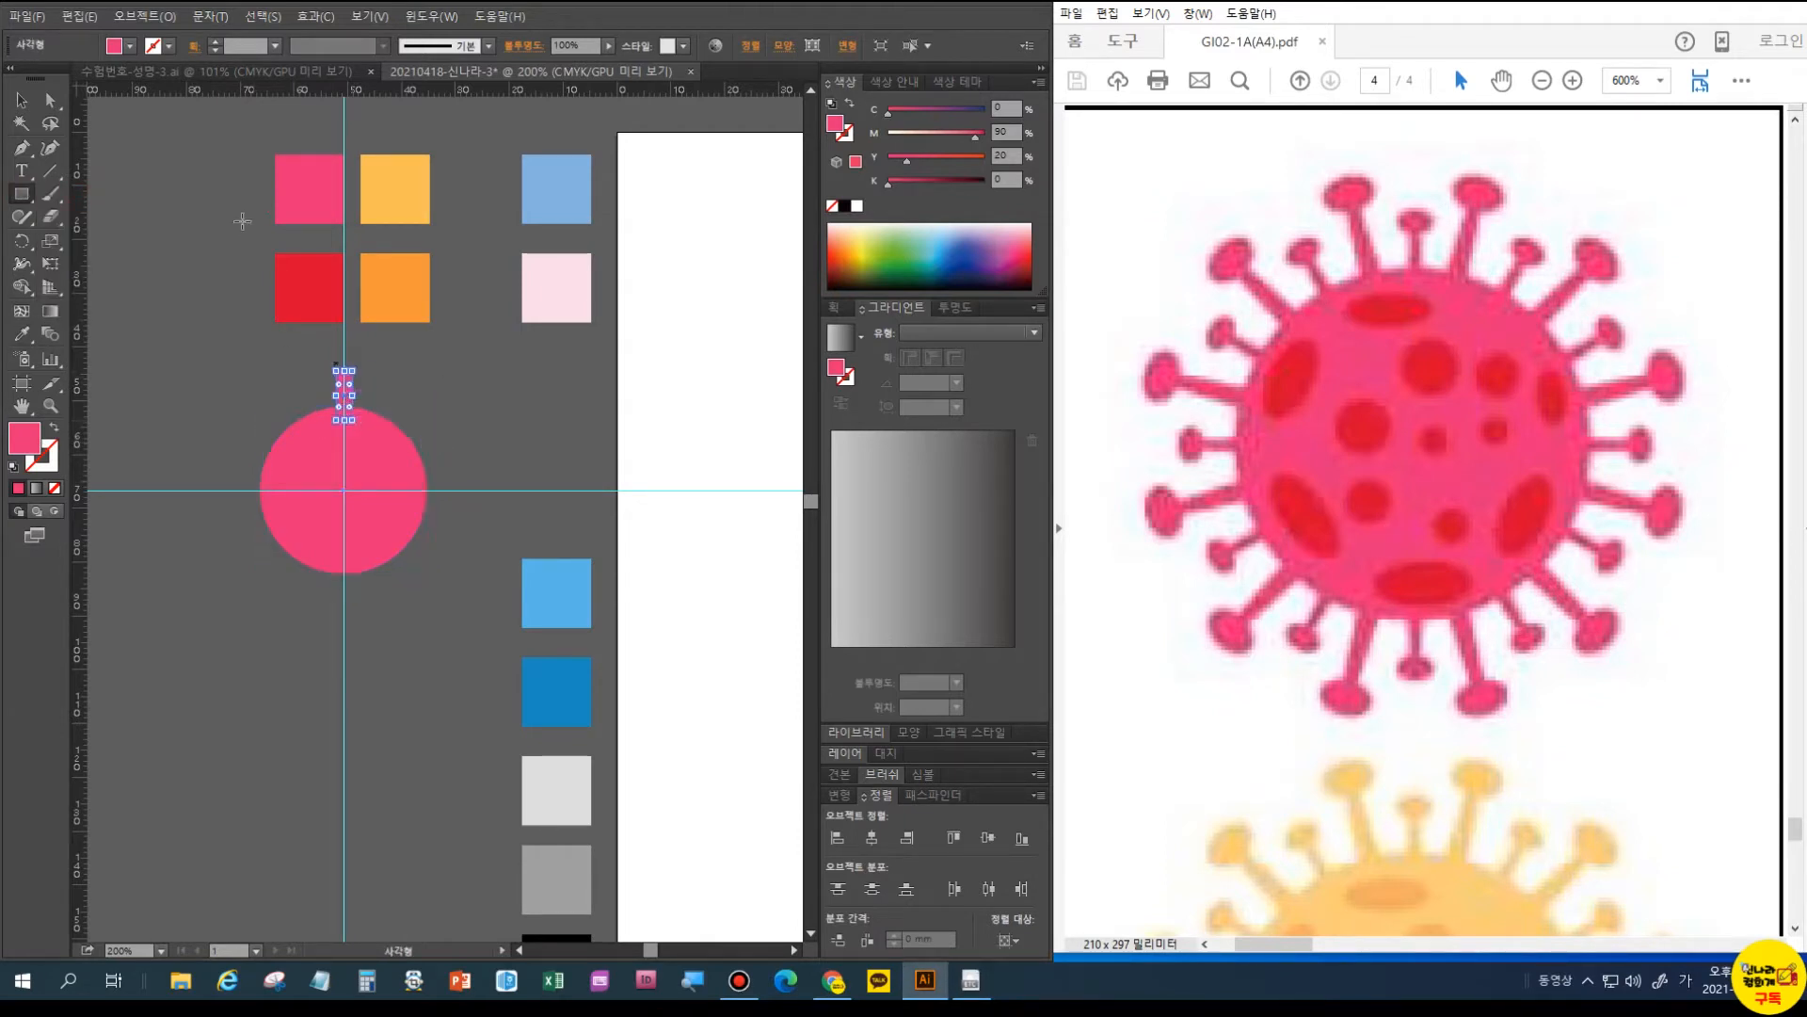
- Taper the stem by scaling its two top anchor points closer together
left_click(49, 100)
left_click(308, 379)
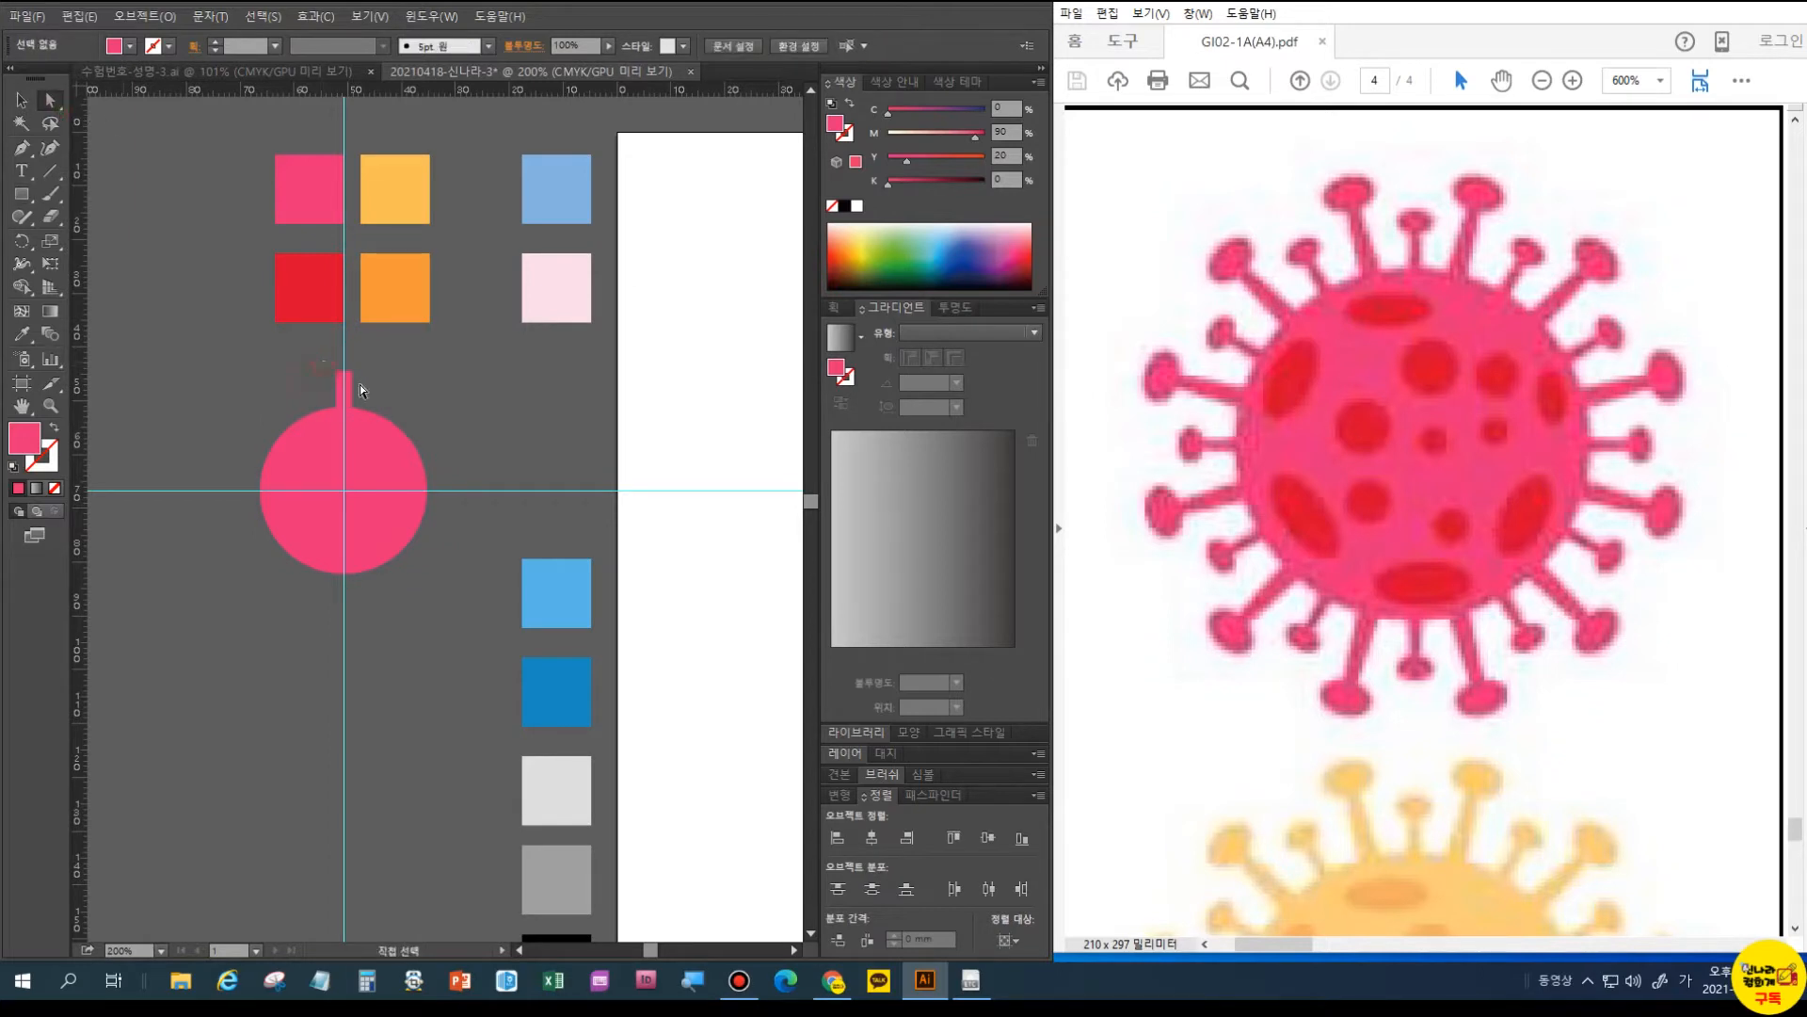
left_click_drag(323, 362, 360, 384)
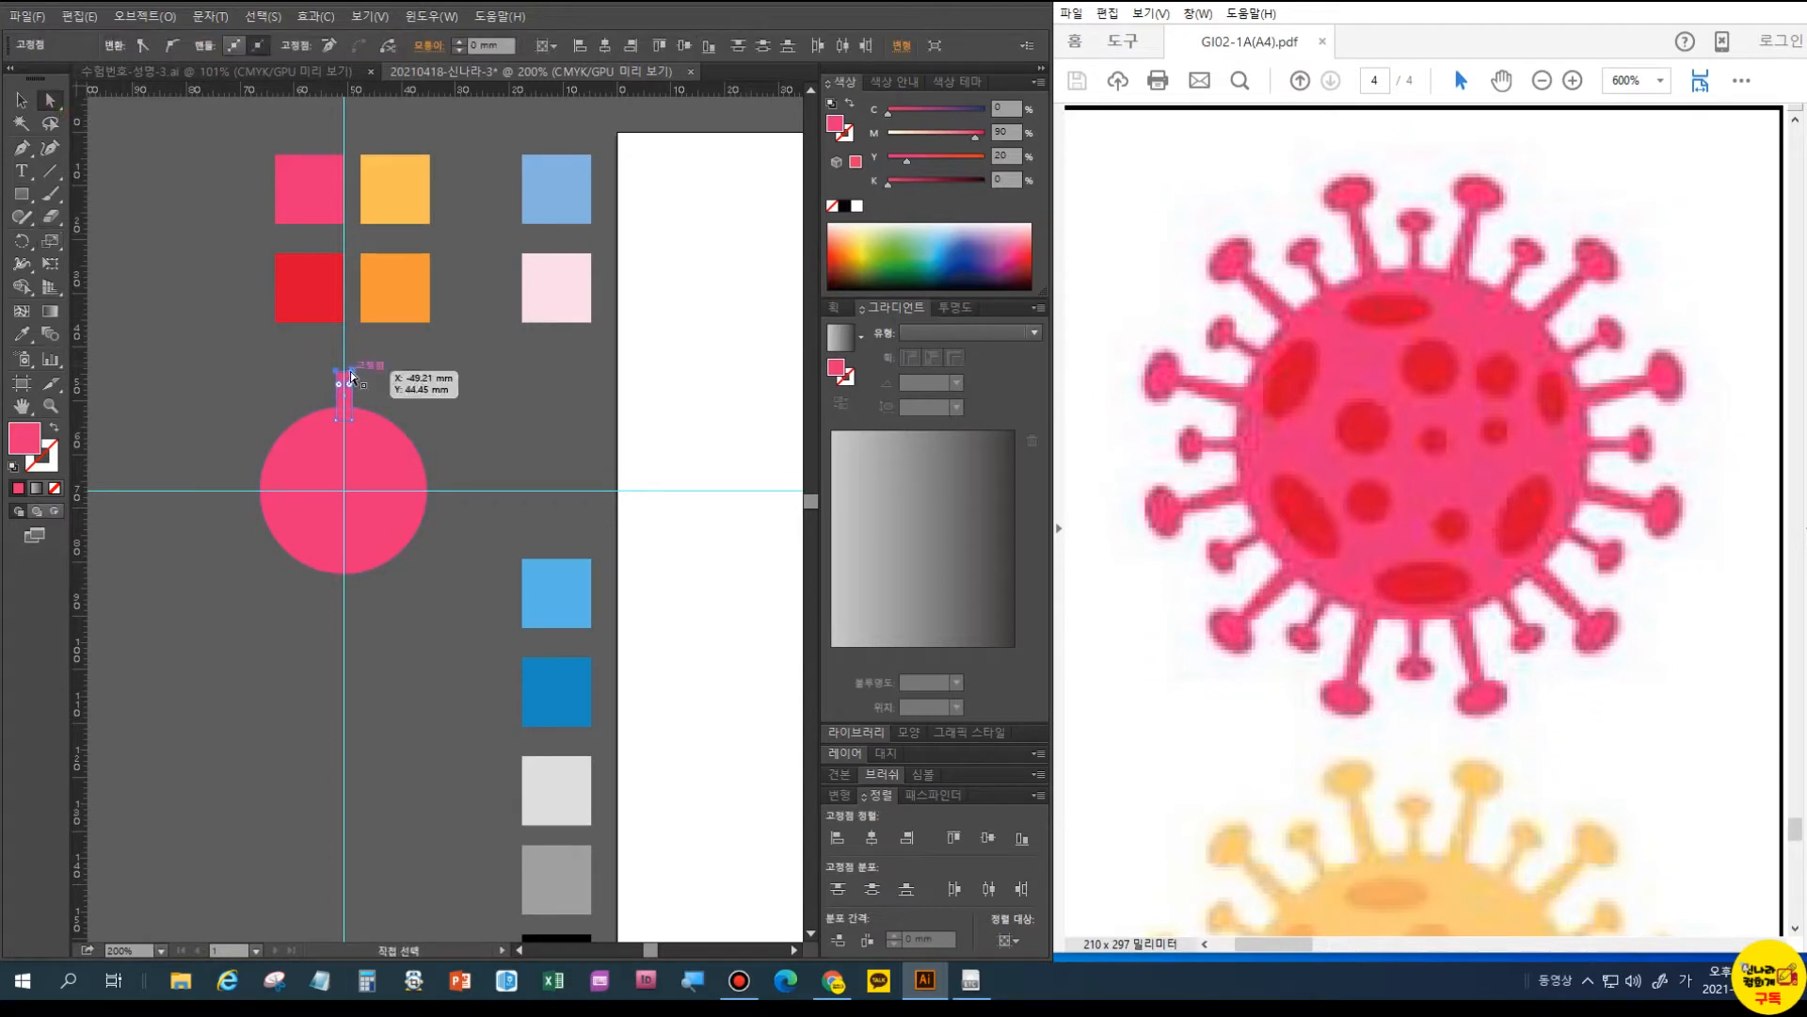
key("s")
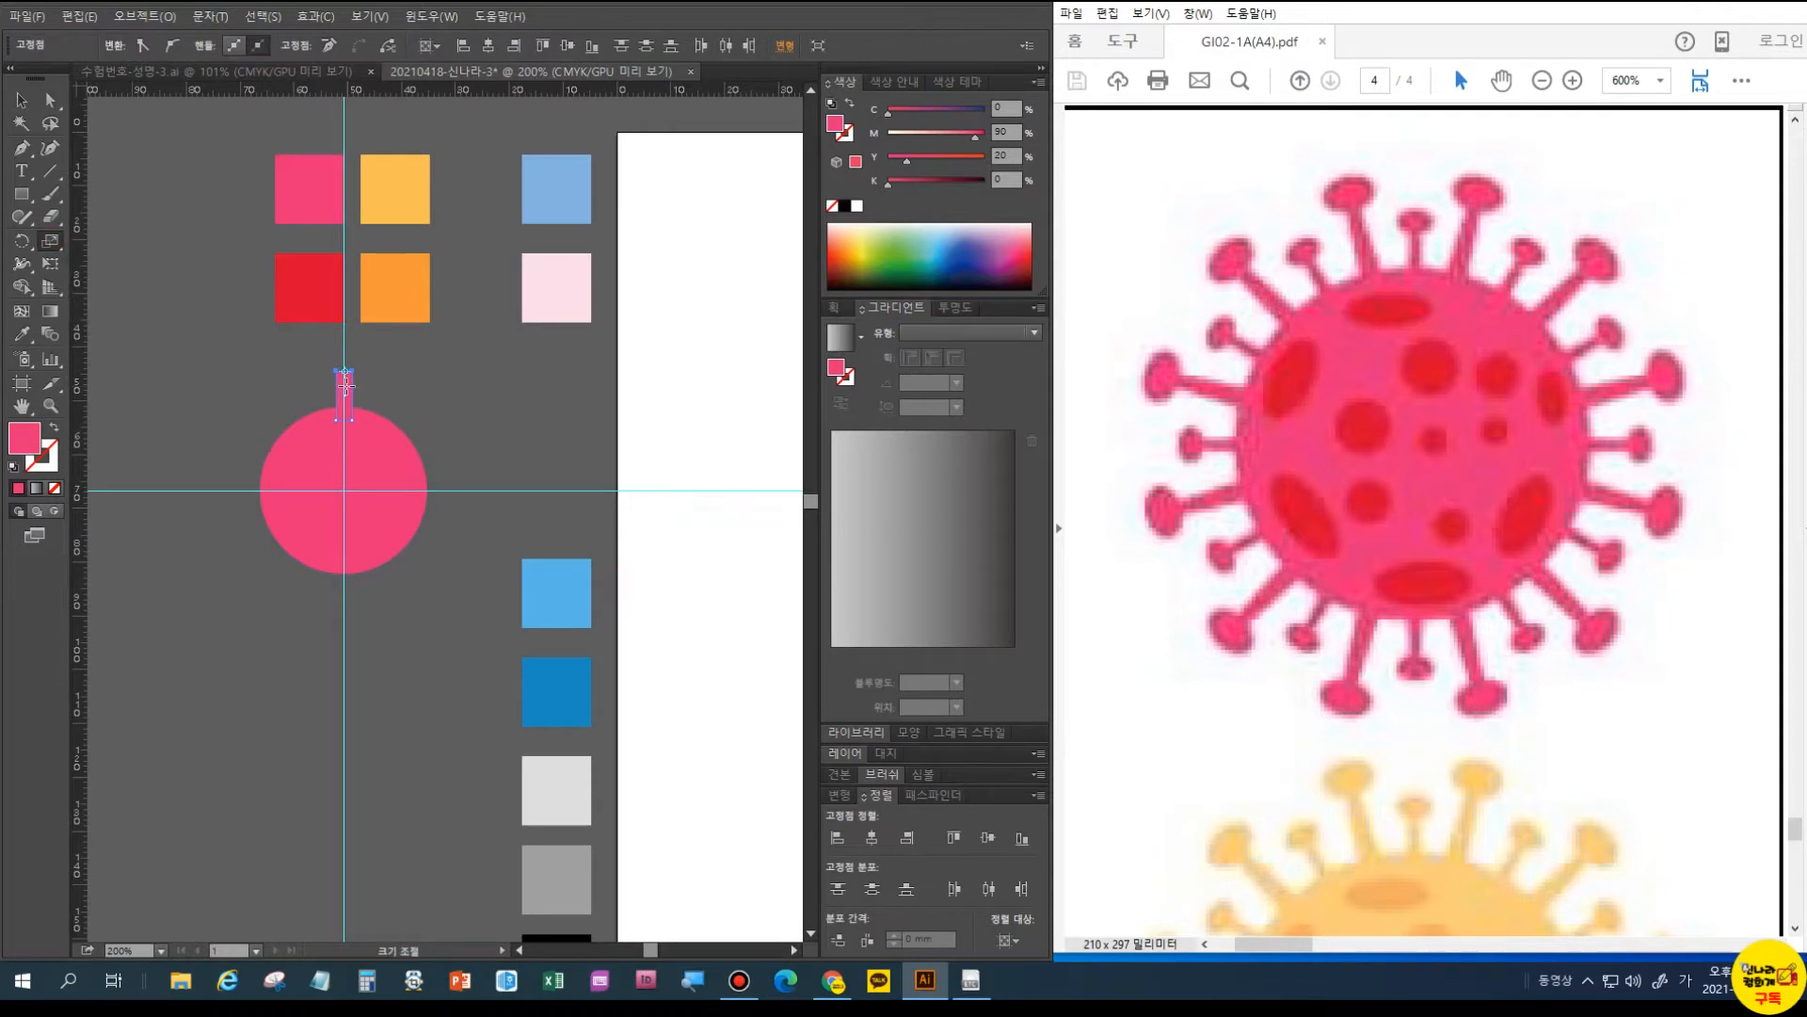
key("ctrl+plus")
key("ctrl+plus")
left_click_drag(267, 229, 260, 230)
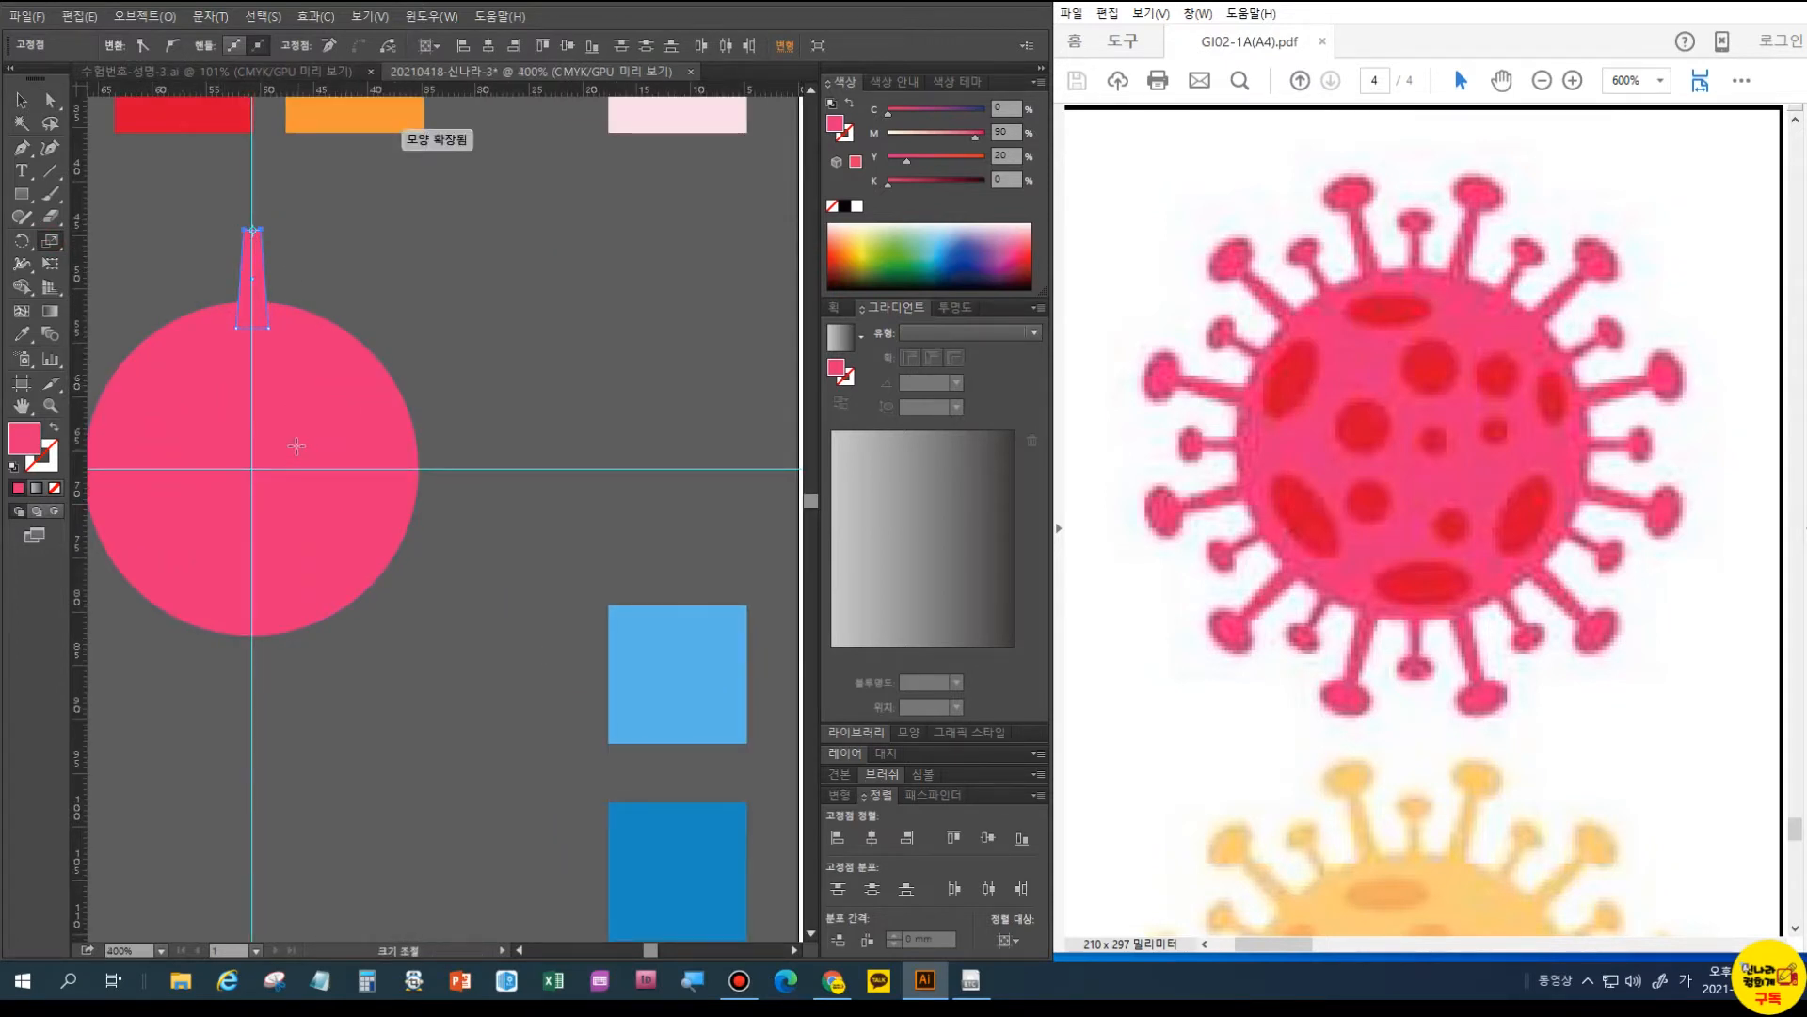
- Draw a small pink ellipse centred on the stem's top end as the spike's head
left_click(25, 199)
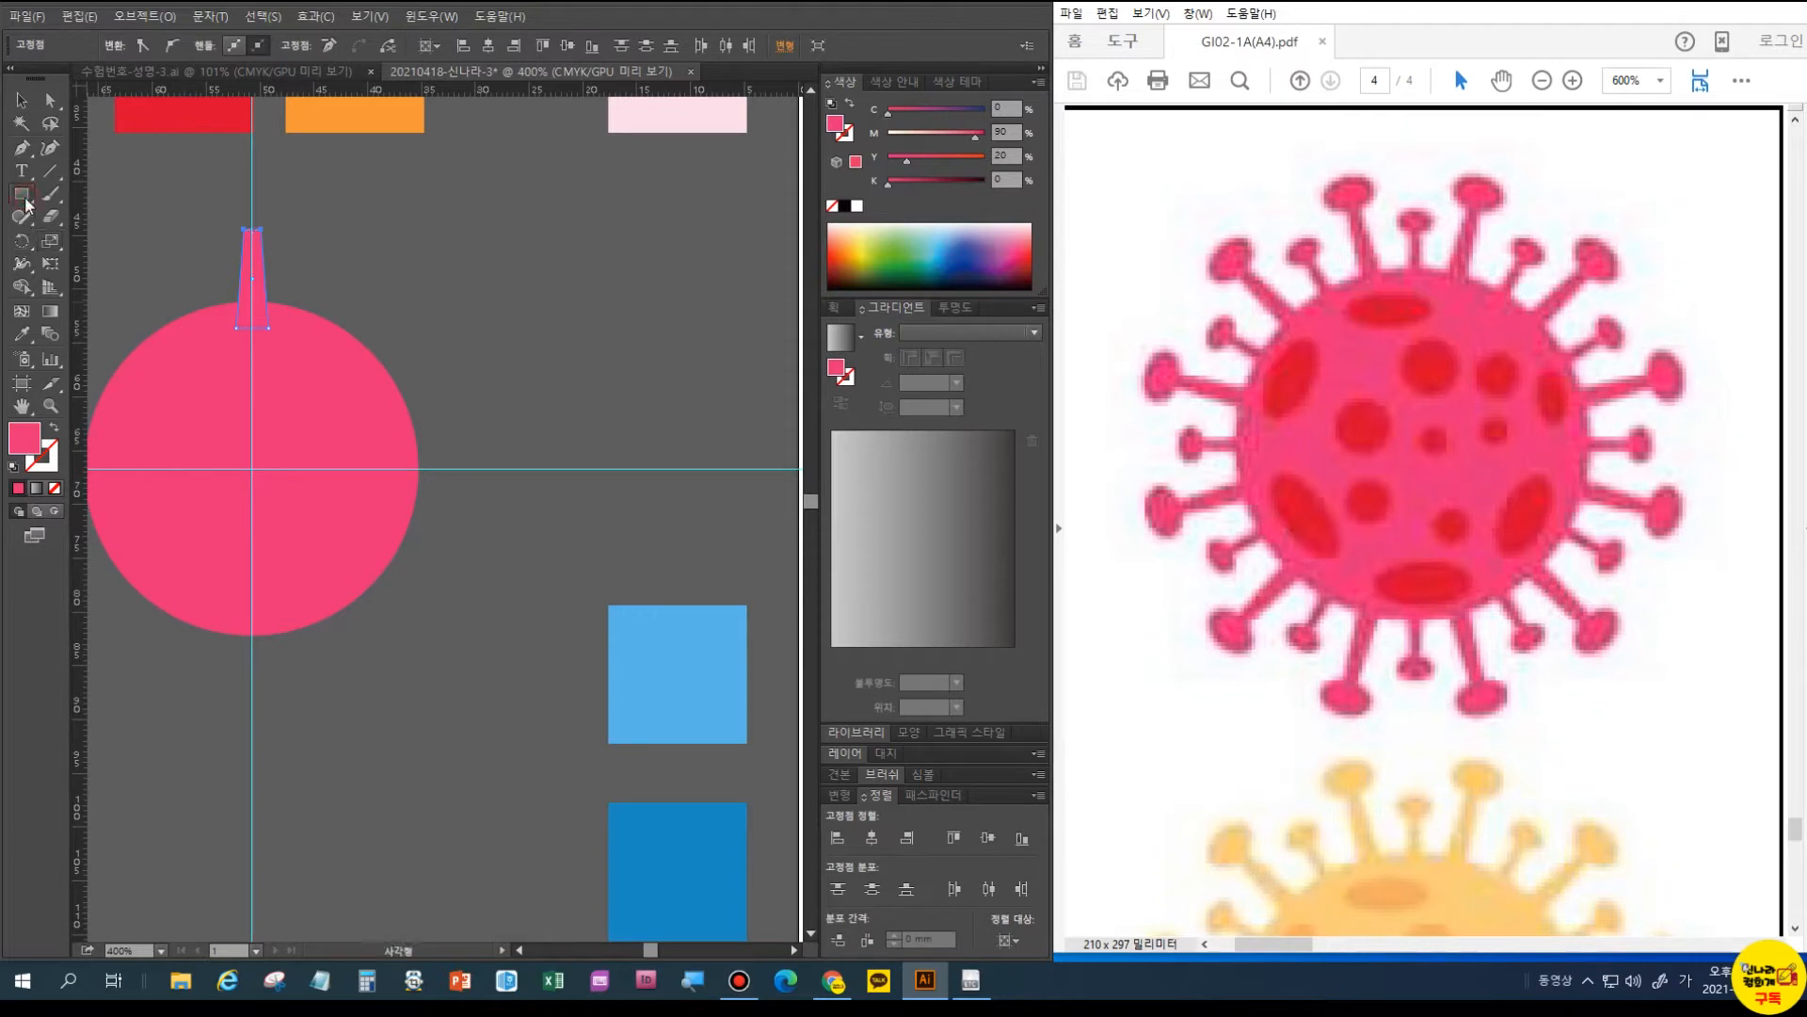
left_click_drag(26, 200, 75, 243)
left_click_drag(234, 217, 269, 243)
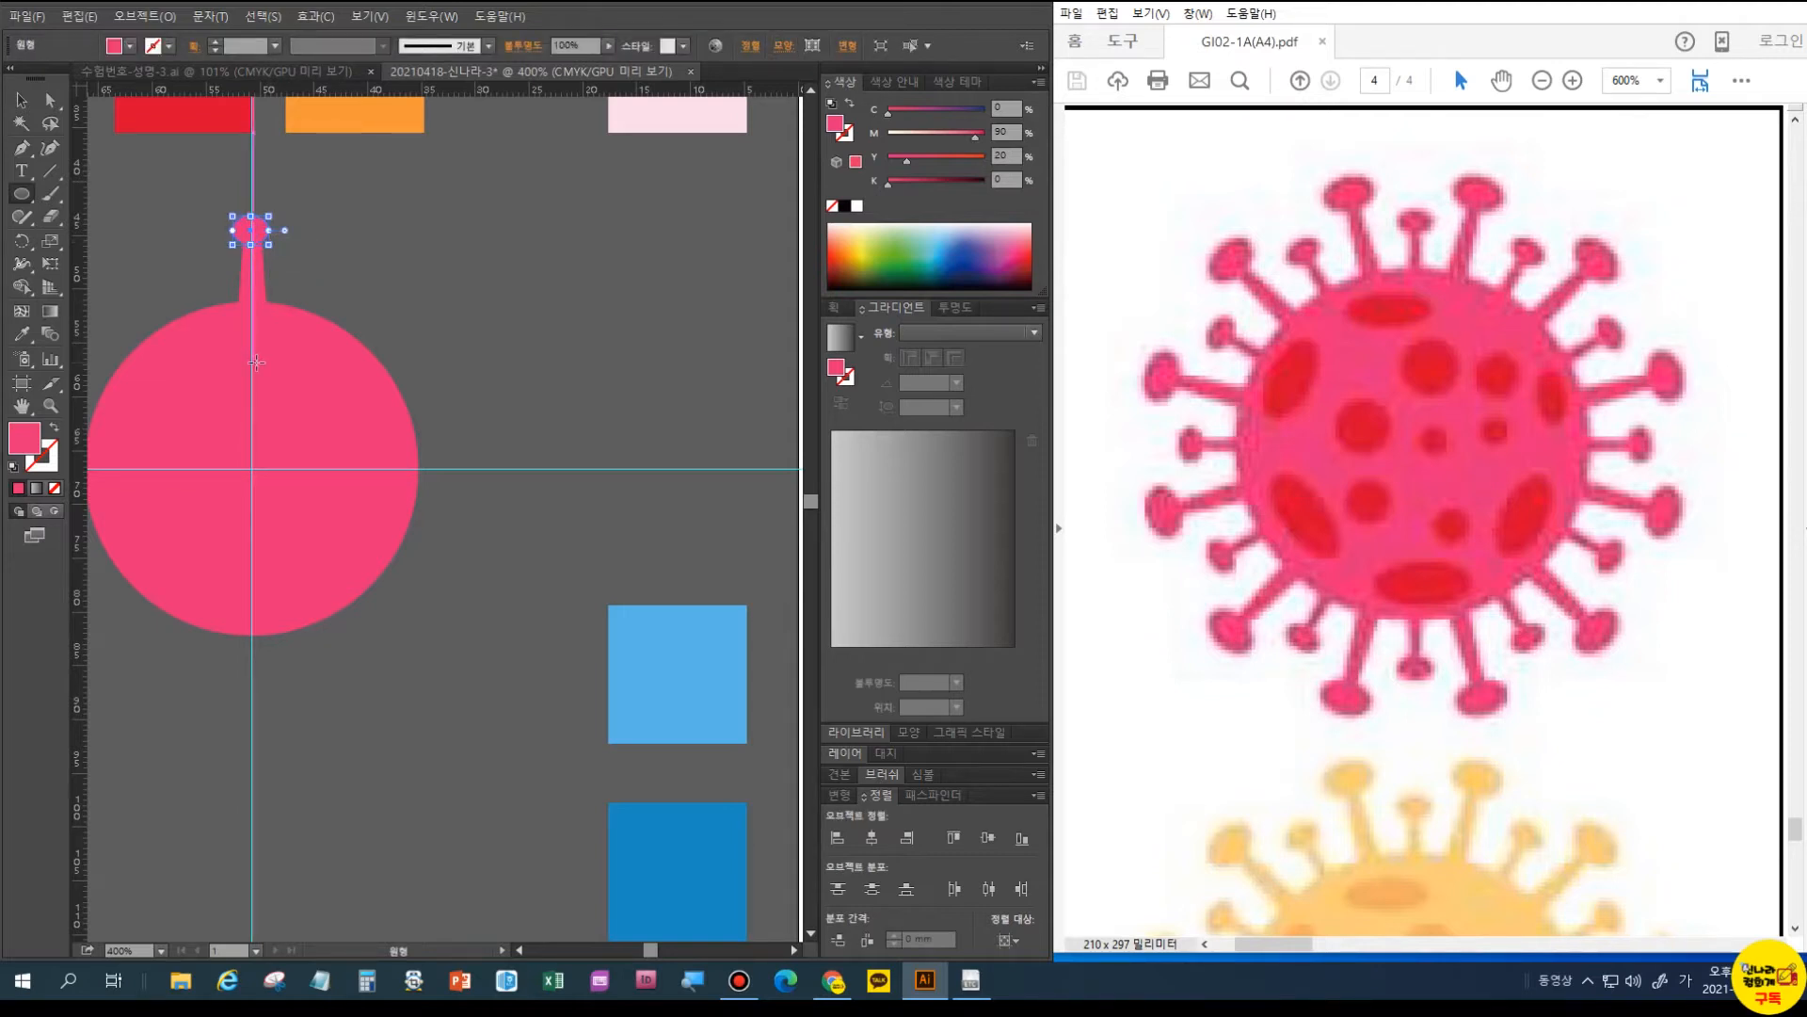
key("a")
key("v")
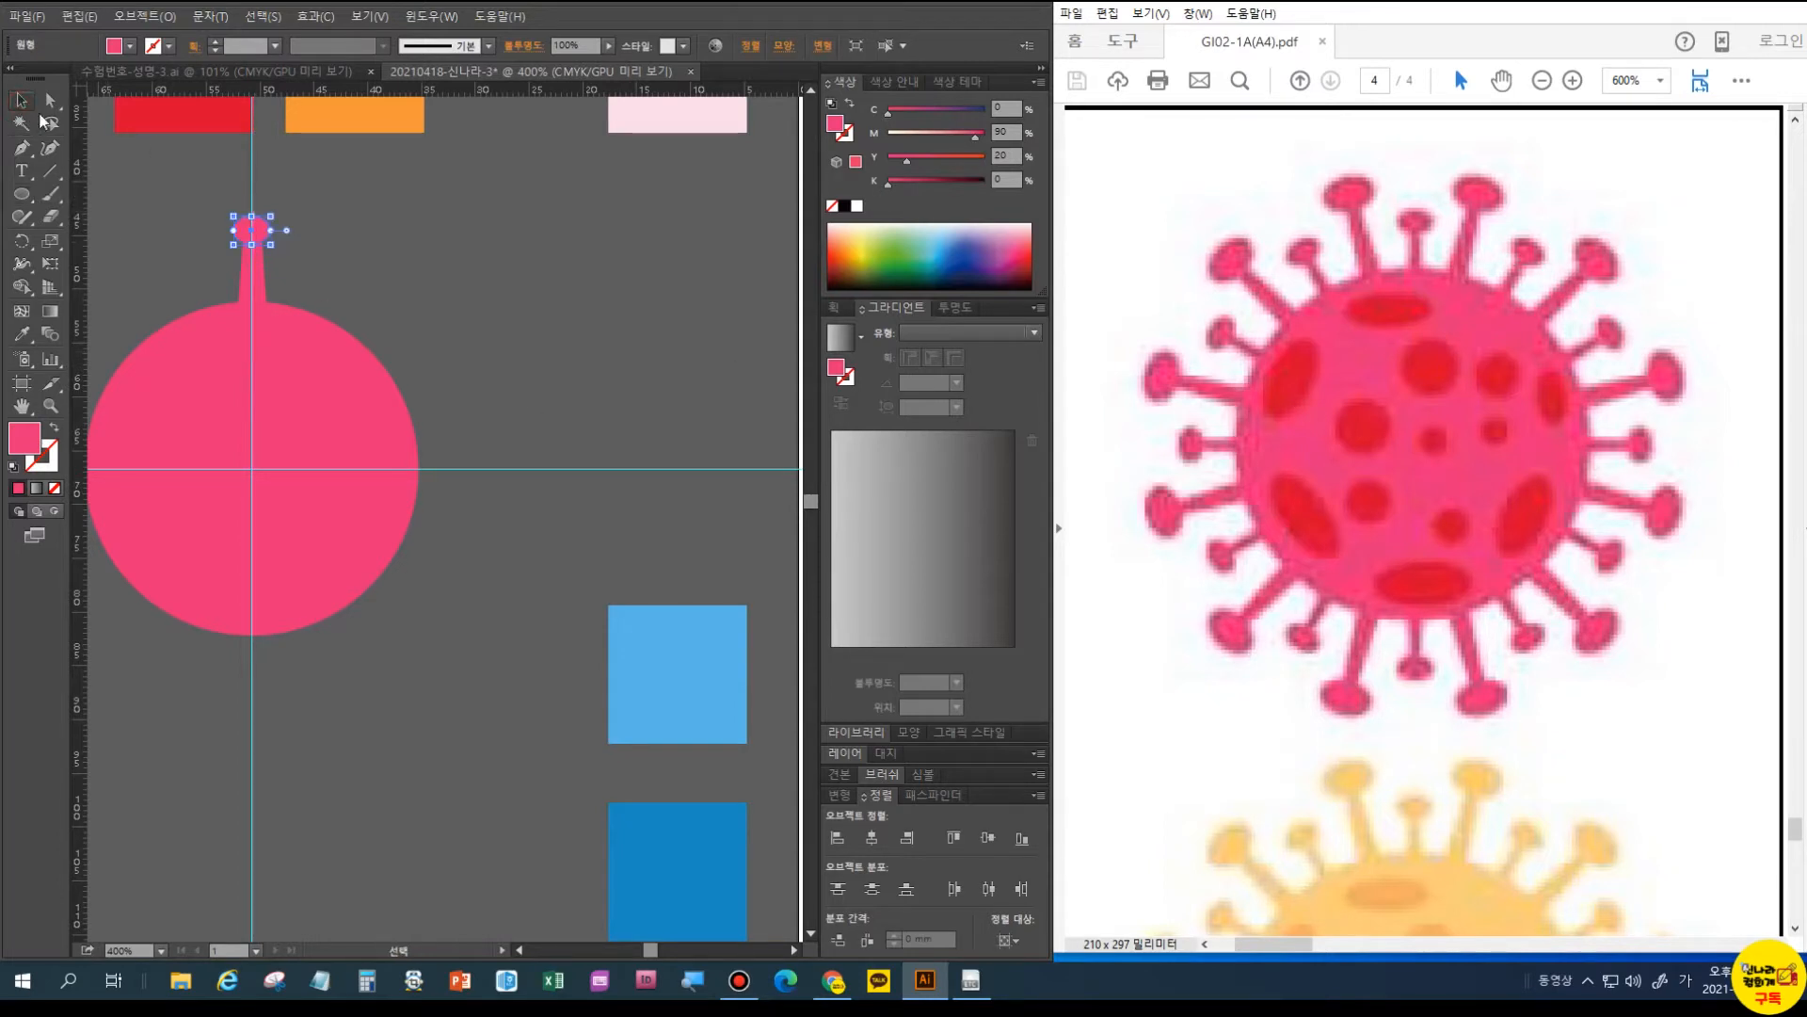
- Narrow the tapered stem evenly about the vertical guide
left_click(262, 280)
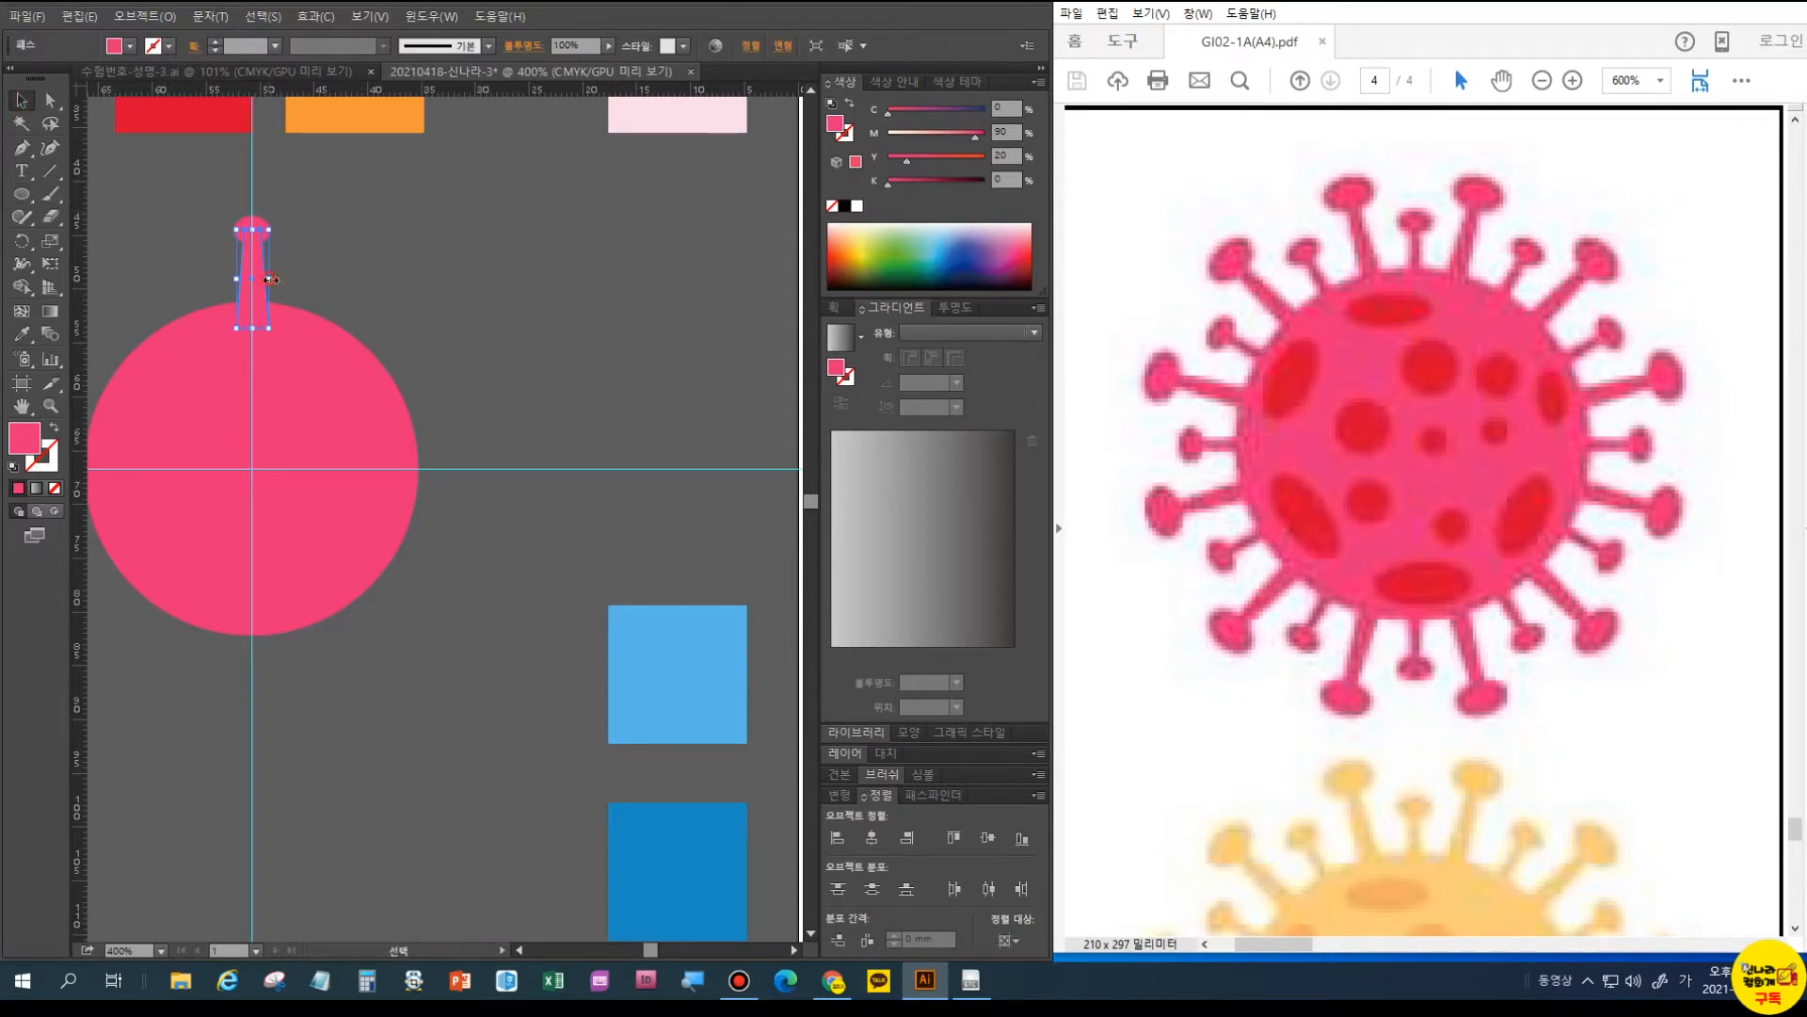
left_click_drag(270, 279, 261, 279)
left_click(330, 289)
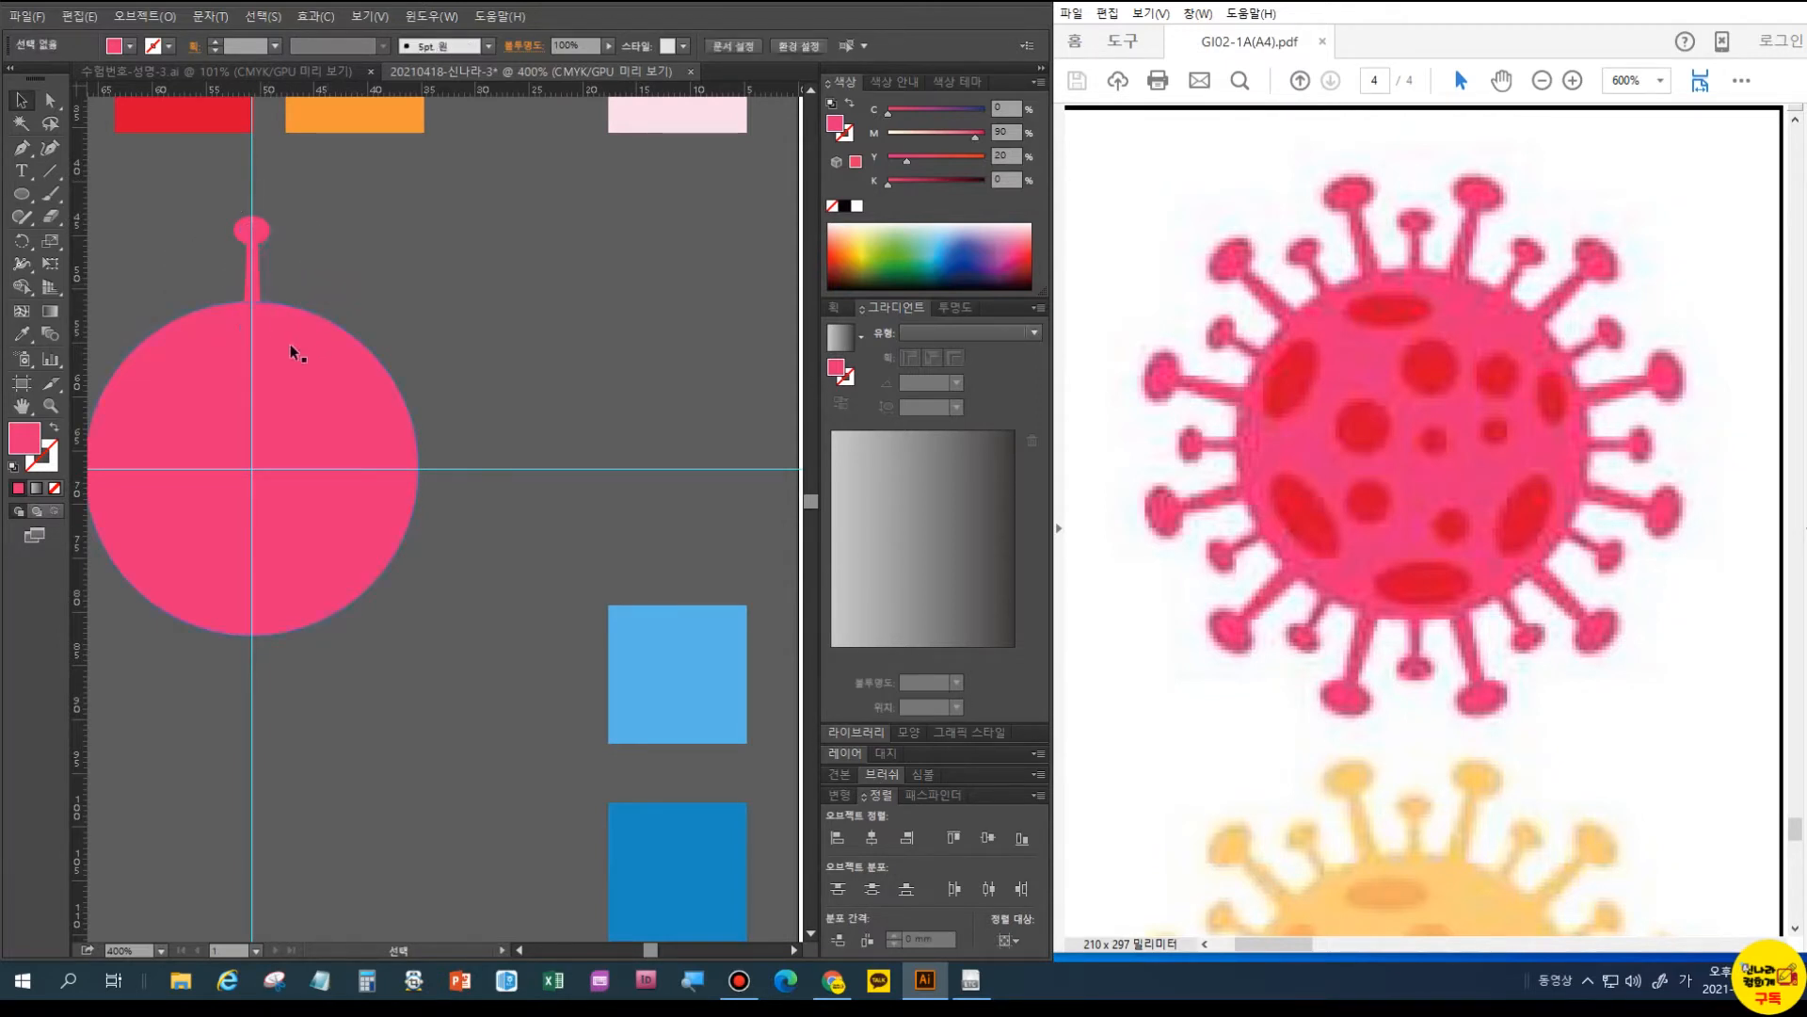
- Rotate a copy of the spike's stem and head about the circle's centre by 360/25 degrees
left_click(251, 228)
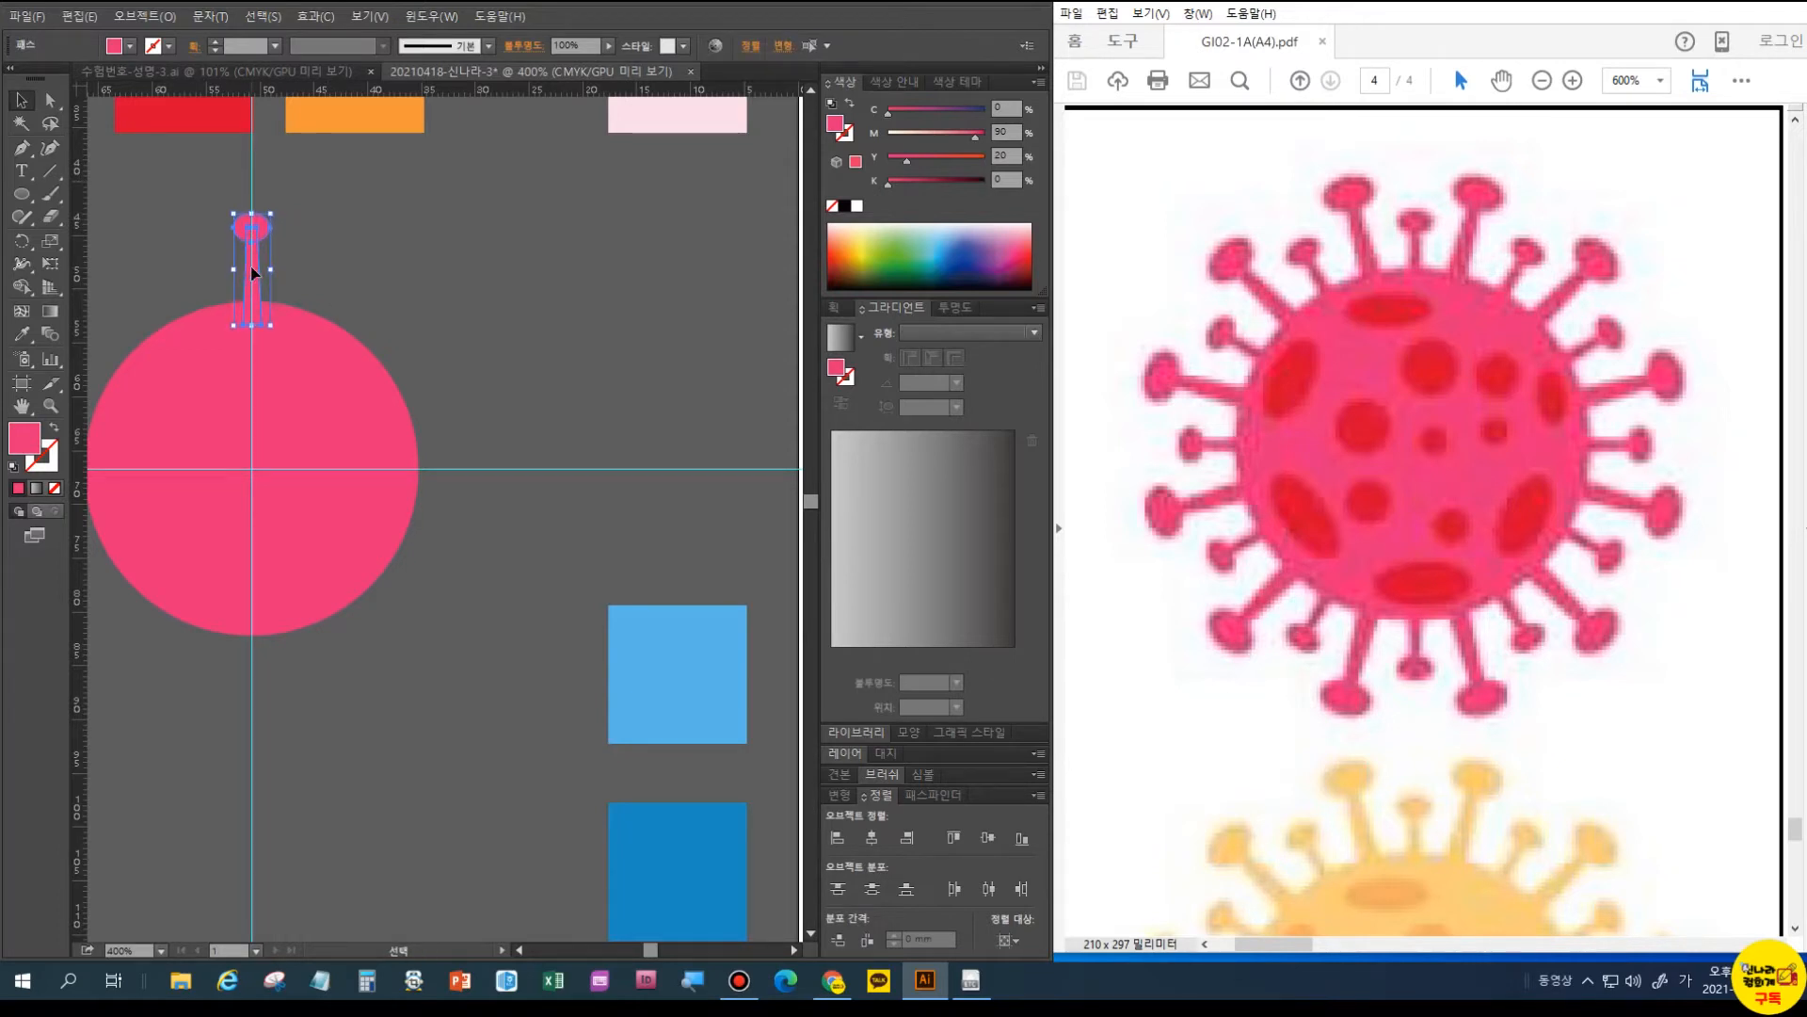
key("r")
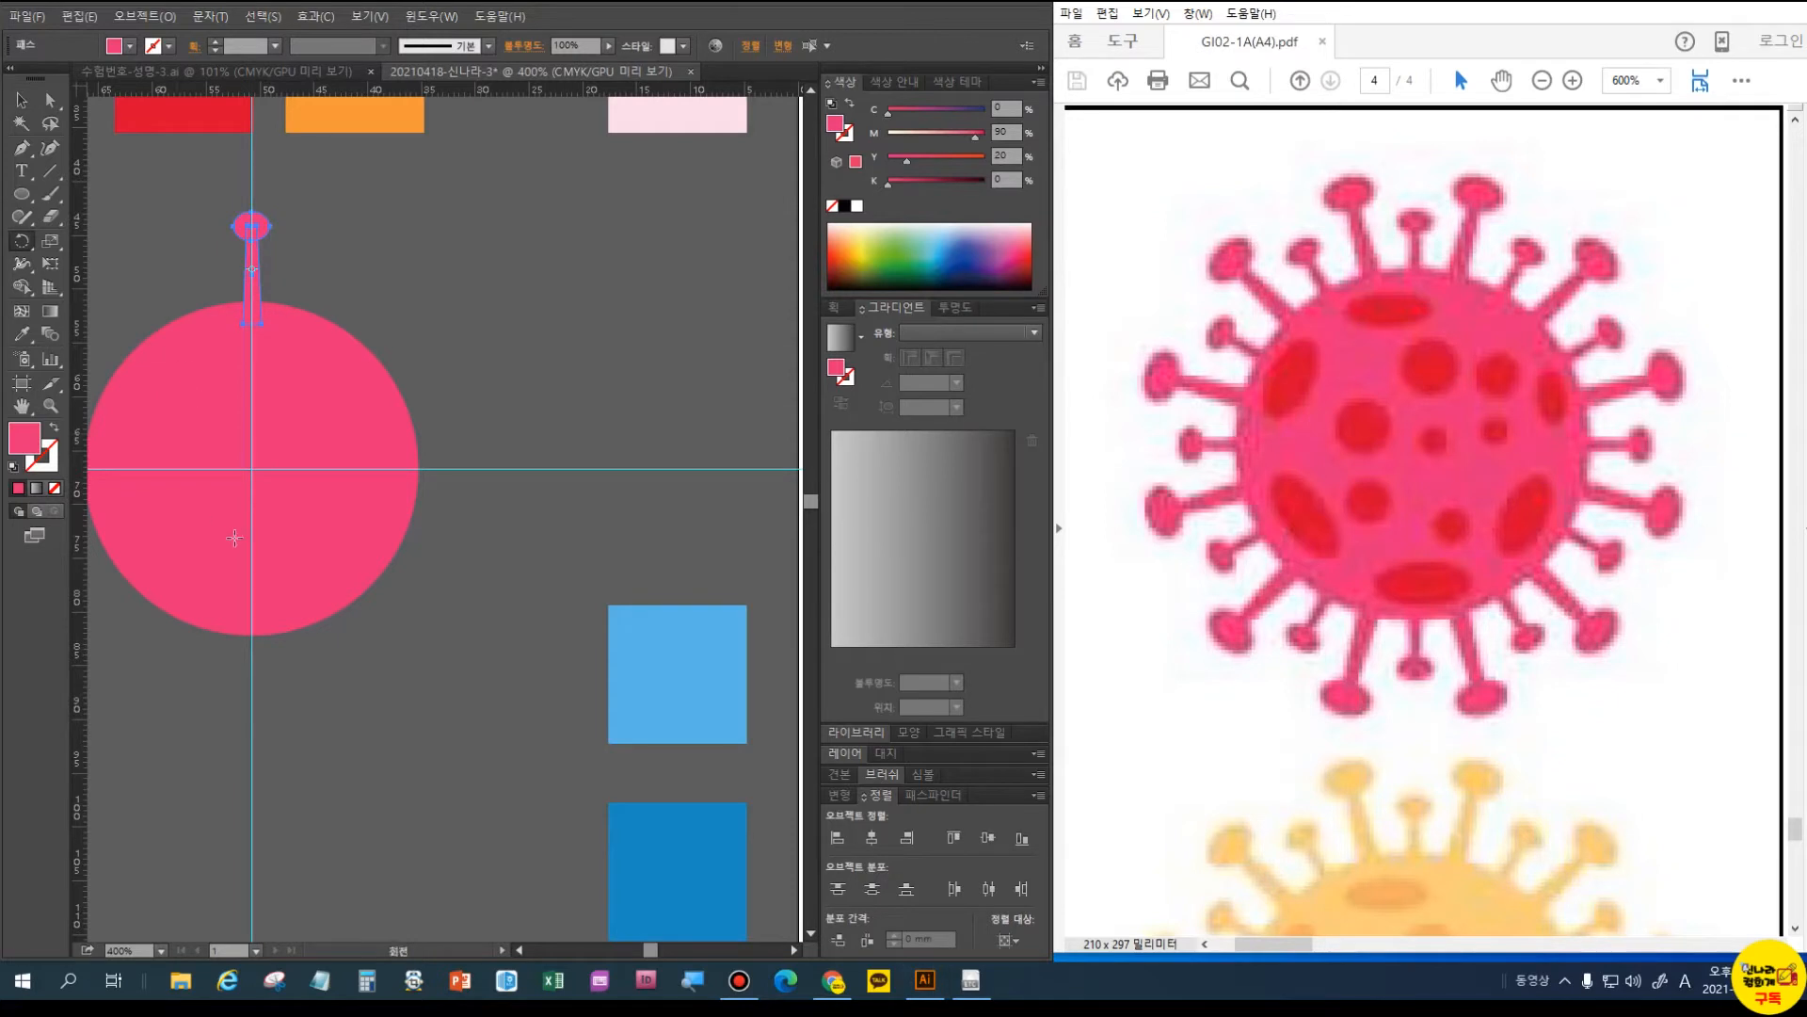
left_click(251, 469, "alt")
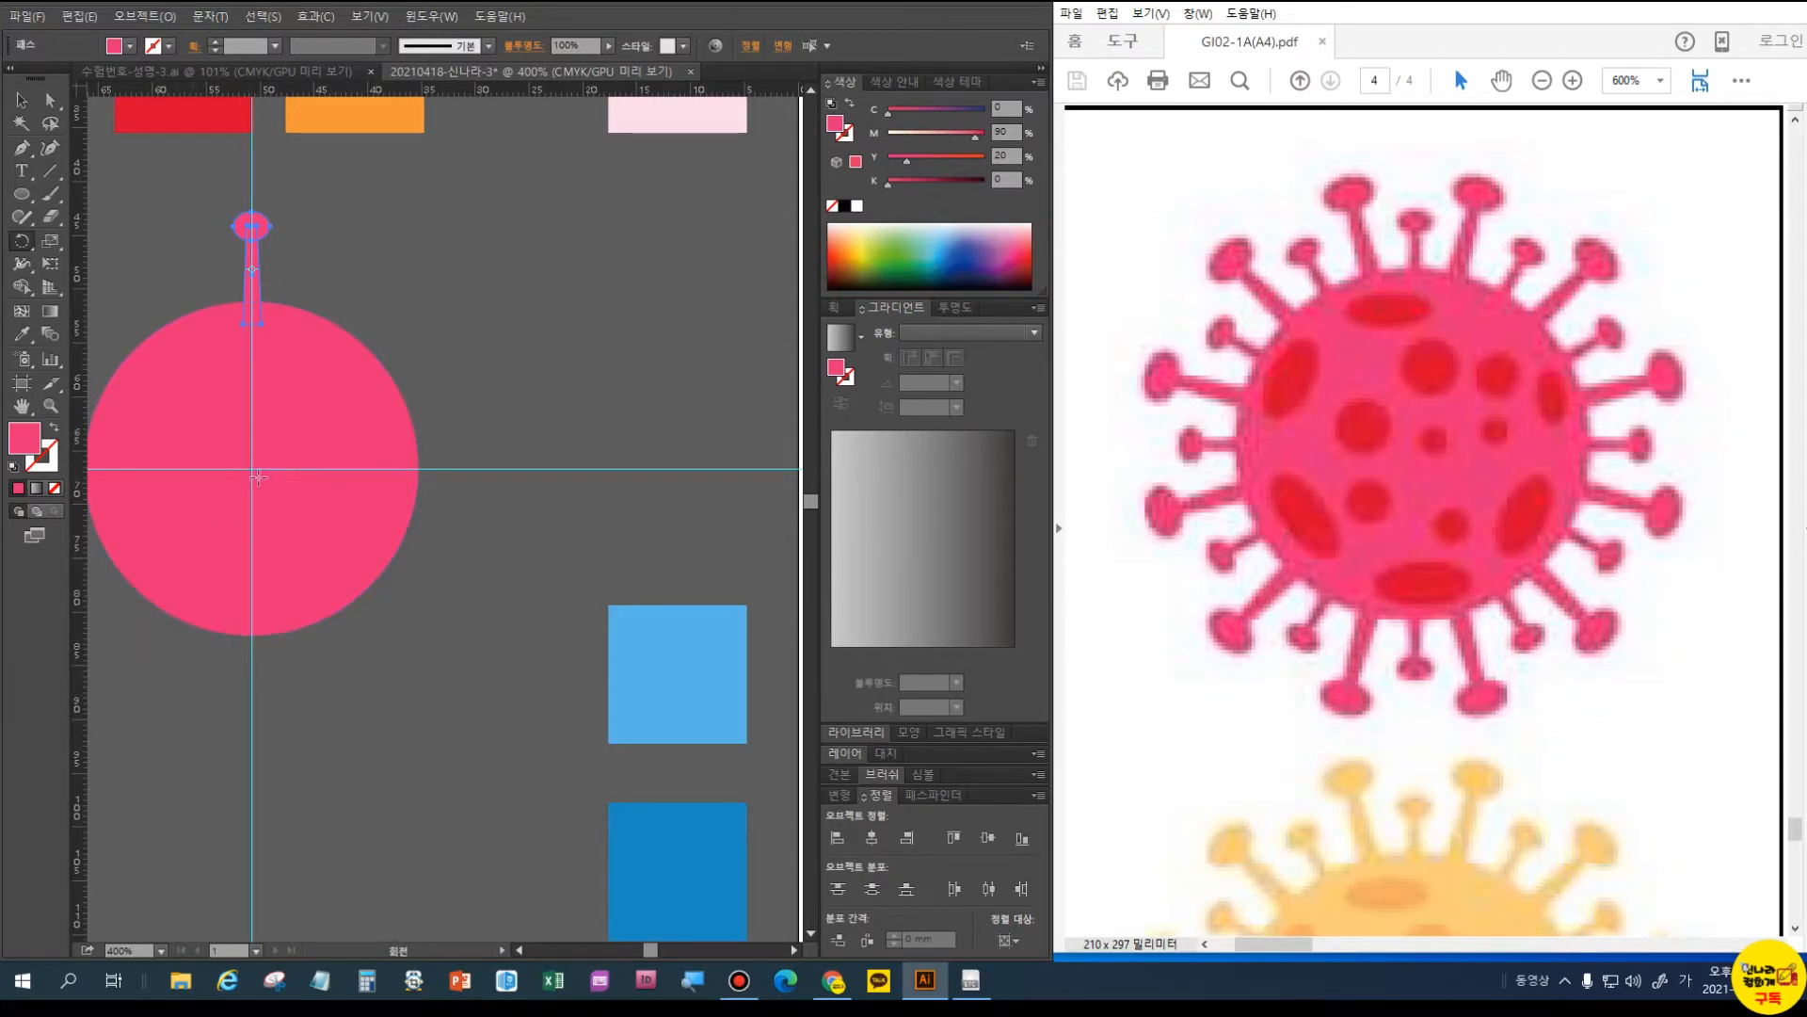
left_click(251, 466, "alt")
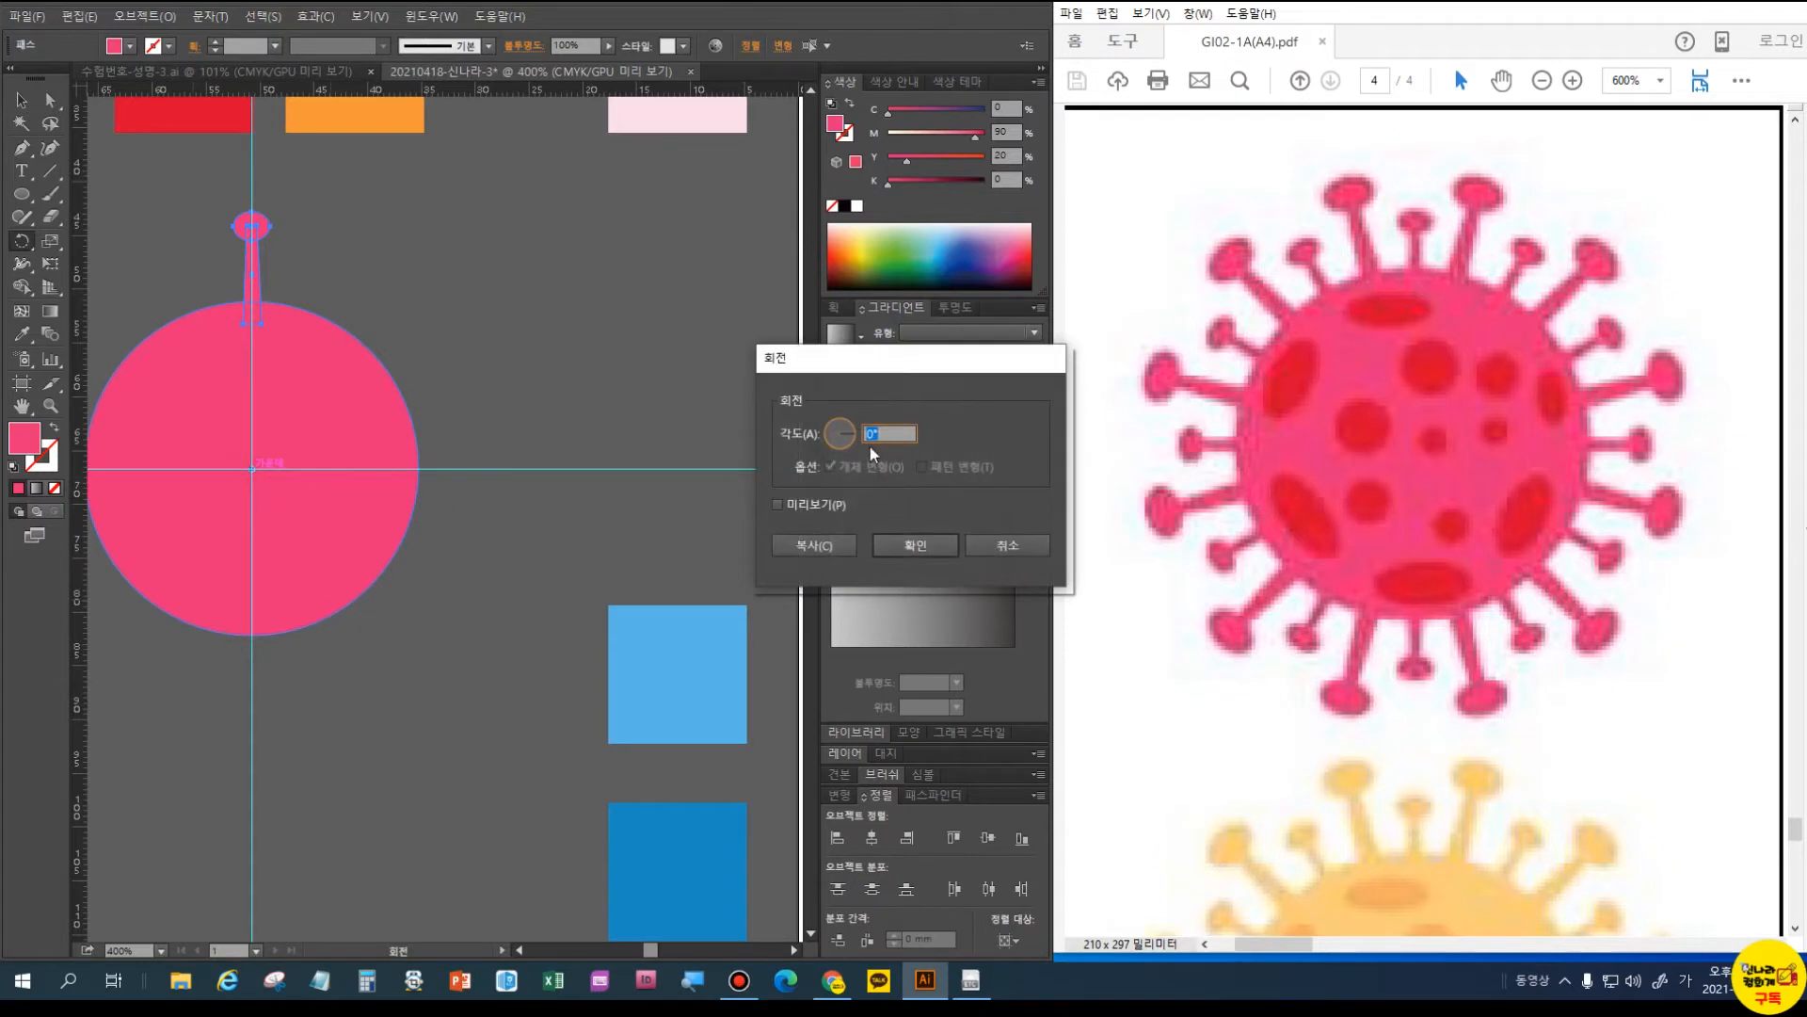
type("360/25")
left_click(804, 506)
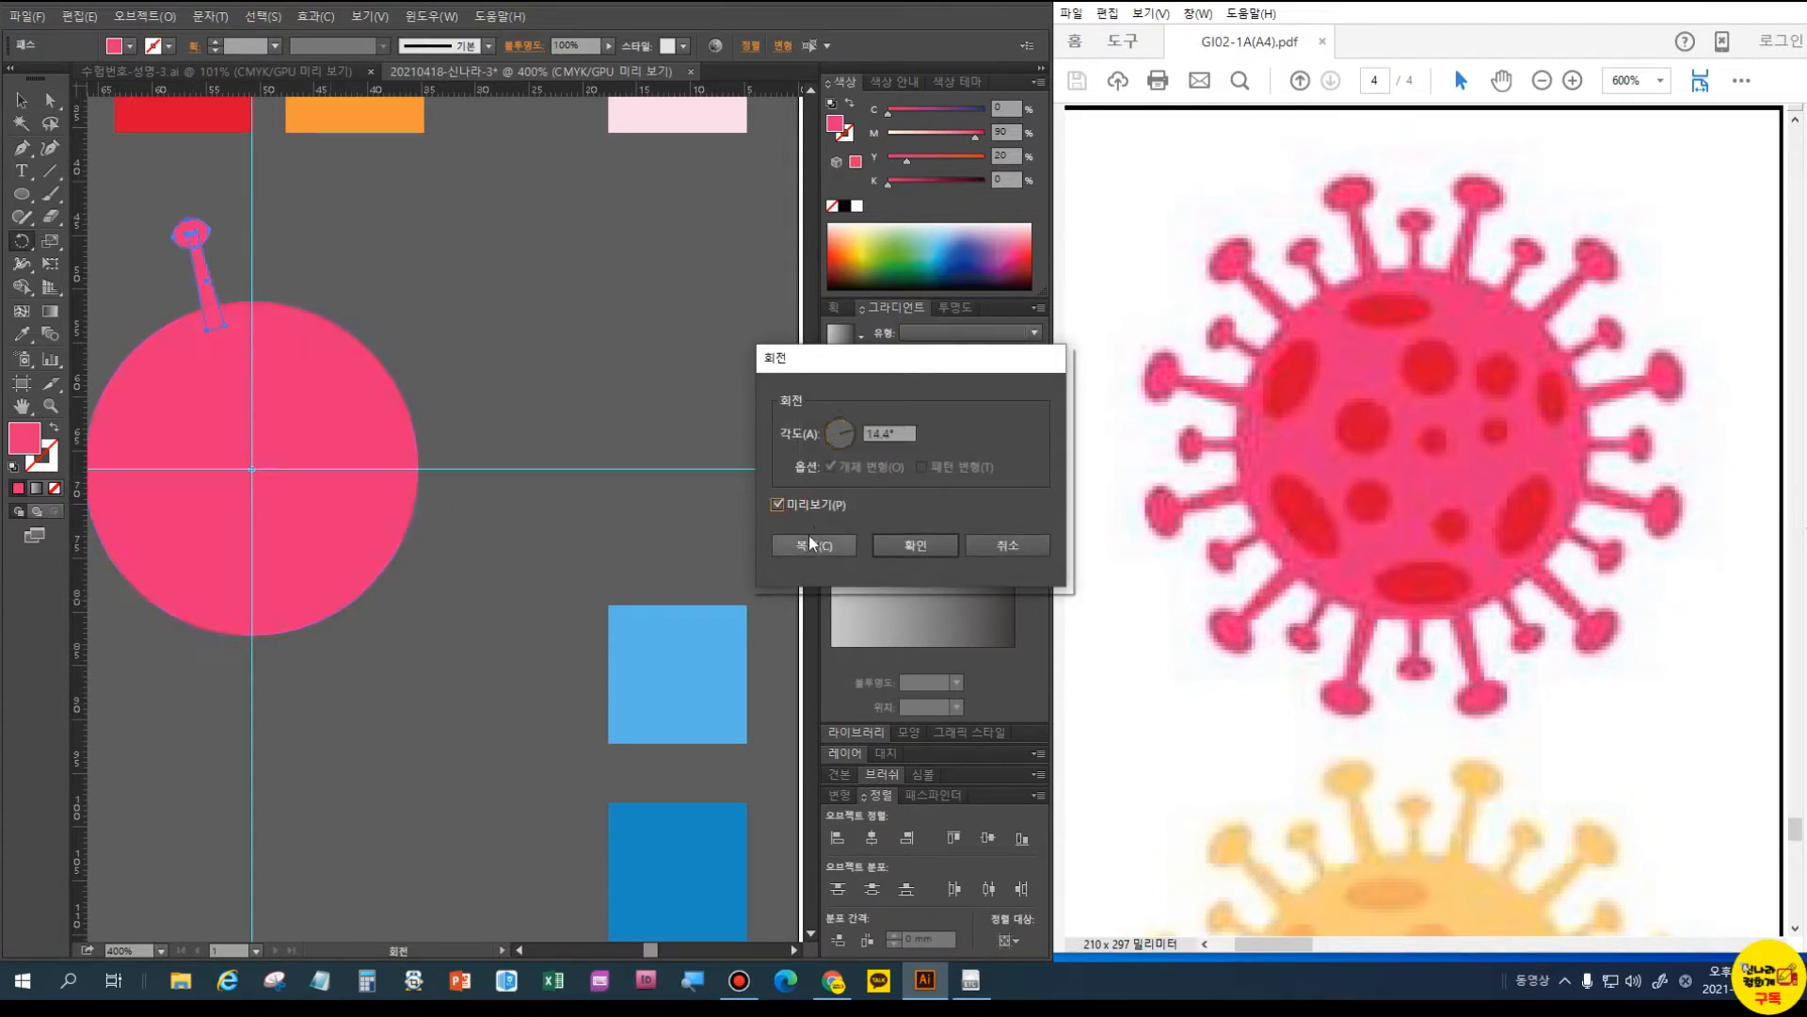
left_click(810, 548)
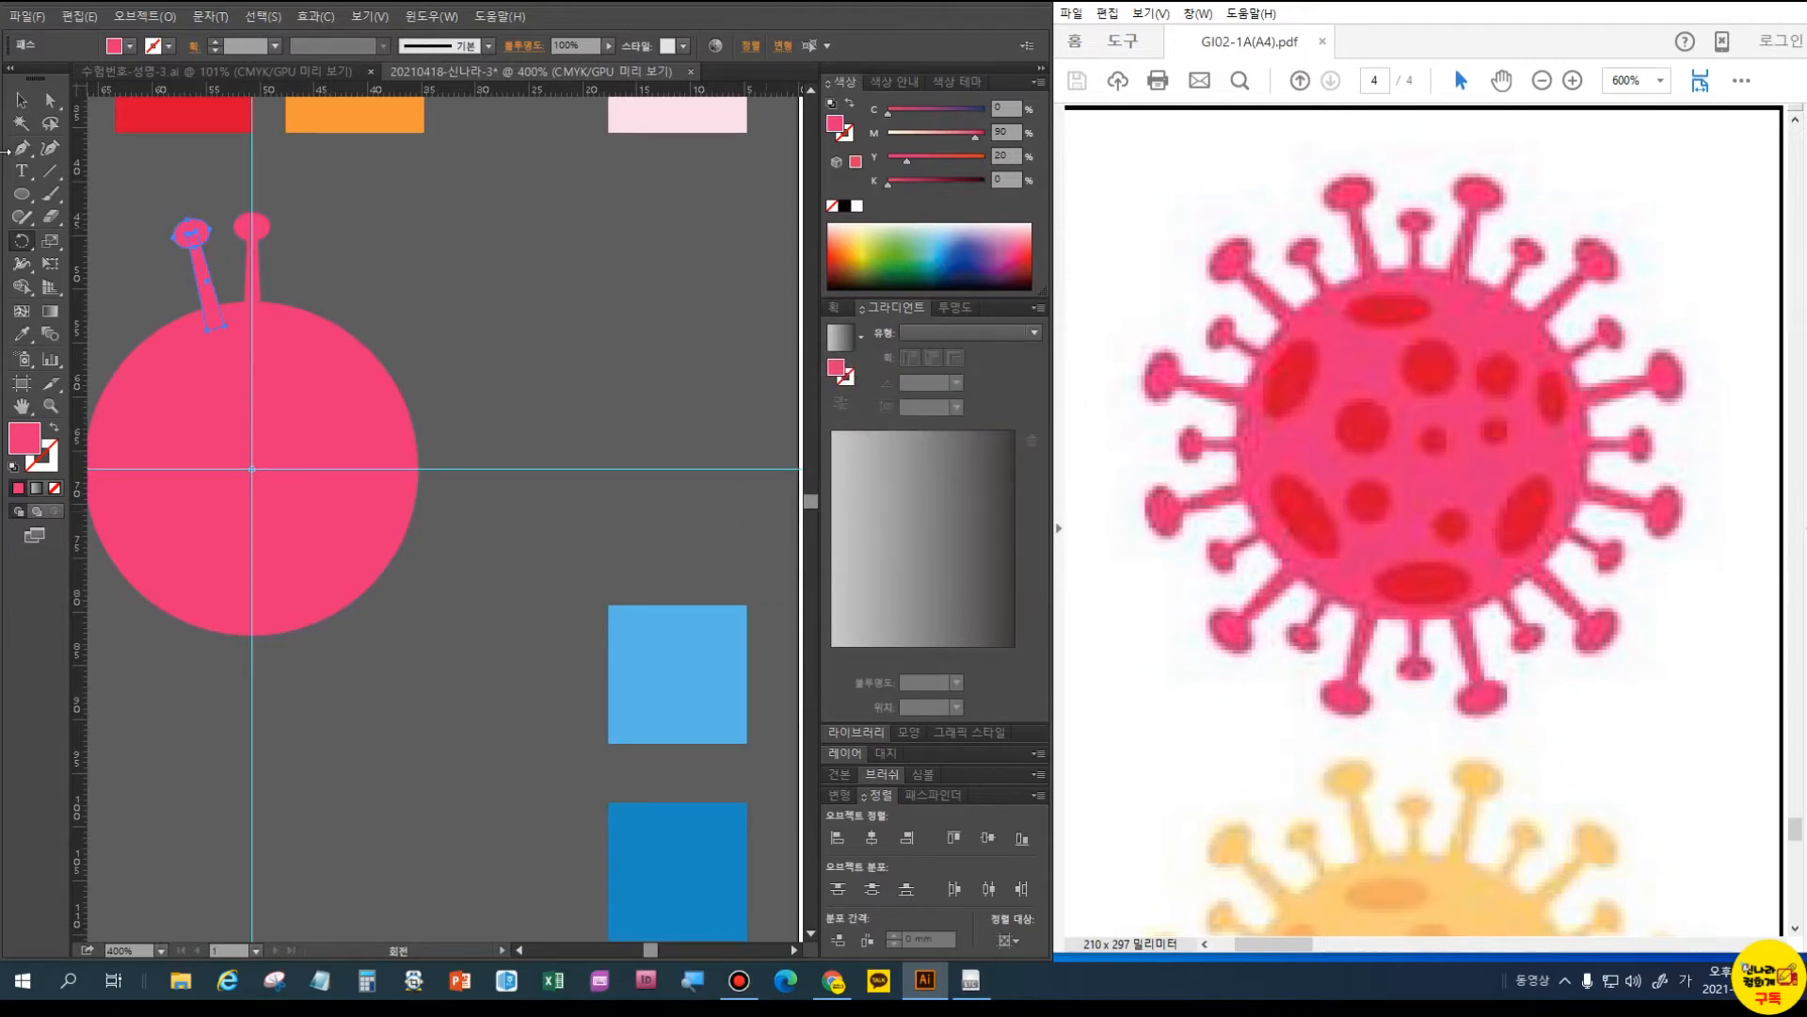
- Turn the rotated copy into a smaller spike by shrinking its head, shortening and narrowing its stem, and reseating the head on top
left_click(21, 99)
left_click(476, 267)
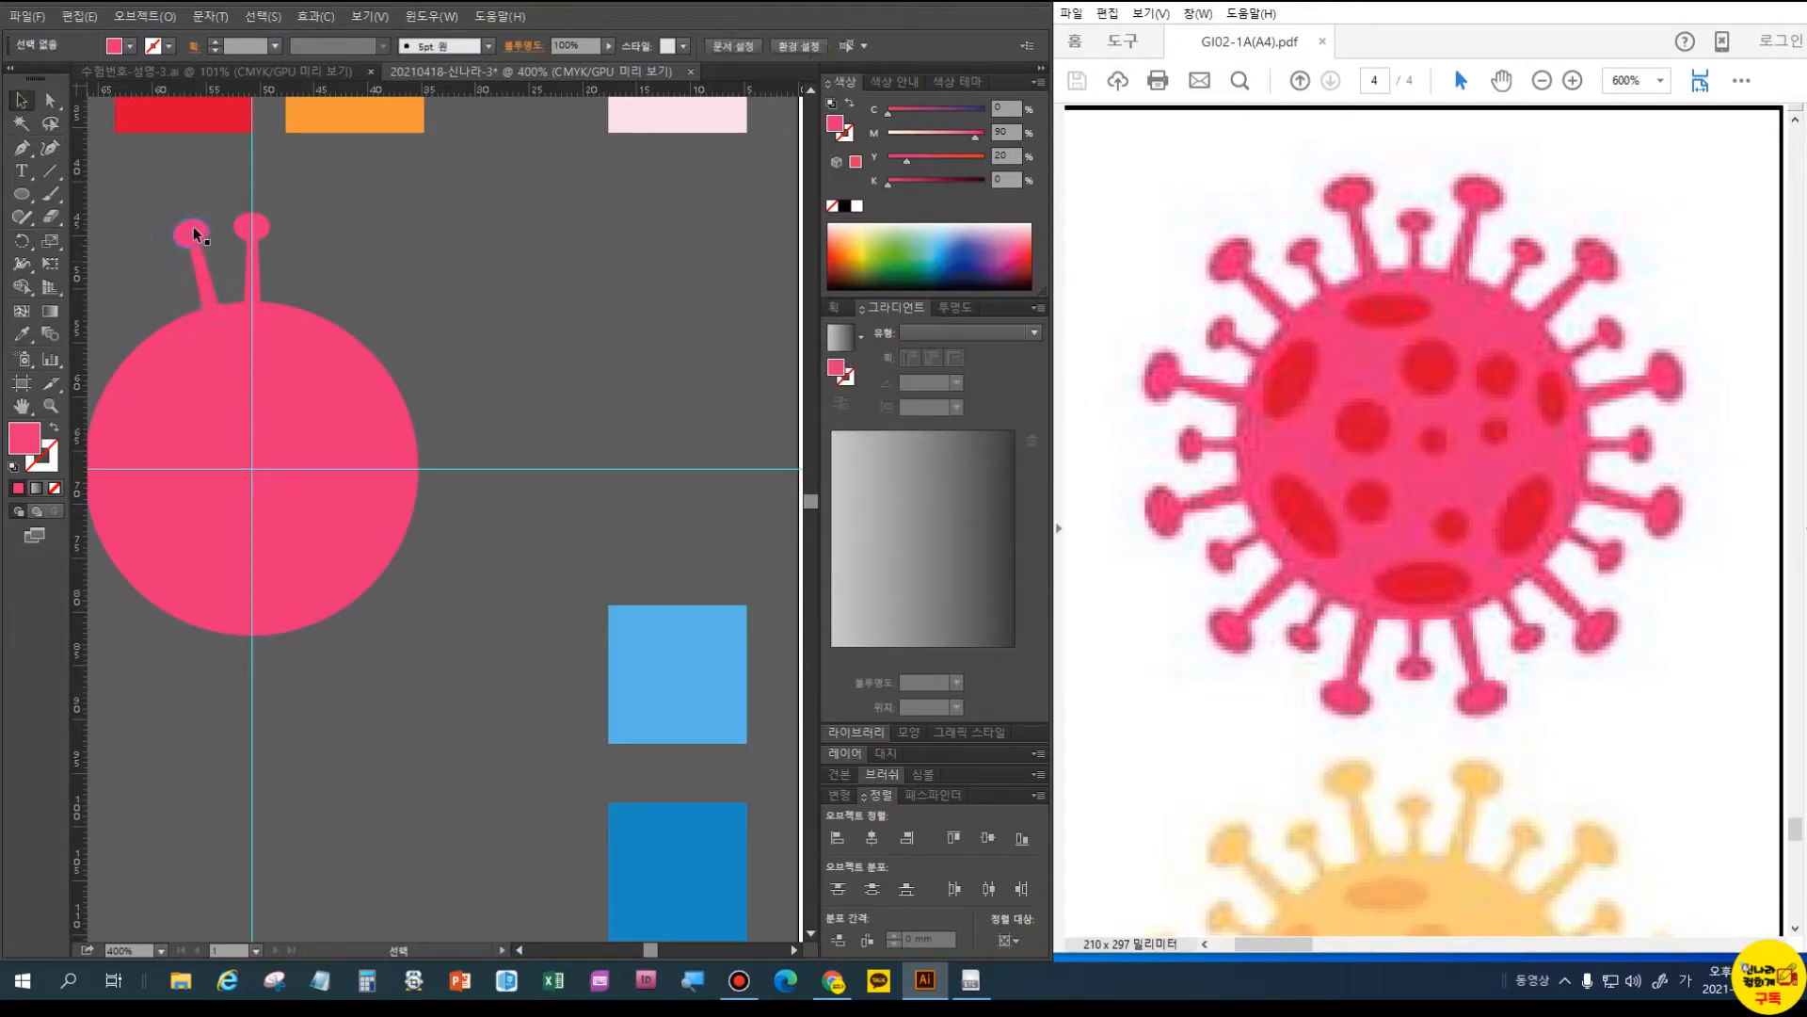
left_click(194, 234)
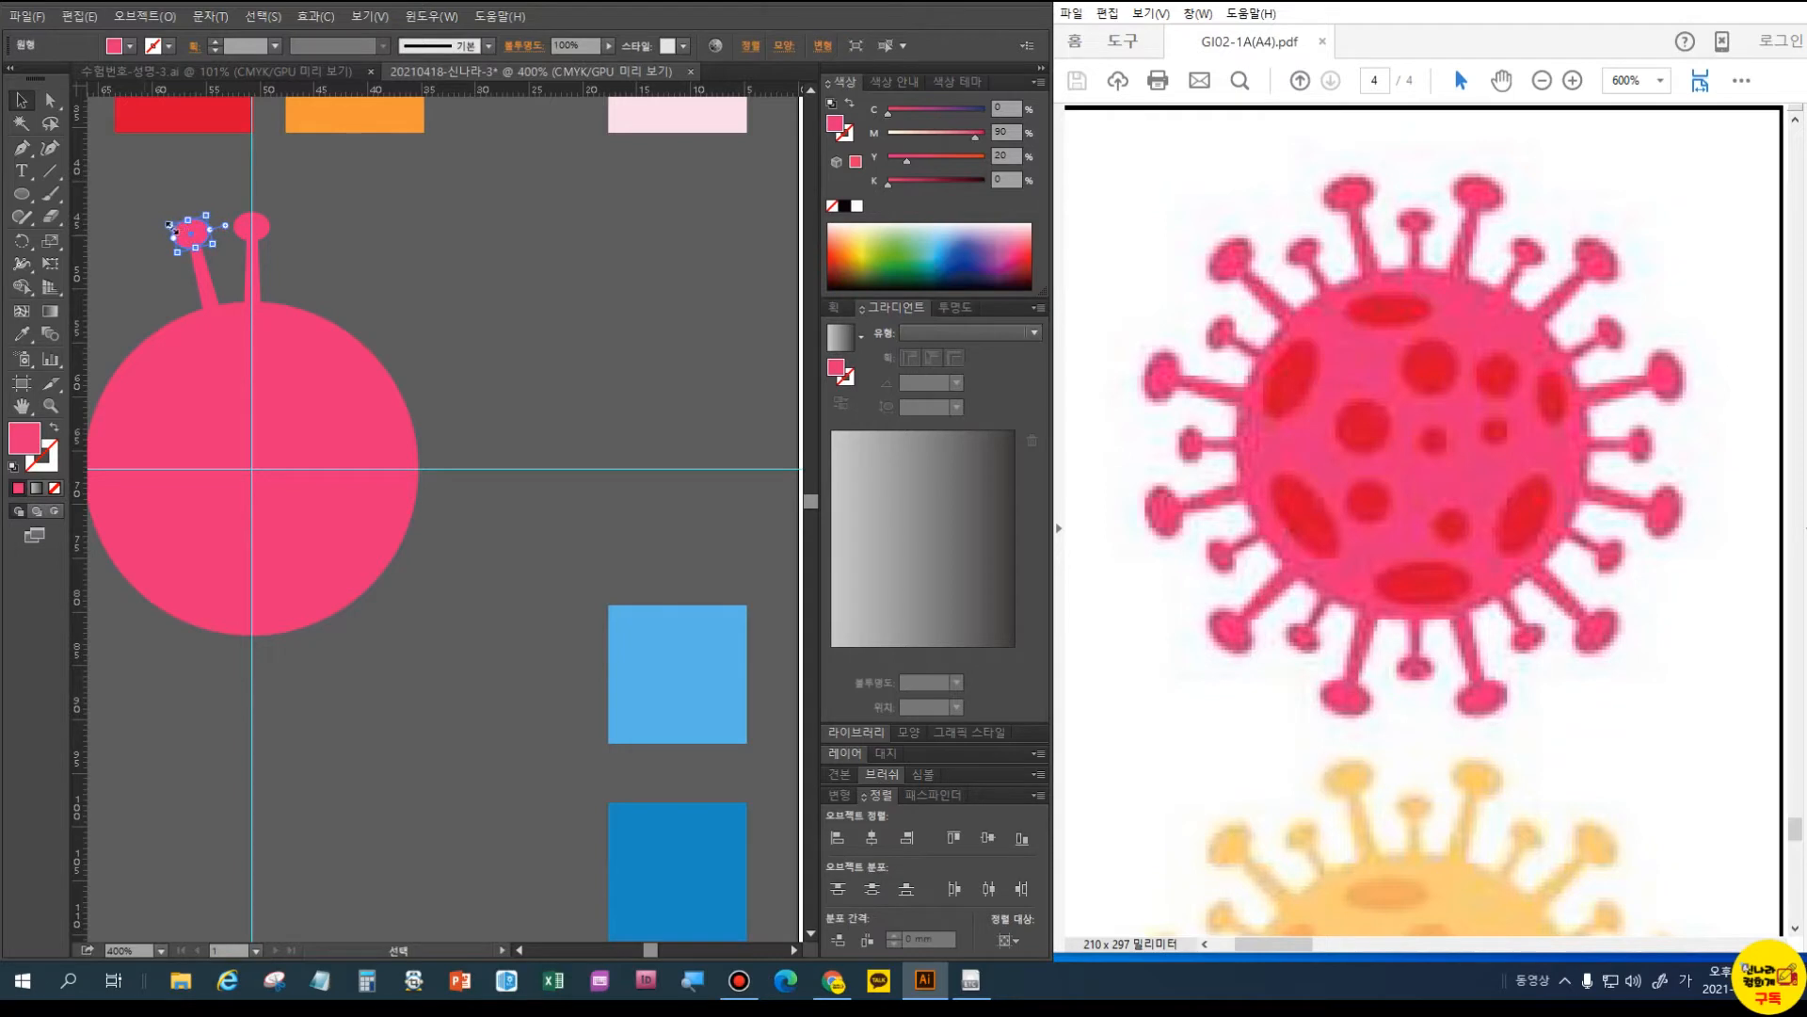
left_click_drag(170, 224, 203, 270)
left_click(204, 279)
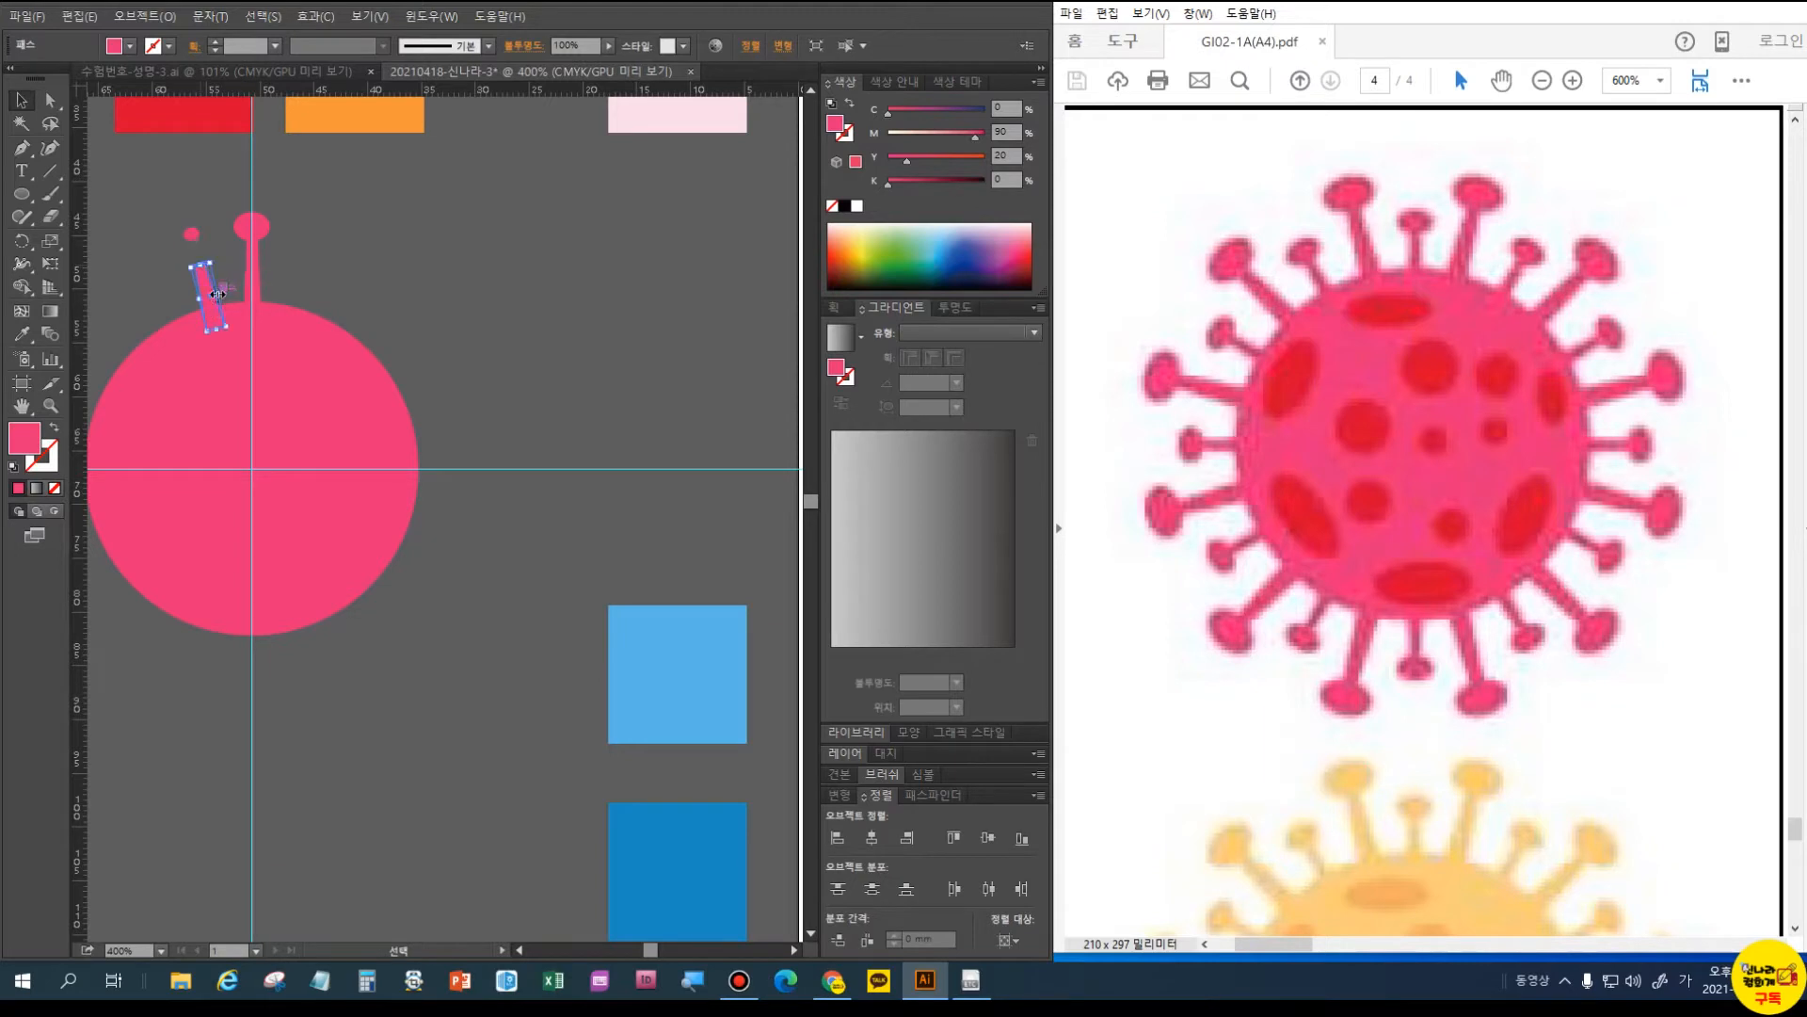
left_click_drag(218, 293, 212, 295)
left_click_drag(192, 235, 199, 260)
left_click(216, 245)
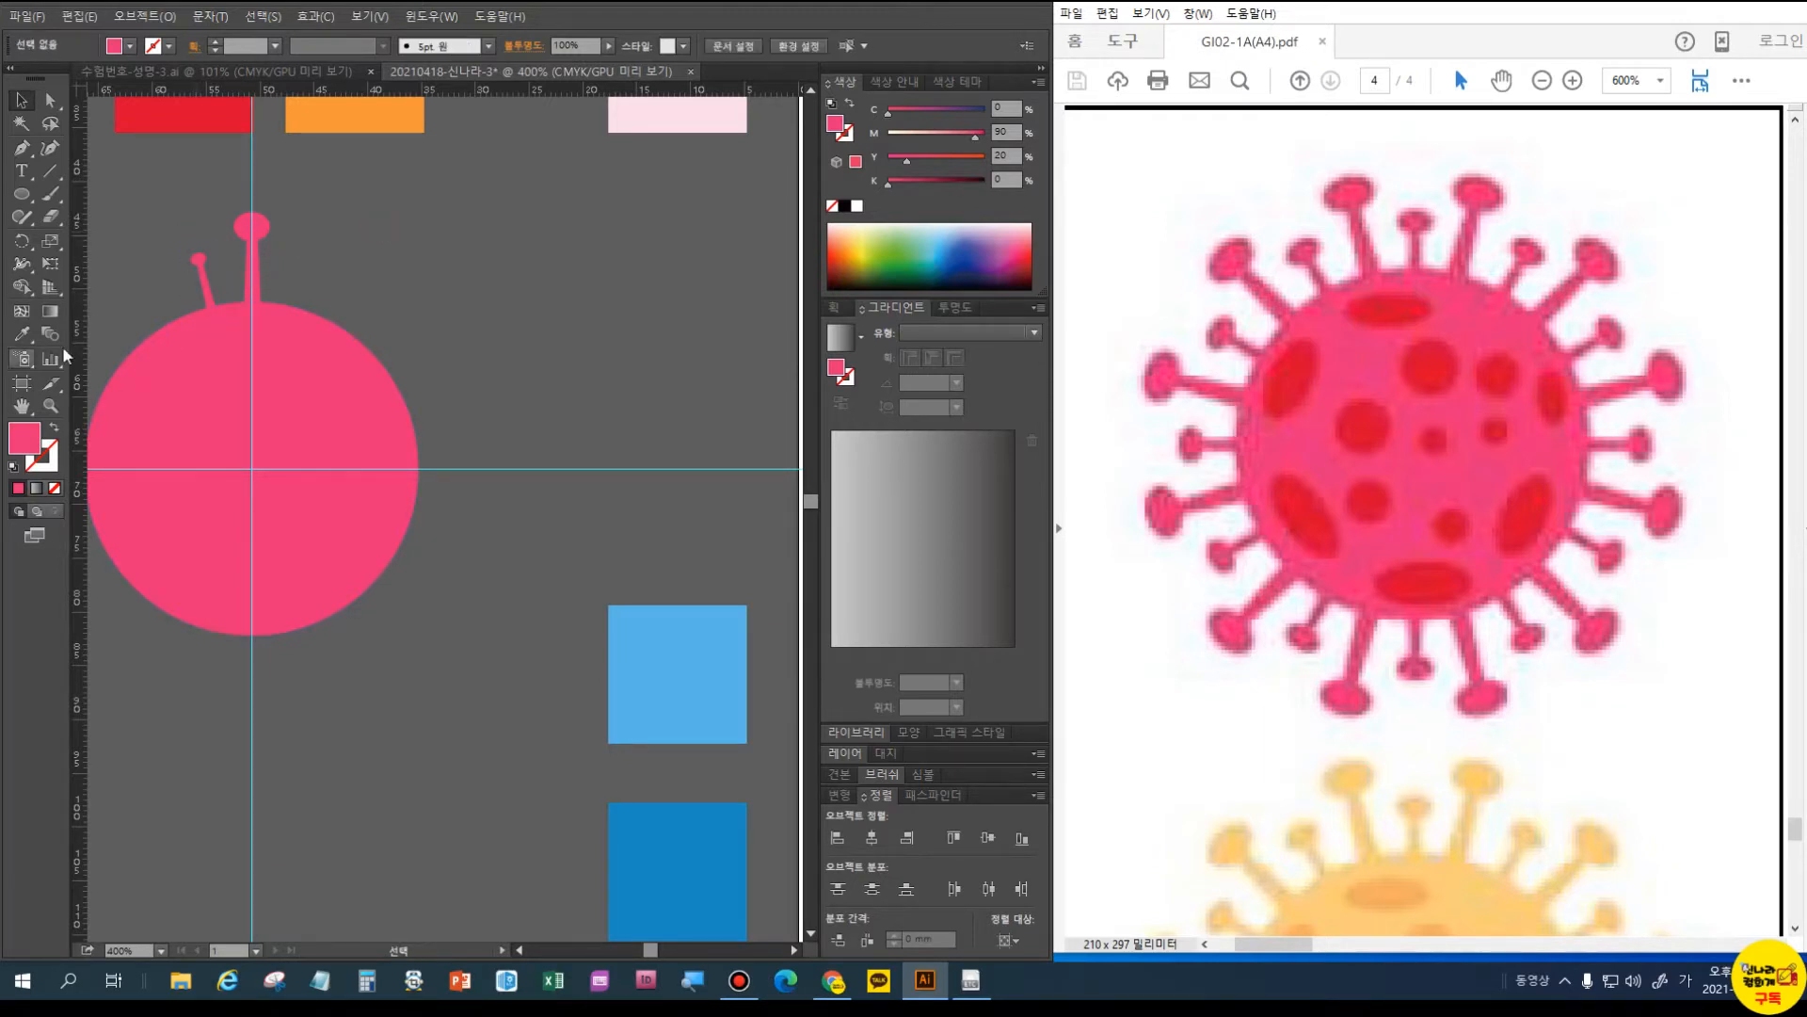
- Group the large spike and the smaller spike beside it, including both heads and stems
left_click(201, 265)
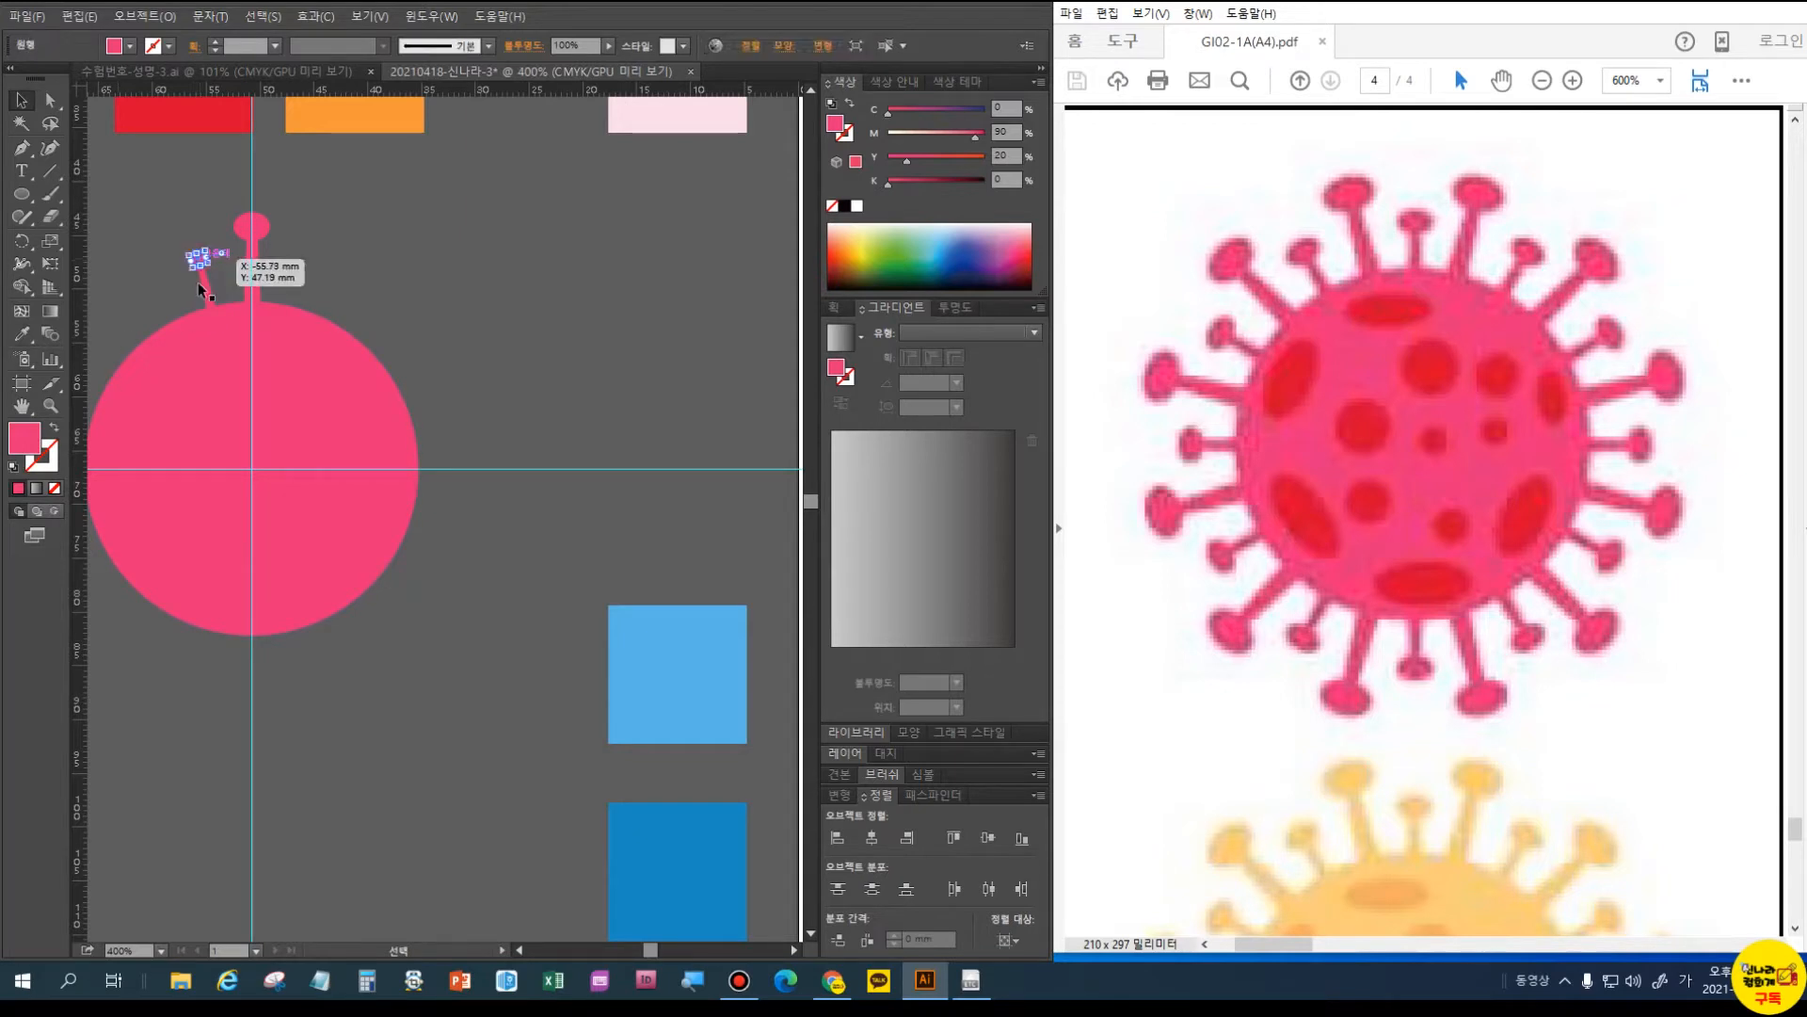
left_click(206, 287, "shift")
left_click(259, 225, "shift")
left_click(254, 269, "shift")
key("ctrl+g")
- Rotate a copy of the spike pair about the circle's centre by 360/12 degrees and repeat it around the whole circle
left_click(23, 244)
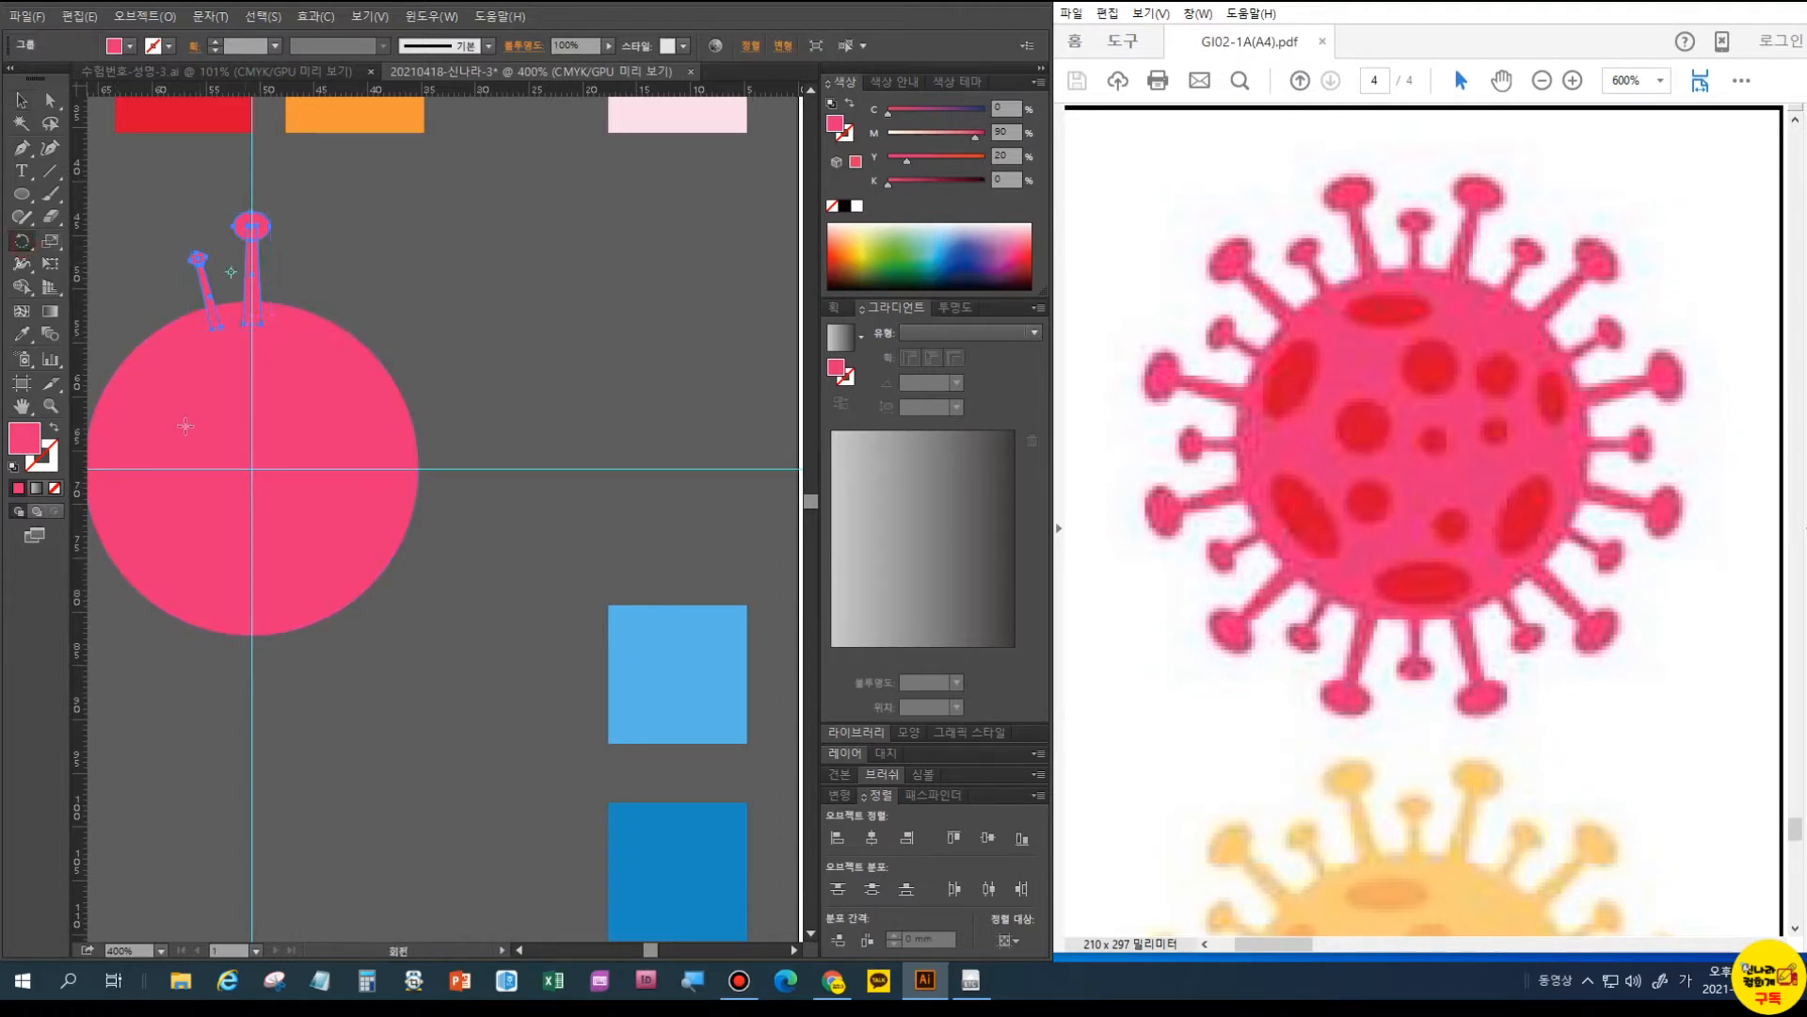
left_click(253, 471, "alt")
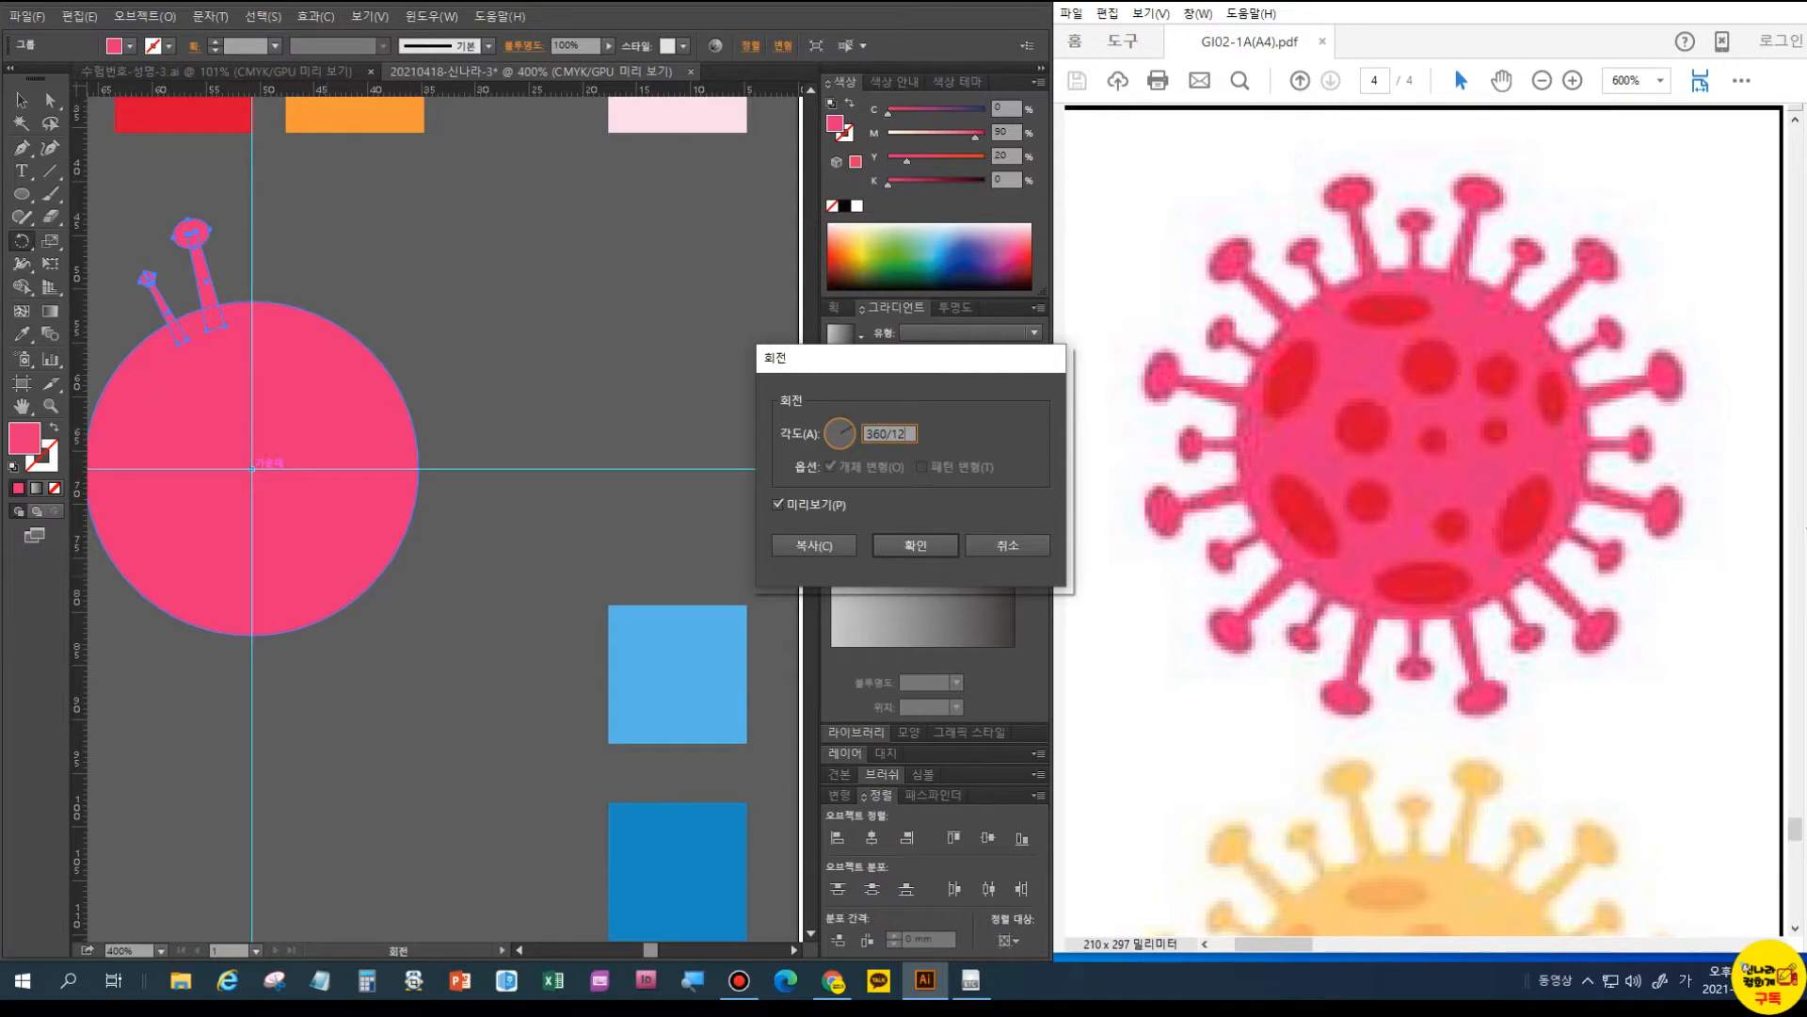
left_click(815, 545)
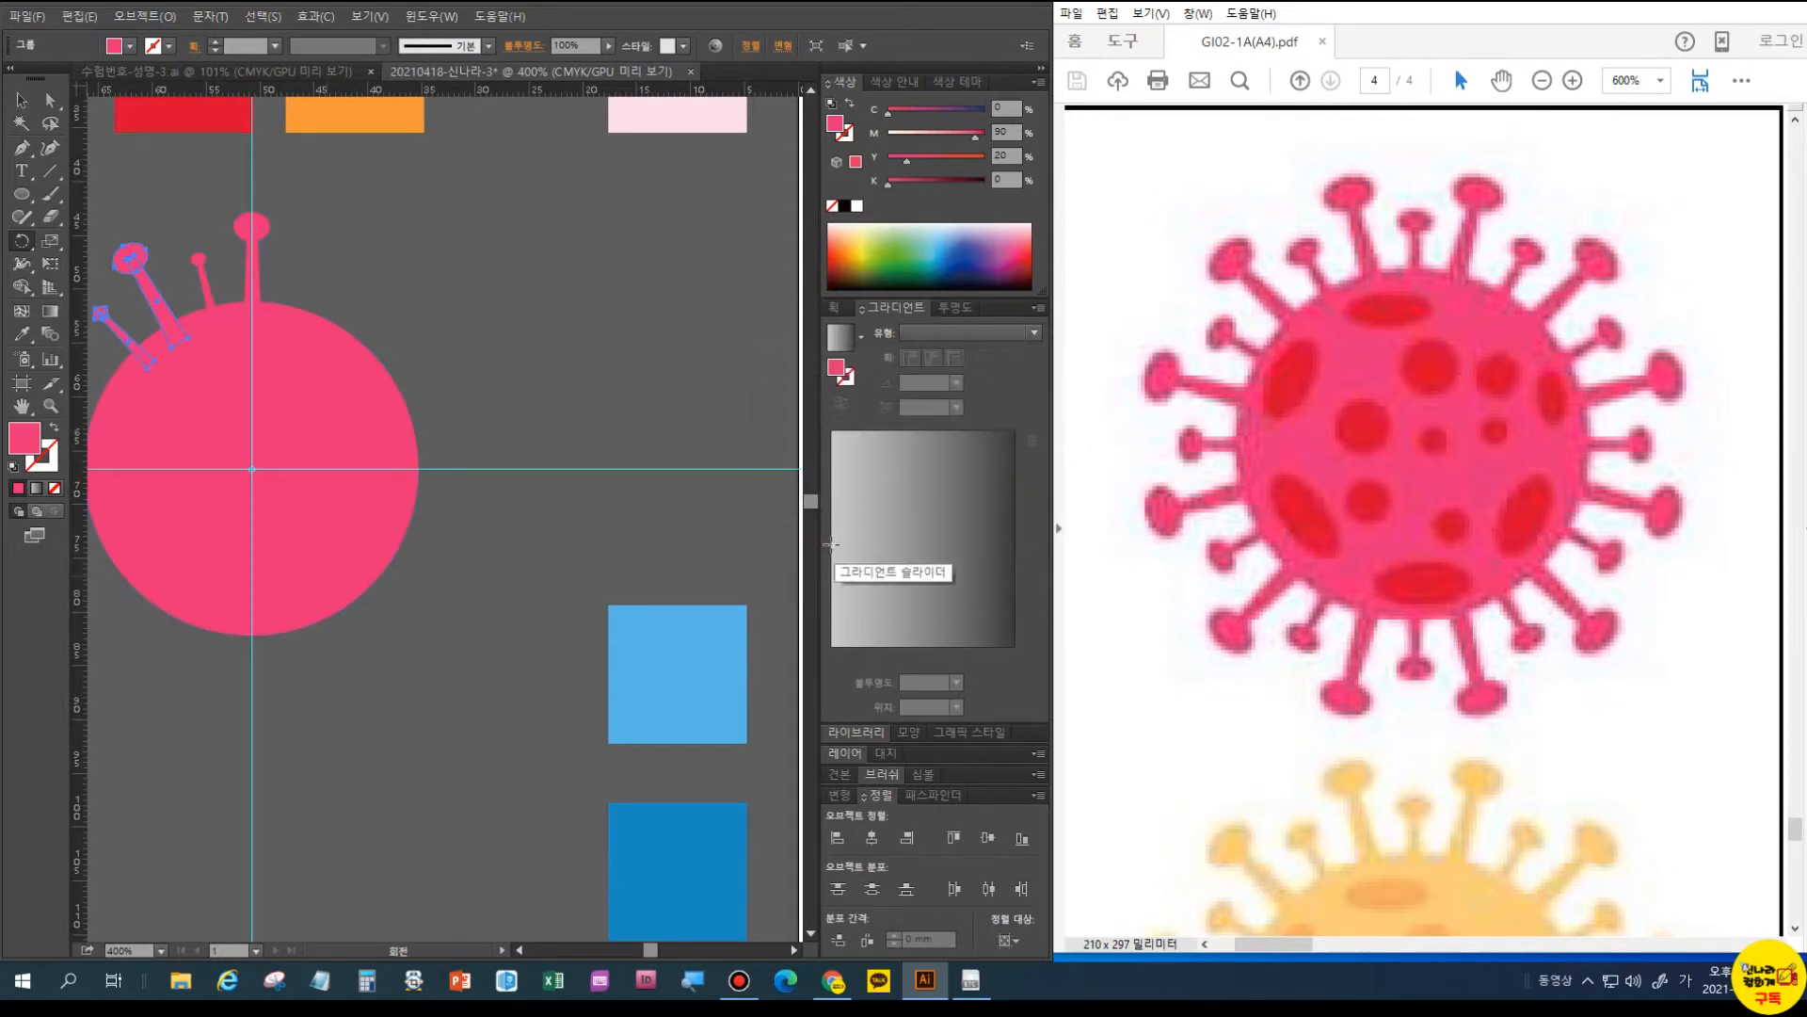
key("ctrl+d")
key("ctrl+d")
key("ctrl+d")
key("ctrl+d")
key("ctrl+d")
key("ctrl+d")
key("ctrl+d")
key("ctrl+d")
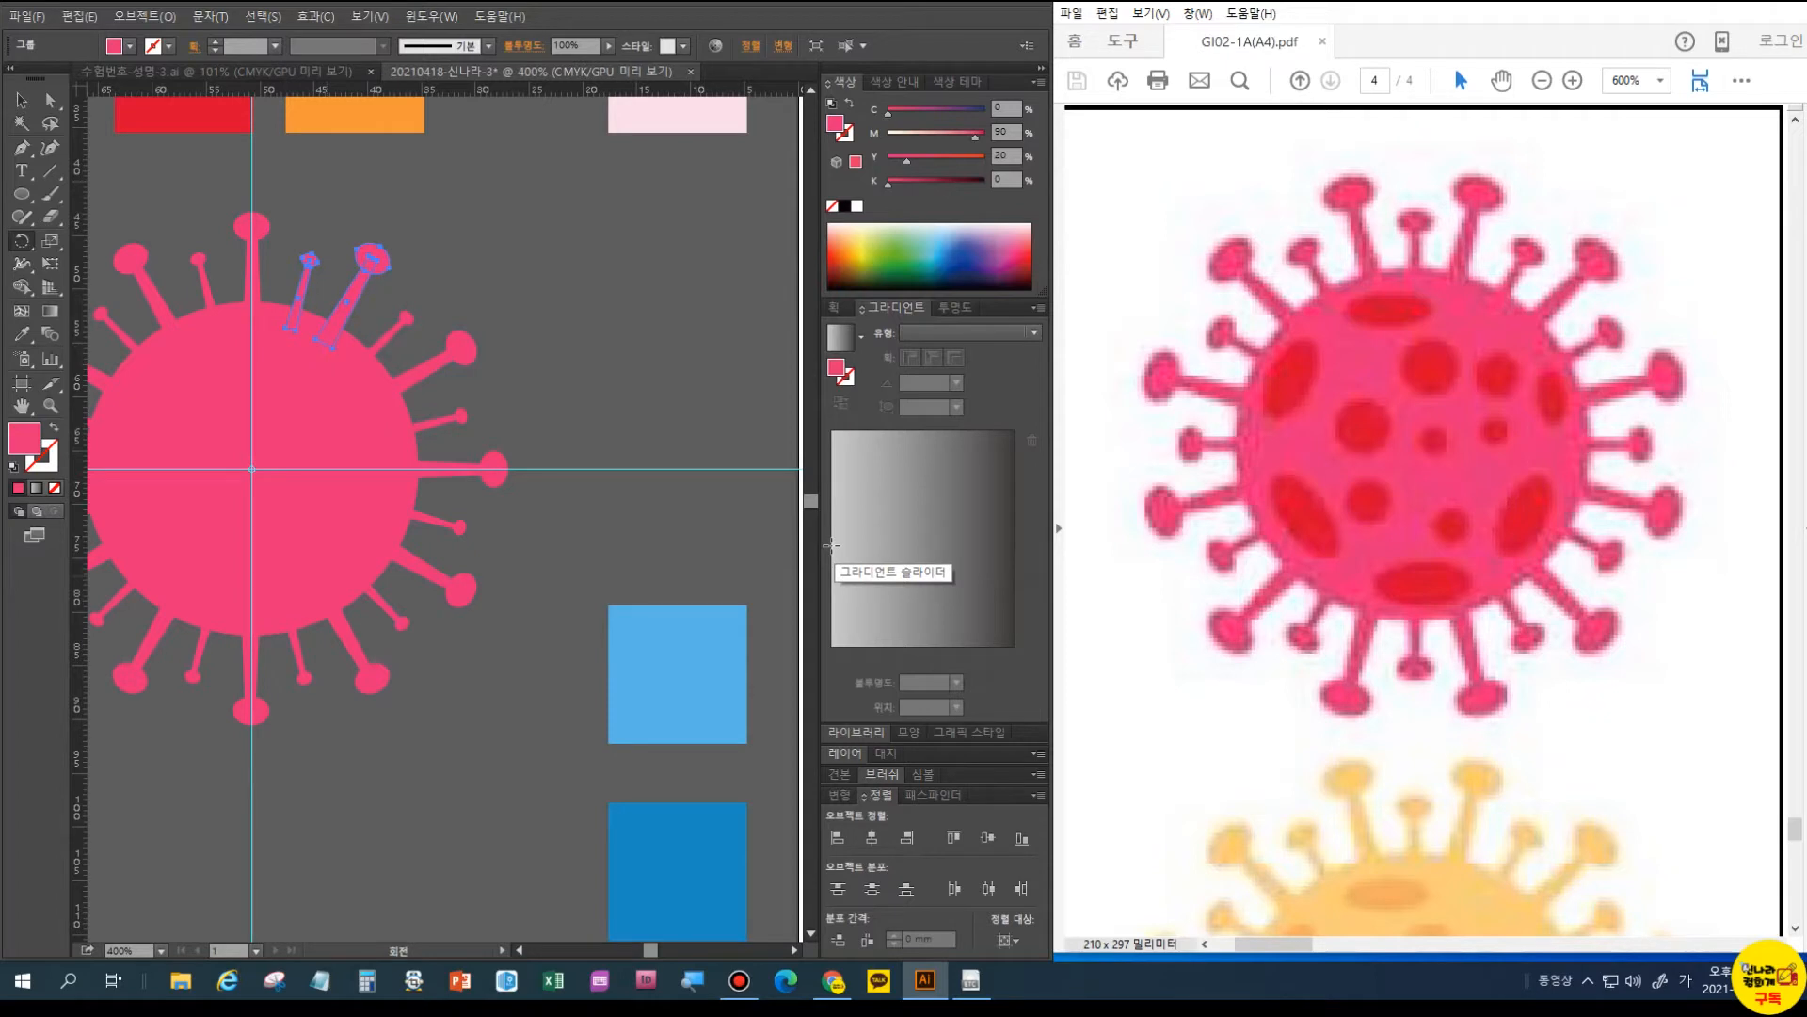
- Draw ellipses and circles of varied sizes and angles across the virus body as spots, filled with the red swatch colour C10 M100 Y80
left_click(21, 193)
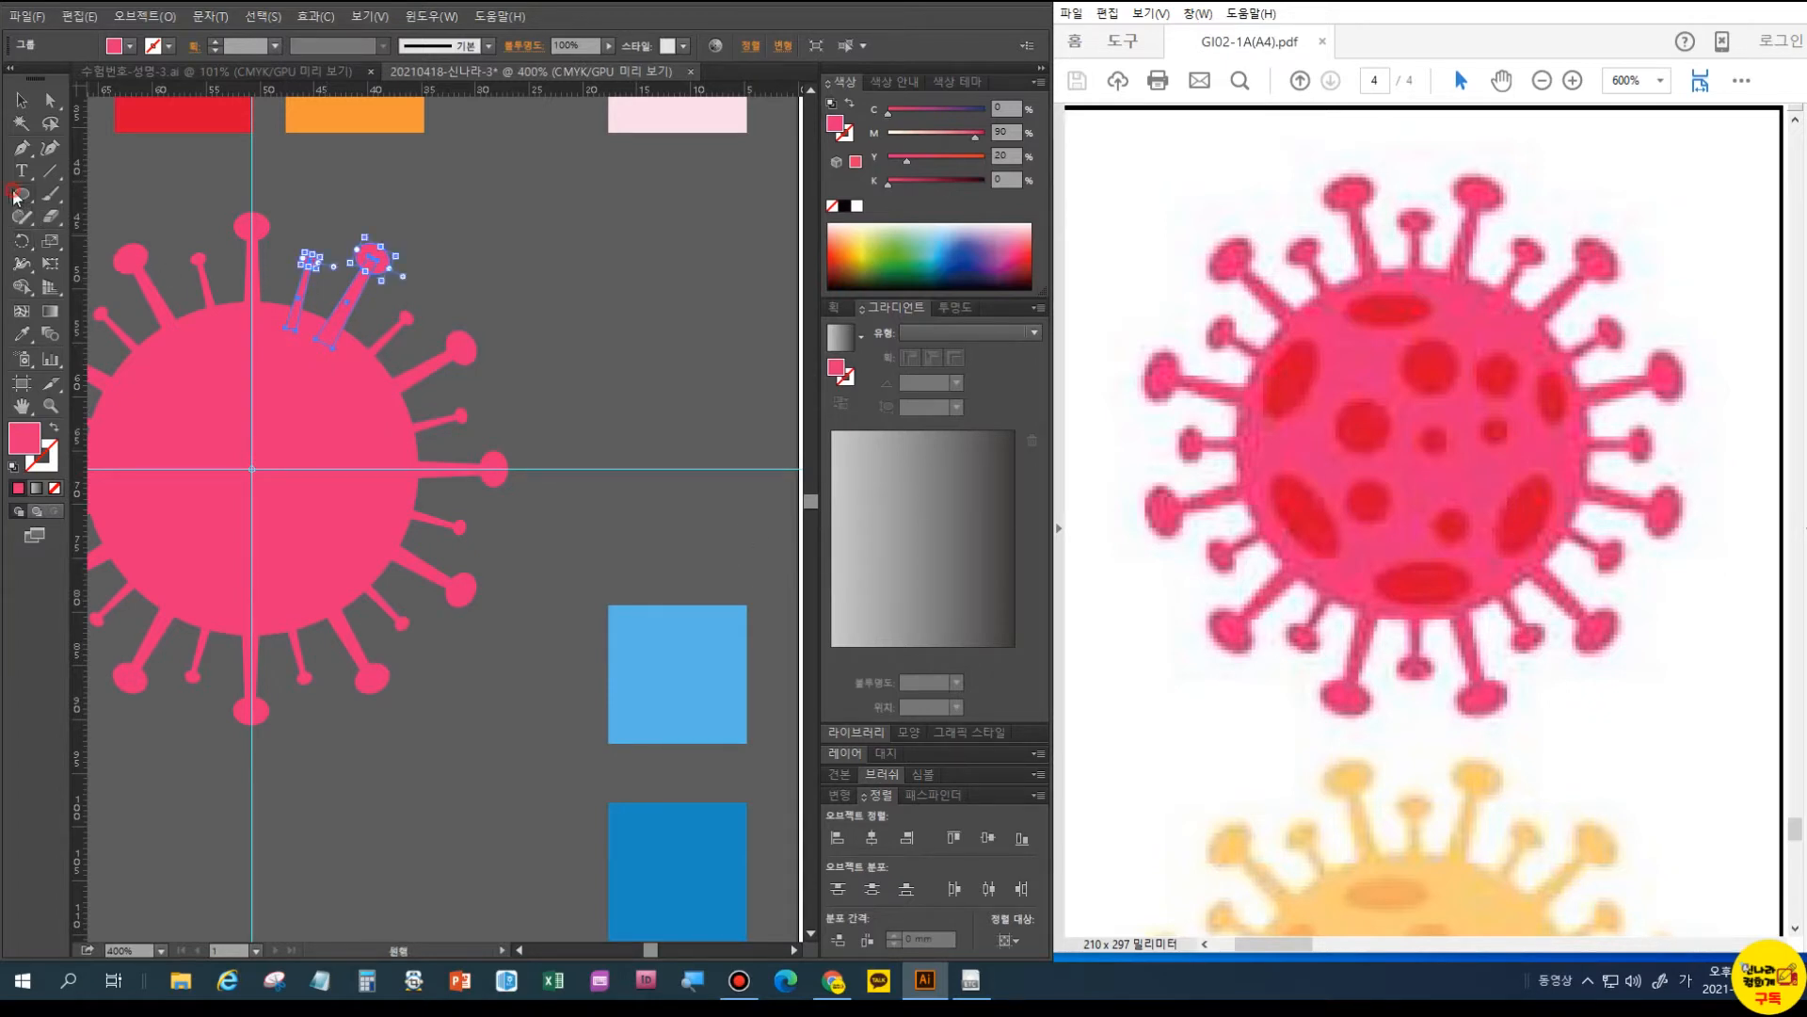
mouse_move(254, 340)
left_mouse_down()
mouse_move(320, 369)
mouse_move(249, 363)
mouse_move(261, 354)
left_mouse_up()
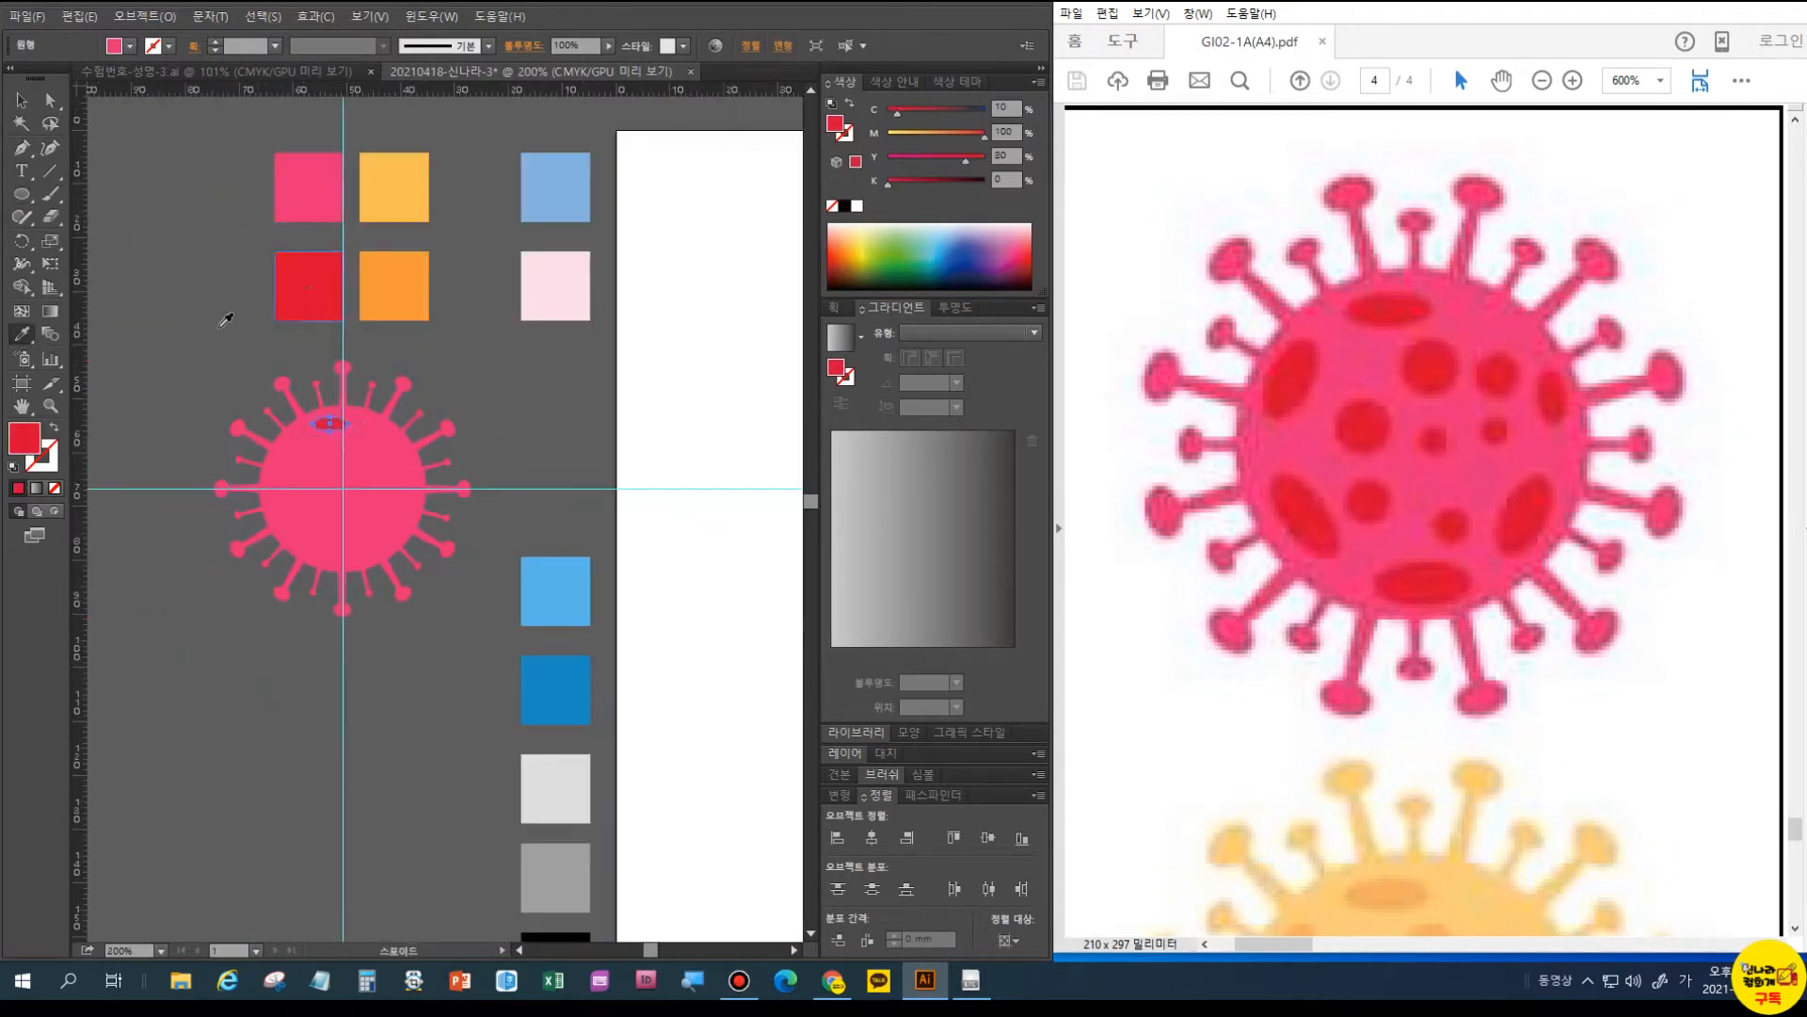
left_click_drag(243, 443, 223, 502)
left_click_drag(246, 502, 282, 578)
left_click_drag(284, 592, 315, 578)
left_click_drag(282, 565, 372, 522)
mouse_move(386, 540)
left_mouse_down()
mouse_move(284, 563)
mouse_move(365, 436)
mouse_move(332, 406)
left_mouse_up()
left_click_drag(270, 411, 309, 449)
left_click_drag(245, 464, 284, 503)
left_click_drag(304, 464, 322, 483)
left_click_drag(349, 454, 368, 472)
mouse_move(280, 513)
left_mouse_down()
mouse_move(300, 534)
mouse_move(332, 523)
left_mouse_up()
left_click_drag(328, 422, 337, 441)
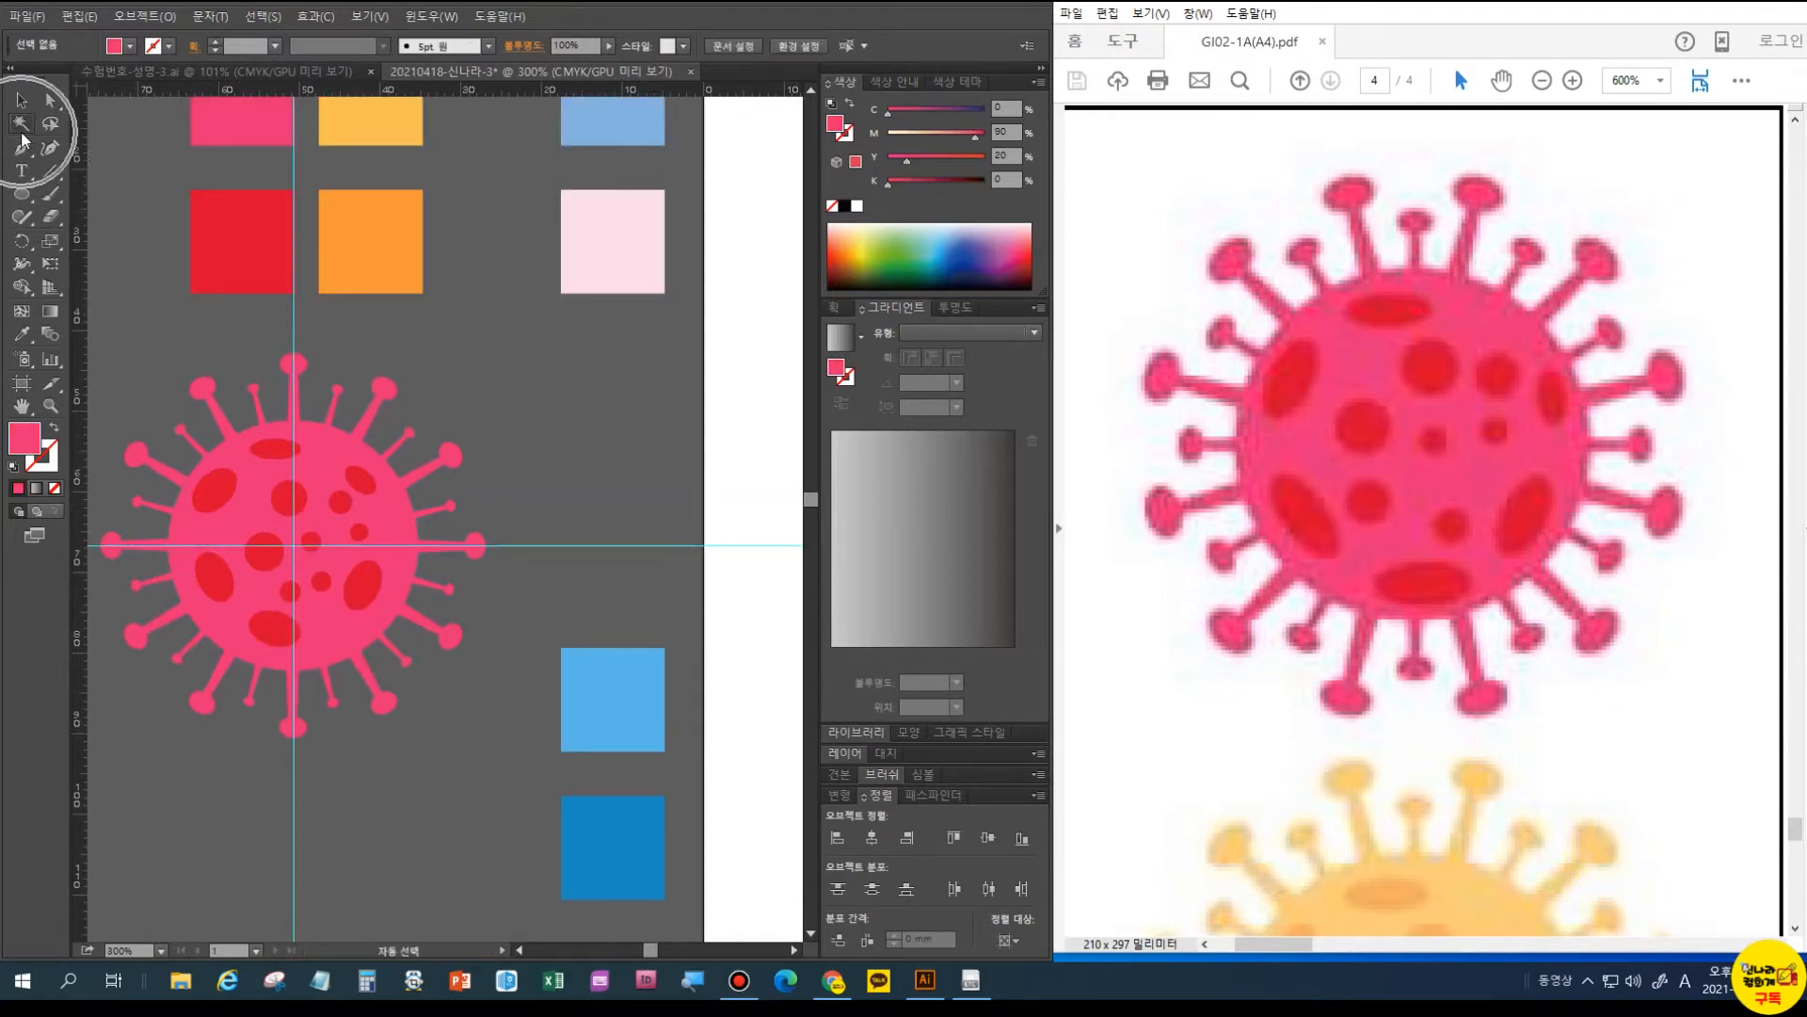
- Unite the pink circle and all its spikes into one shape, leaving out the pink colour swatch
left_click(332, 453)
left_click(331, 453)
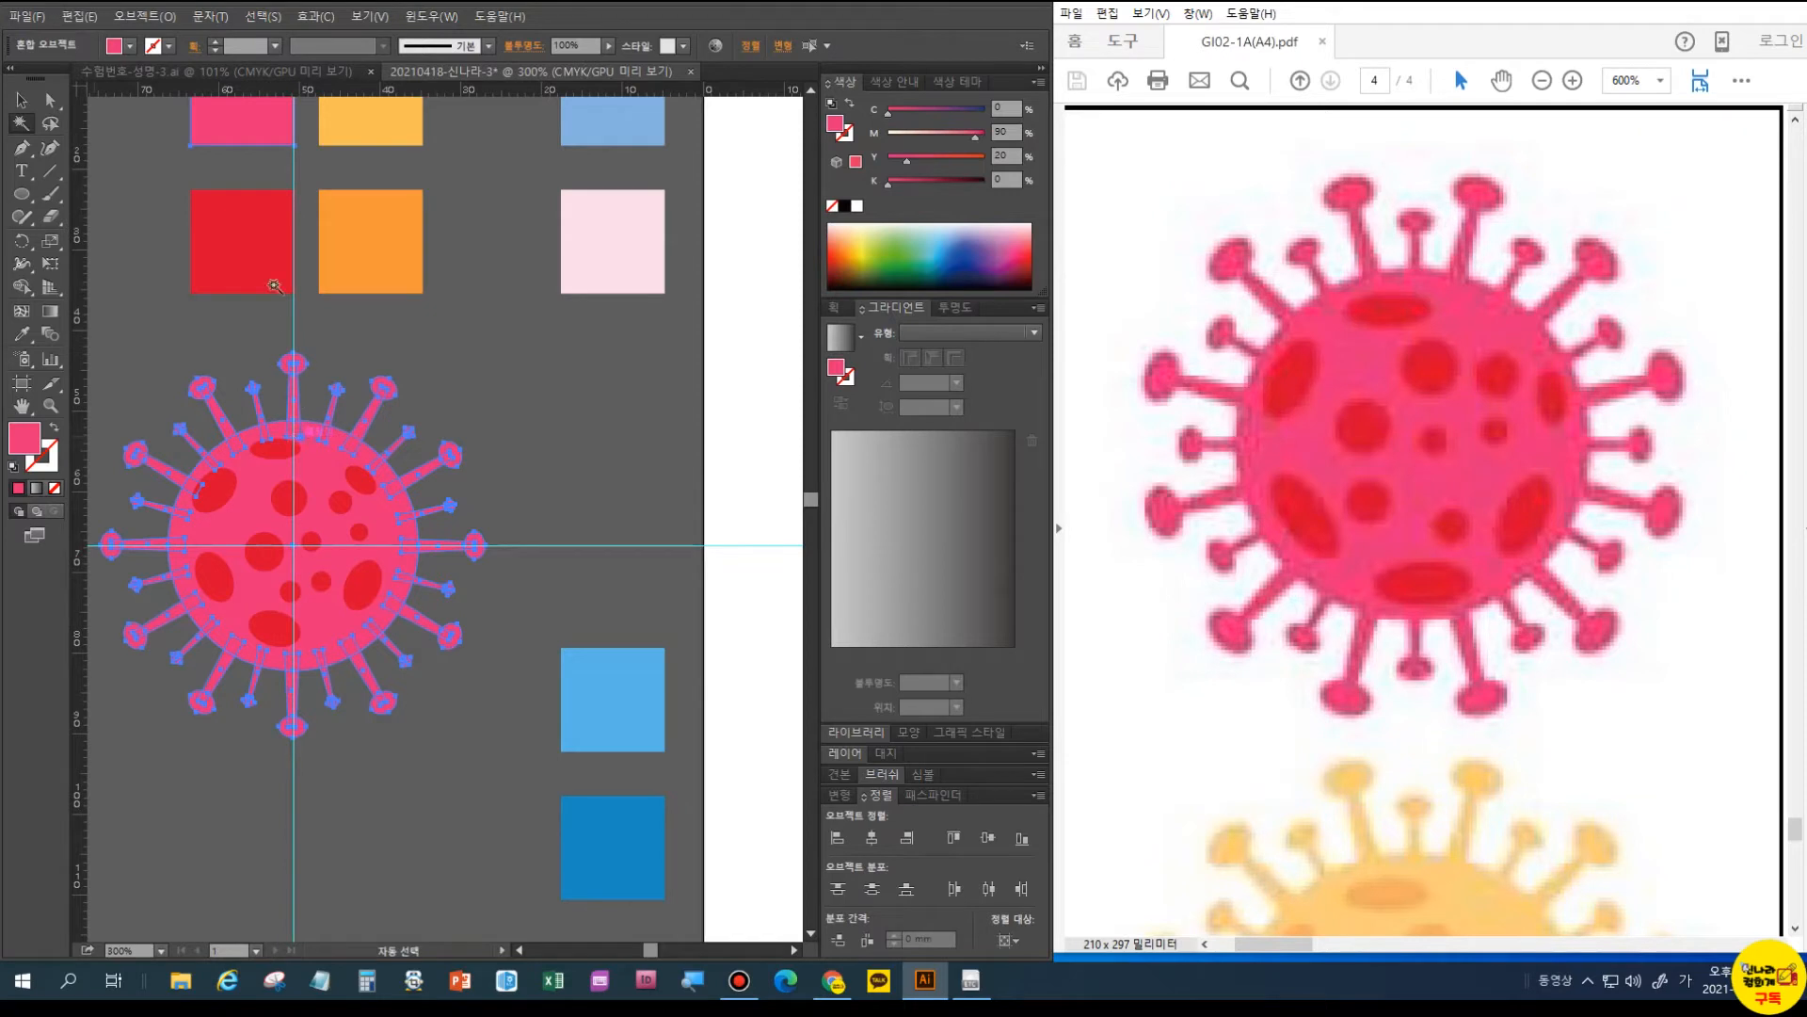
scroll(245, 153, "up", 1)
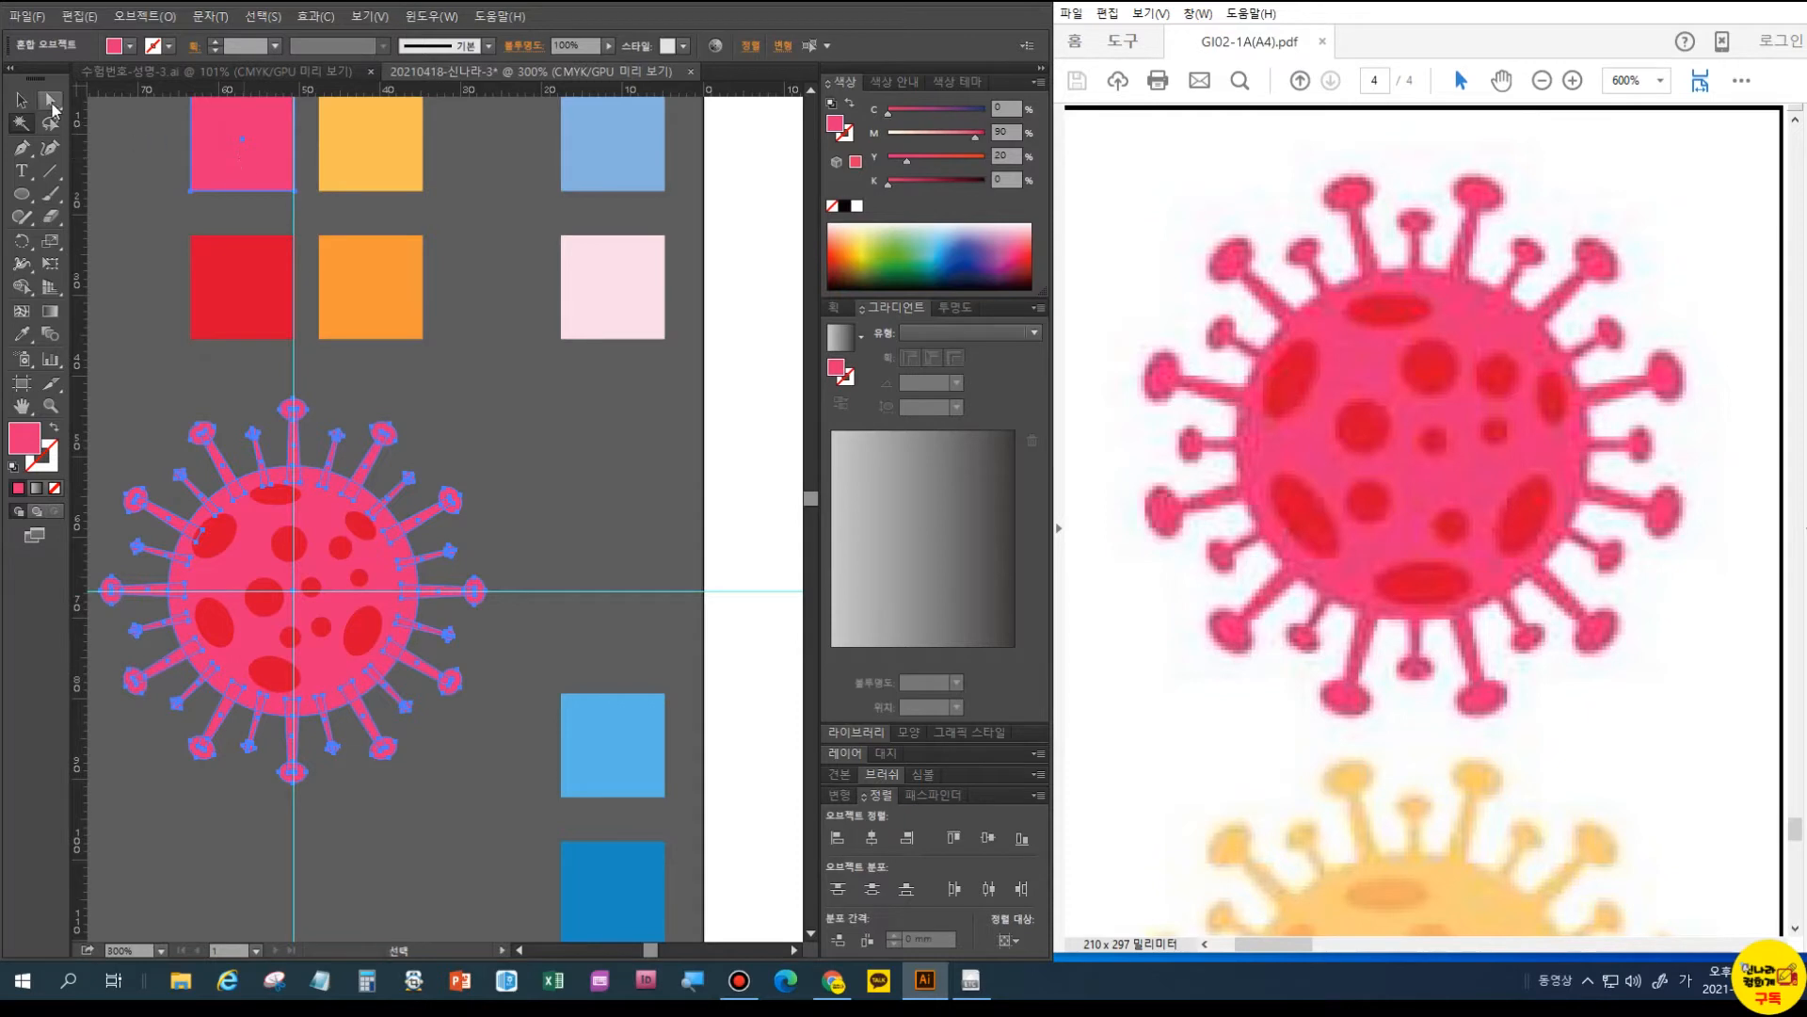
left_click(51, 102)
left_click(241, 175, "shift")
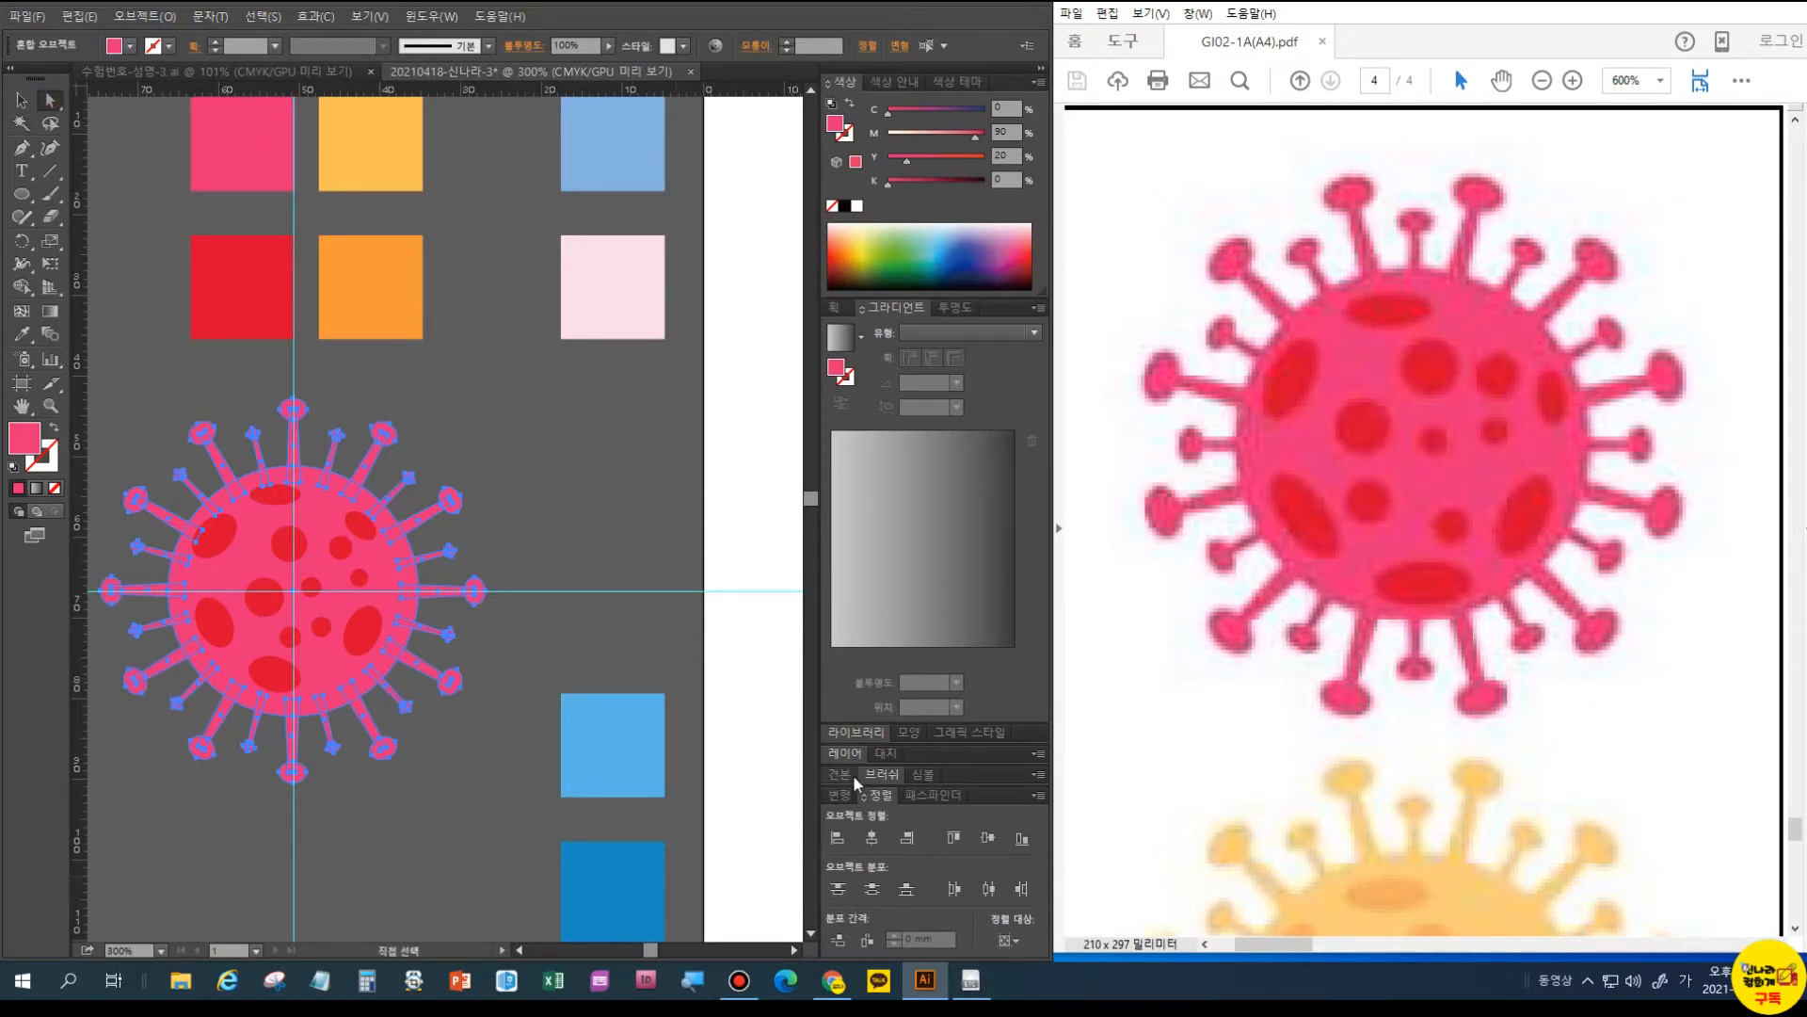
key("ctrl+shift+F9")
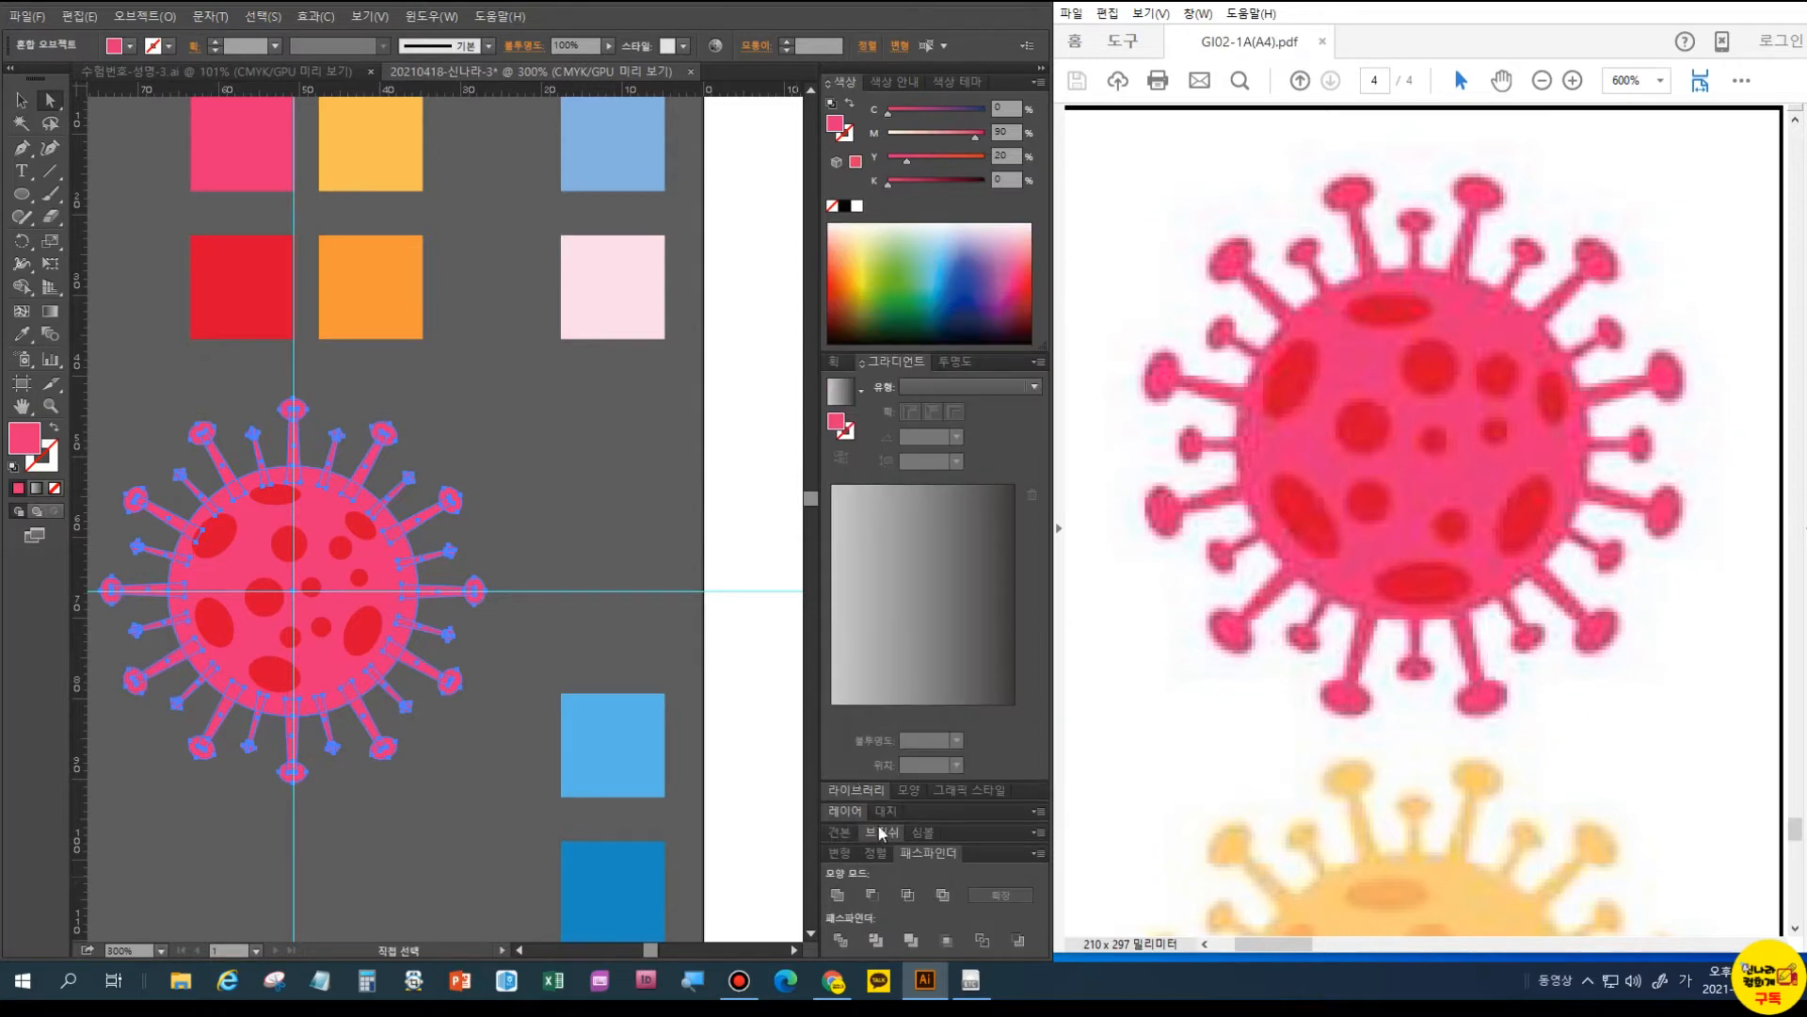
left_click(847, 895)
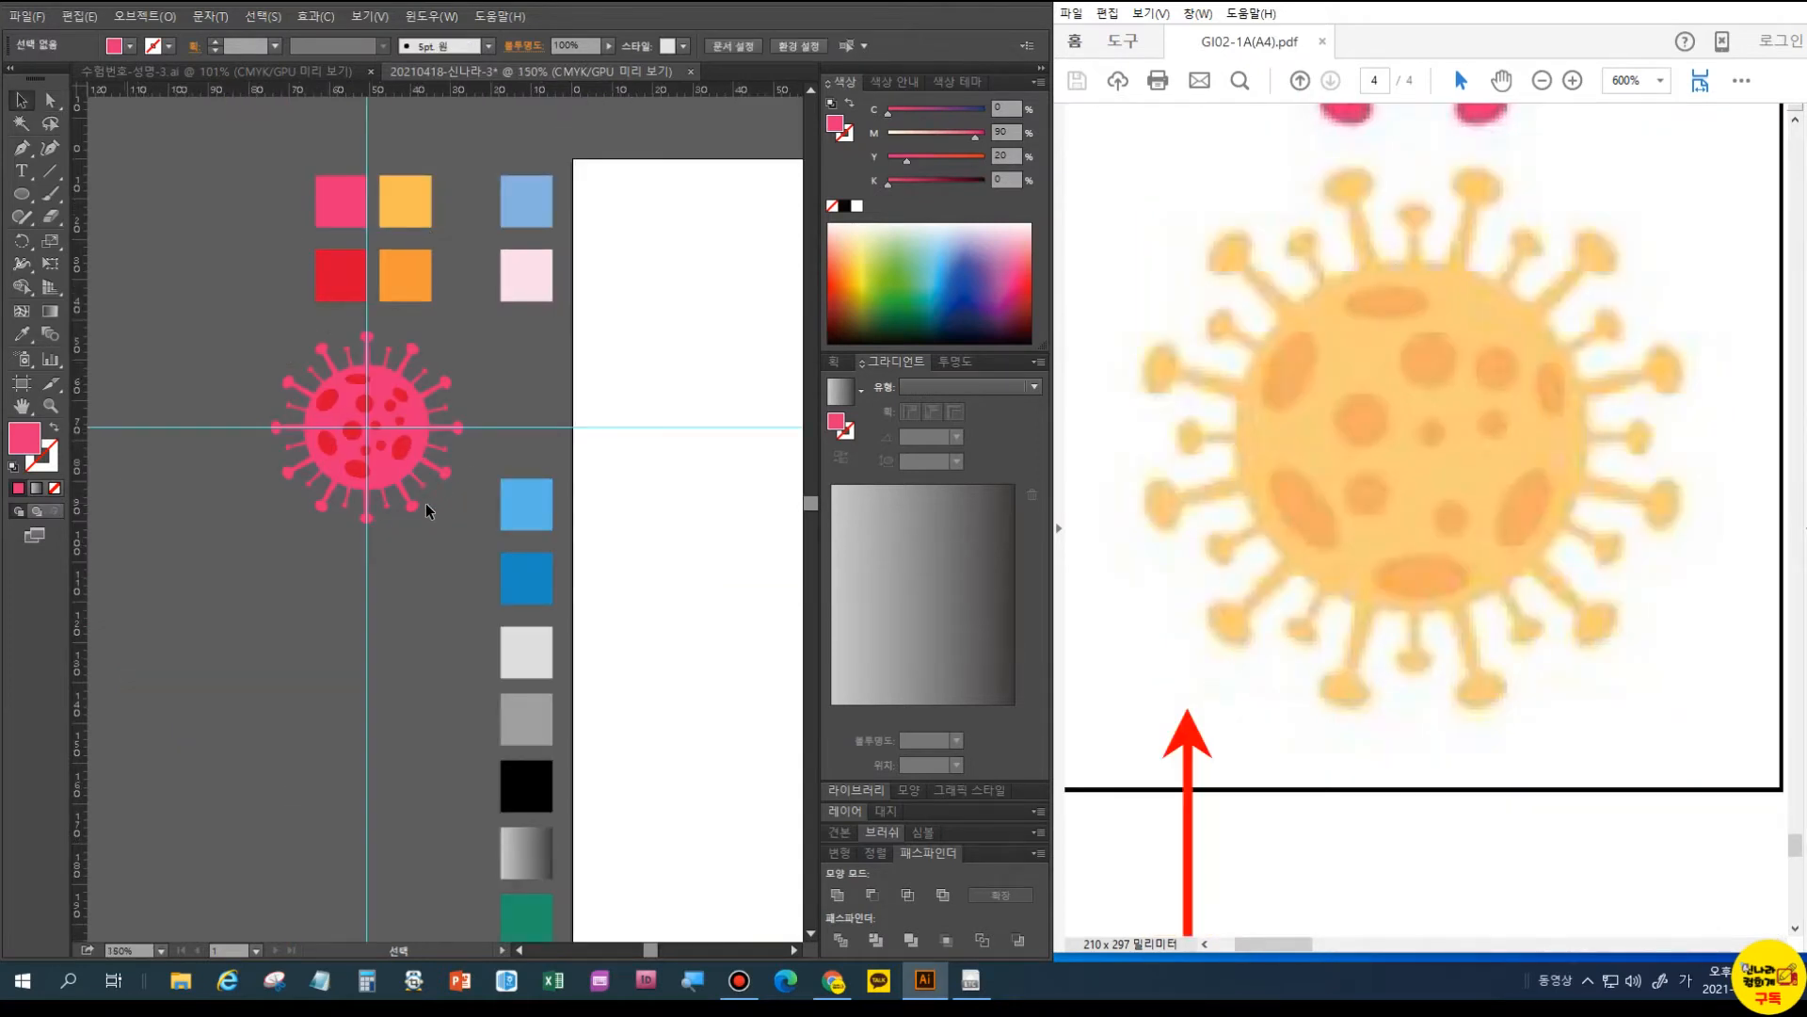
- Place a copy of the complete pink virus with its red spots directly below the original
left_click(374, 443)
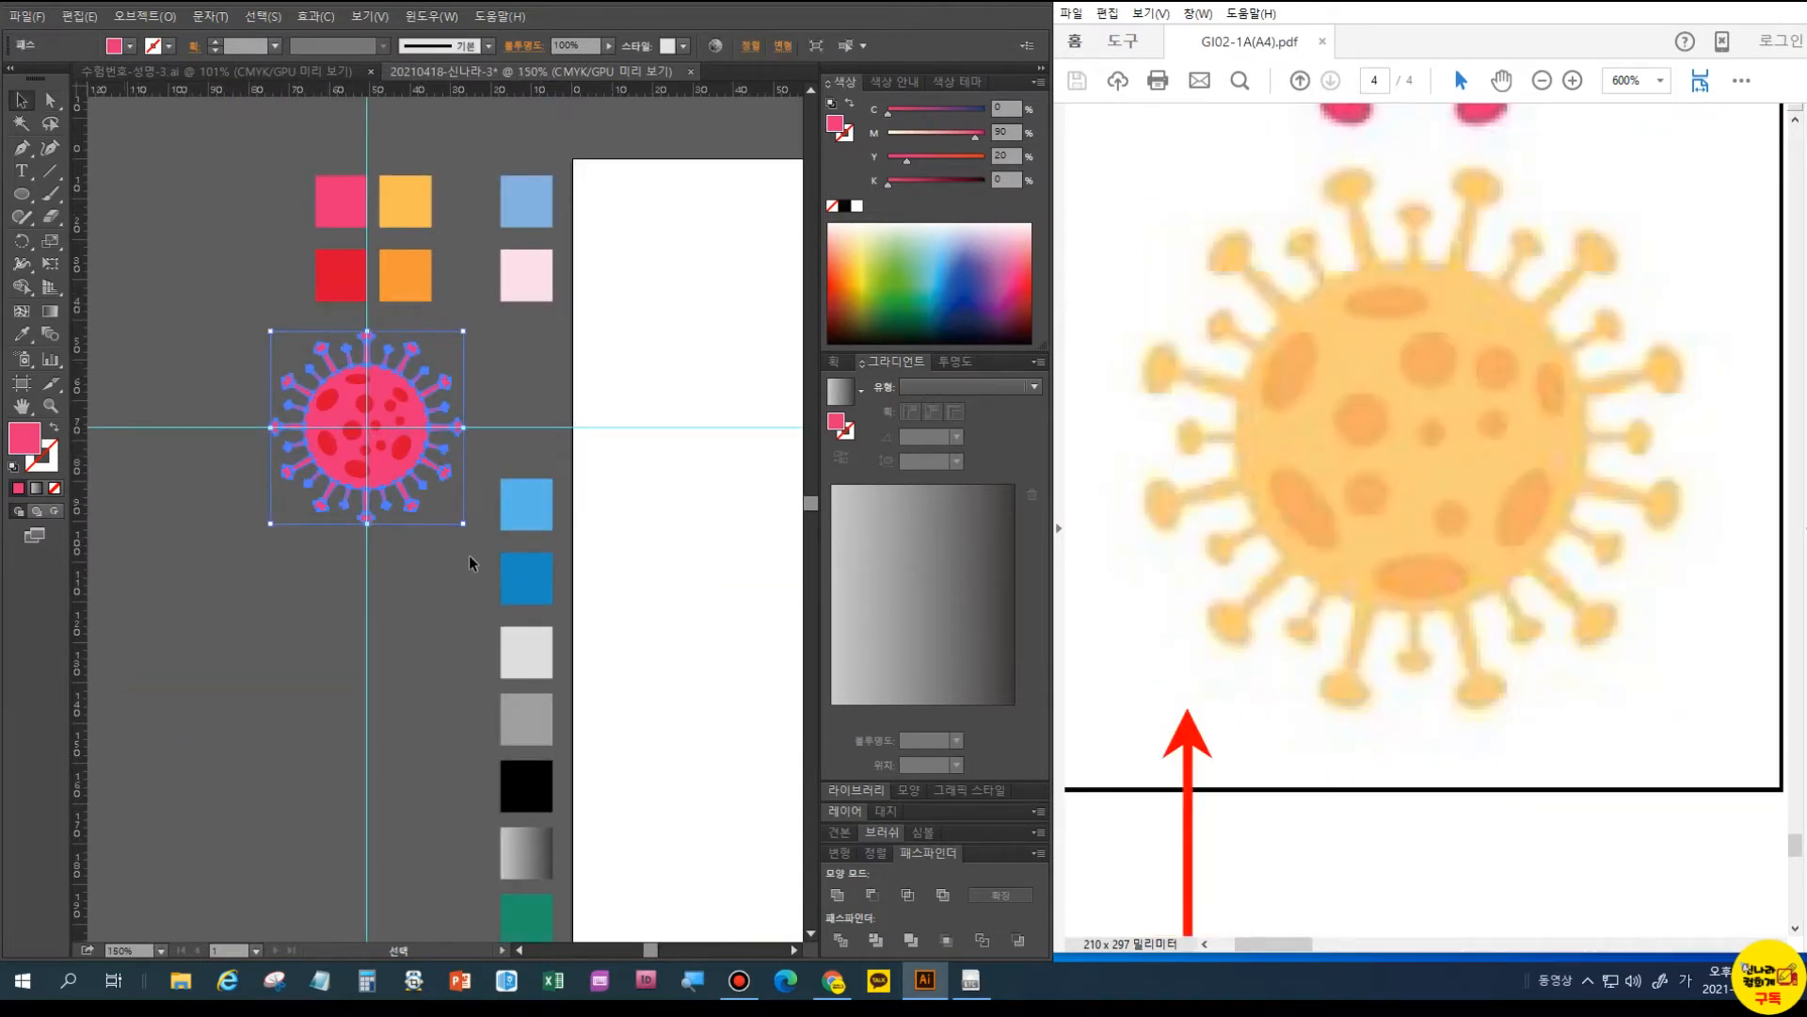
left_click_drag(298, 341, 269, 340)
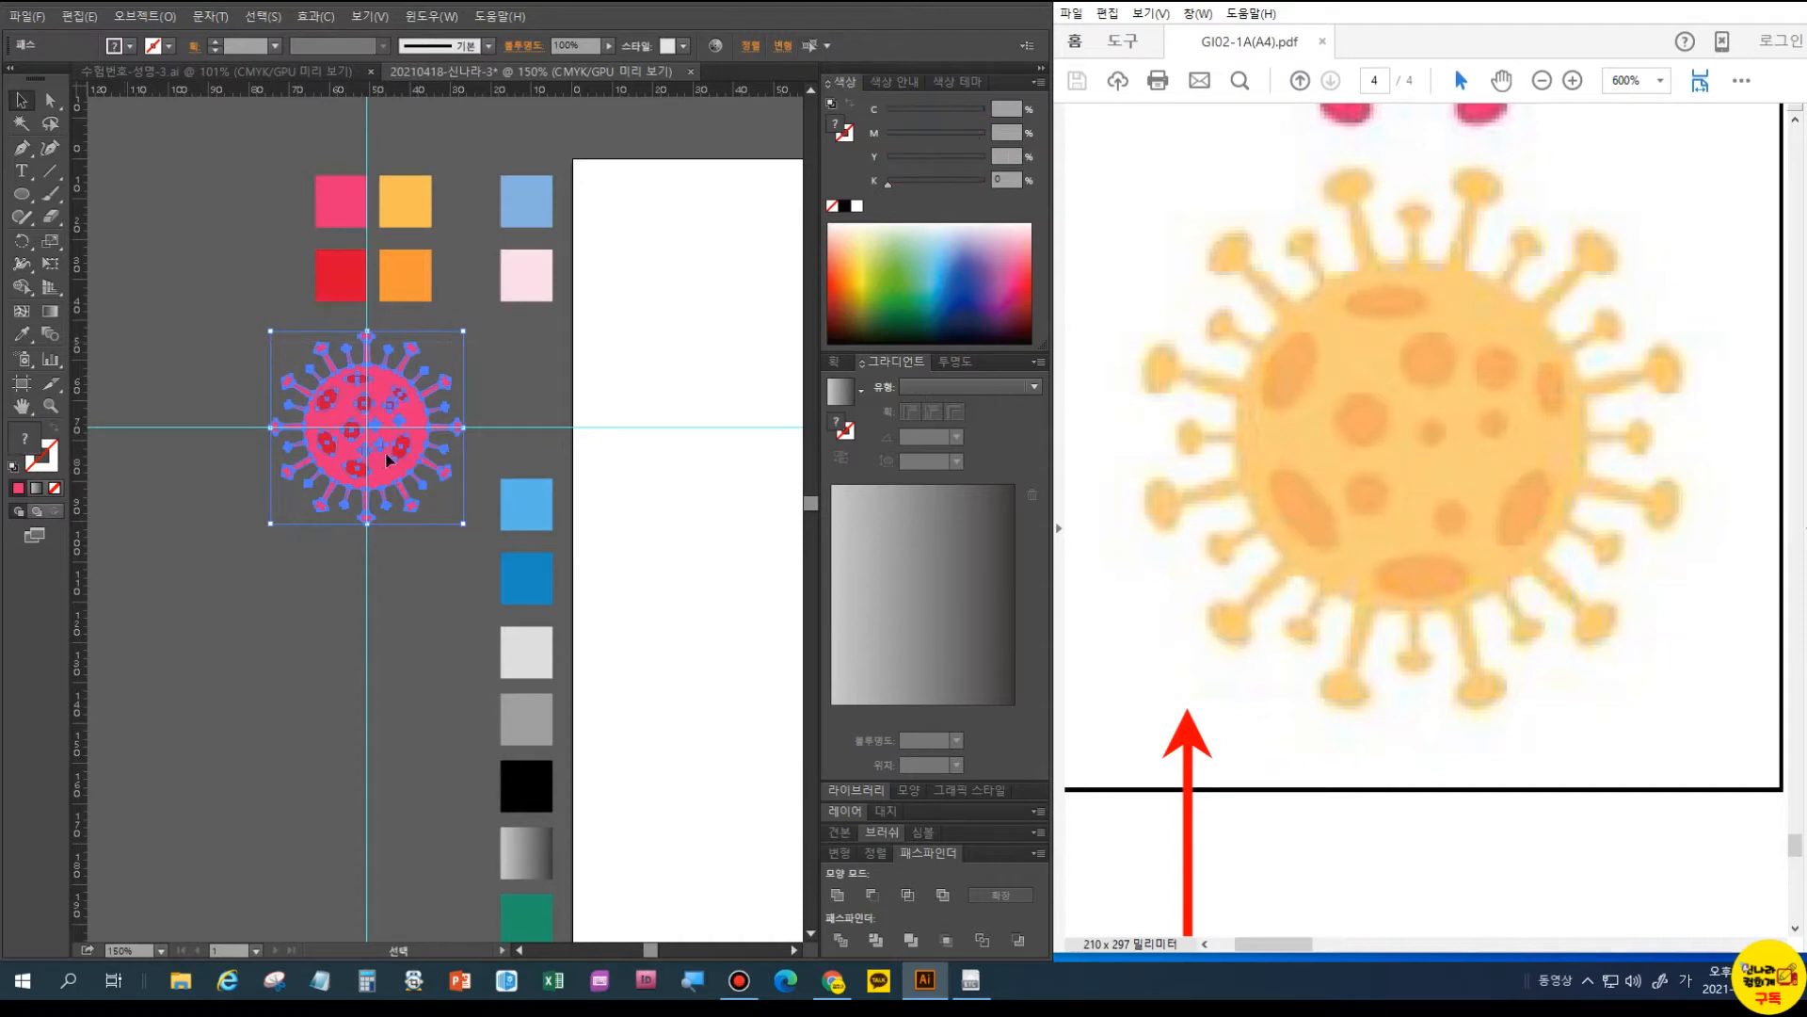
left_click_drag(387, 482, 399, 685)
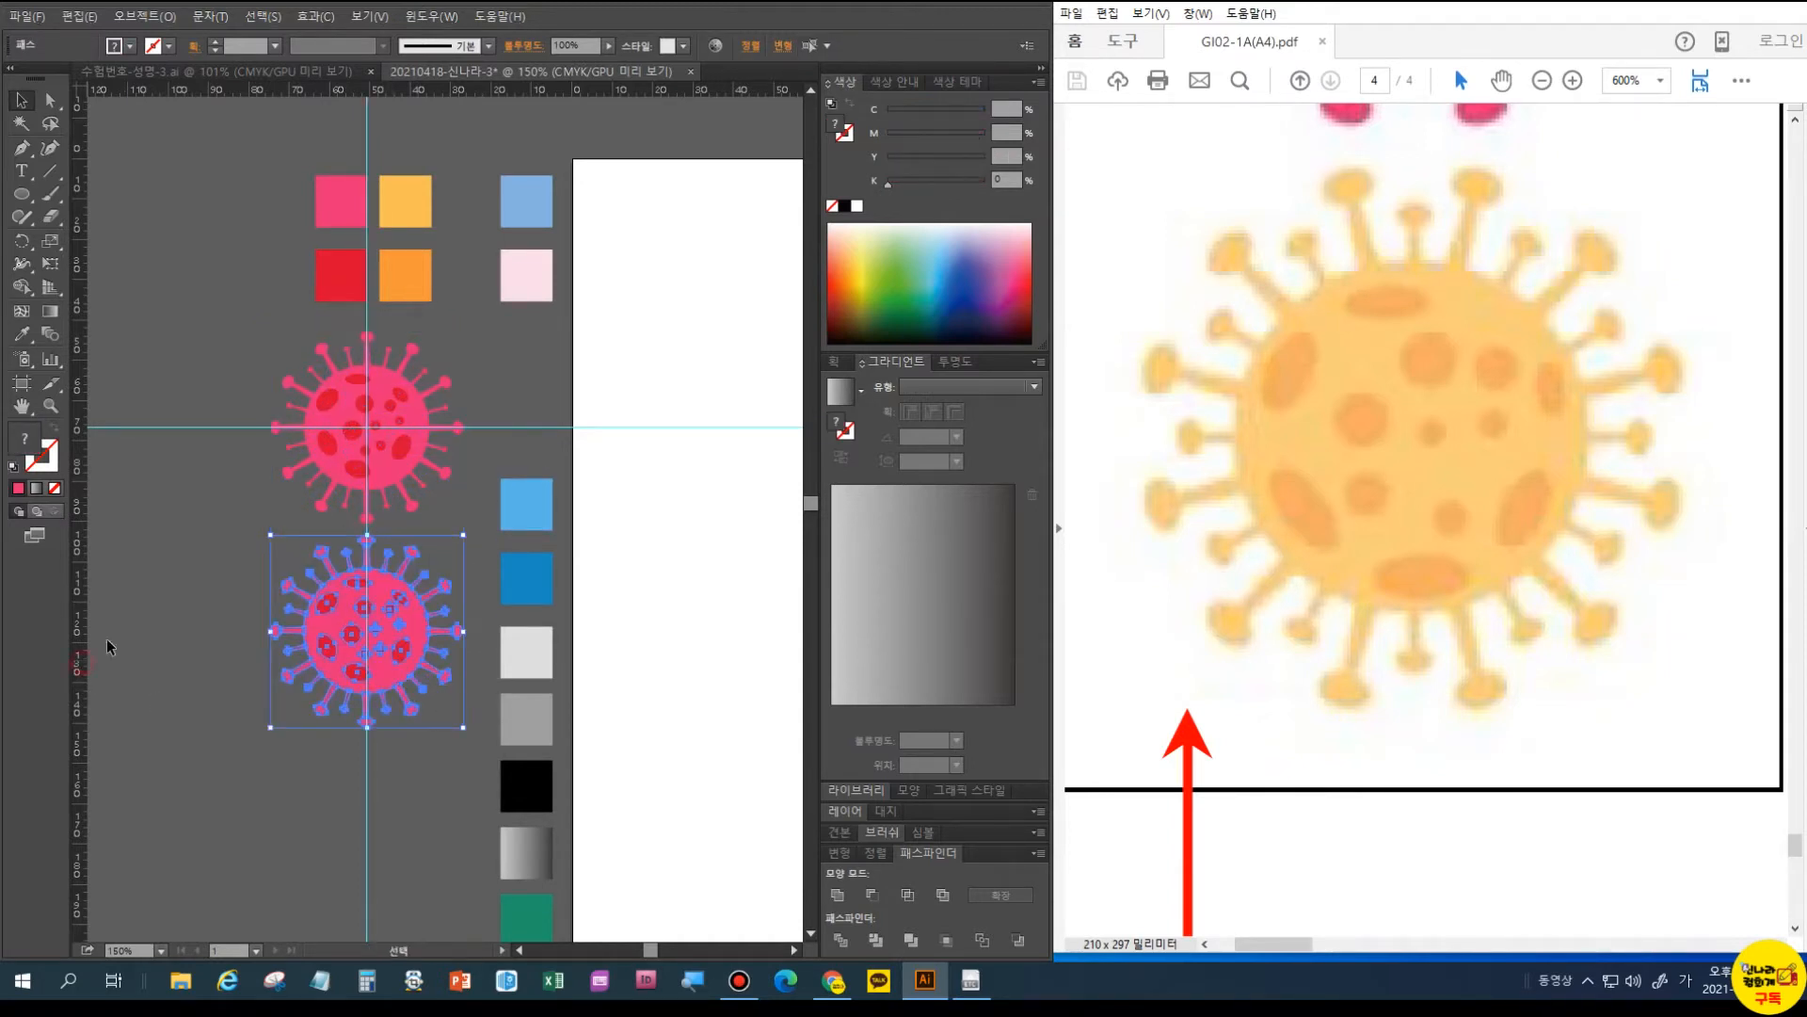
- Recolour the lower virus's body and spikes with the yellow swatch colour M30 Y70
left_click(220, 562)
left_click(403, 597)
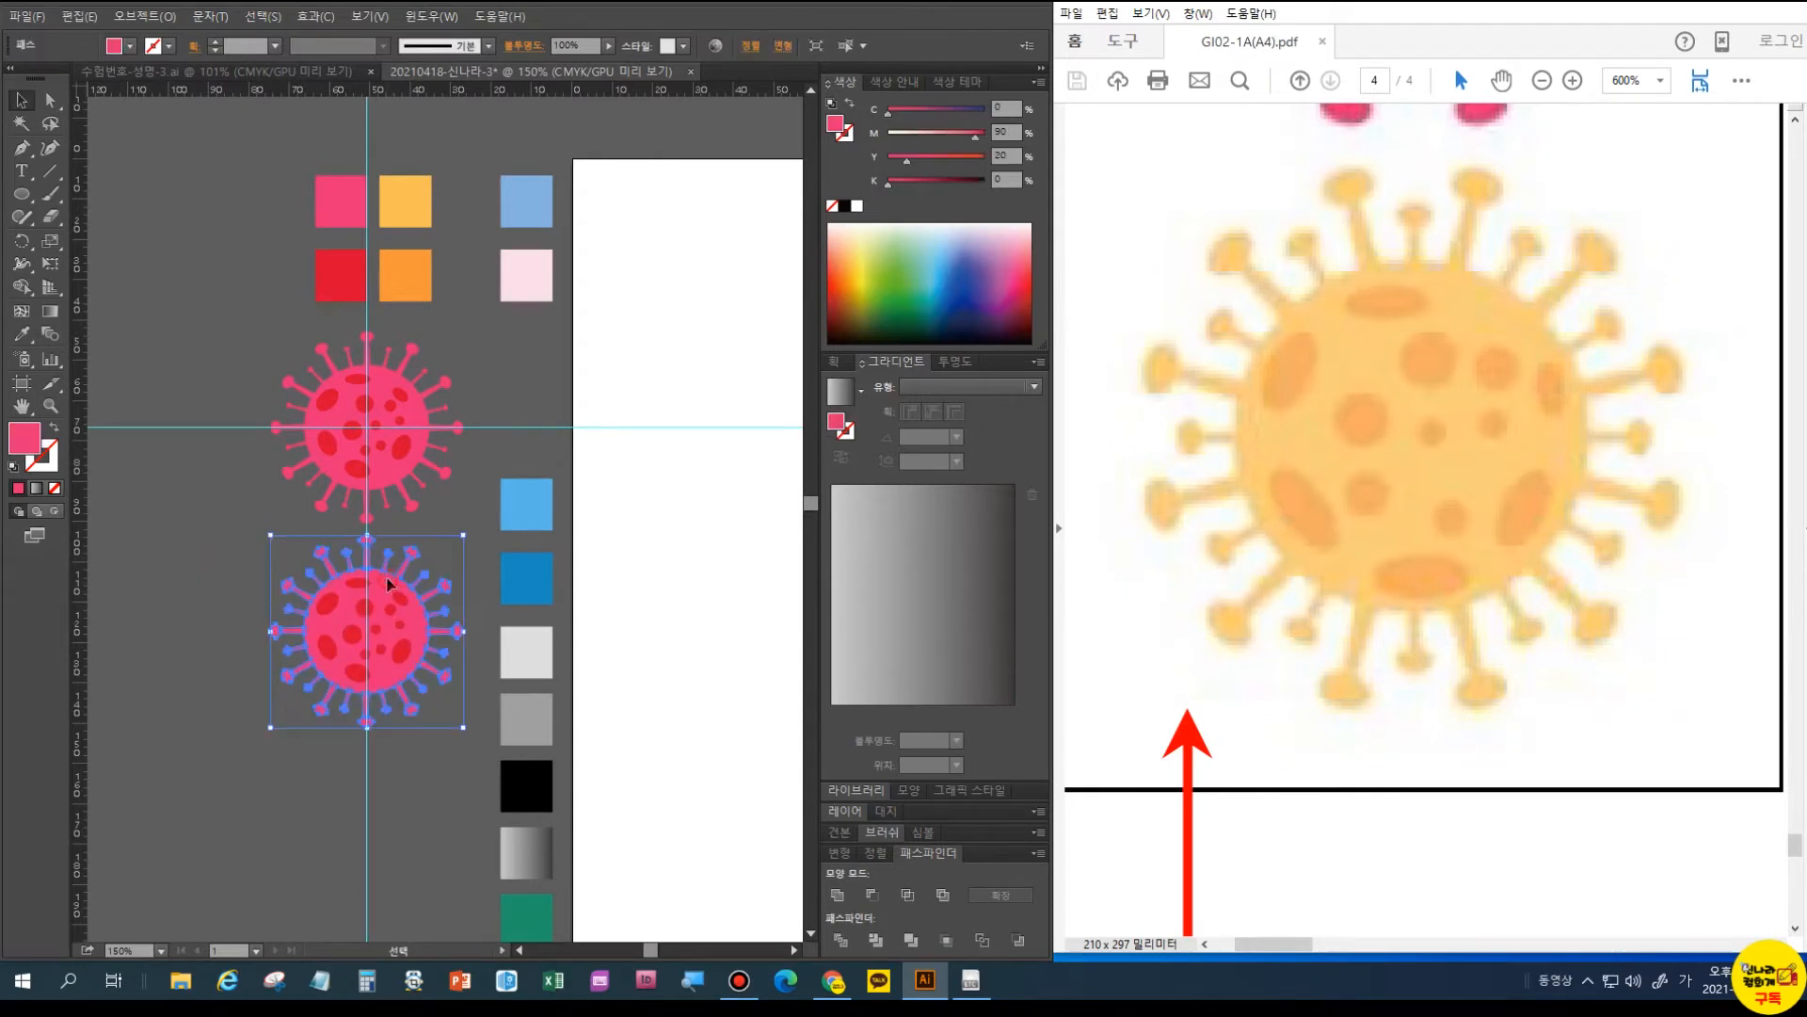
left_click(20, 334)
left_click(405, 201)
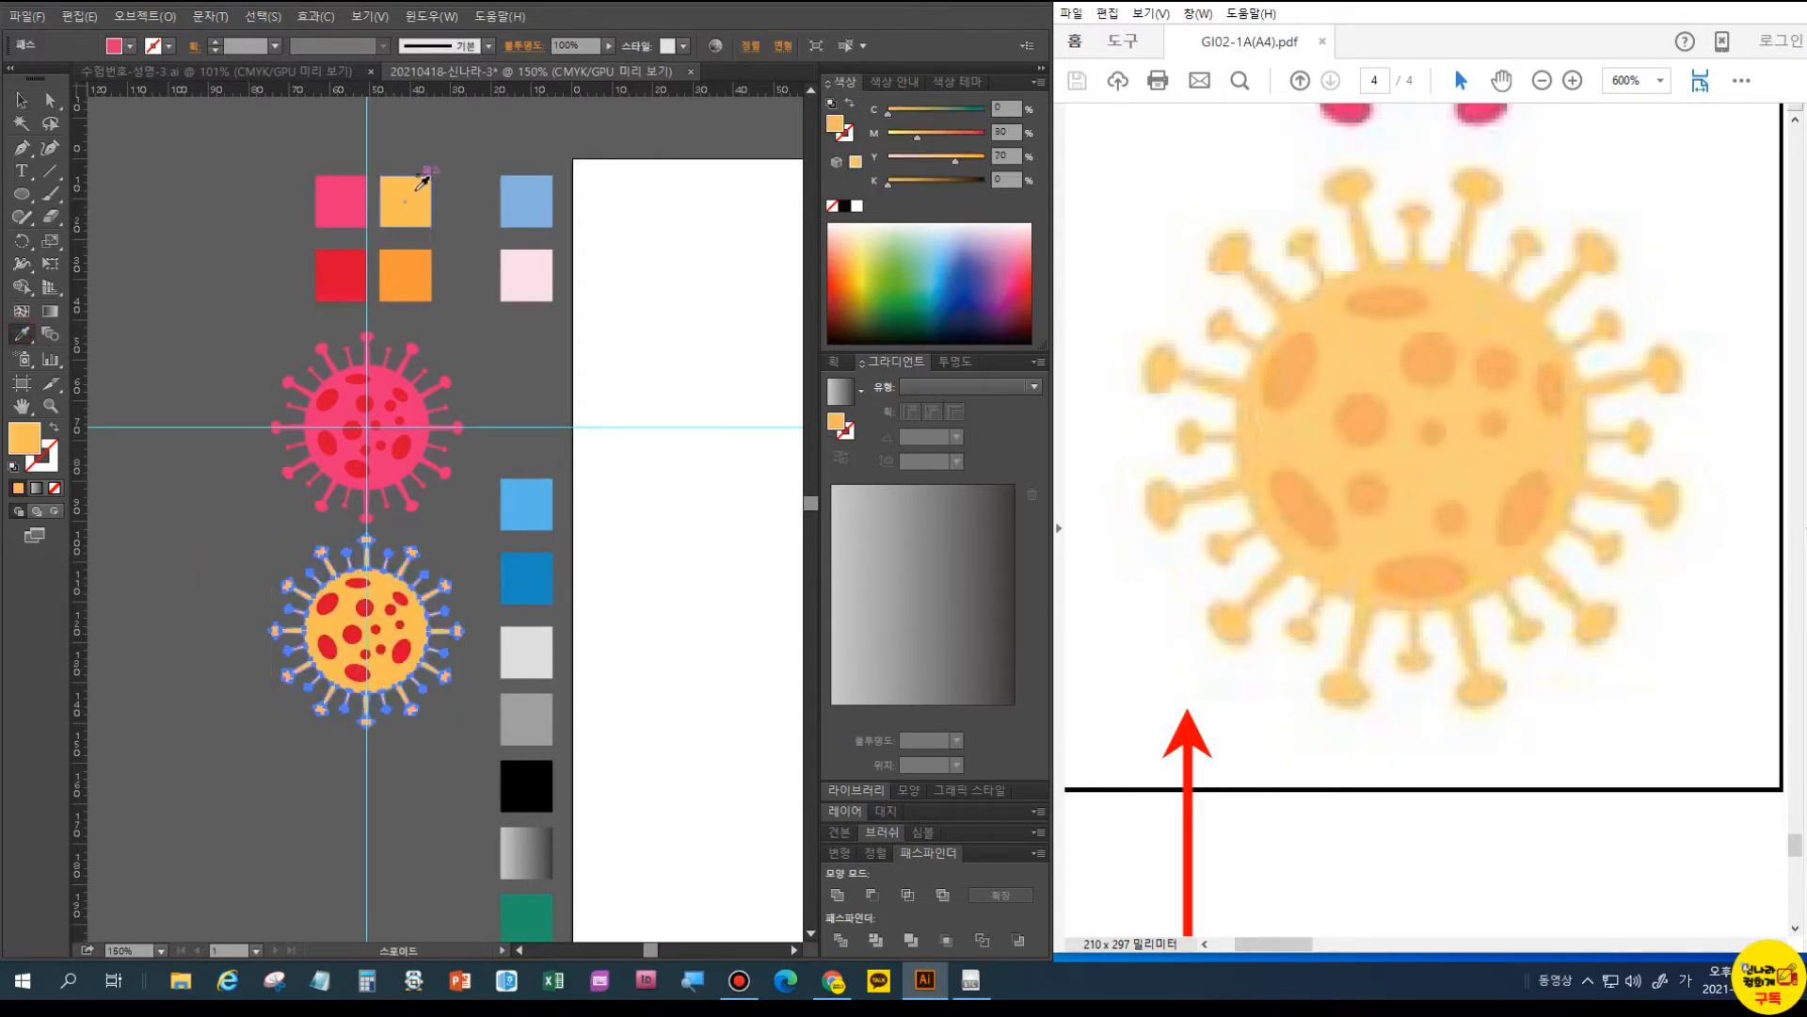
left_click(401, 783, "ctrl")
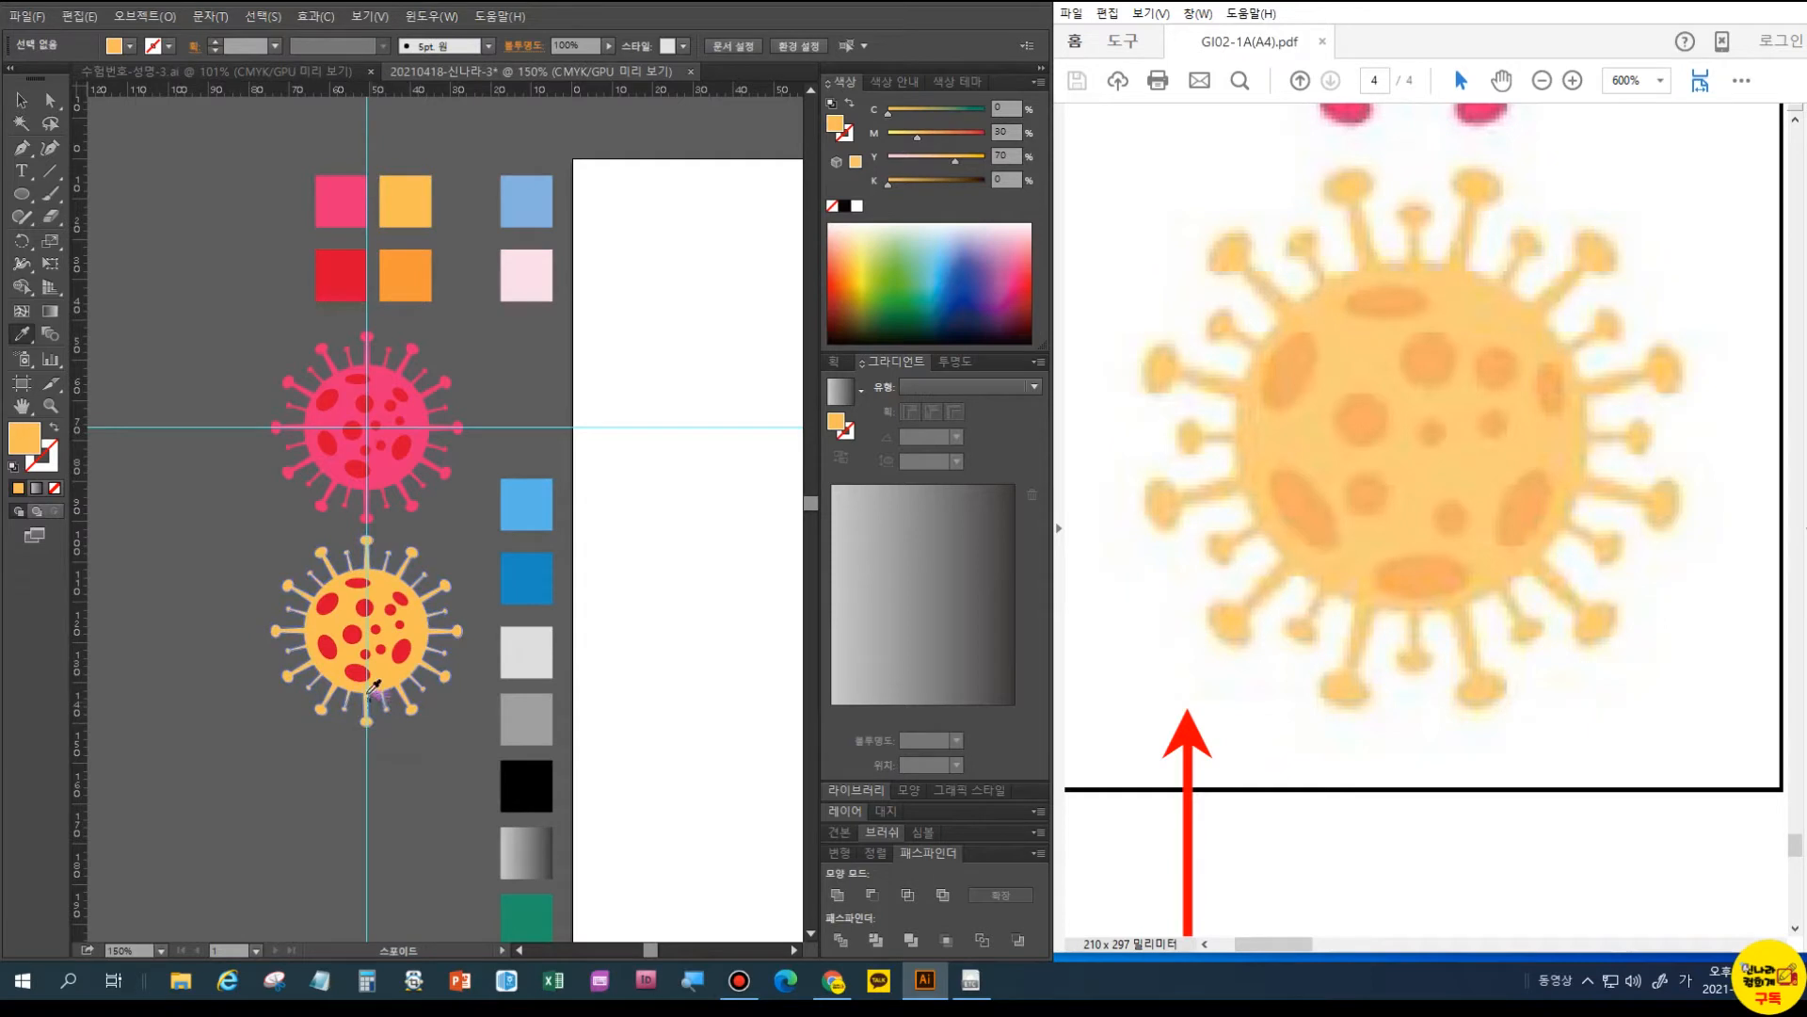
- Lock the yellow body of the lower virus
left_click(21, 99)
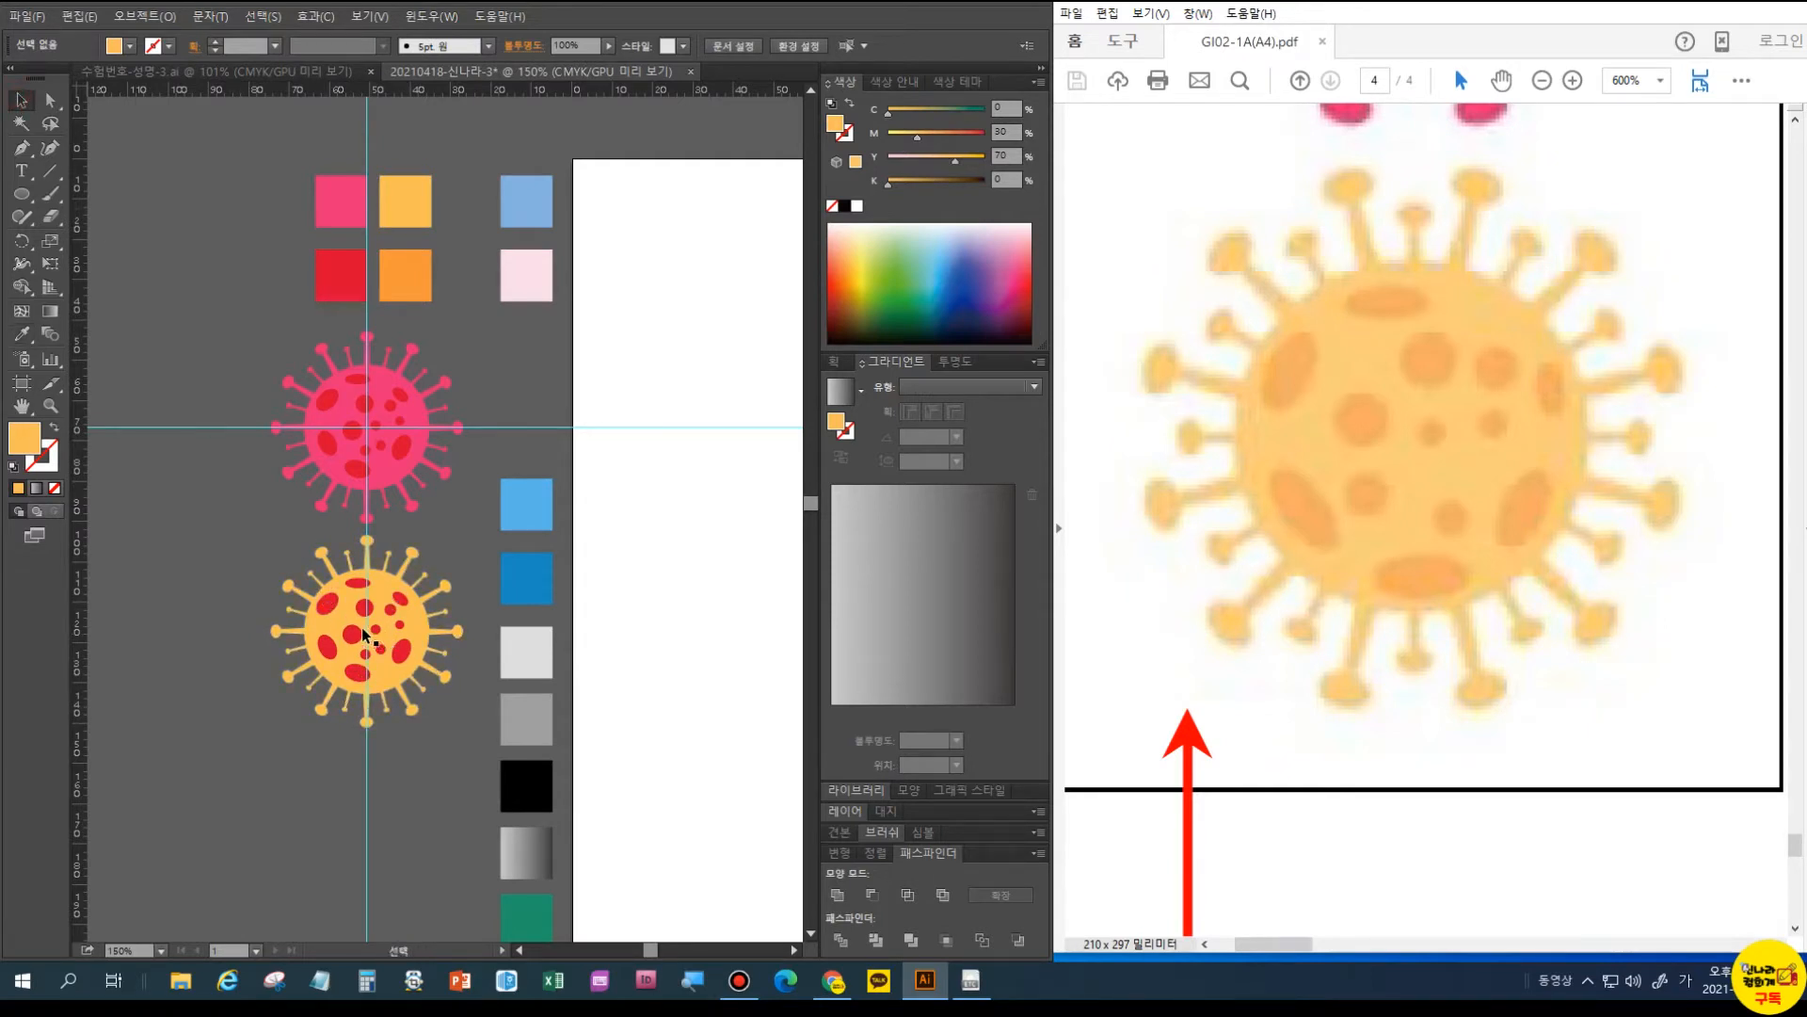
left_click(351, 605)
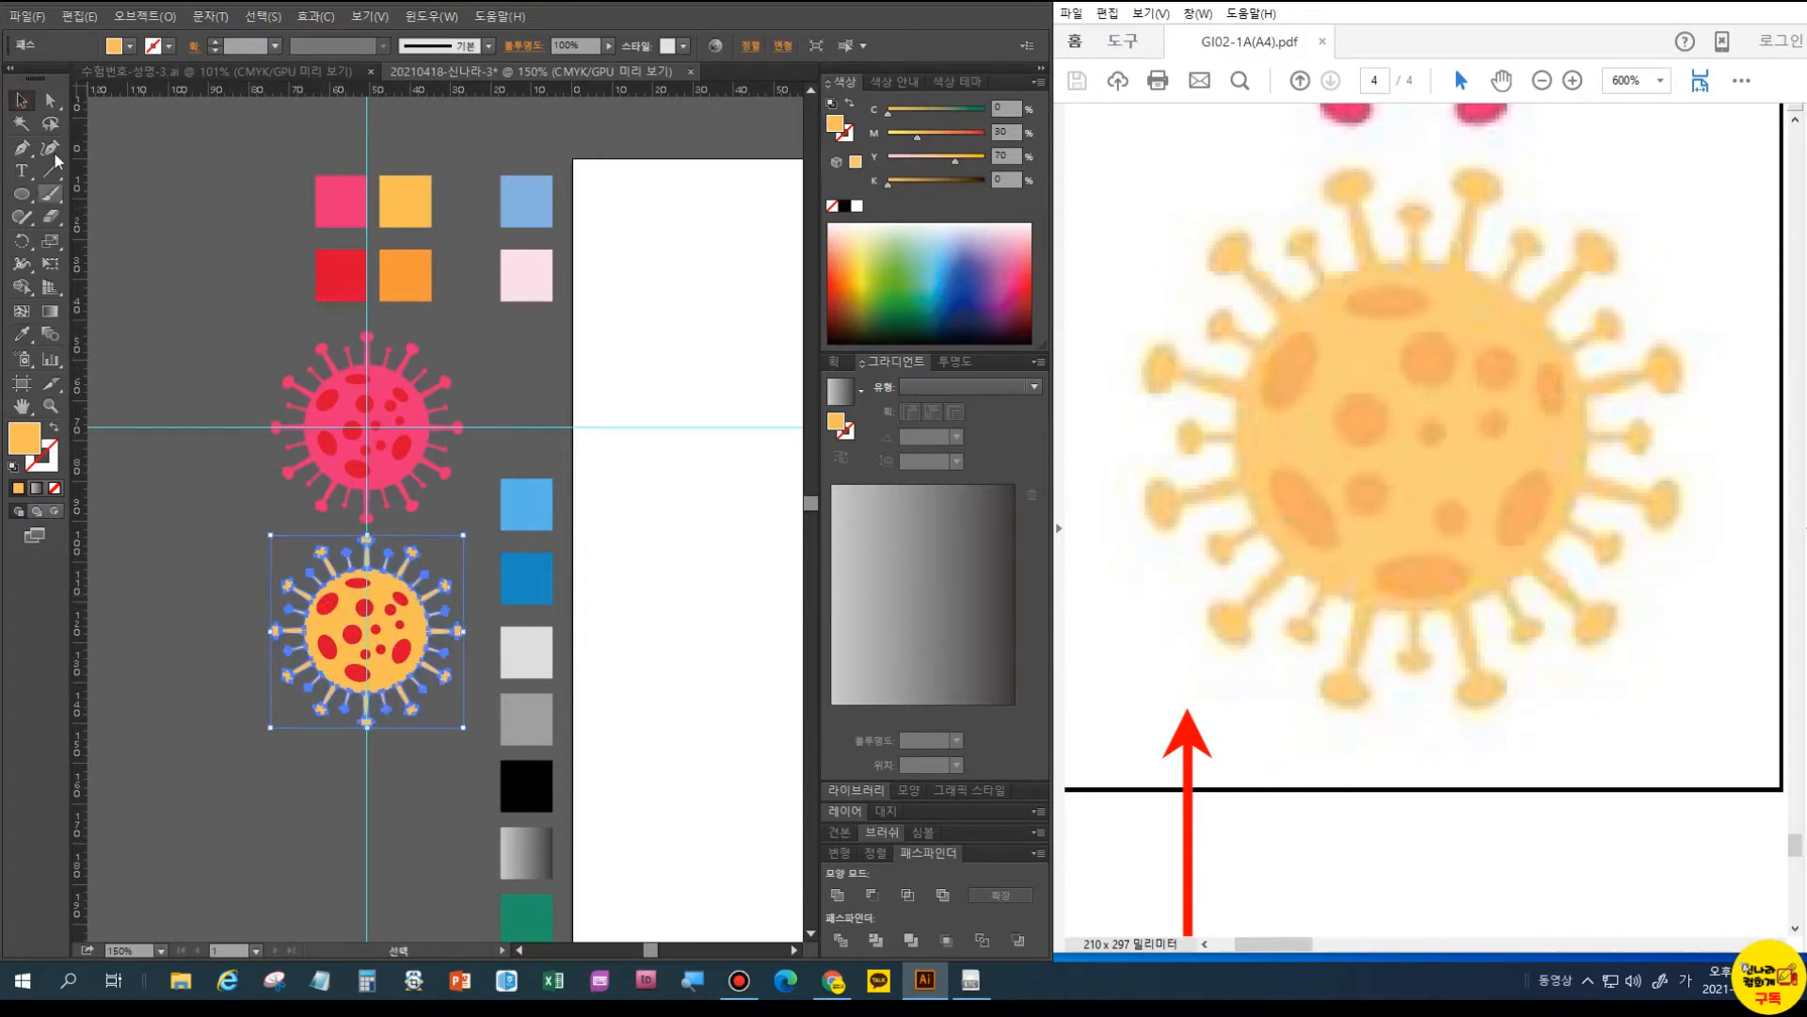
left_click(142, 16)
mouse_move(170, 128)
left_click(475, 131)
- Recolour all the spots of the lower virus with the orange swatch colour M50 Y80
left_click_drag(278, 542, 428, 744)
left_click(21, 335)
left_click(403, 275)
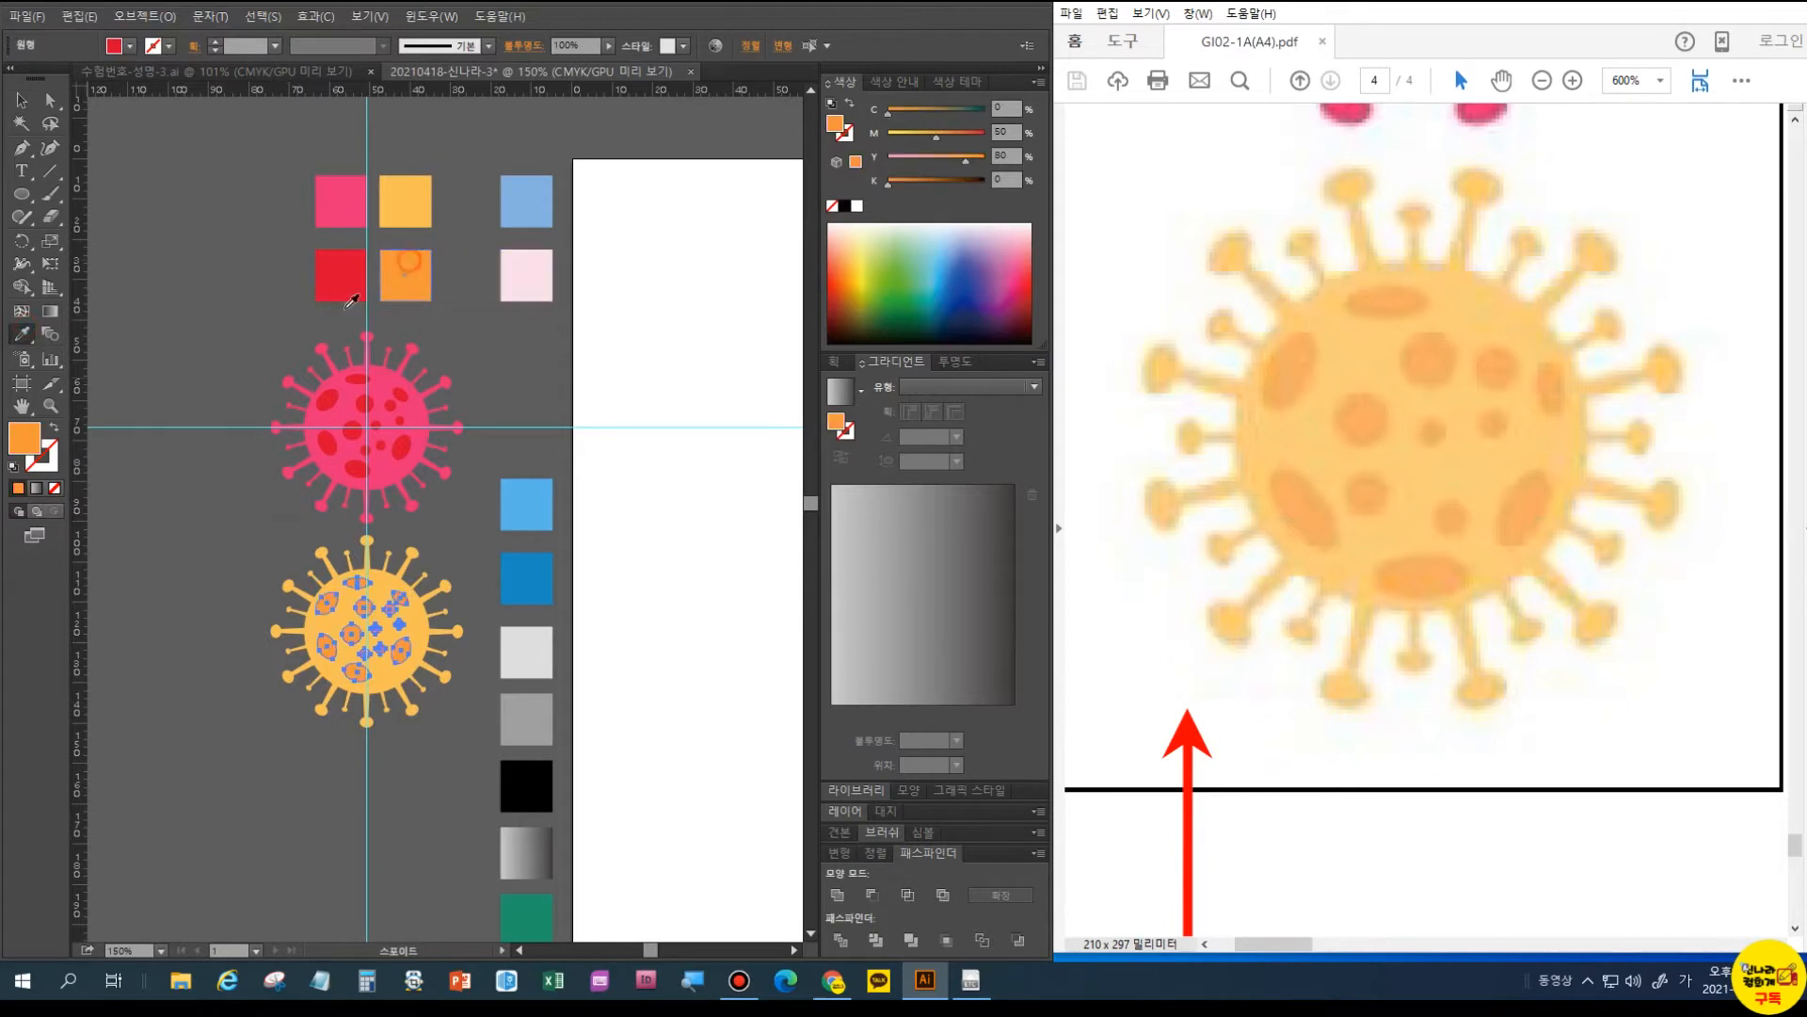
left_click(266, 765)
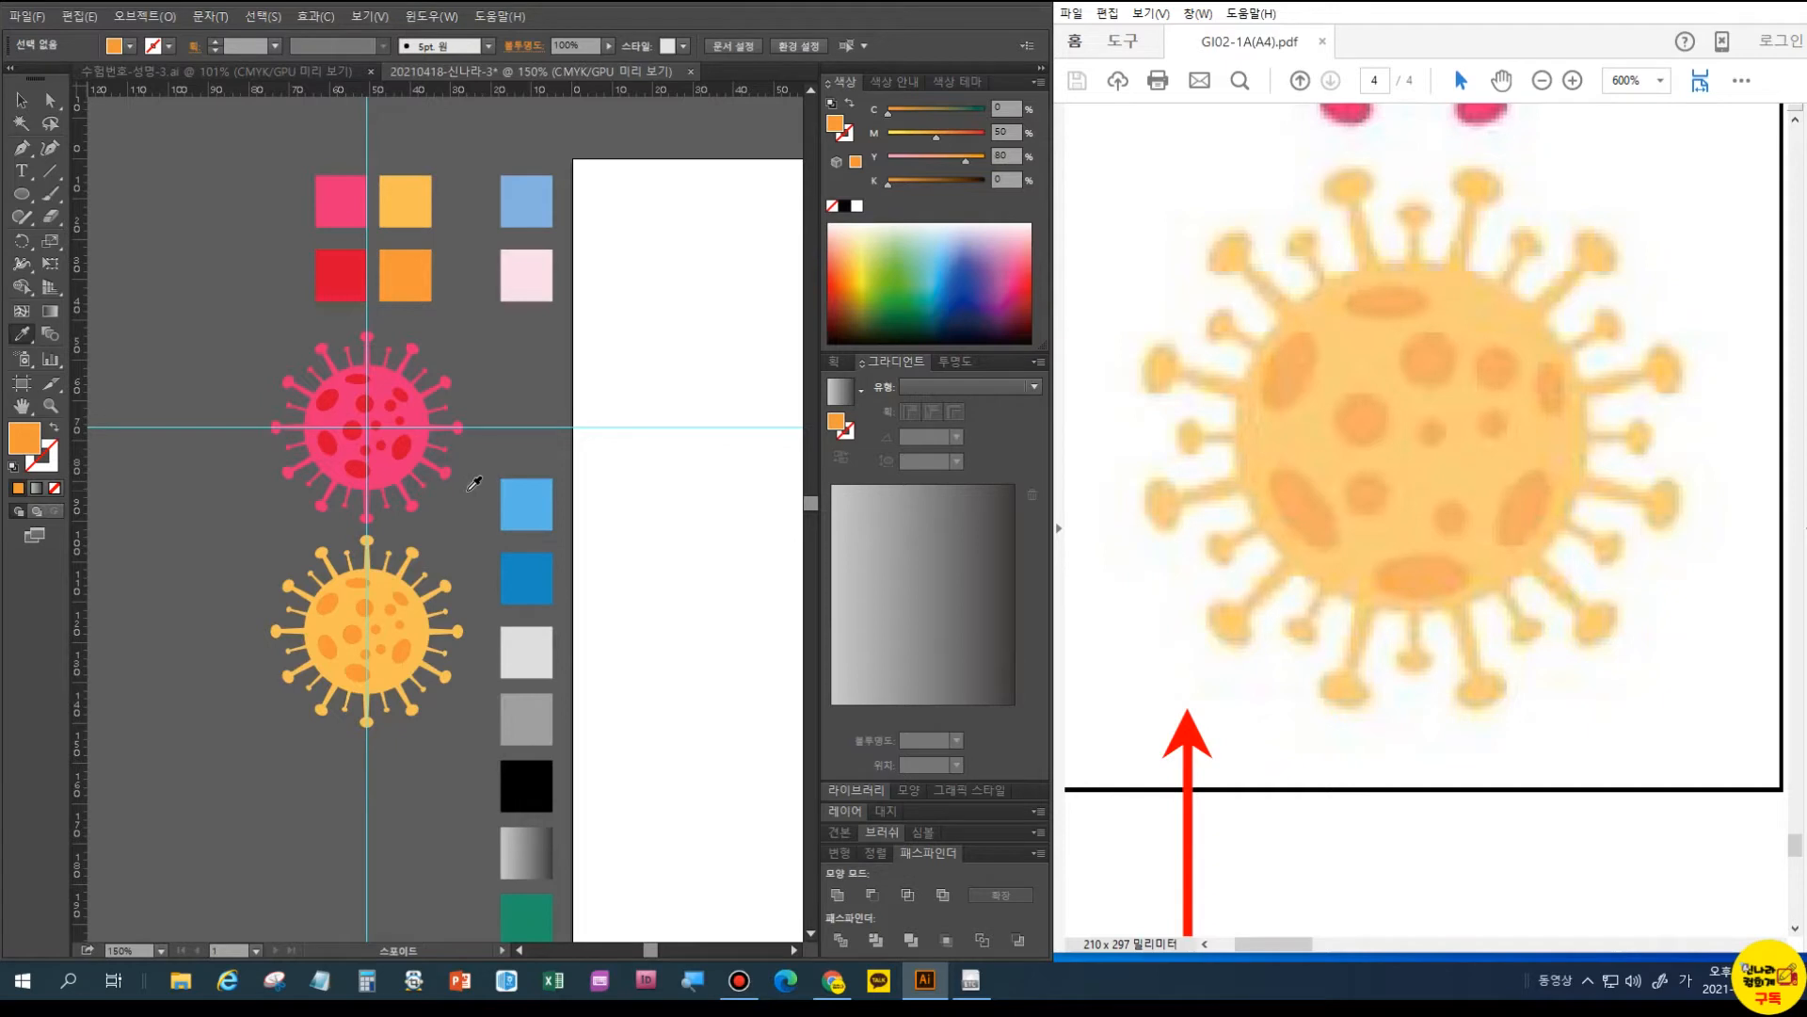
- Show the document's symbols and unlock the yellow virus body
left_click(925, 834)
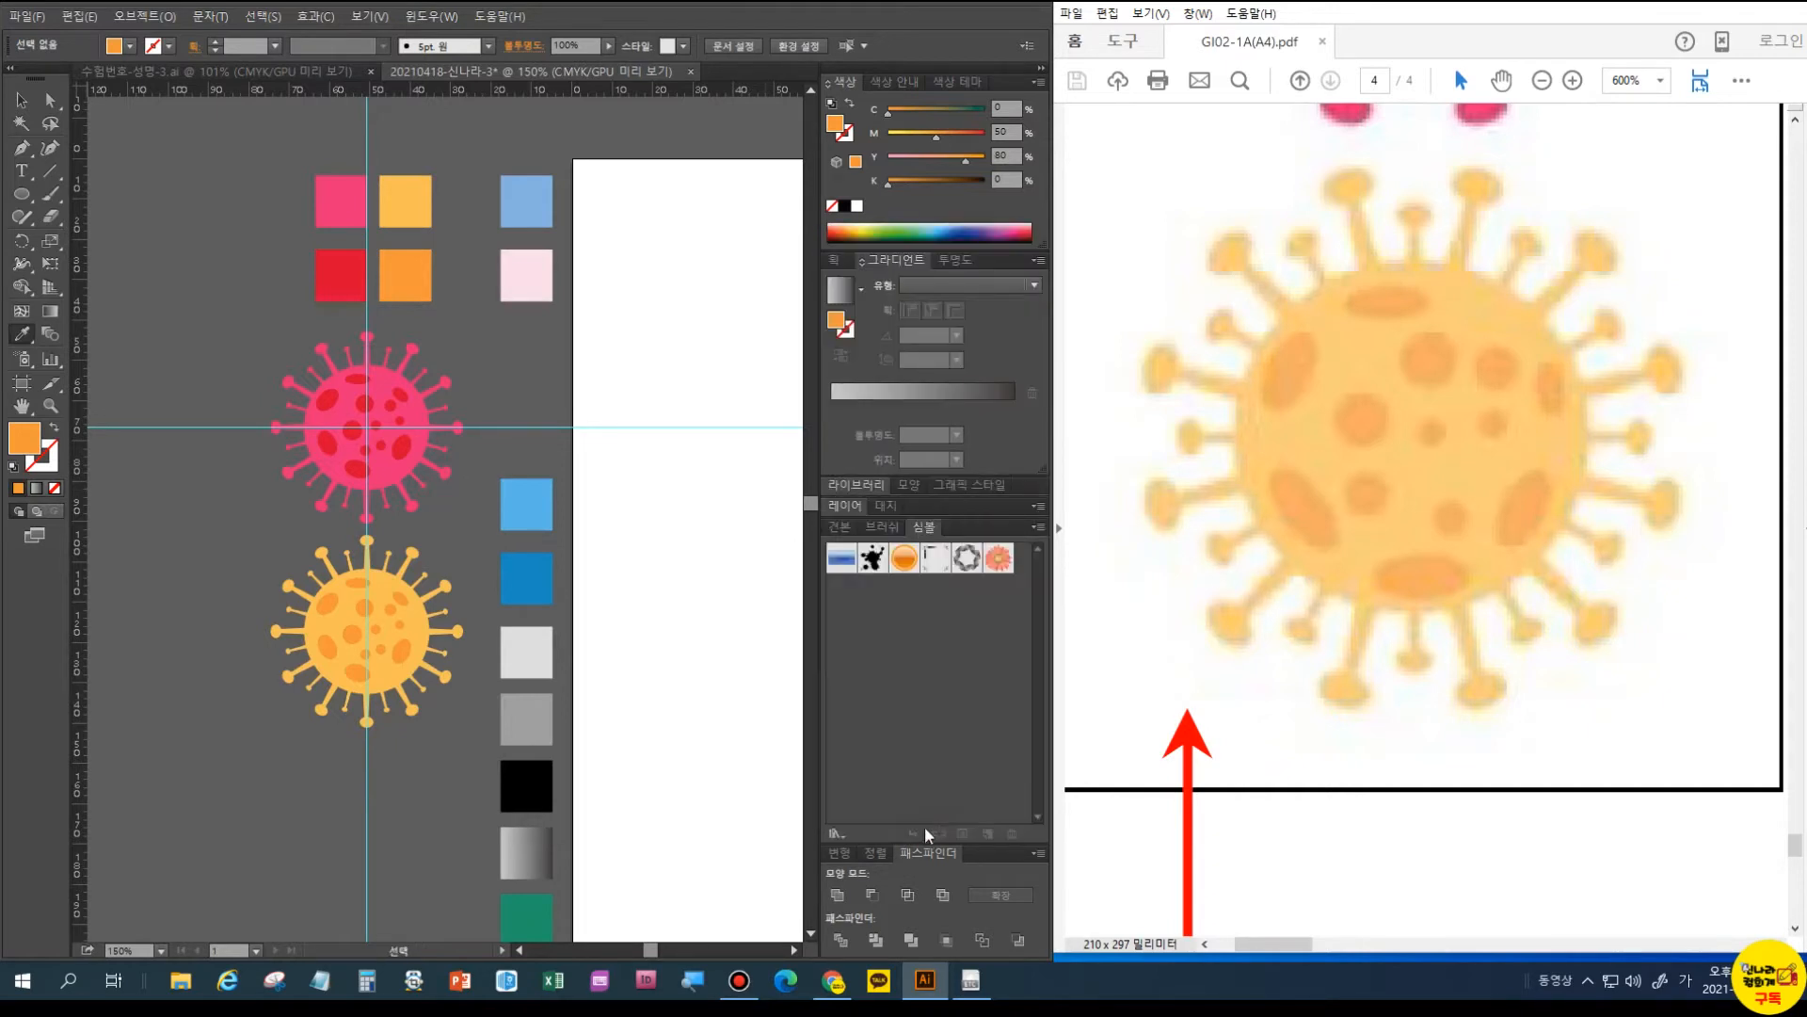
left_click(22, 98)
left_click(394, 605)
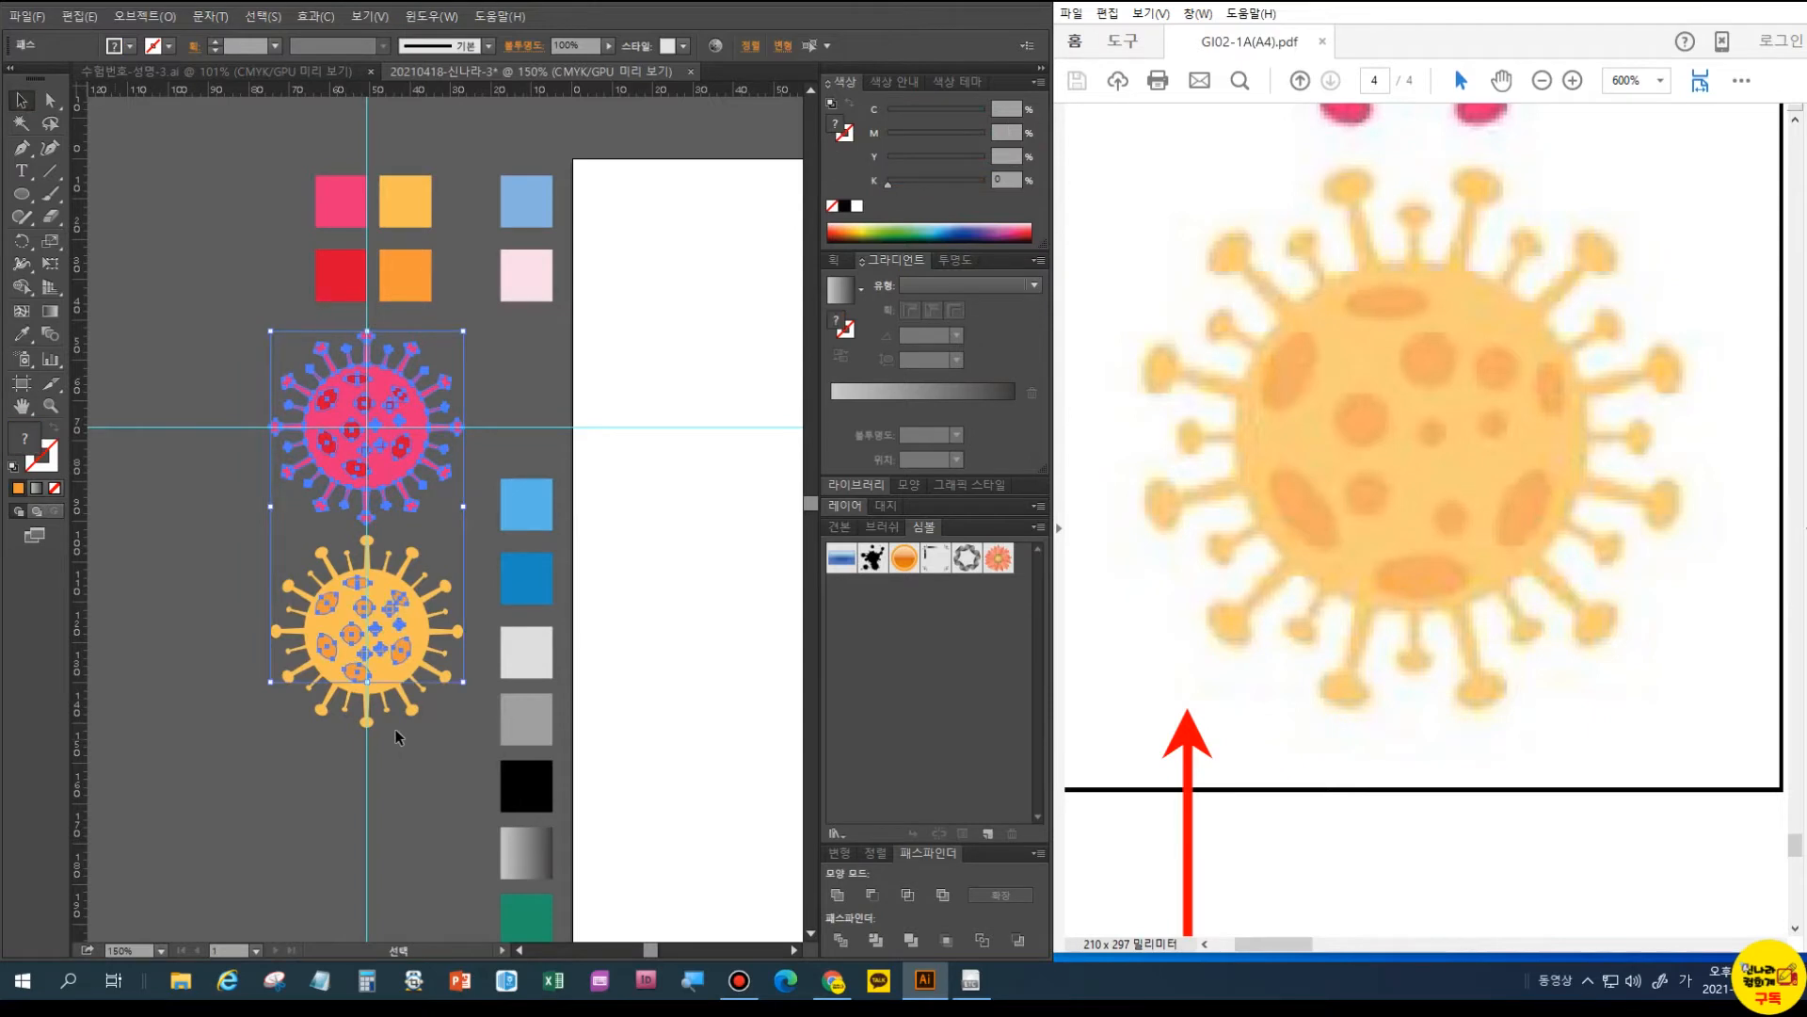
left_click(182, 16)
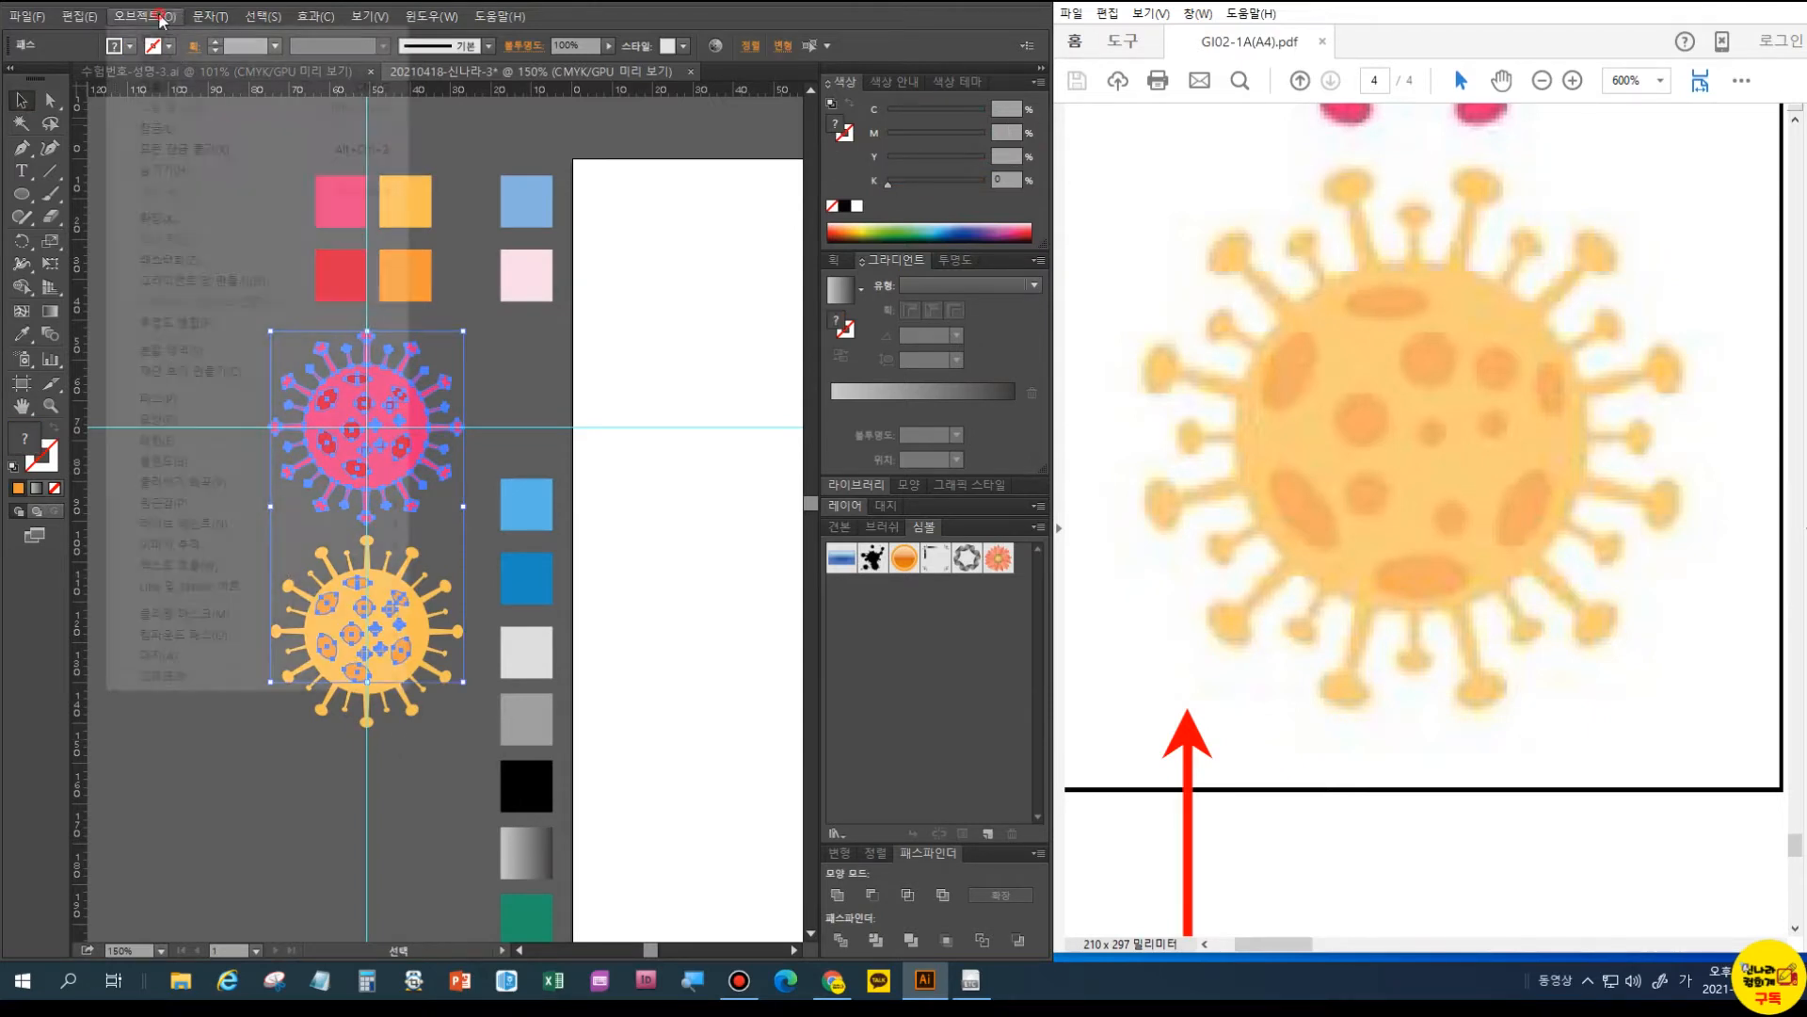
left_click(193, 148)
left_click(237, 391)
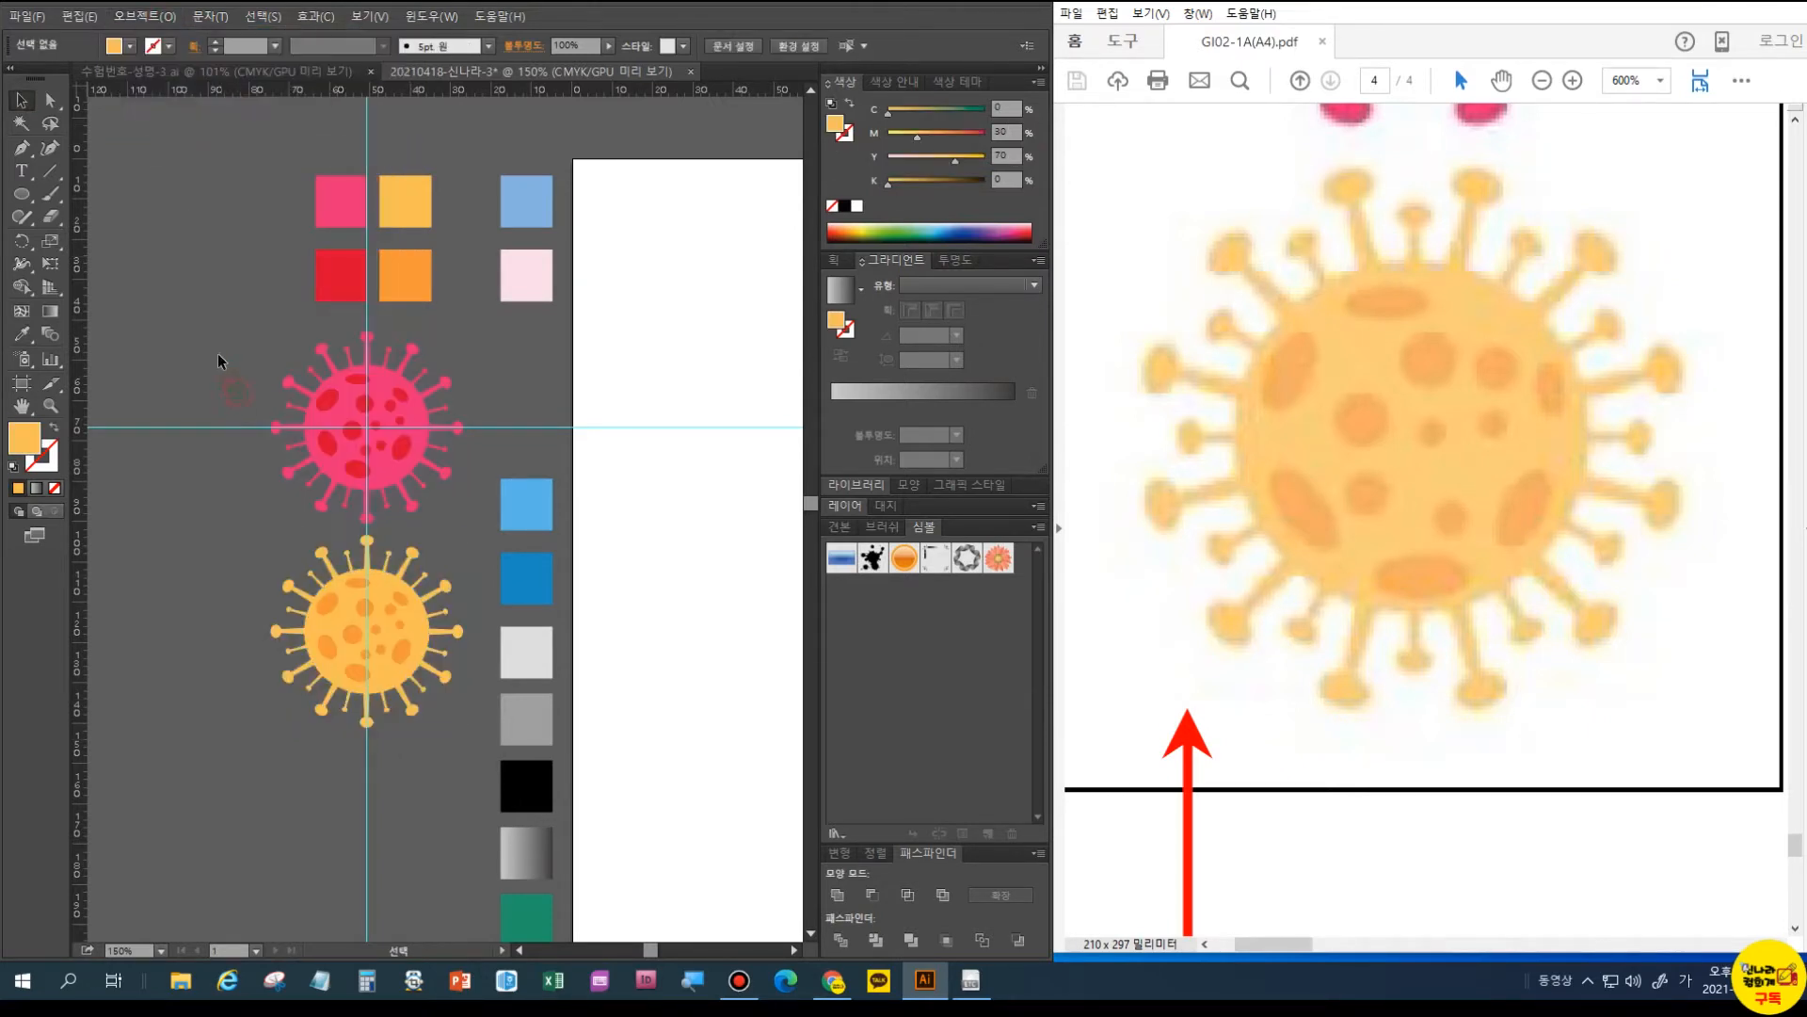
- Turn both viruses together into a static symbol named 바이러스 with the export type 그래픽 (Graphic)
left_click_drag(426, 730, 428, 730)
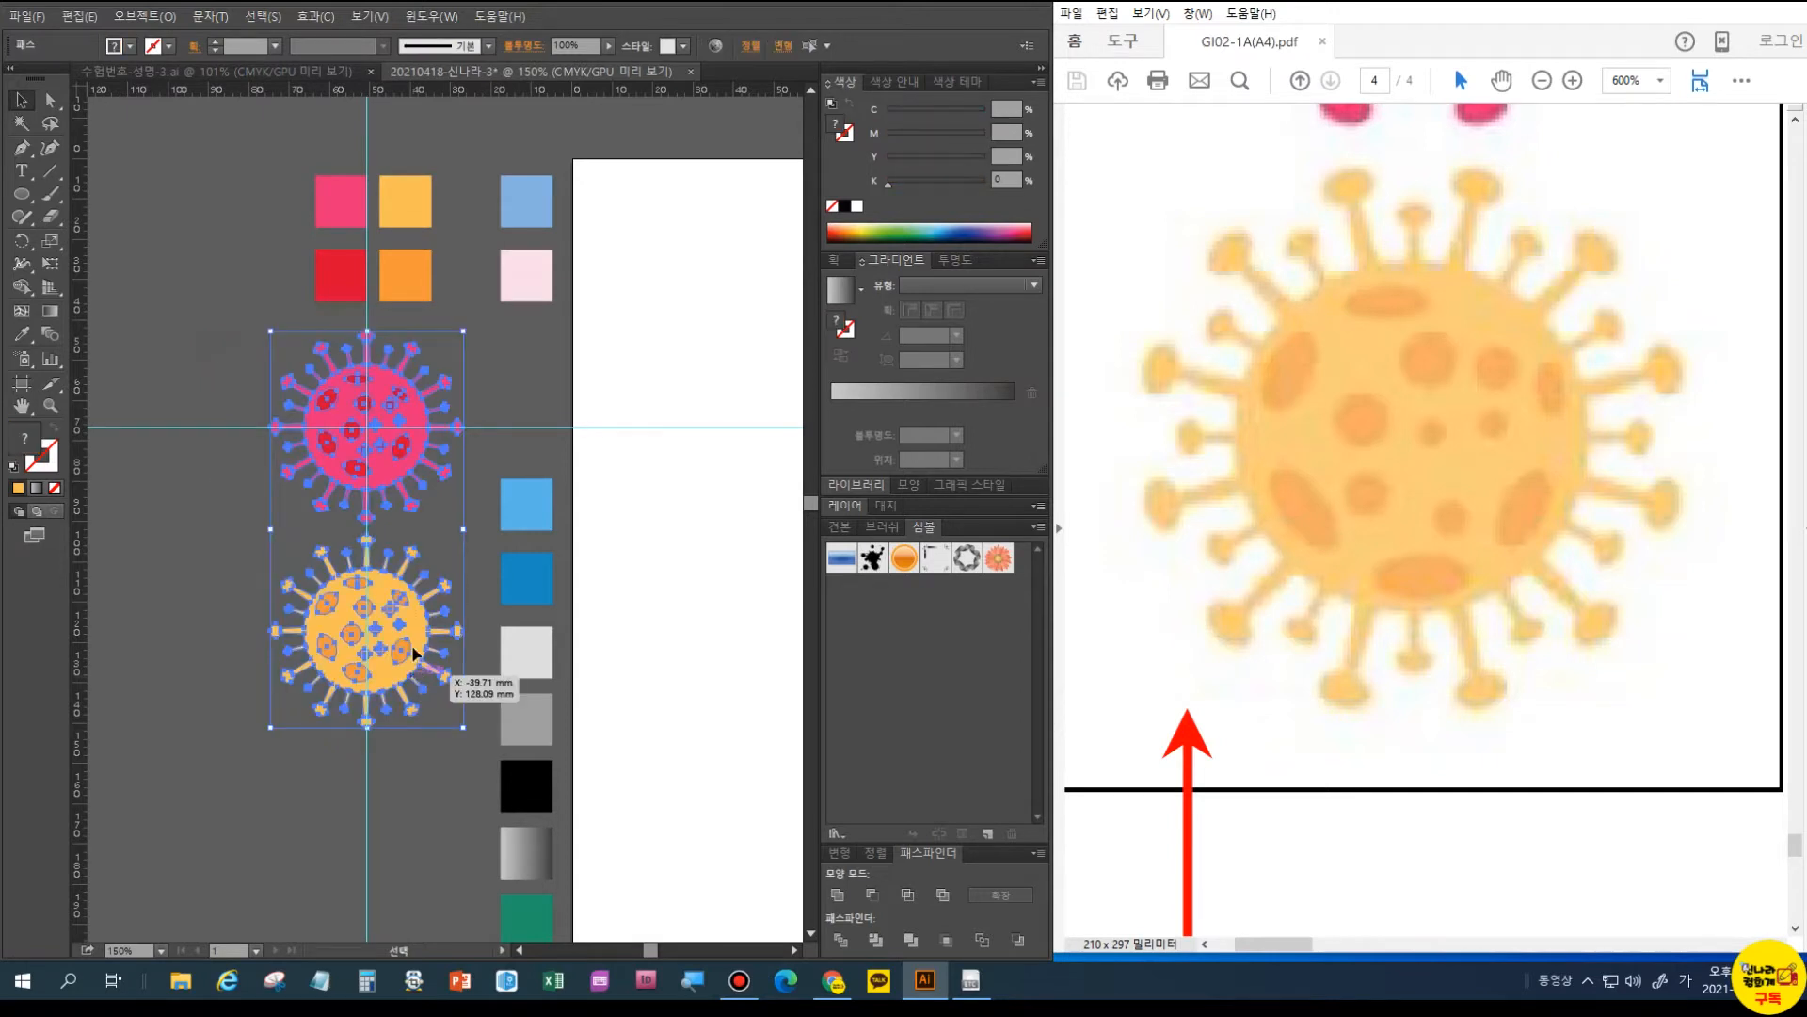
left_click_drag(405, 620, 855, 603)
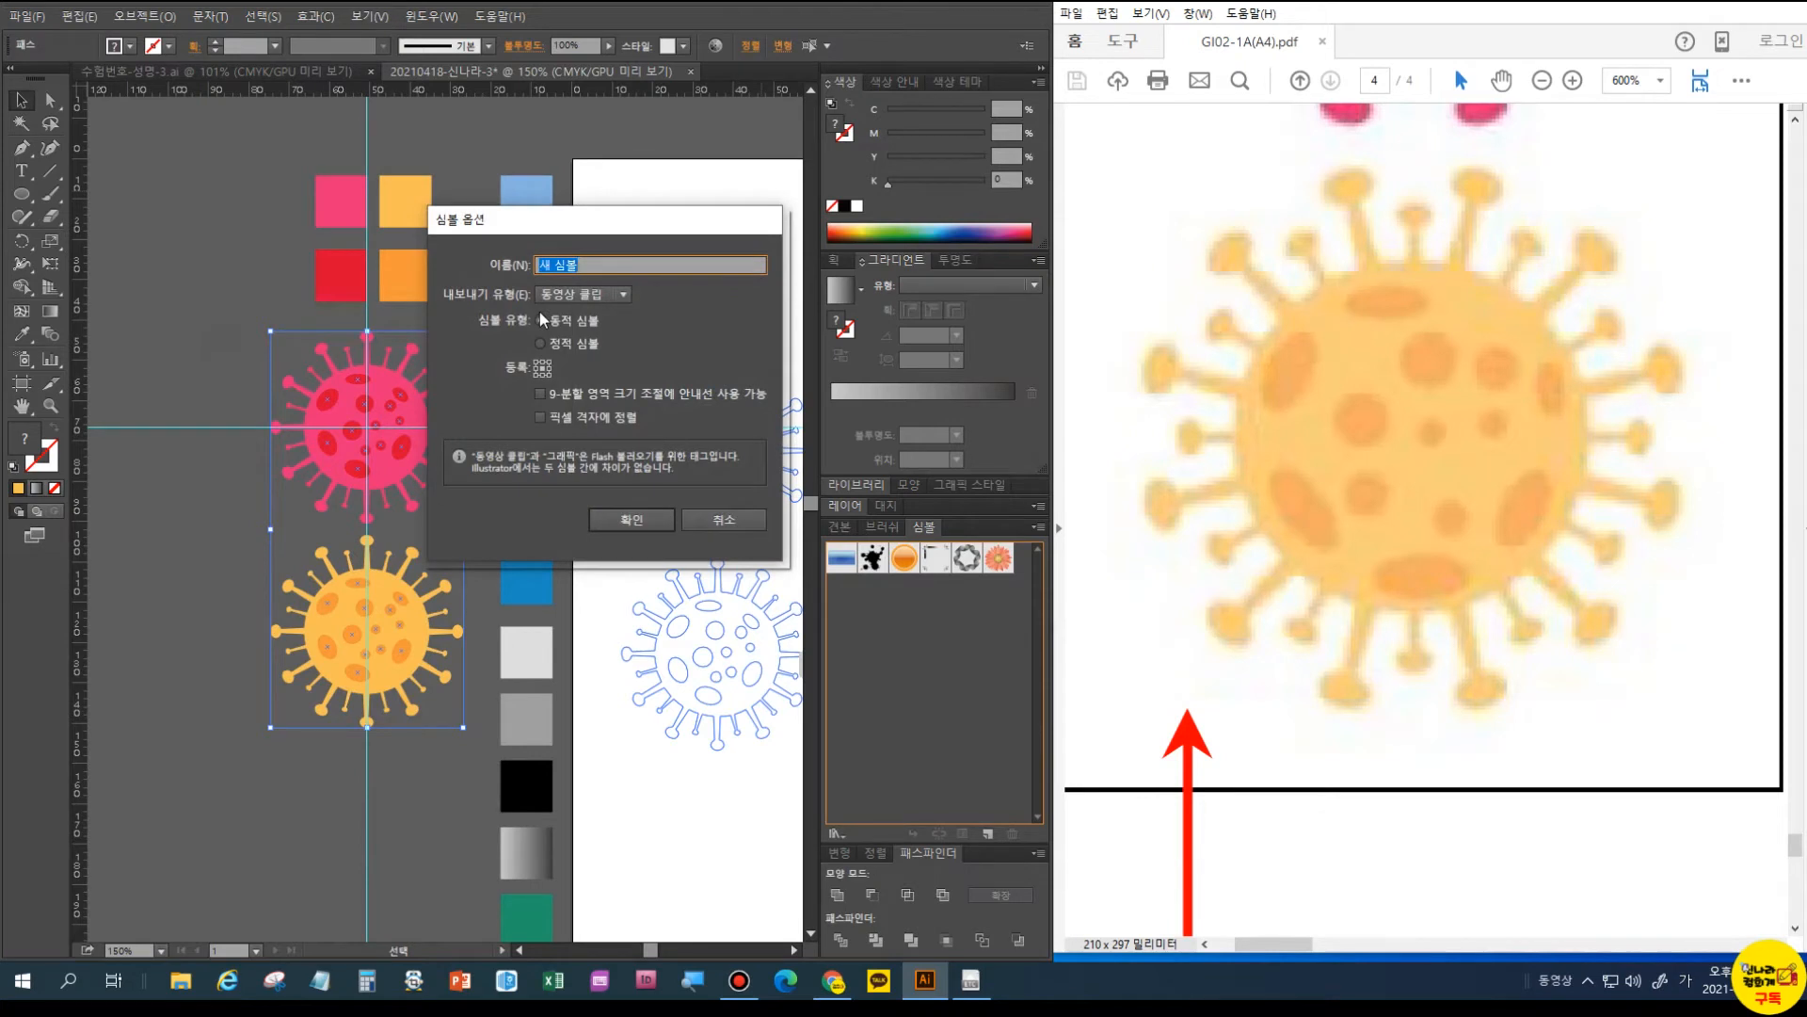
type("ㅂㅏ이러스")
left_click(571, 297)
left_click(572, 337)
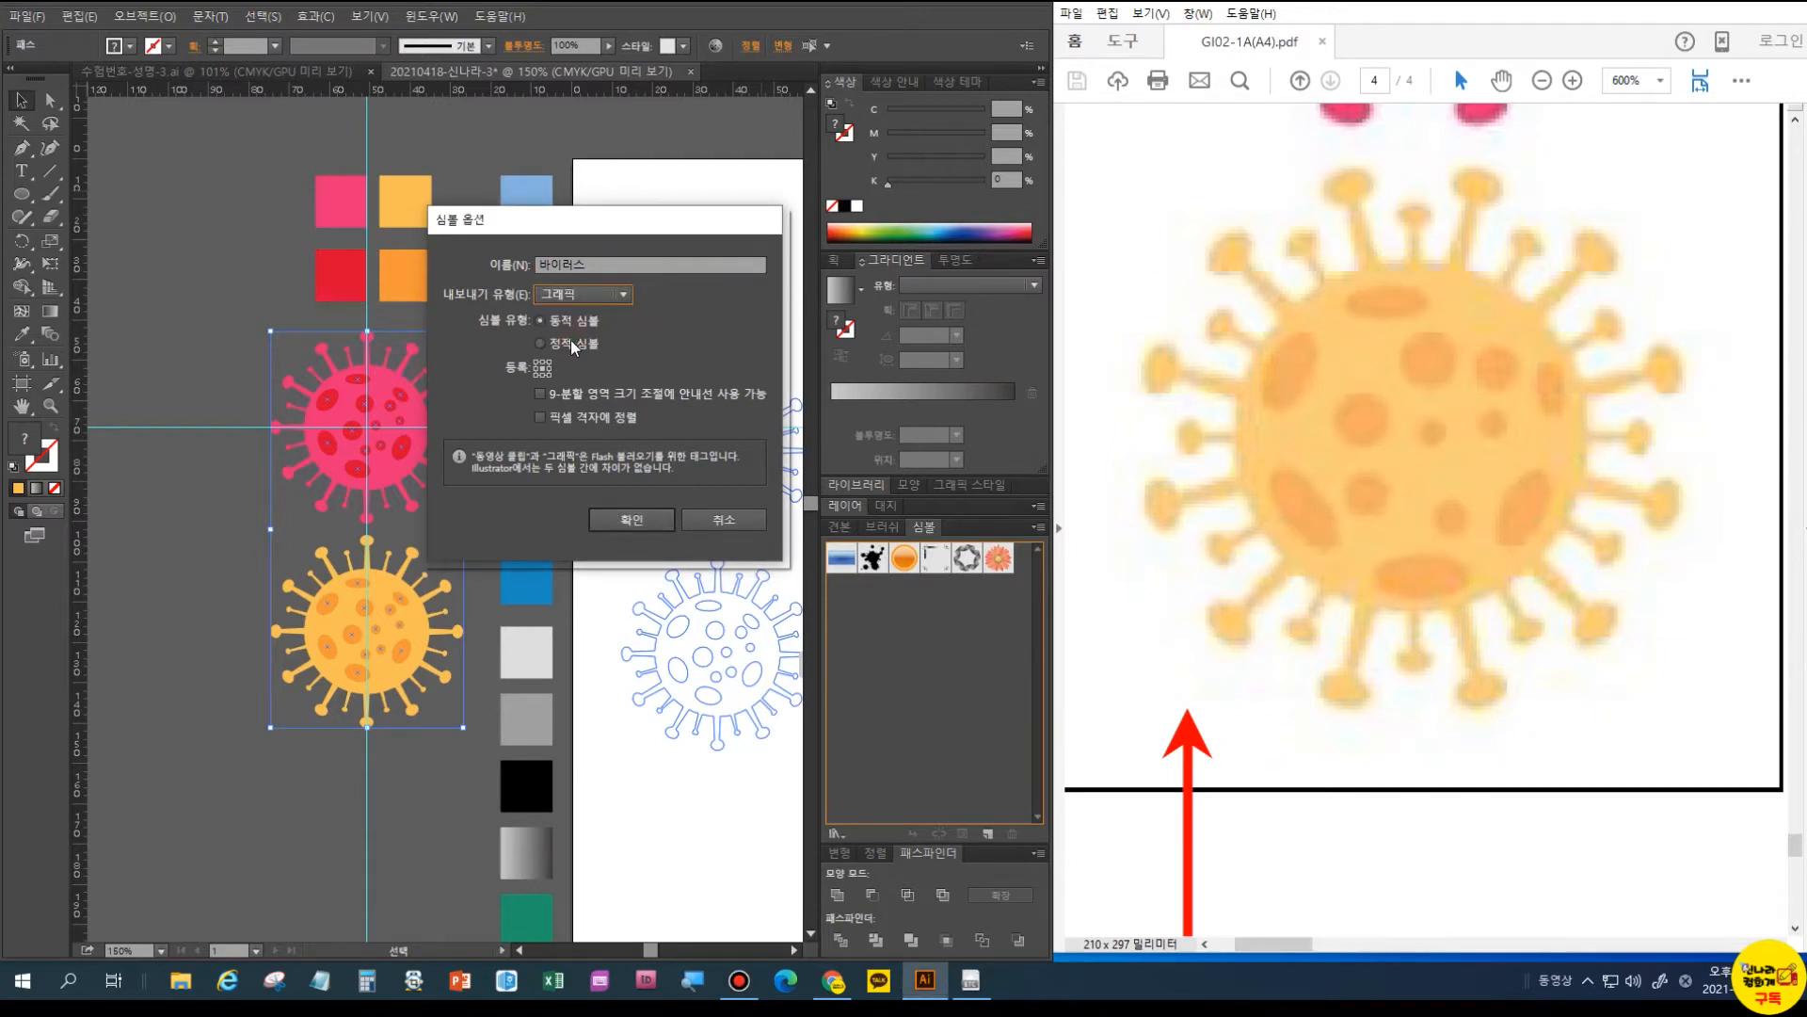
left_click(570, 343)
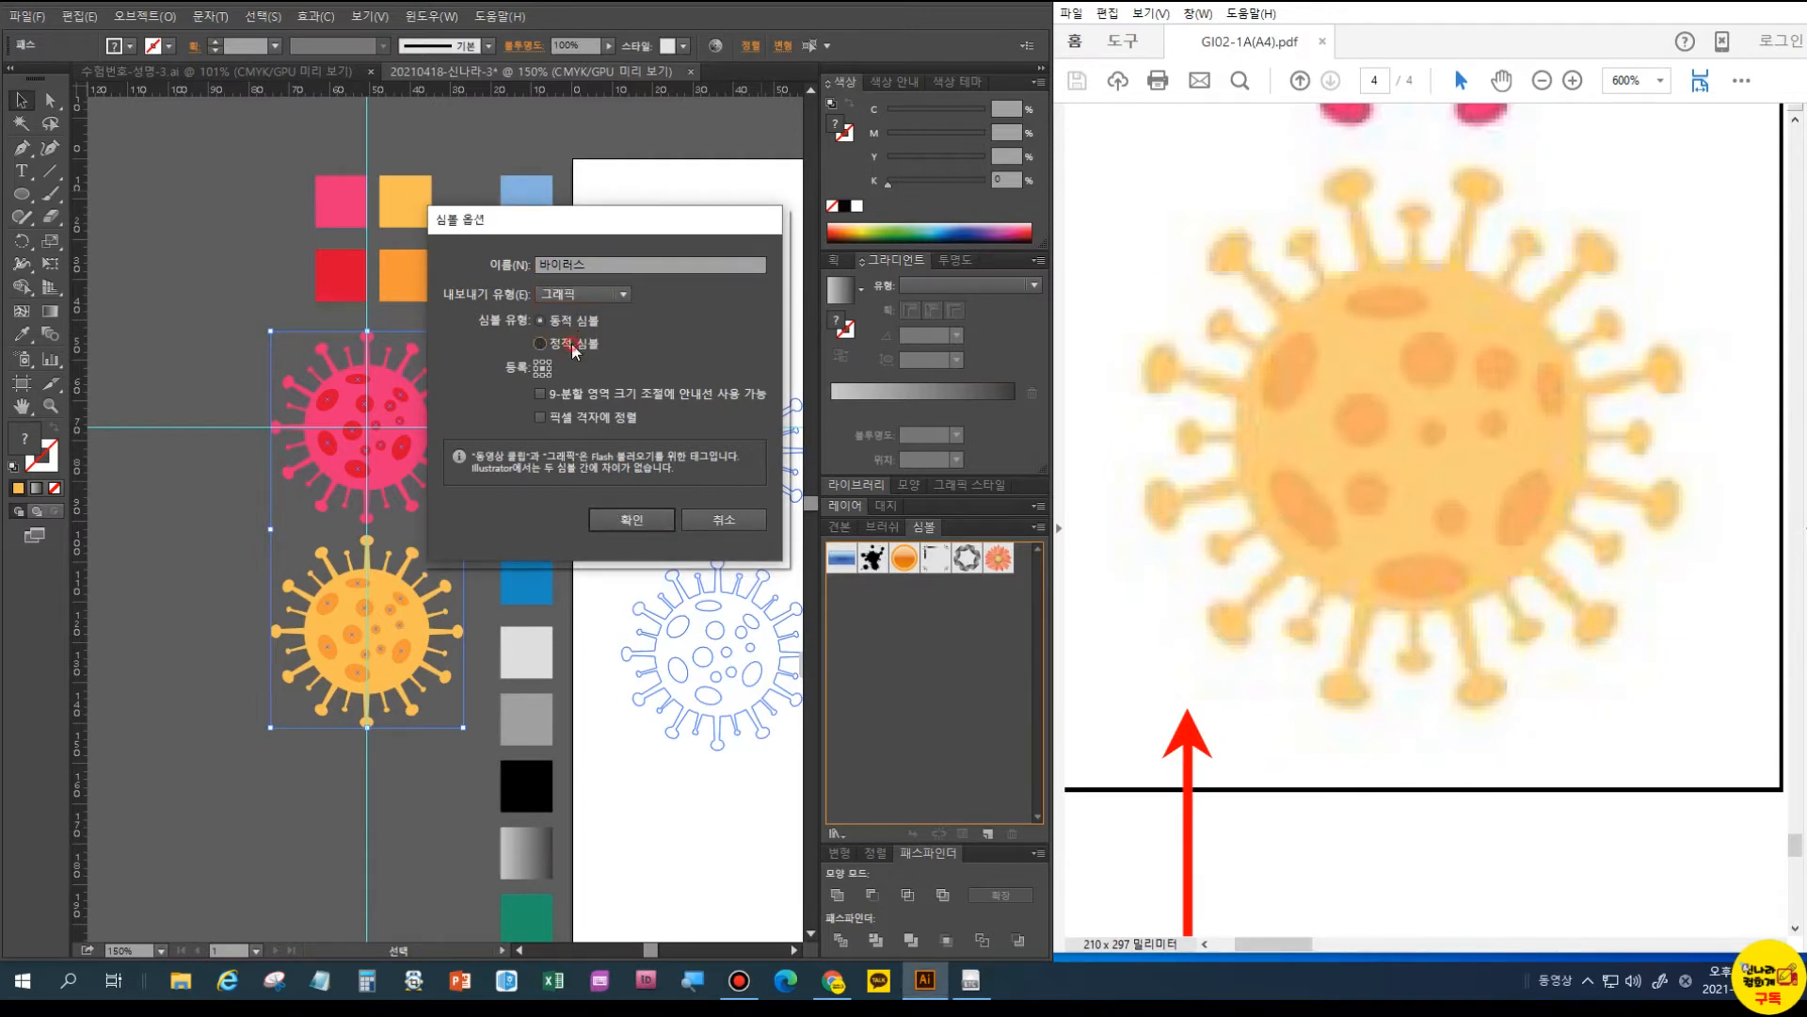
left_click(656, 526)
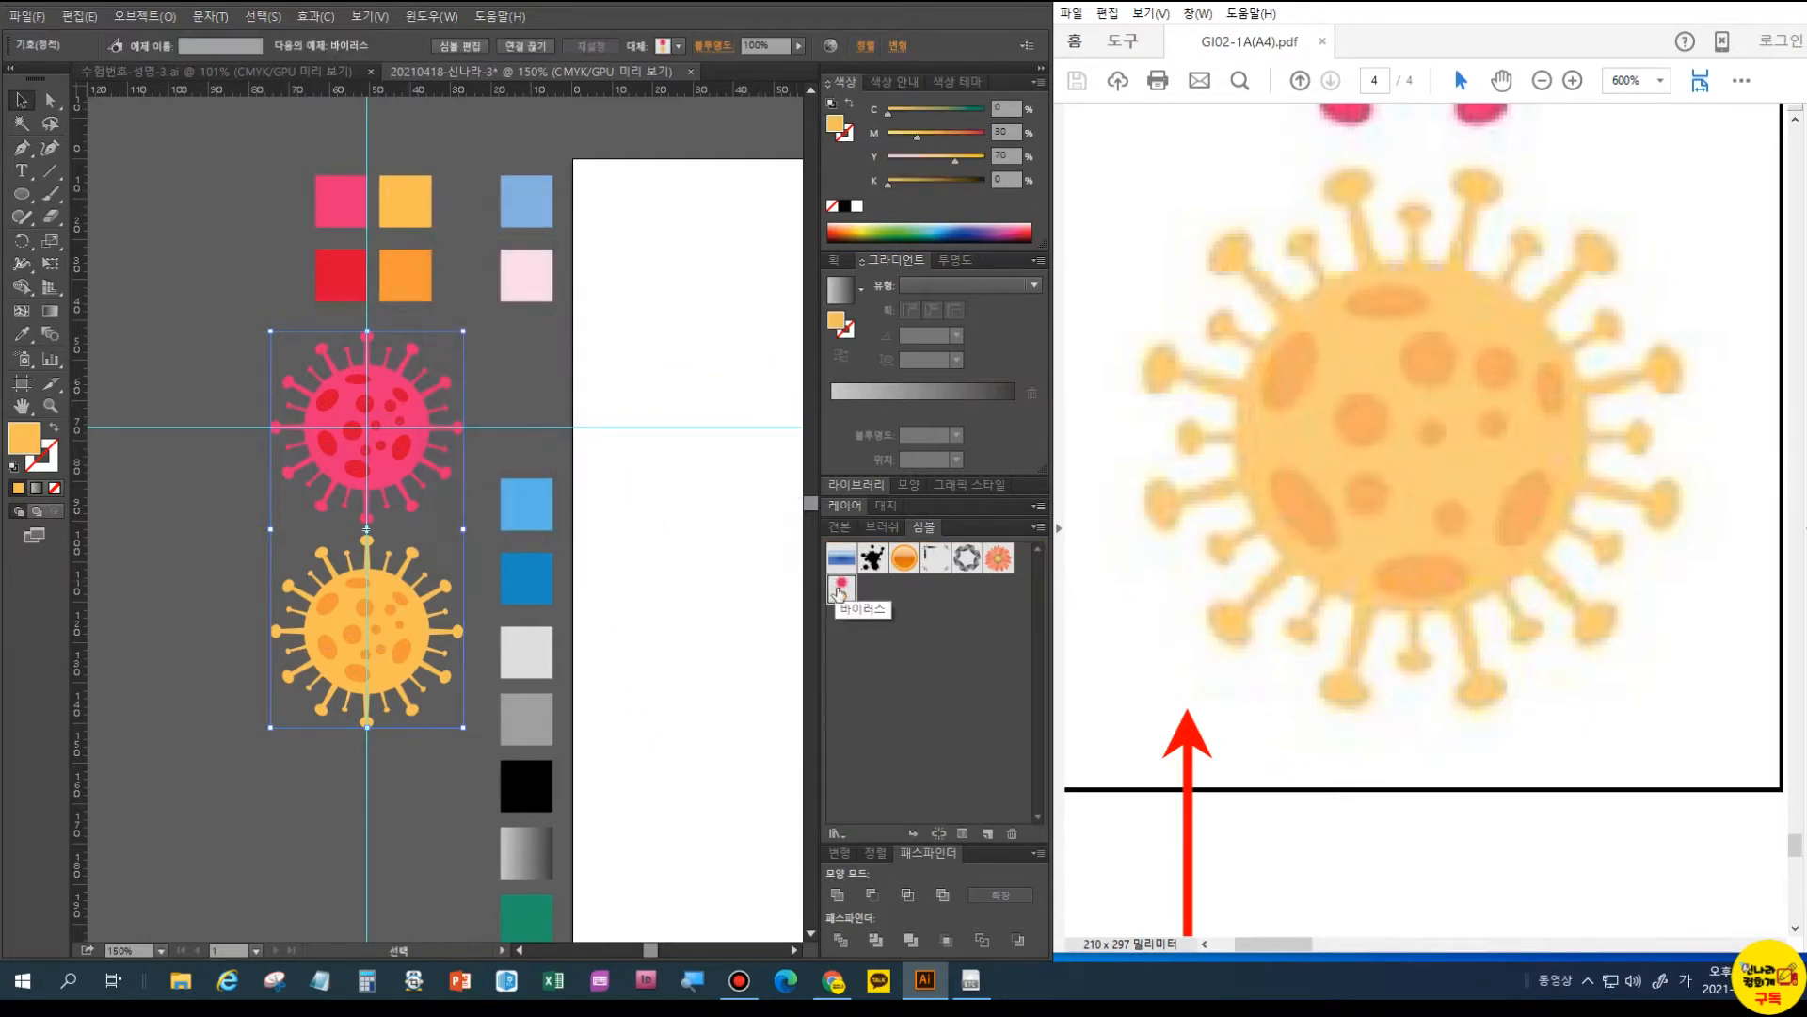
- Fit the whole artboard in view, switch to the exam PDF and view its reference layout at 100%
double_click(21, 407)
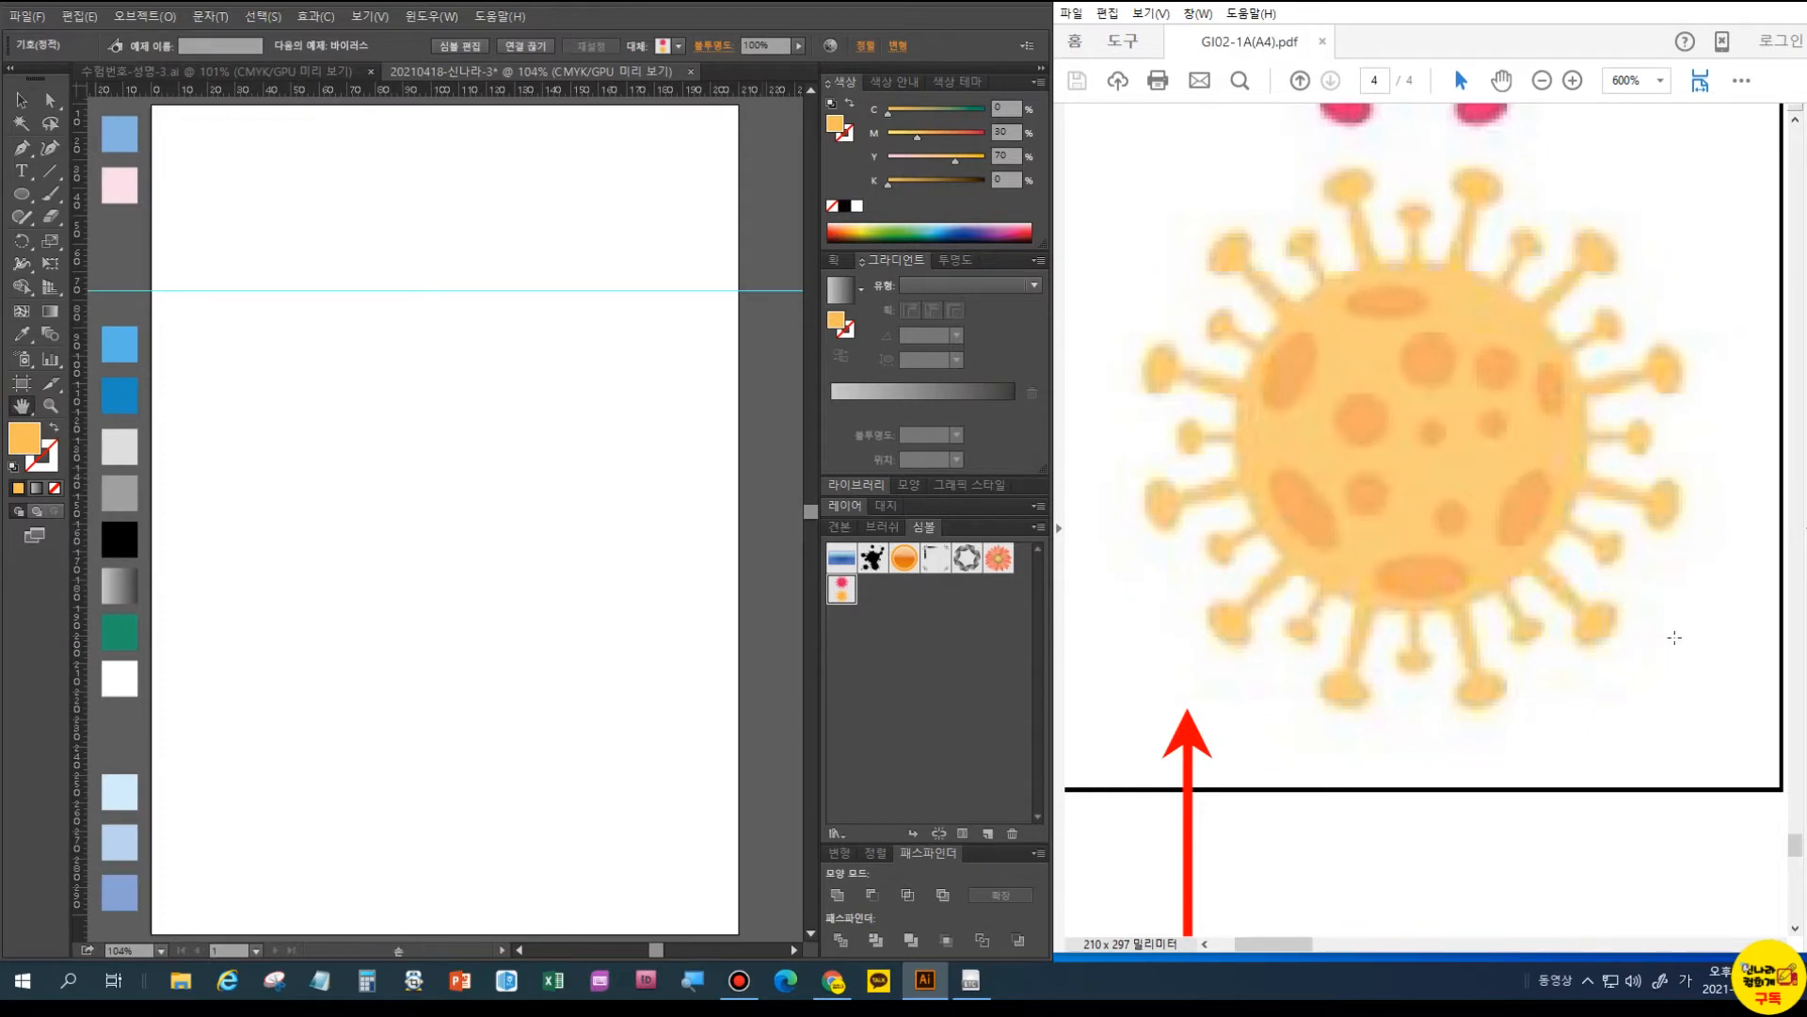
left_click(1484, 635)
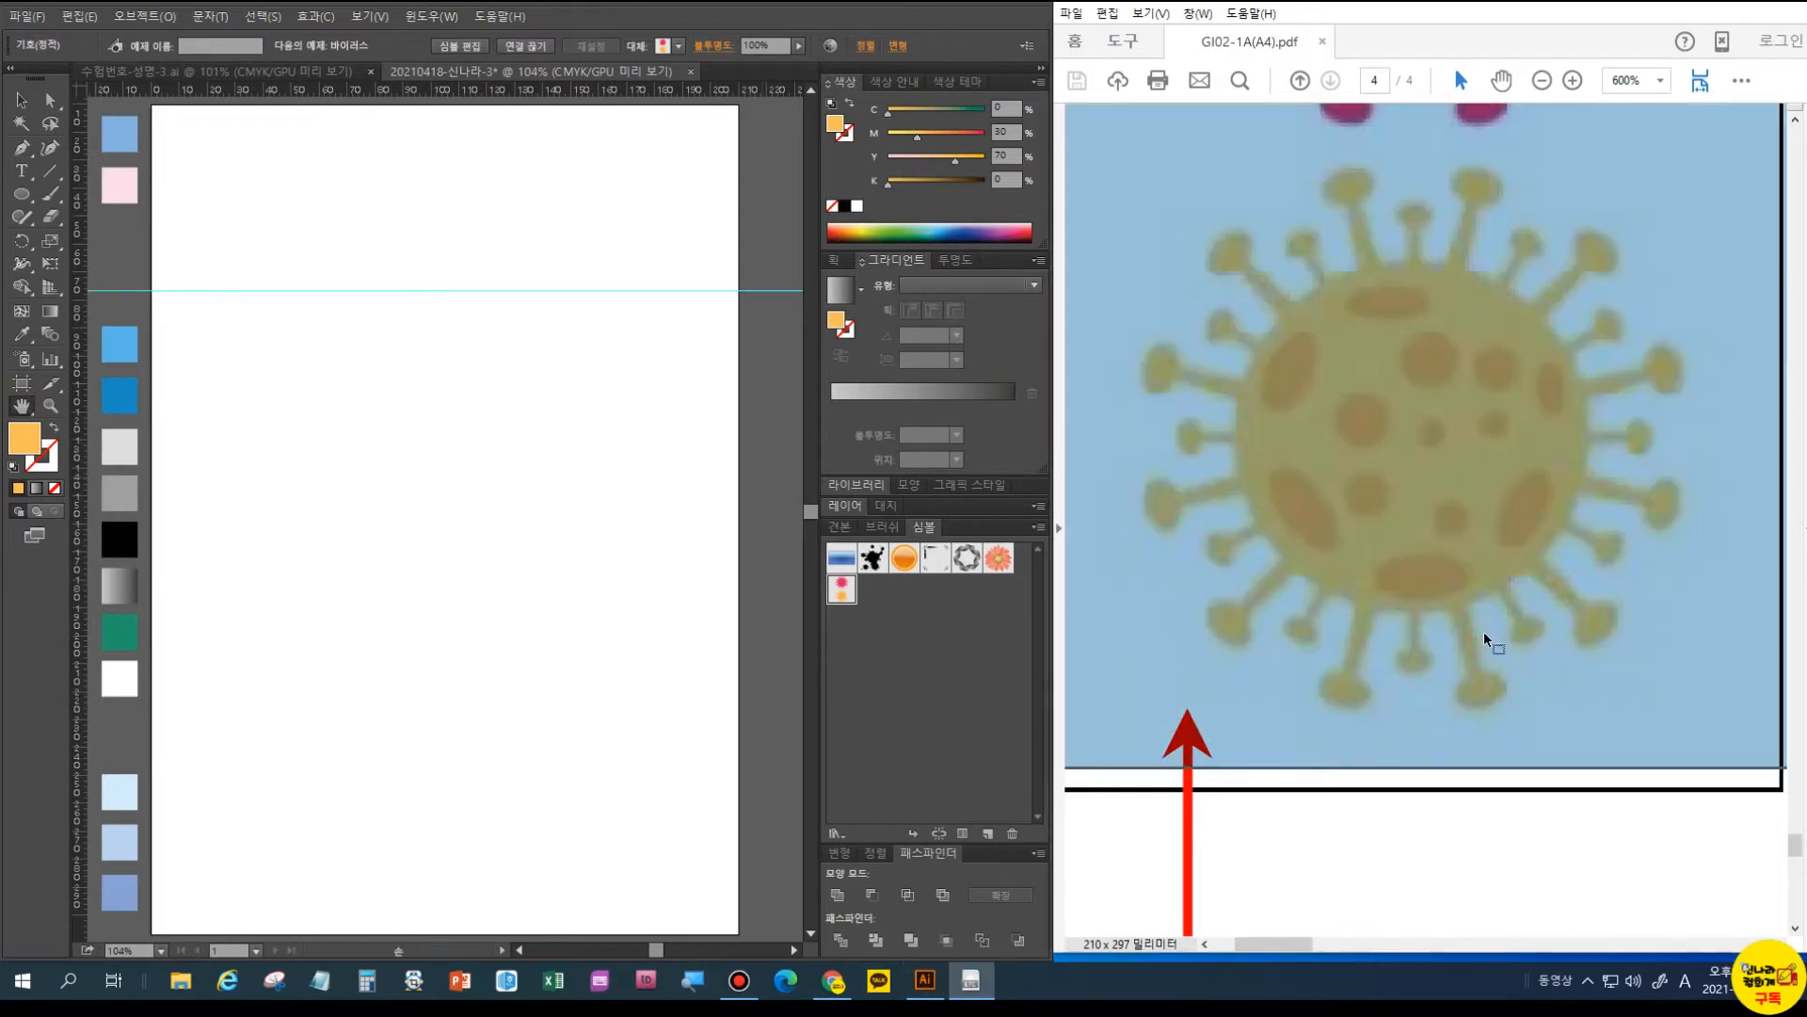
left_click(1661, 80)
left_click(1606, 226)
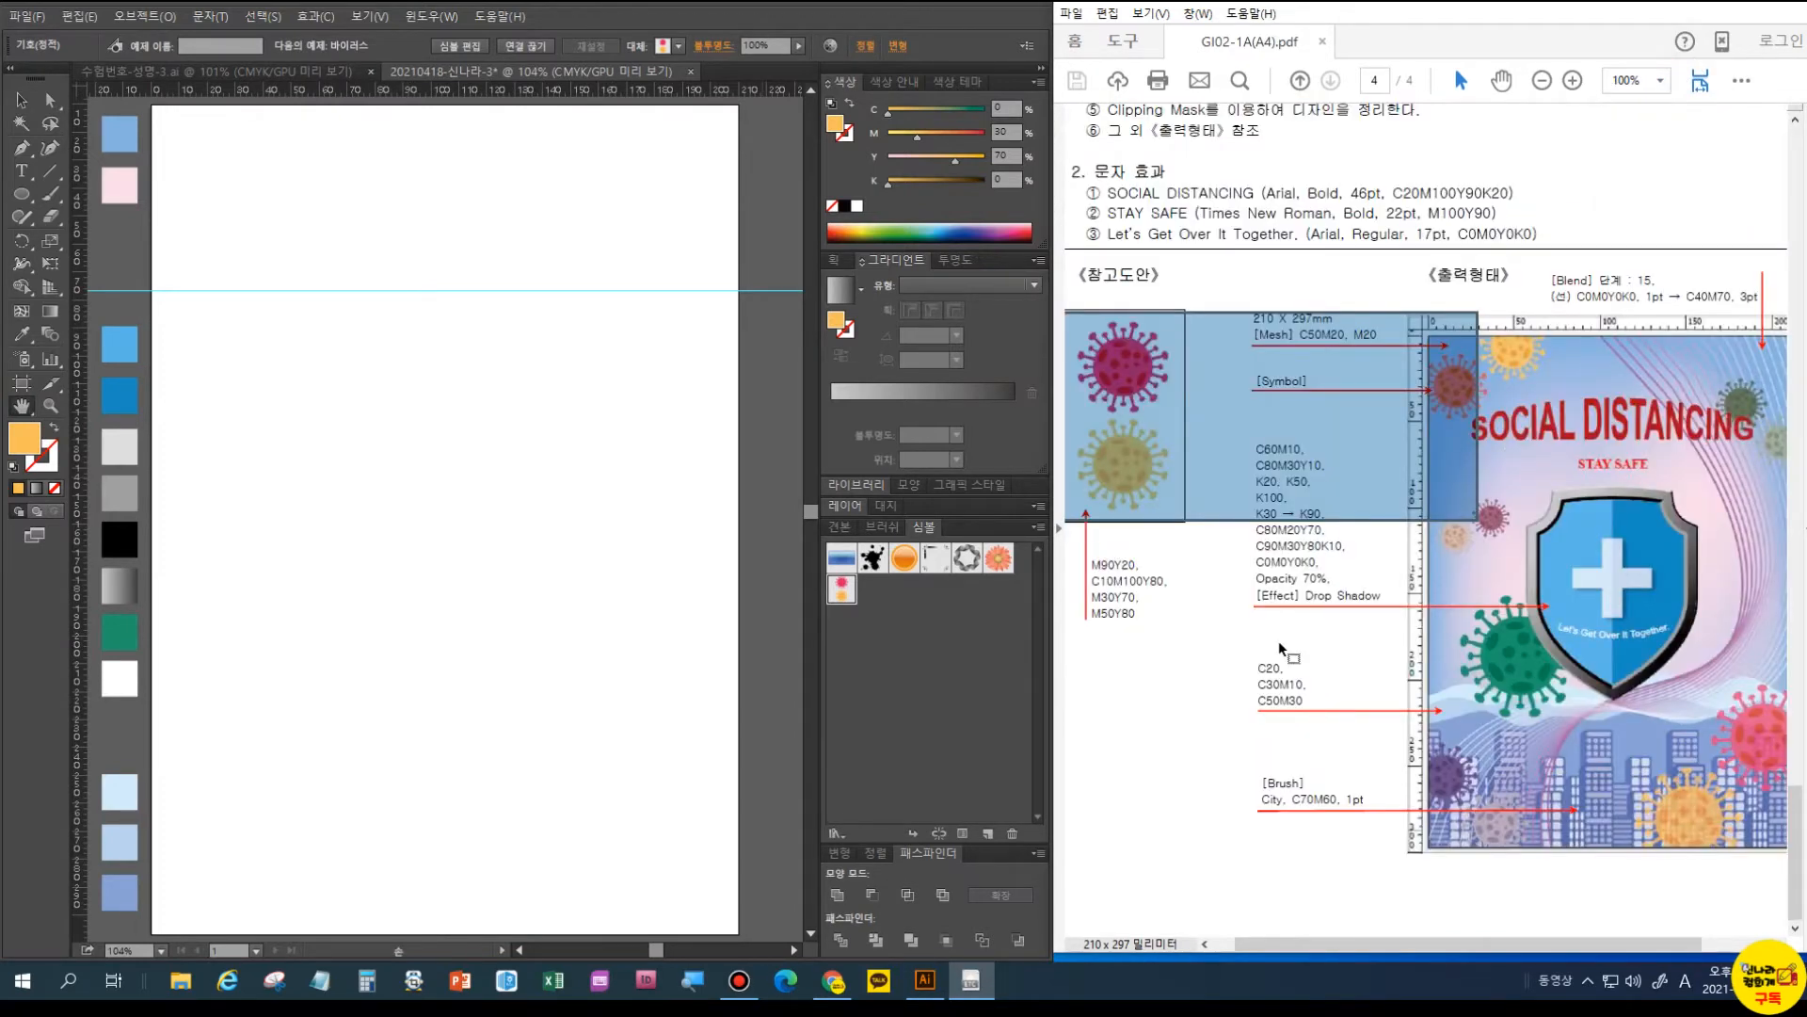
- Draw a 210 x 297 mm rectangle and move it onto the artboard so that it covers the page
left_click(1186, 739)
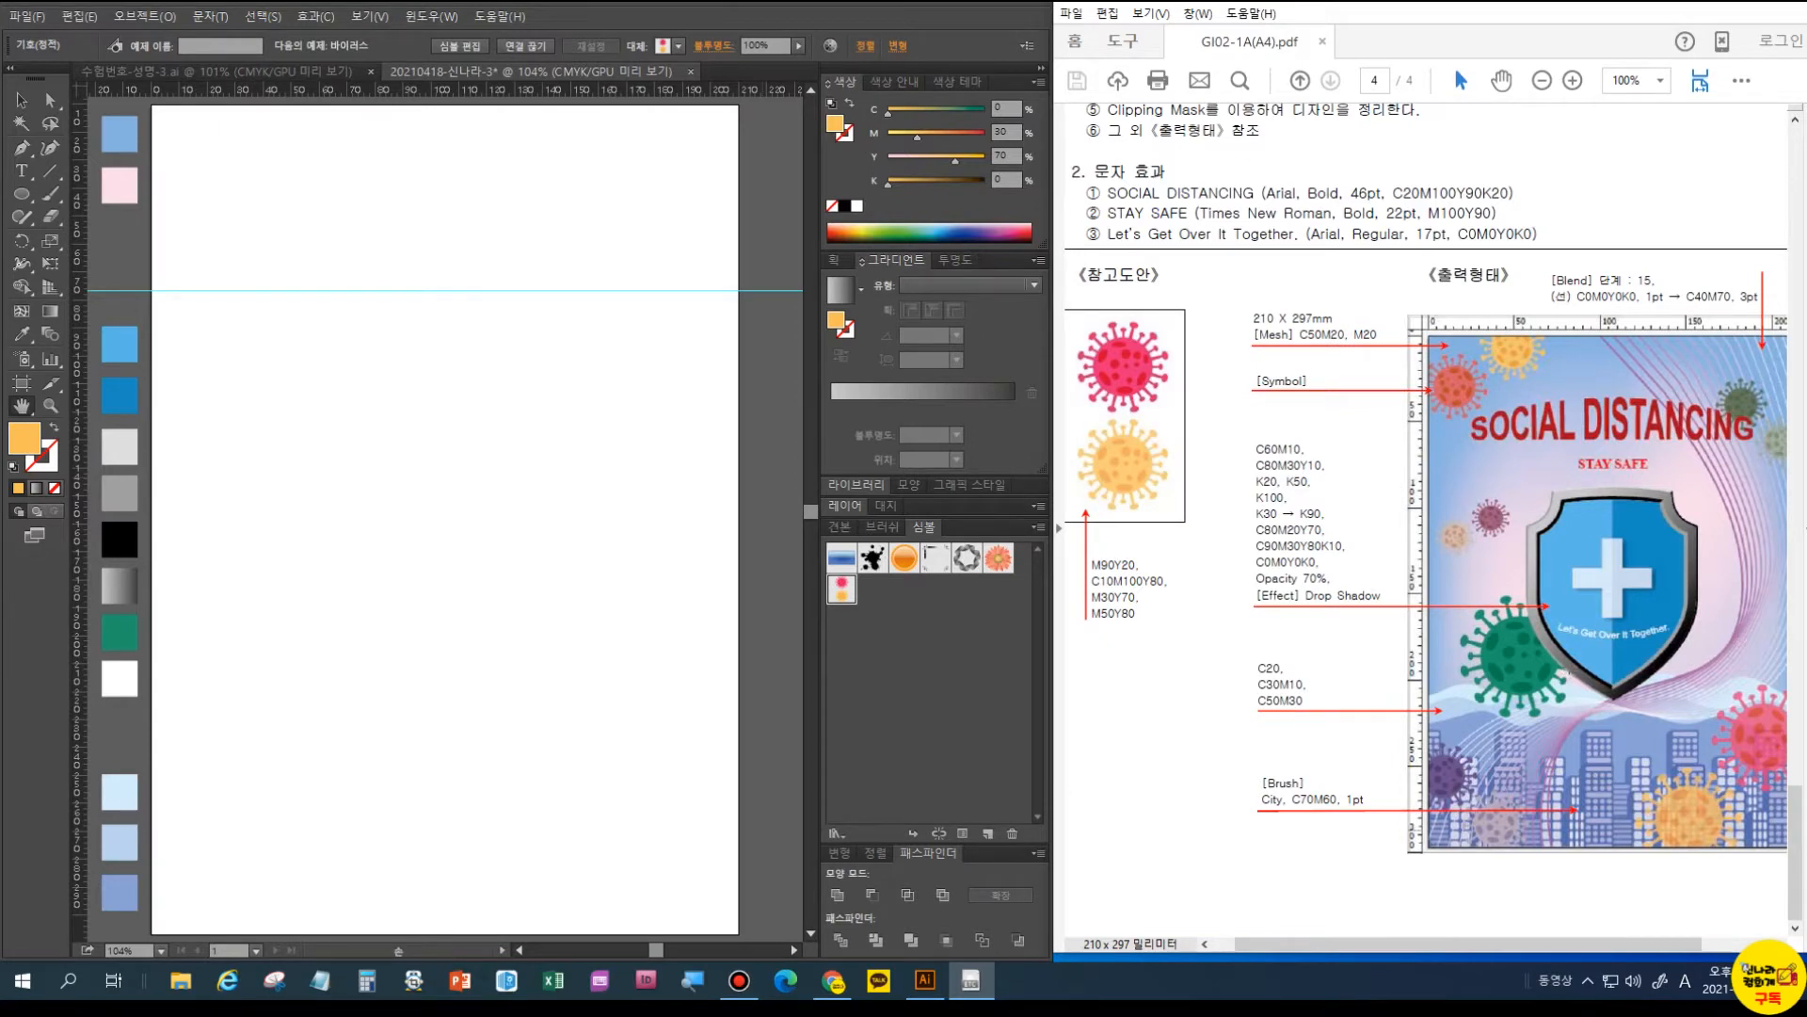
left_click(20, 196)
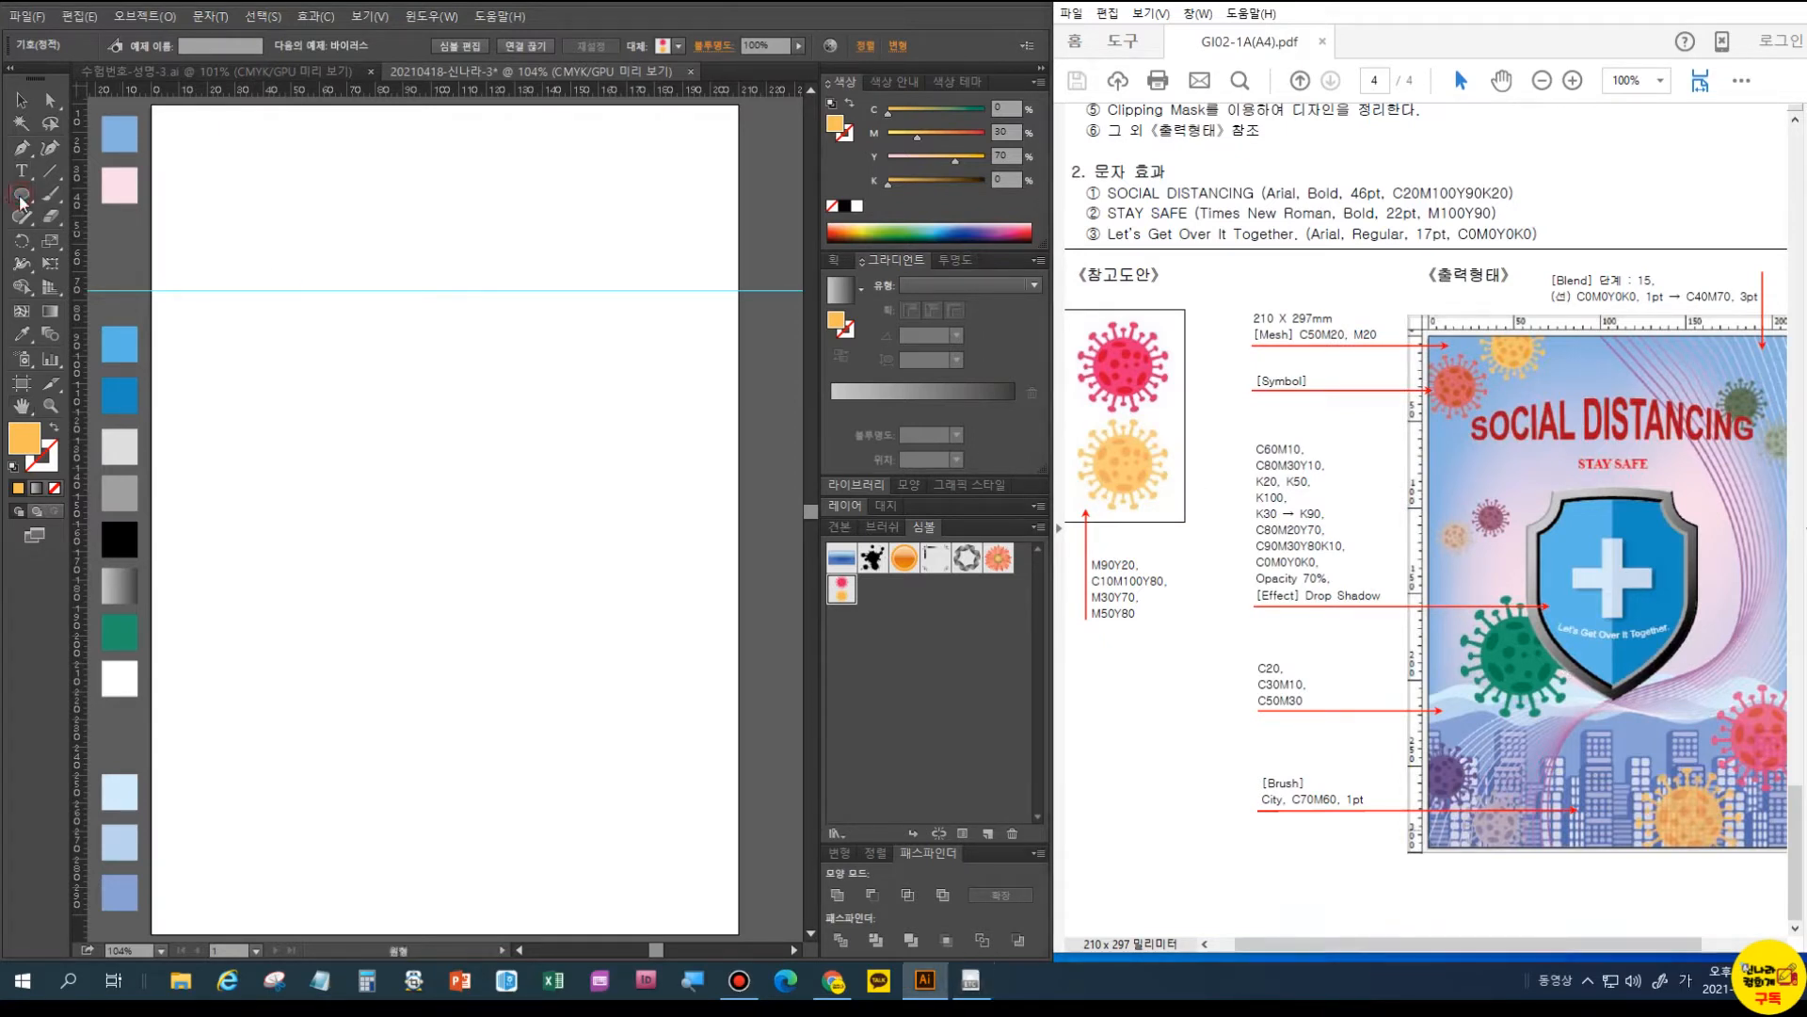
left_click_drag(21, 196, 66, 194)
left_click(370, 321)
type("210")
key("Tab")
type("2")
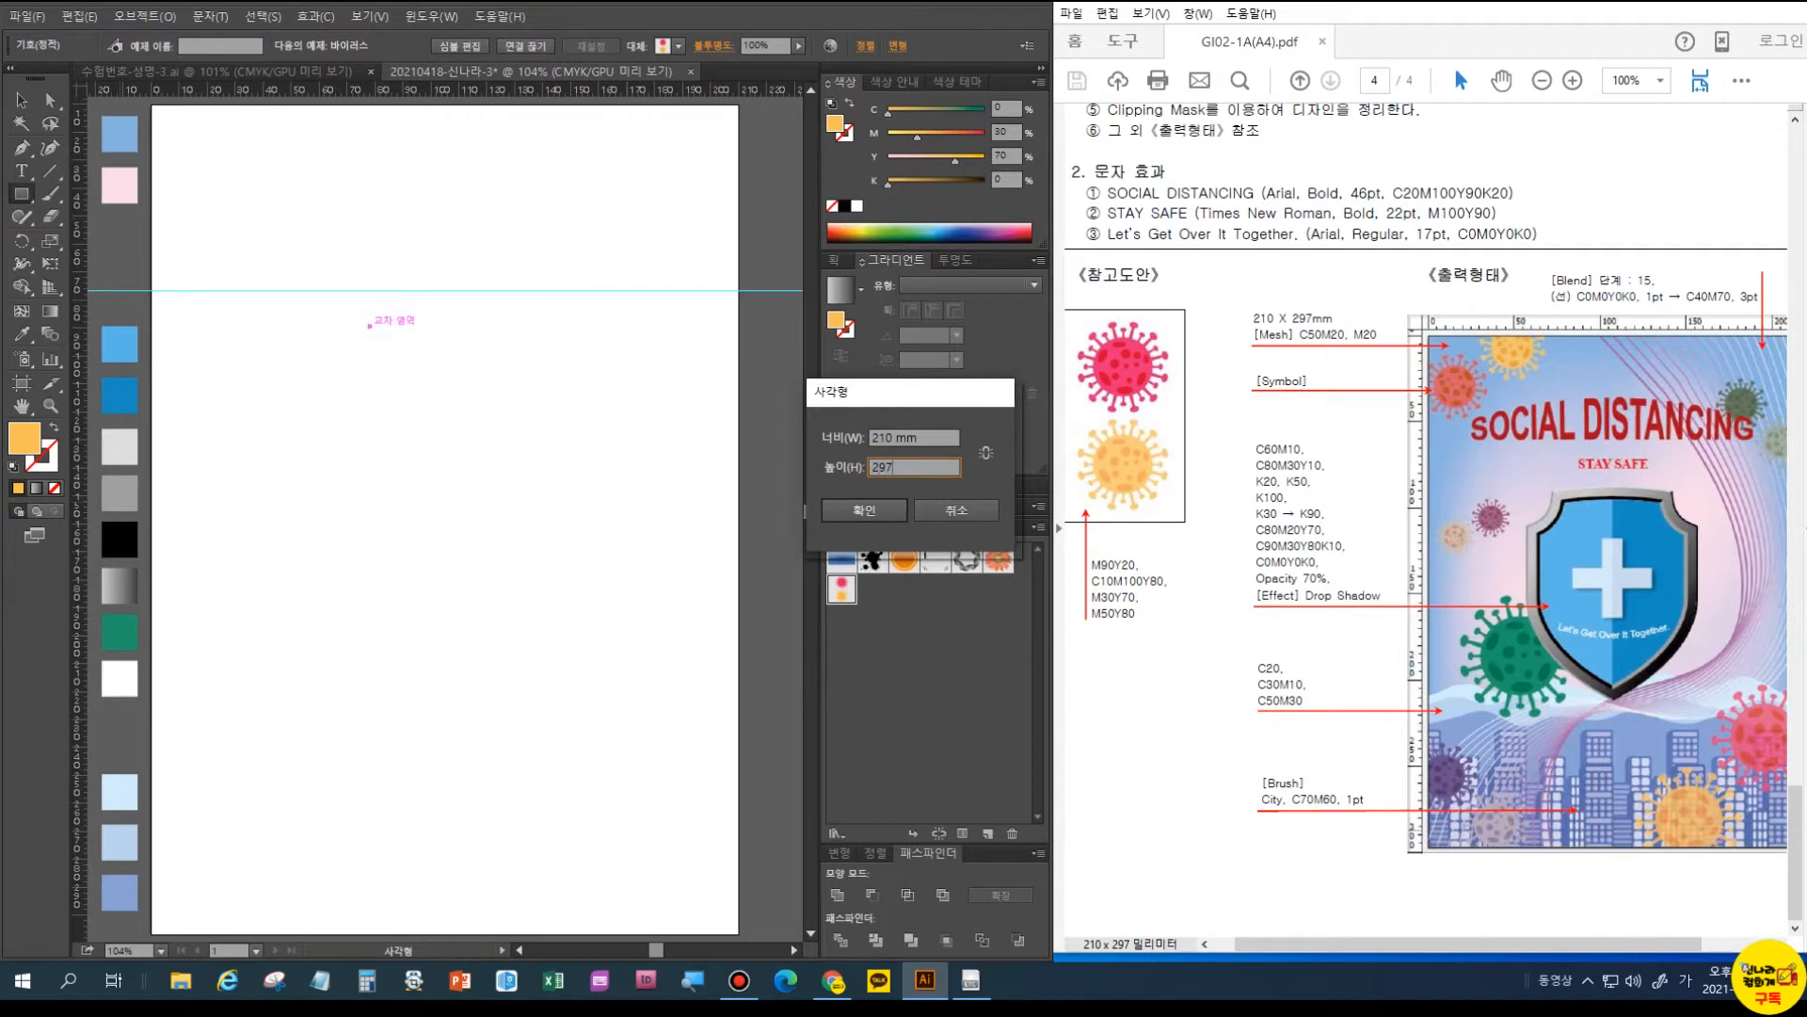
key("Return")
key("v")
left_click_drag(434, 426, 217, 203)
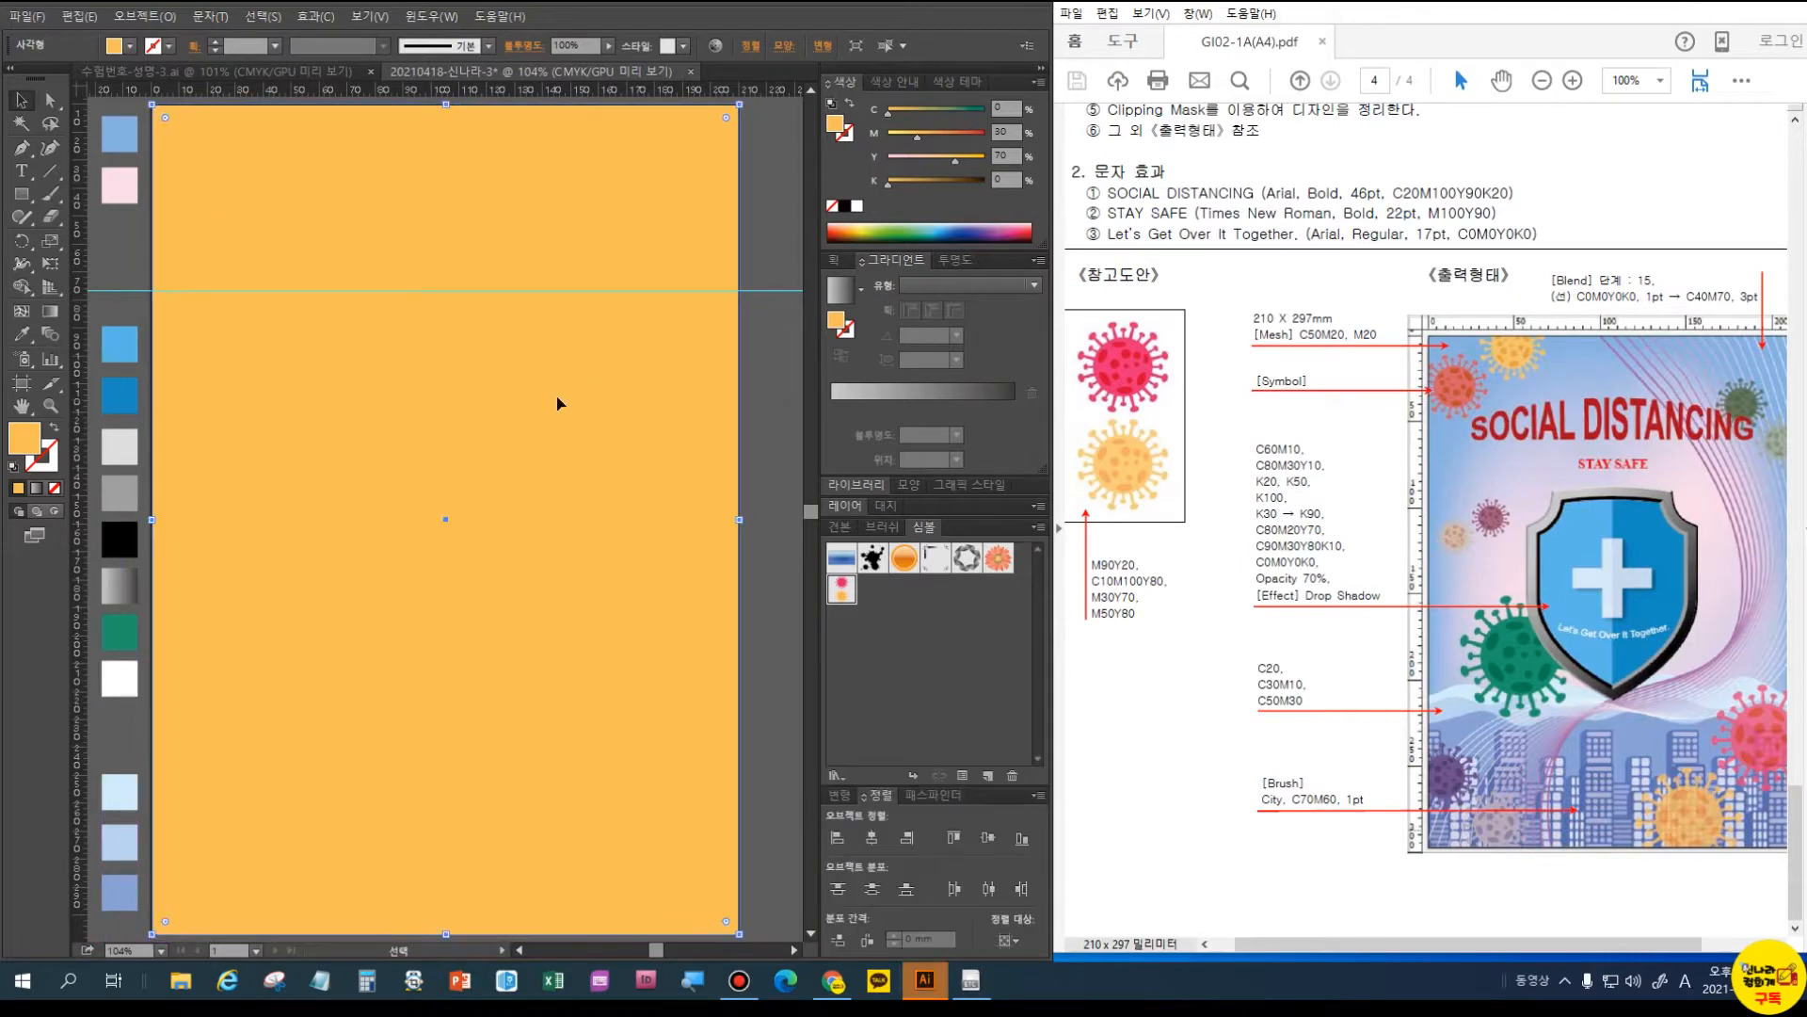
- Align the rectangle vertically to the artboard and fill it with the blue C50 M20 swatch colour
left_click(533, 414)
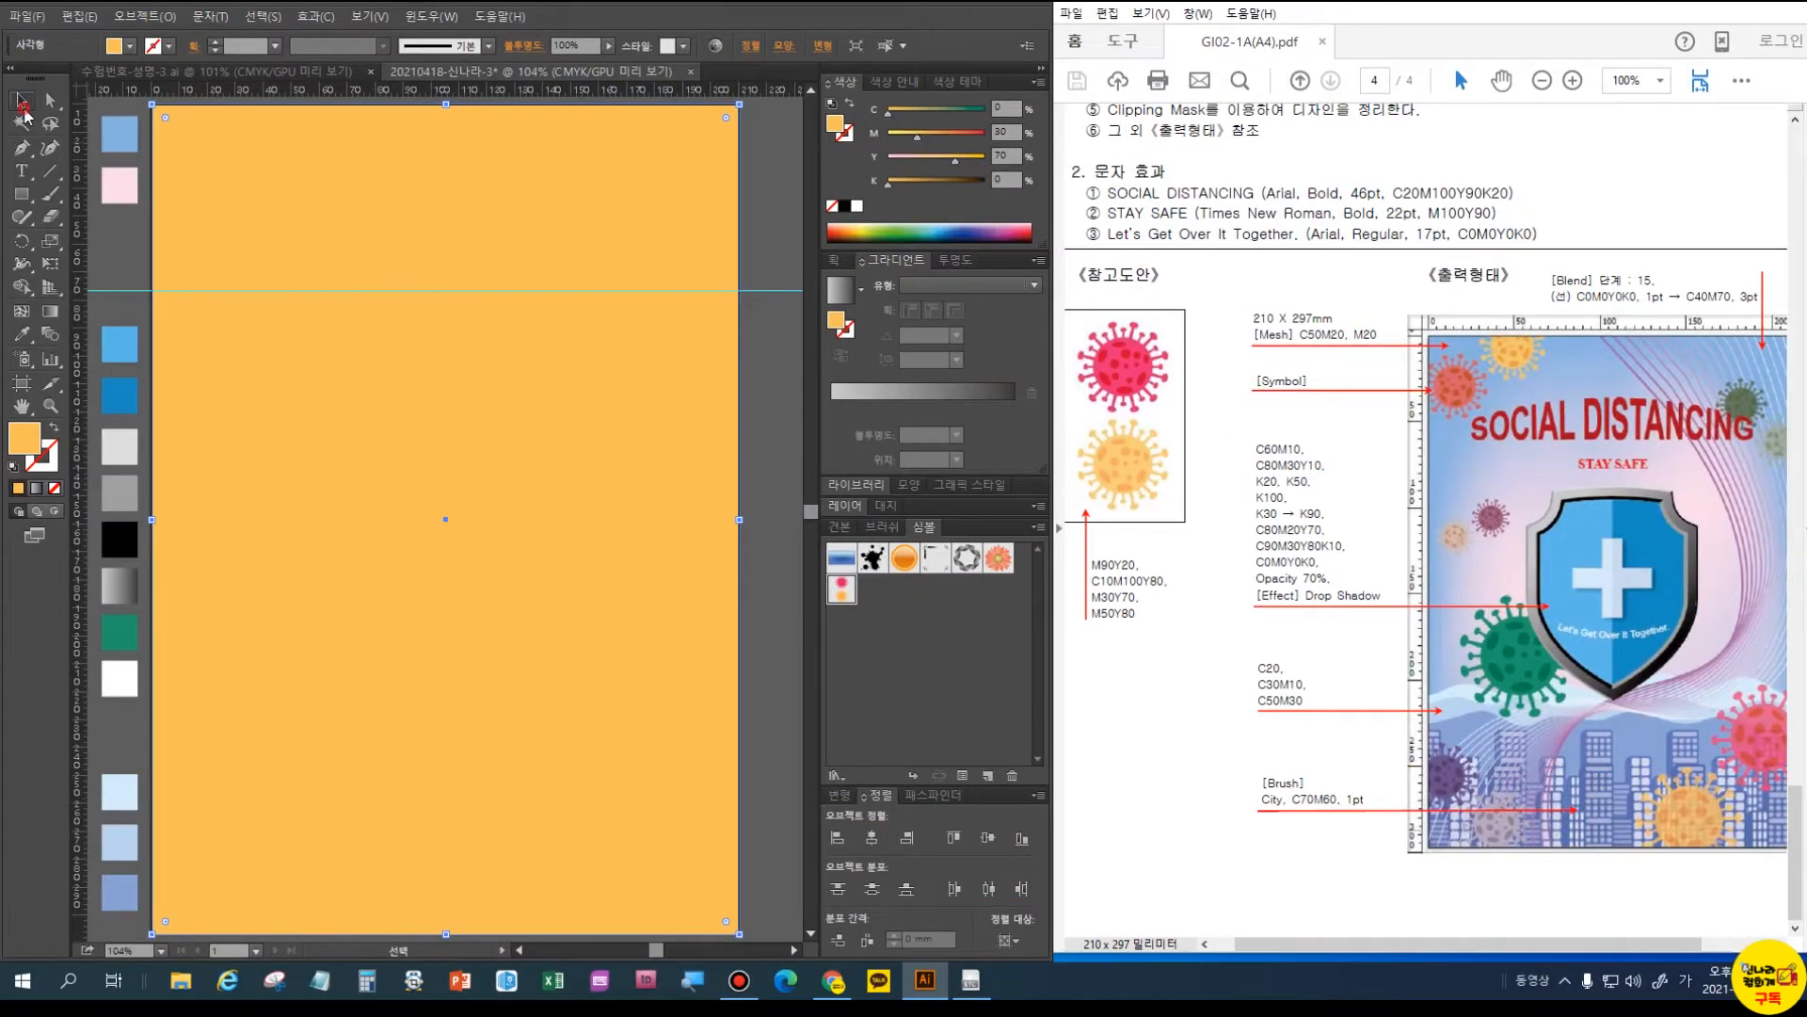
left_click(1001, 938)
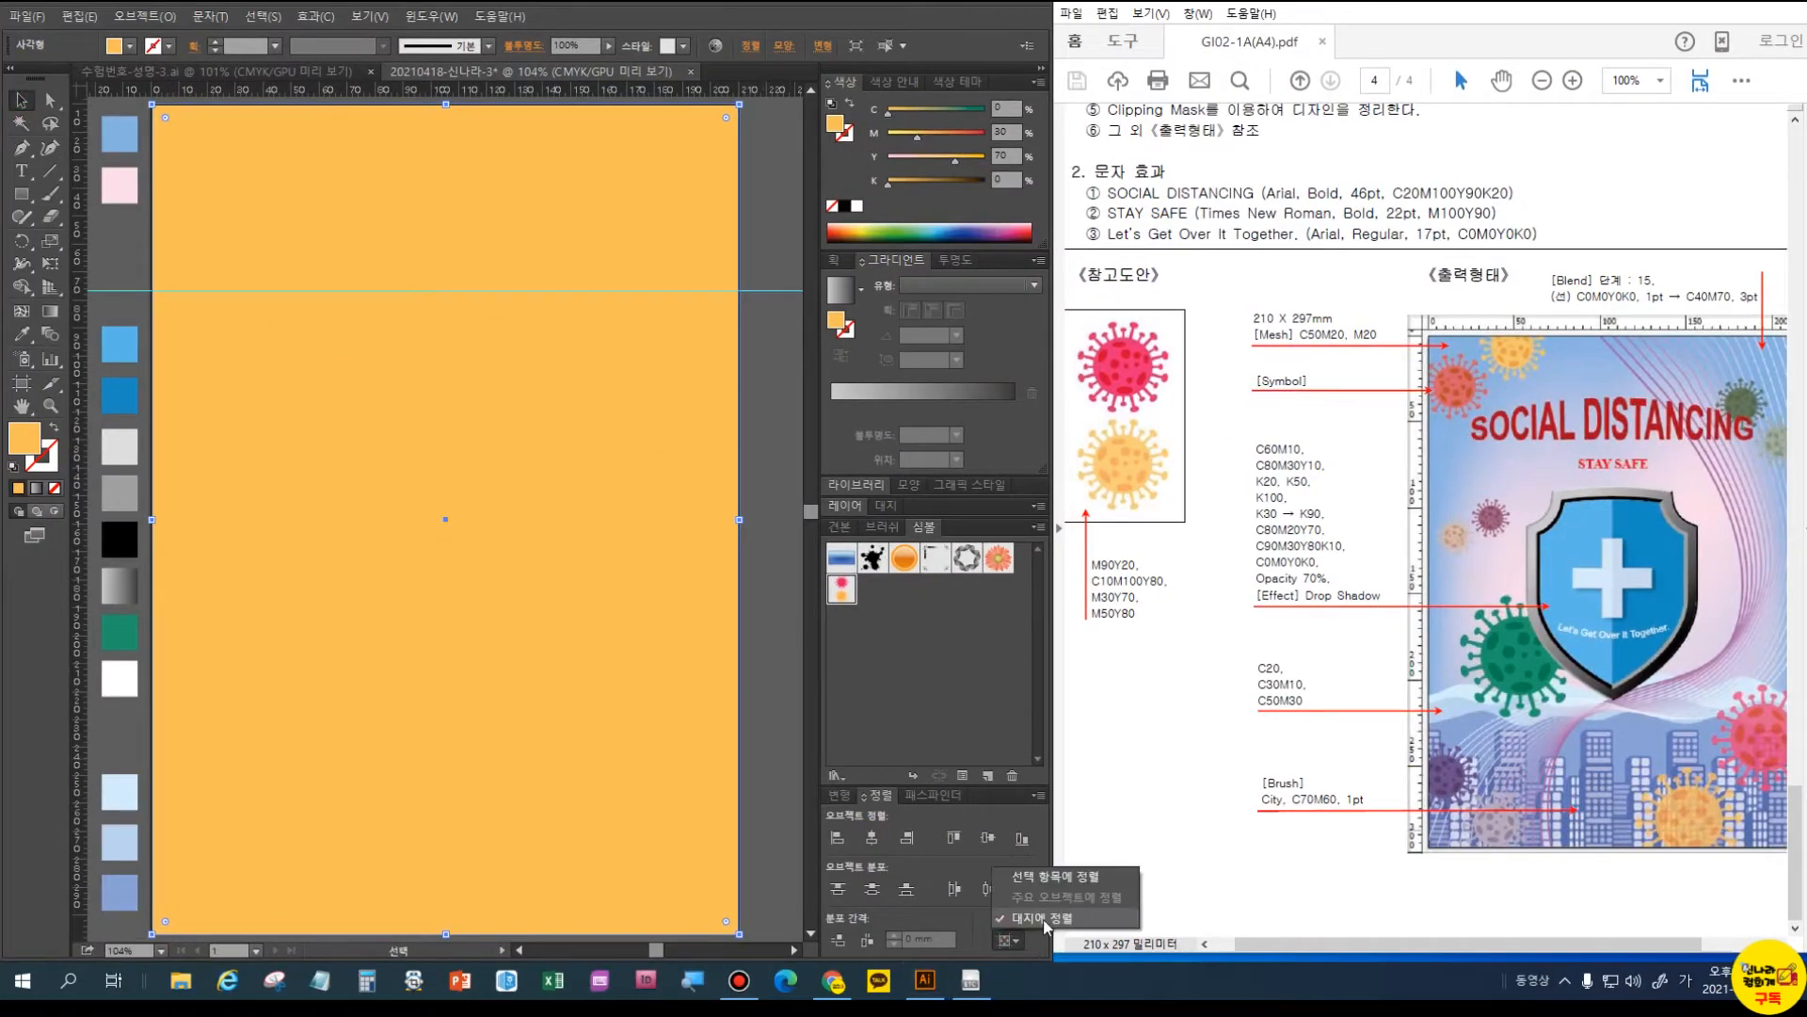
left_click(1045, 921)
left_click(990, 839)
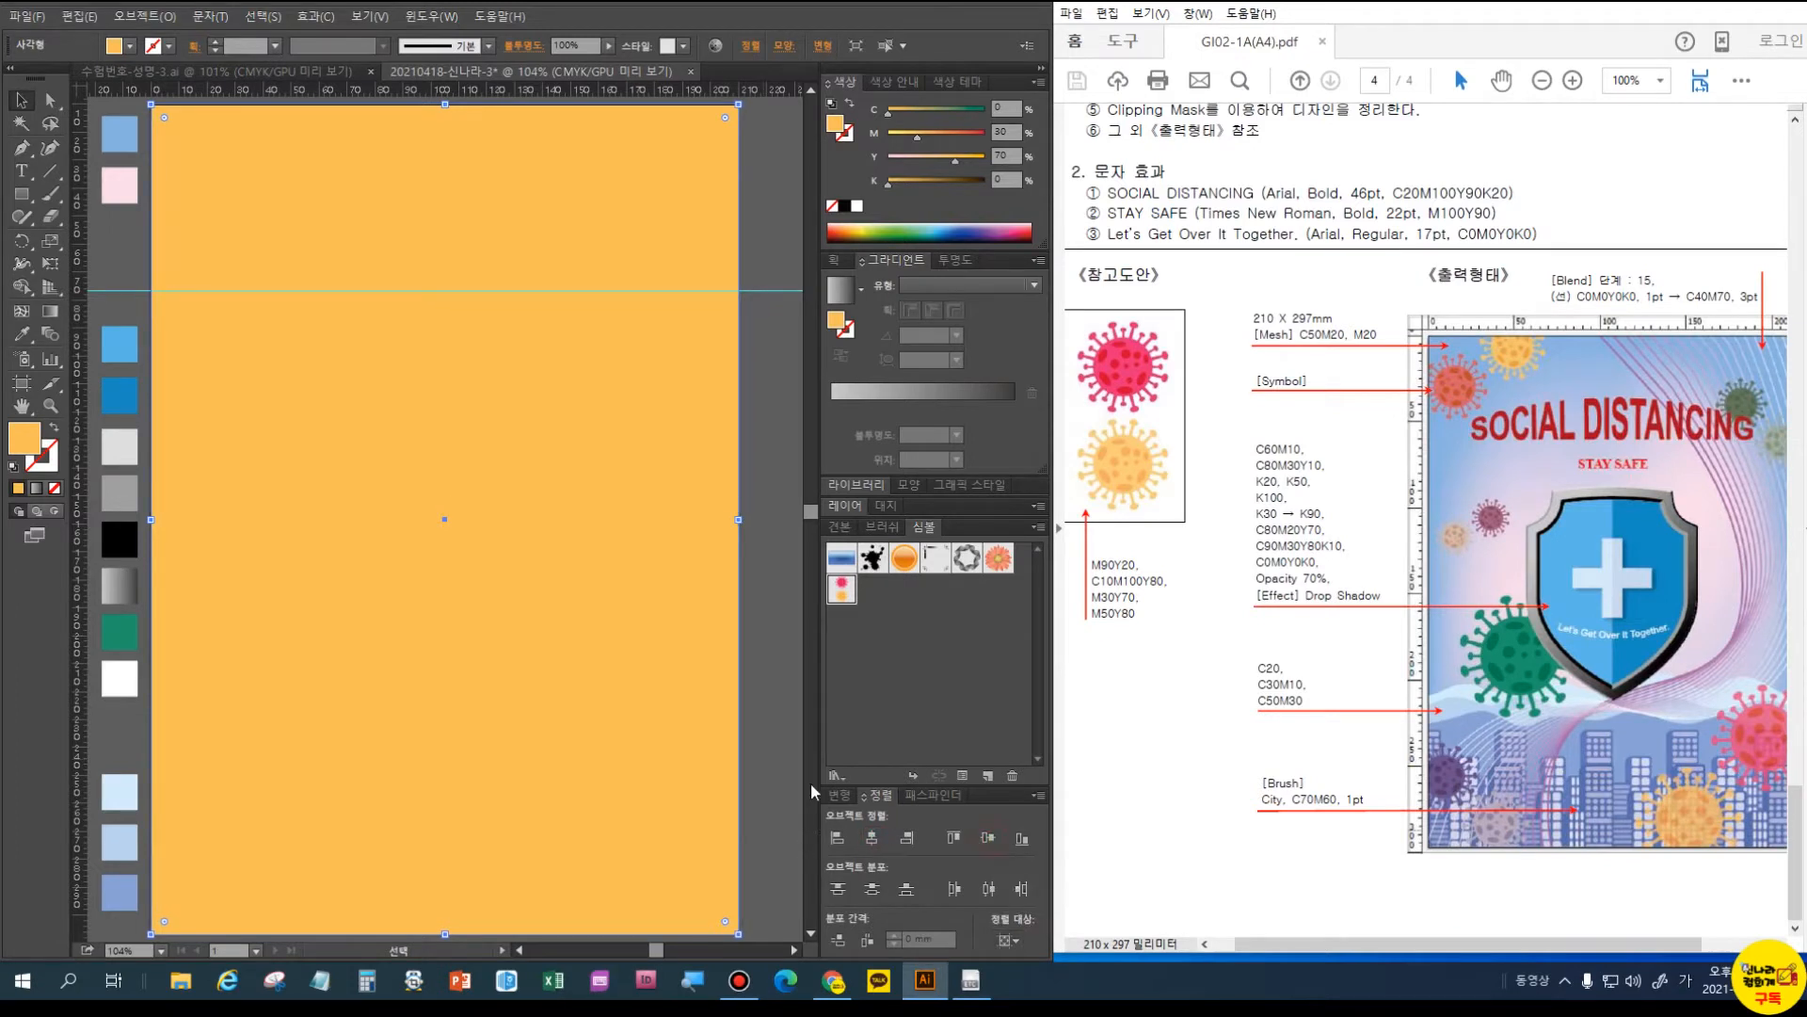
left_click(21, 334)
left_click(117, 124)
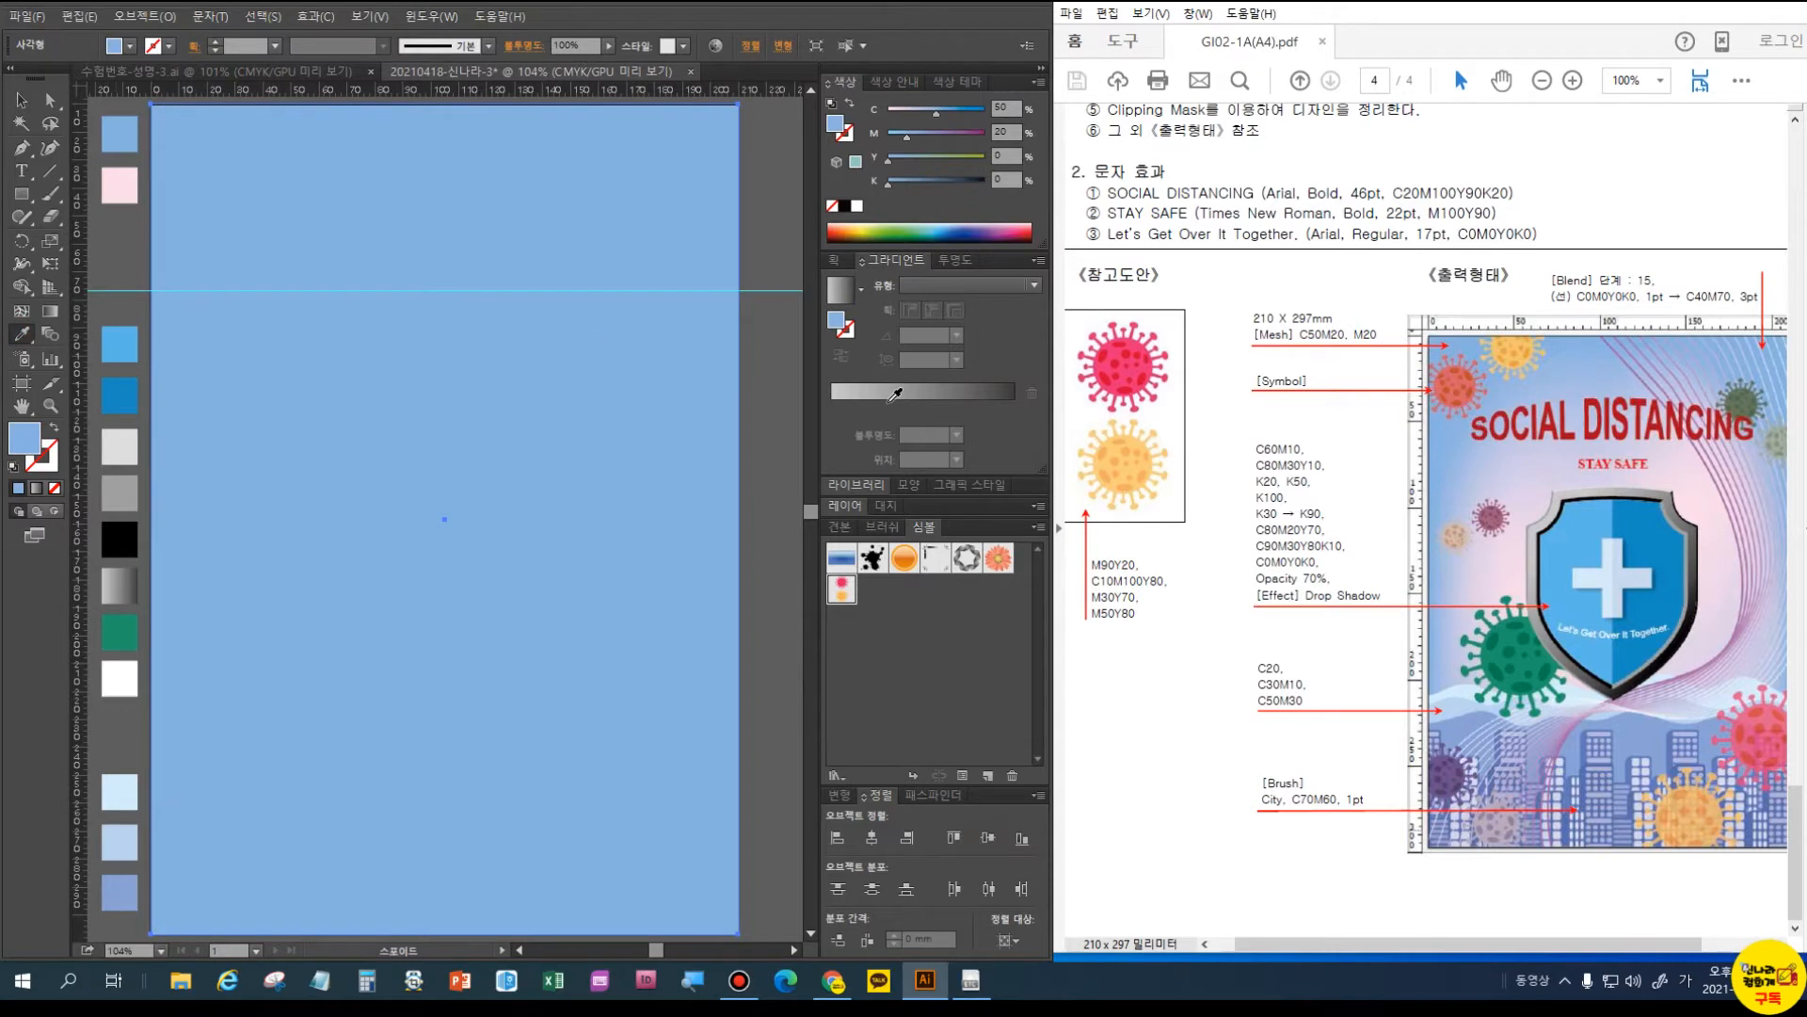
- Add a gradient mesh point to the rectangle at about X 54, Y 74 mm and colour it with the pink M20 swatch
left_click(20, 310)
left_click(25, 101)
key("u")
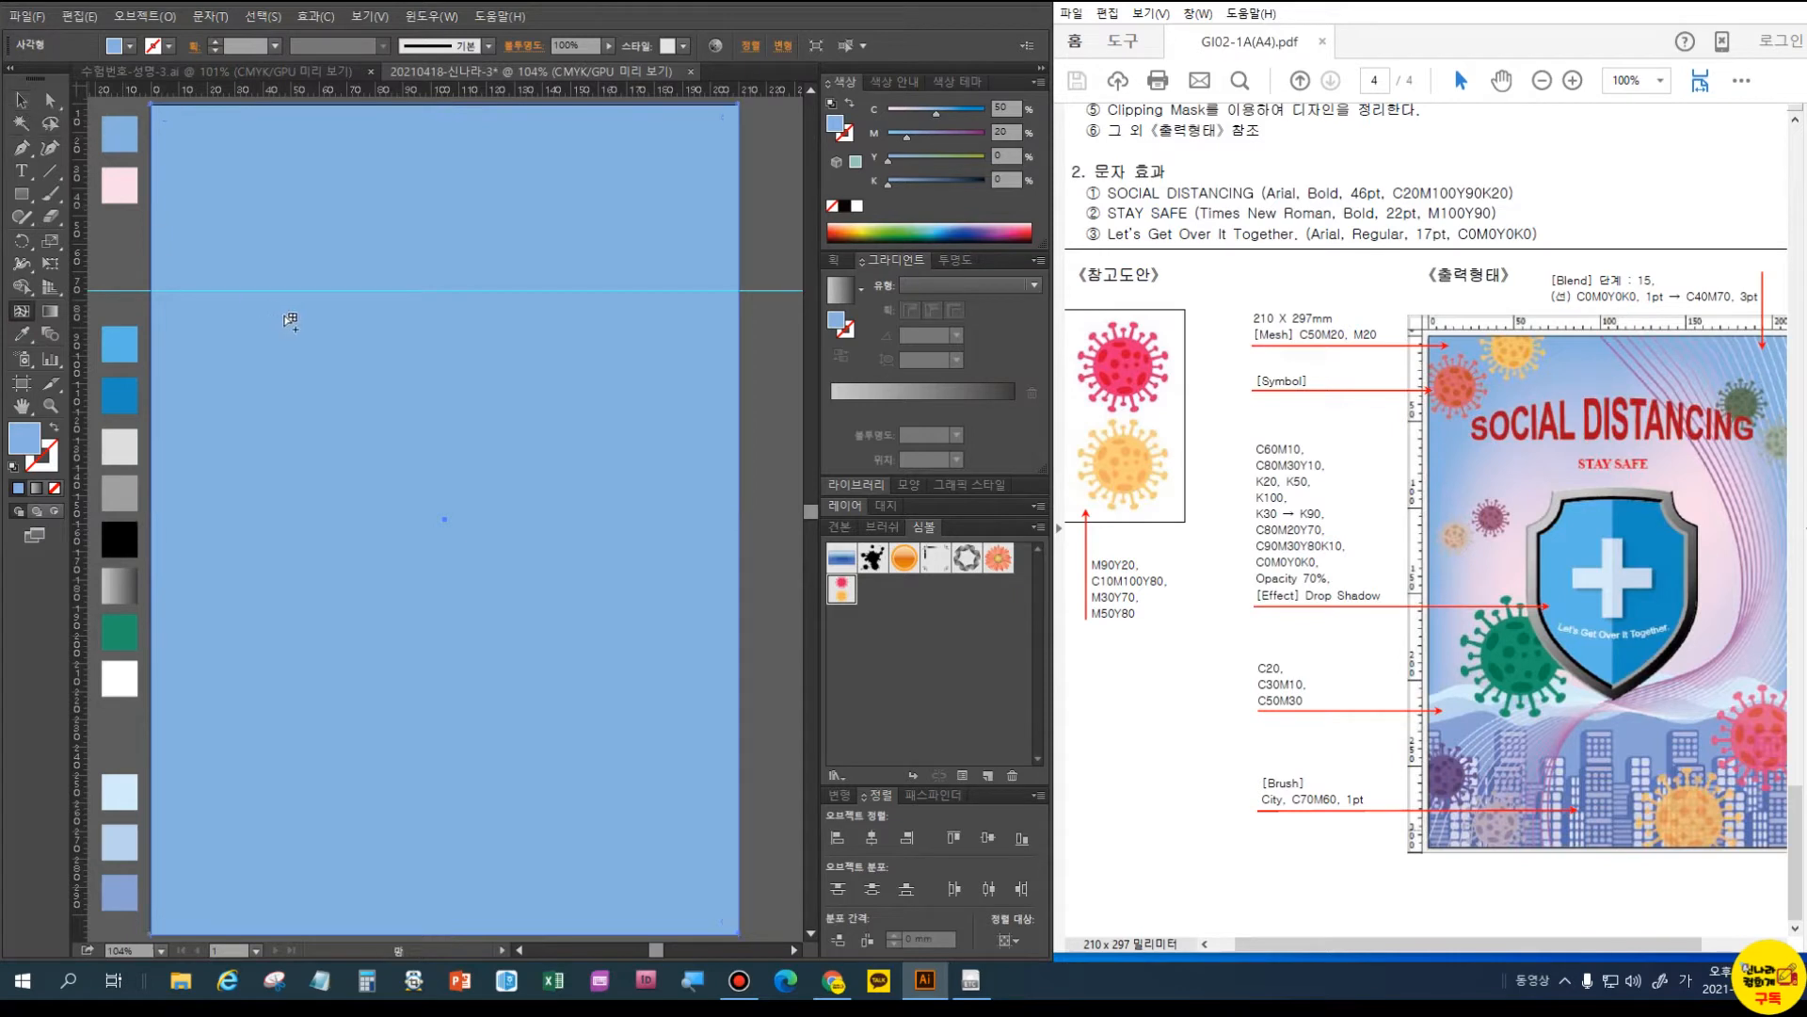
left_click(302, 310)
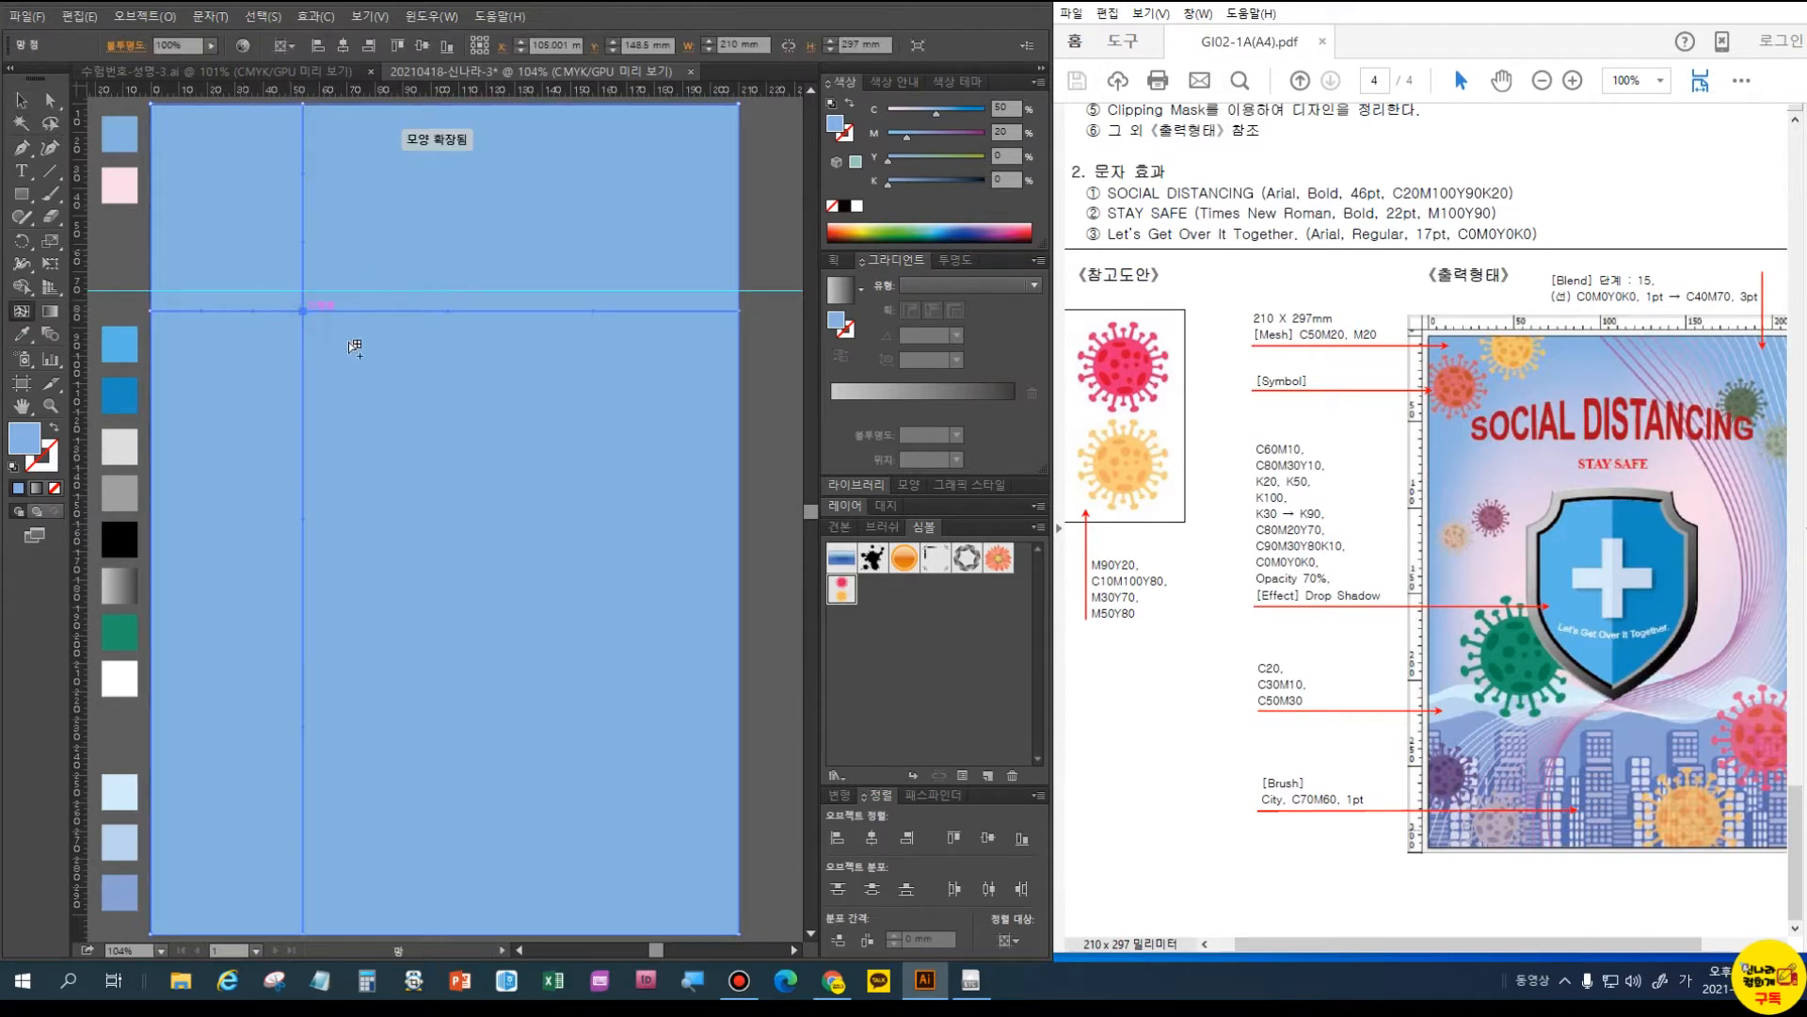
left_click(23, 333)
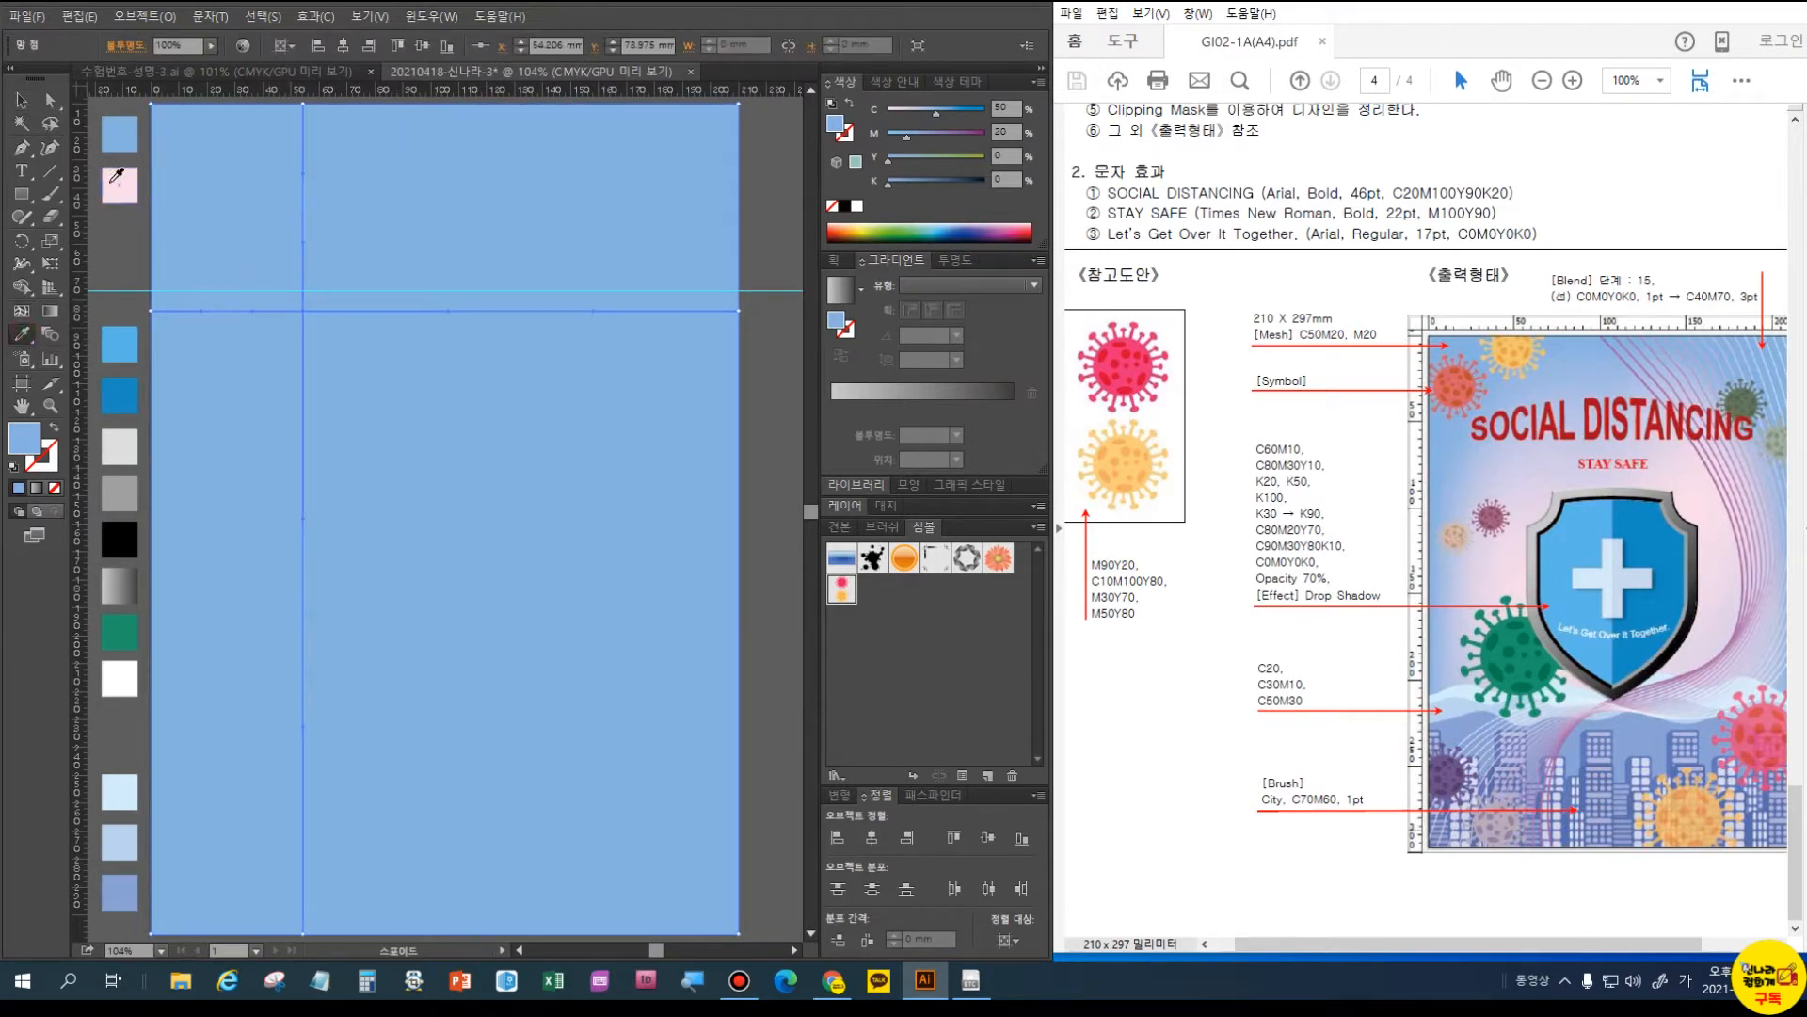
left_click(119, 186)
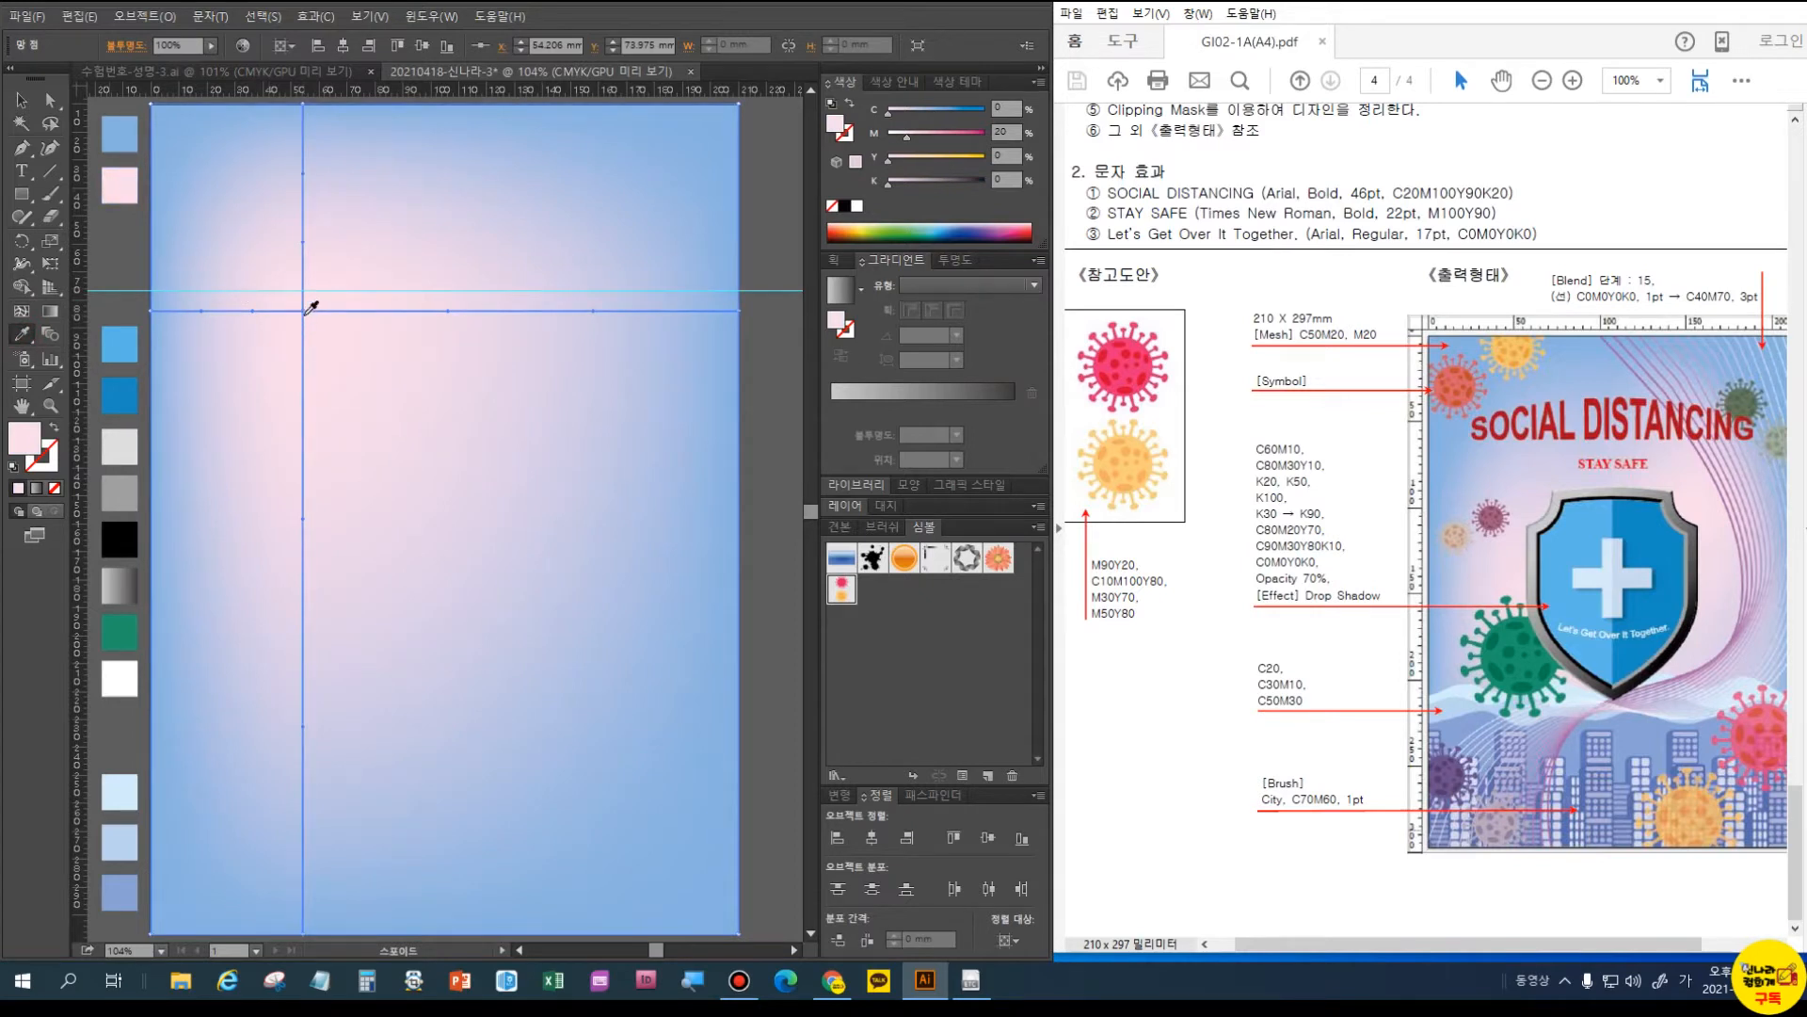
- Add mesh points at about X 142, Y 74 mm and along a second row at about Y 172 mm on both vertical mesh lines
left_click(22, 310)
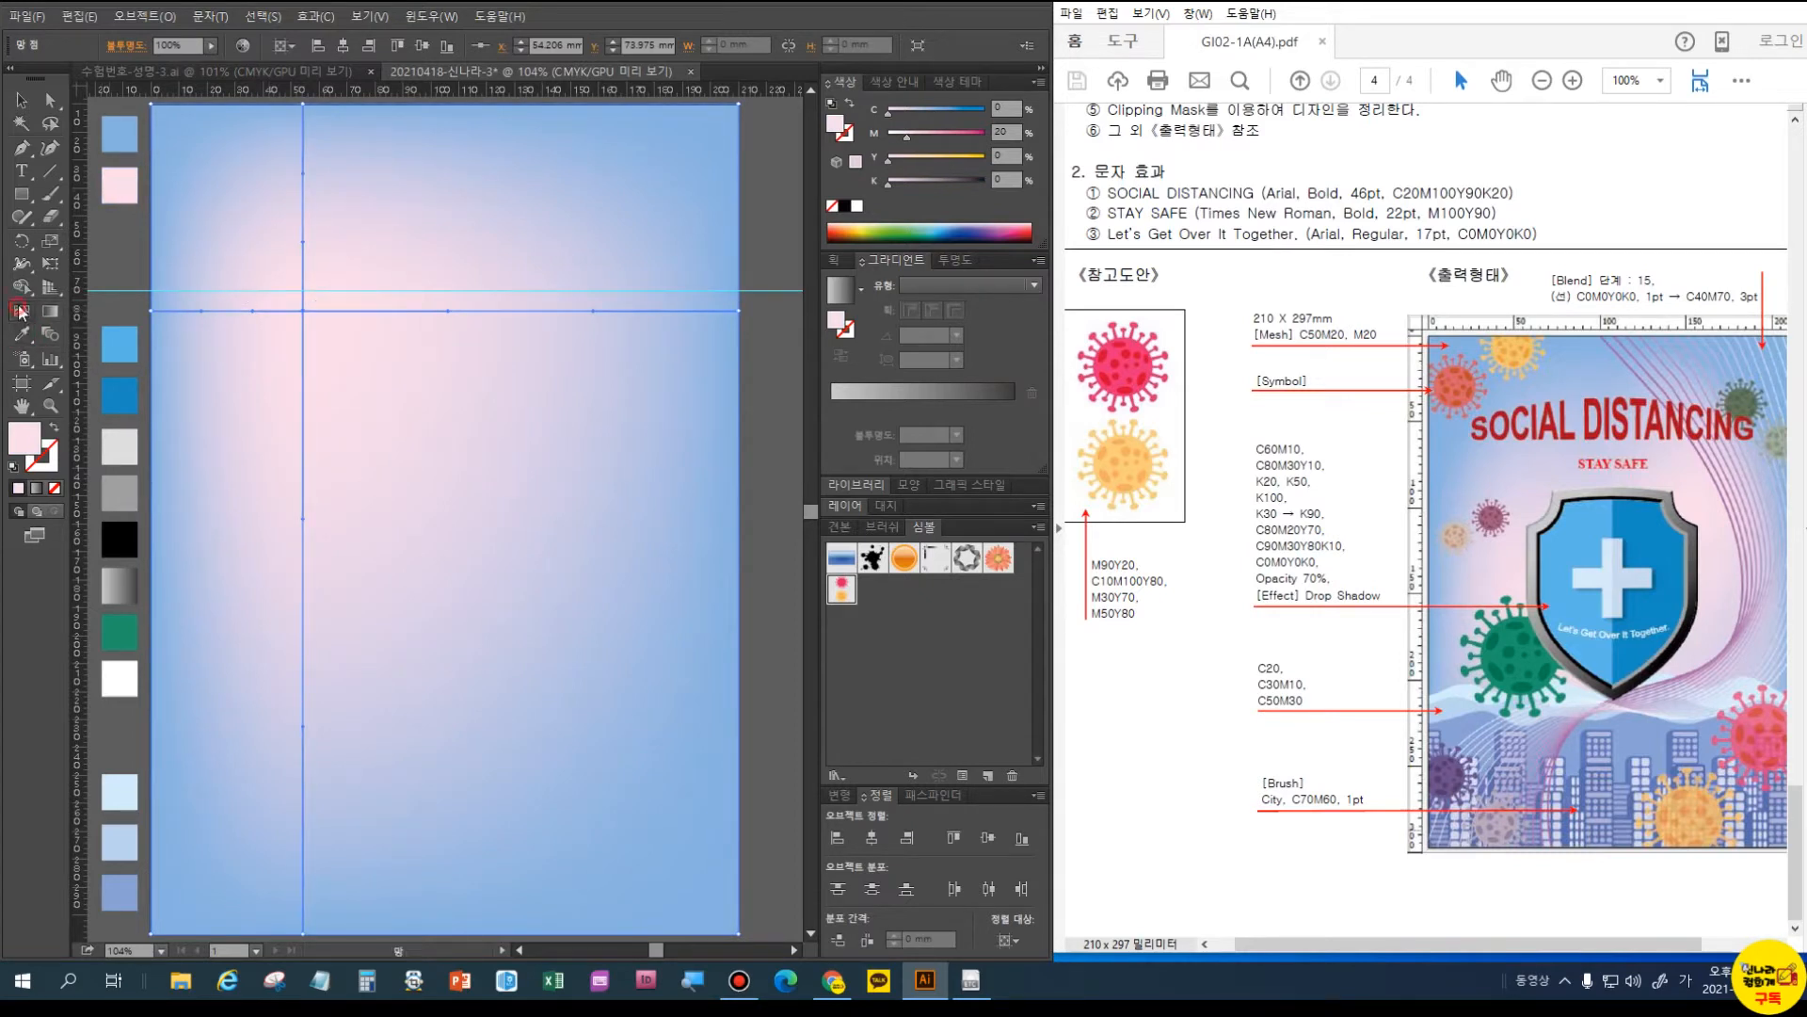
left_click(548, 311)
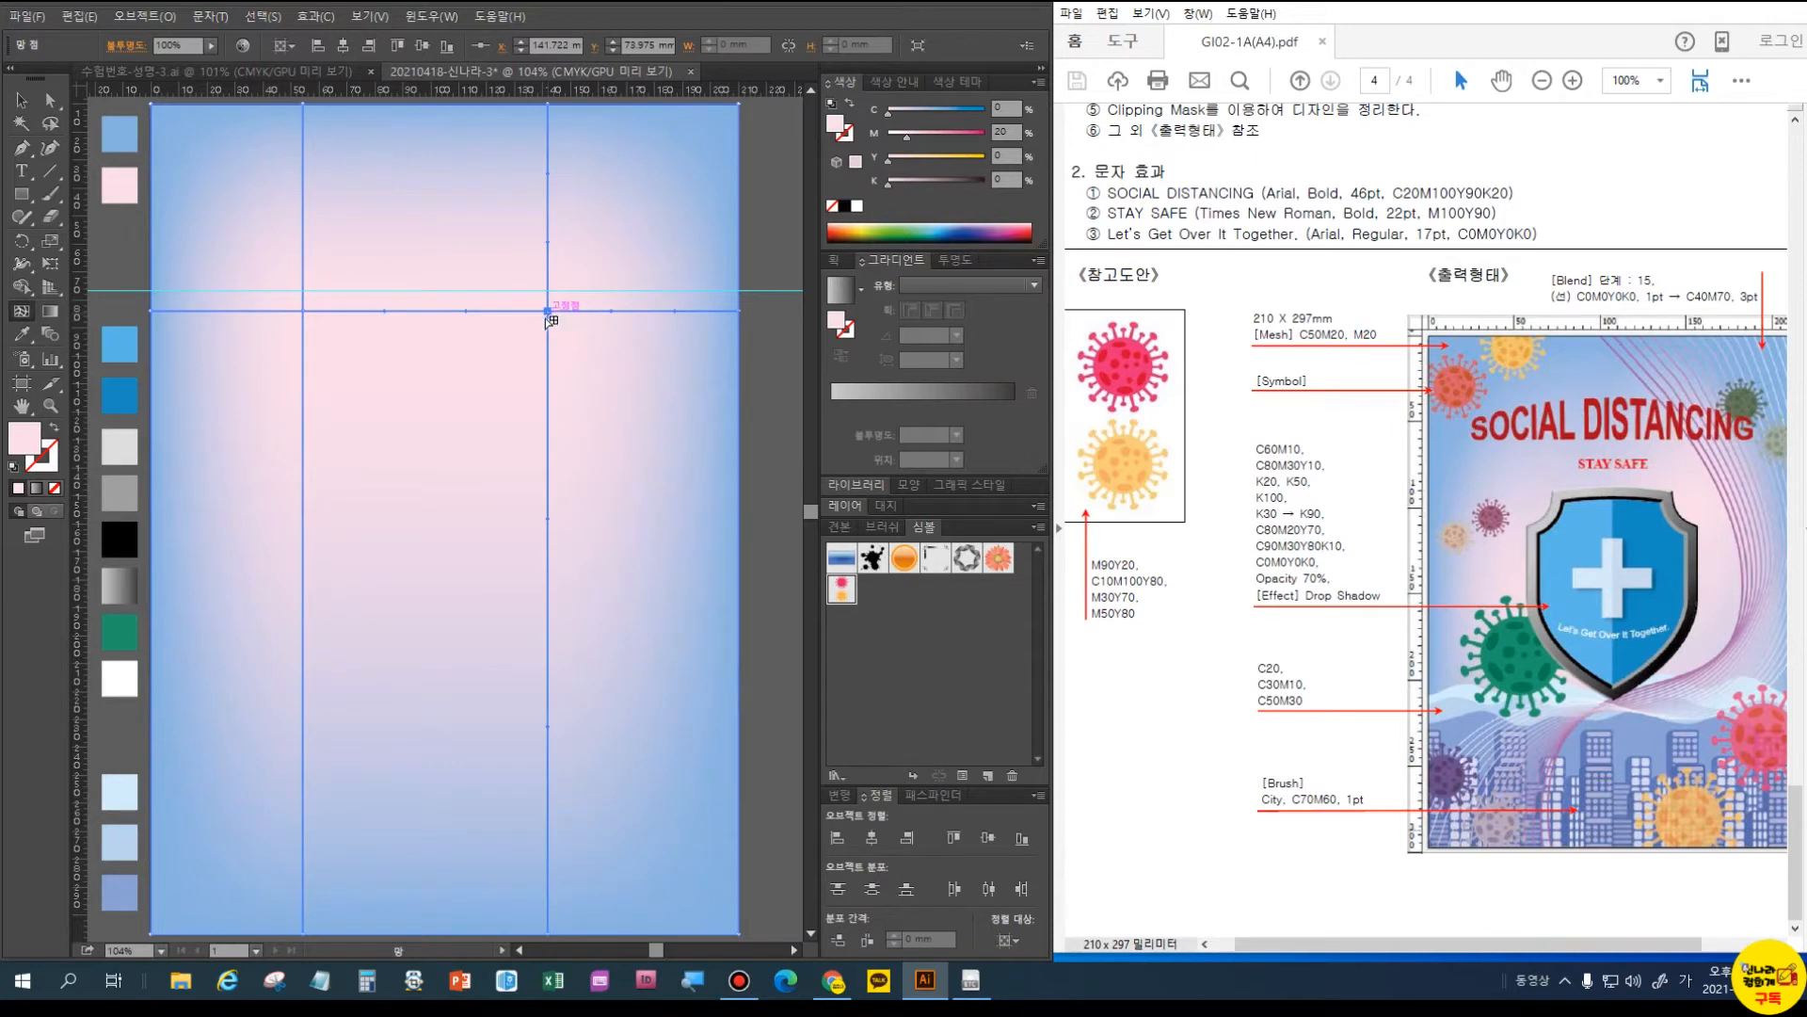
left_click(302, 583)
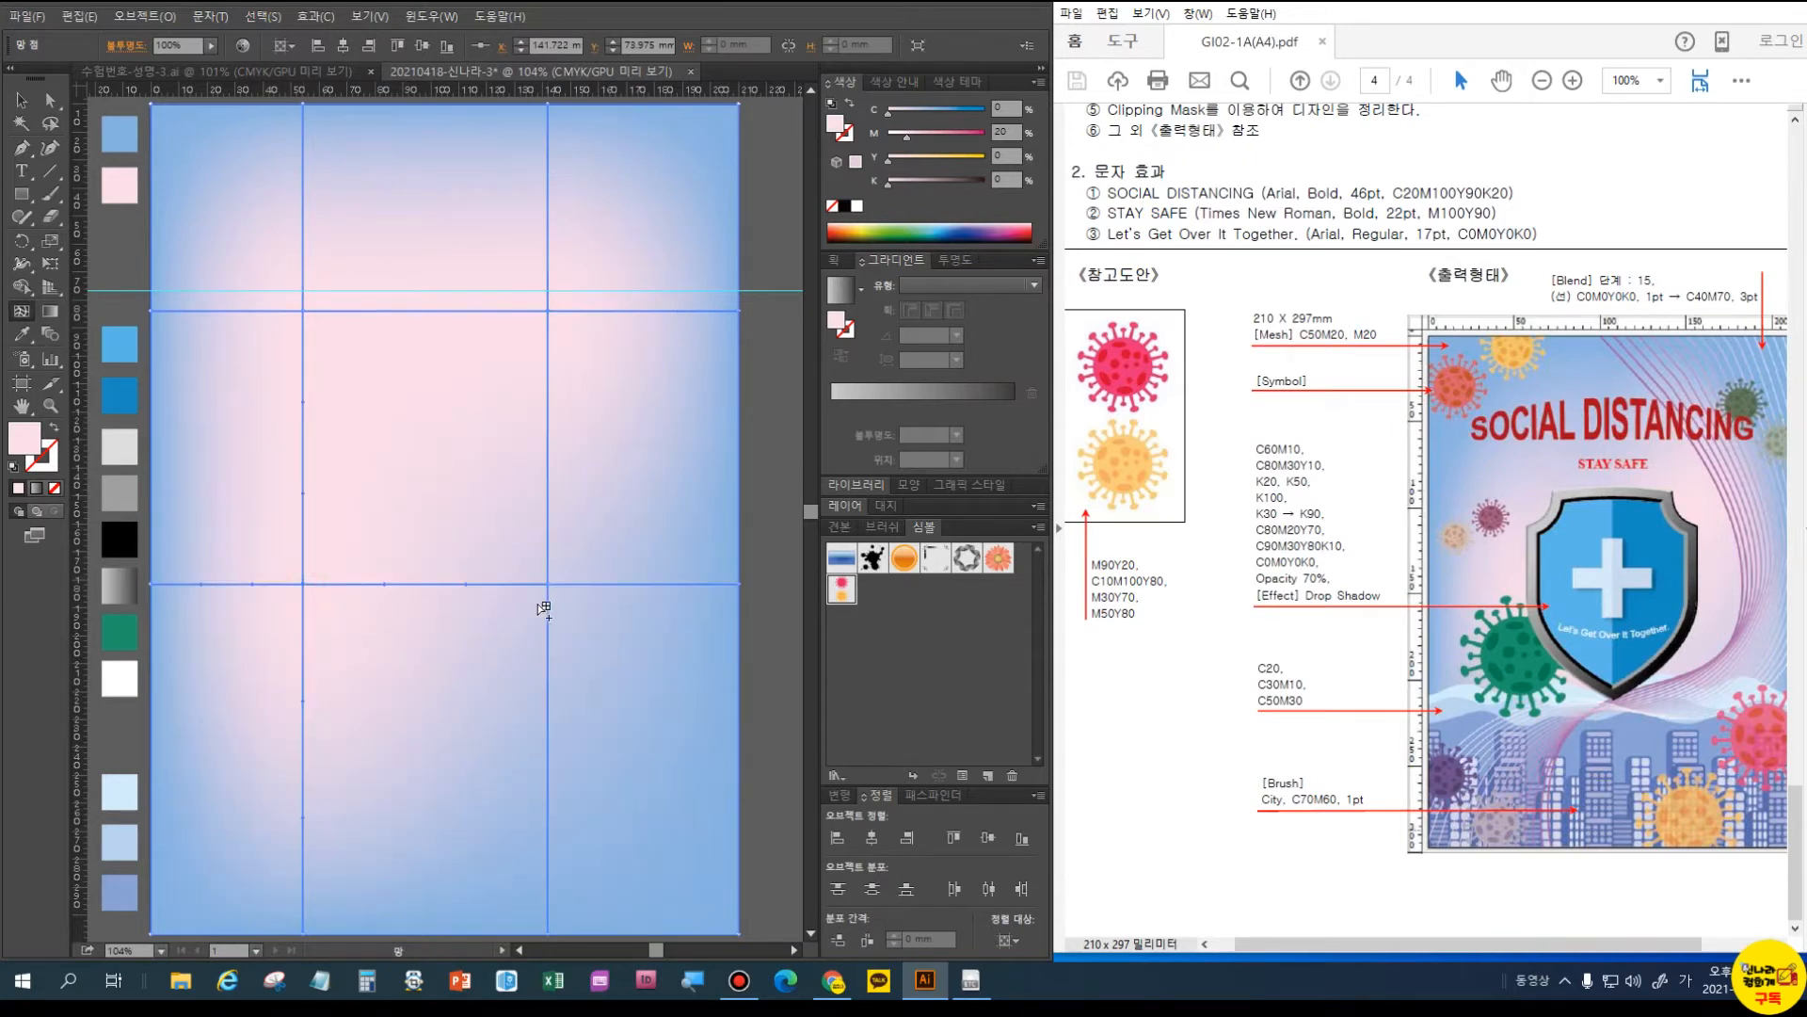
left_click(548, 583)
- Recolour the lower-right inner mesh point with the pink M20 swatch colour
key("v")
left_click(51, 99)
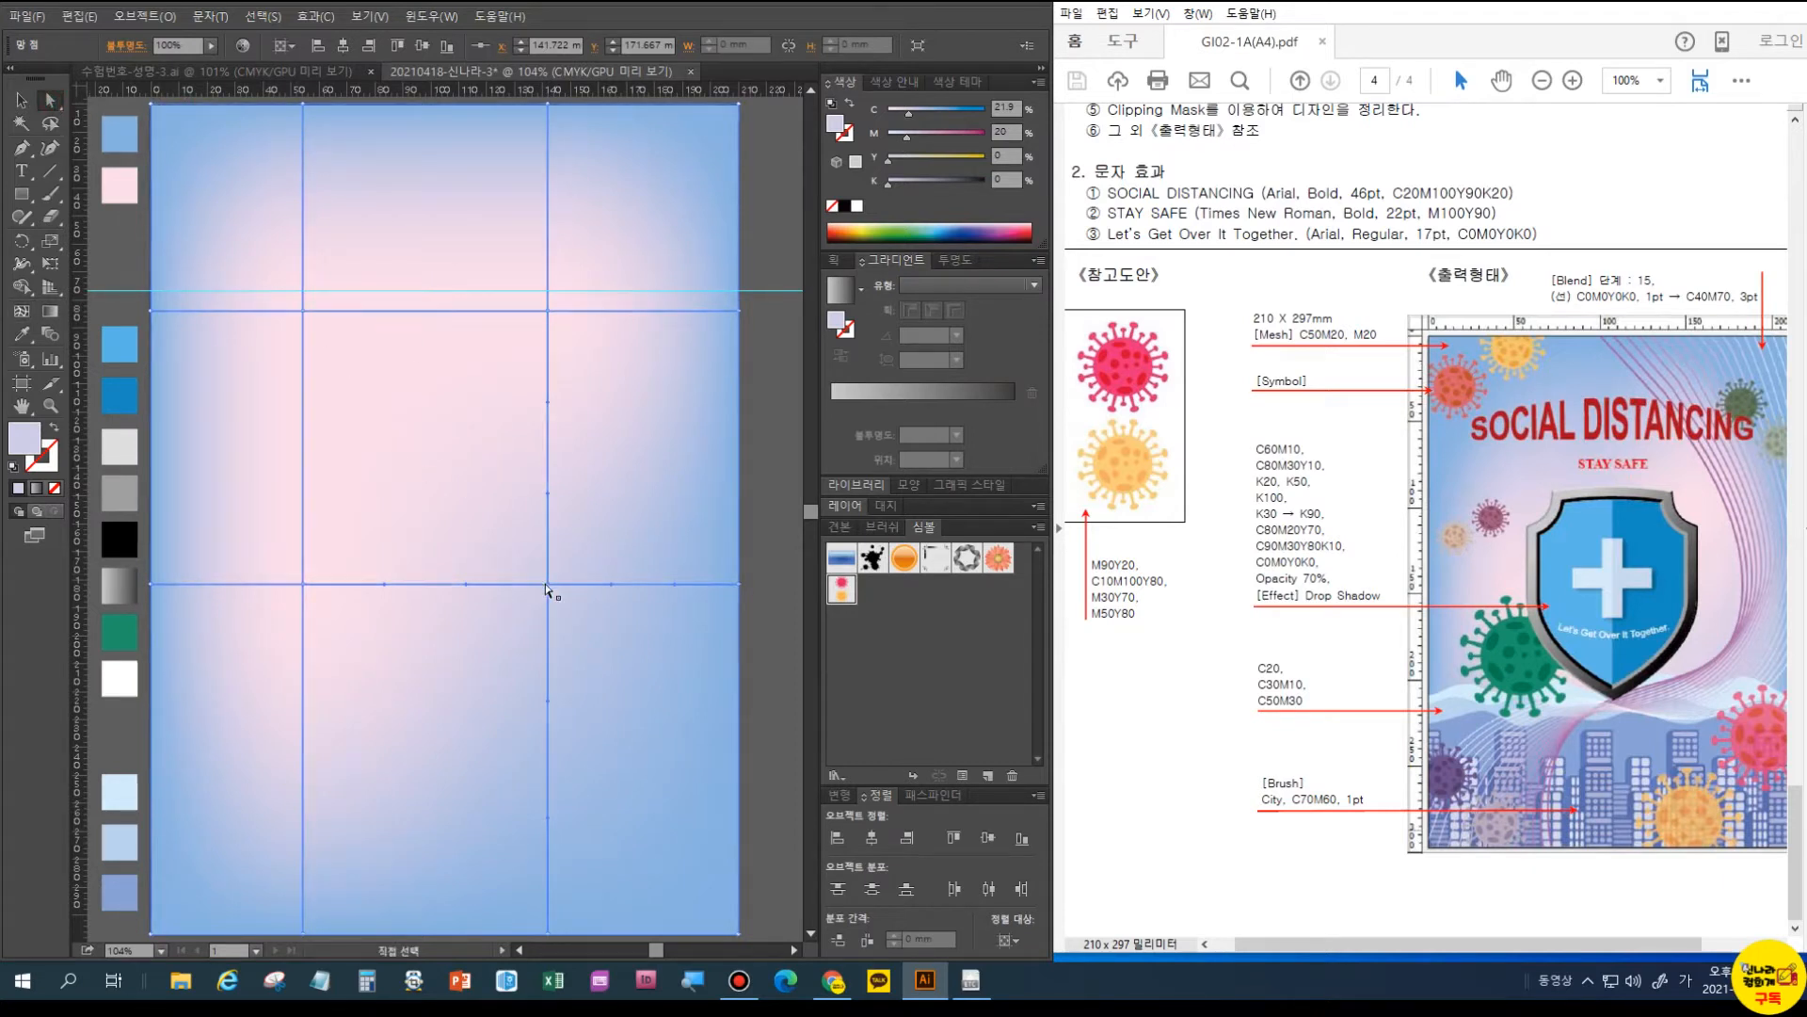
left_click(22, 335)
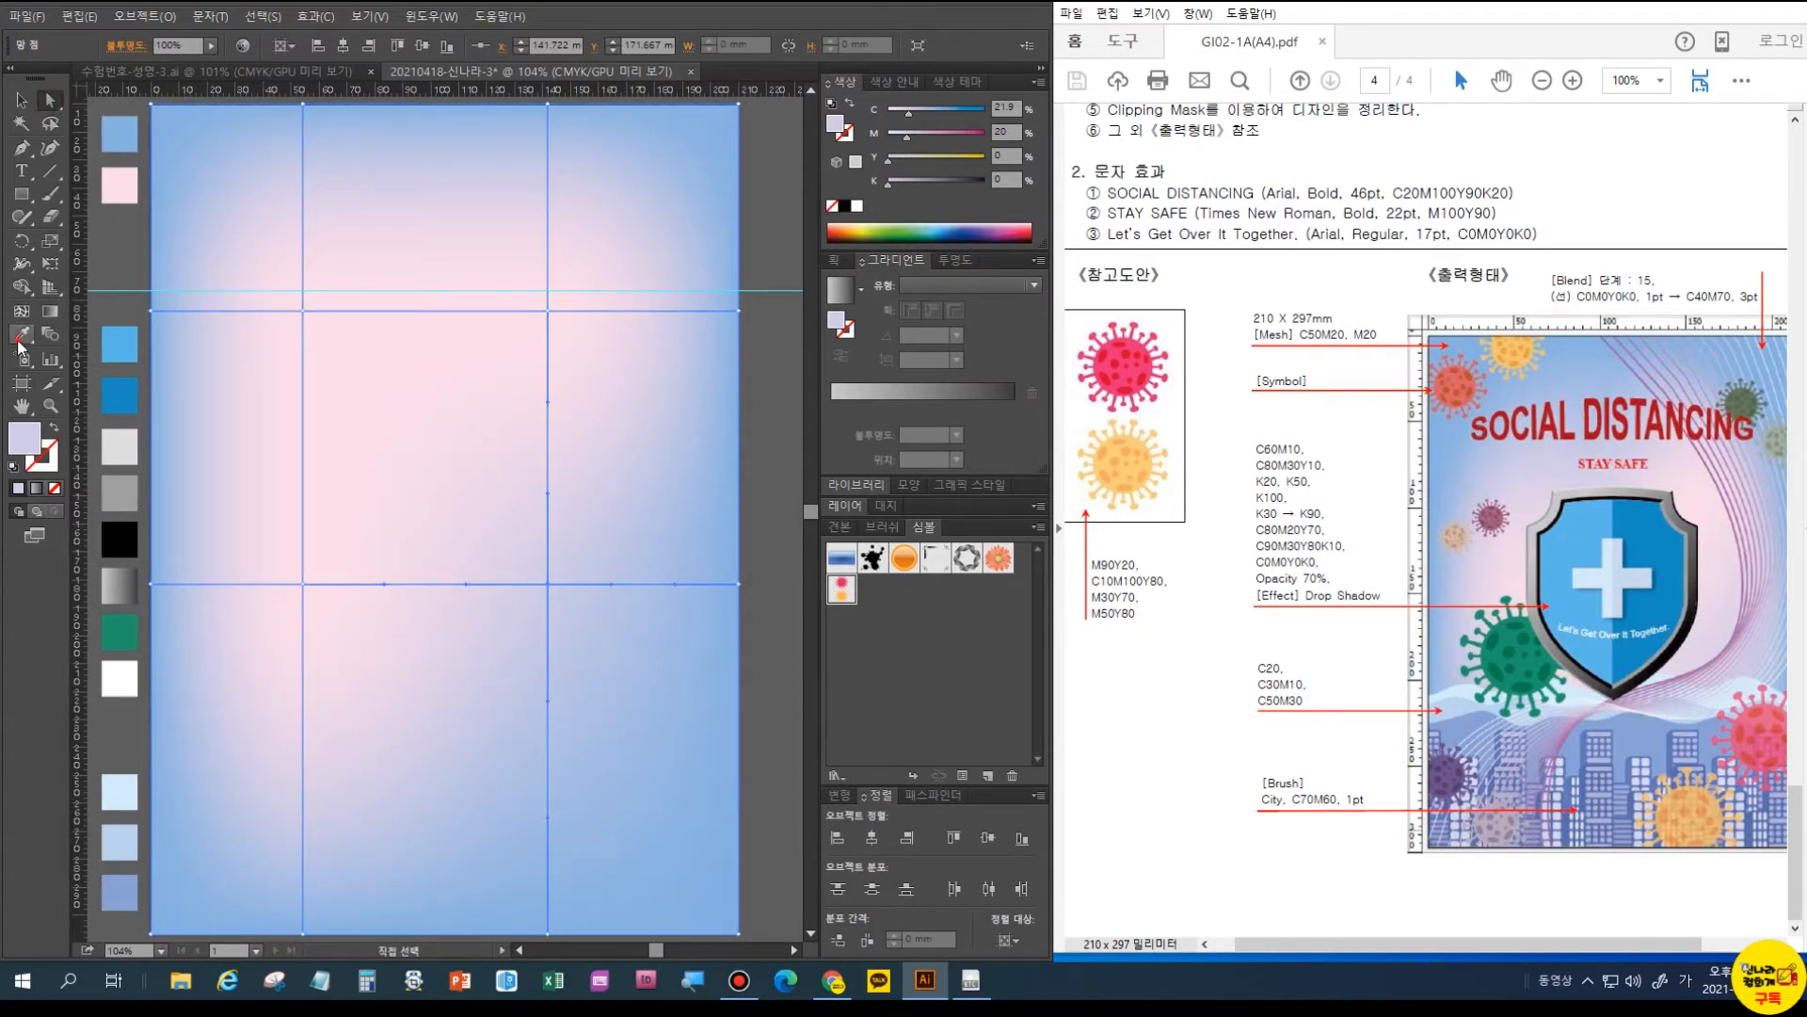
left_click(132, 193)
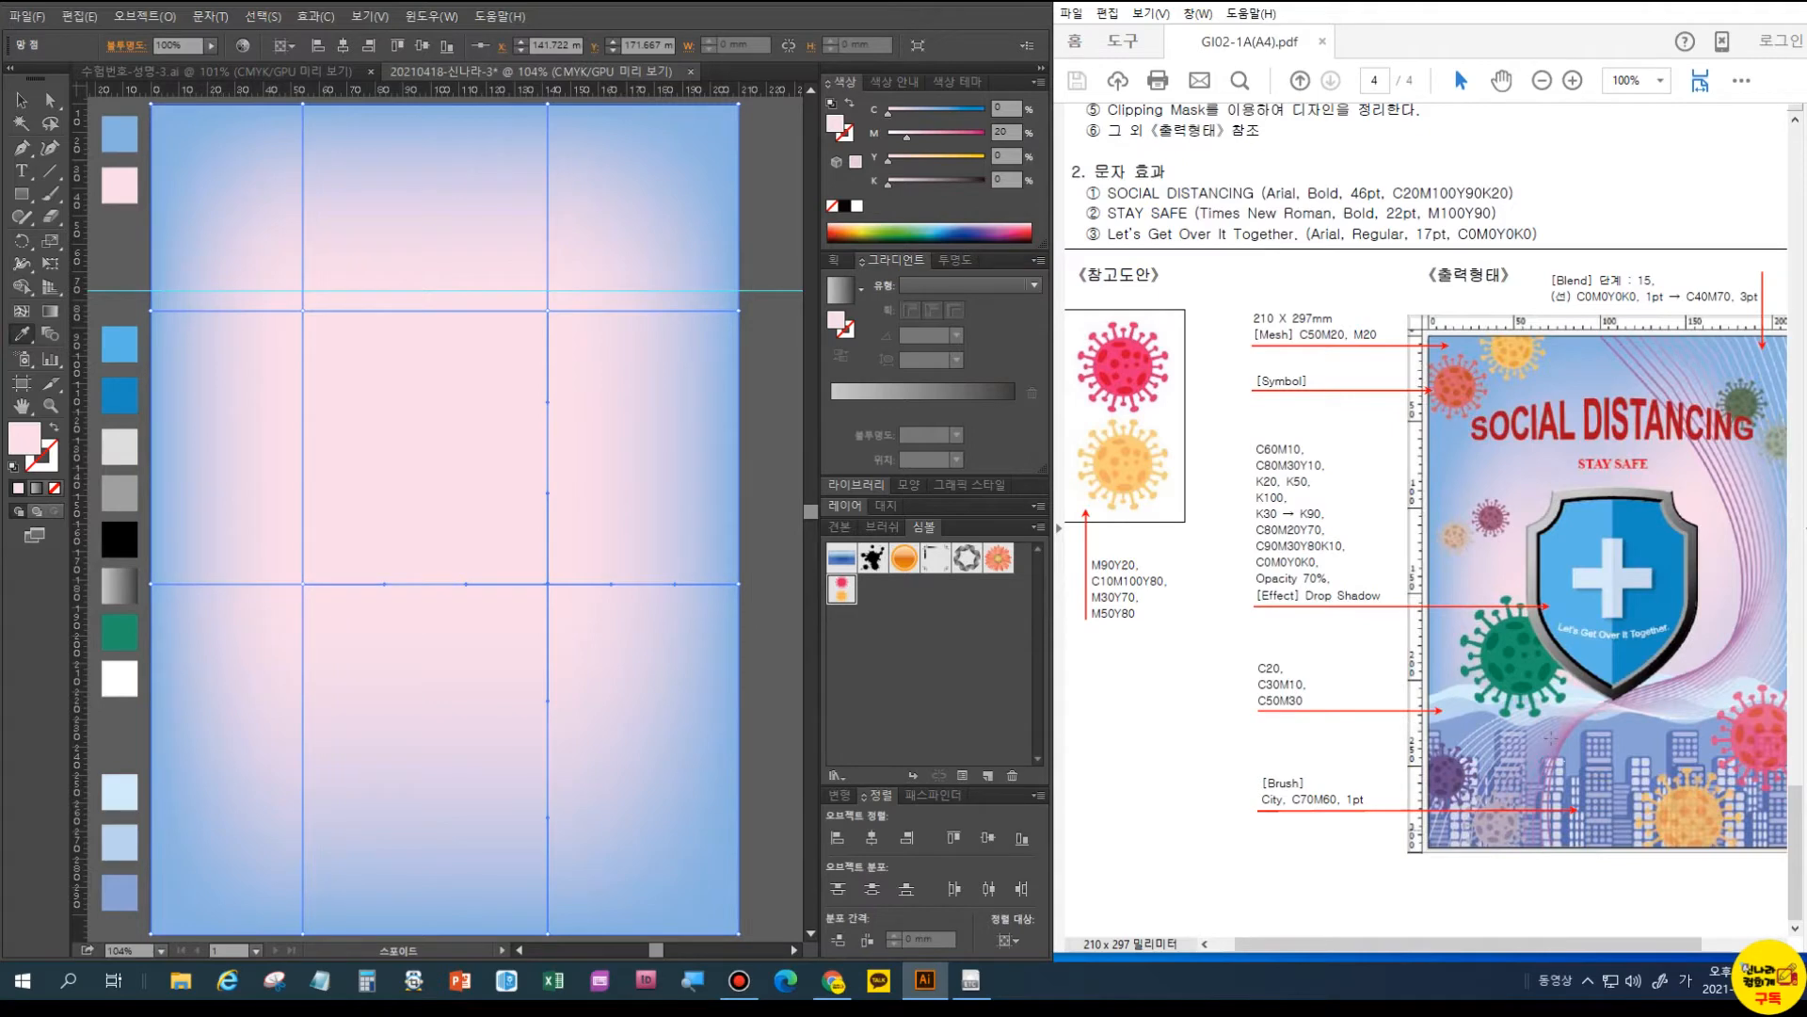
- Add a horizontal guide about two-thirds of the way down the artboard for the top of the wave area
scroll(1552, 744, "up", 1)
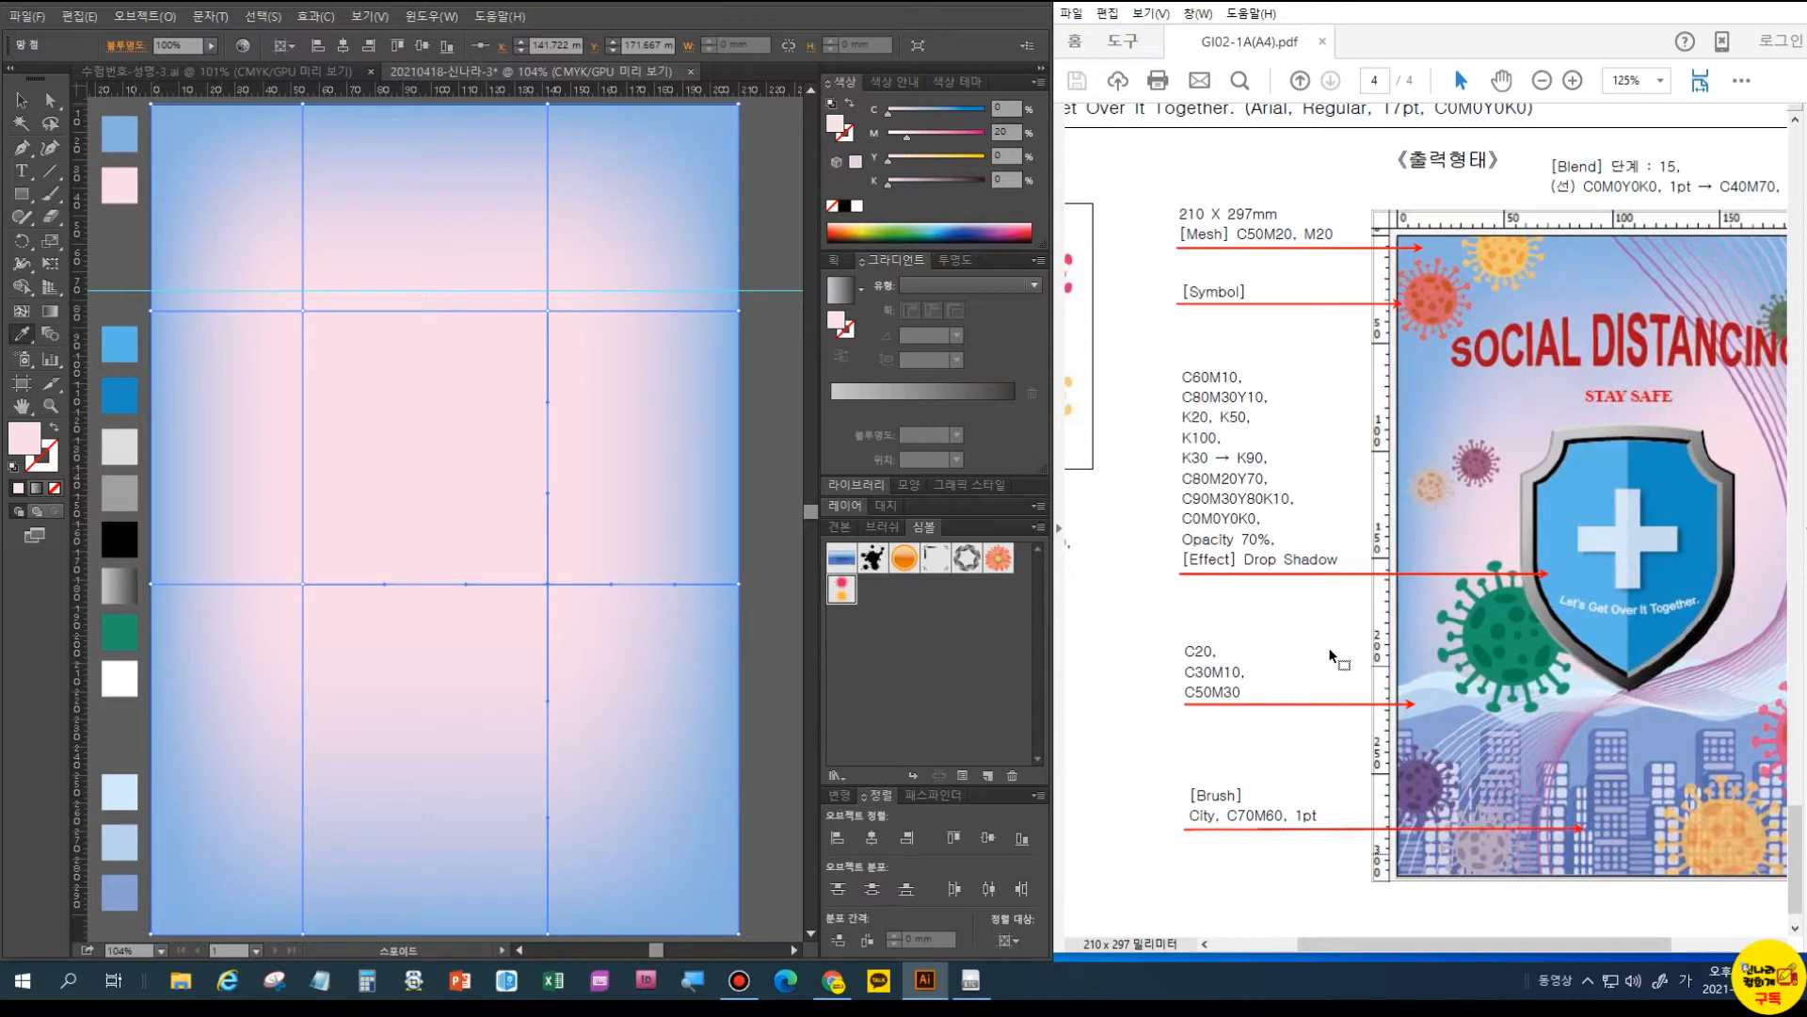
key("a")
left_click_drag(174, 94, 174, 310)
left_click_drag(161, 675, 185, 641)
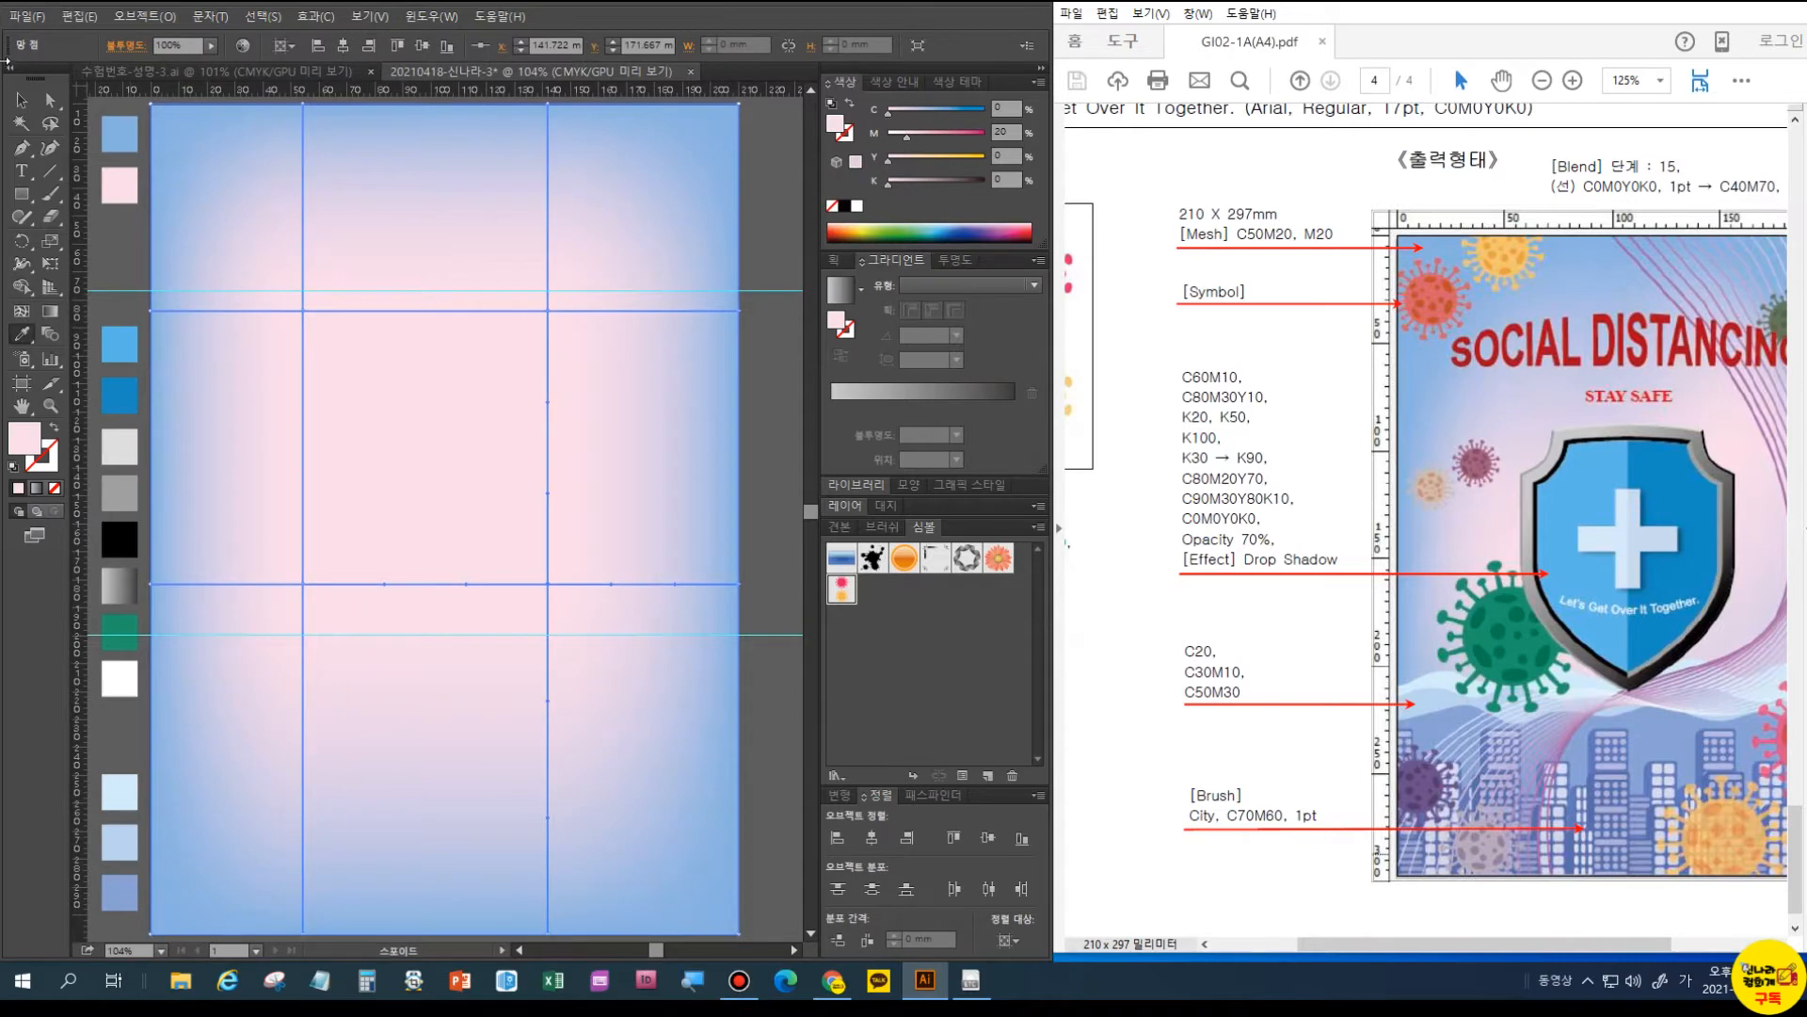
- Lock the mesh background rectangle
left_click(19, 100)
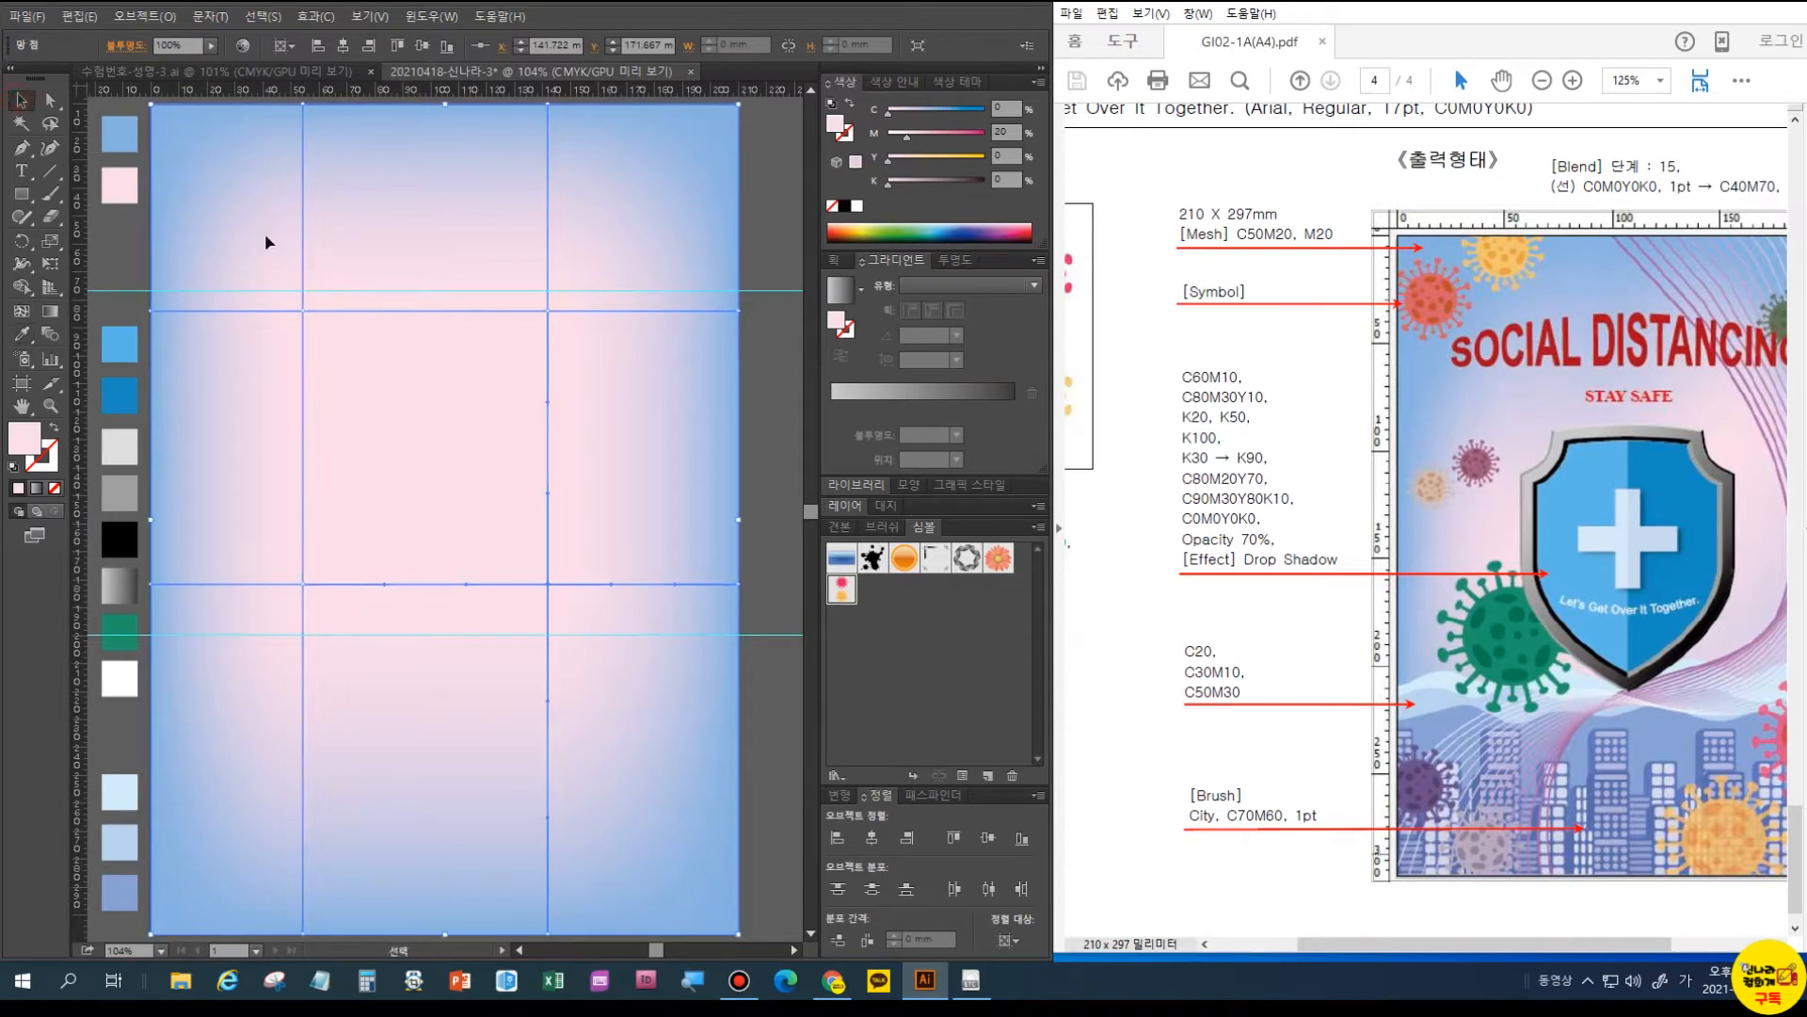
left_click(134, 19)
mouse_move(183, 129)
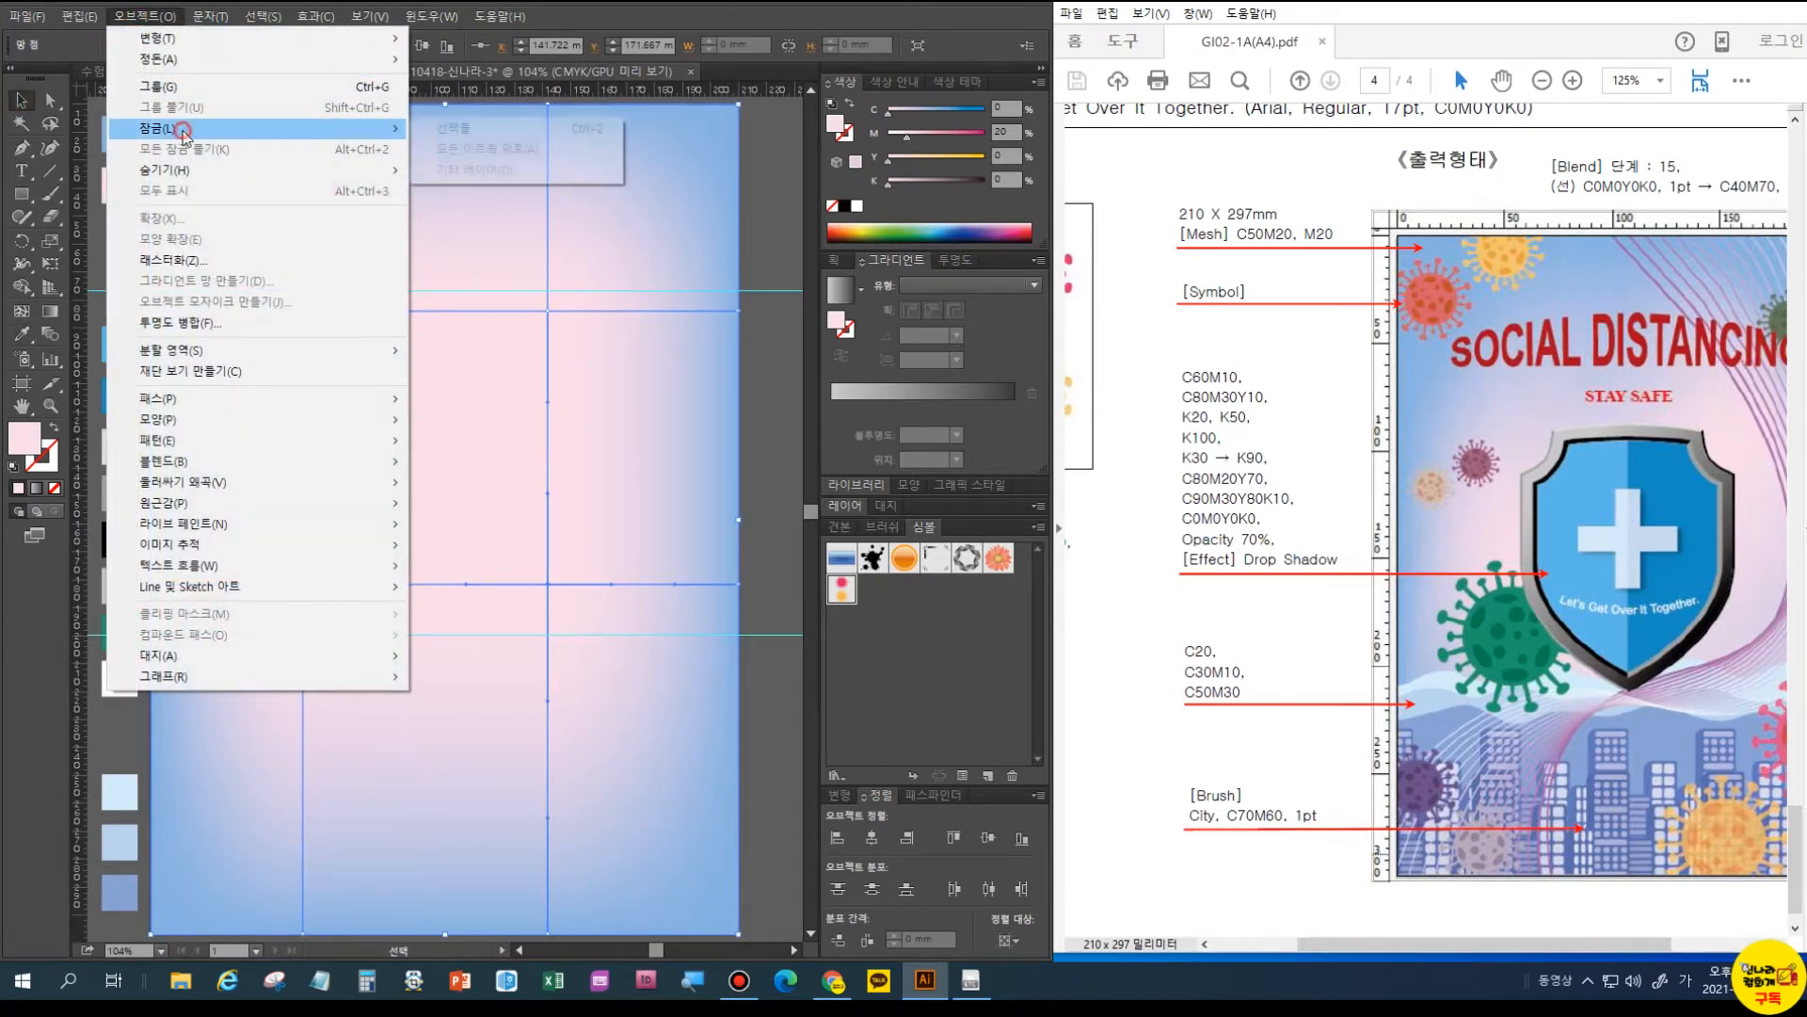
left_click(495, 151)
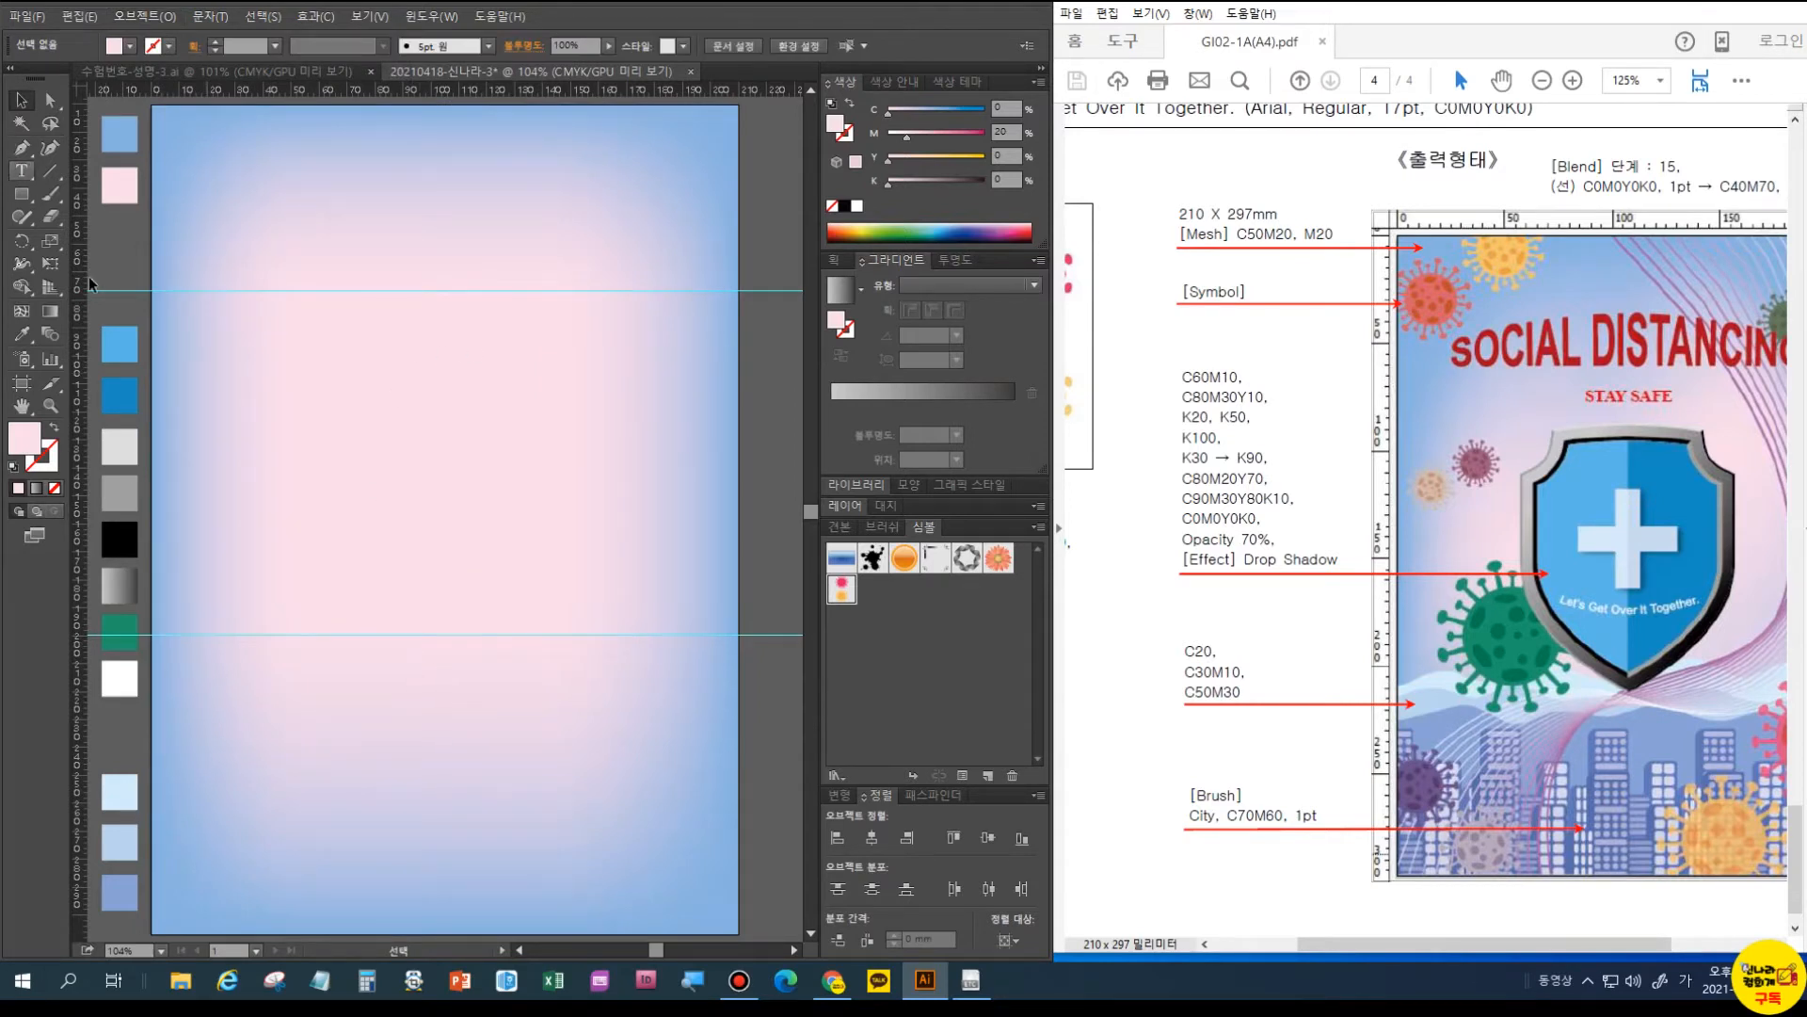
- Draw an artboard-wide rectangle from the lower guide to just past the artboard's bottom edge
key("space")
left_click_drag(286, 501, 302, 298)
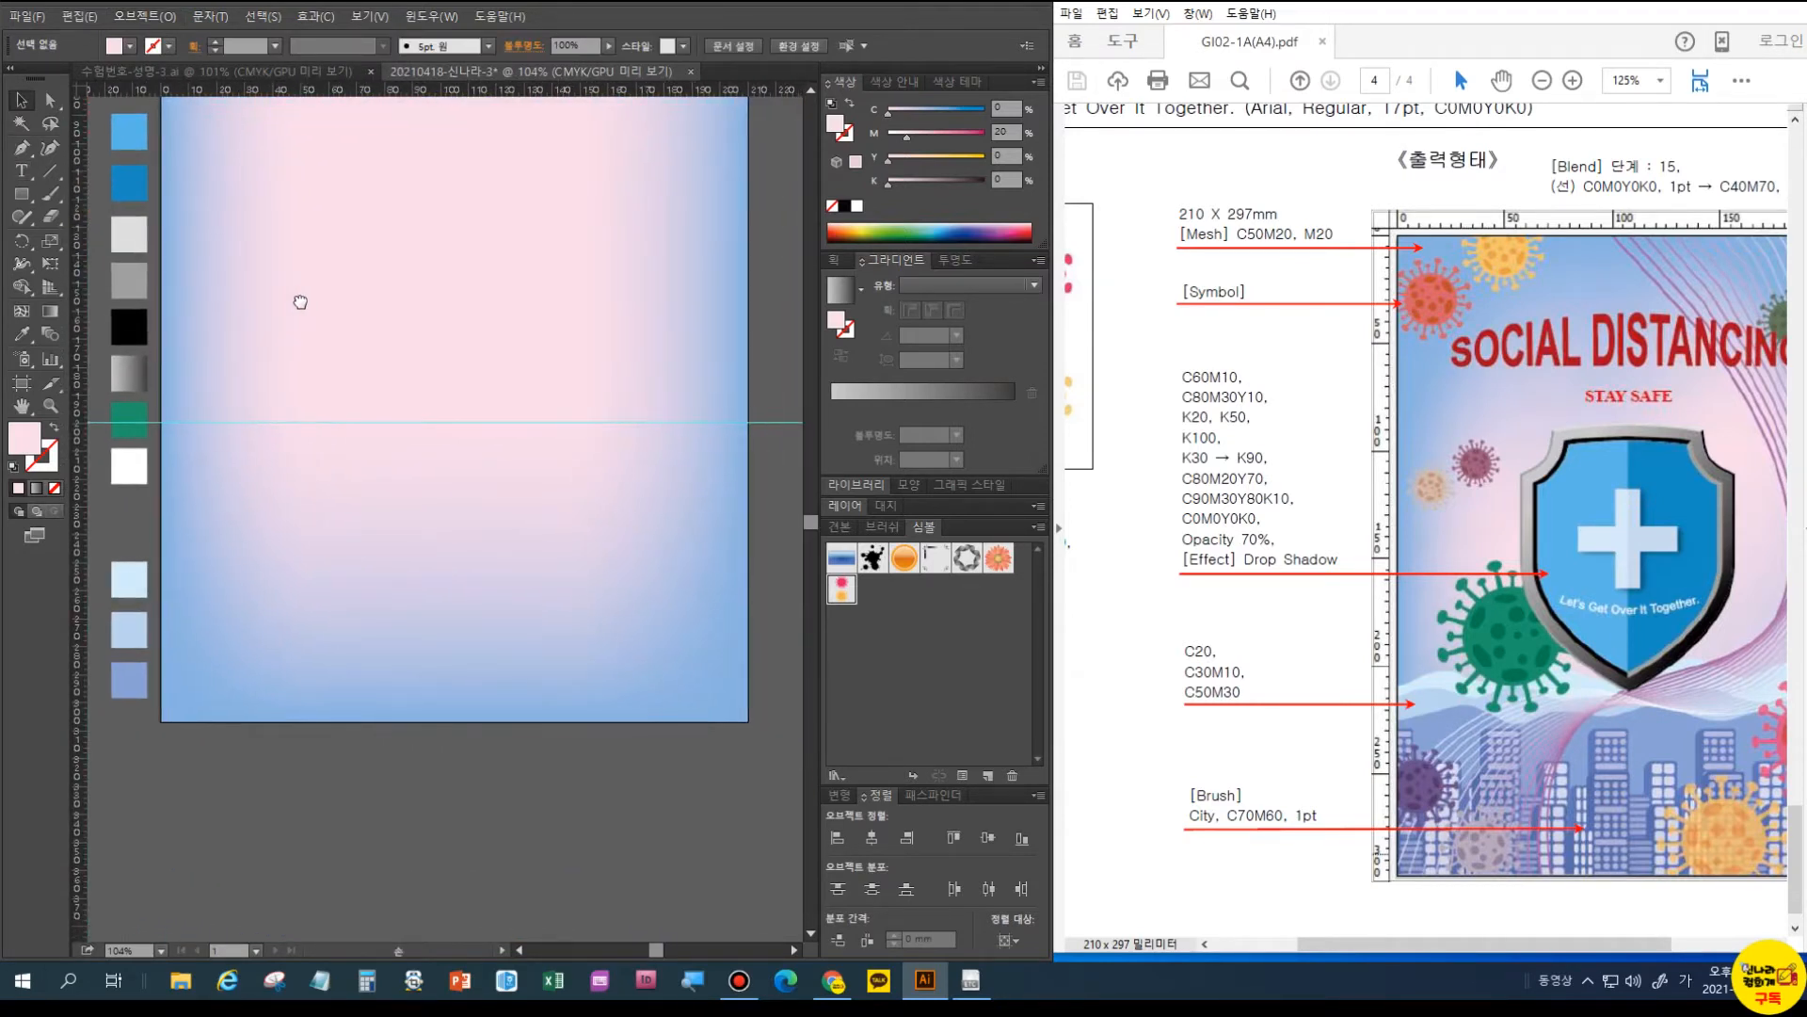
left_click(18, 194)
left_click_drag(162, 422, 731, 728)
left_click_drag(748, 734, 748, 733)
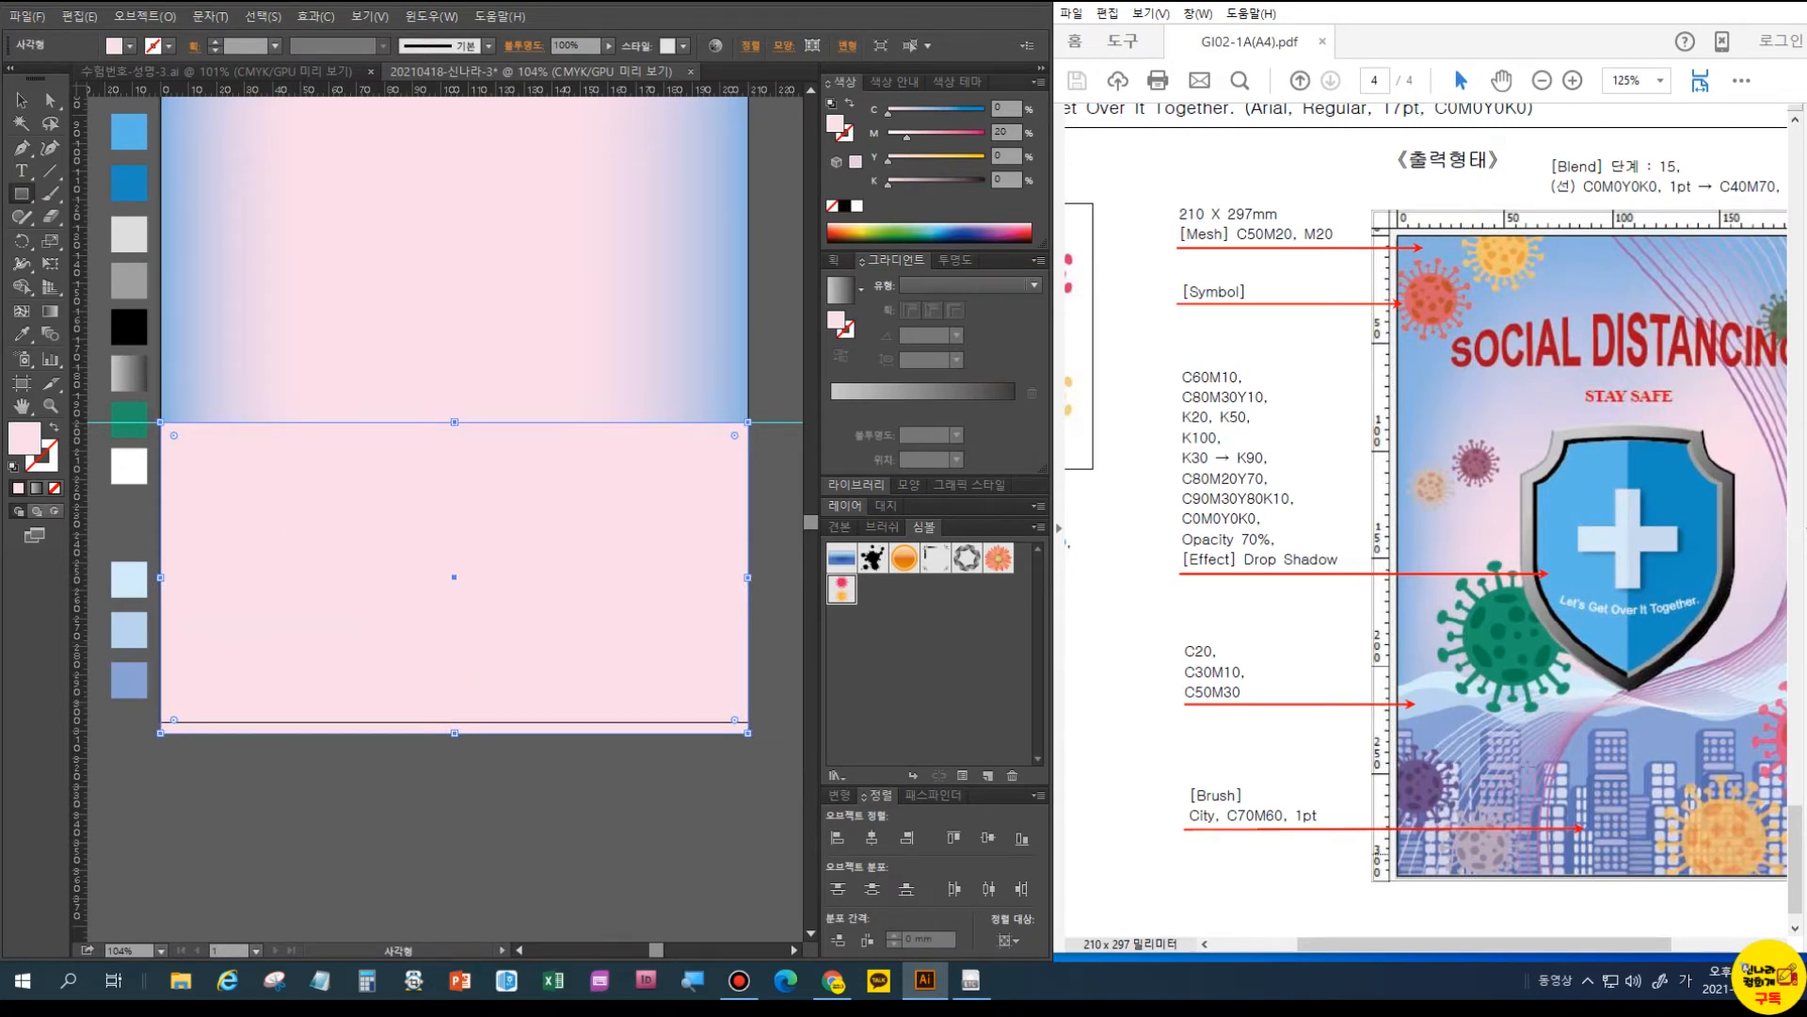
- Fill the lower rectangle with the light blue C20 swatch colour
left_click(21, 334)
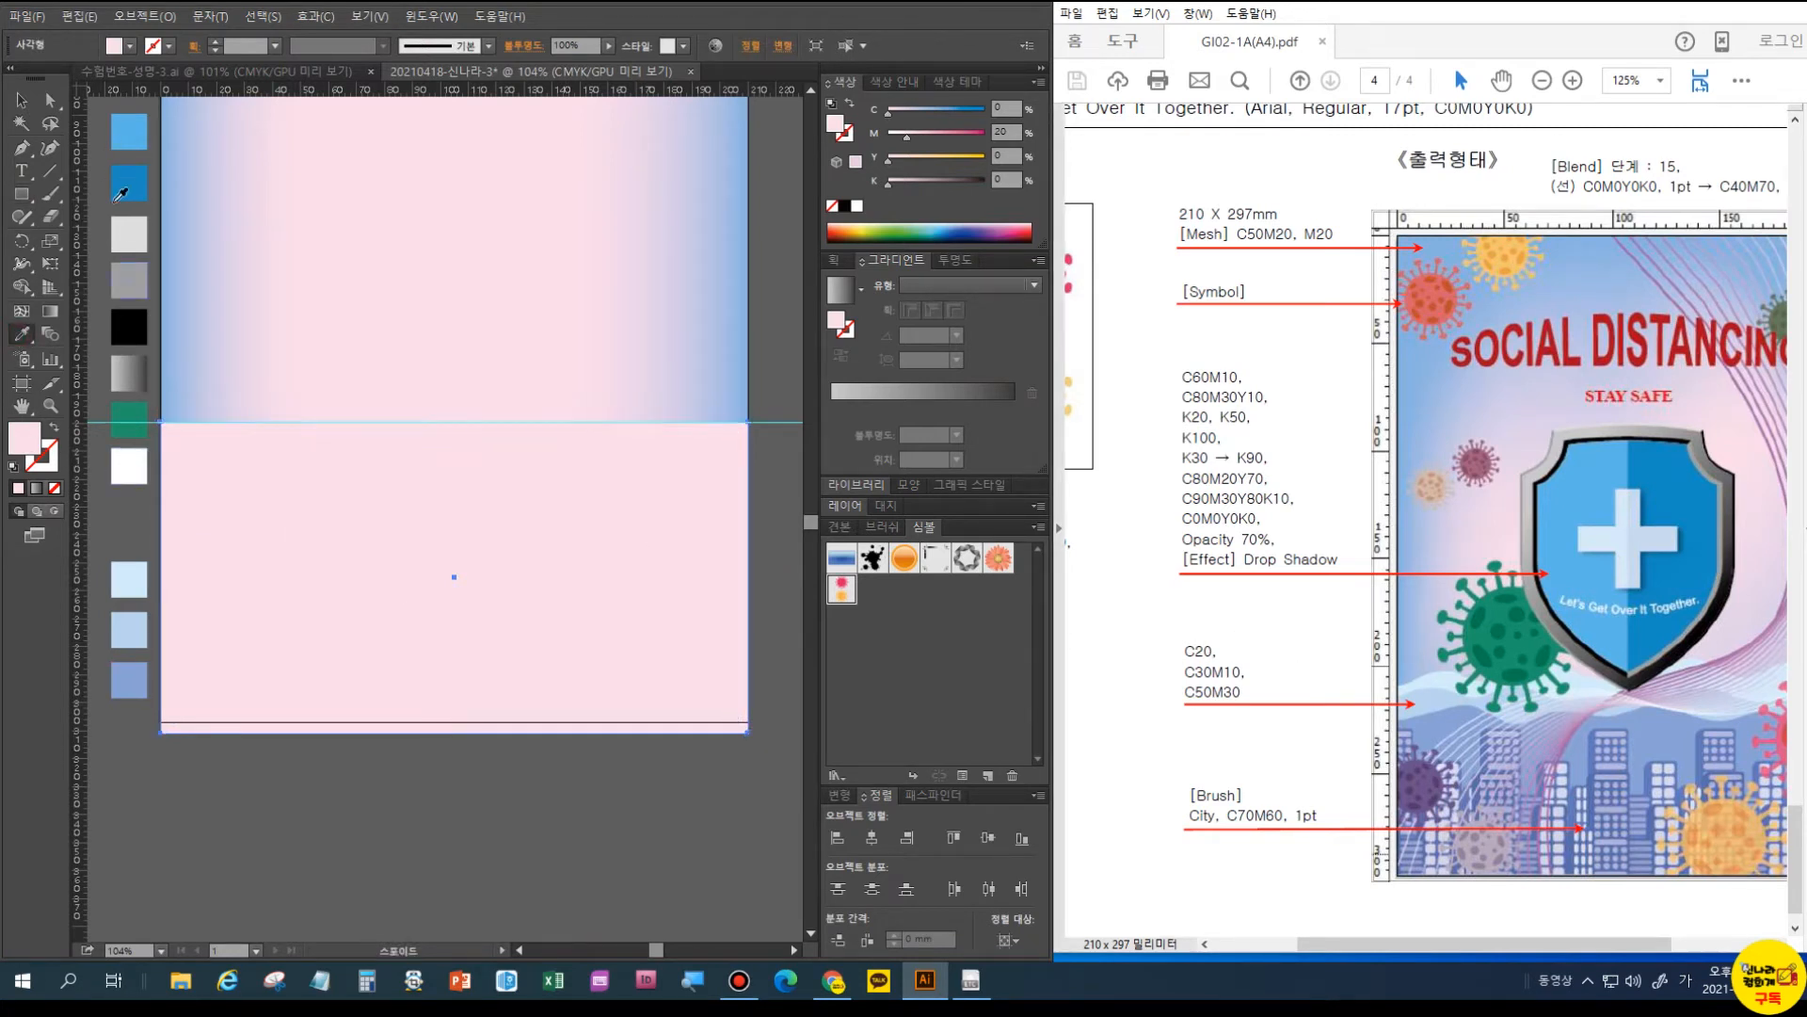
left_click_drag(424, 270, 403, 352)
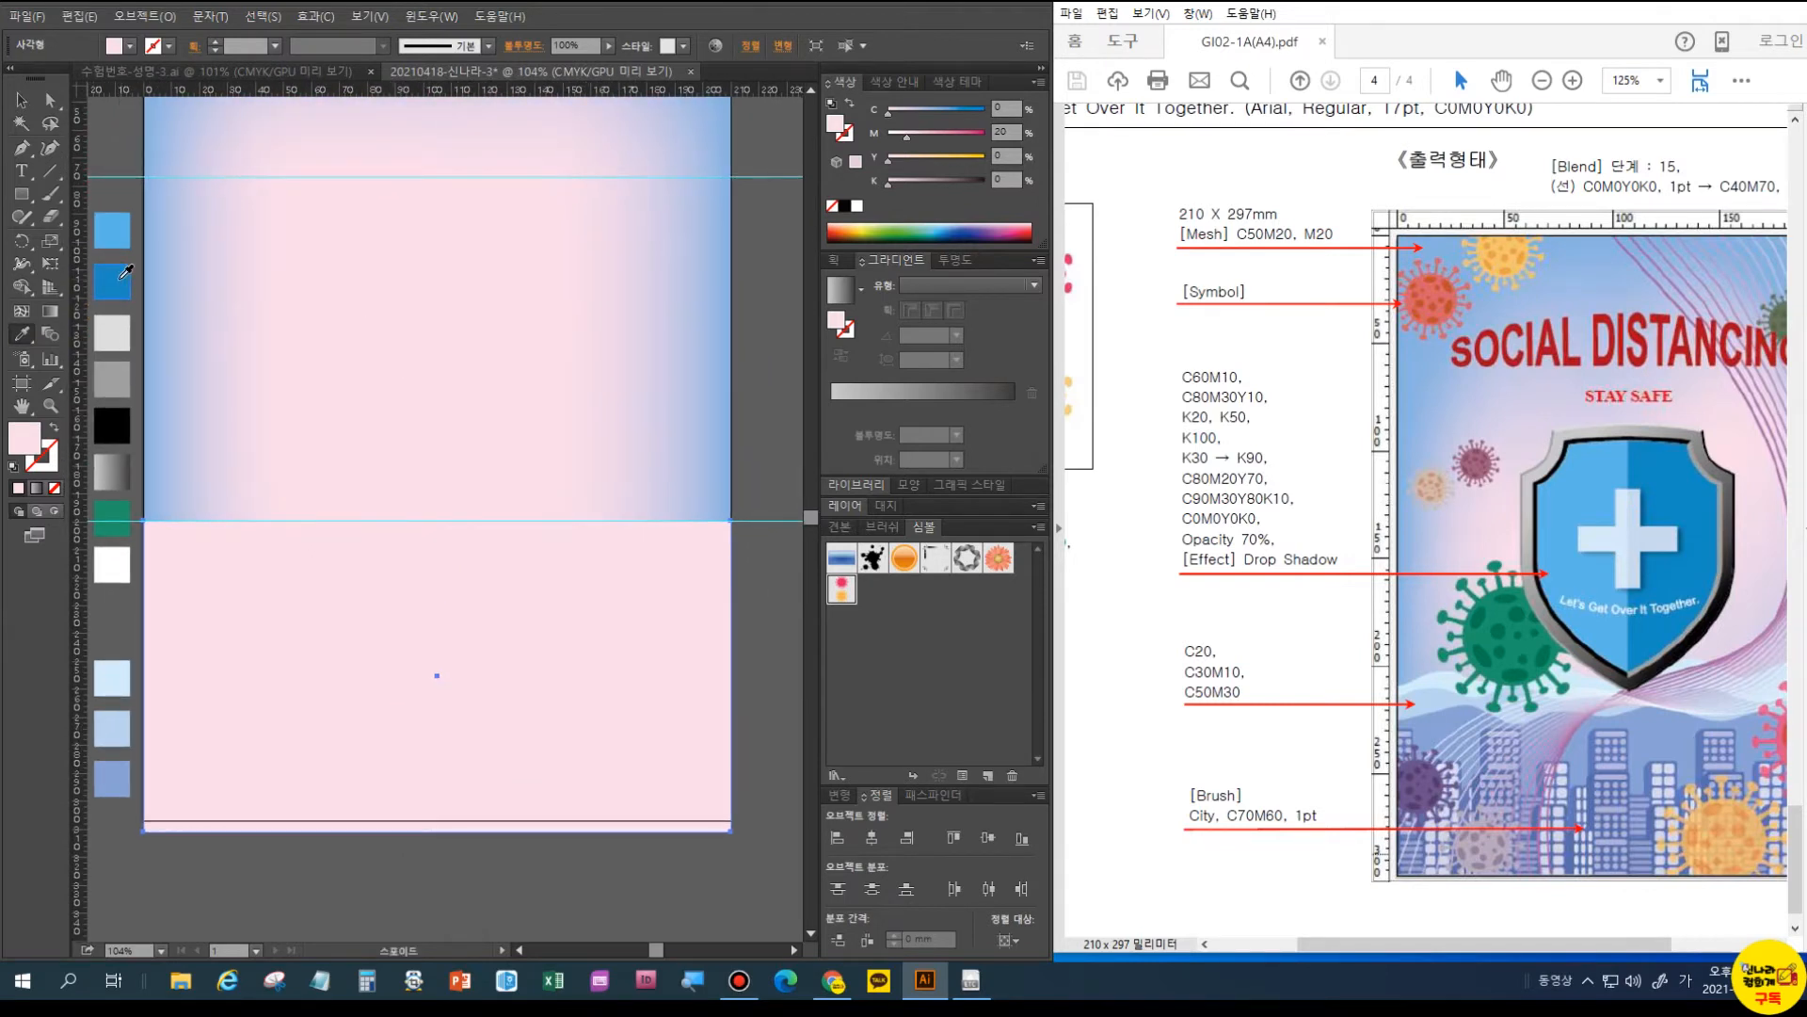
left_click(115, 777)
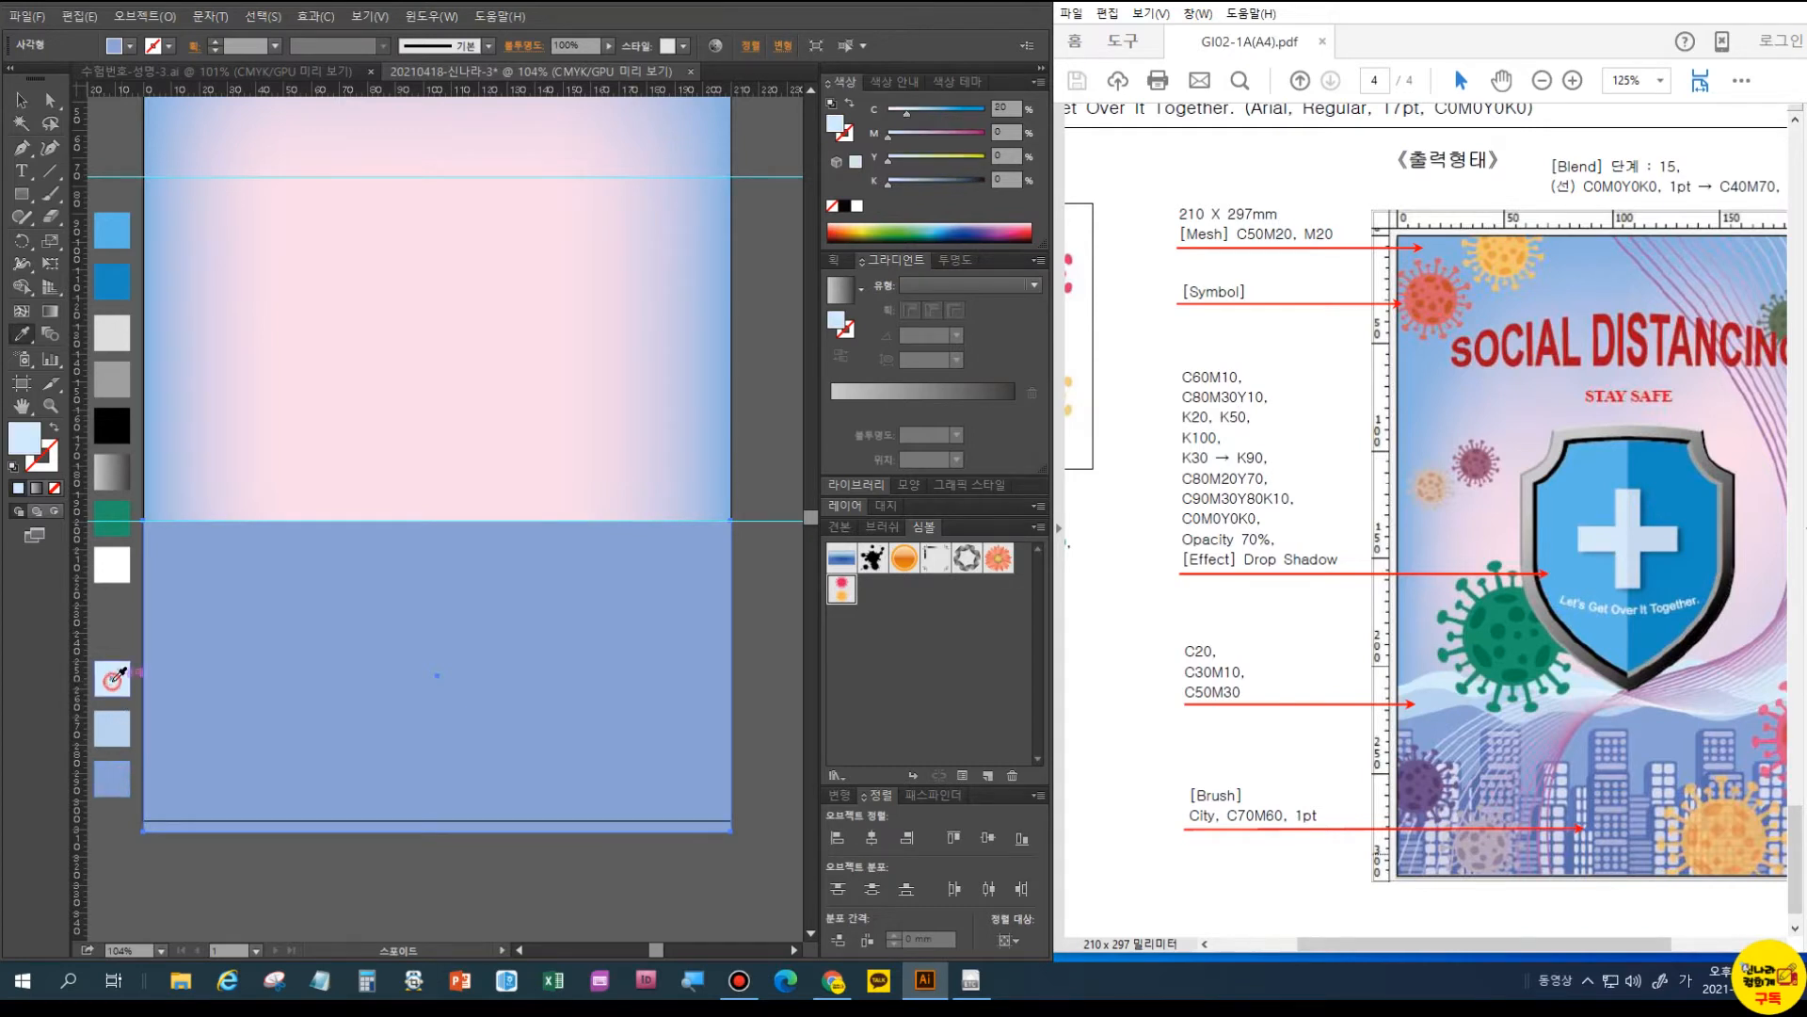
left_click(114, 681)
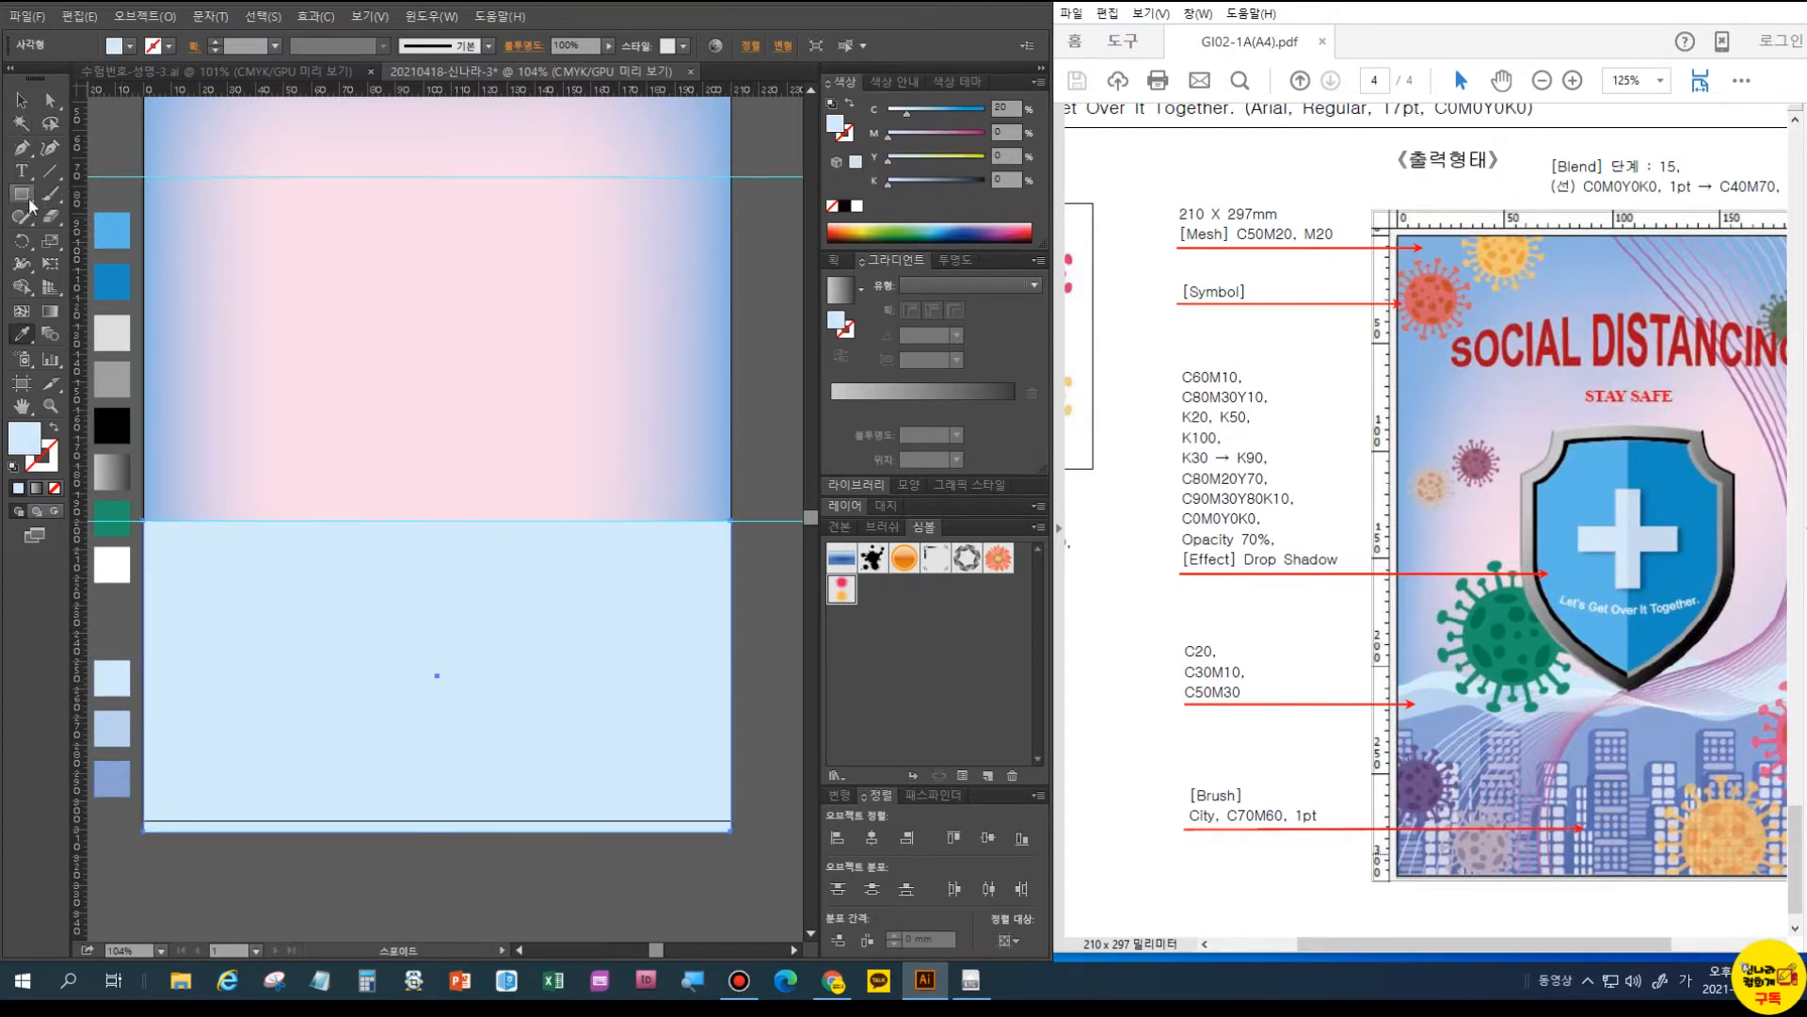
- Cut the light blue rectangle with the Knife tool along three wavy lines, one below the other, across its full width
left_click_drag(50, 217, 111, 266)
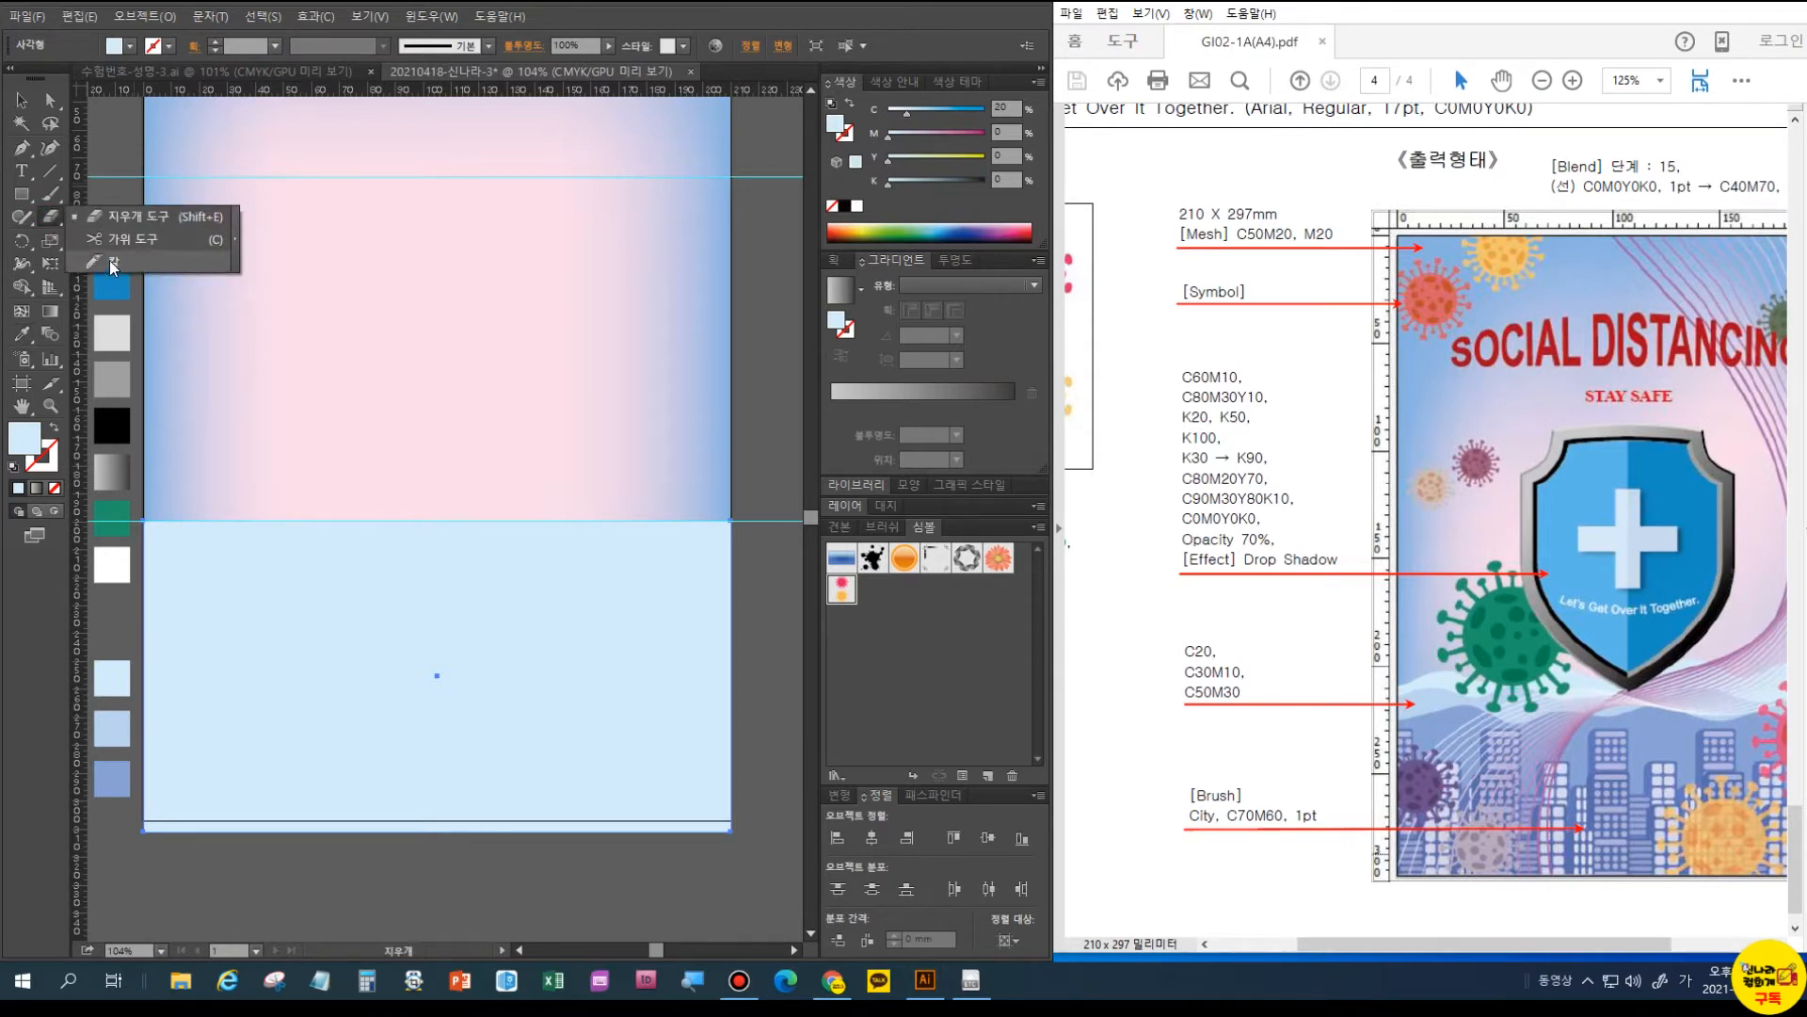
left_click(109, 260)
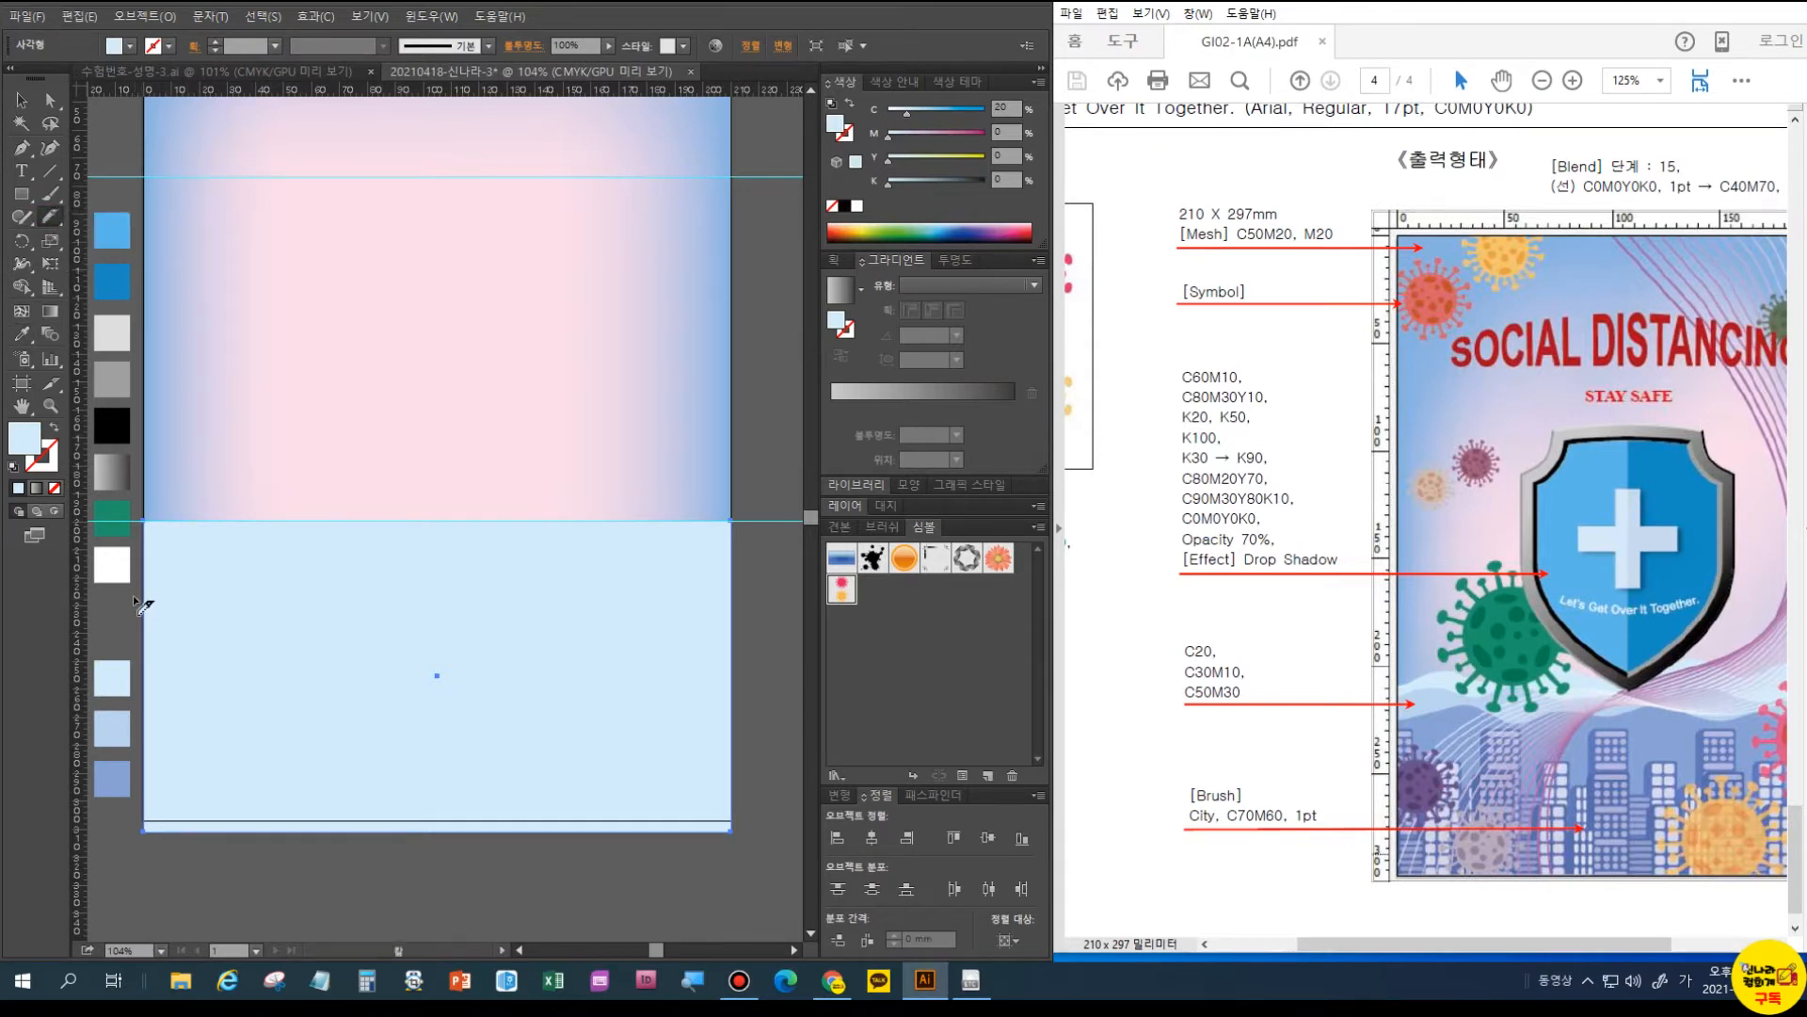
mouse_move(133, 591)
left_mouse_down()
mouse_move(226, 545)
mouse_move(316, 574)
mouse_move(380, 524)
mouse_move(477, 585)
mouse_move(522, 543)
mouse_move(588, 589)
mouse_move(651, 546)
mouse_move(784, 603)
left_mouse_up()
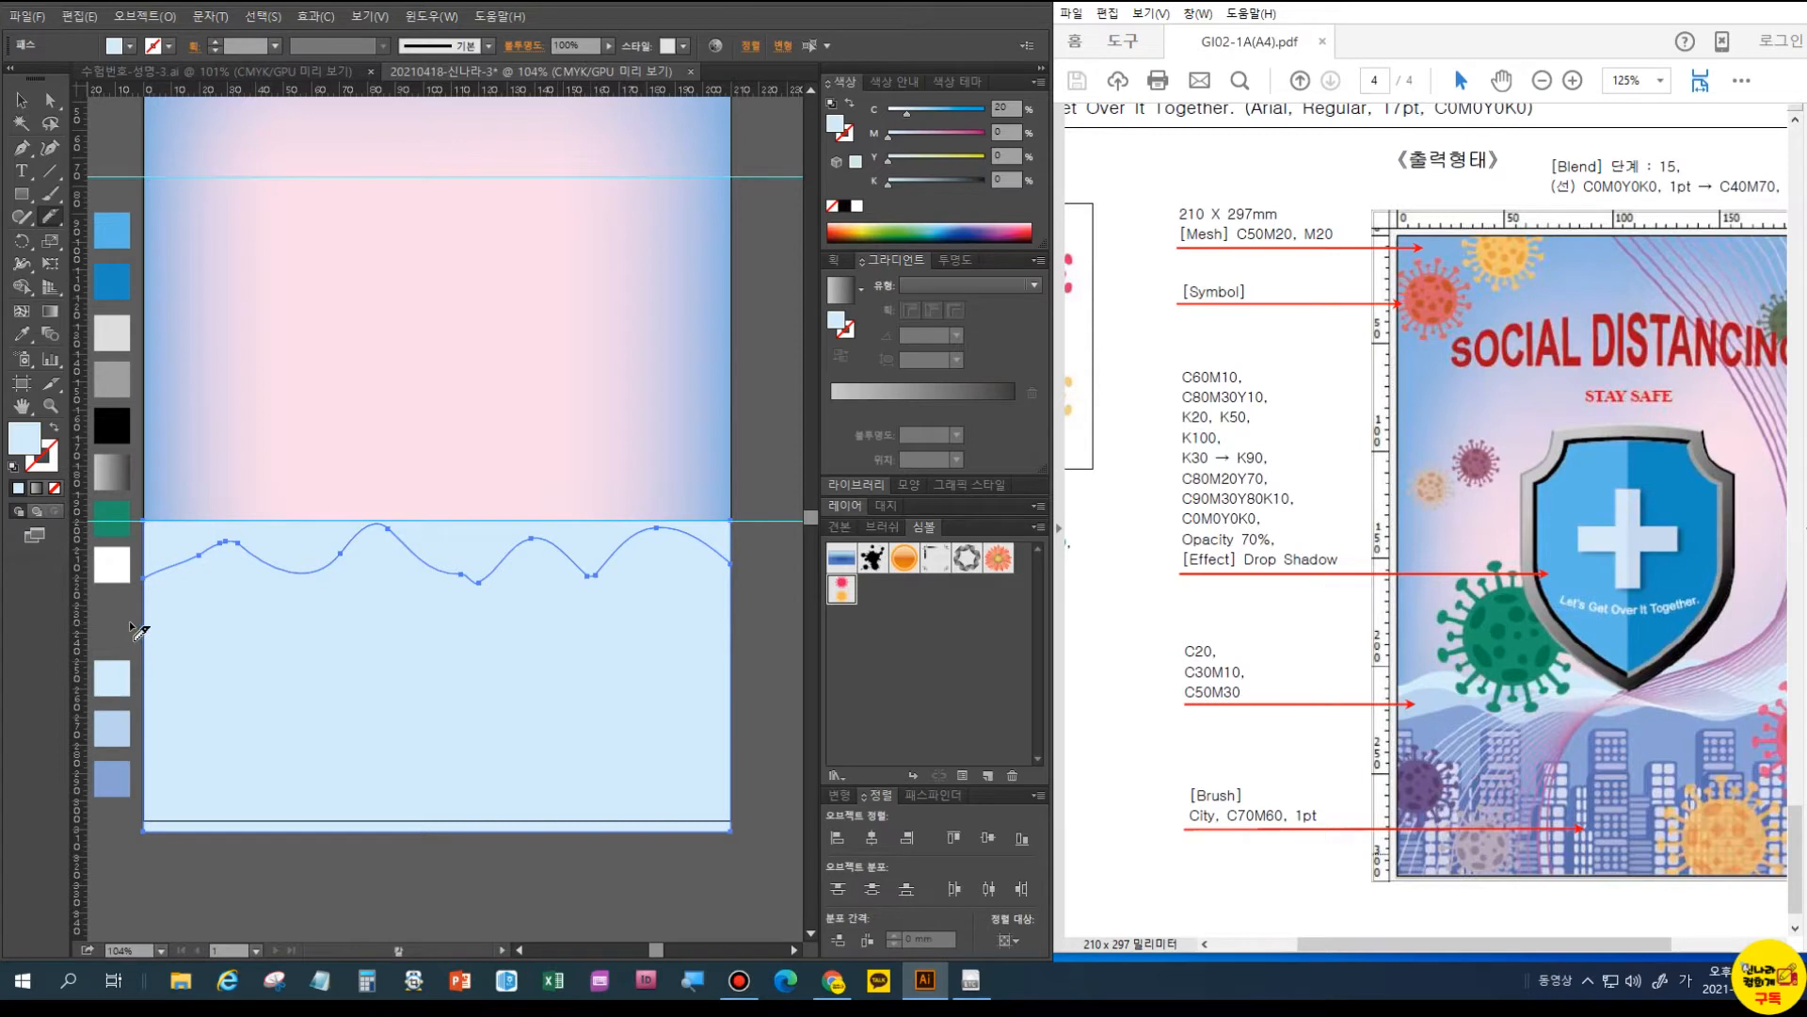
mouse_move(123, 617)
left_mouse_down()
mouse_move(191, 573)
mouse_move(252, 599)
mouse_move(340, 599)
mouse_move(376, 564)
mouse_move(480, 609)
mouse_move(566, 581)
mouse_move(648, 609)
mouse_move(751, 597)
left_mouse_up()
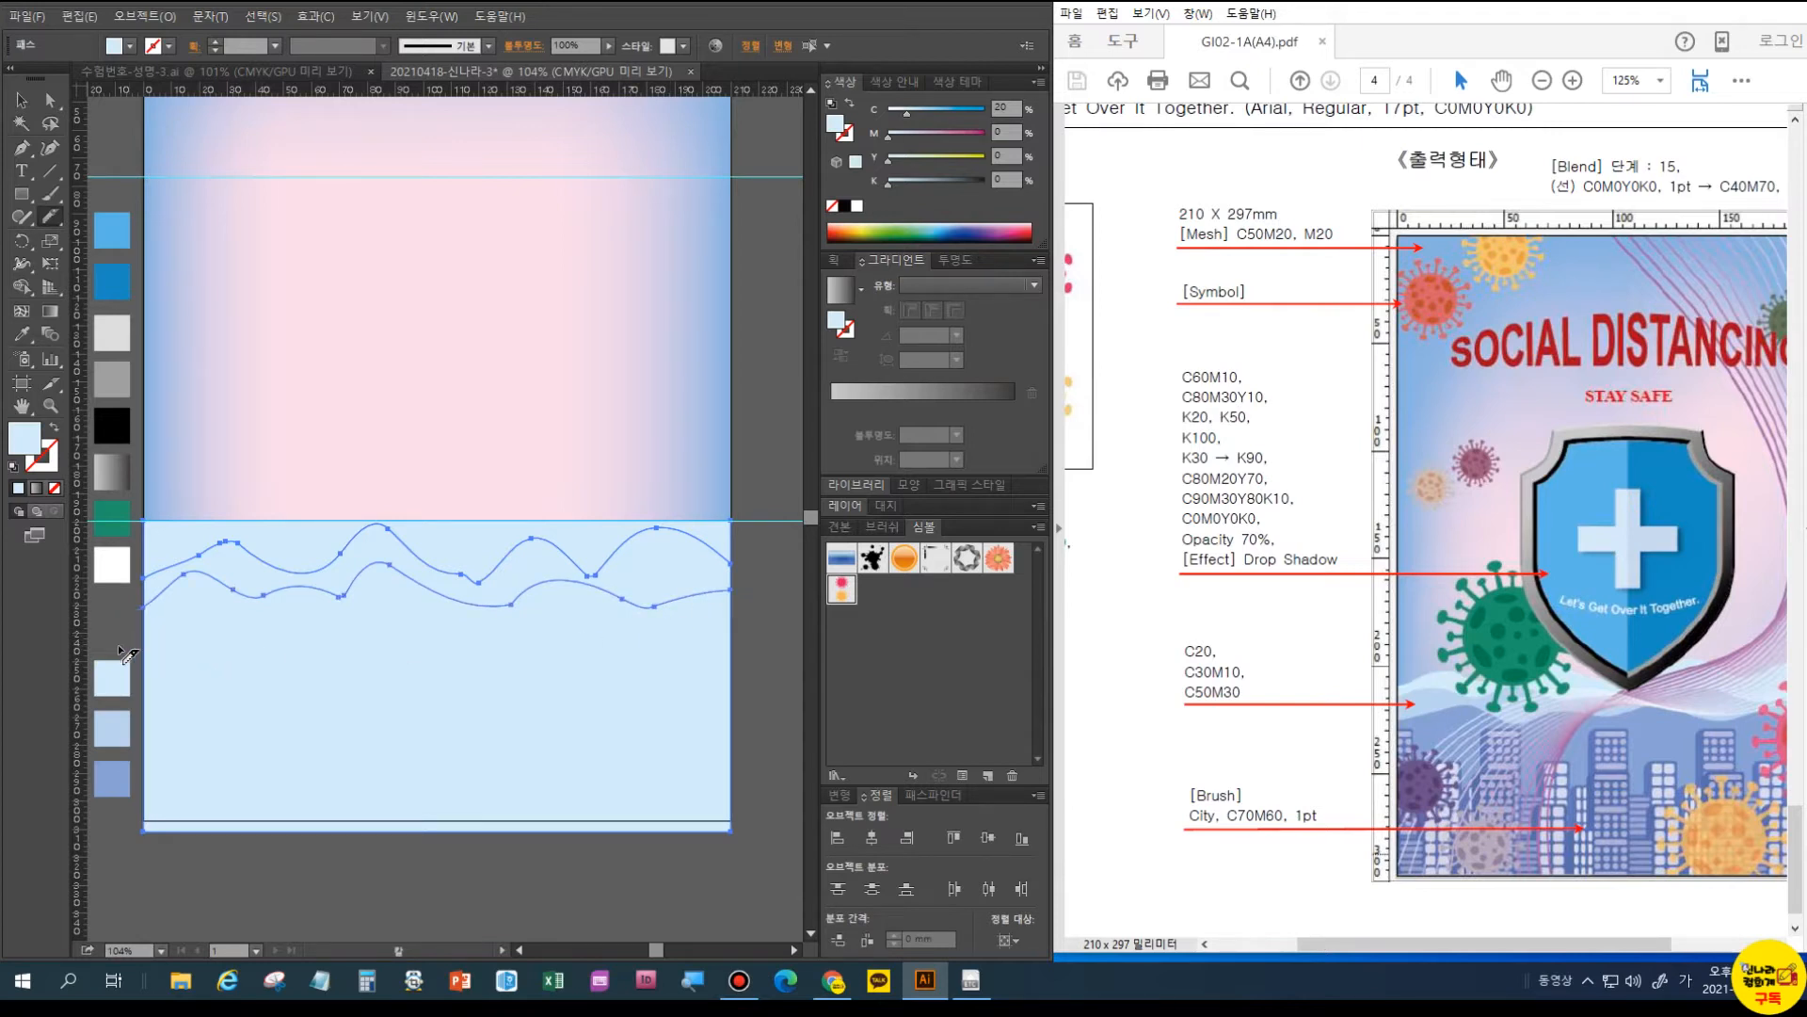
mouse_move(113, 637)
left_mouse_down()
mouse_move(202, 609)
mouse_move(311, 623)
mouse_move(378, 602)
mouse_move(445, 623)
mouse_move(561, 604)
mouse_move(653, 637)
mouse_move(748, 633)
left_mouse_up()
- Recolour the lowest wave piece with the C50 M30 swatch colour
left_click(18, 106)
left_click(346, 772)
left_click(770, 649)
left_click(482, 704)
left_click(21, 334)
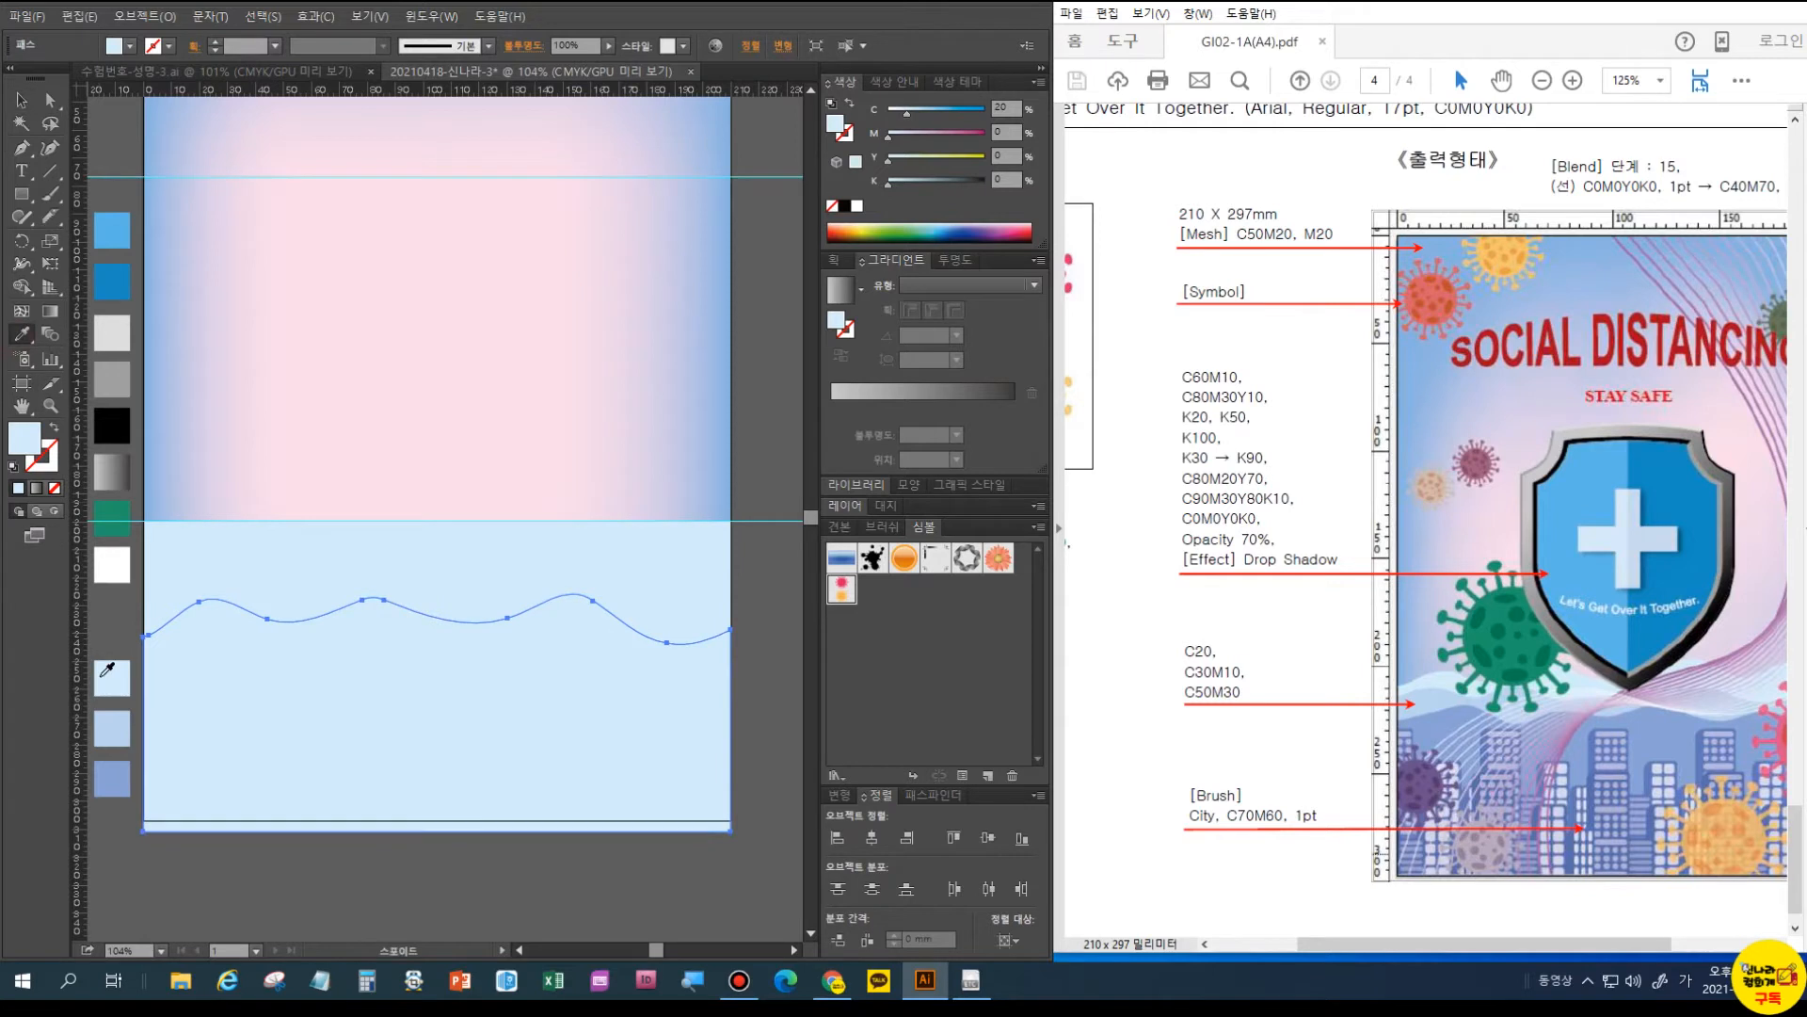
left_click(118, 774)
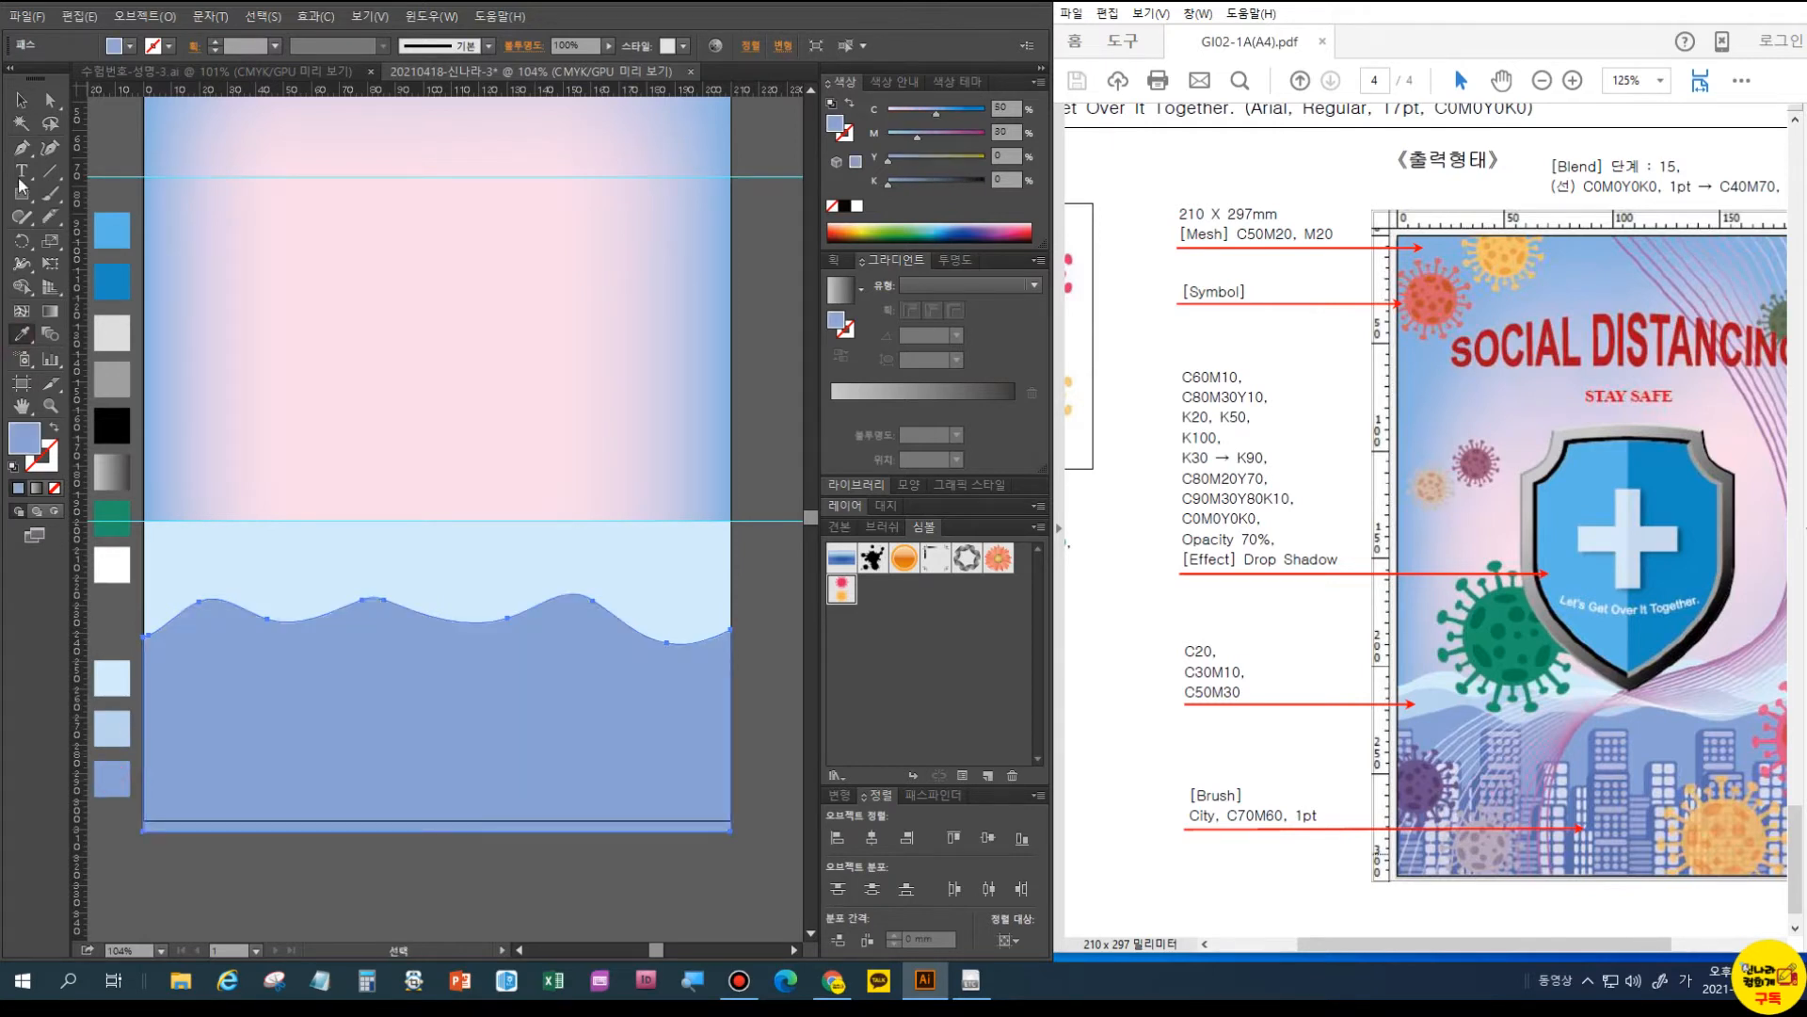
- Recolour the middle wave piece with the C30 M10 swatch colour
left_click(23, 101)
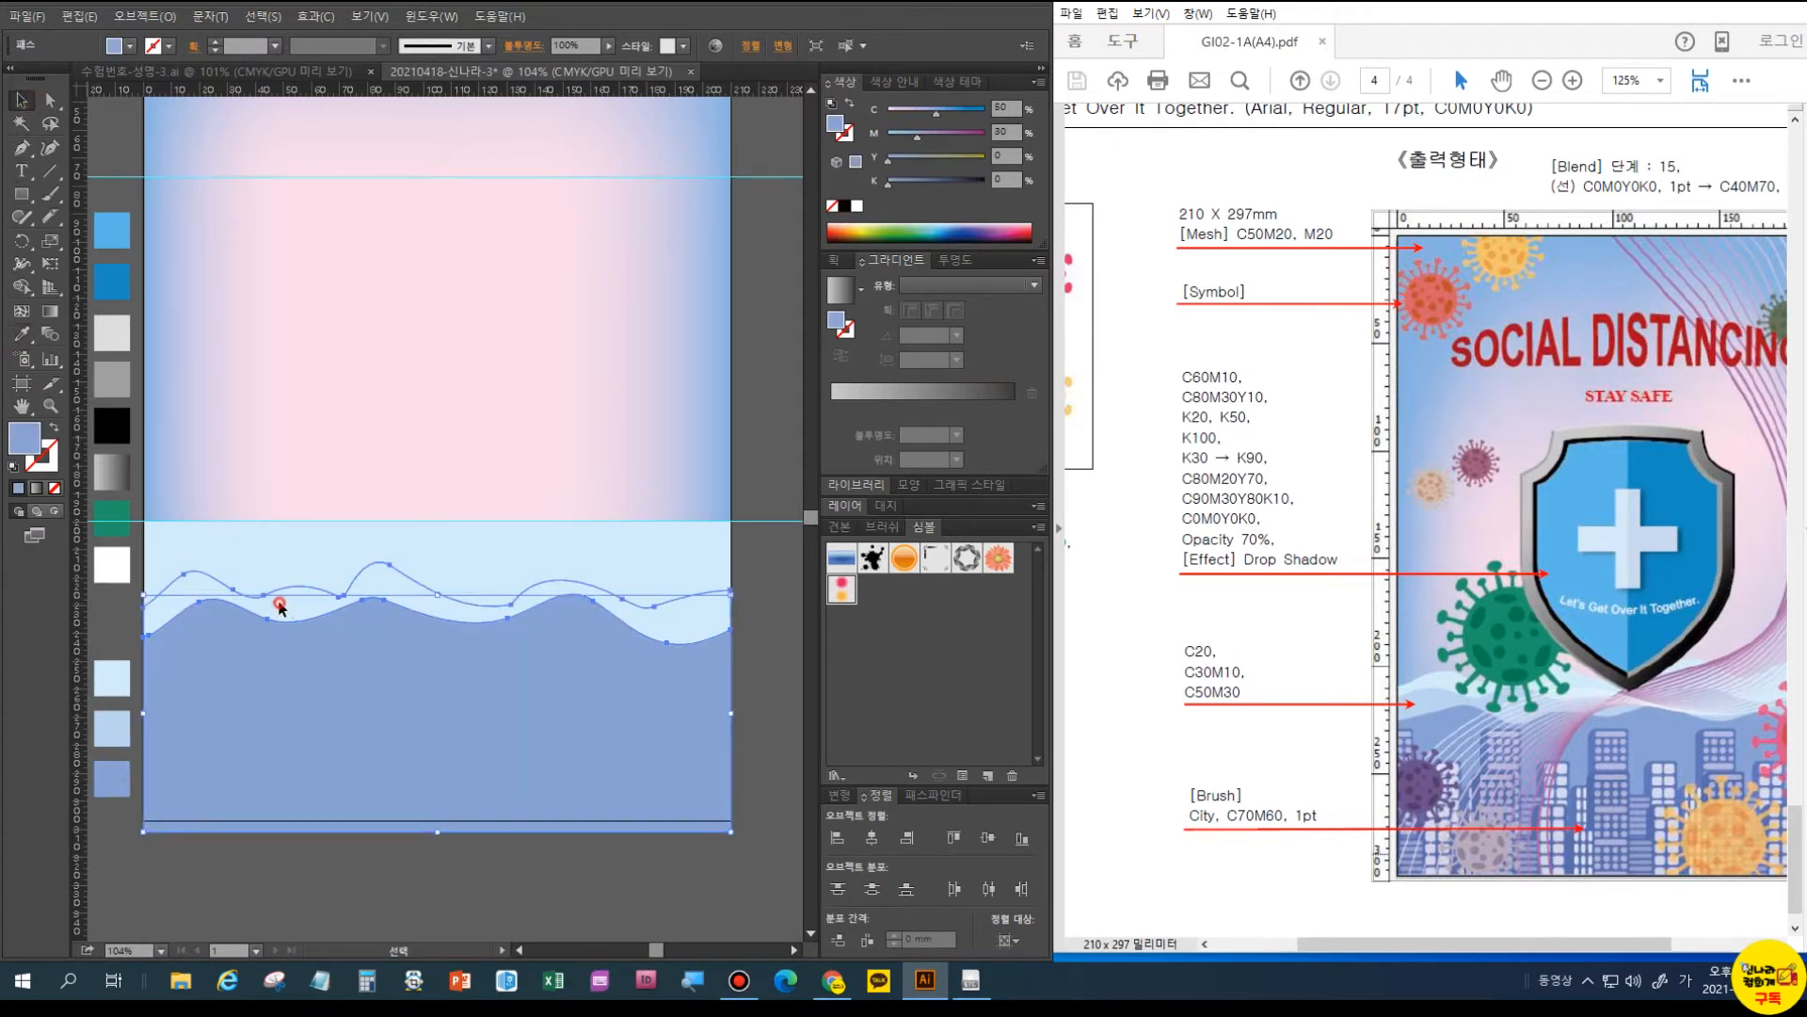
left_click(278, 602)
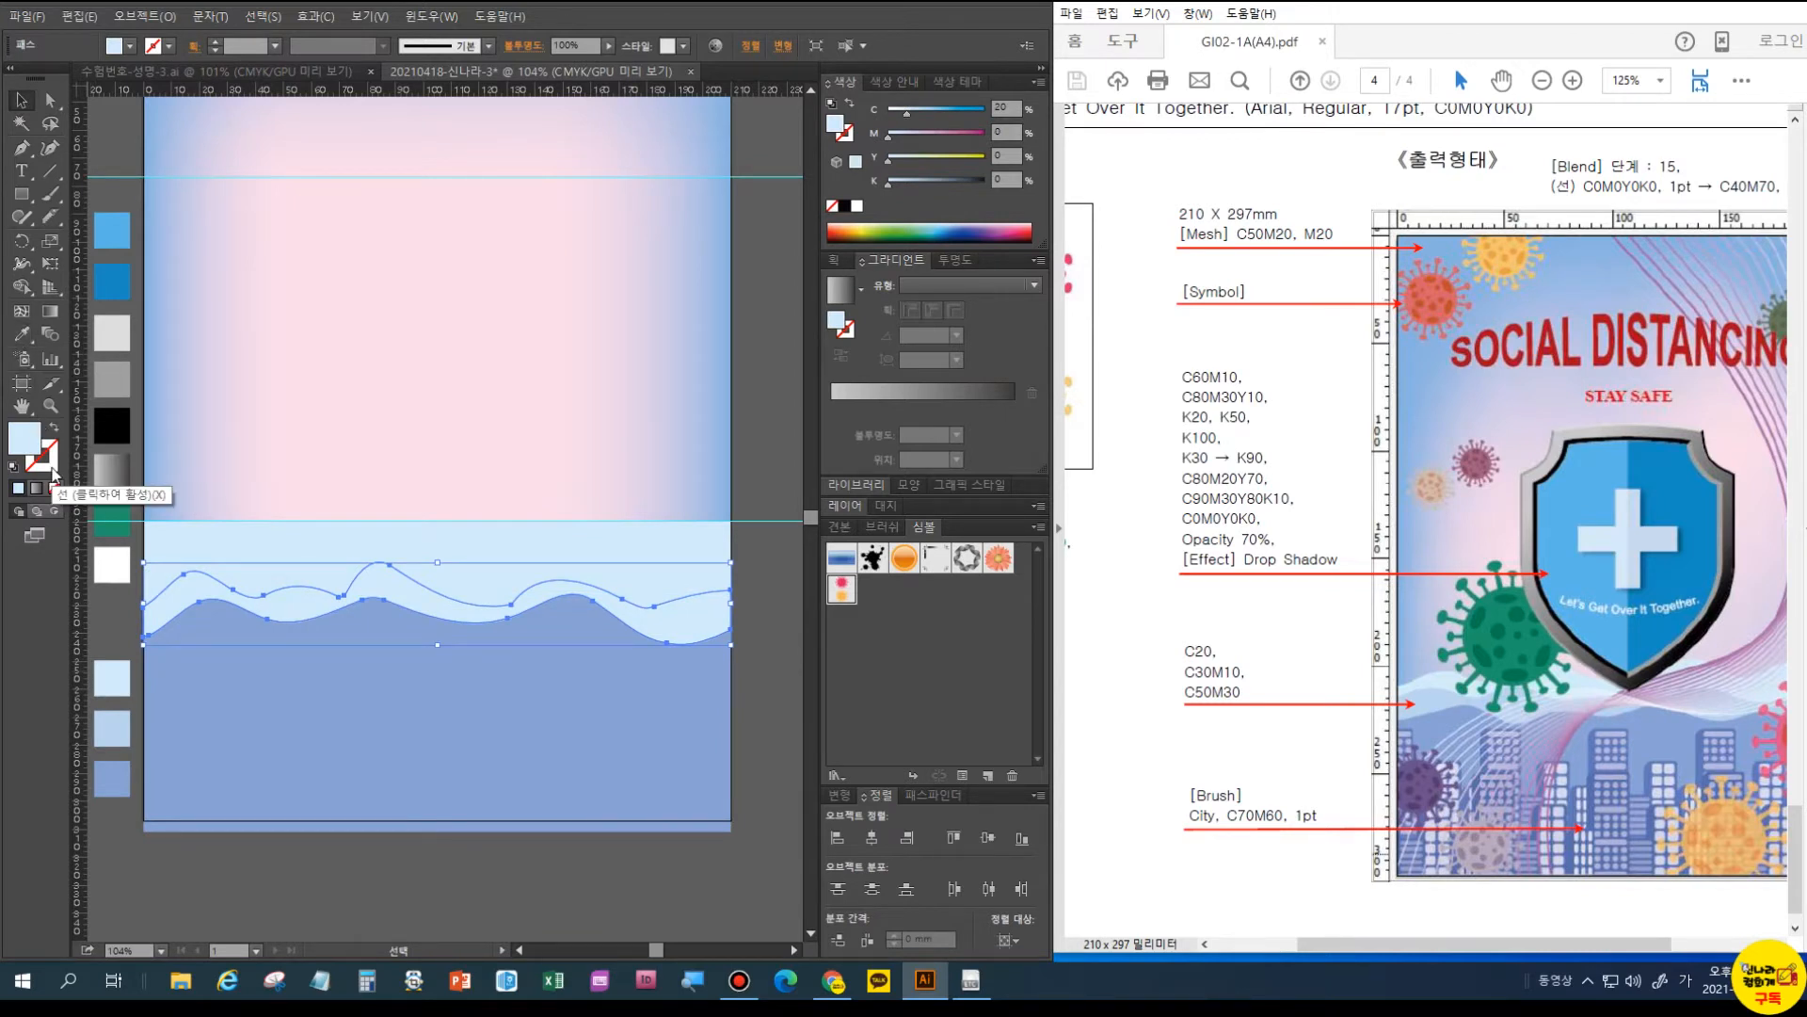
key("i")
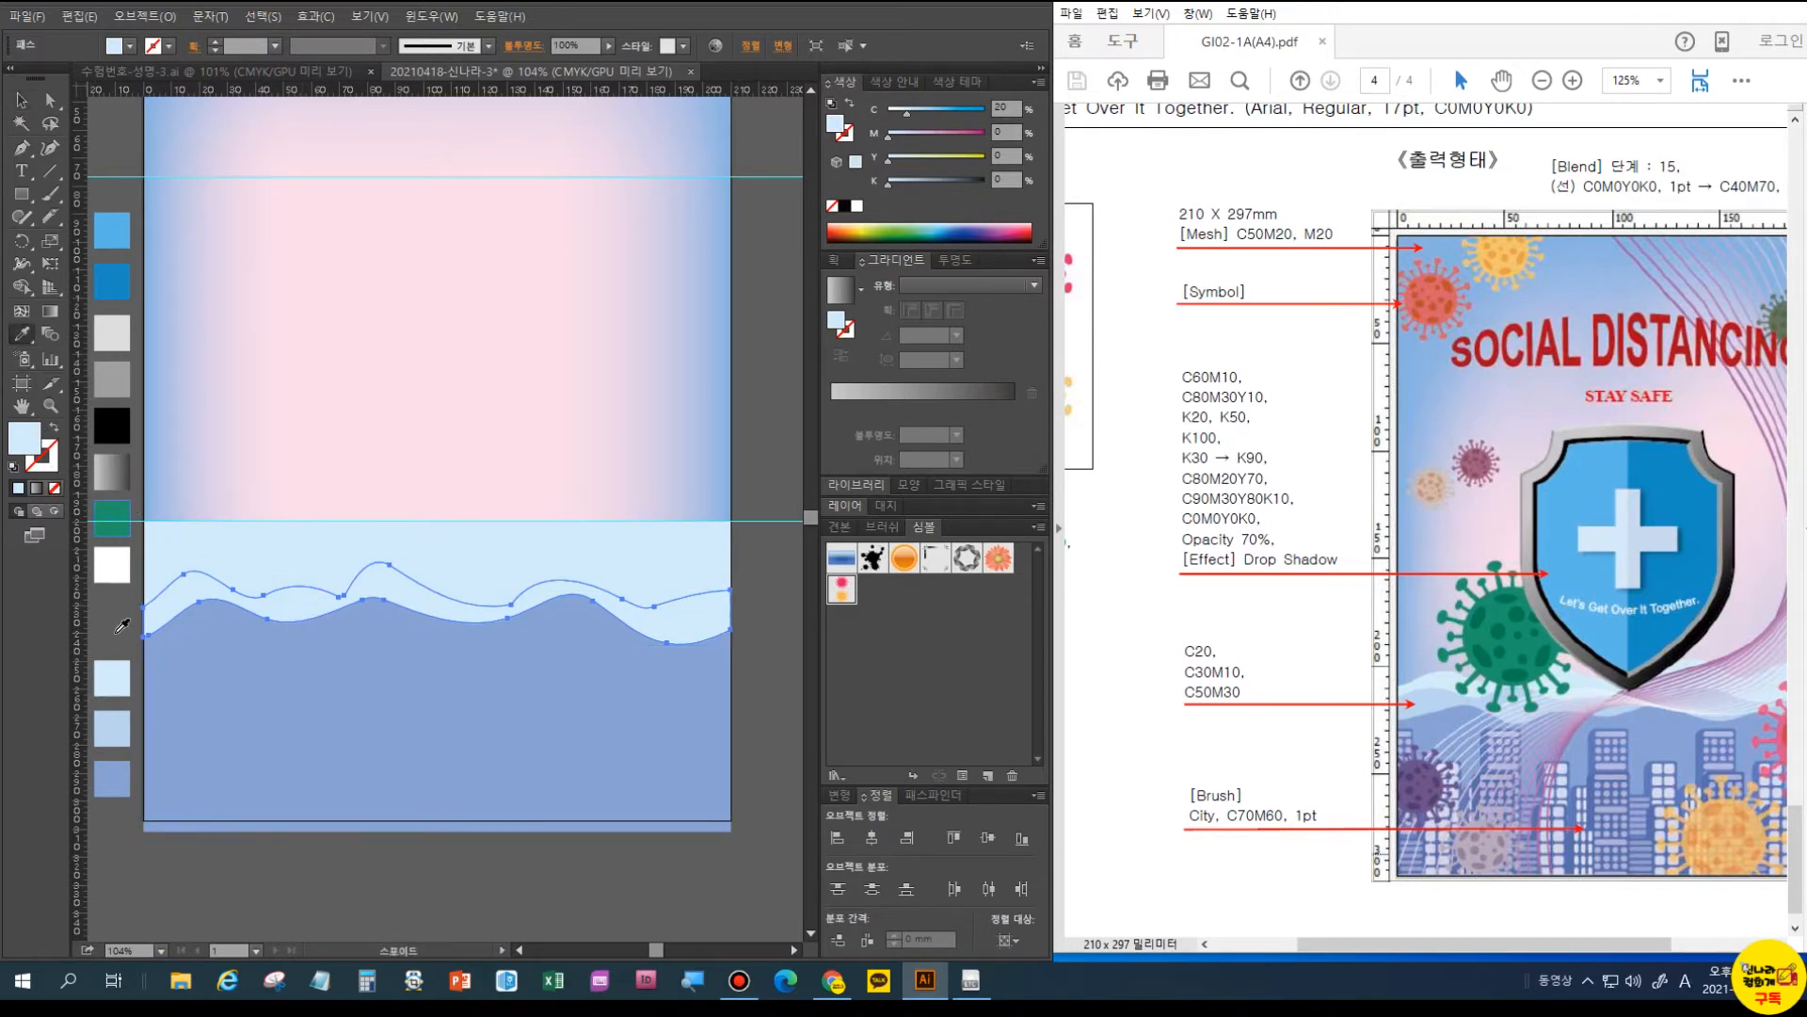
left_click(113, 730)
key("v")
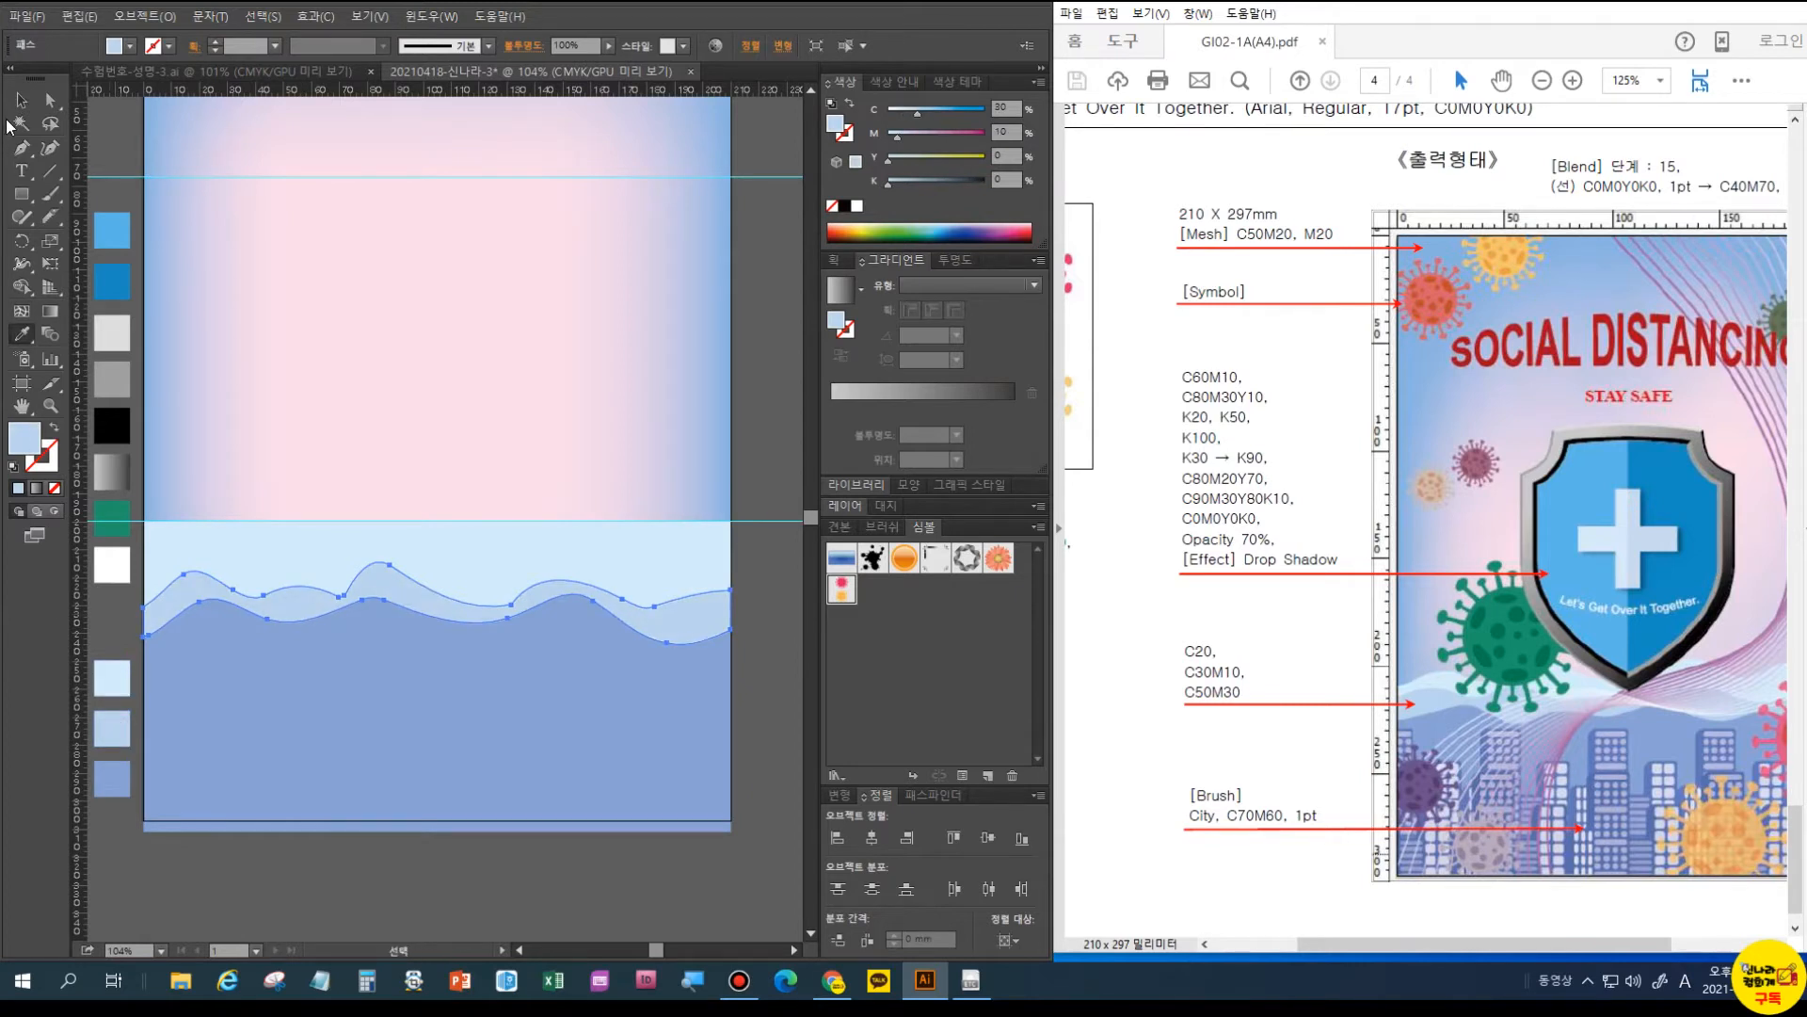
- Delete the leftover light blue piece above the highest wave line
left_click(262, 584)
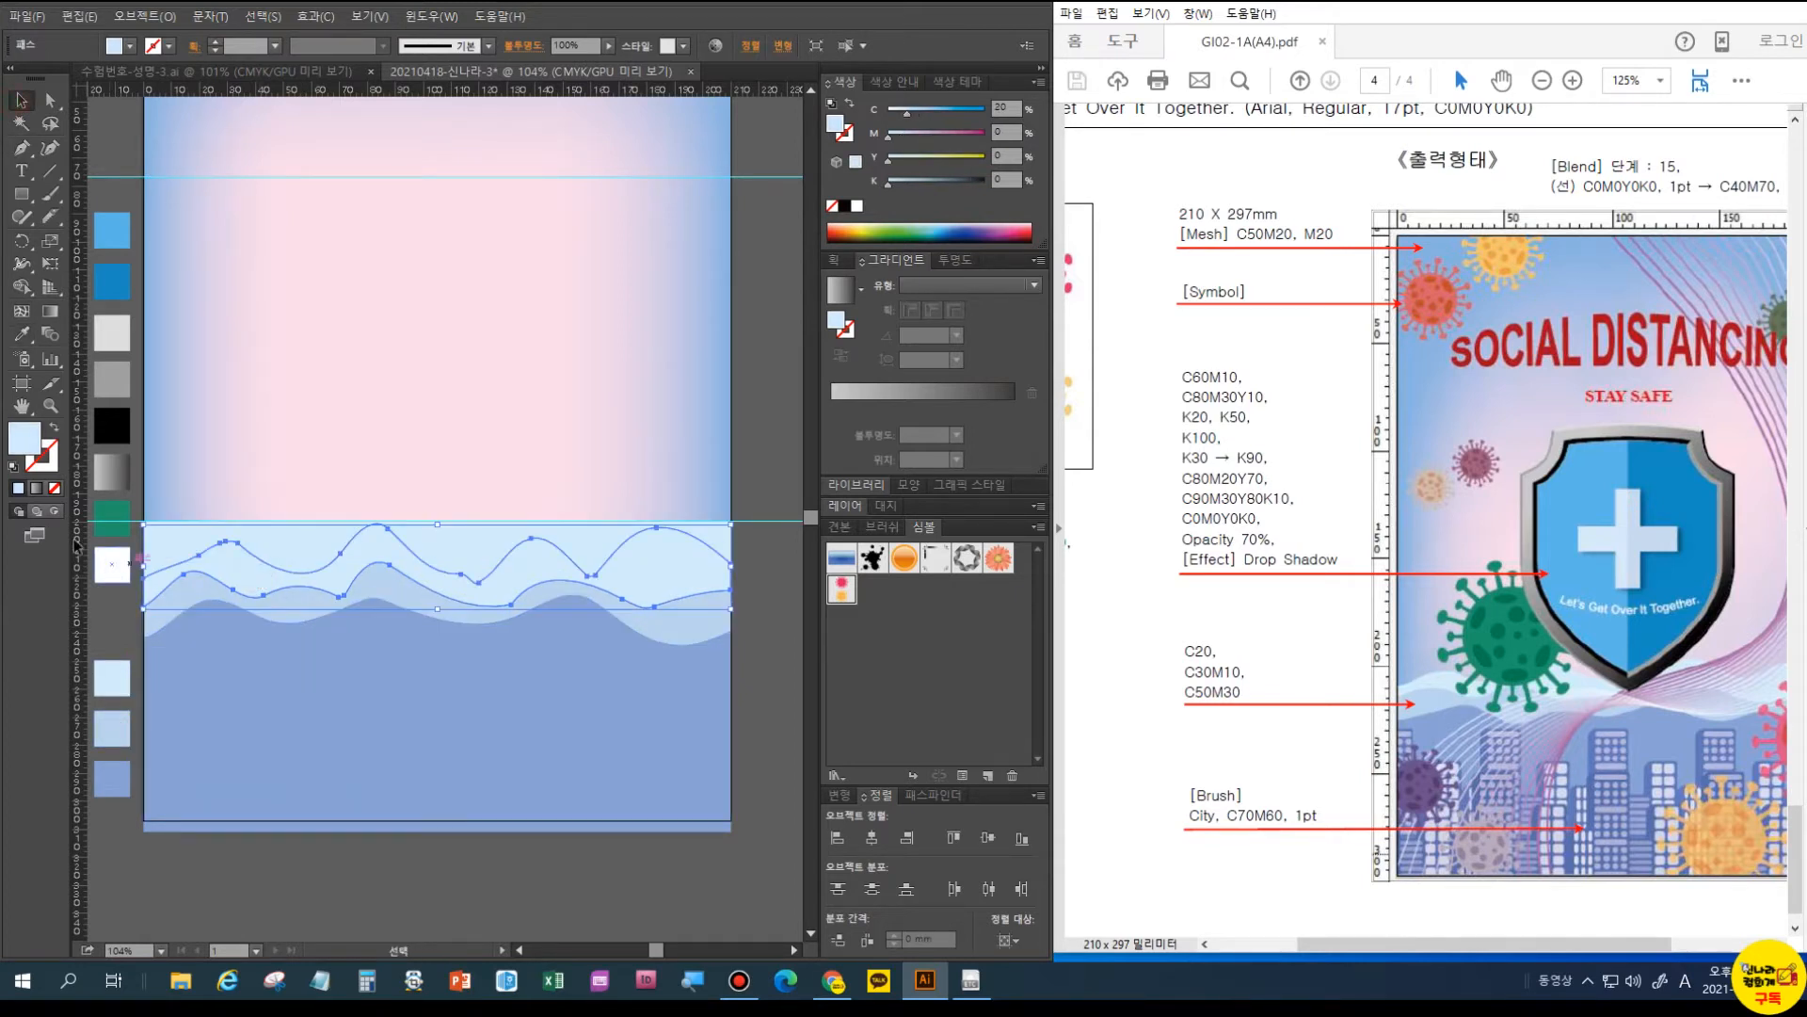
left_click(113, 688)
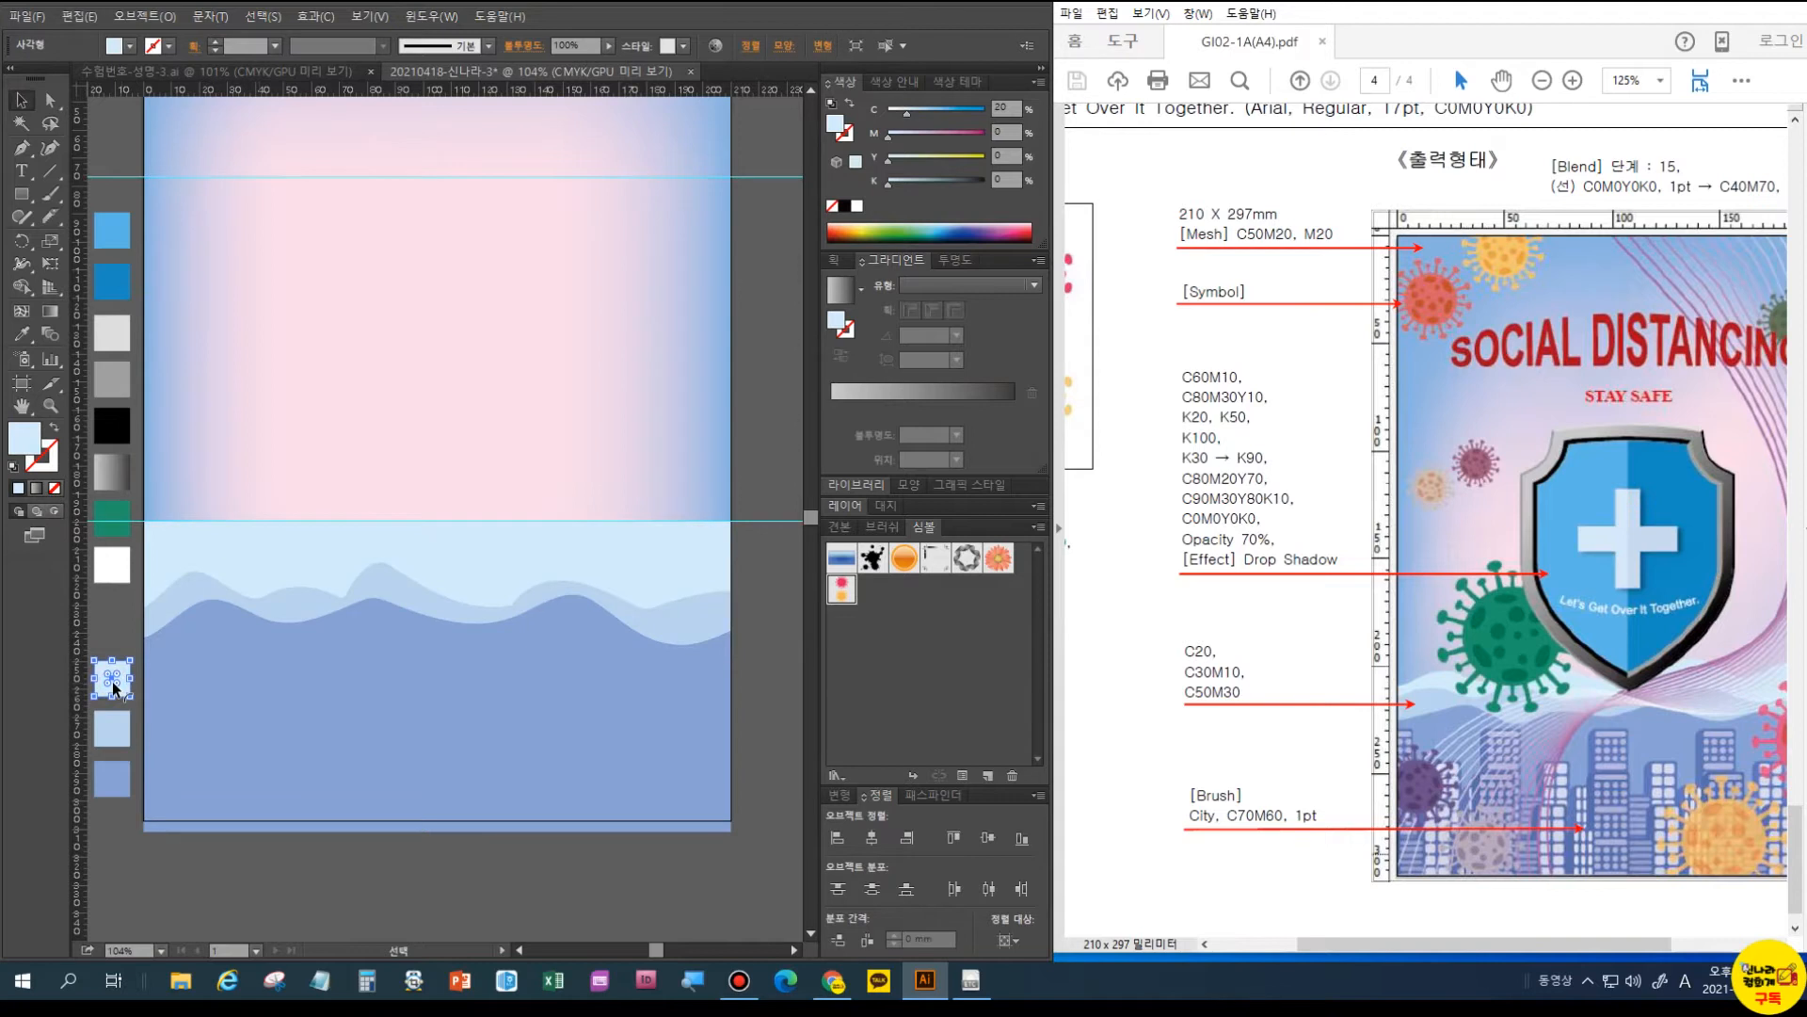
left_click(285, 544)
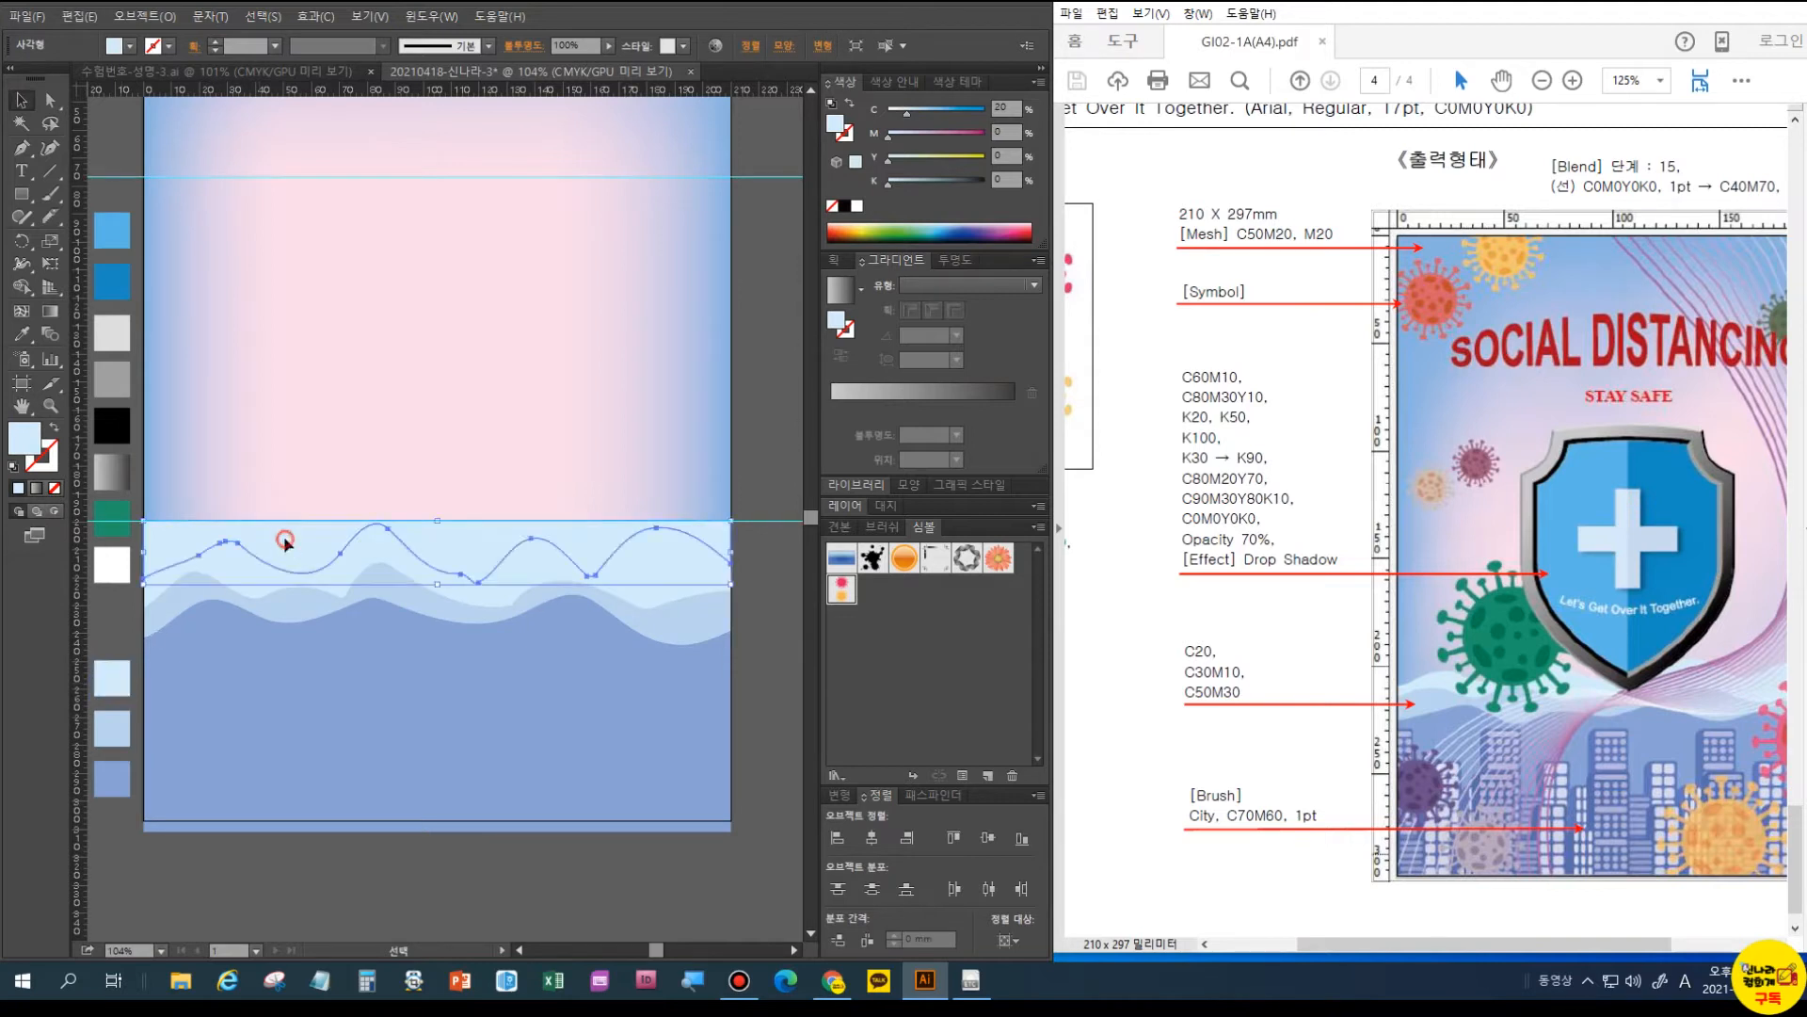
key("Delete")
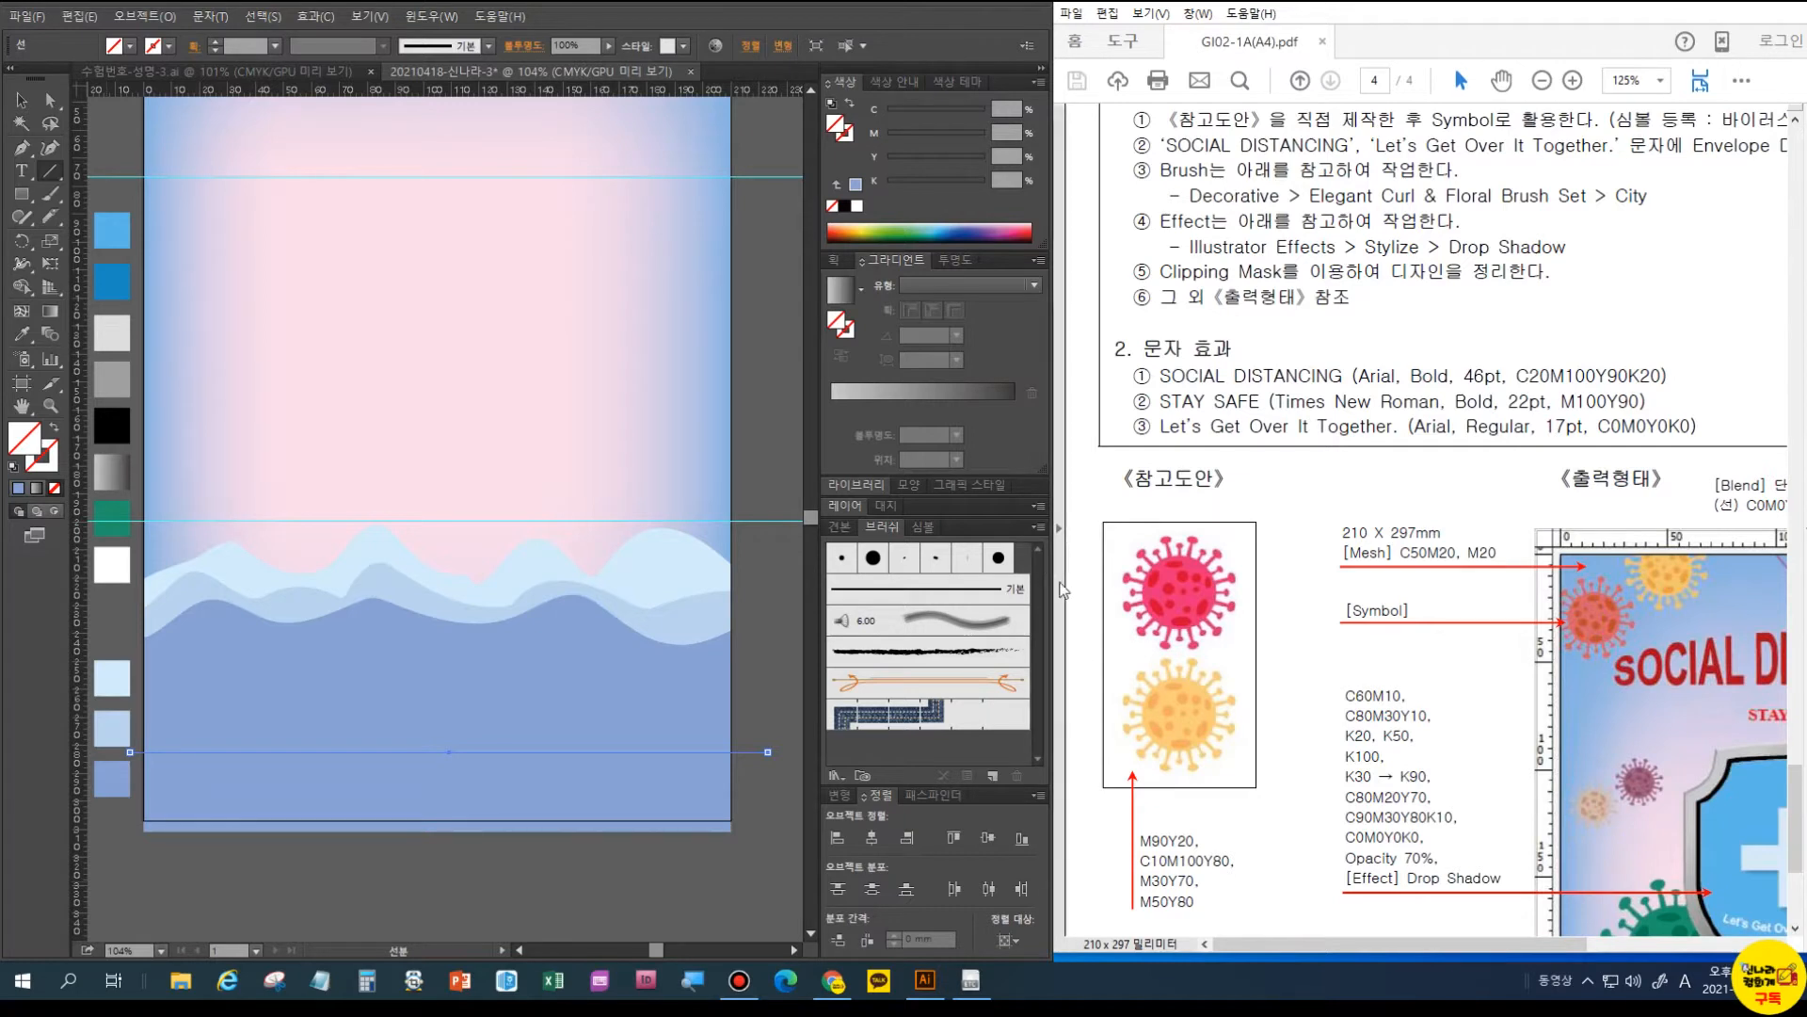
- Open the Elegant Curl & Floral Brush Set library and apply its City brush to the horizontal line across the lowest wave
left_click(1040, 530)
mouse_move(1252, 860)
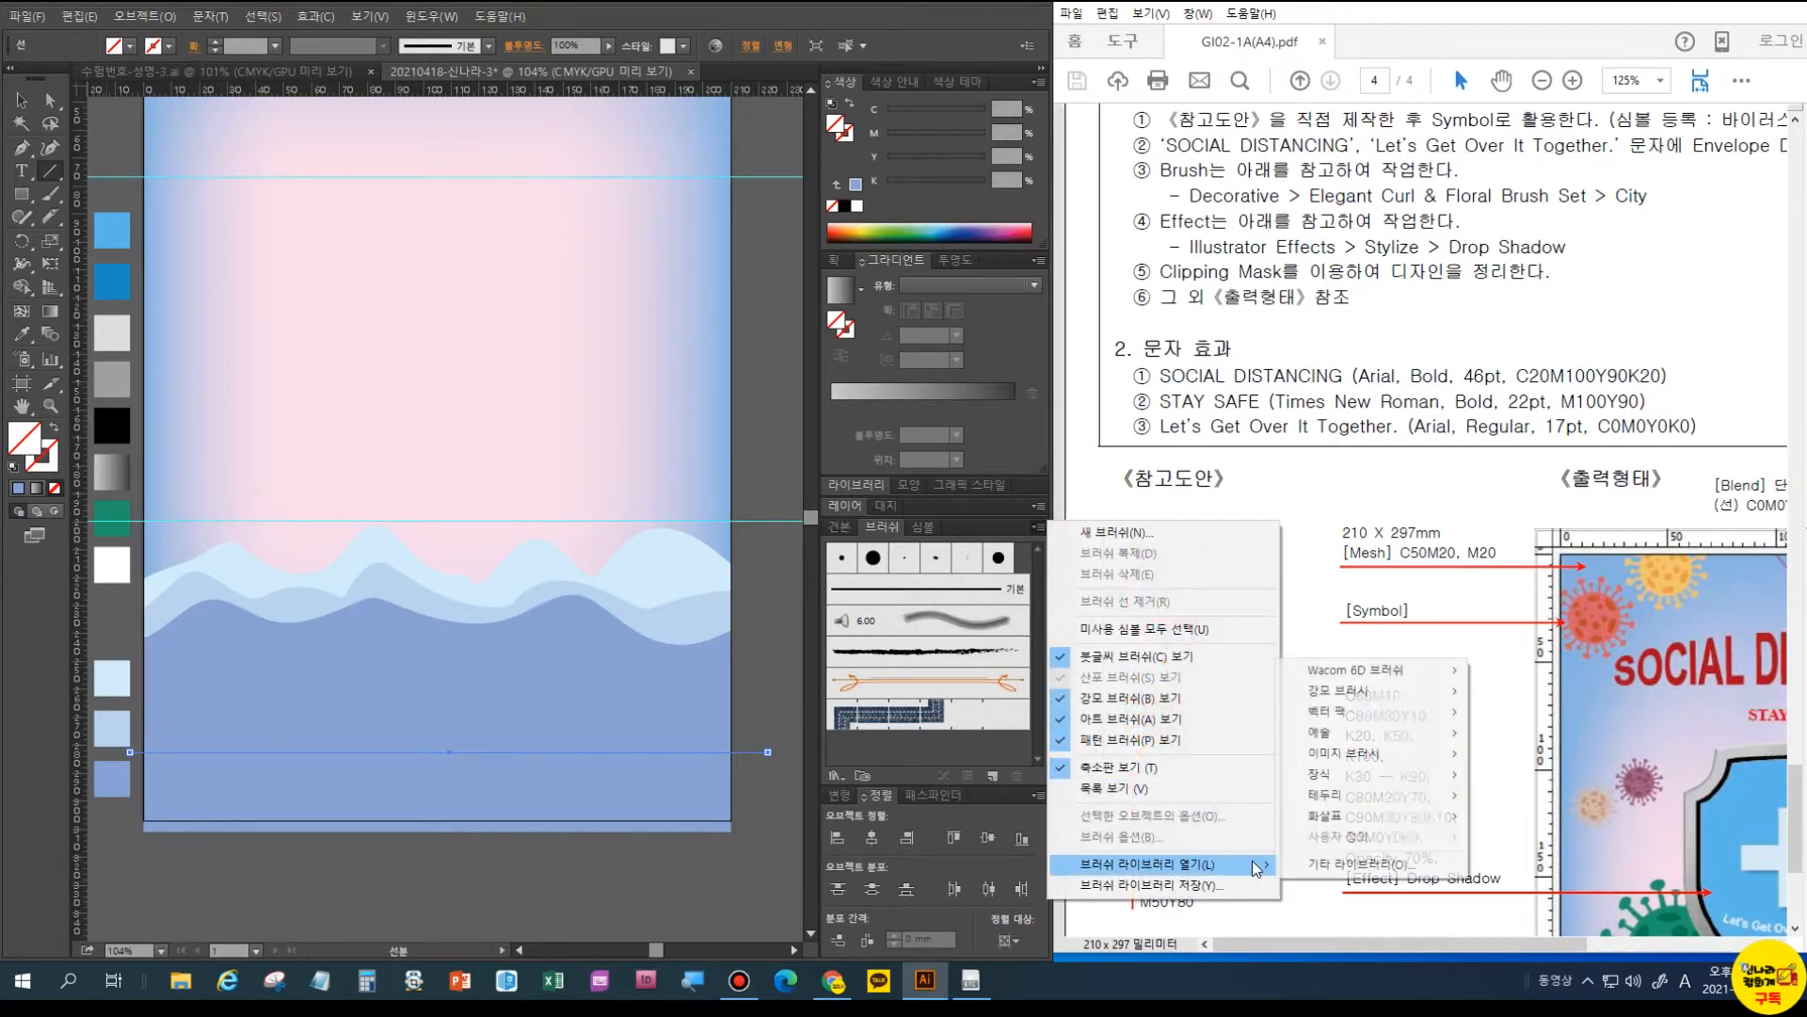
mouse_move(1380, 755)
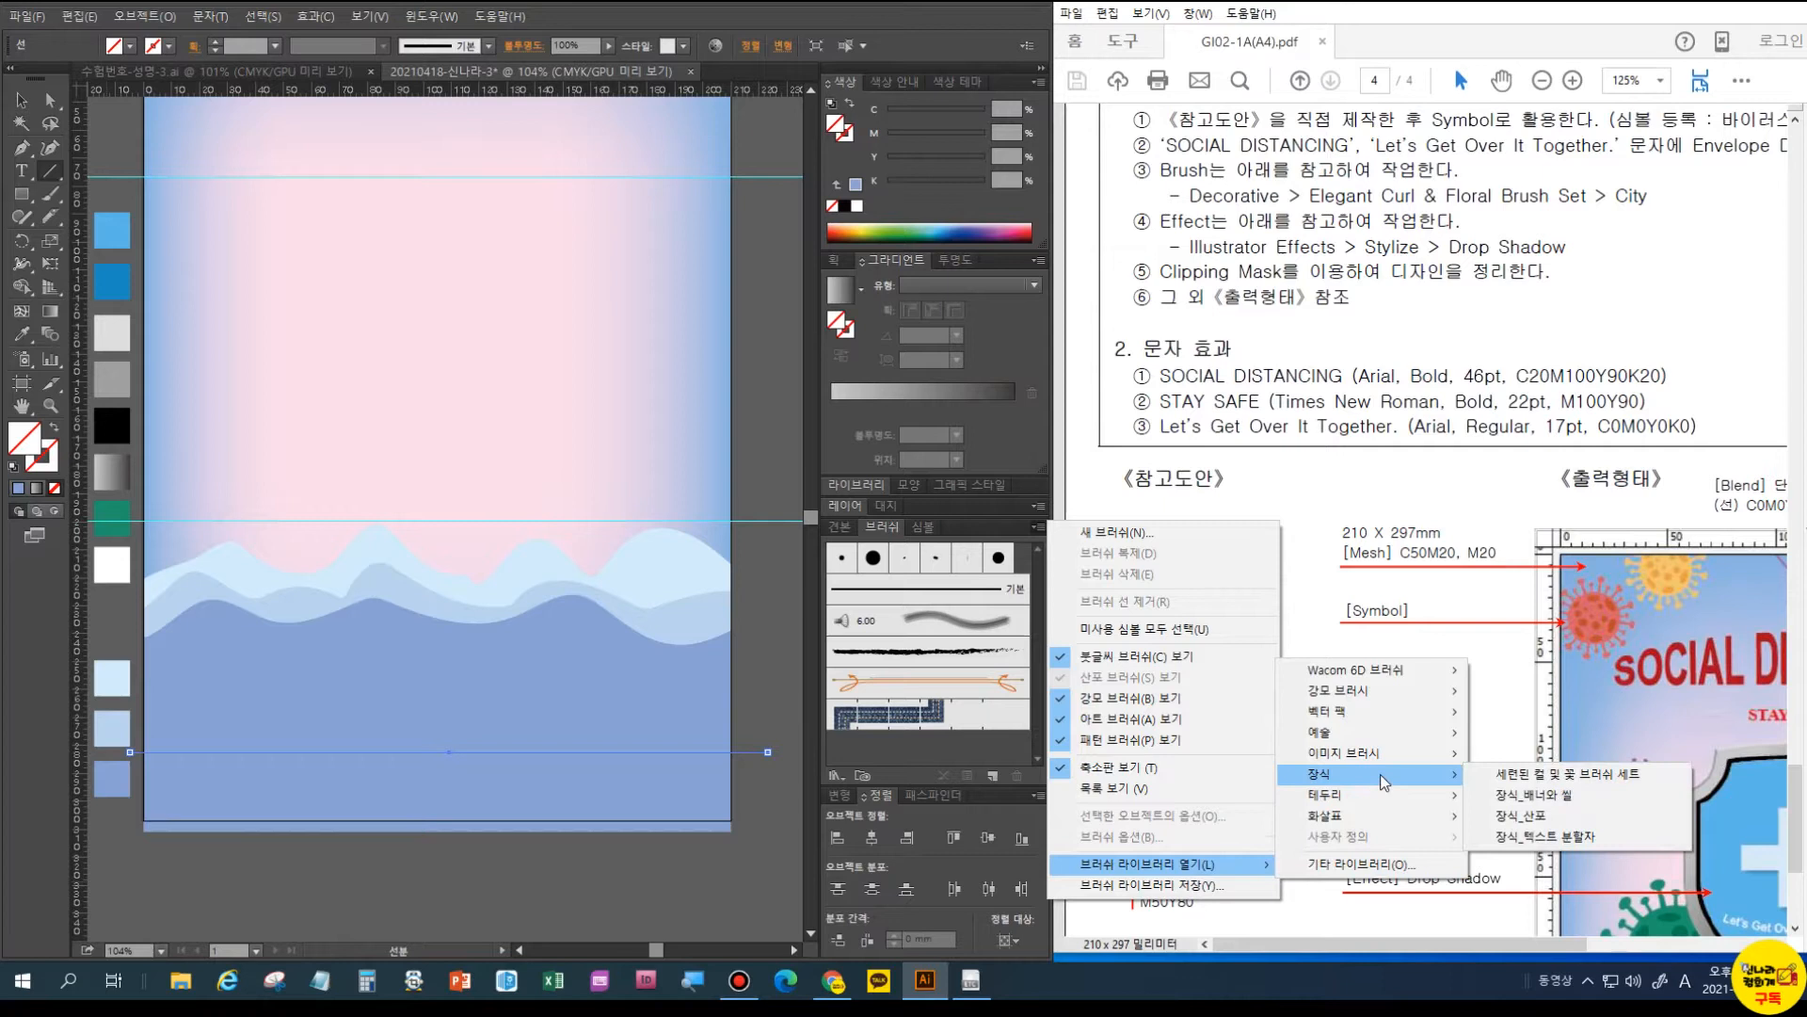
left_click(1540, 777)
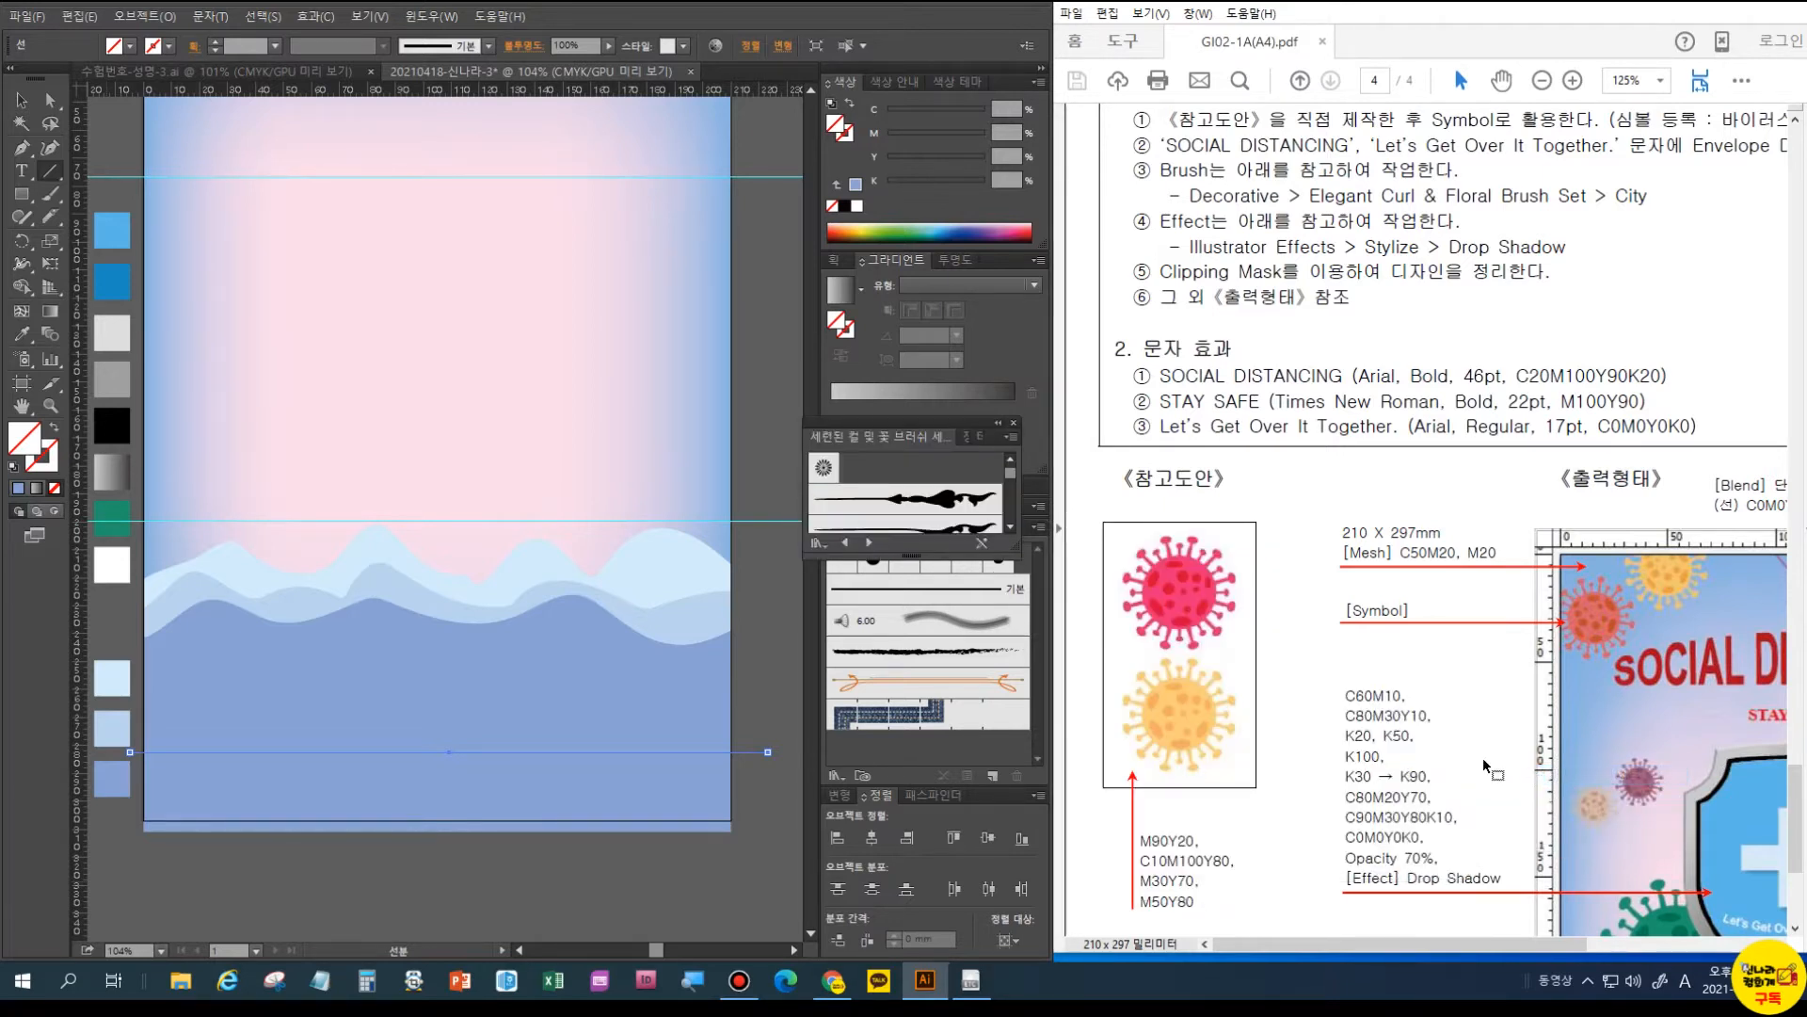
left_click_drag(1014, 546, 1040, 885)
left_click_drag(1032, 533, 1019, 754)
left_click(861, 678)
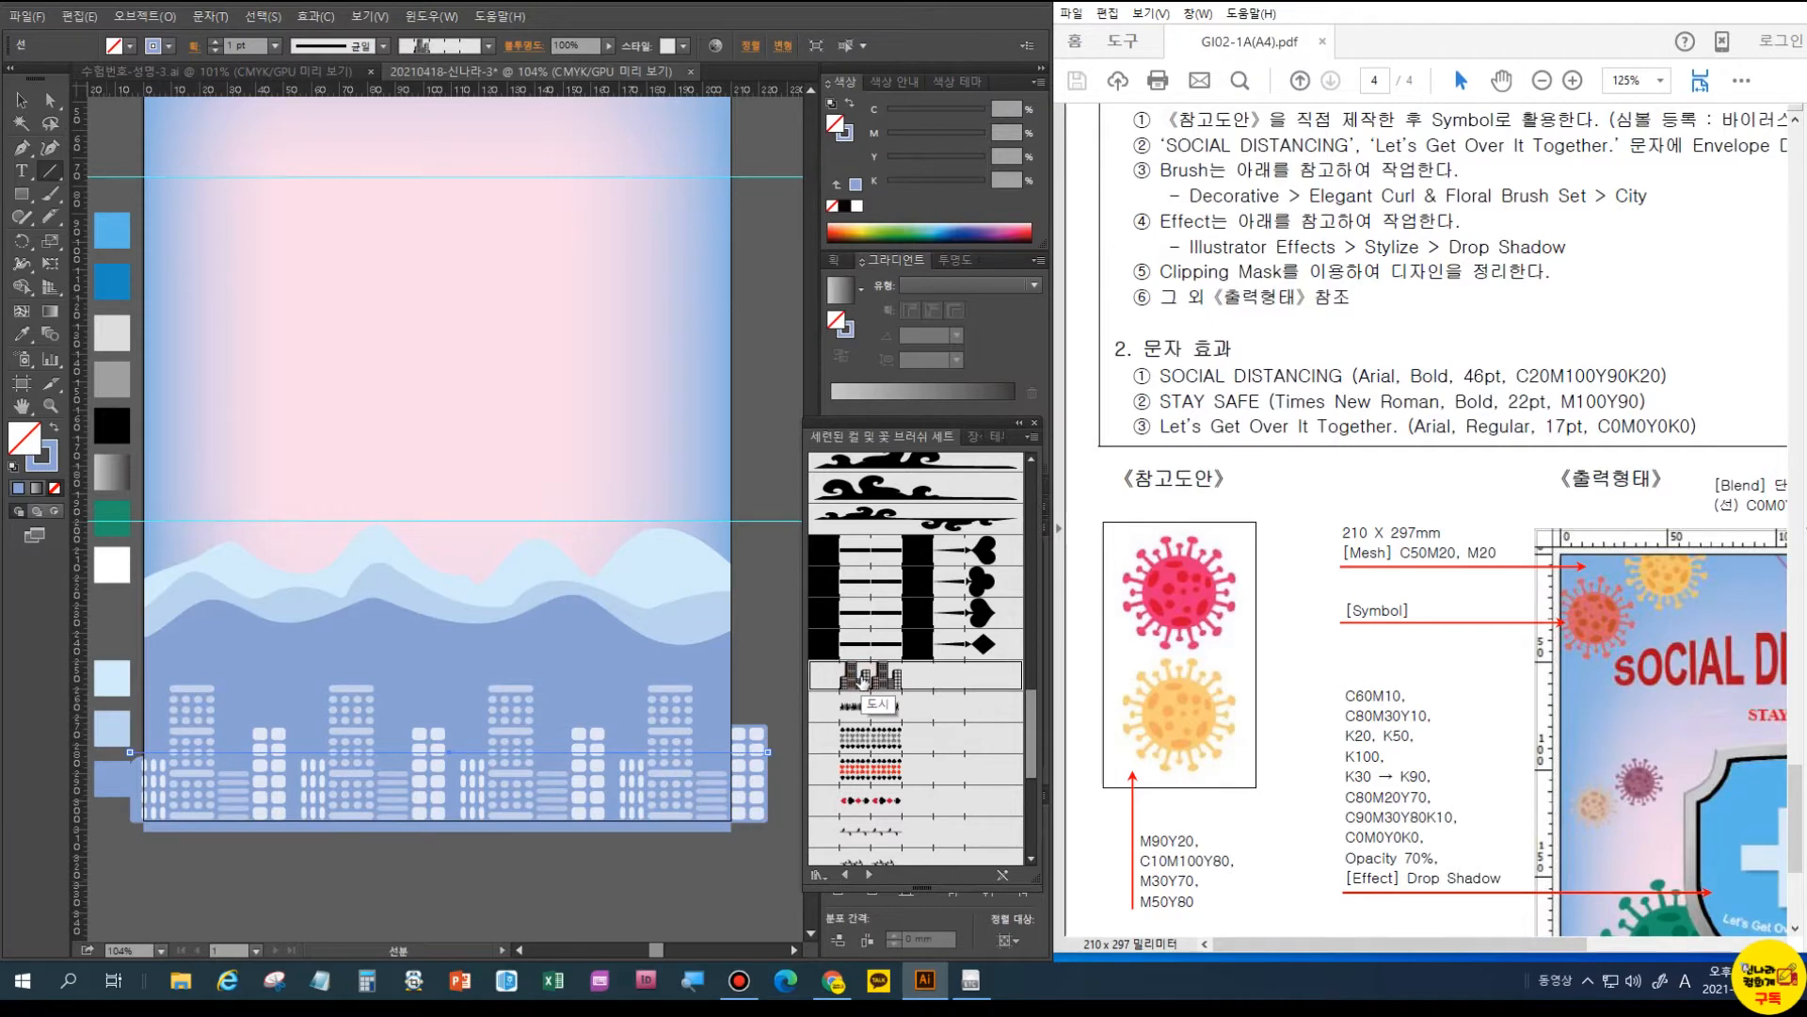
- Set the city line's stroke colour to C70 M60 and leave it without a fill
left_click_drag(1539, 945, 1680, 945)
scroll(1412, 518, "down", 3)
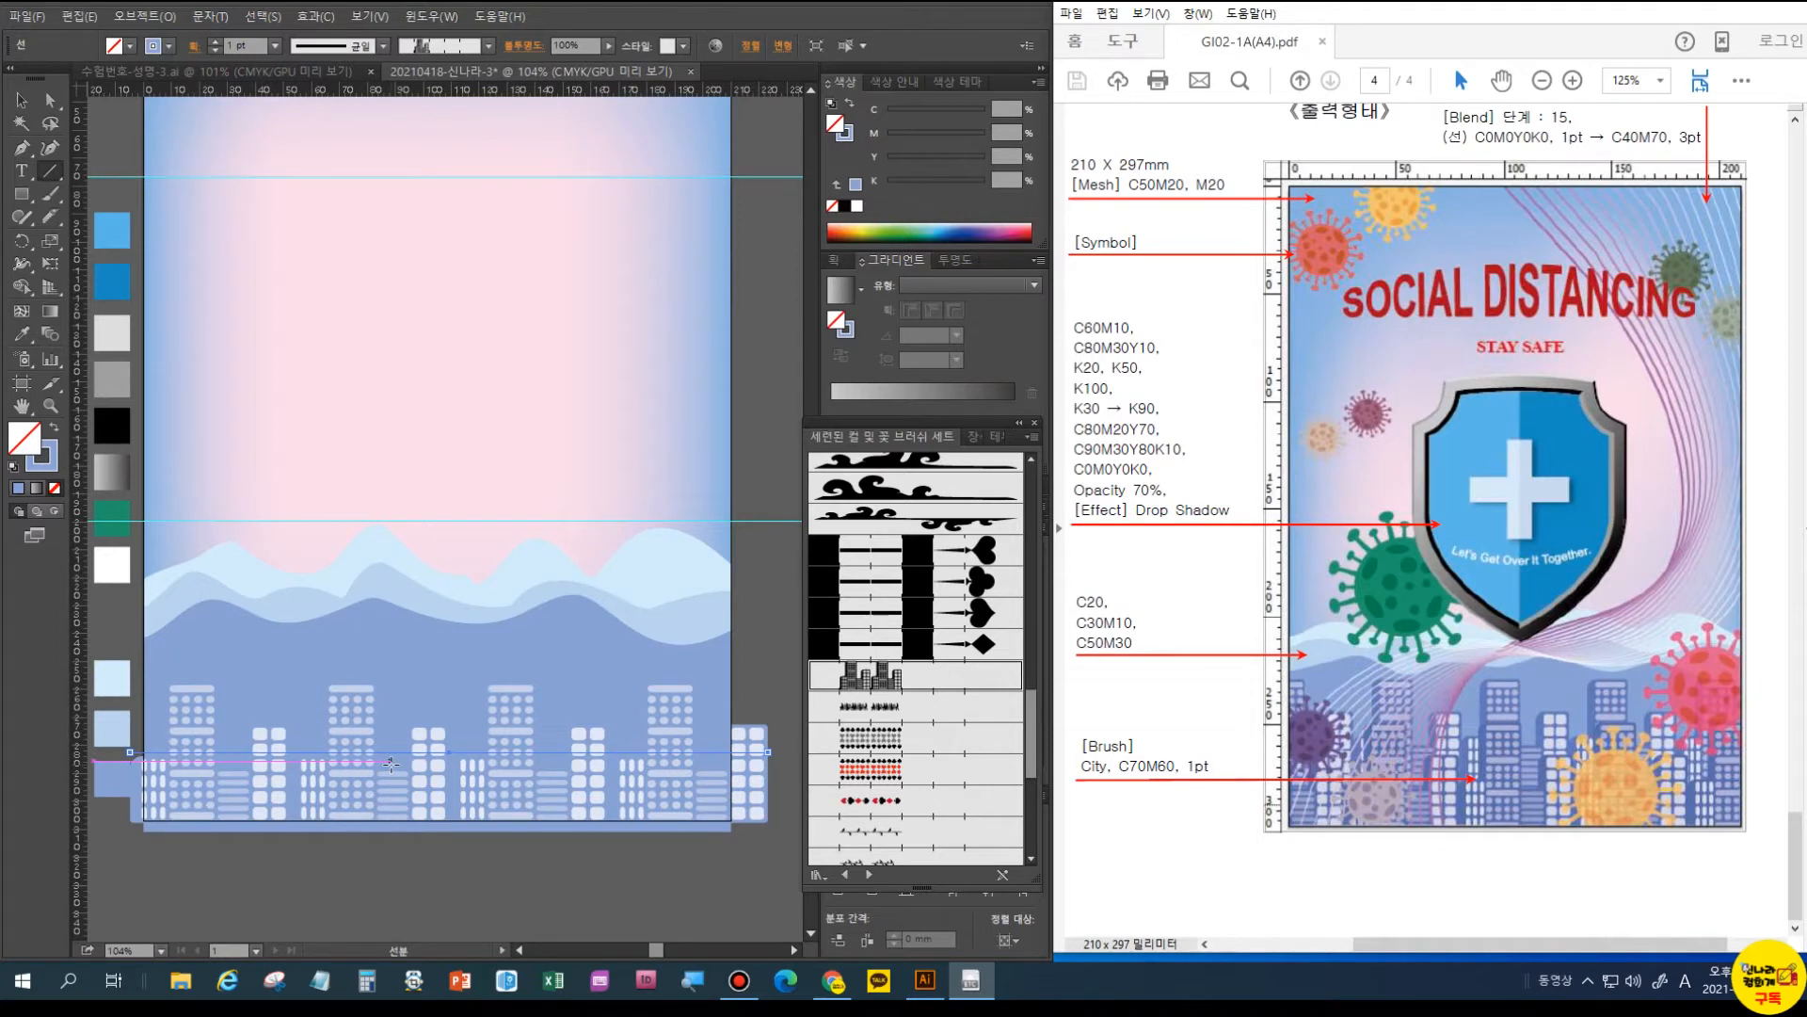
left_click(1000, 107)
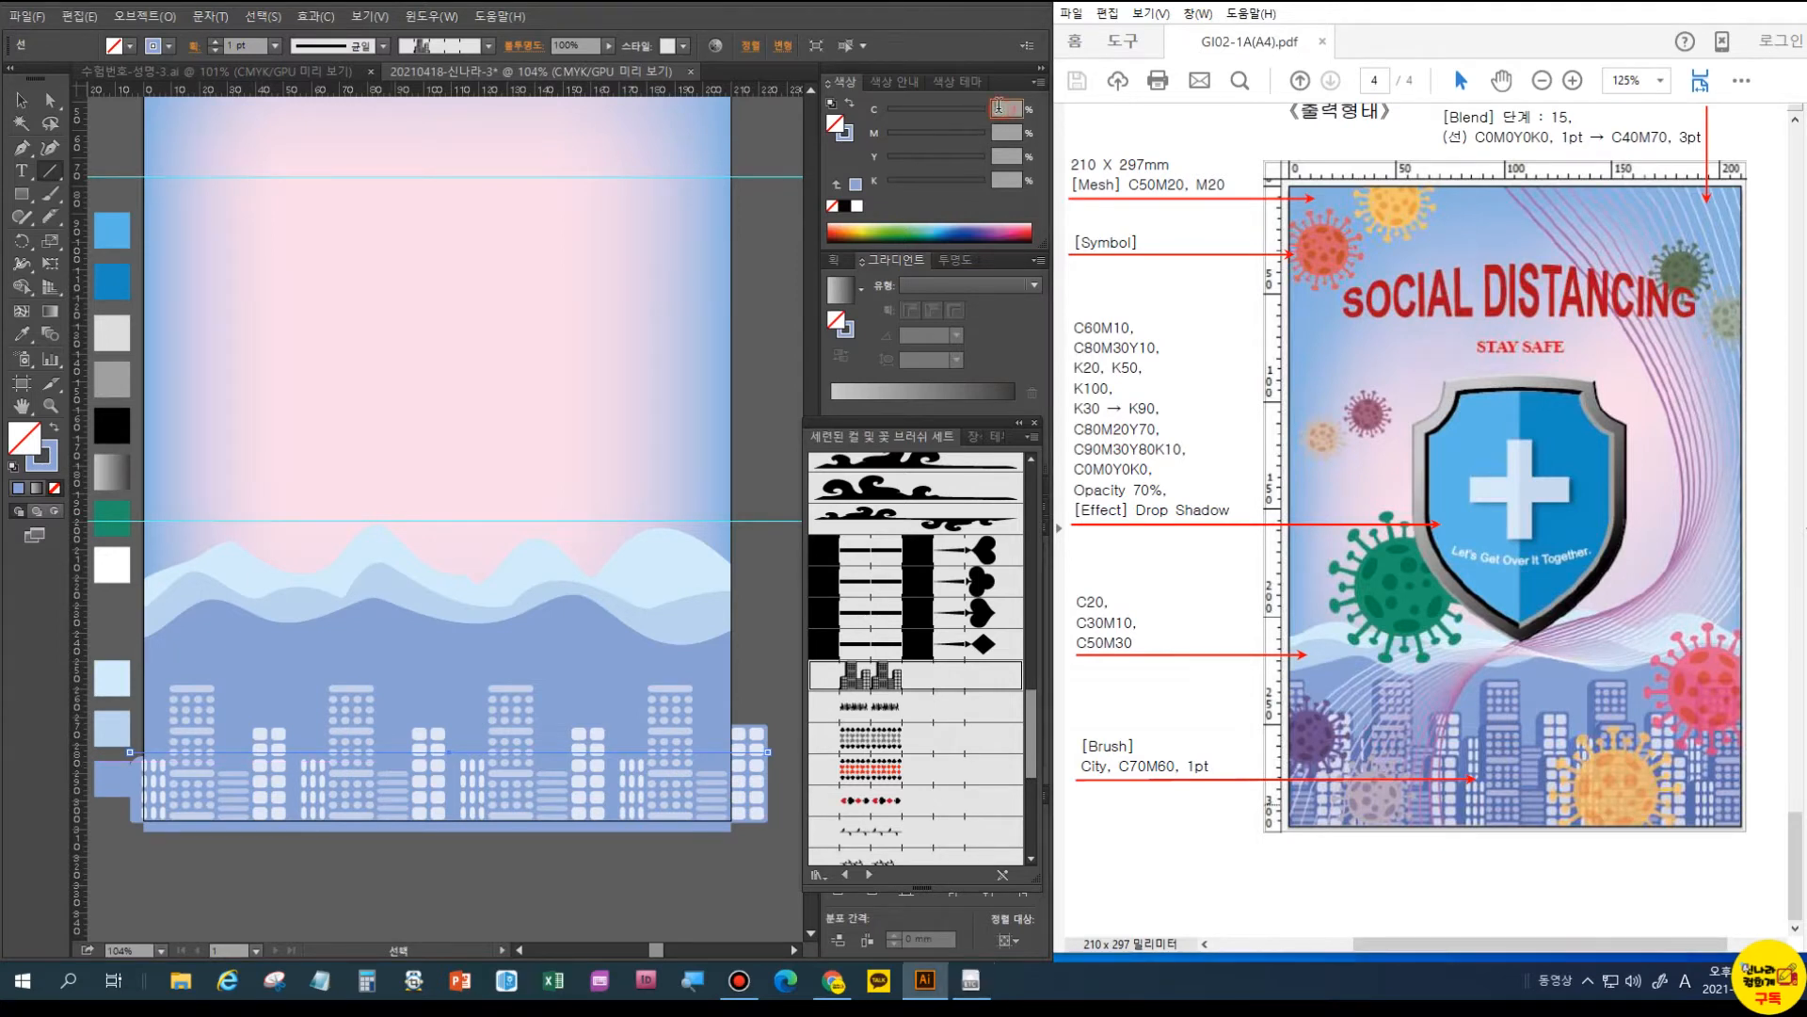
key("Tab")
type("60")
key("Tab")
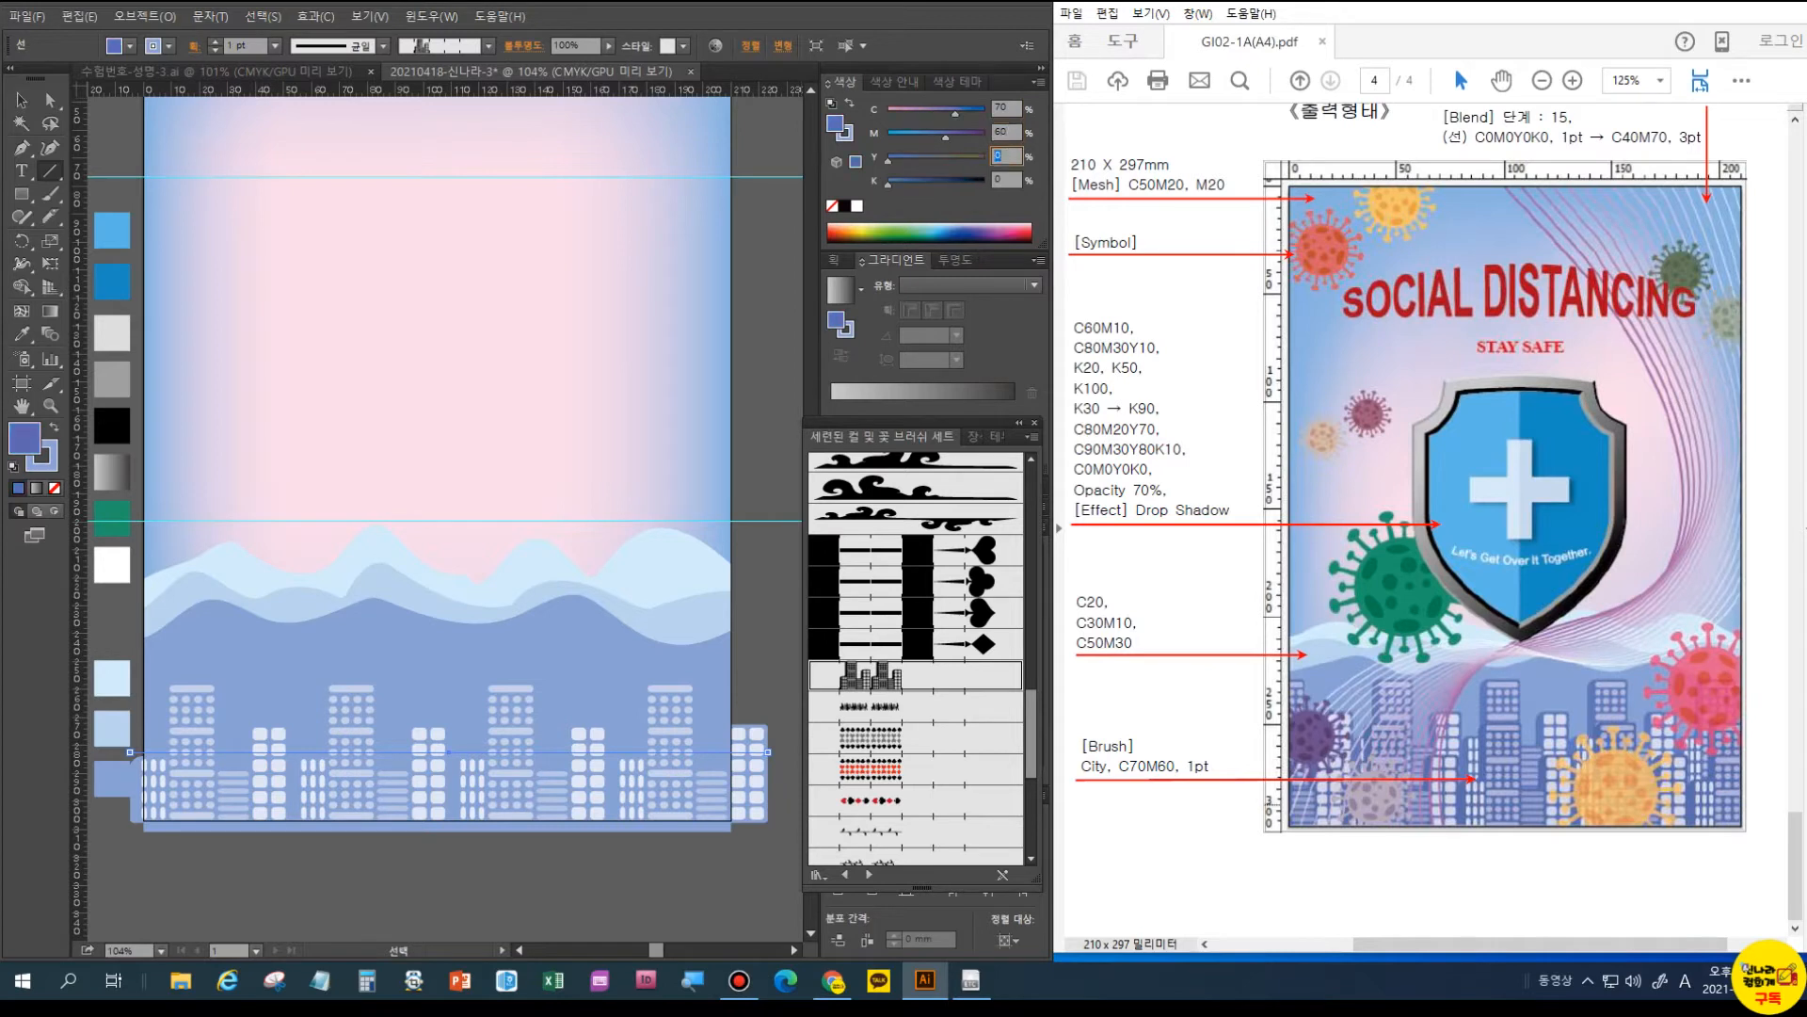
left_click(54, 428)
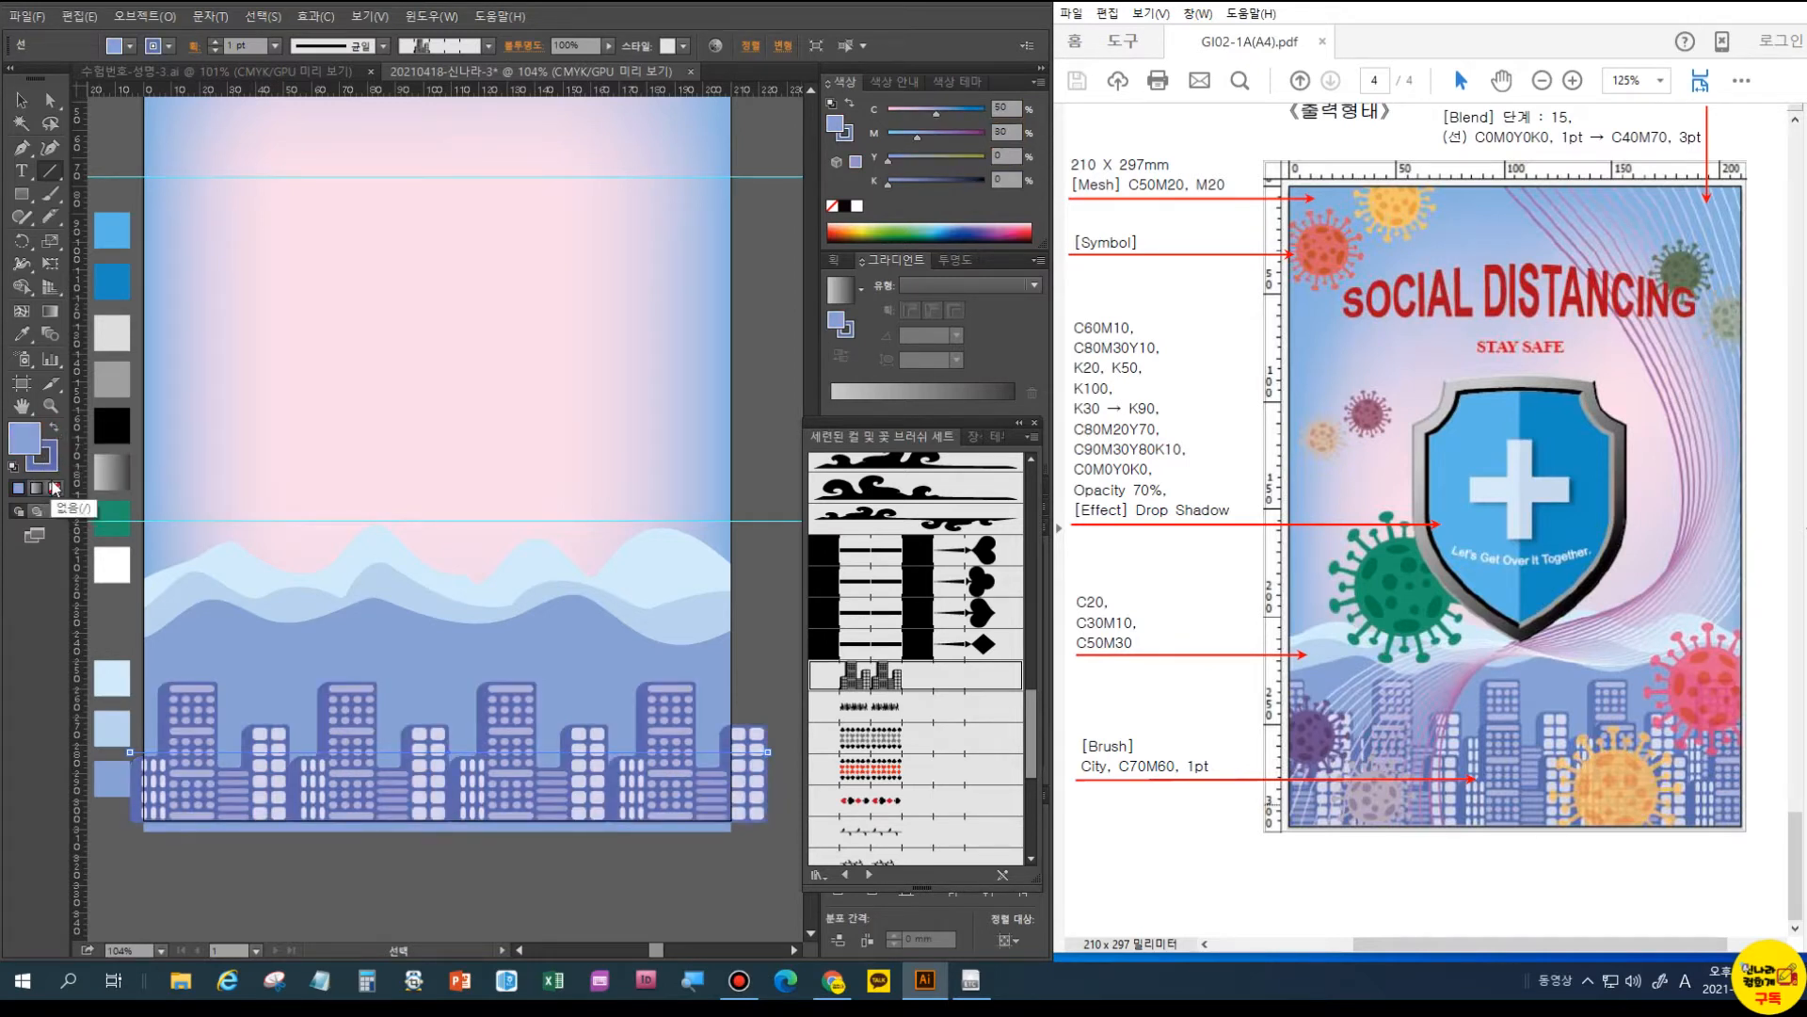
left_click(53, 487)
- Move the city line down to the artboard's bottom edge and place a duplicate of it directly above
left_click(21, 100)
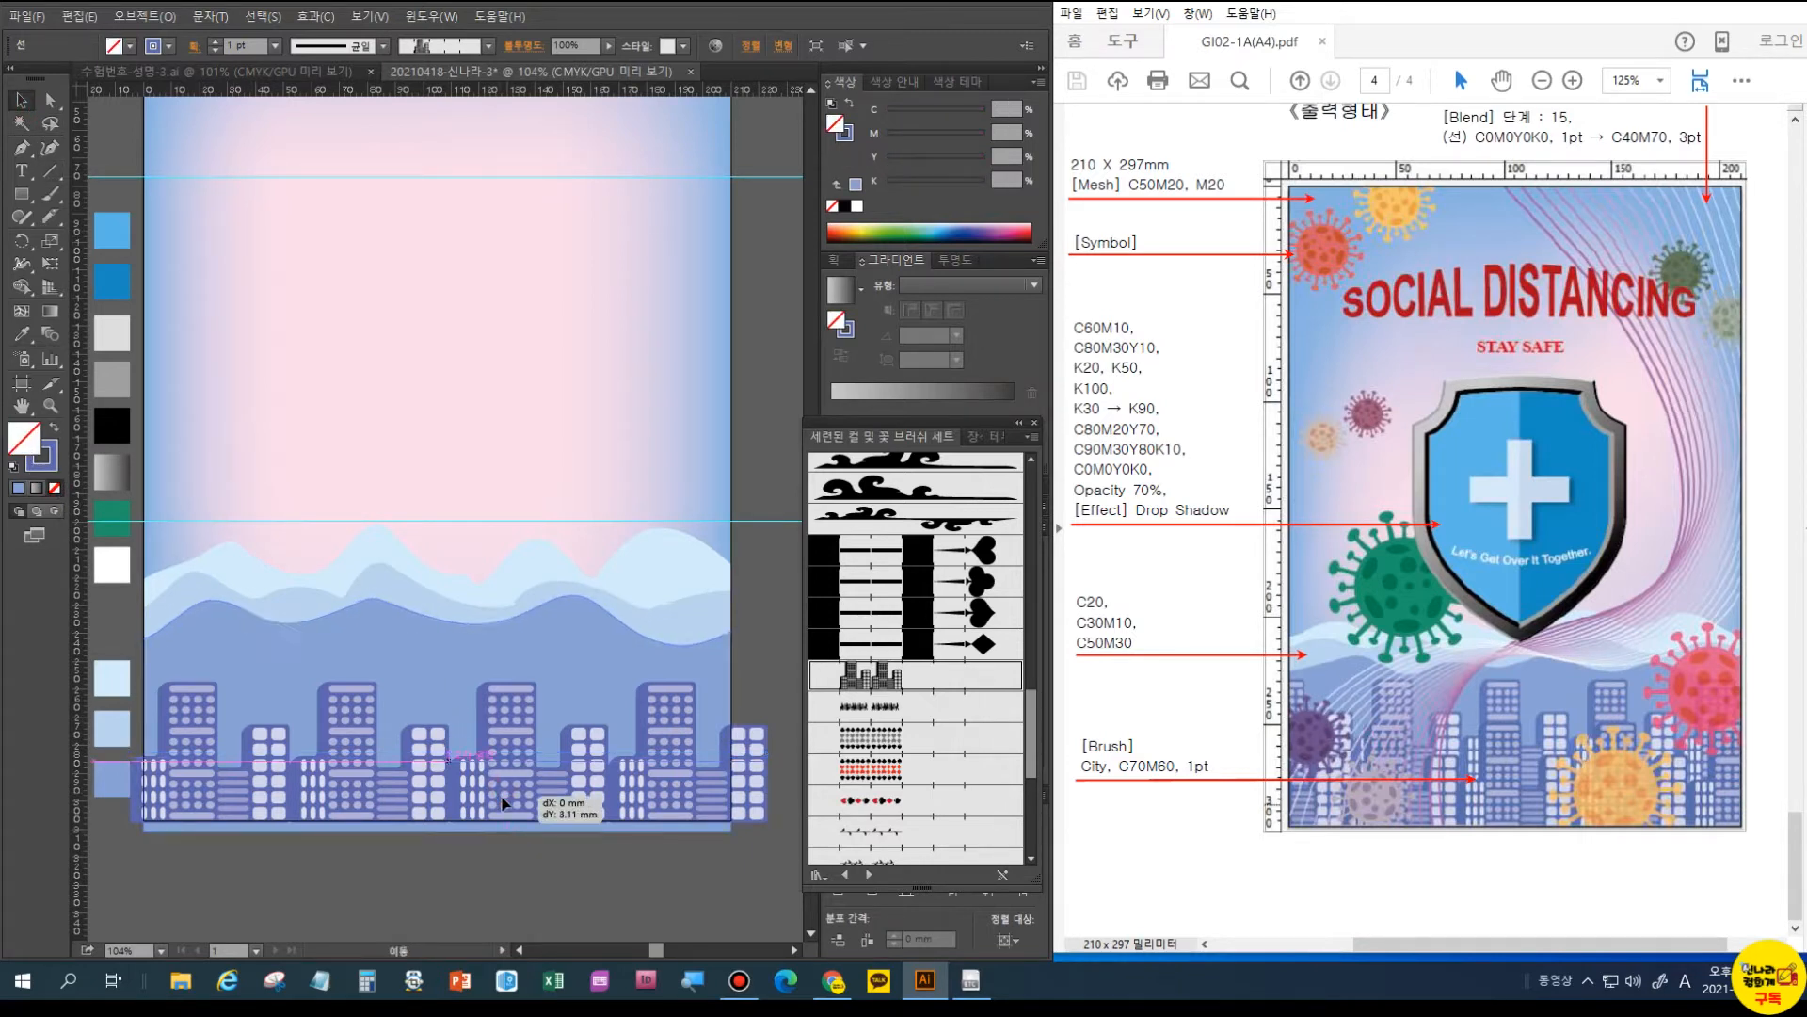
key("shift+Down")
left_click_drag(506, 779, 513, 667)
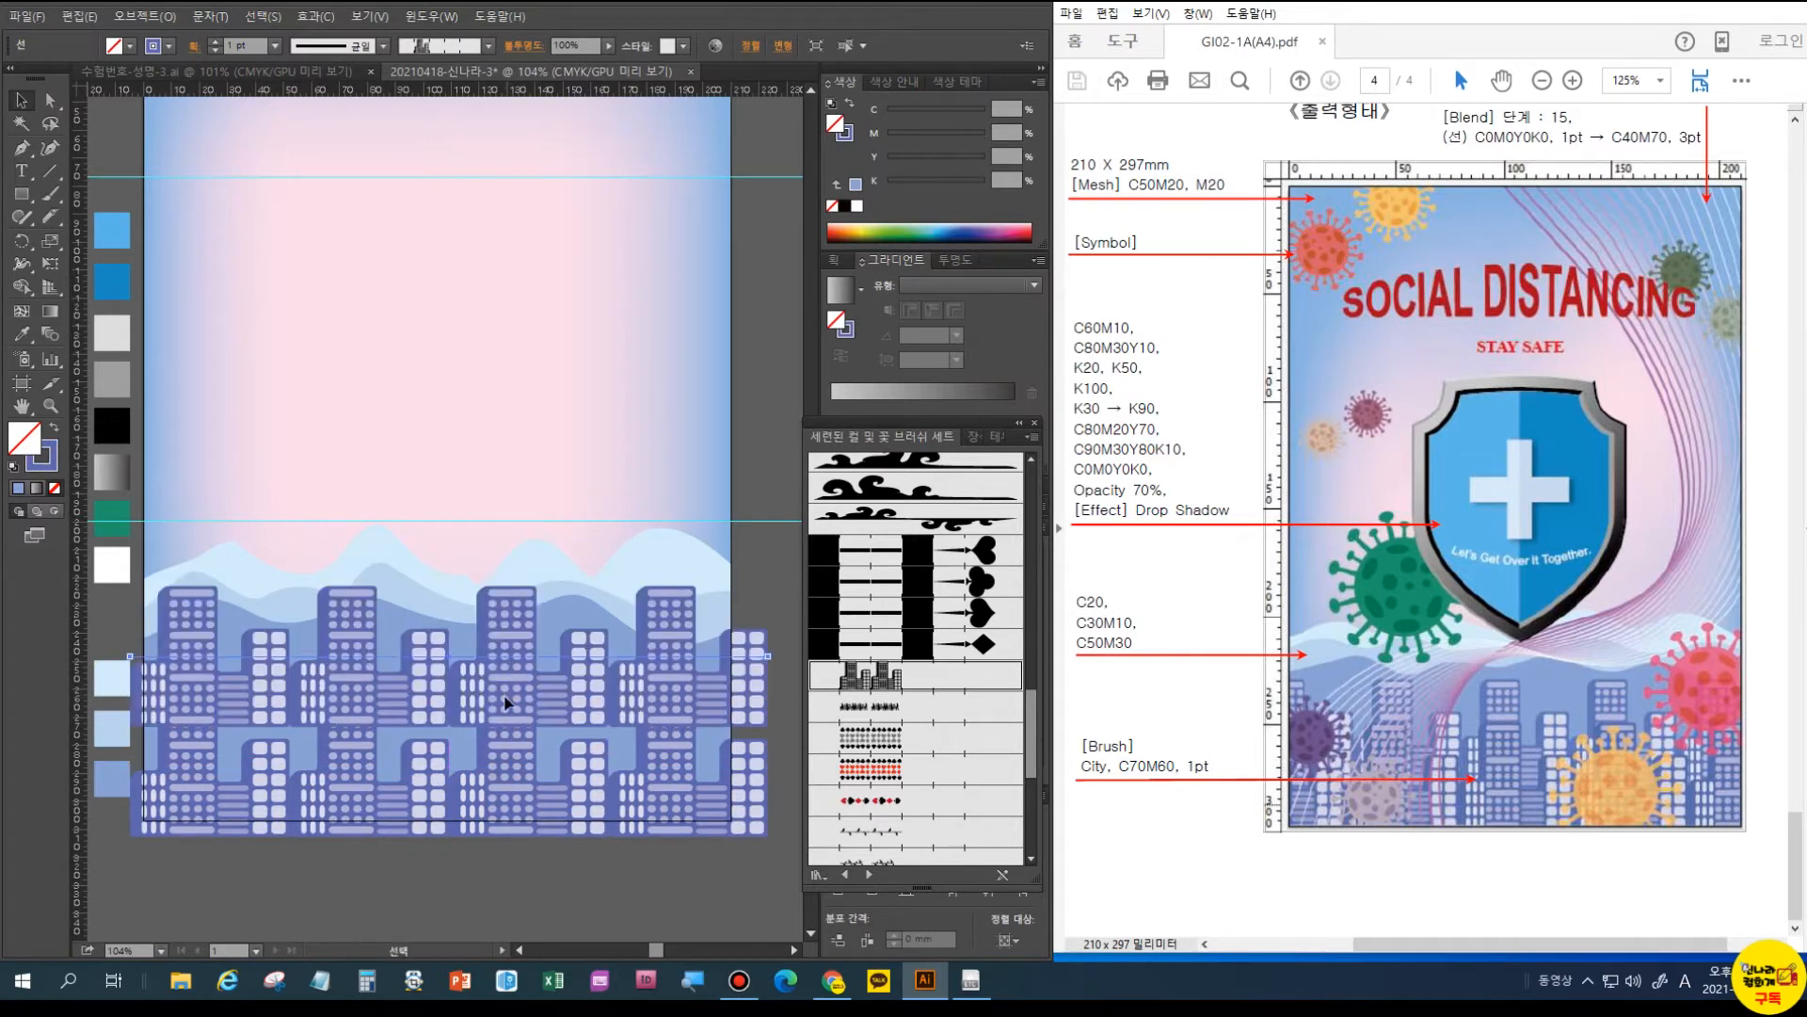
- Nudge the duplicated city row down until it overlaps most of the original row
key("Down")
key("Down")
key("Down")
key("Down")
key("Down")
key("Down")
key("Down")
key("Down")
key("Down")
key("Down")
key("Down")
key("Down")
key("Down")
key("Down")
key("Down")
key("Down")
key("Down")
key("Down")
key("Down")
key("Down")
key("Down")
key("Down")
key("Down")
key("Down")
key("Down")
key("Down")
key("Down")
key("Down")
key("Down")
key("Down")
key("Down")
key("Down")
key("Down")
key("Down")
key("Down")
key("Down")
key("Down")
key("Down")
key("Down")
key("Down")
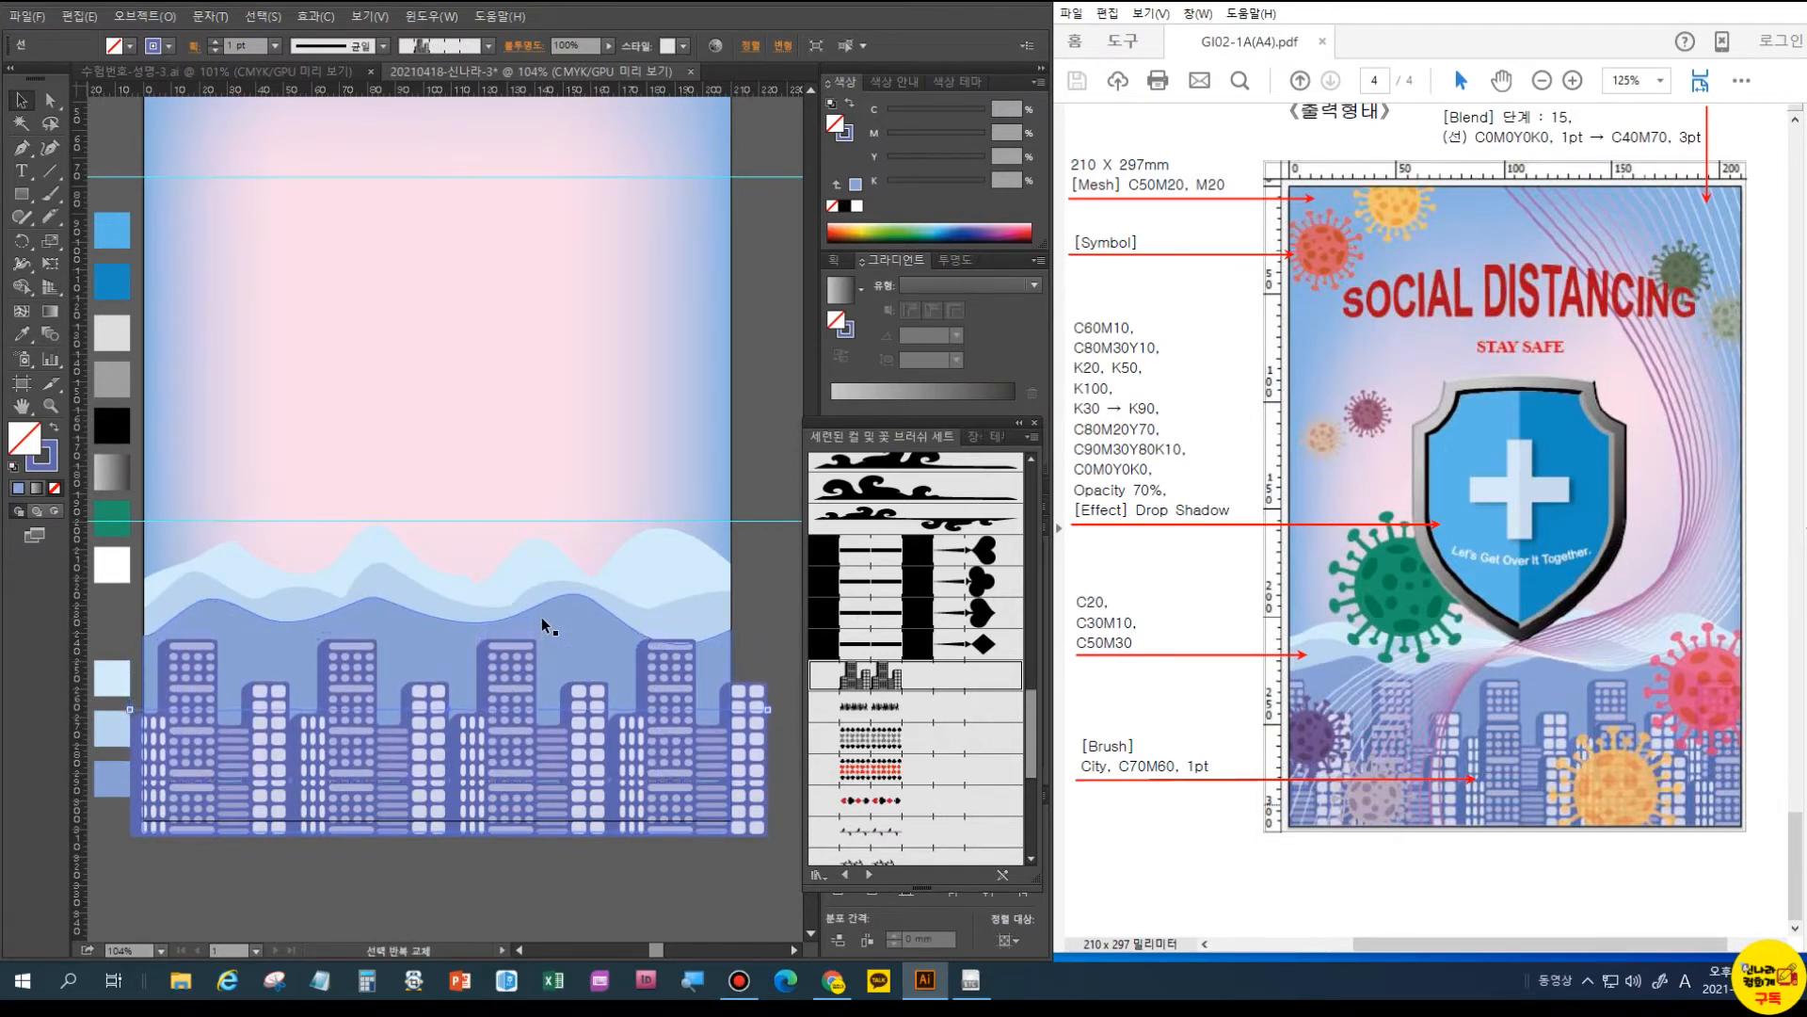
key("Down")
key("Down")
key("Down")
key("Down")
key("Down")
key("Down")
key("Down")
key("Down")
key("Down")
key("Down")
key("Down")
key("Down")
key("Down")
key("Down")
key("Down")
key("Down")
key("Down")
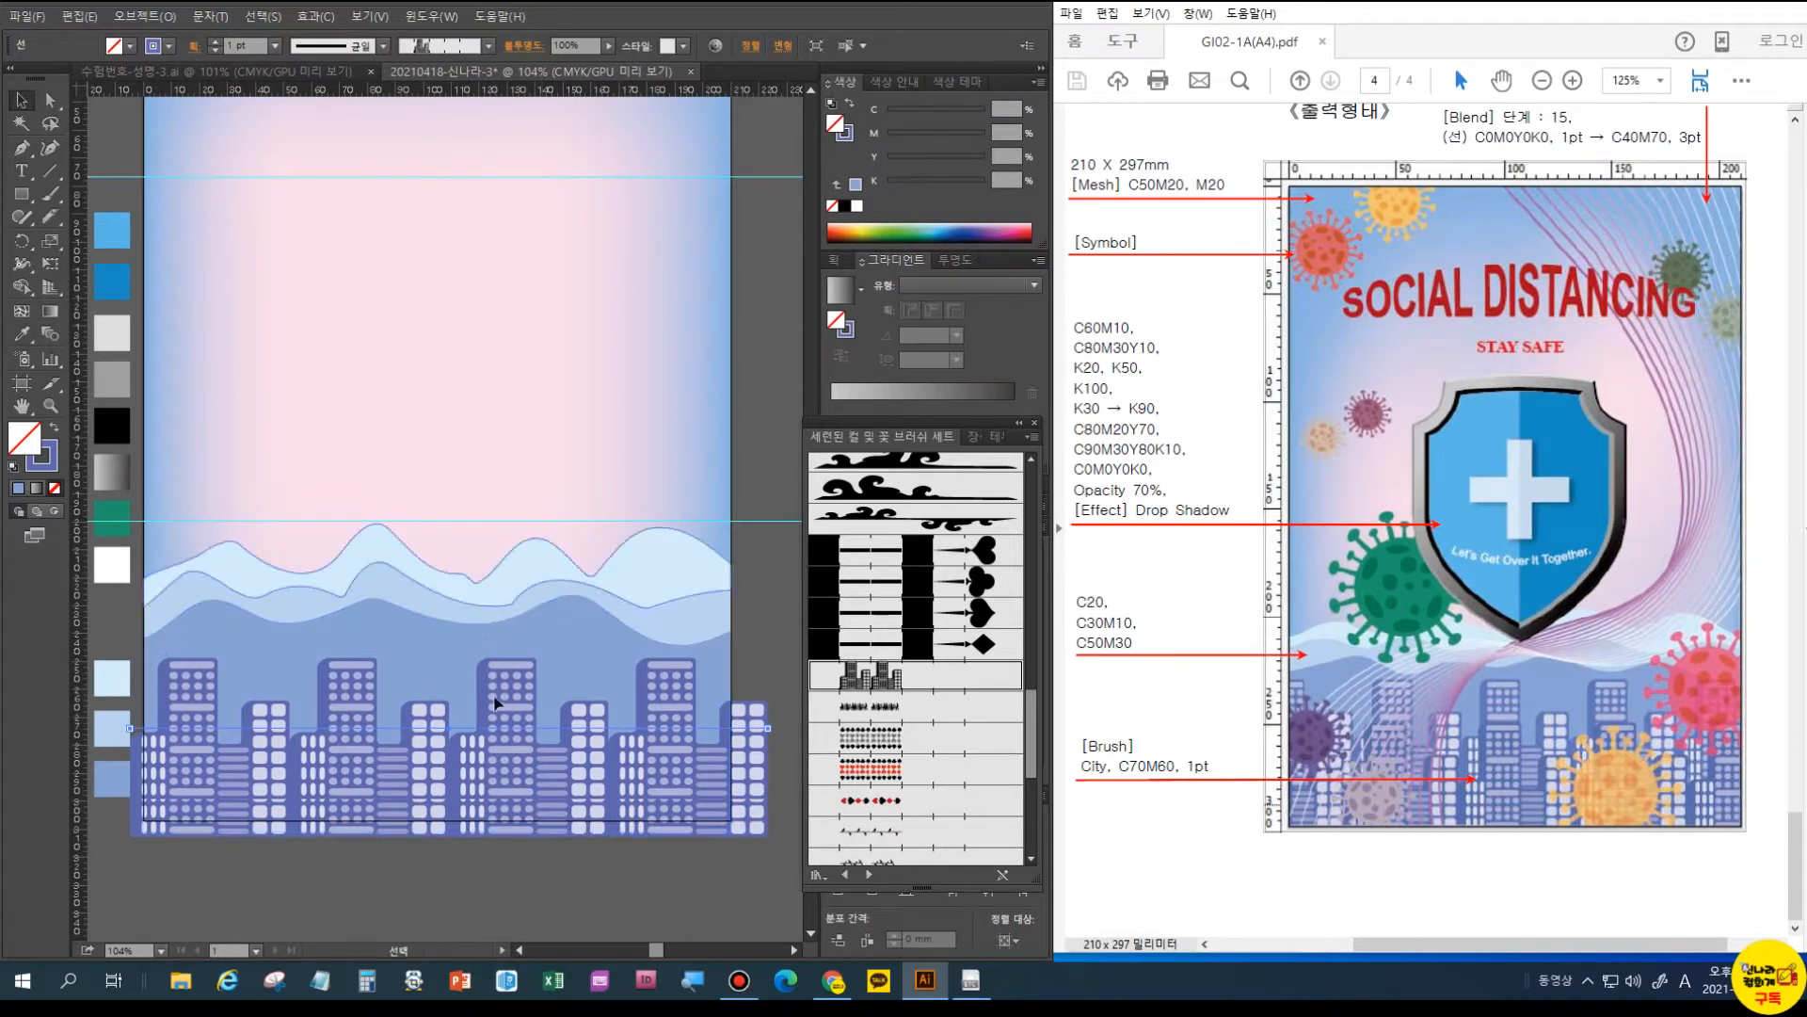
- Shift the duplicated city row slightly to the right and slightly up to offset it from the original
key("a")
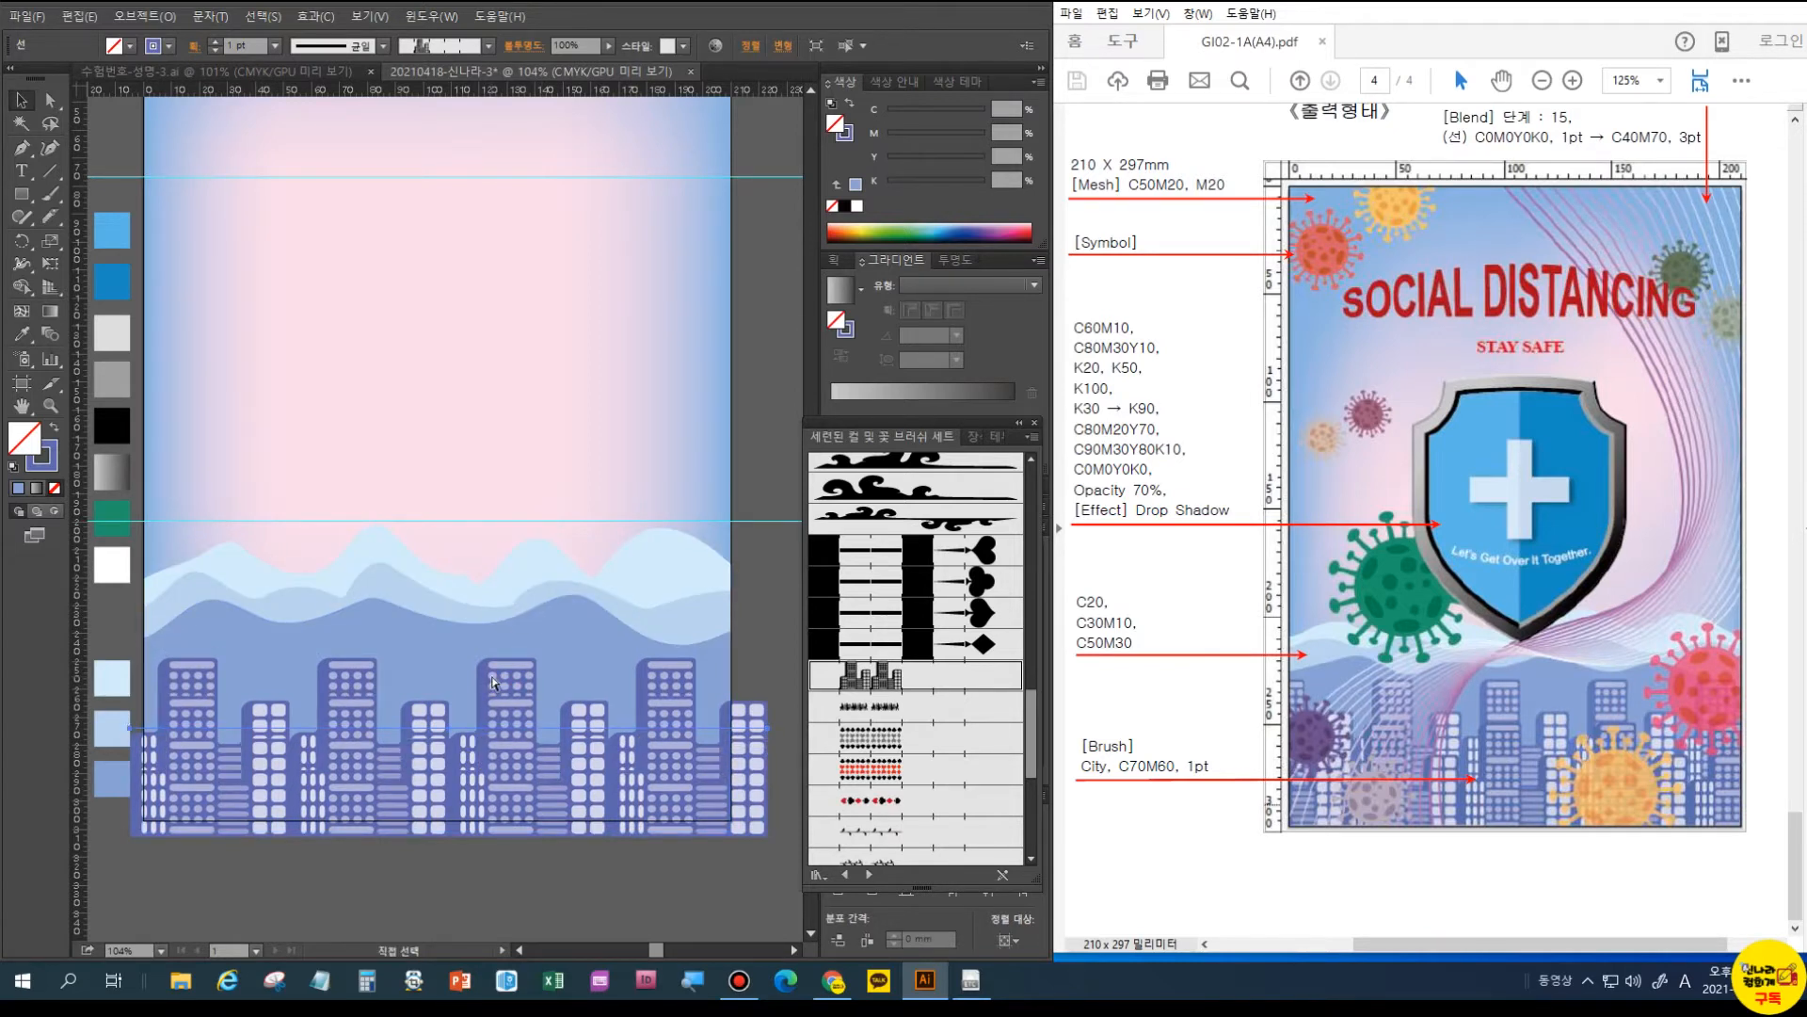
key("v")
key("Right")
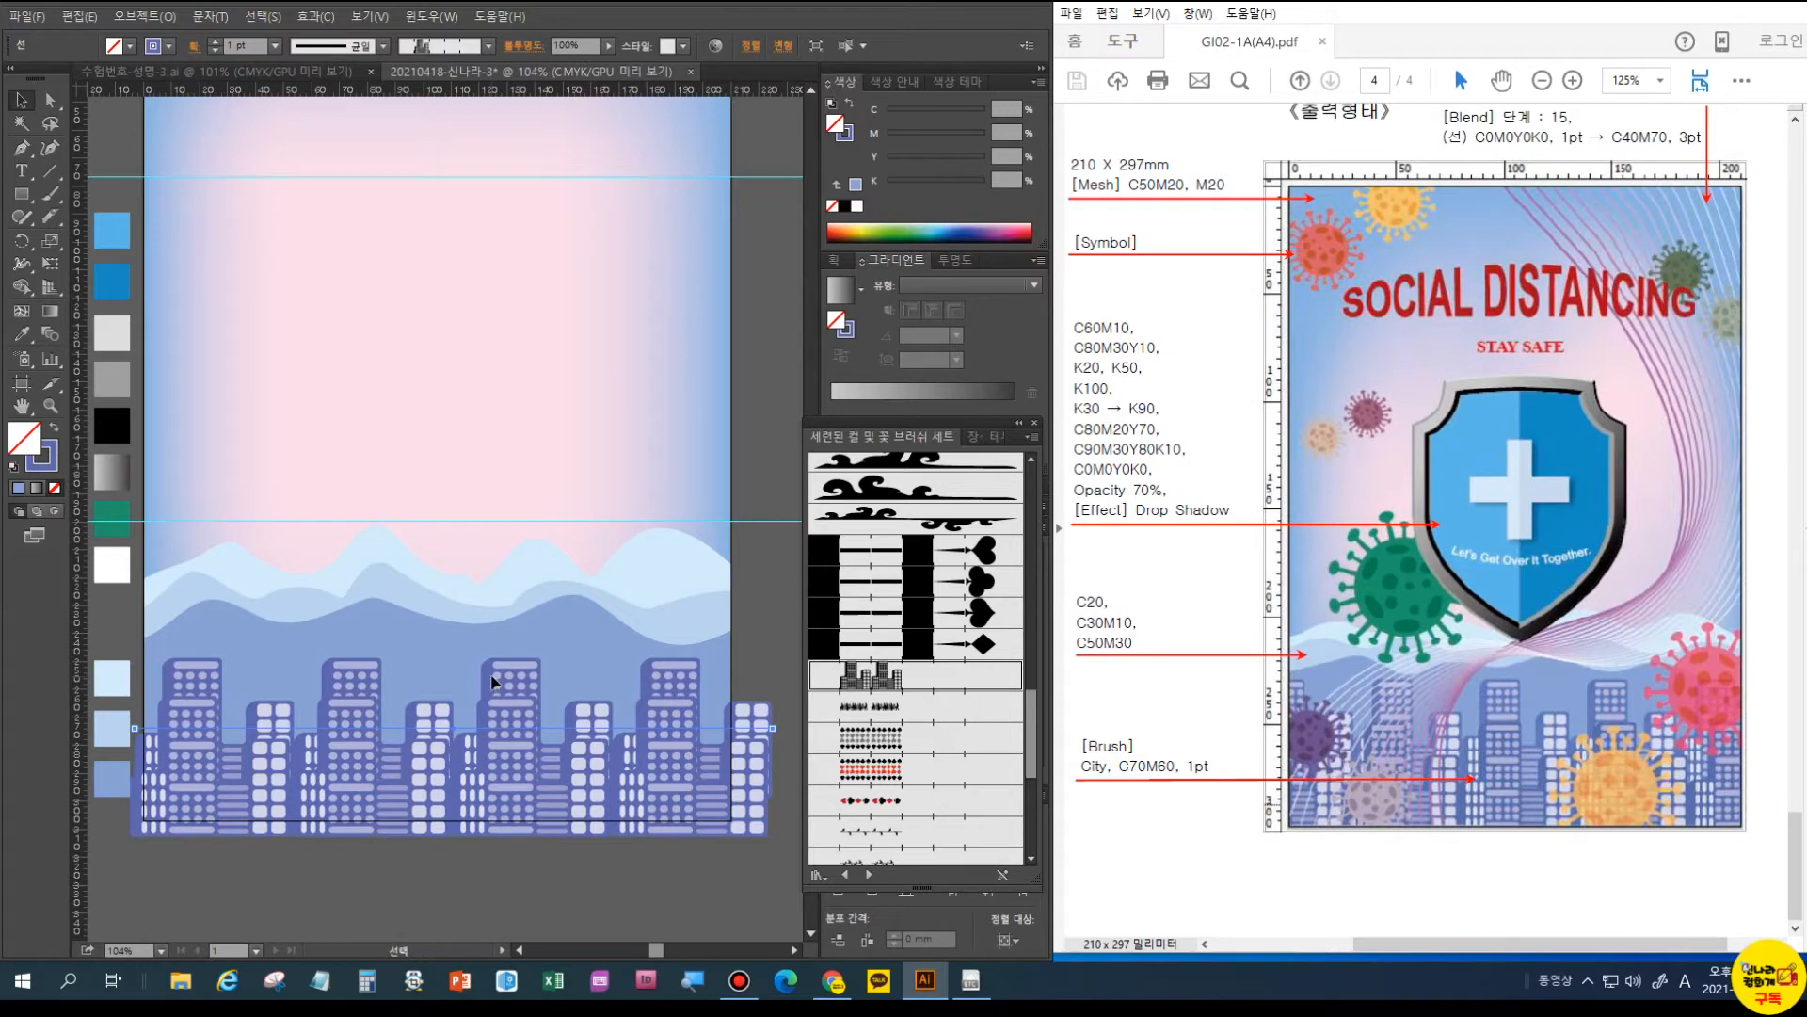
key("Up")
key("Up")
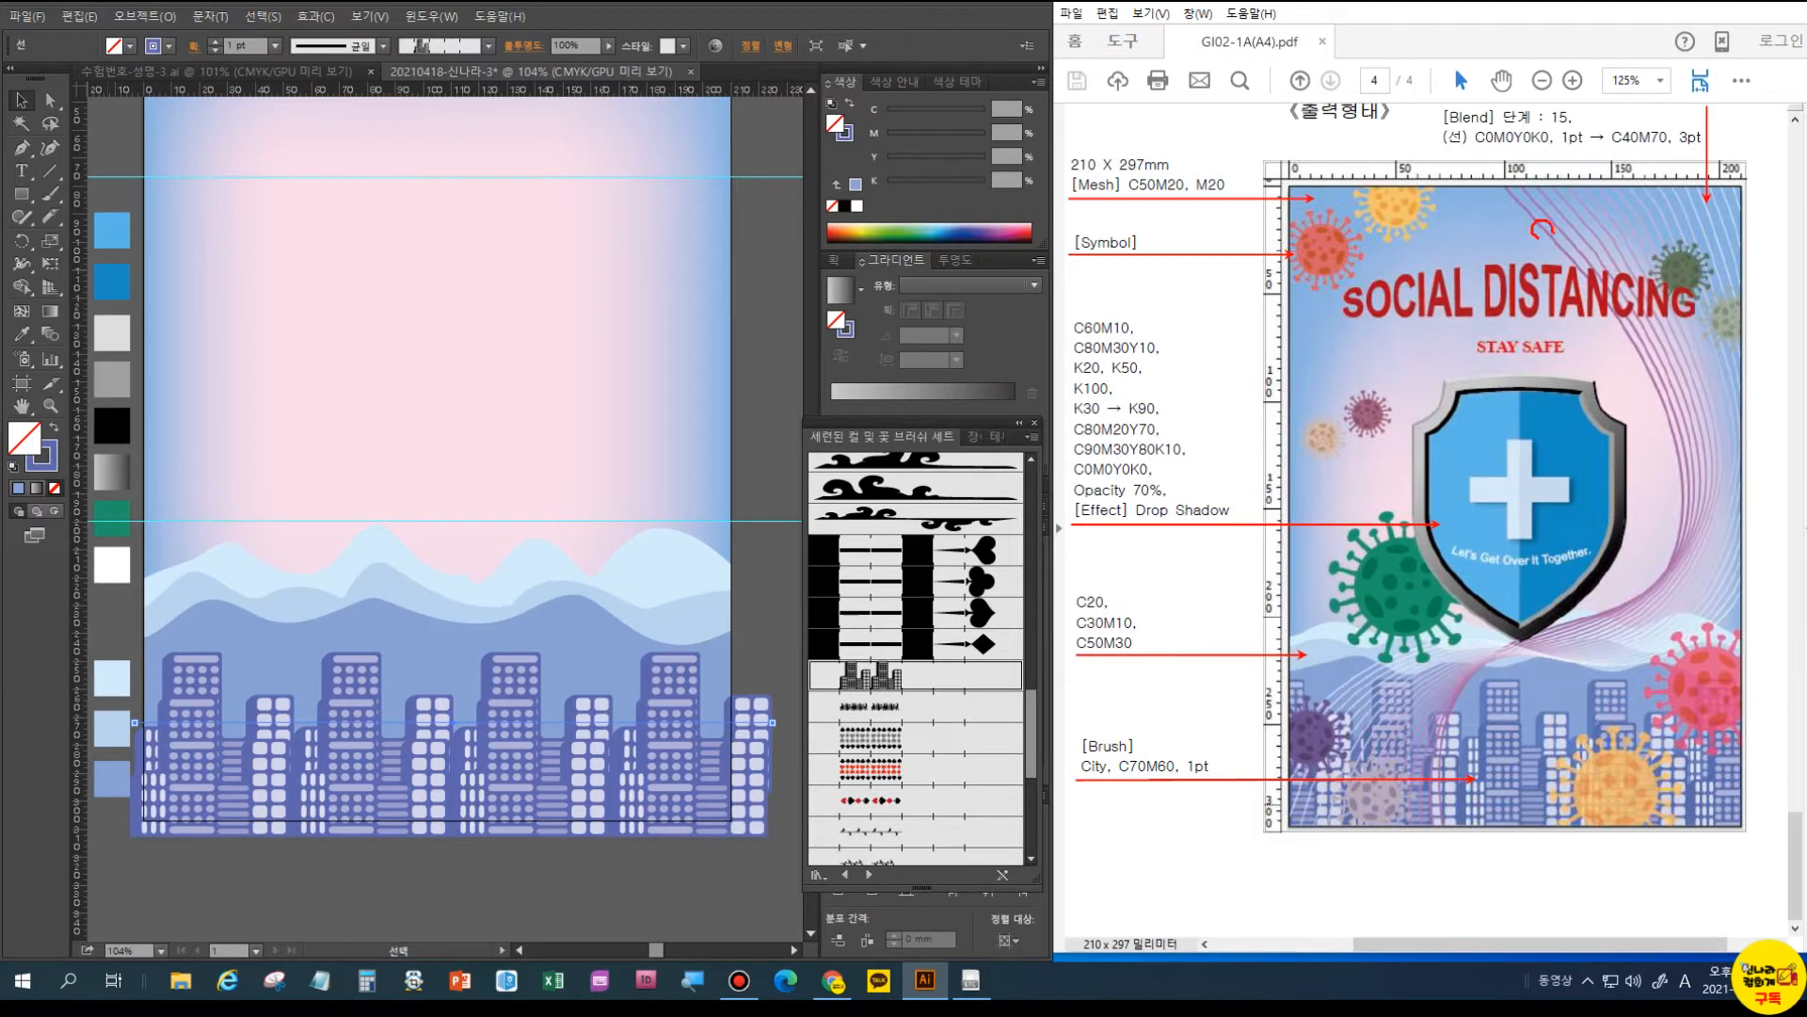
left_click_drag(1753, 203, 1729, 190)
left_click_drag(1561, 145, 1710, 148)
key("Escape")
- Draw an open curve with the Pen tool from above the artboard, bulging to the right, then sweeping down-left past the bottom edge
left_click(482, 178)
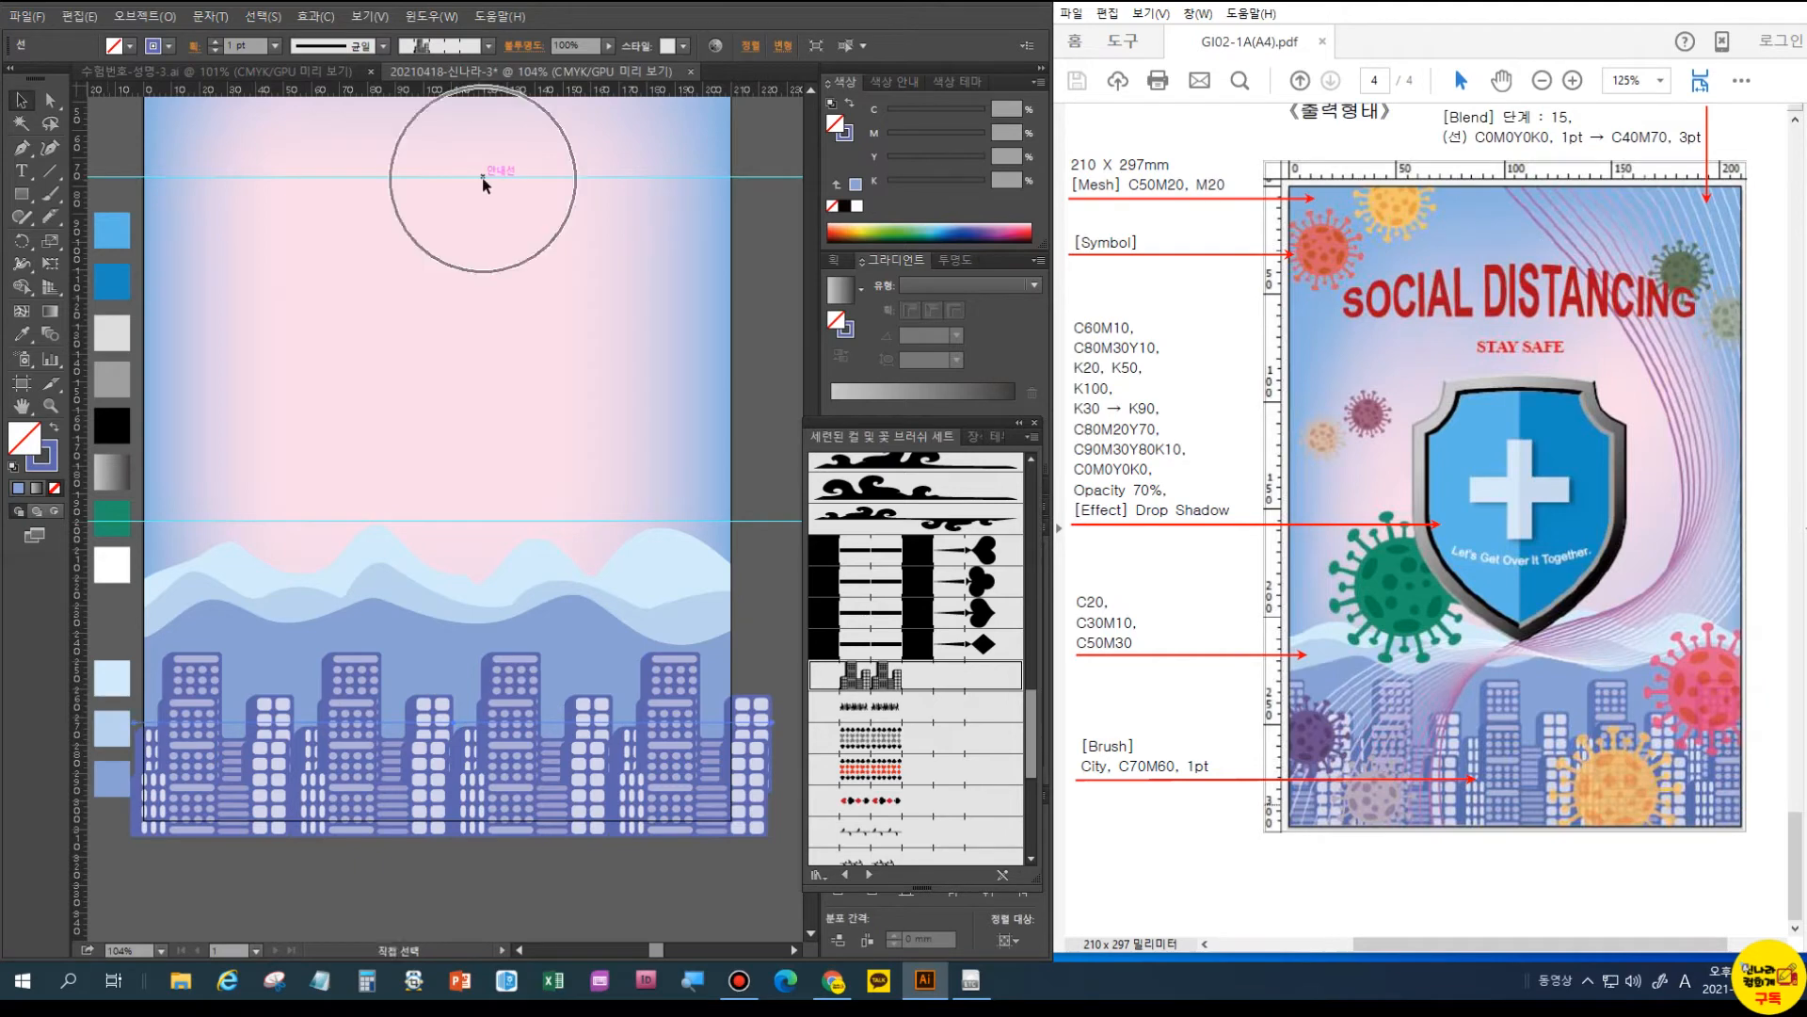
key("ctrl+minus")
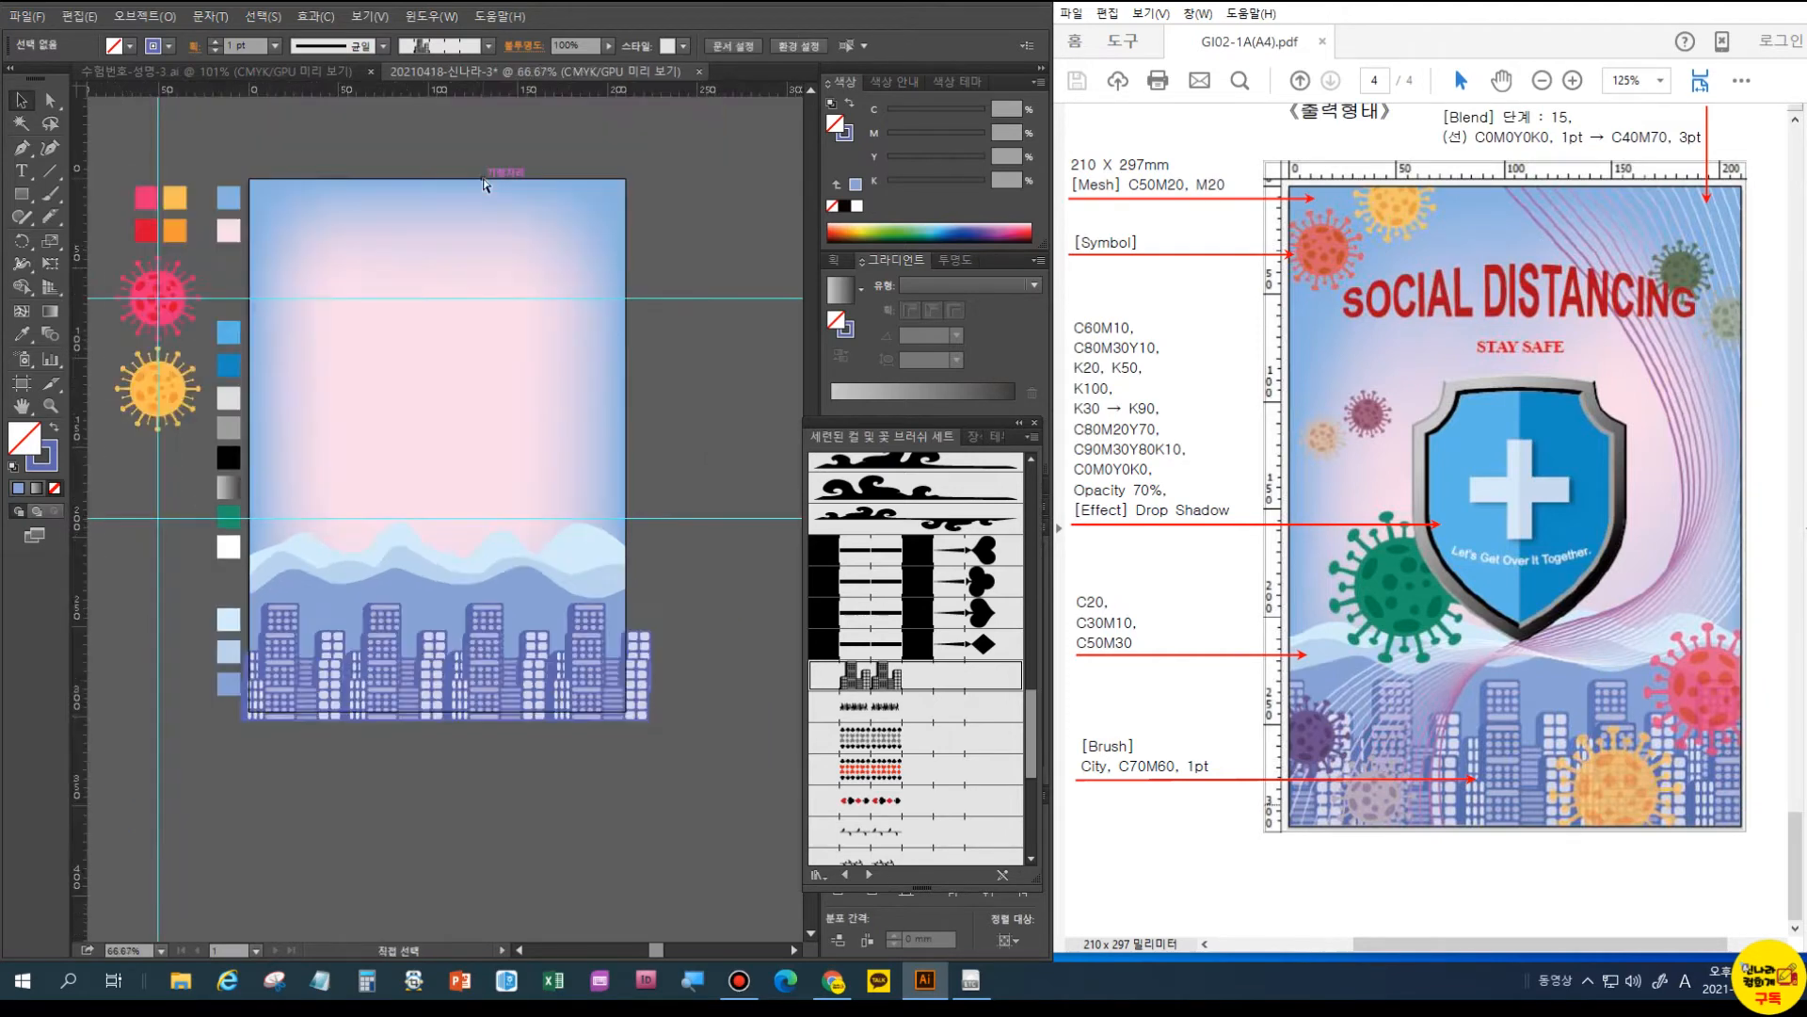
left_click(21, 148)
left_click(52, 468)
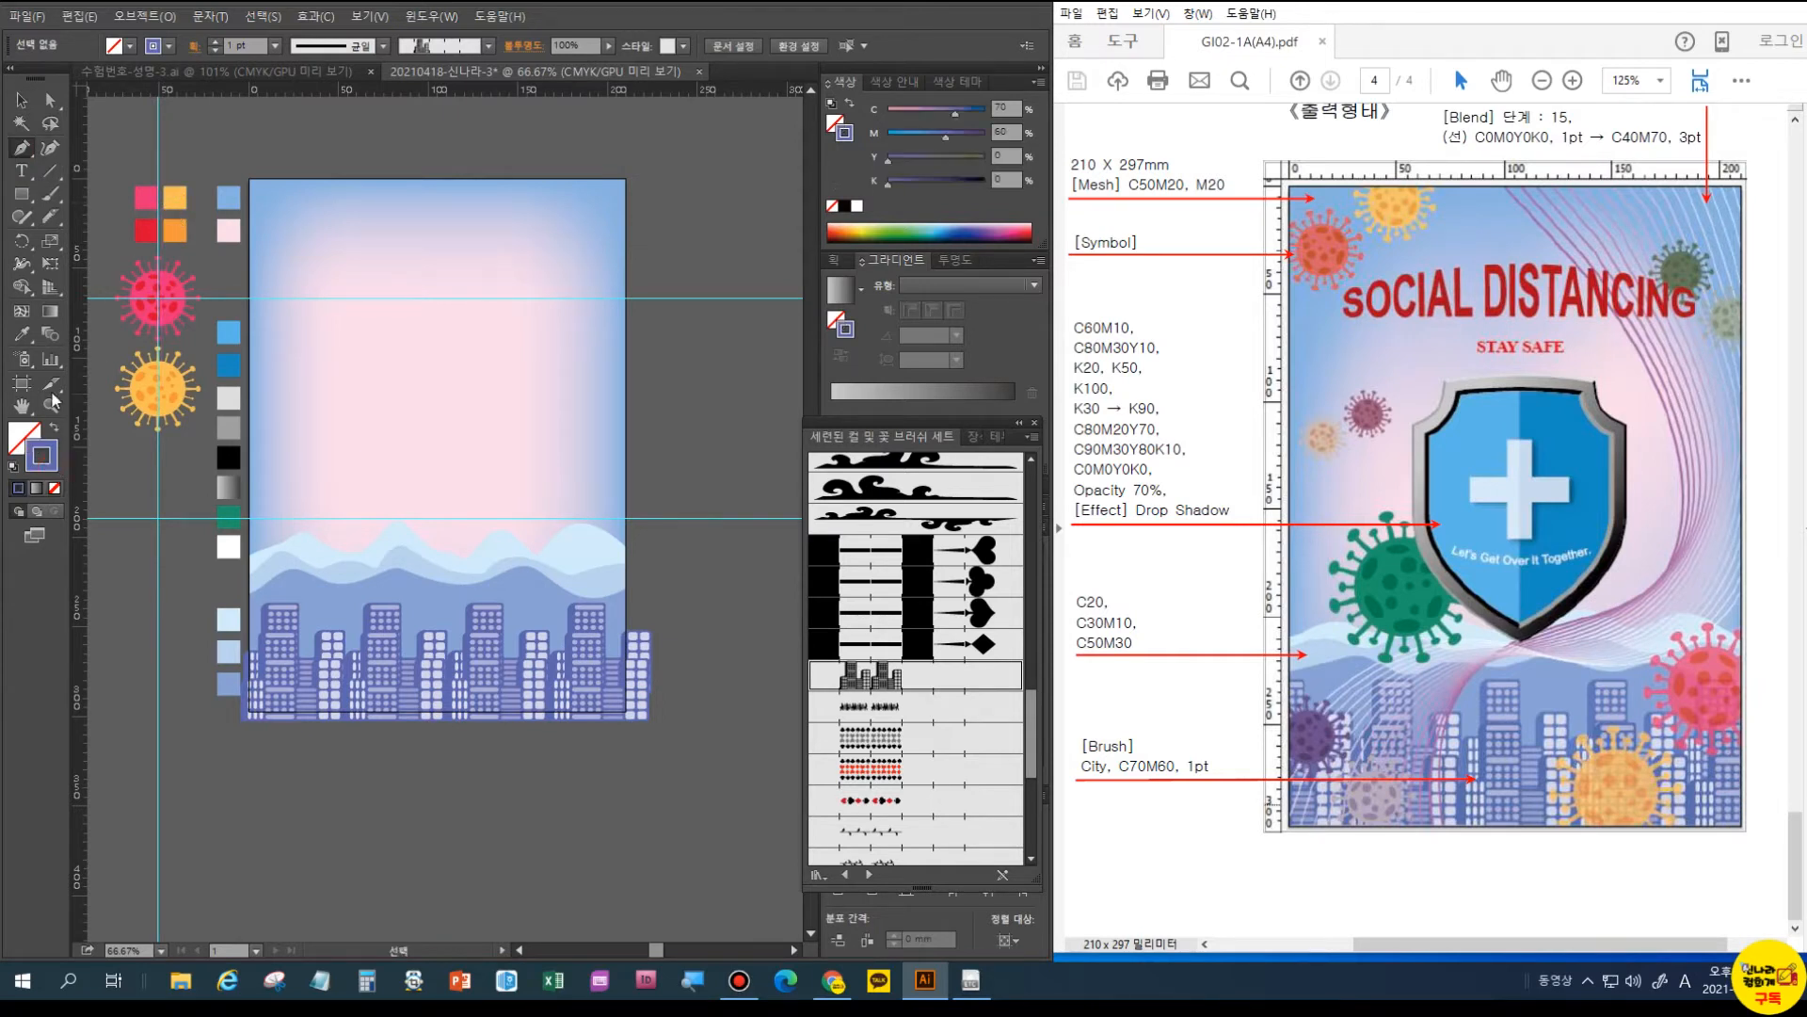
left_click(161, 152)
left_click(430, 163)
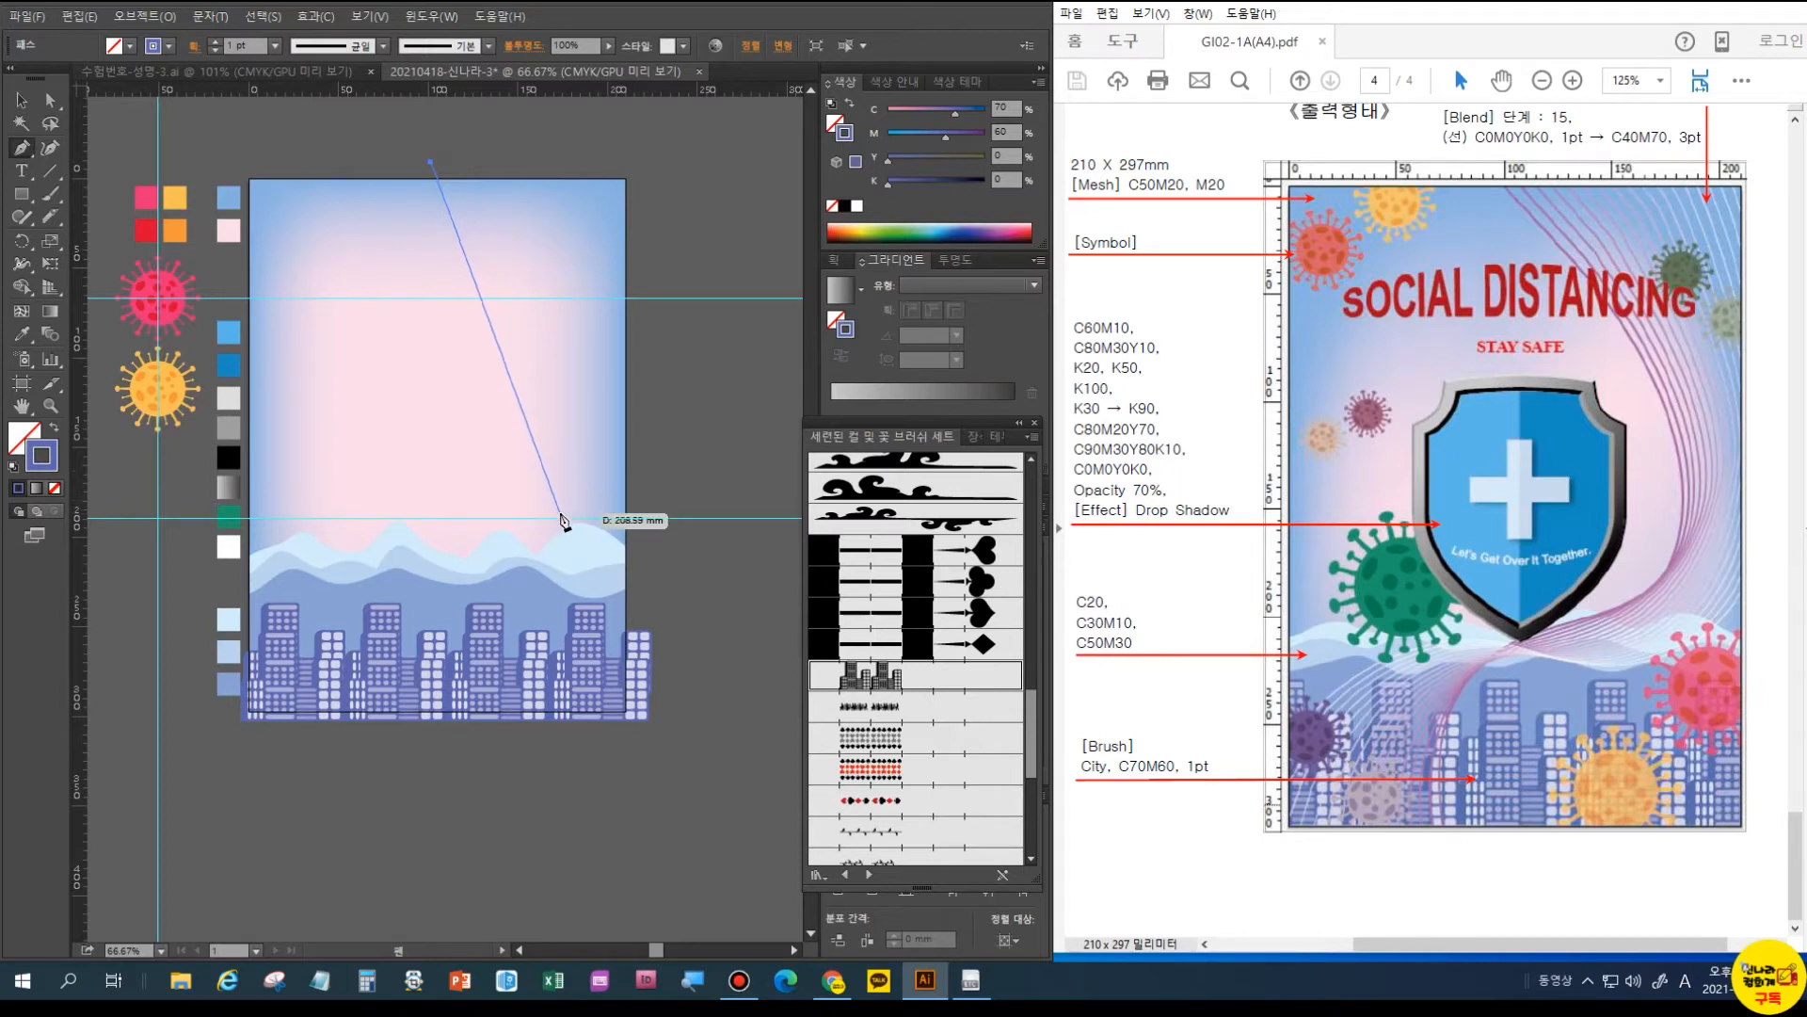
left_click_drag(561, 516, 488, 680)
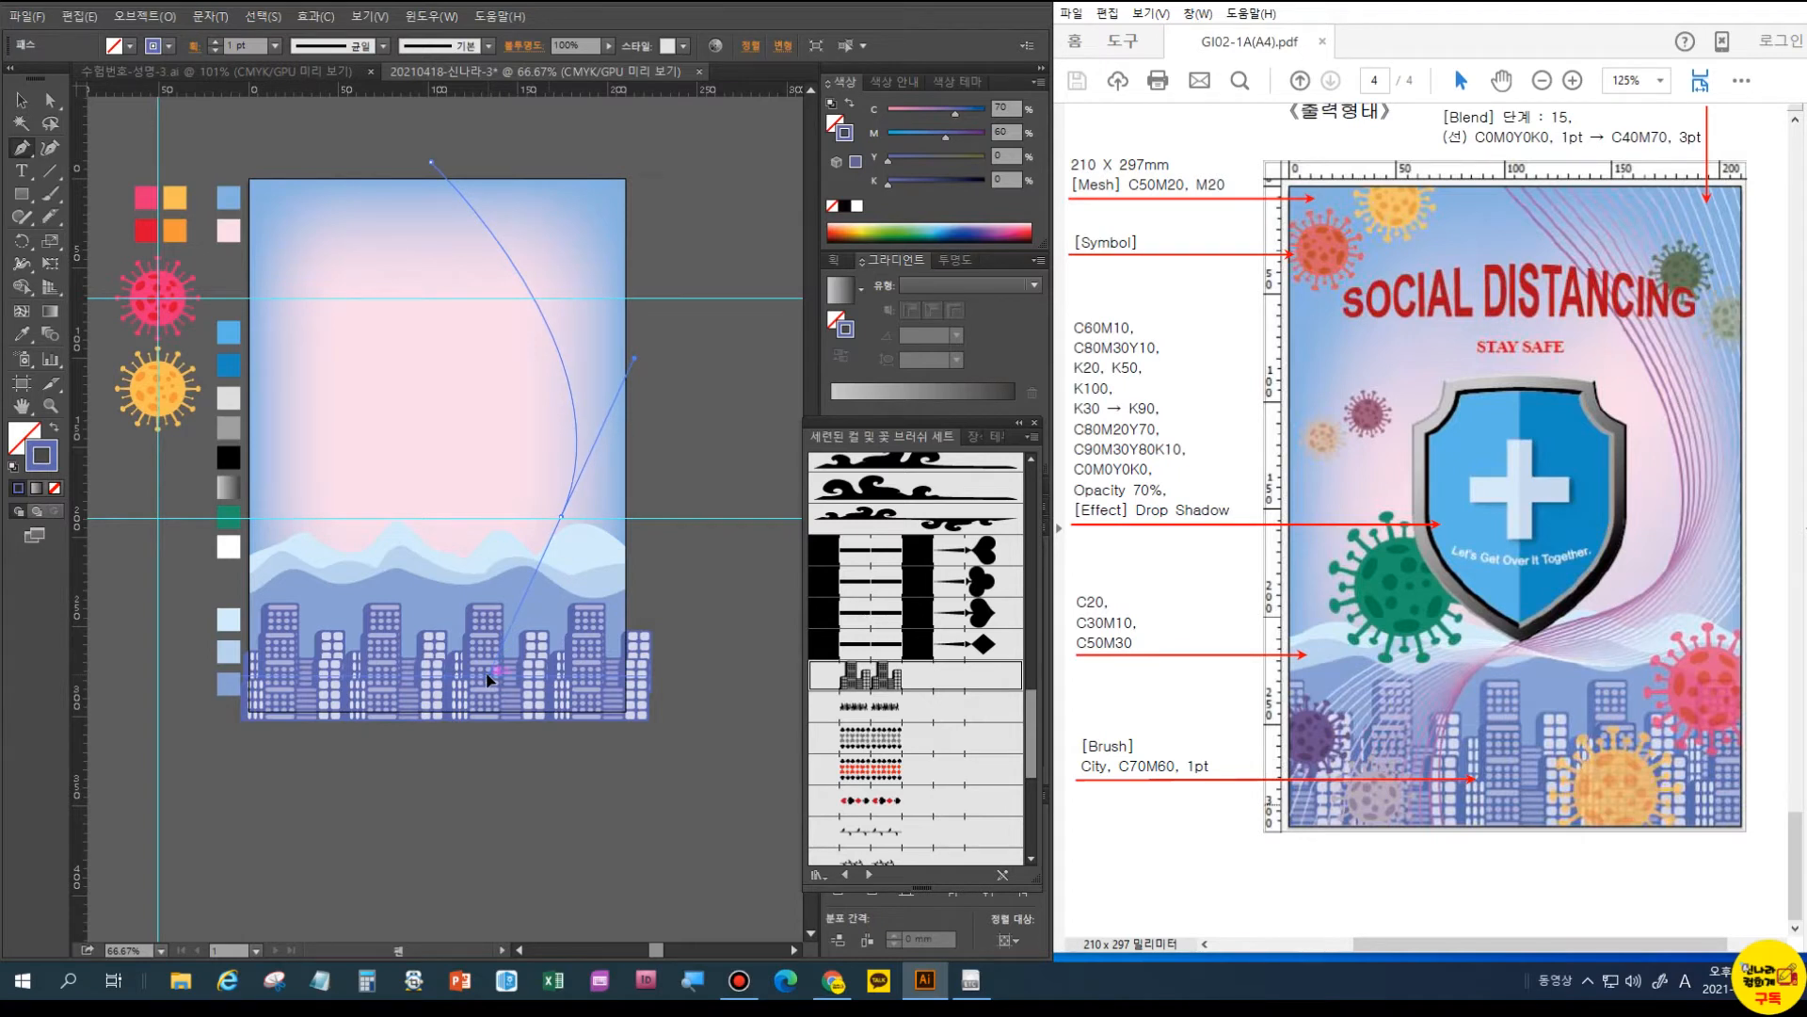
left_click_drag(489, 679, 382, 697)
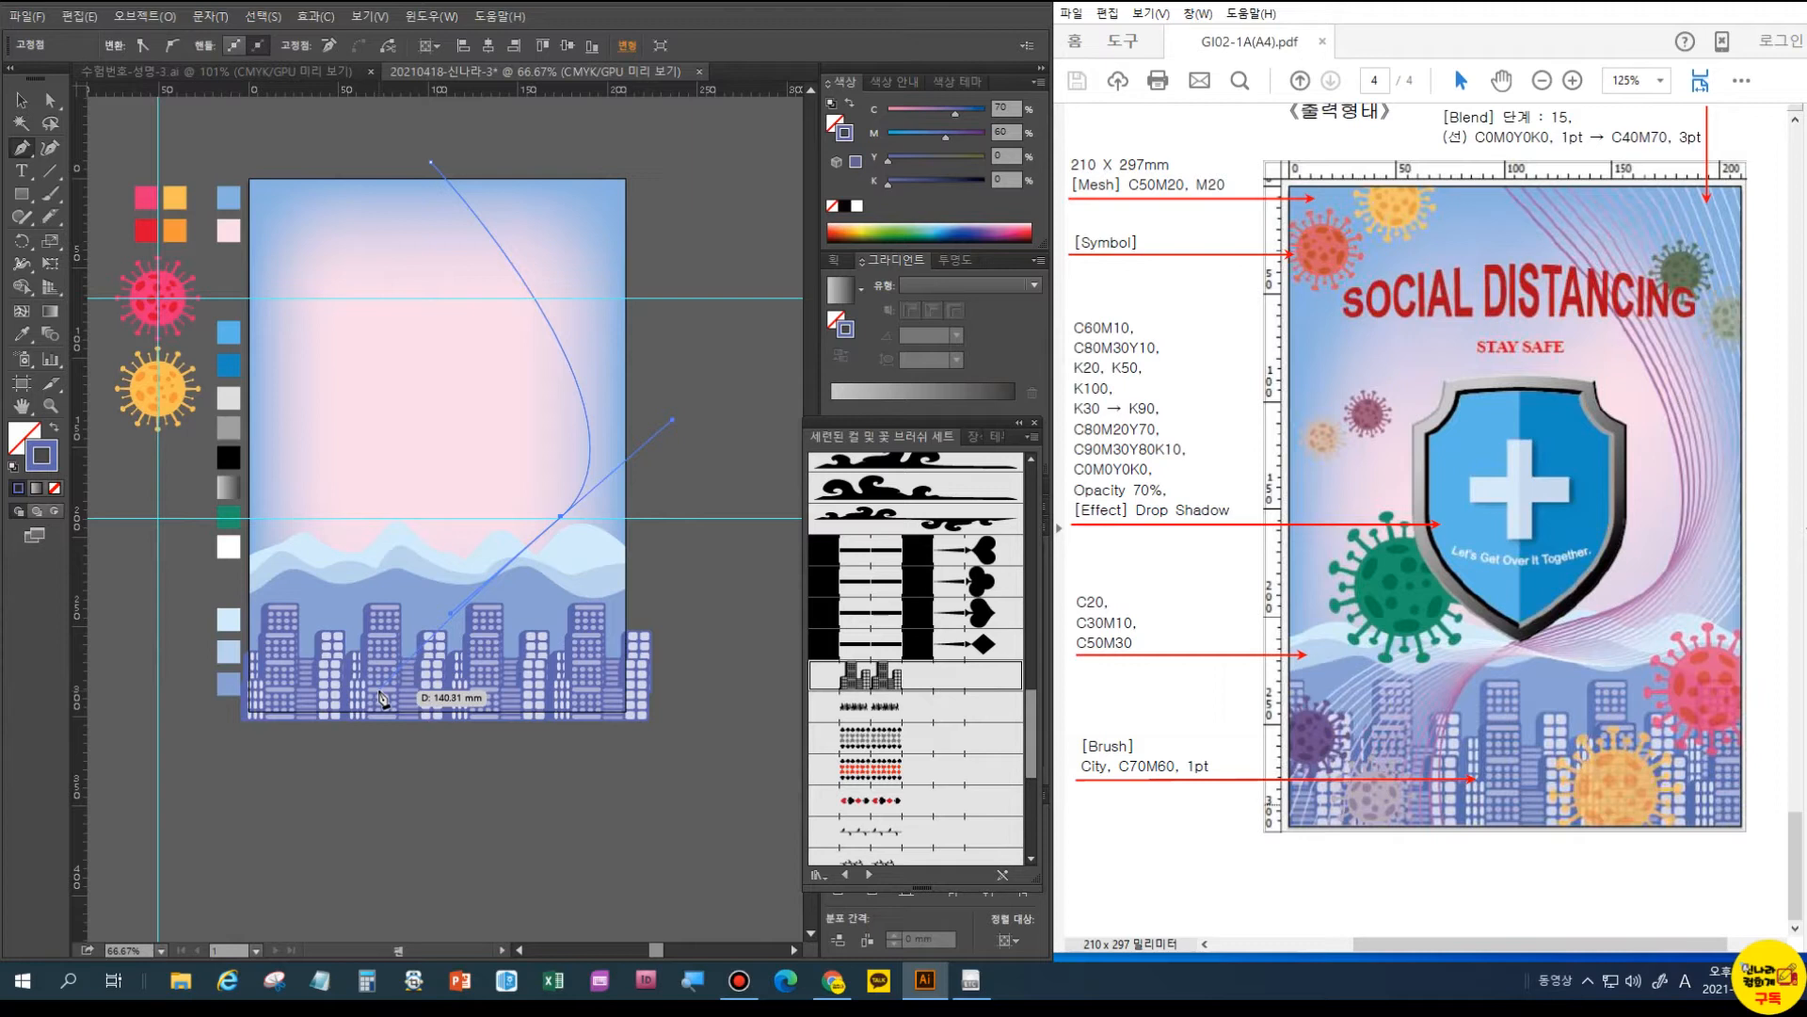
left_click_drag(381, 697, 392, 743)
left_click_drag(394, 839, 384, 851)
left_click(423, 811, "ctrl")
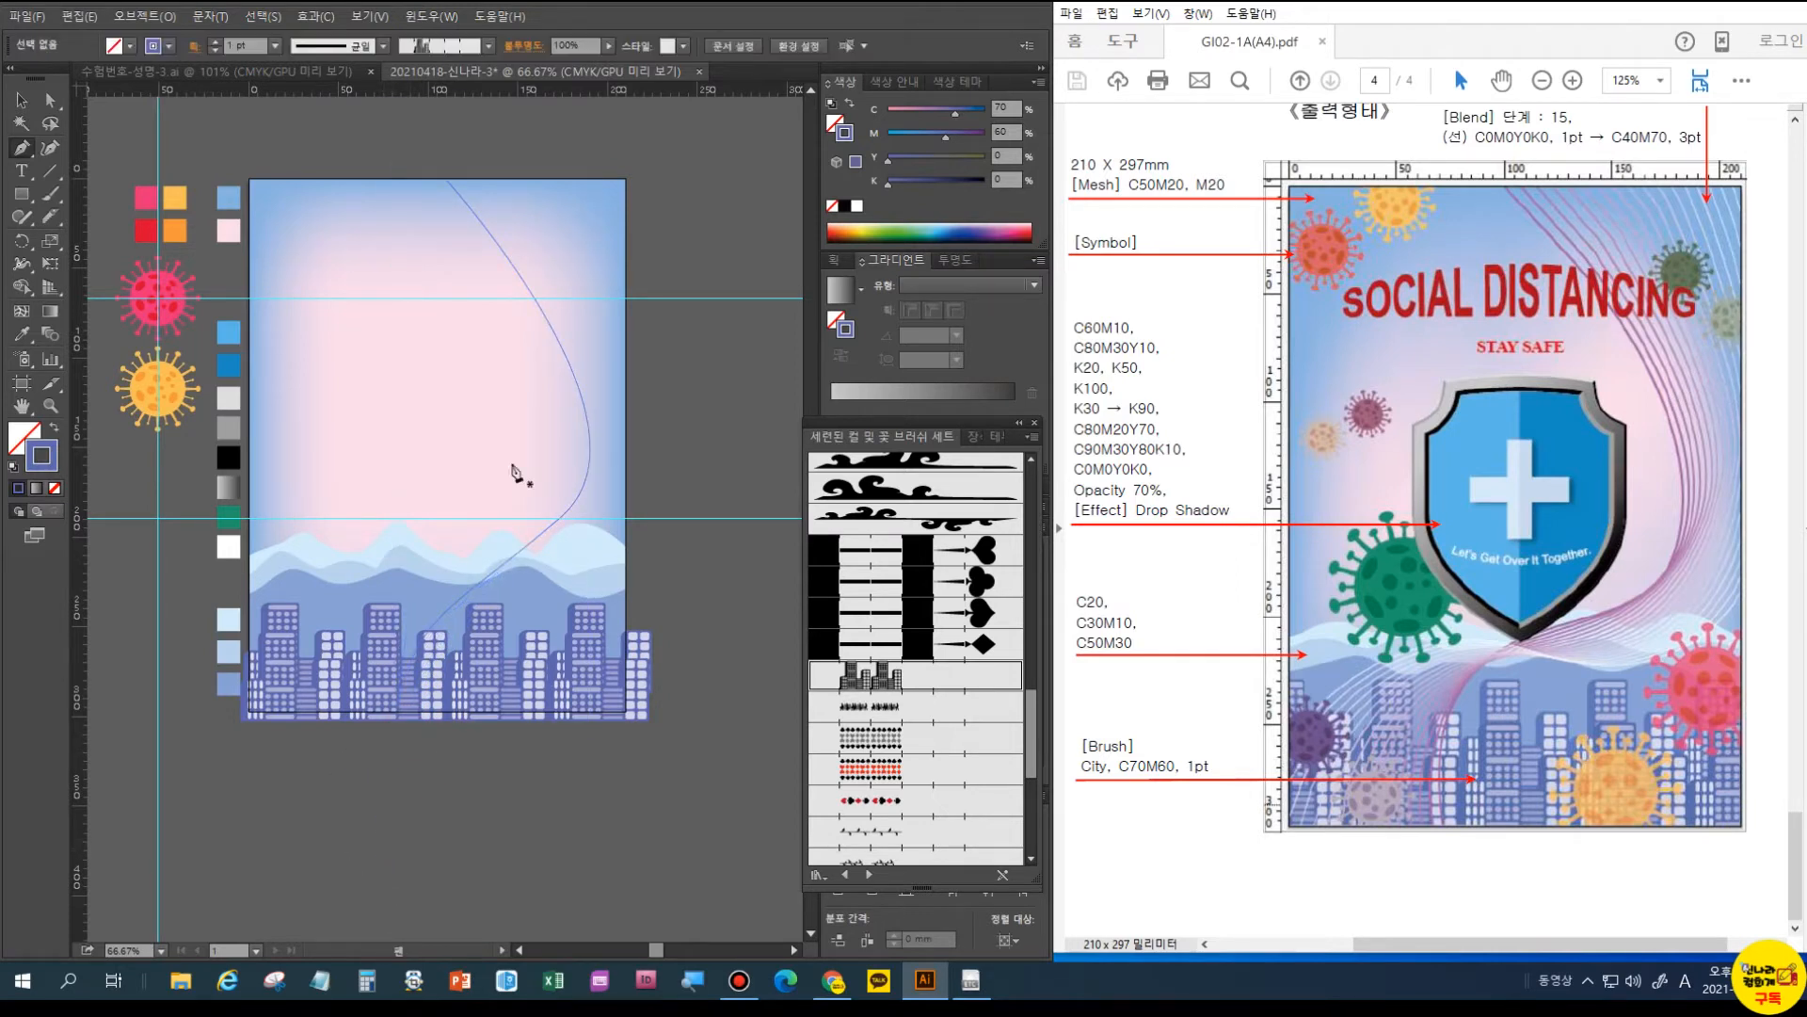
- Give the curve a 3 pt stroke in C40 M70 and deselect it, ready to draw another Pen path
left_click(21, 102)
left_click(519, 280)
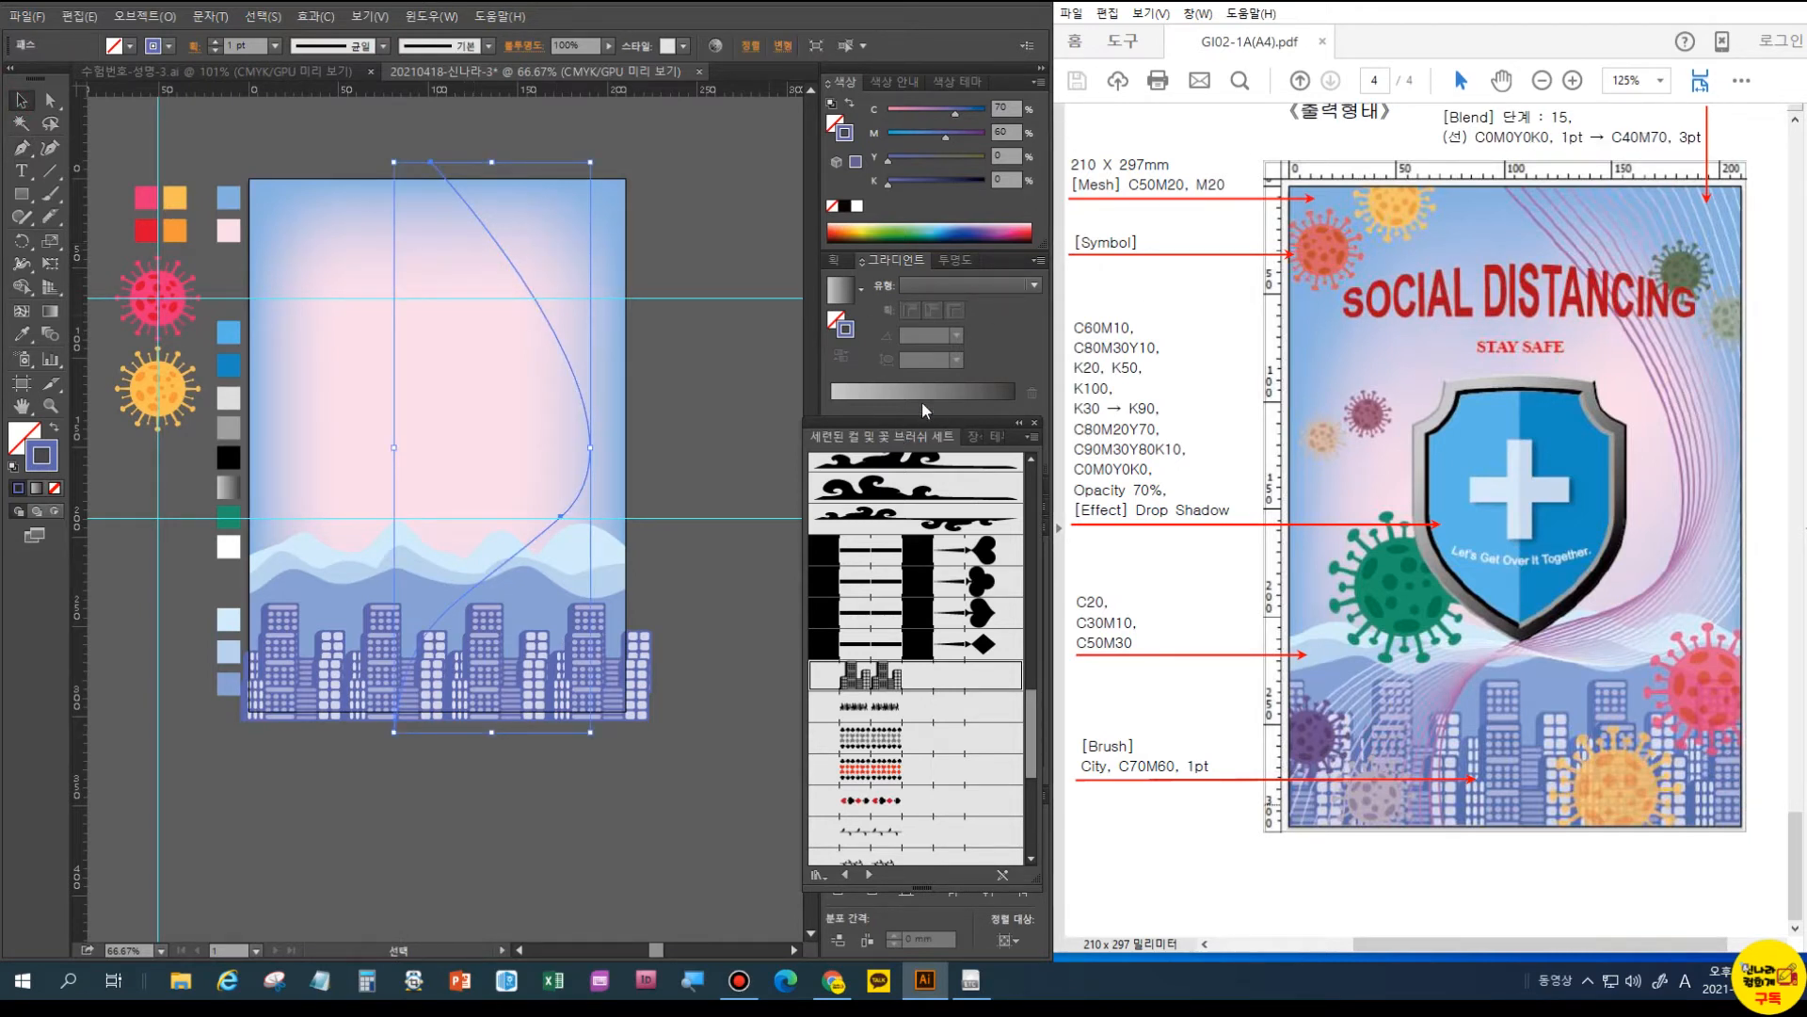
key("ctrl+F10")
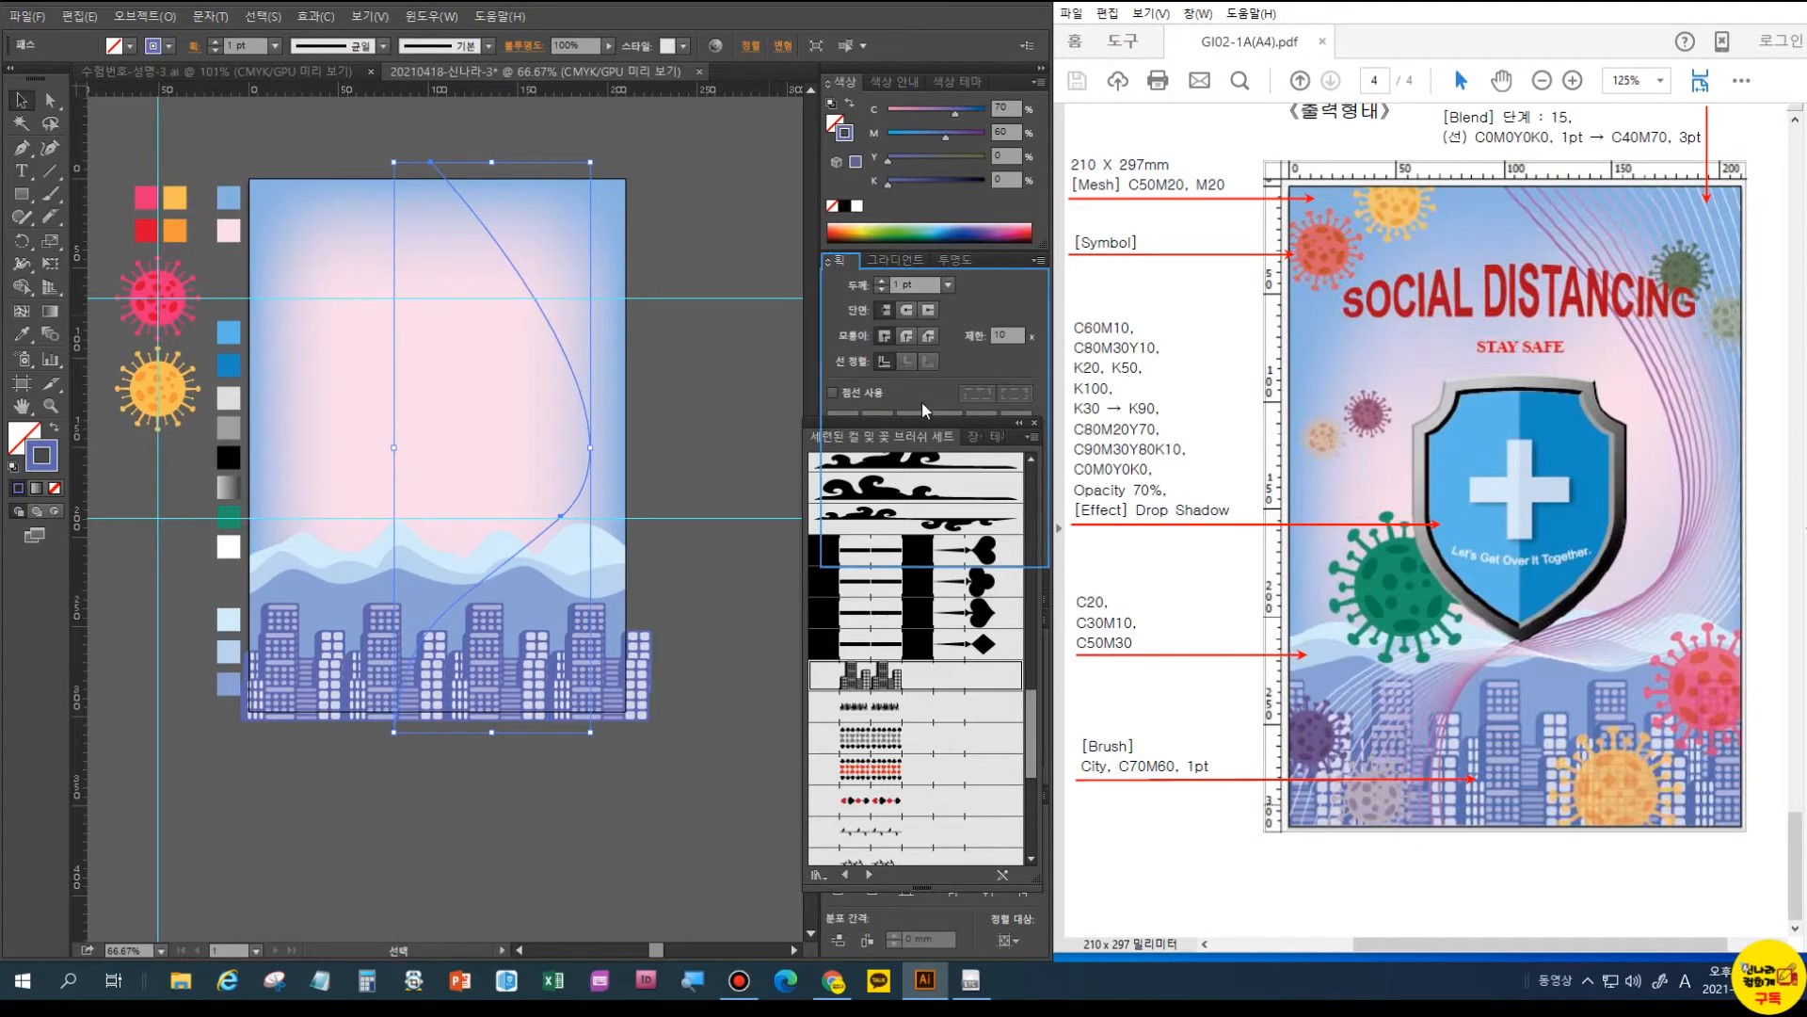
left_click(882, 280)
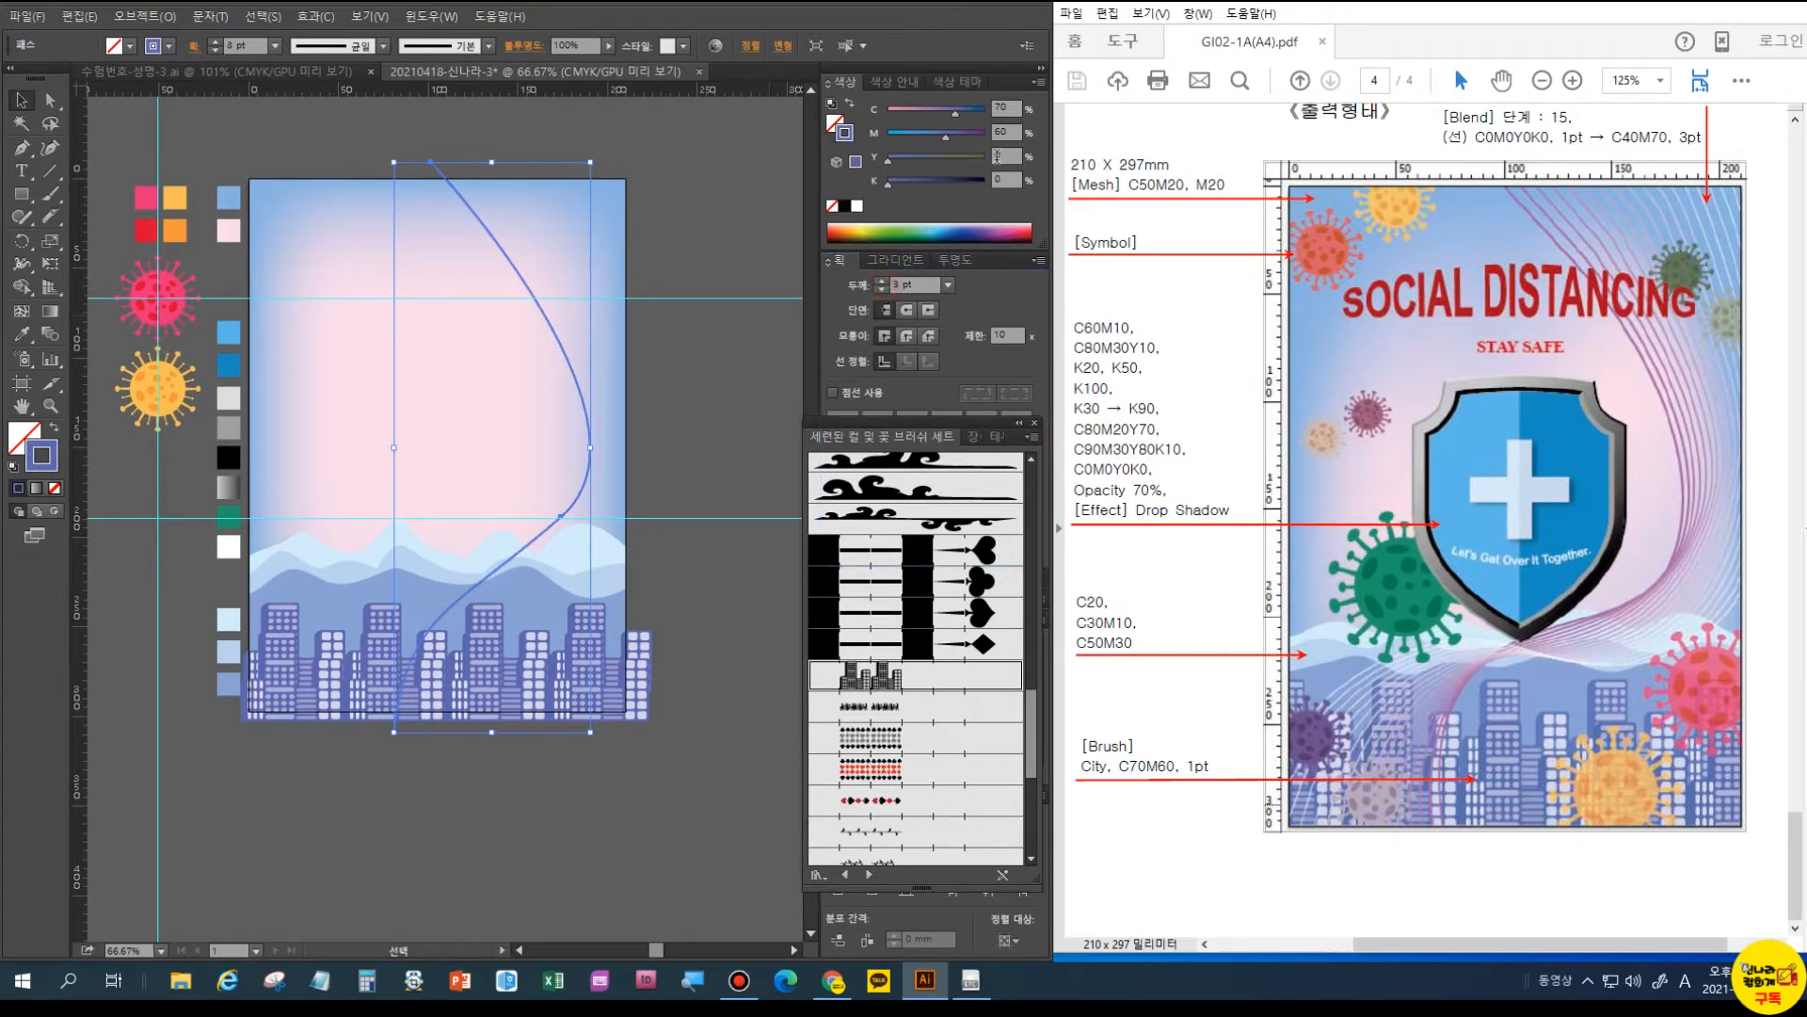
left_click(1007, 108)
type("40")
key("Tab")
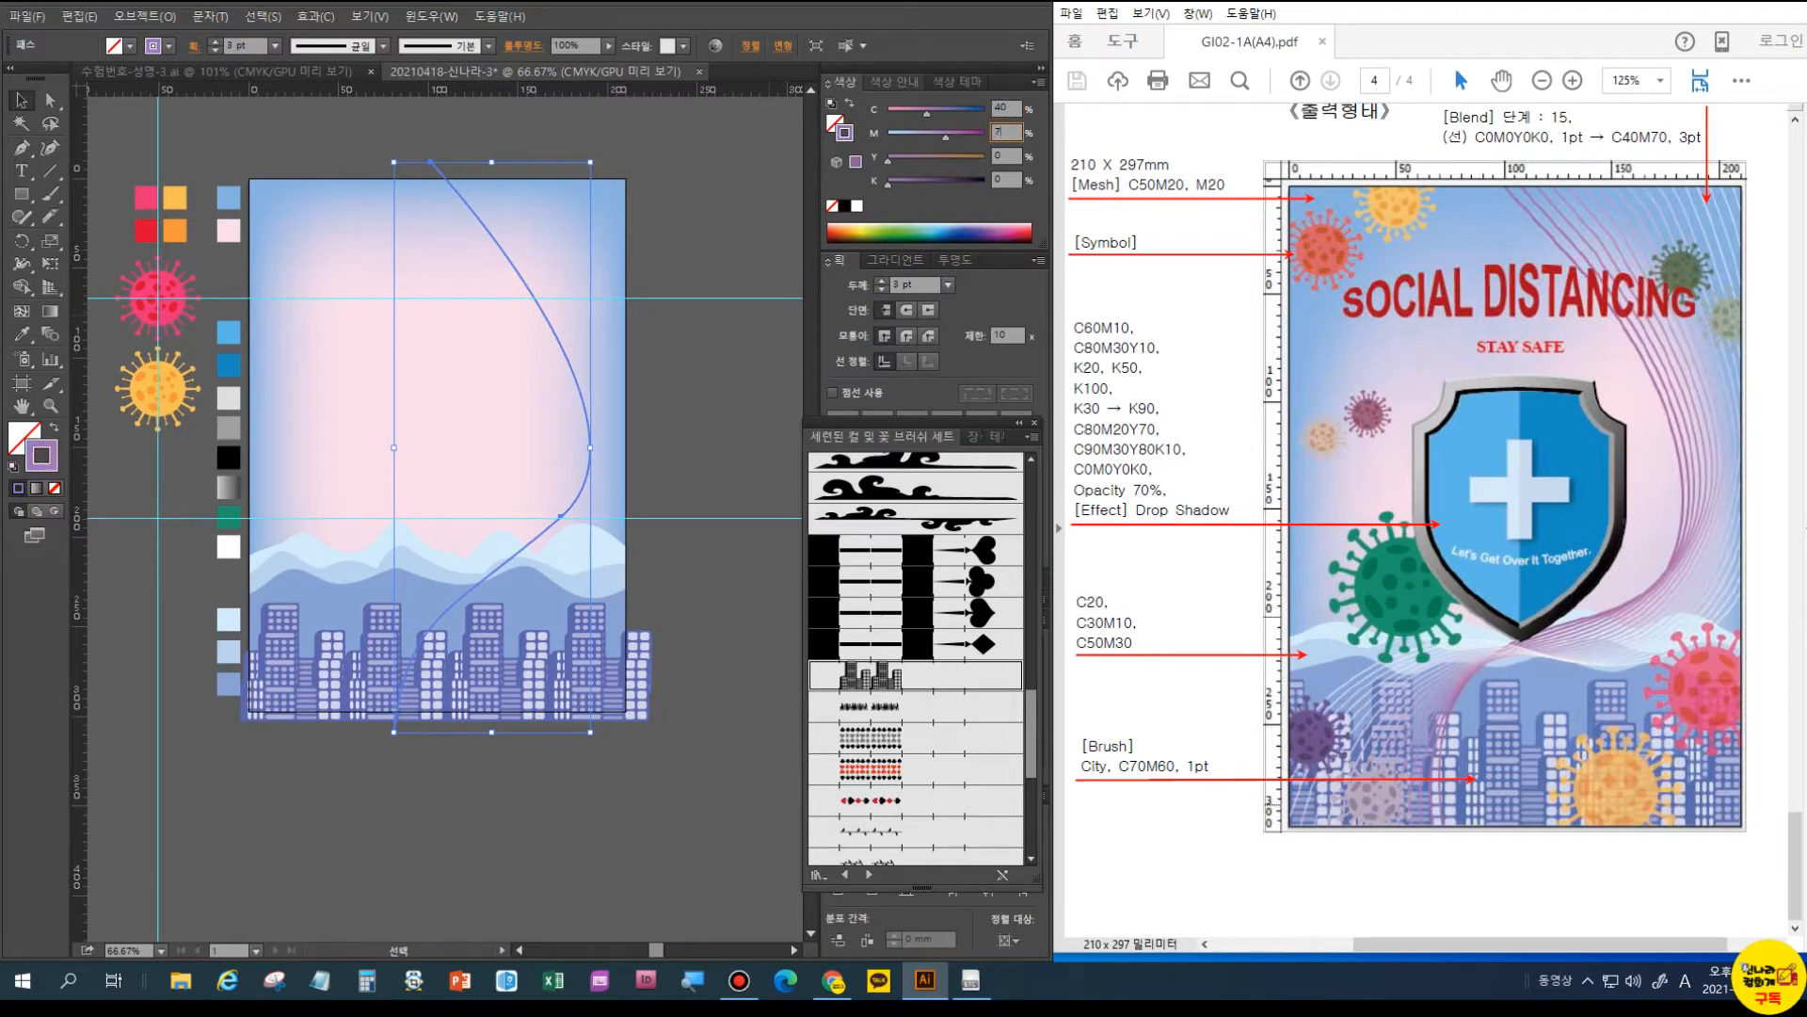
type("70")
key("Return")
left_click(450, 275)
left_click(20, 147)
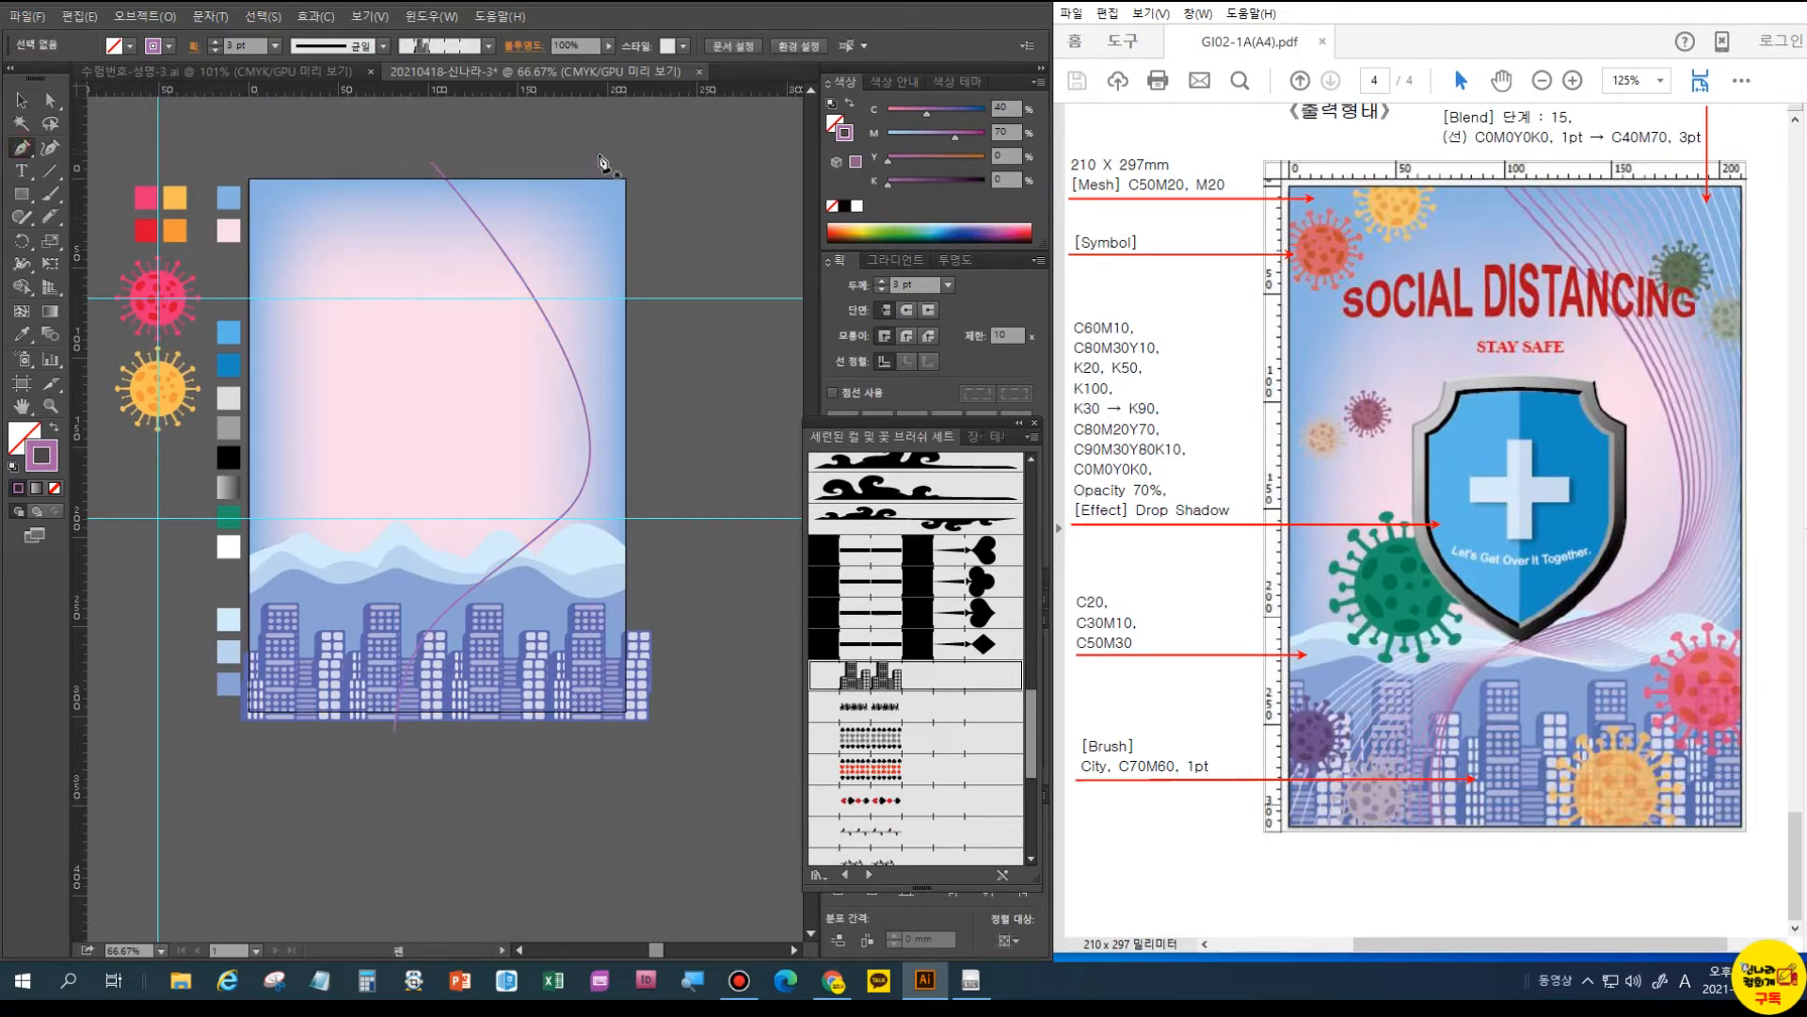
- Draw a second open curve from above the artboard's upper-right corner, bulging past the right edge and sweeping below the lower-left corner, then flatten its middle handle
left_click_drag(603, 154, 638, 219)
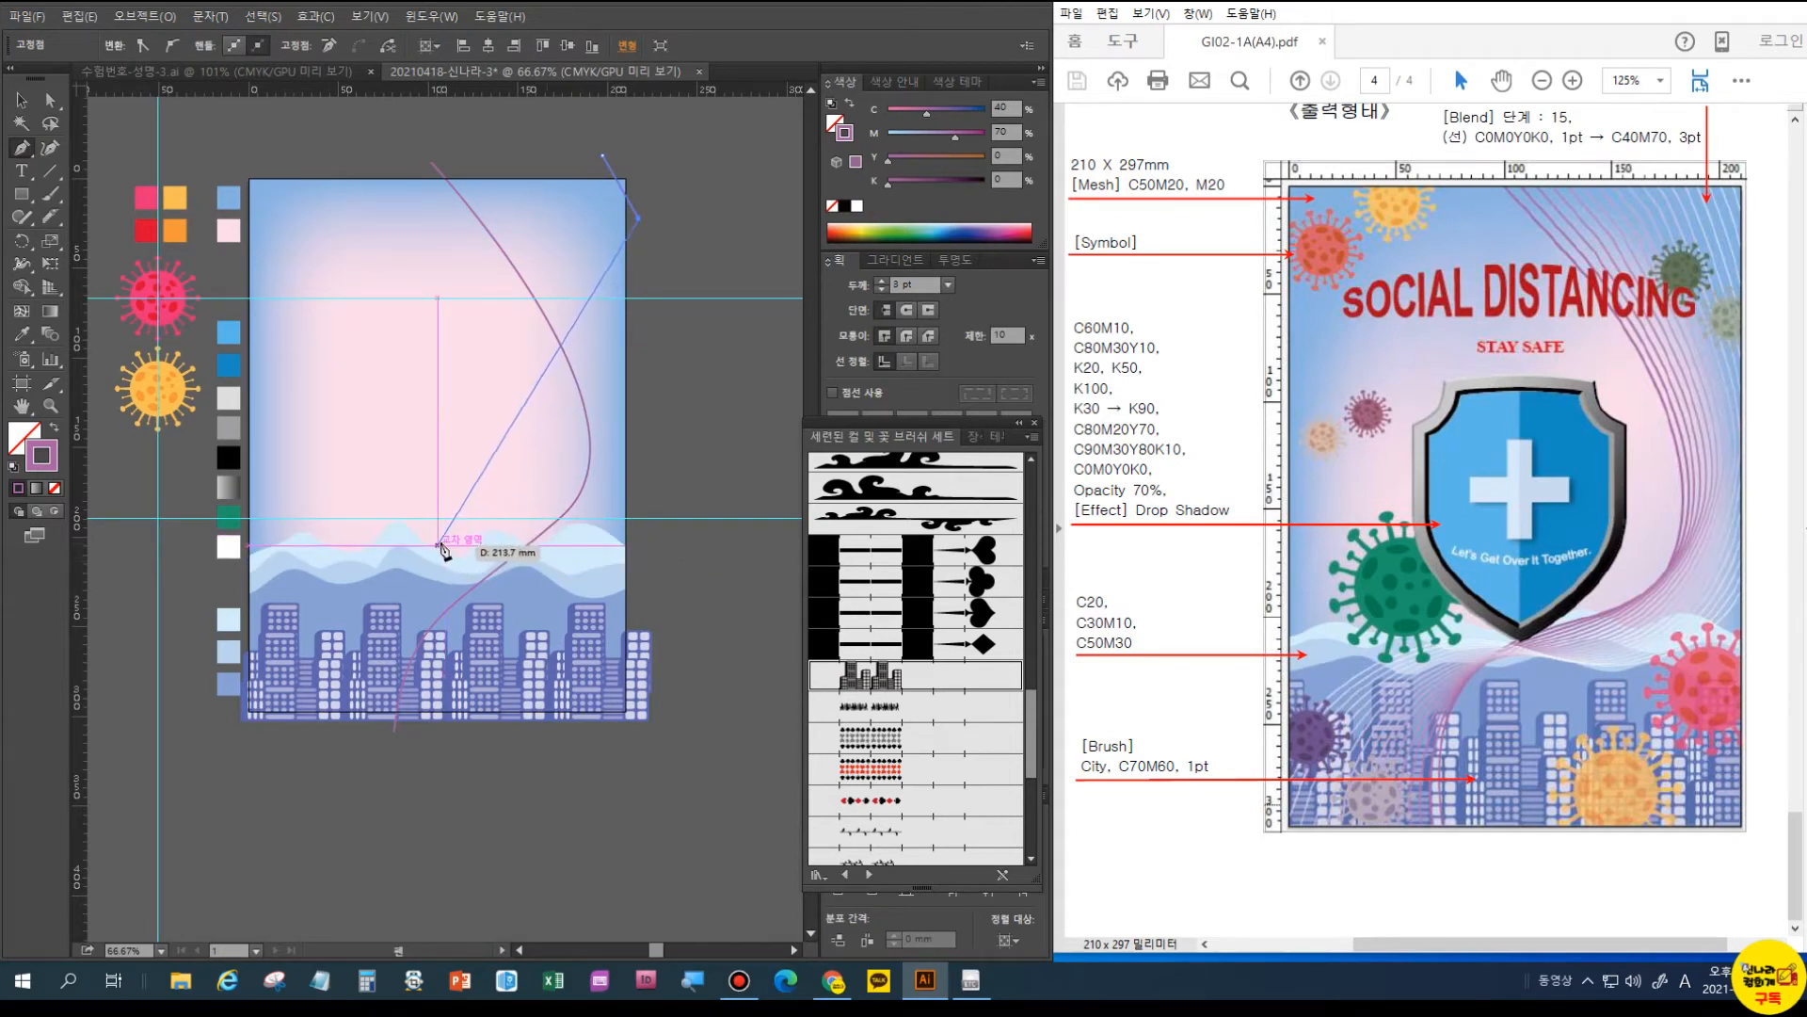
left_click_drag(439, 546, 160, 456)
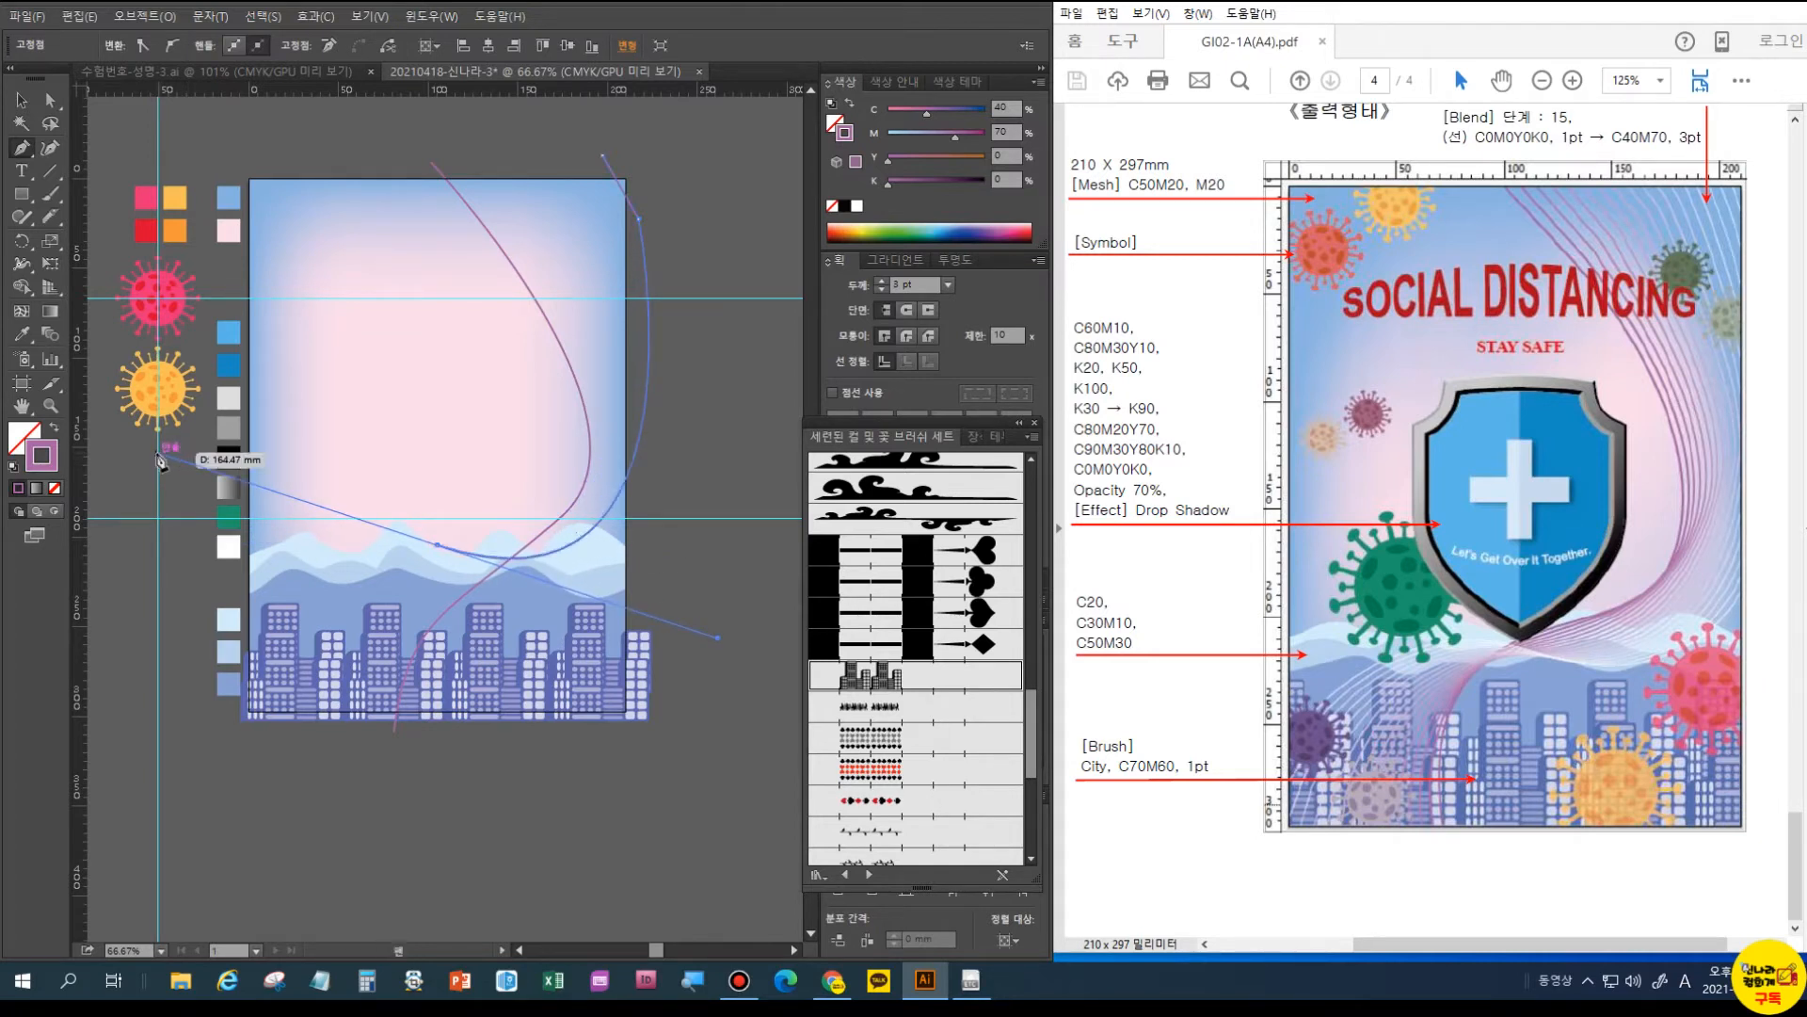
left_click_drag(179, 710, 184, 744)
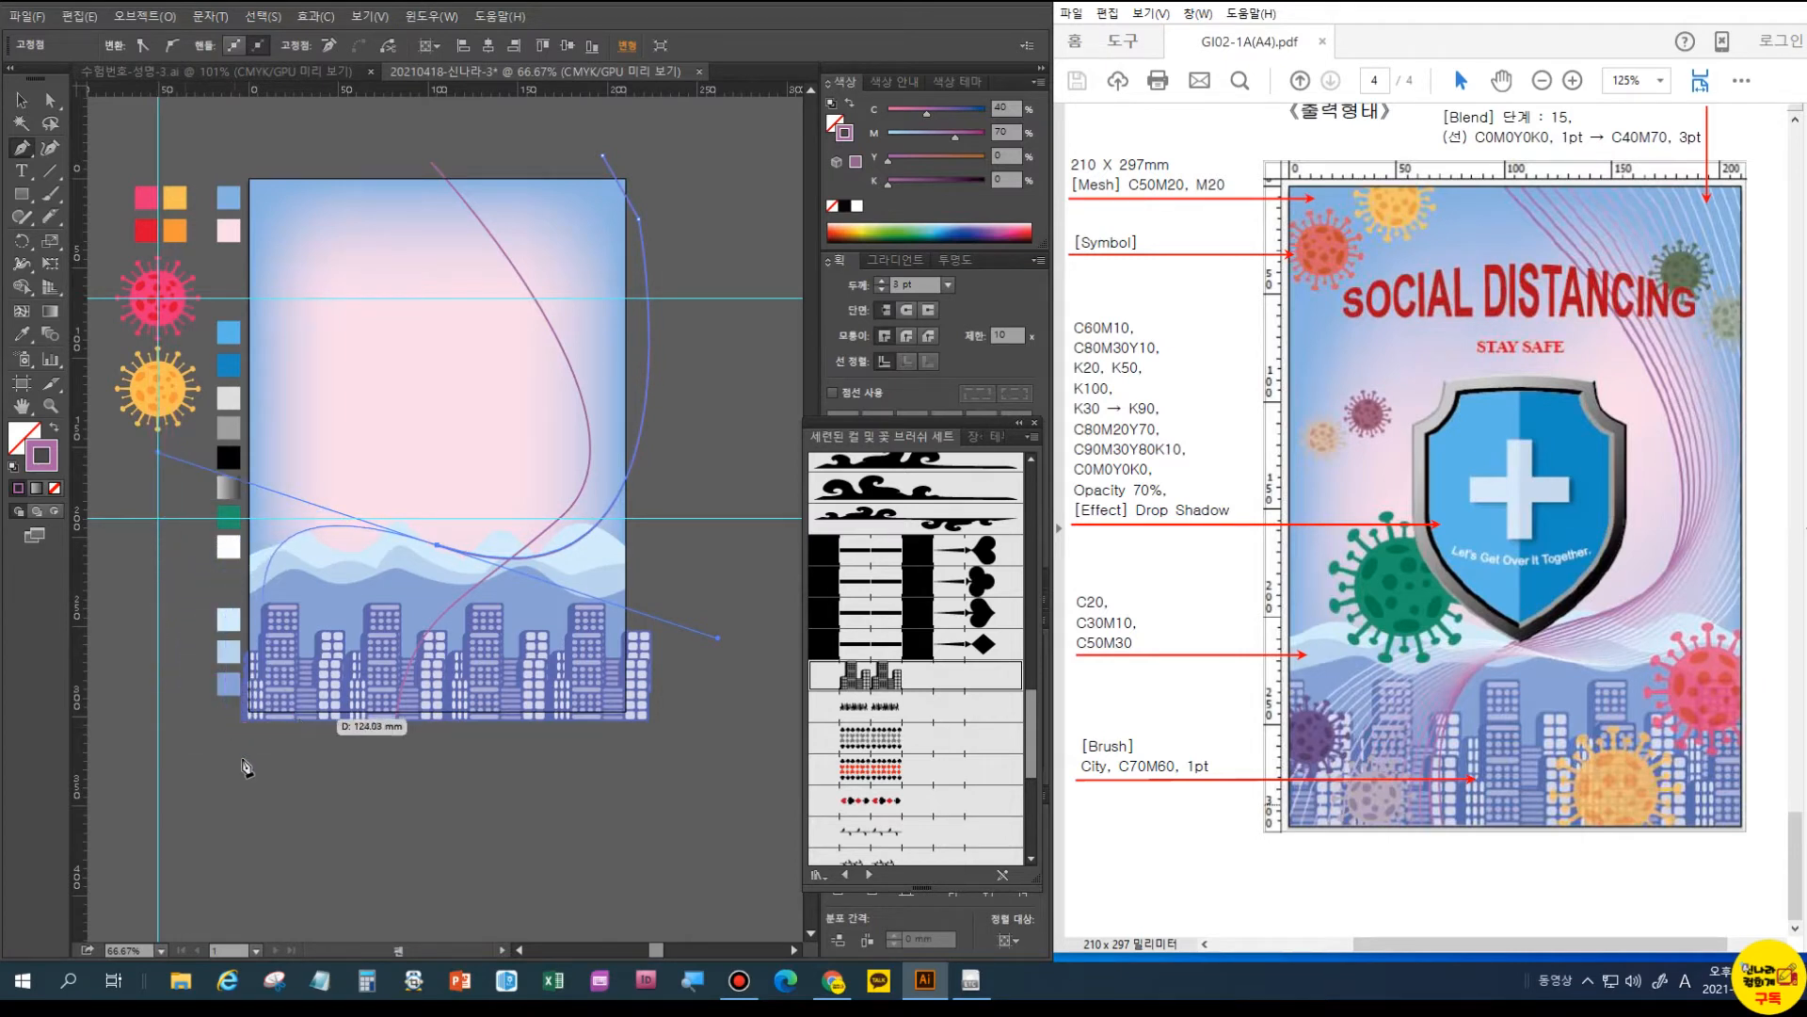
left_click(211, 756)
key("ctrl")
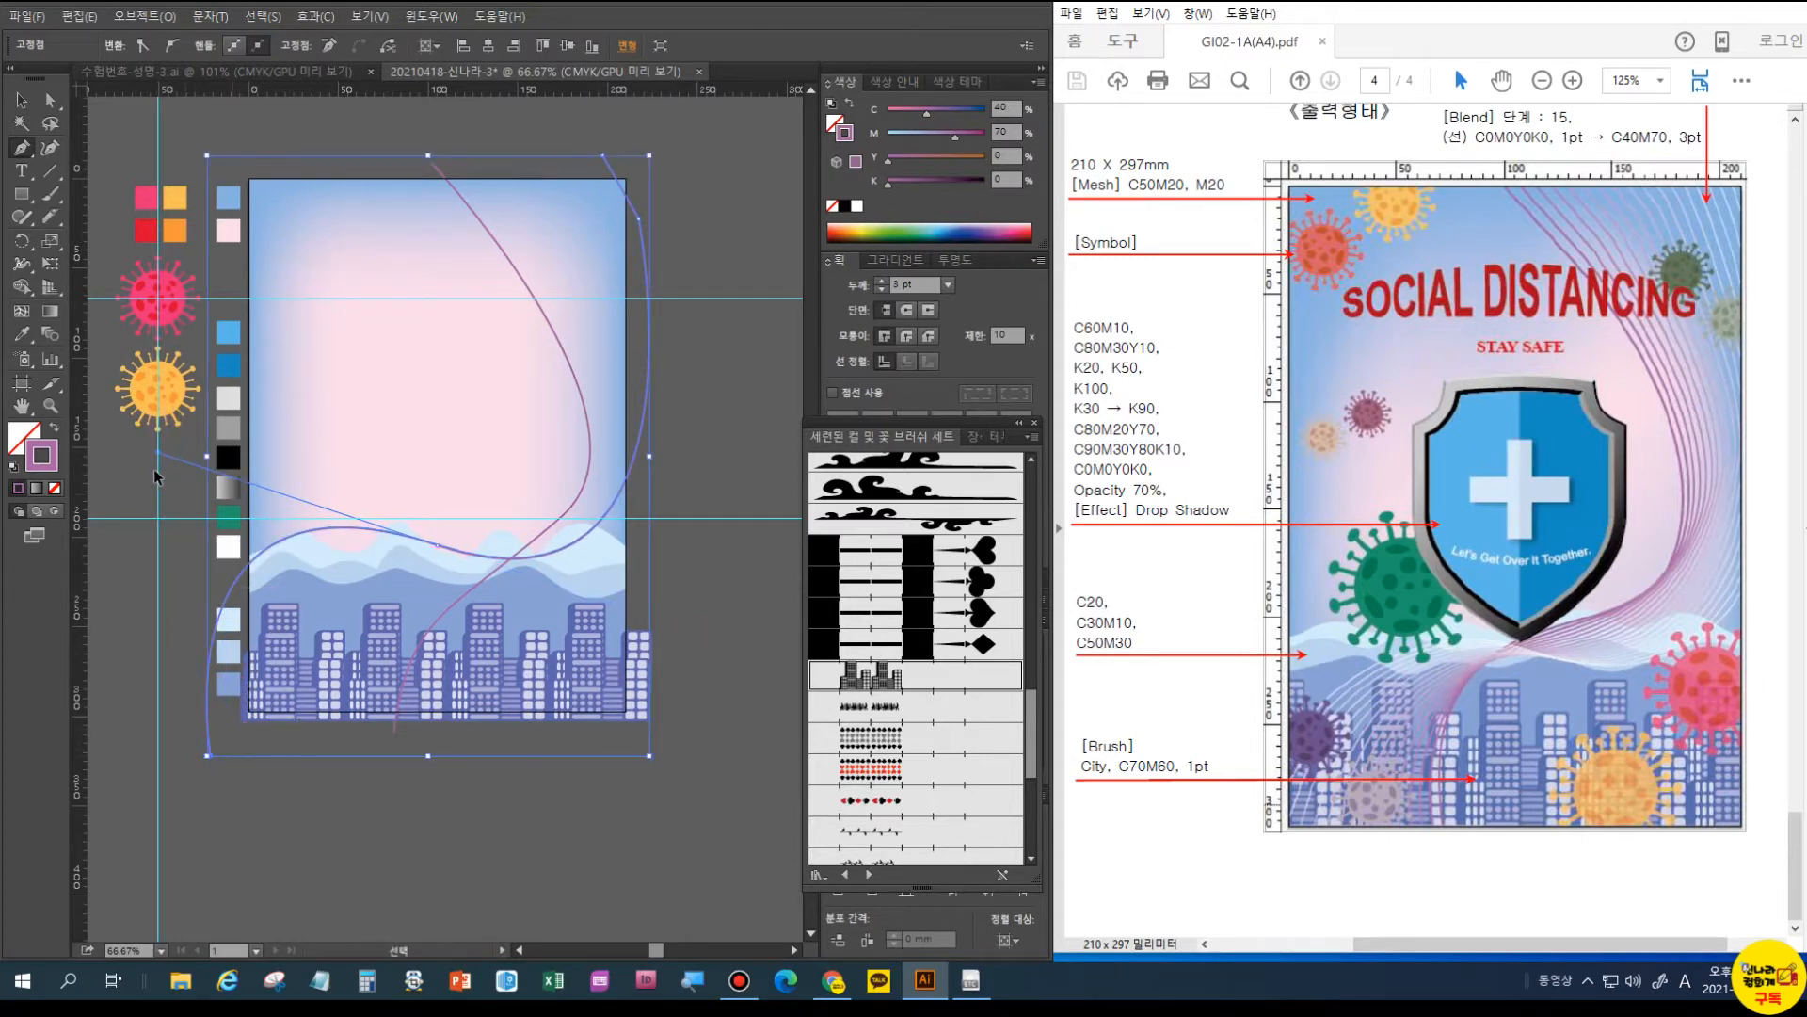
left_click(50, 100)
left_click_drag(160, 456, 230, 535)
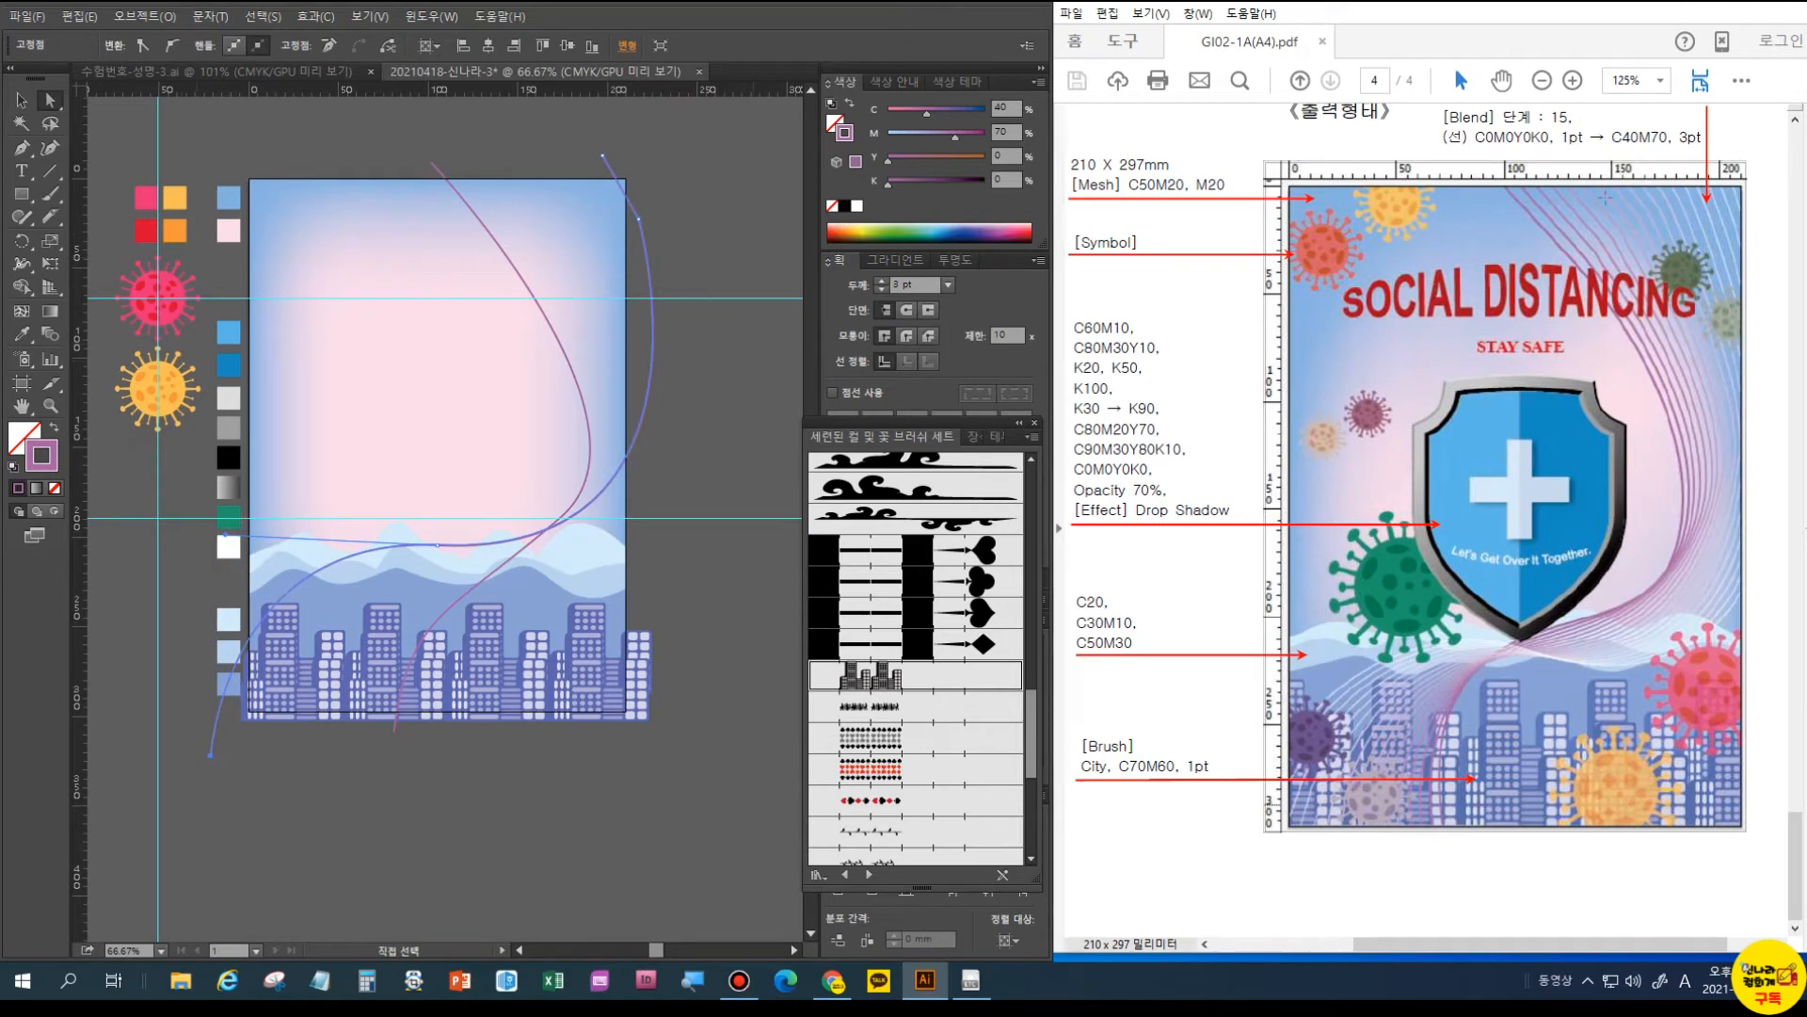
- Give the second curve a white 1 pt stroke and pull its upper handle outward so the right bulge widens
left_click(856, 206)
left_click(880, 290)
left_click(879, 291)
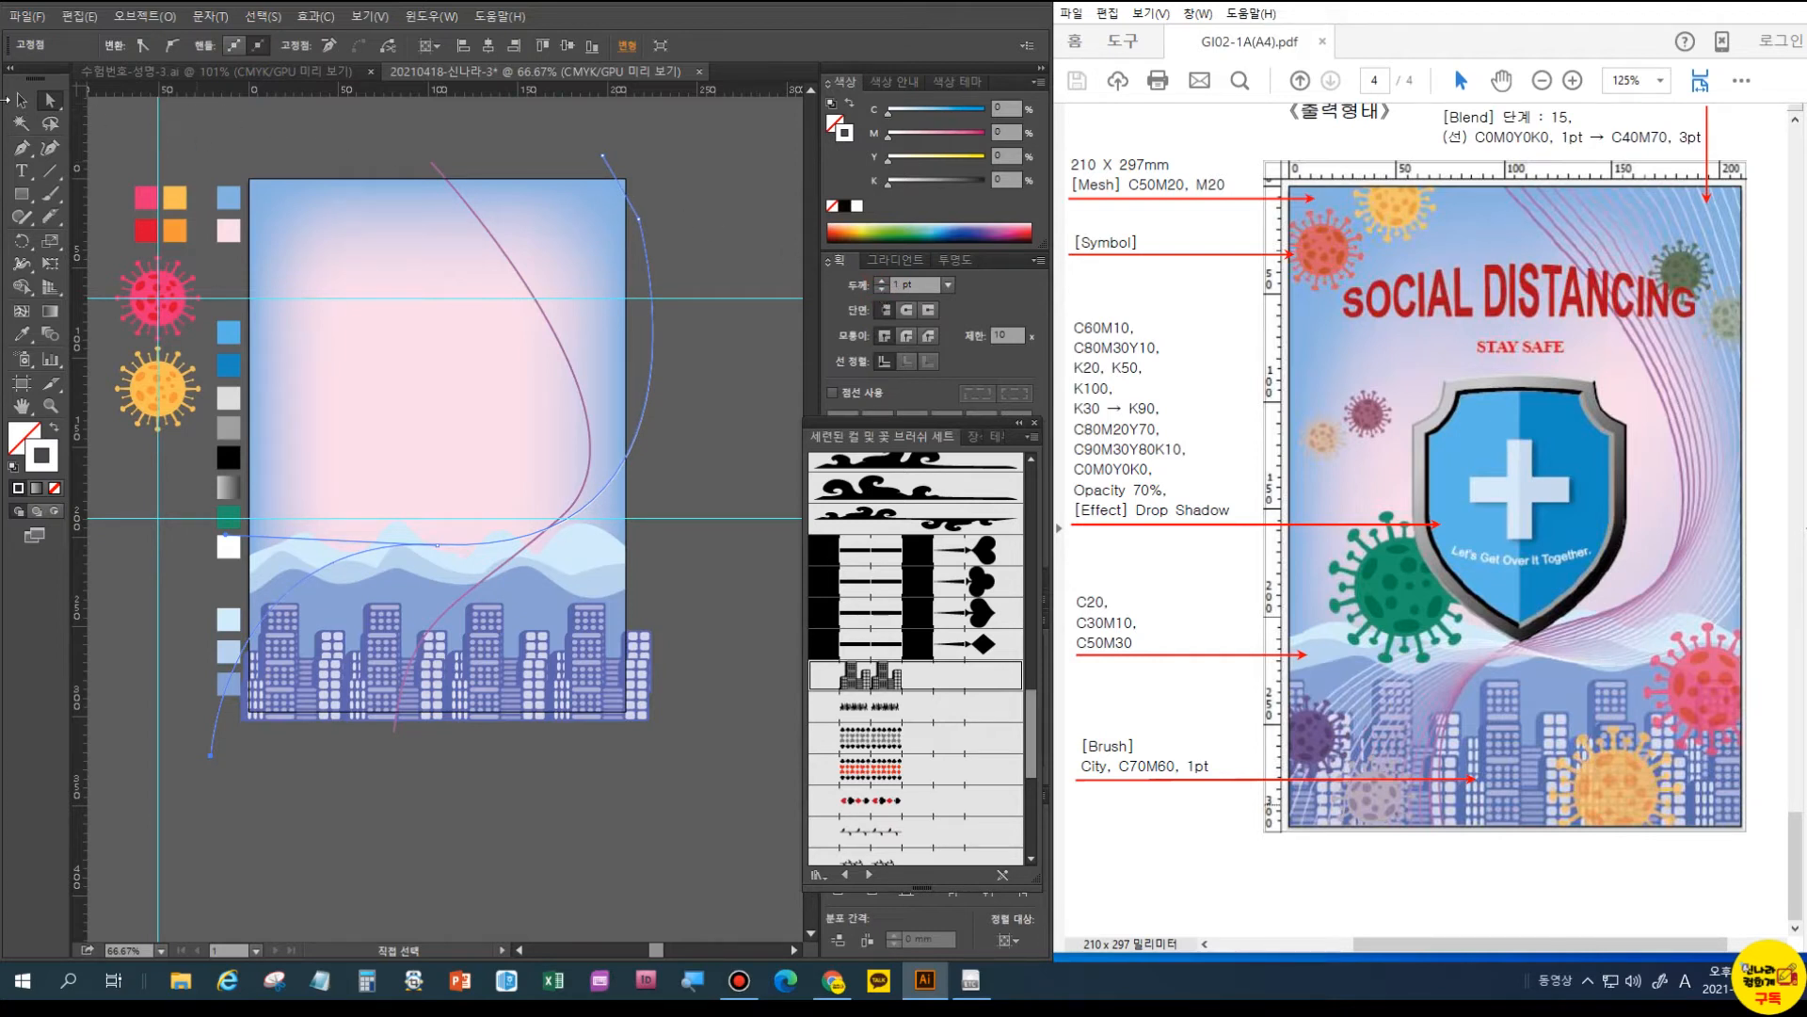
left_click(641, 221)
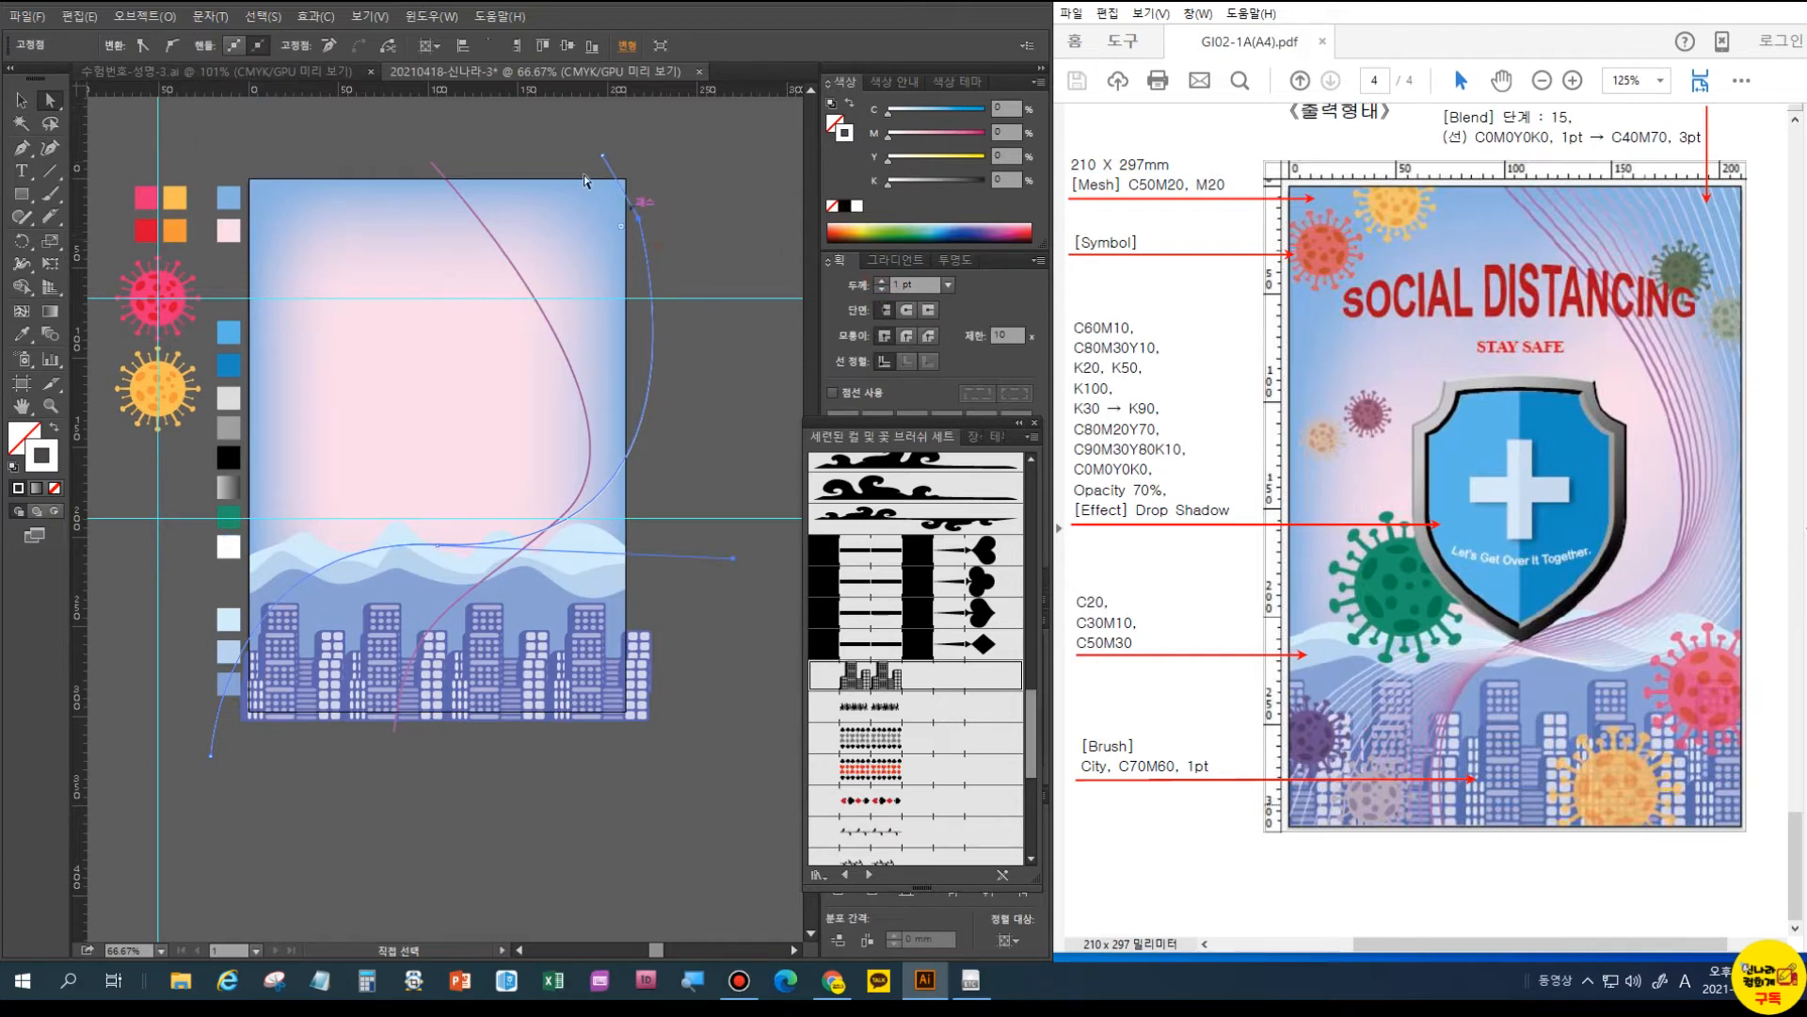
left_click(171, 46)
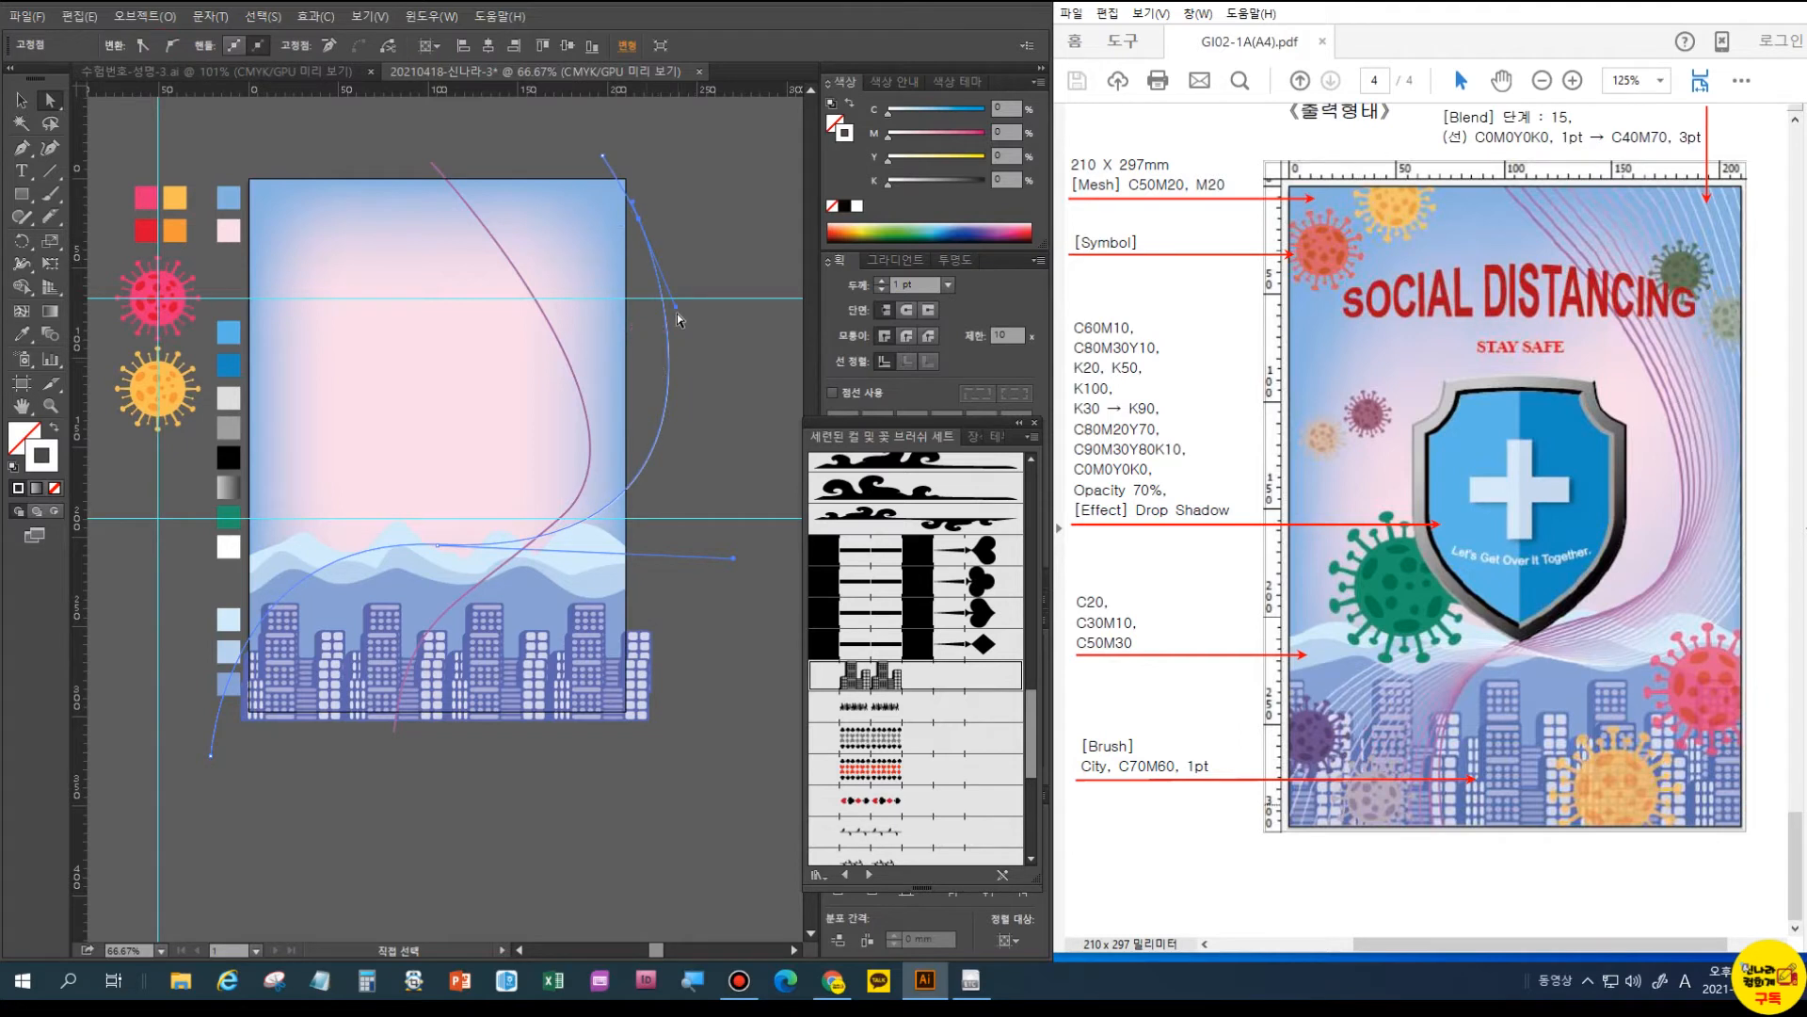
- Blend the purple and white curves using Specified Steps set to 15, and deselect the blend
mouse_move(403, 135)
left_mouse_down()
mouse_move(490, 171)
mouse_move(631, 177)
left_mouse_up()
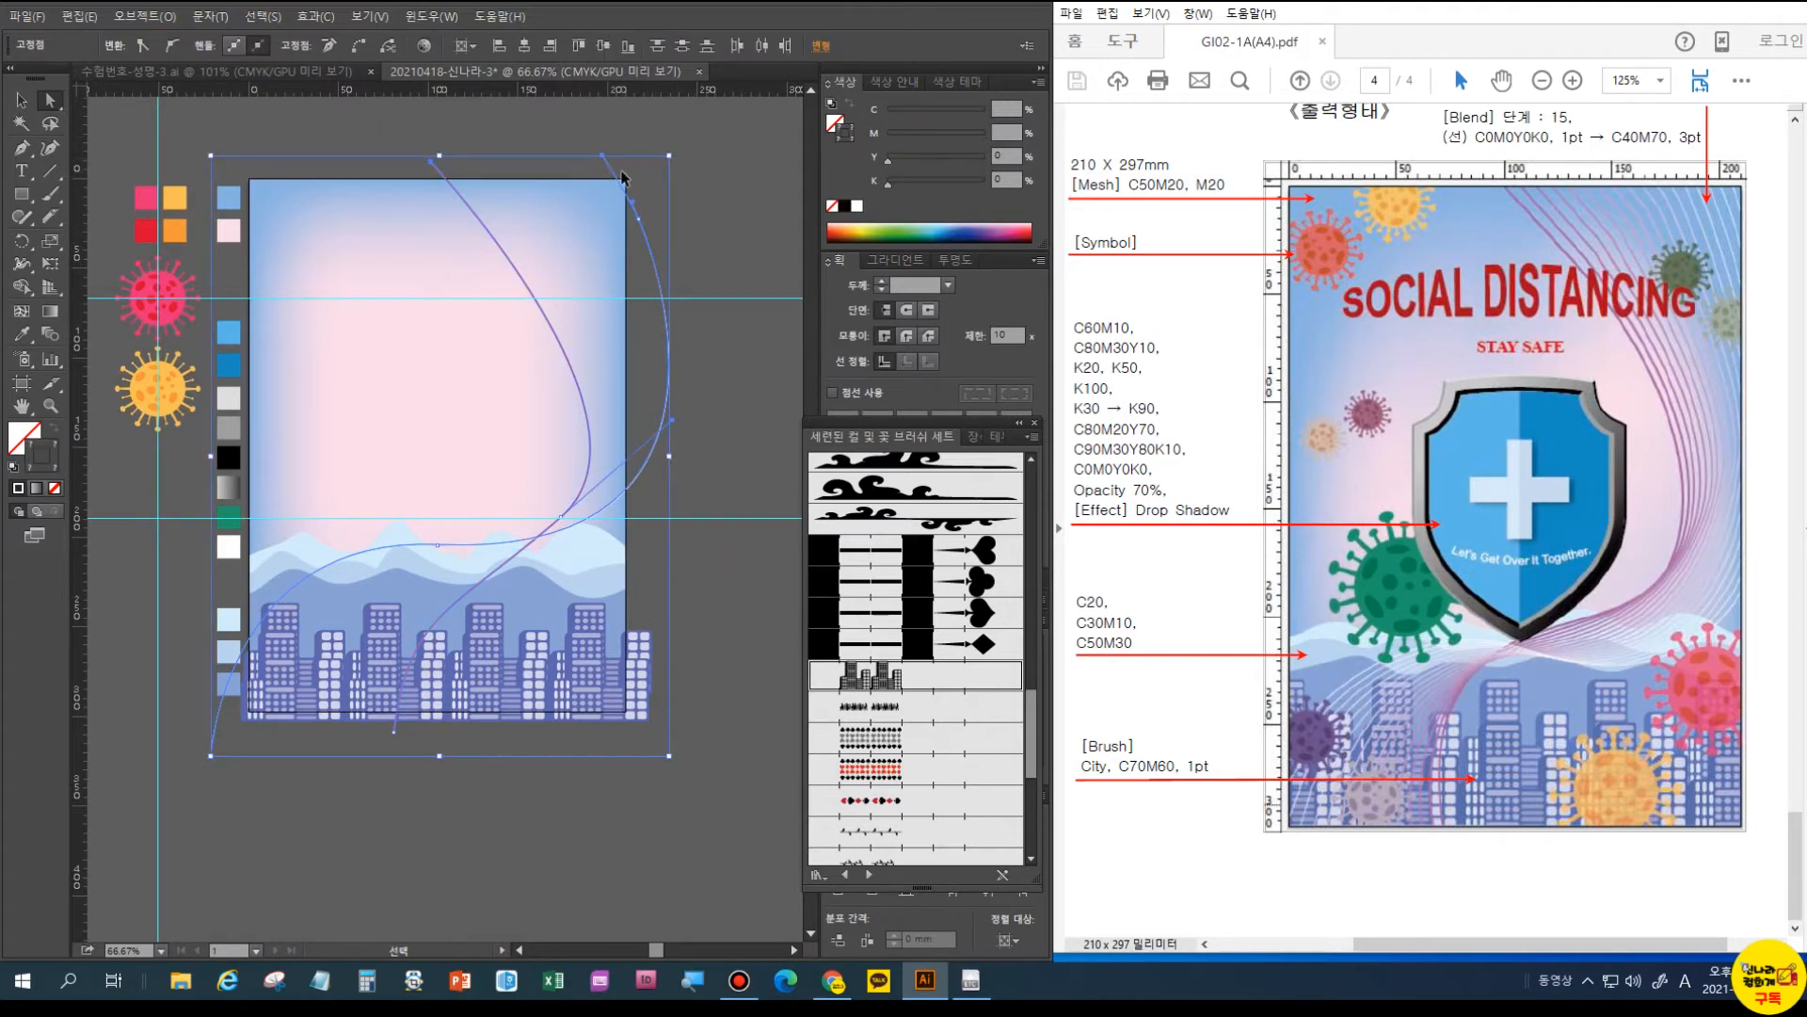
key("ctrl+alt+b")
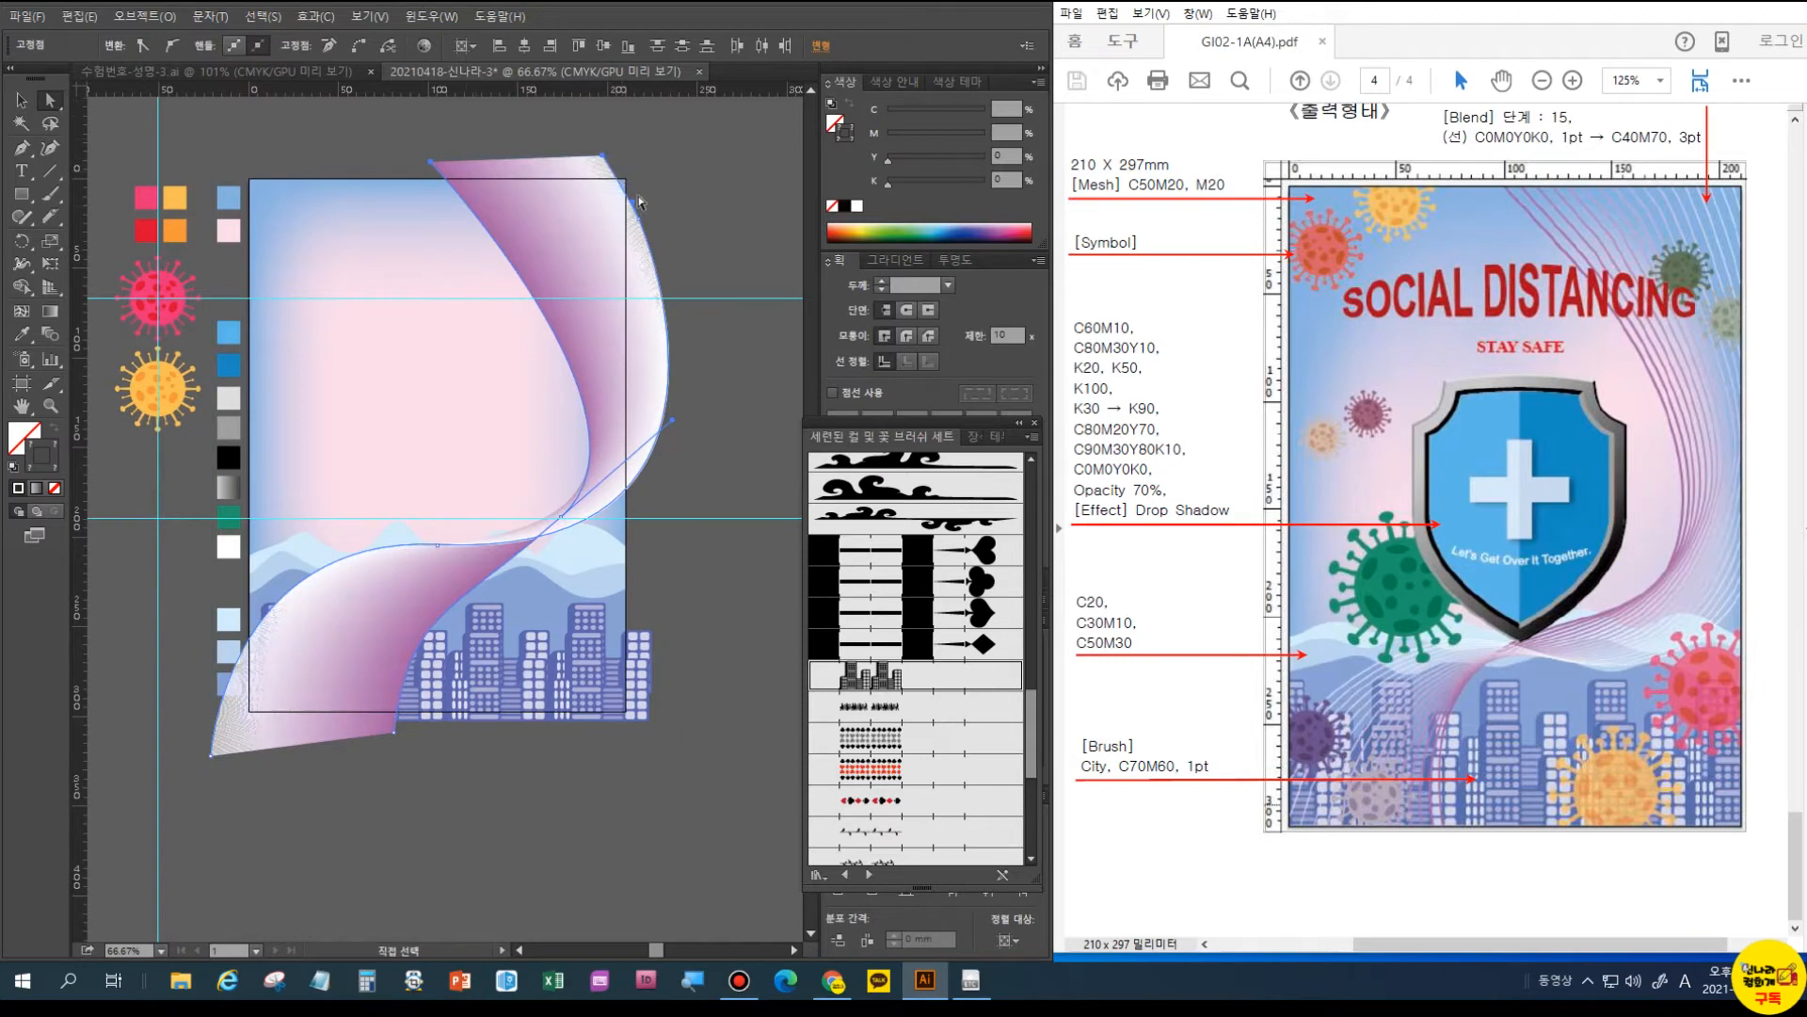
double_click(52, 334)
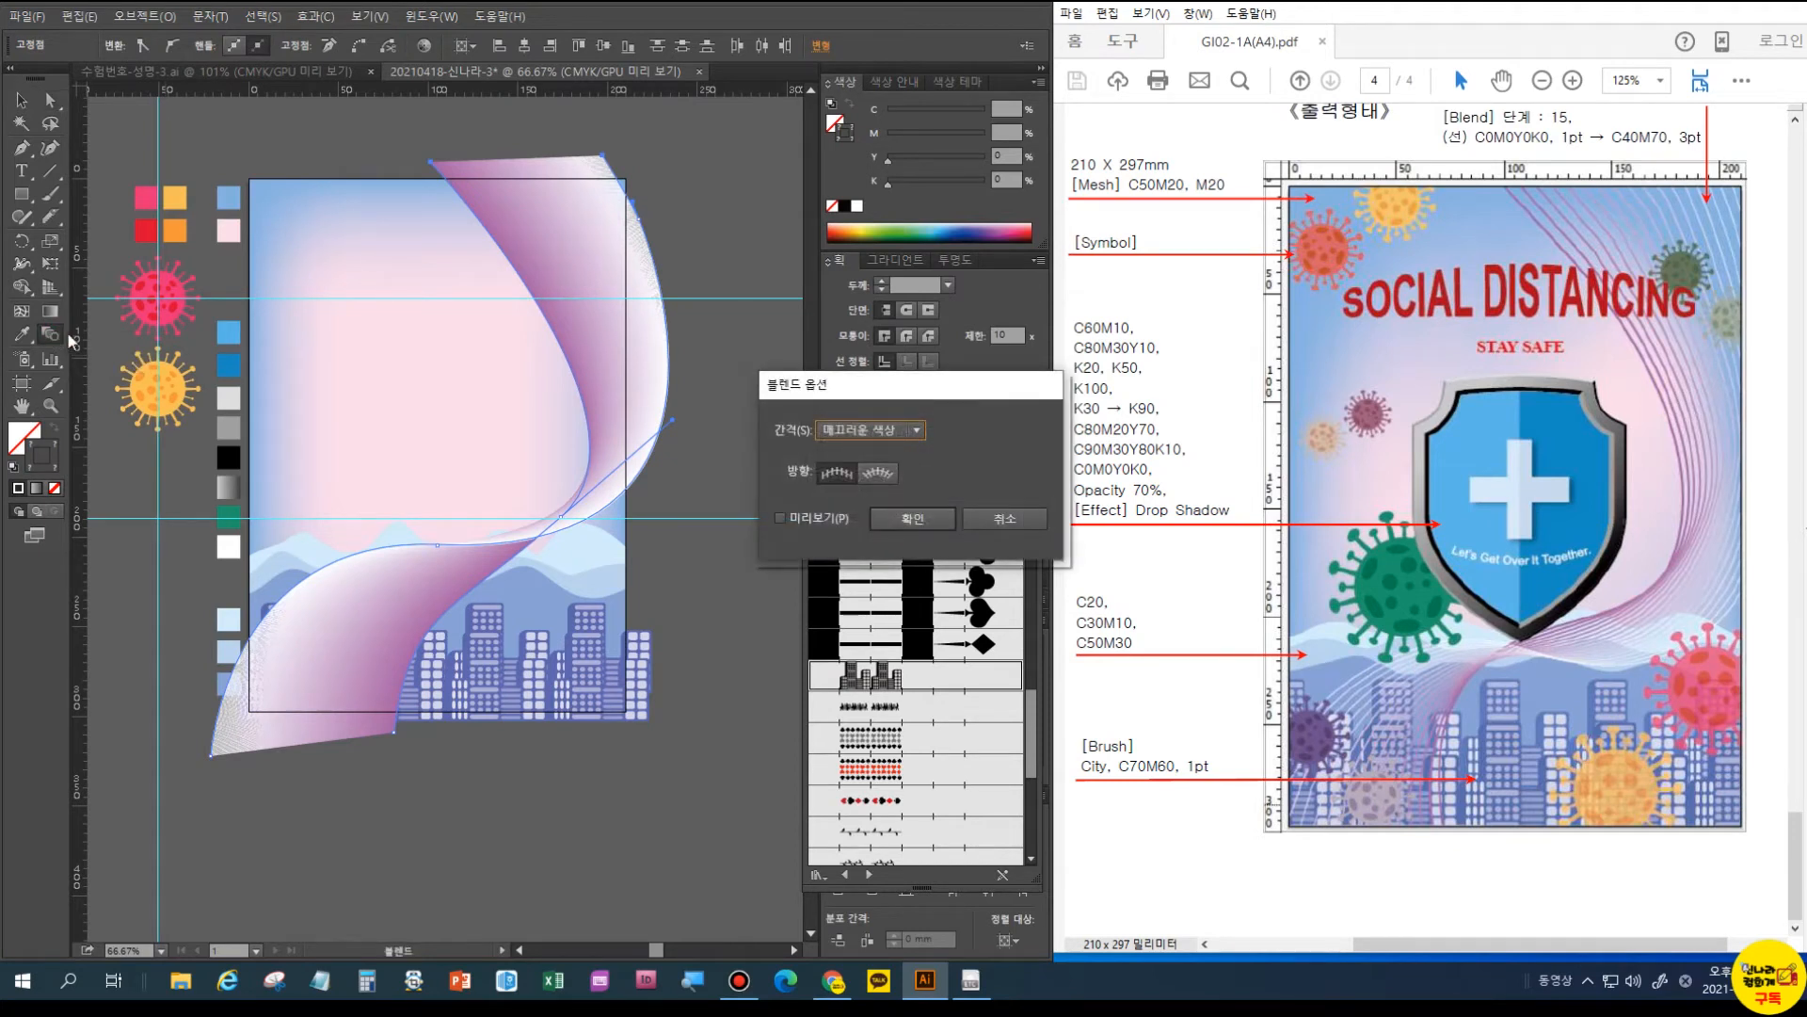
left_click(916, 431)
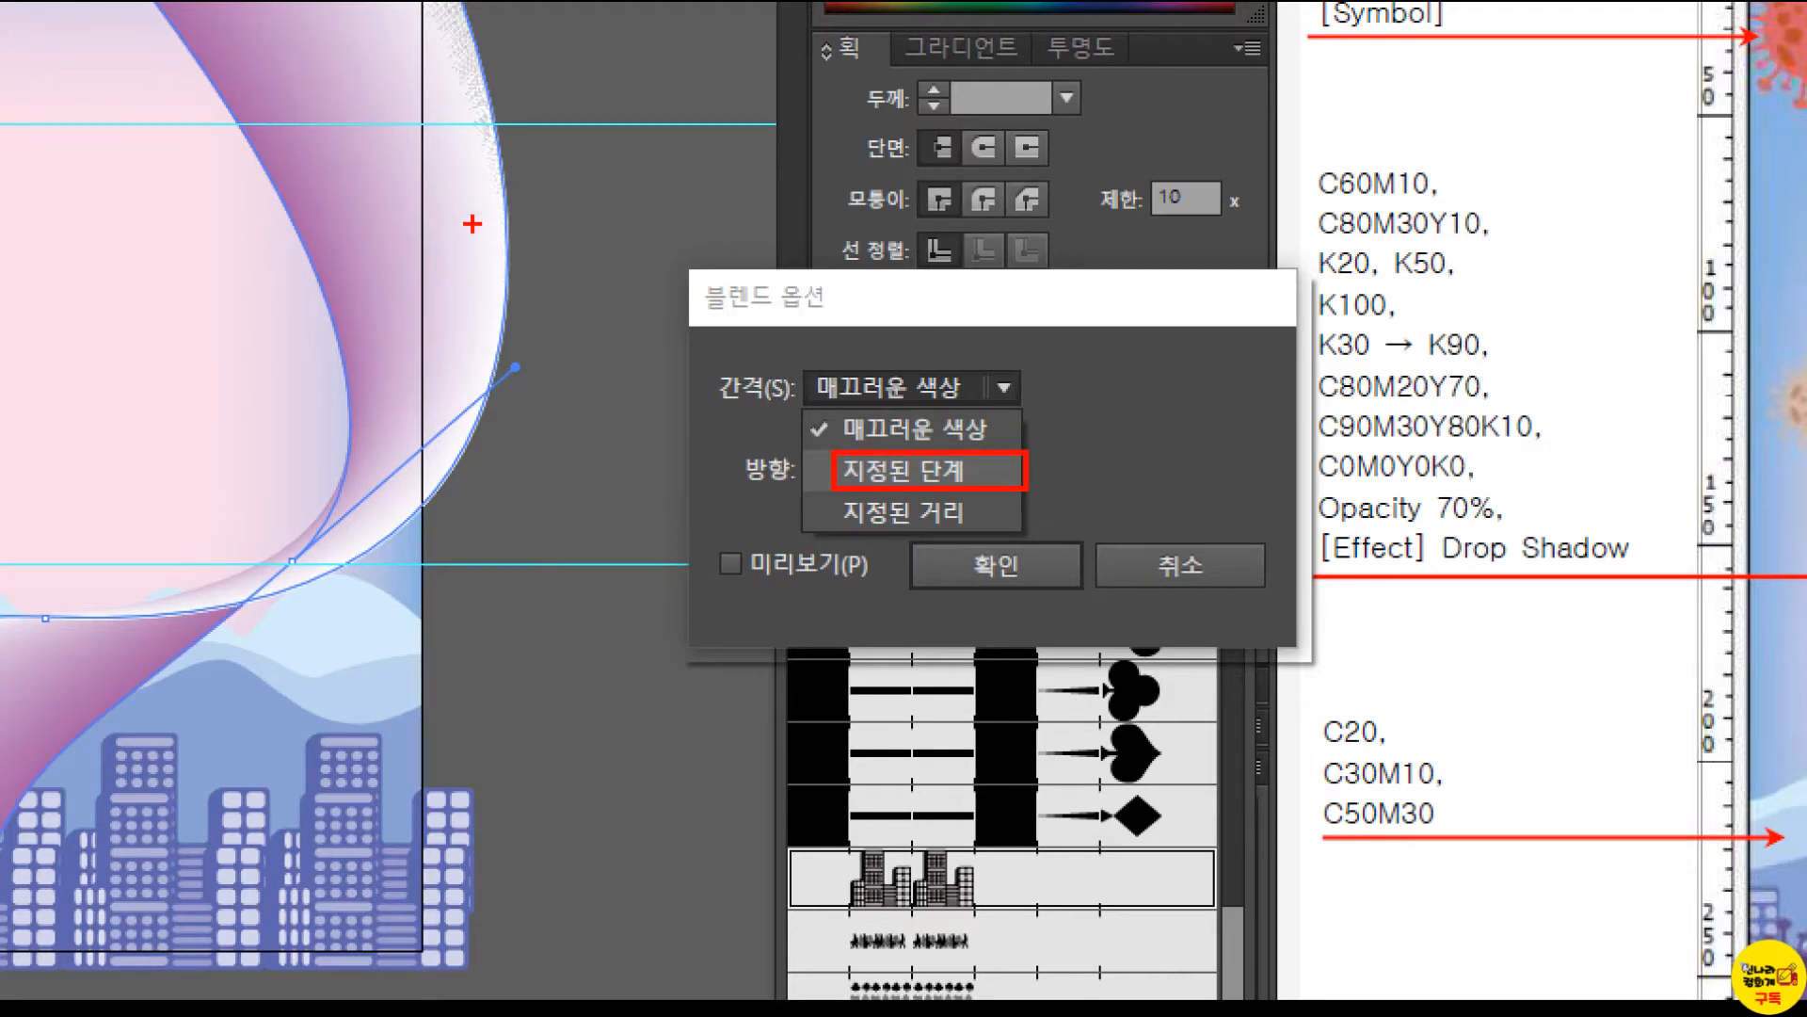
key("Escape")
left_click(852, 433)
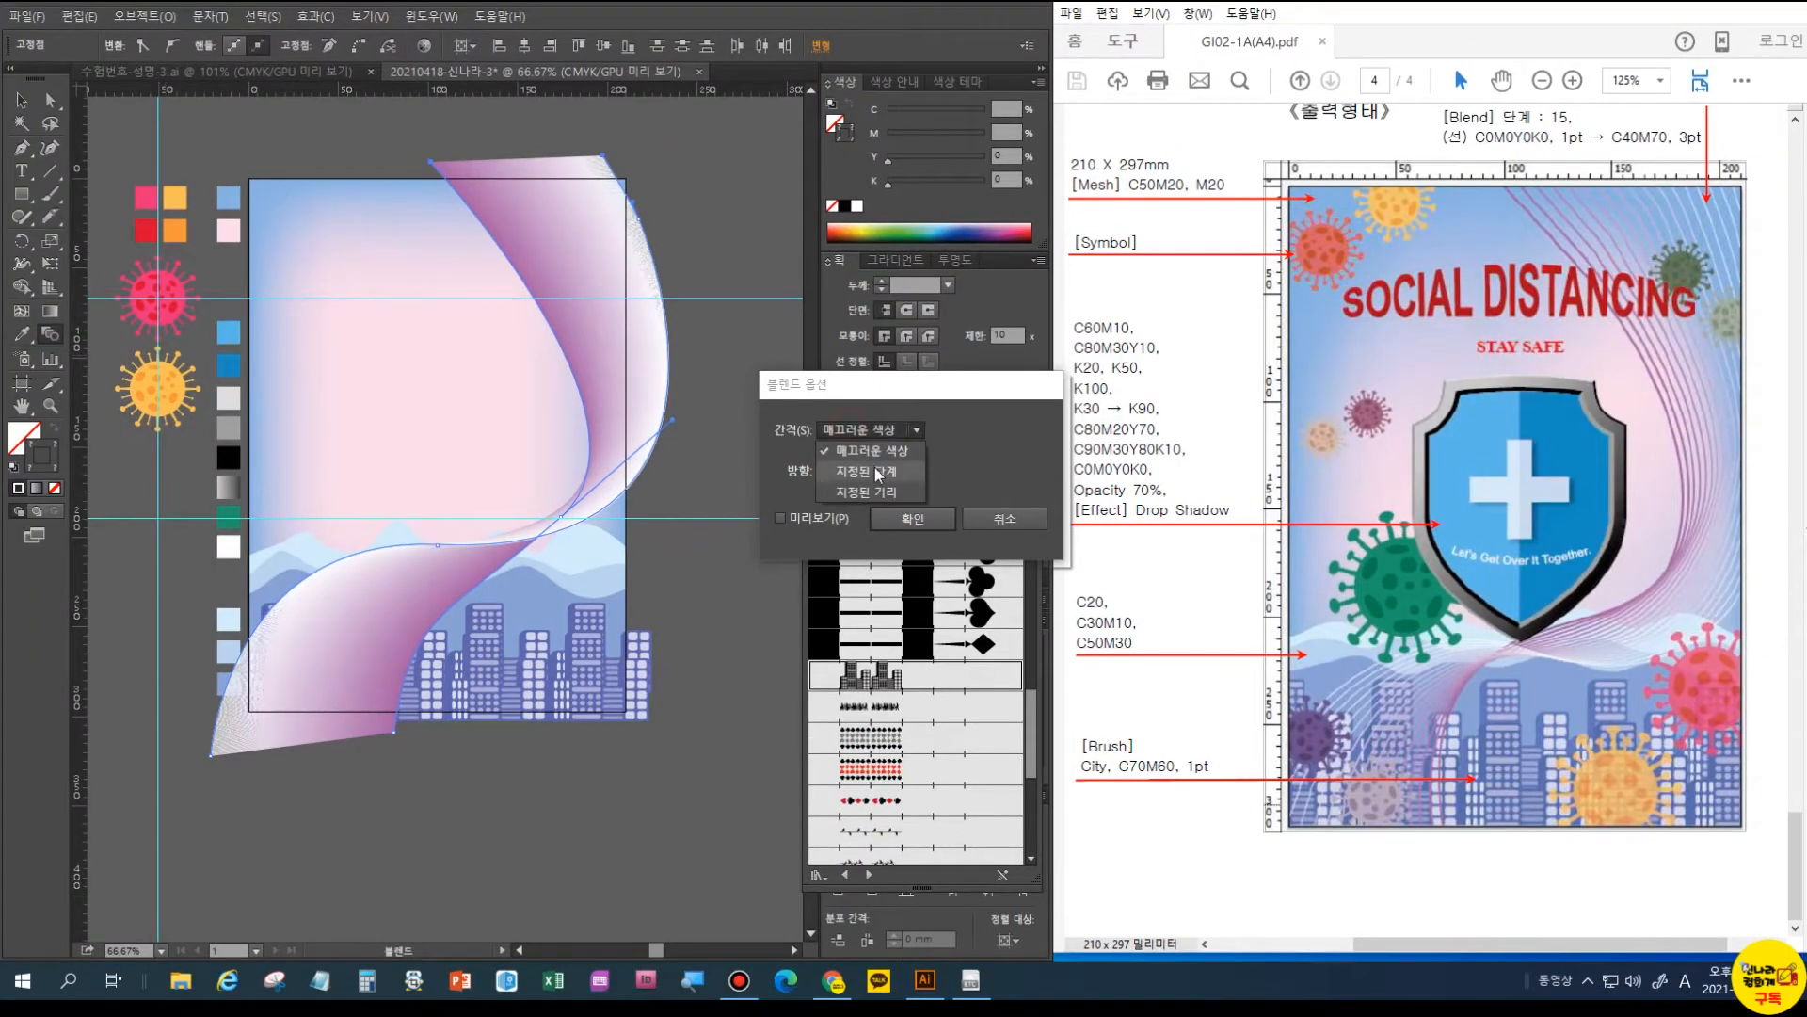
left_click(865, 451)
left_click_drag(970, 431, 866, 432)
type("17")
left_click(919, 520)
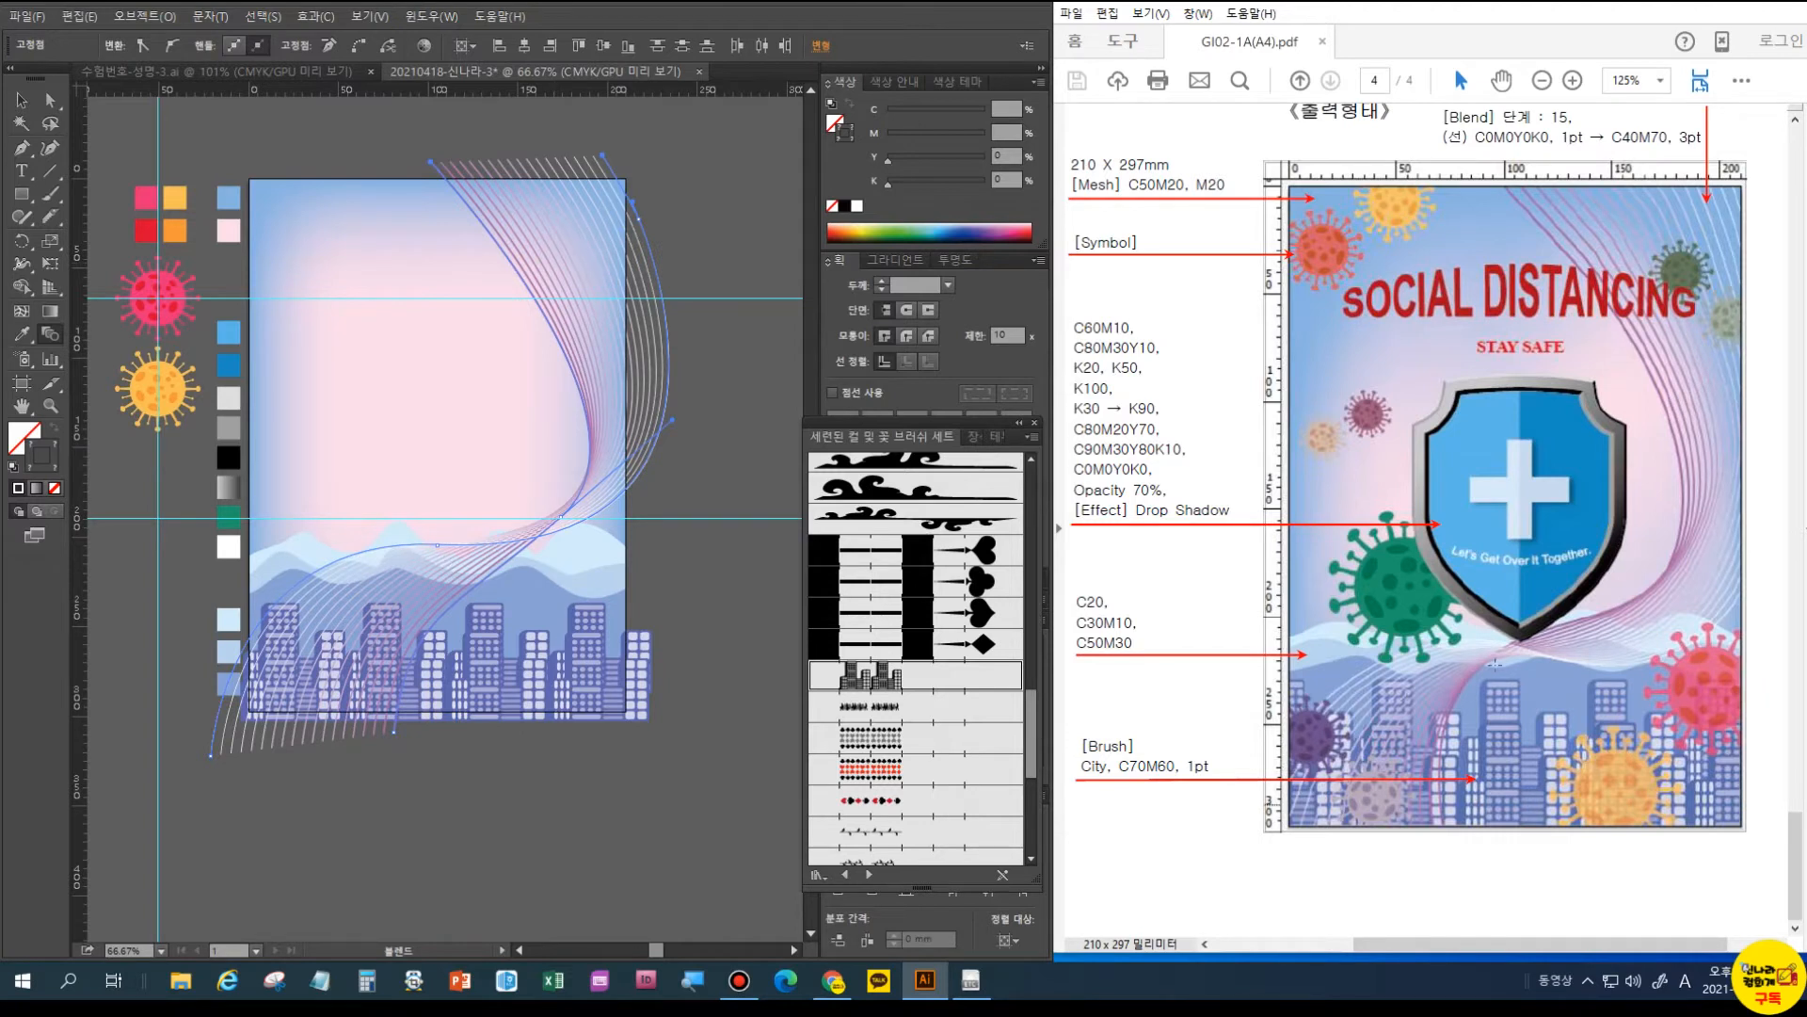
key("v")
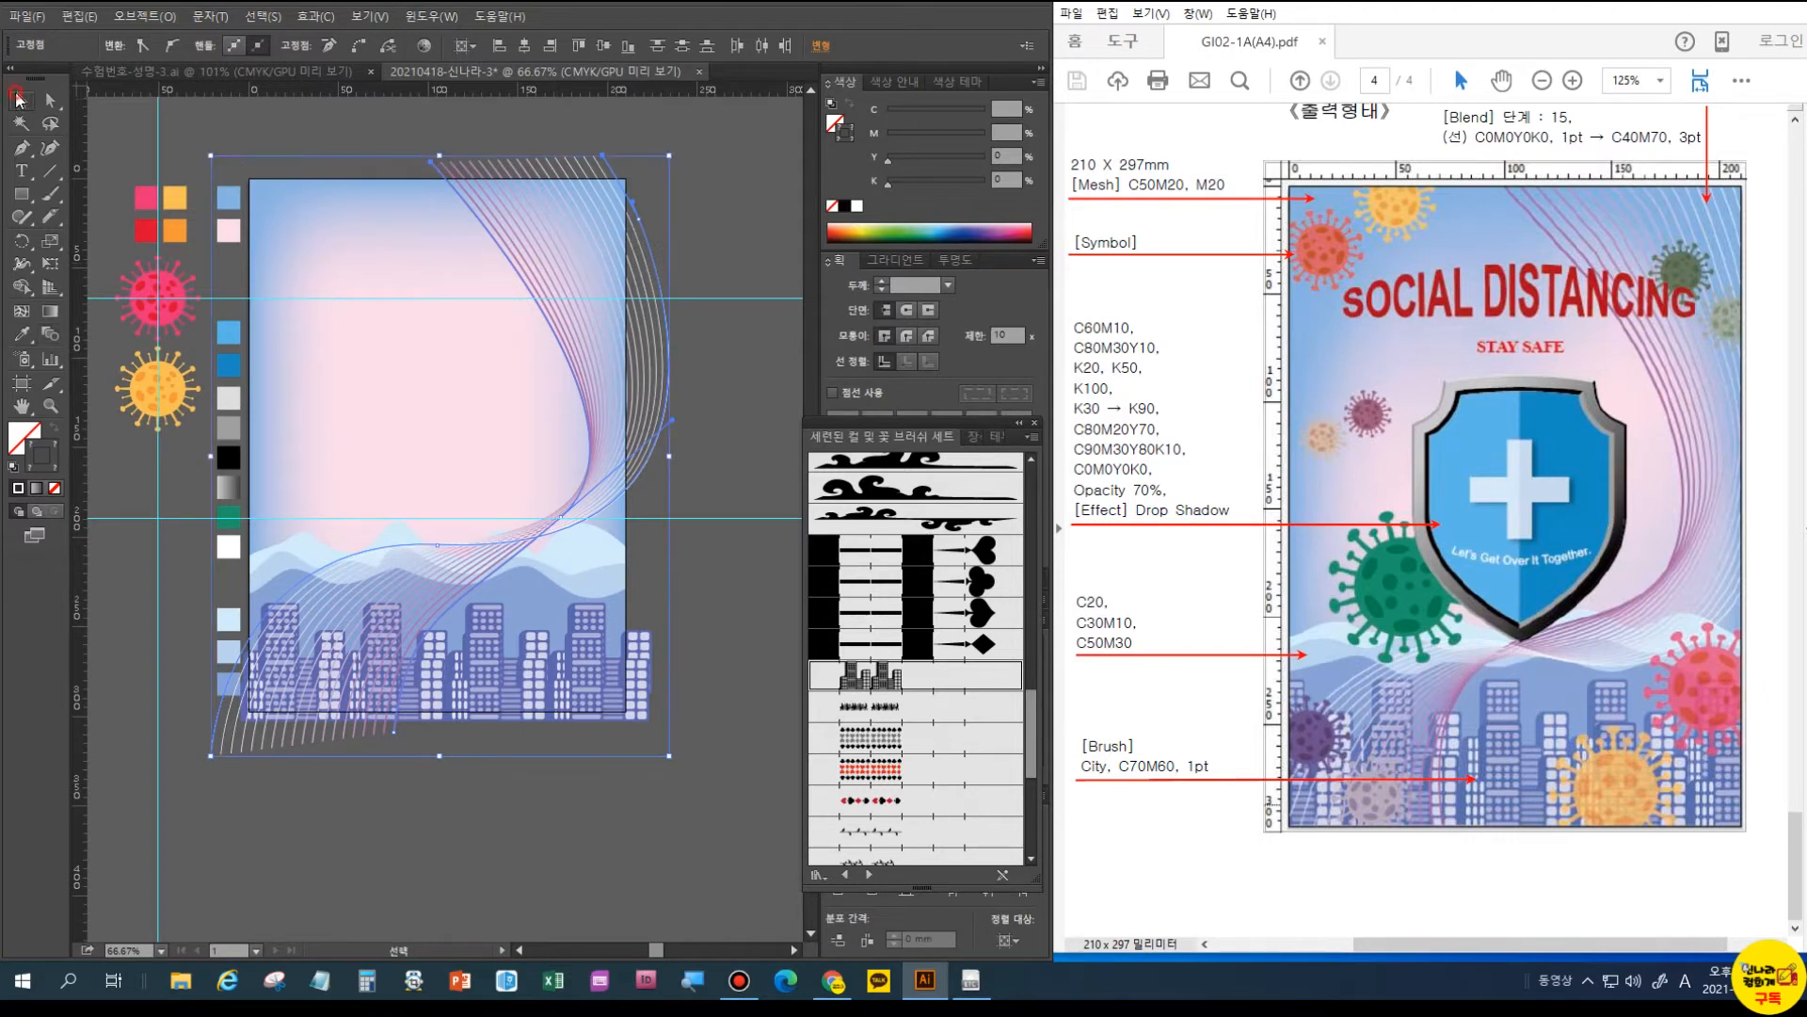
left_click(386, 222)
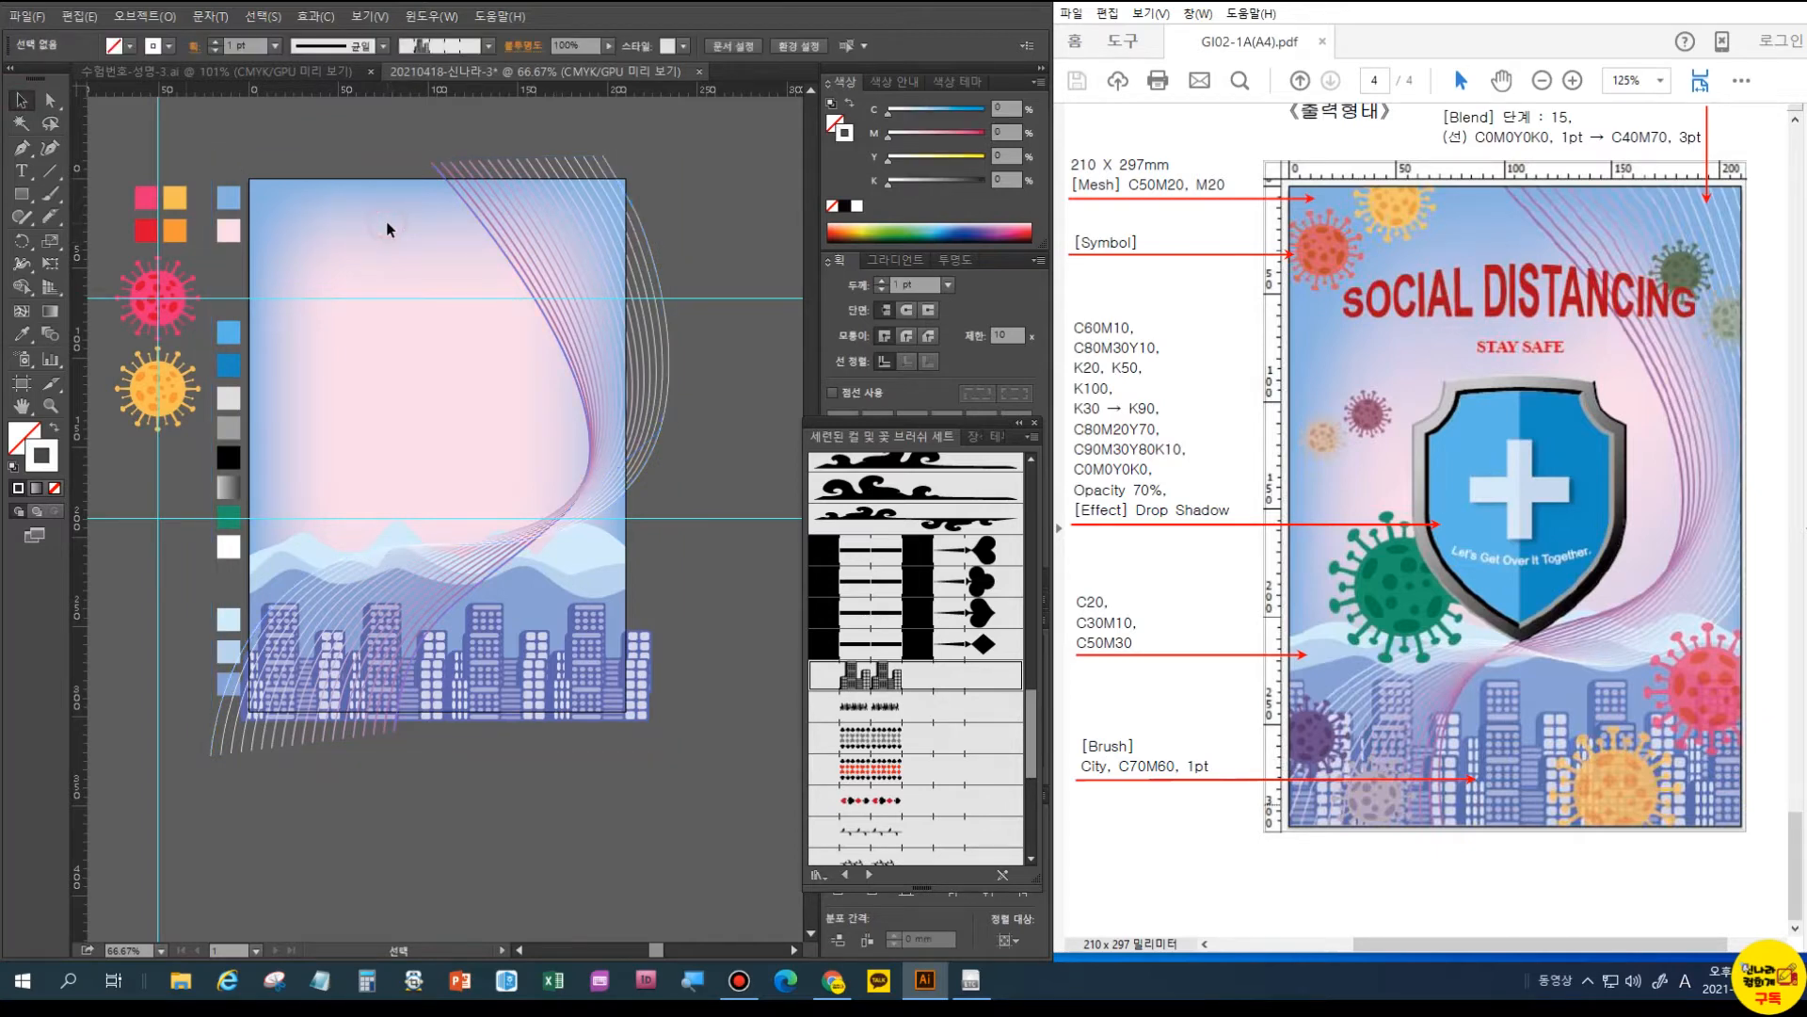
- Select the mesh background and place a vertical and a horizontal guide through its centre
left_click(150, 16)
left_click(235, 133)
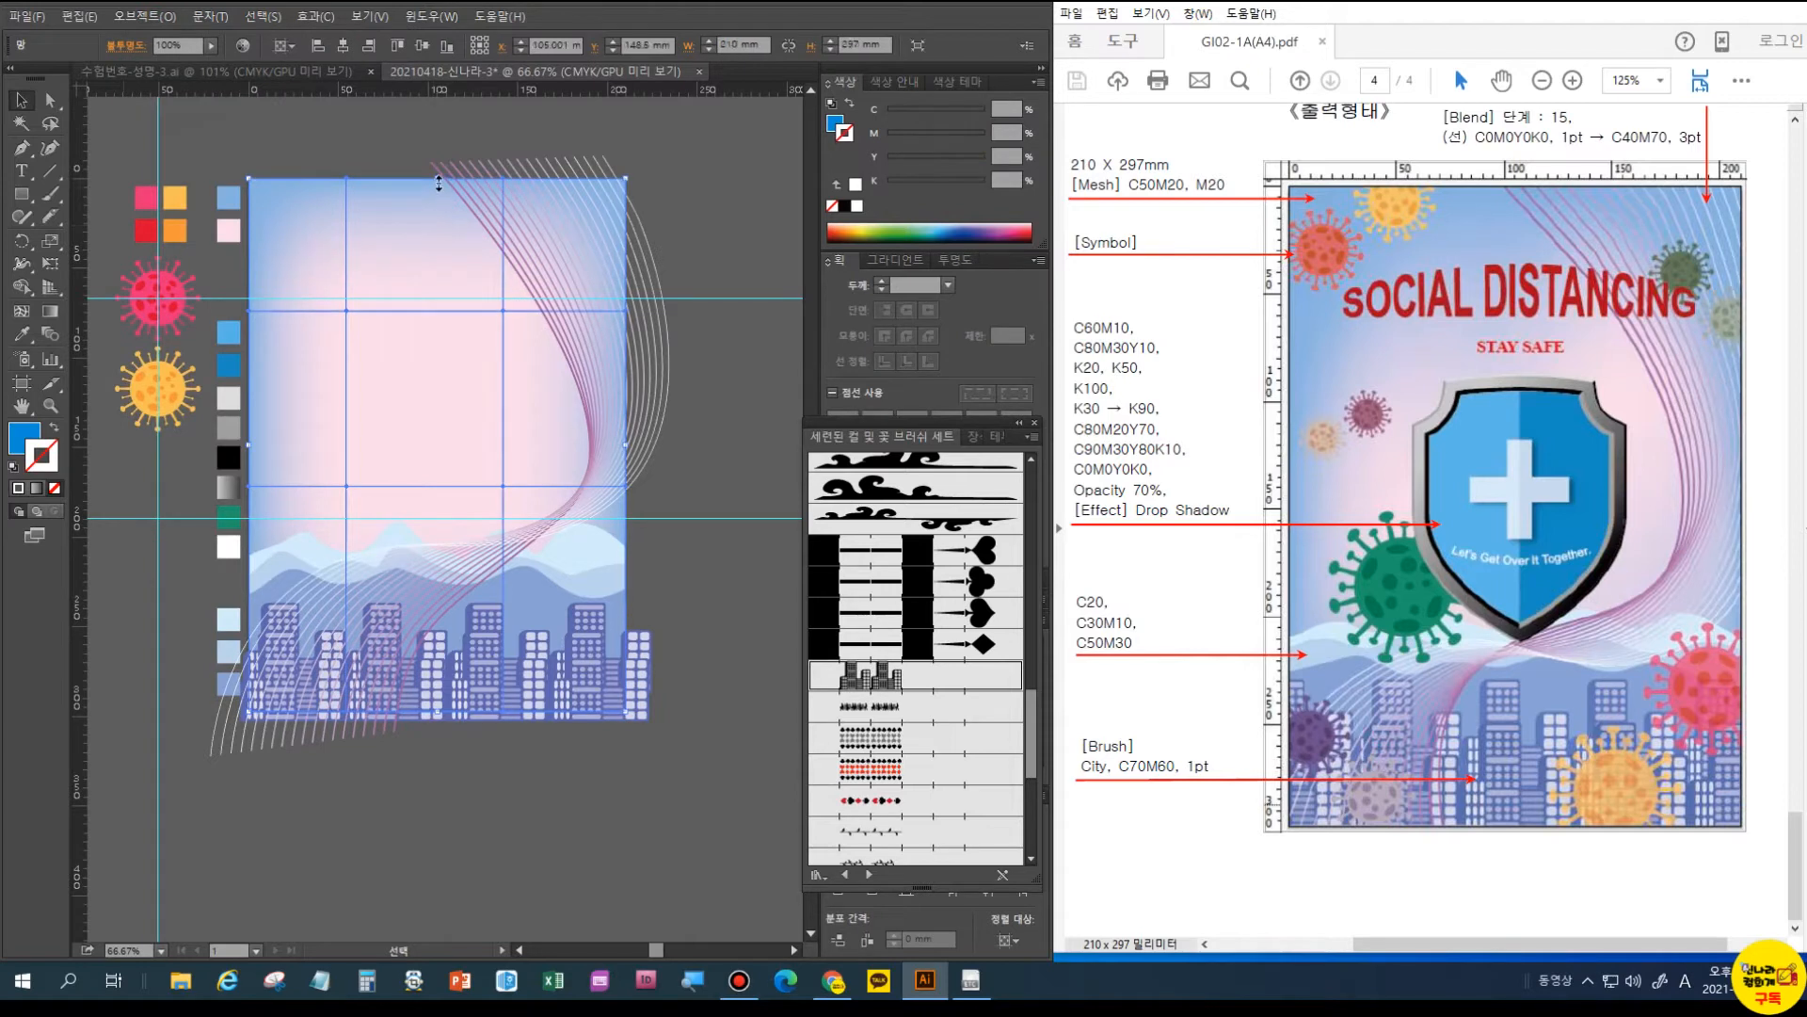
left_click_drag(80, 187, 237, 199)
left_click_drag(439, 183, 439, 178)
left_click_drag(426, 94, 436, 237)
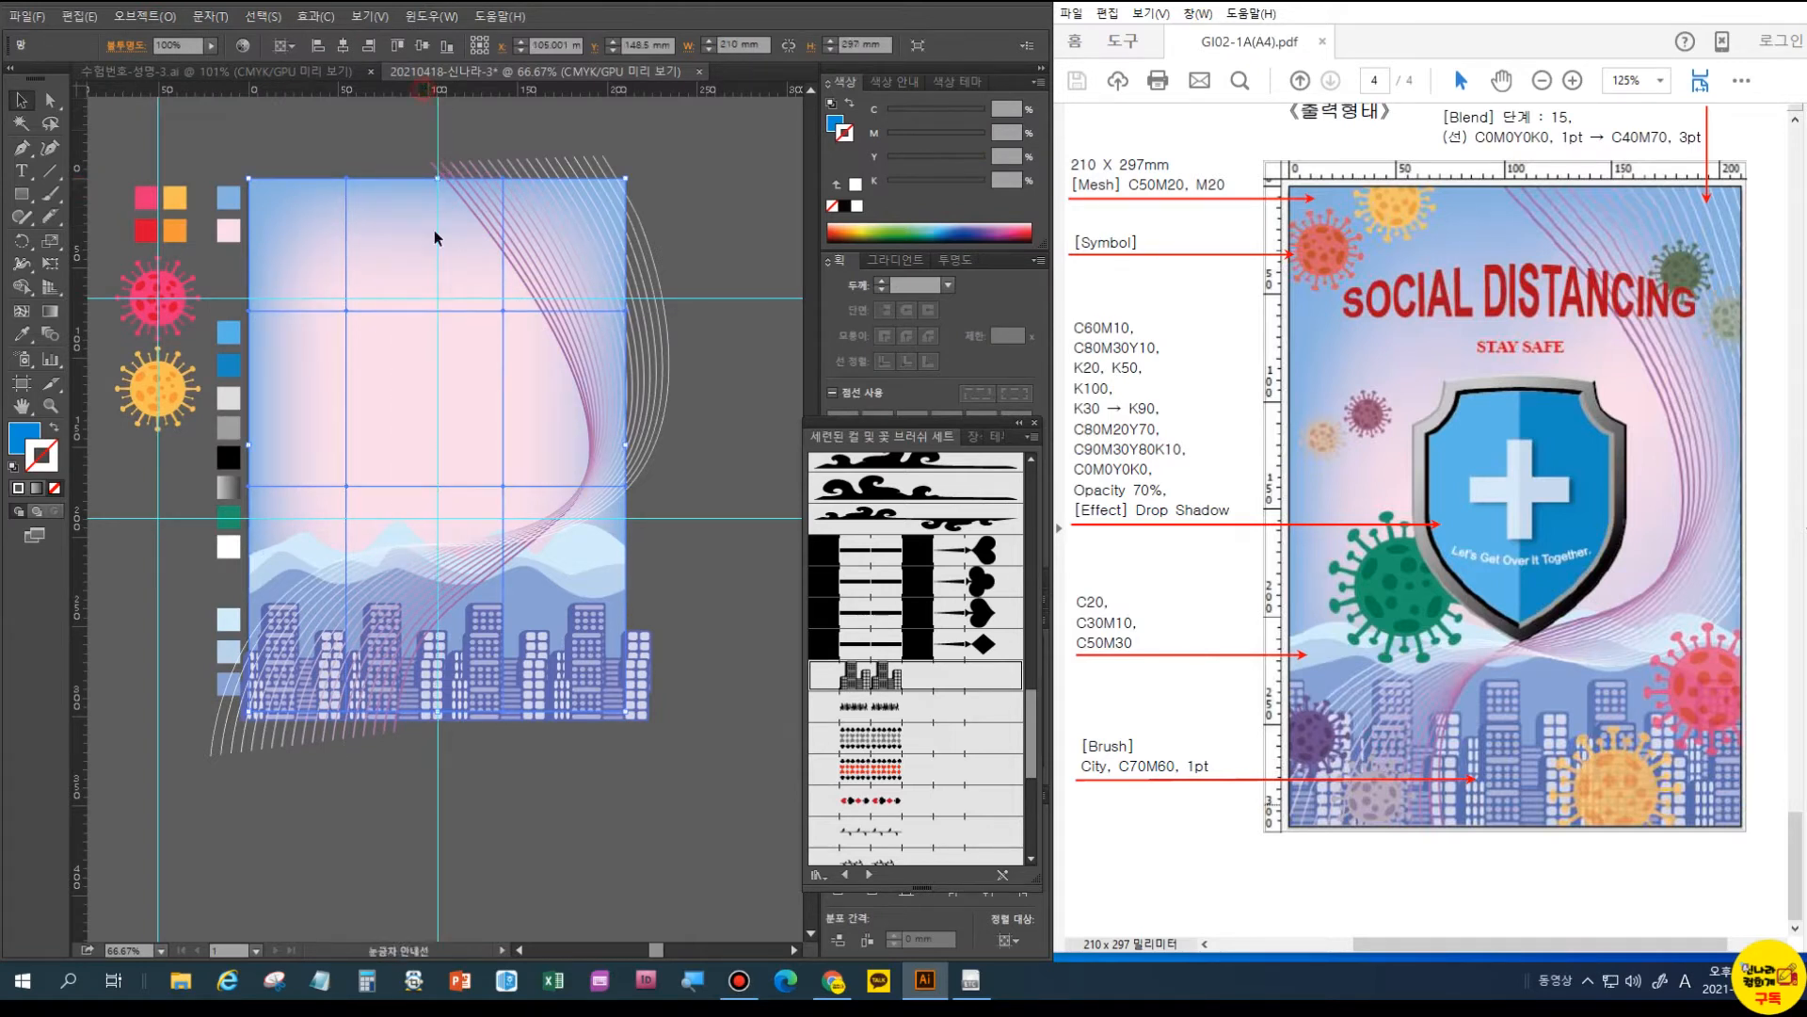
left_click_drag(437, 410, 443, 443)
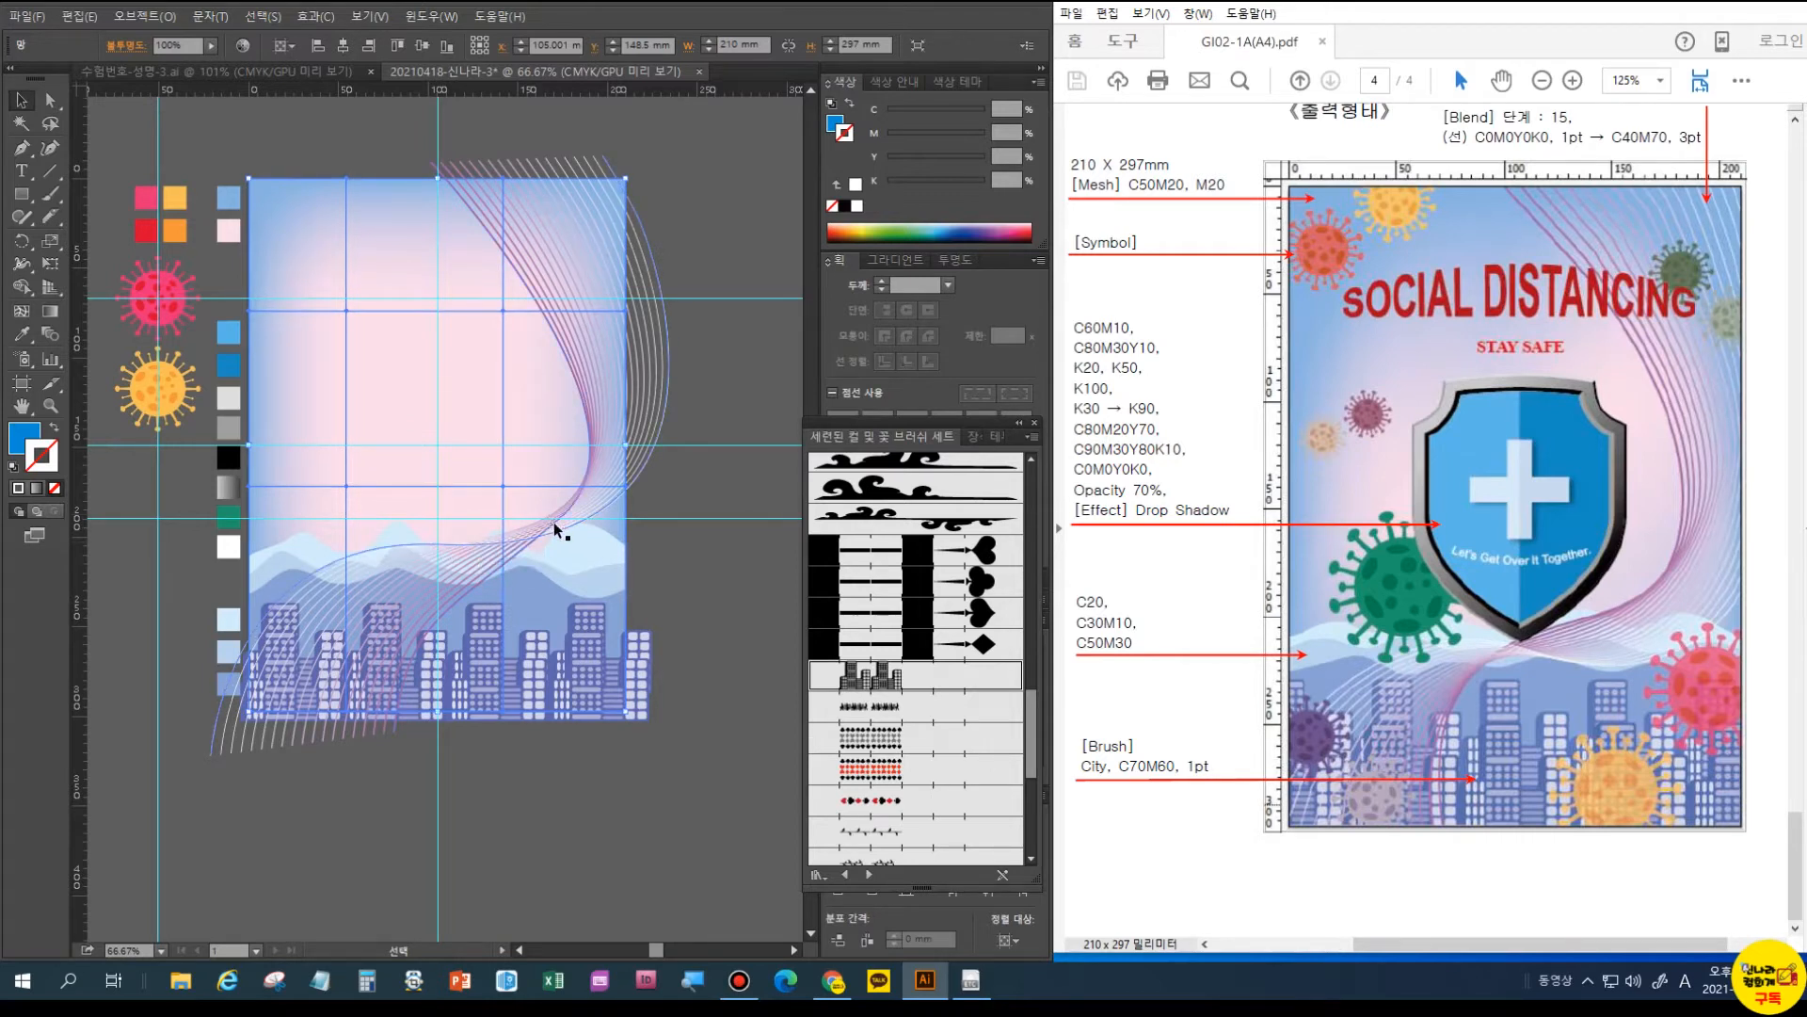
- Reshape the blend's purple curve by moving its lower bend point down-left onto the waves and stretching its handle outward, and deselect it
left_click(608, 166)
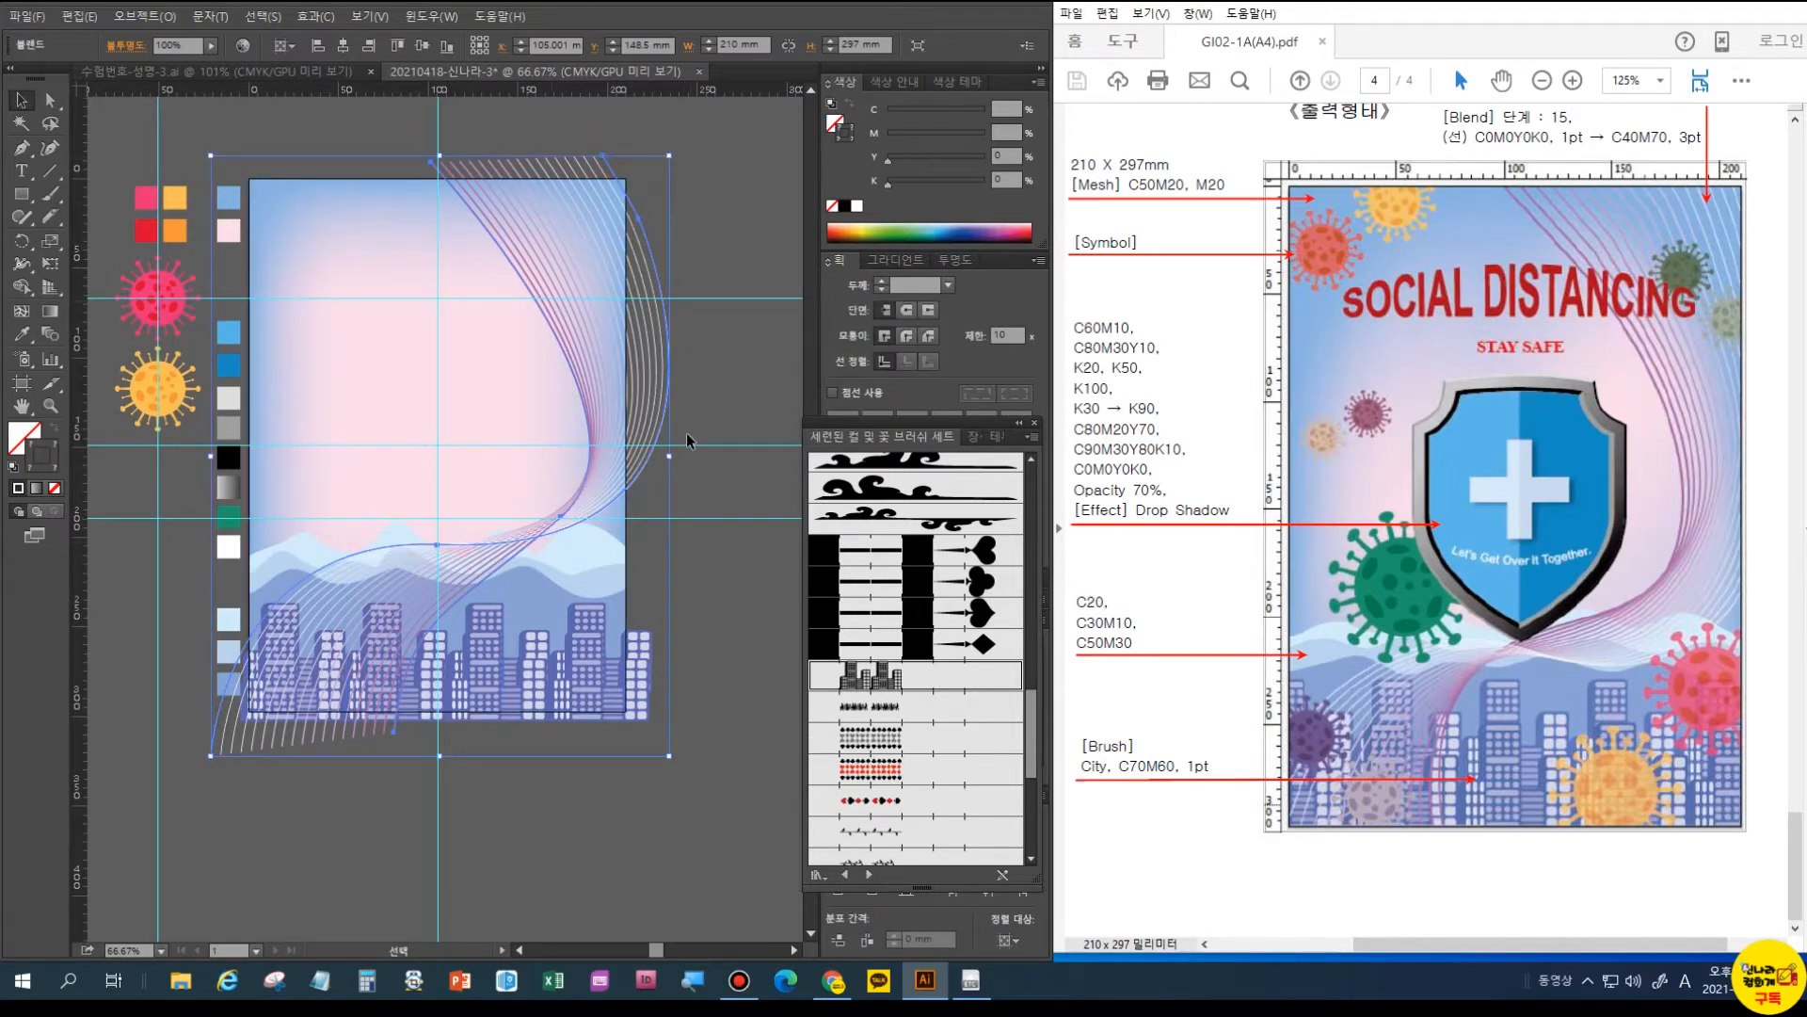
left_click(51, 100)
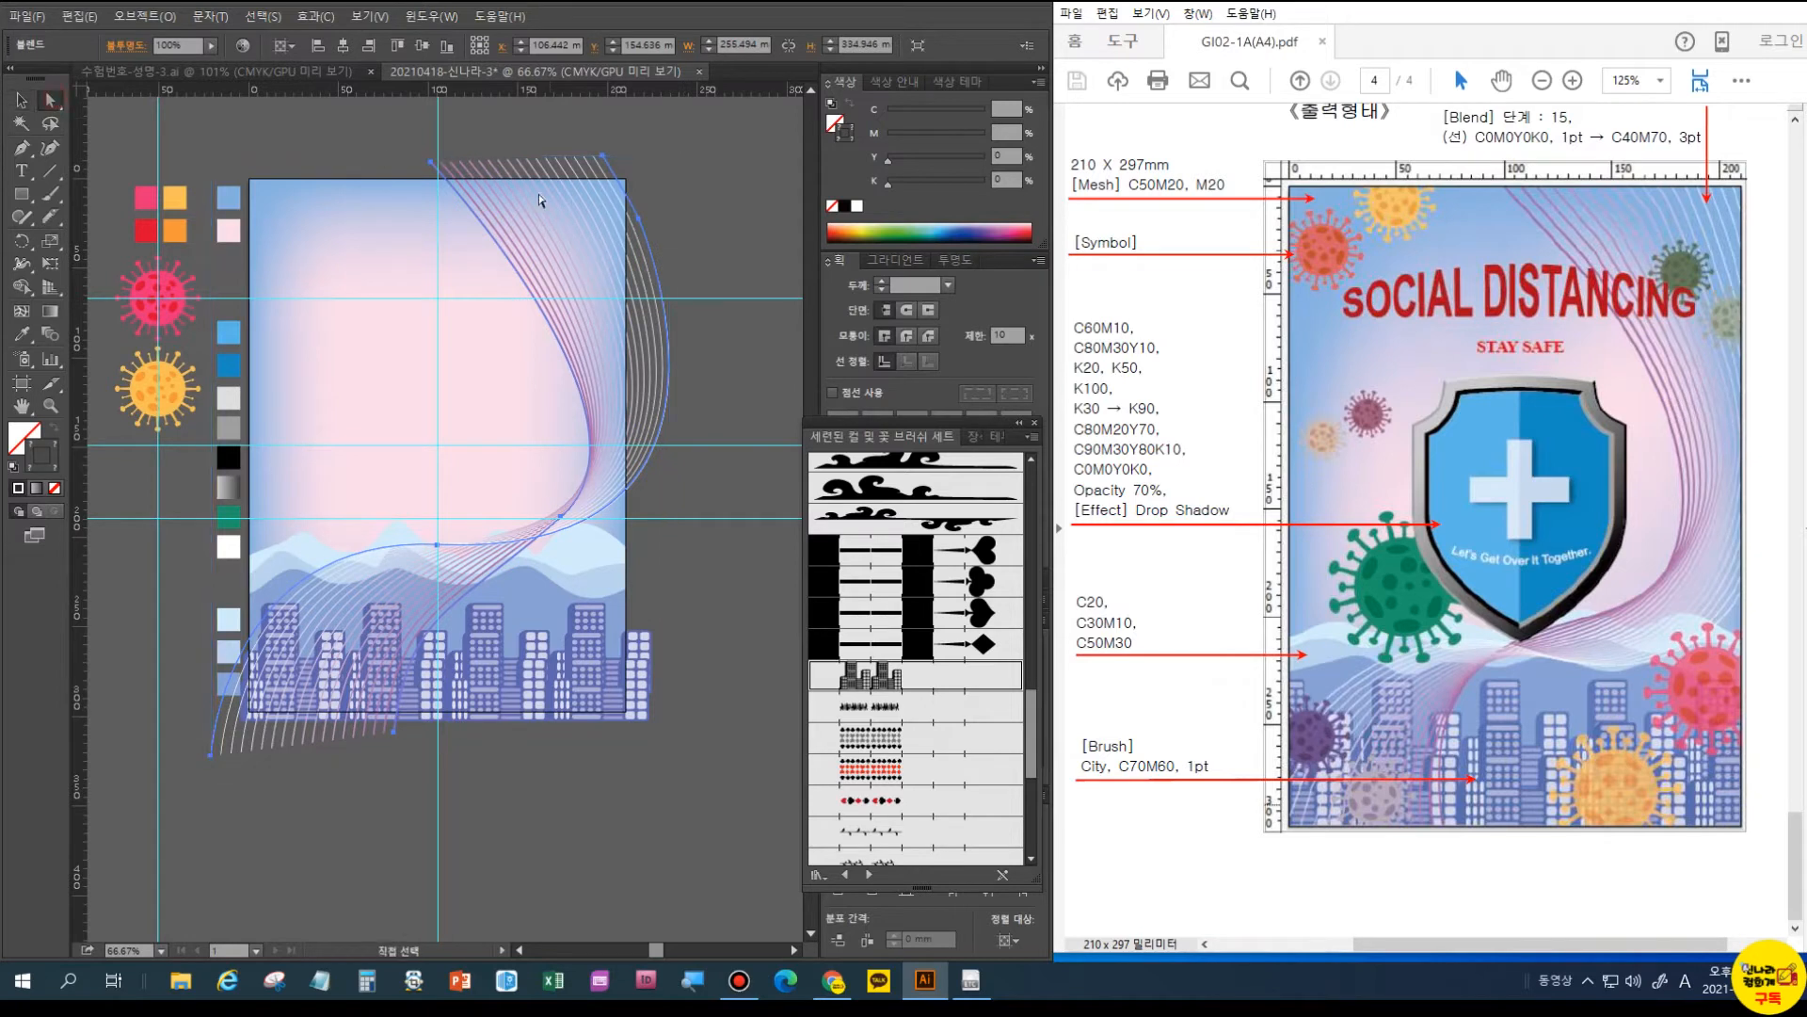
left_click(604, 155)
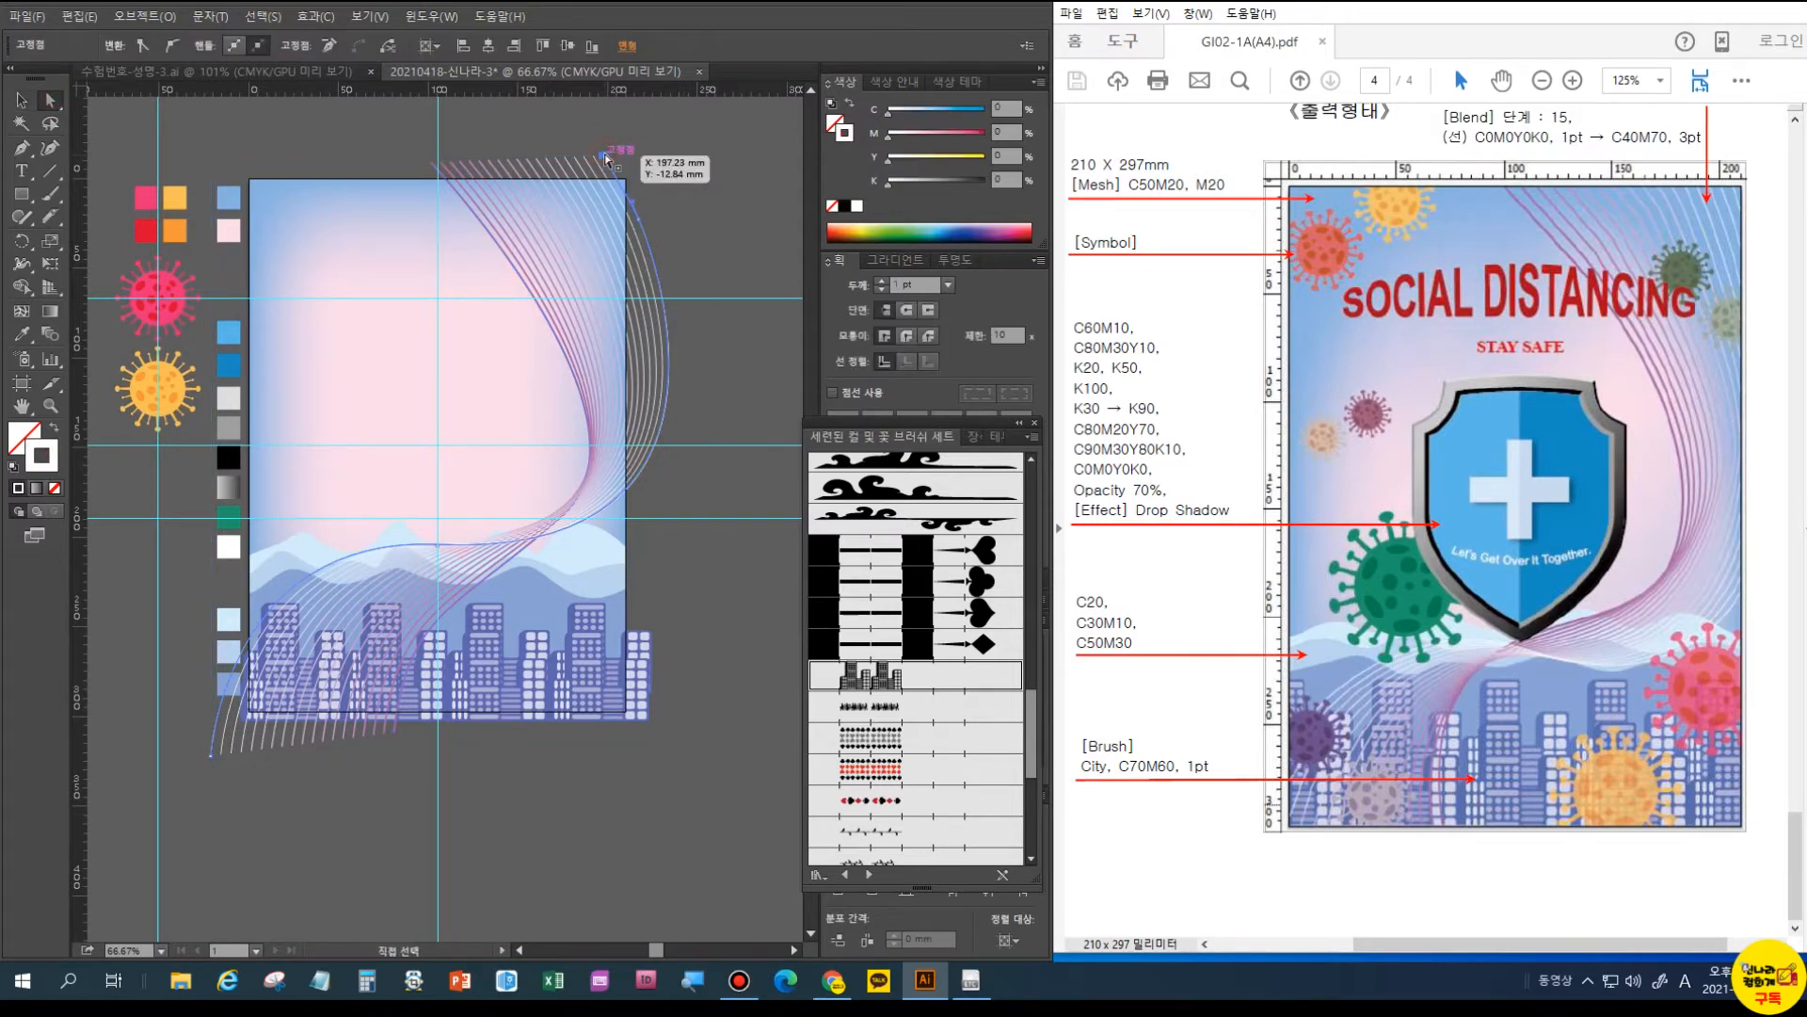
left_click(638, 218)
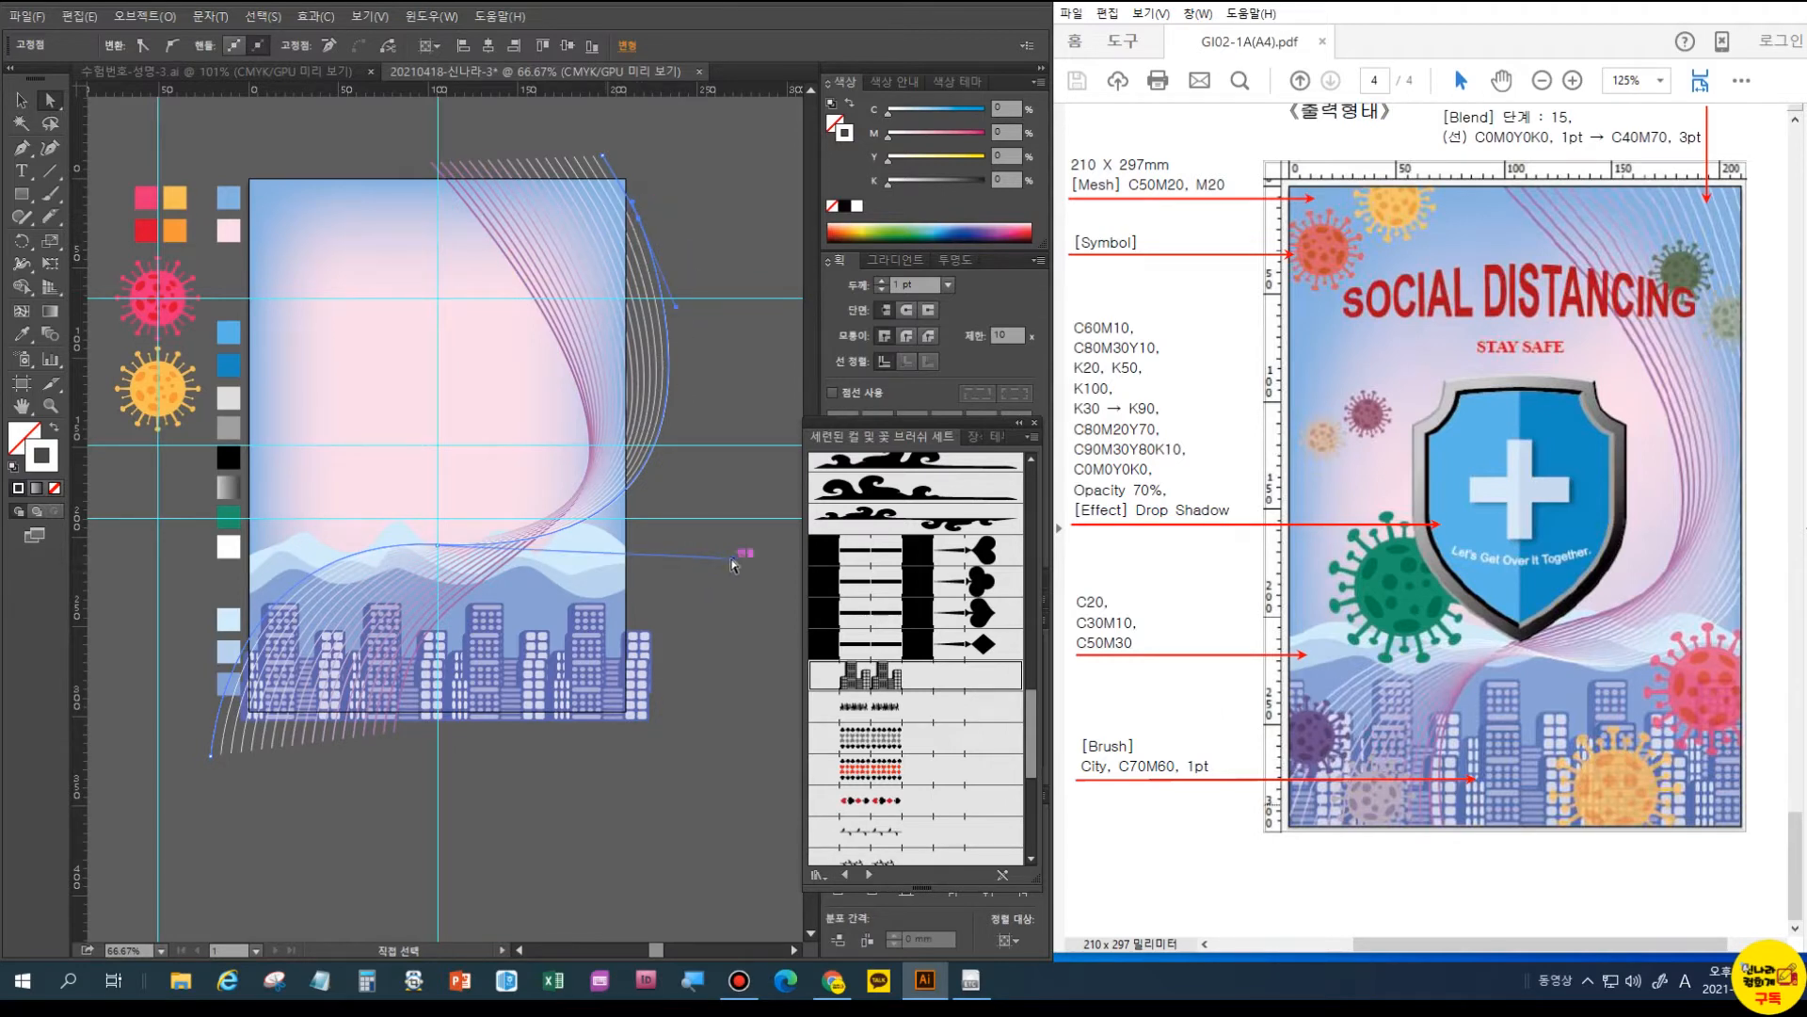
left_click(433, 164)
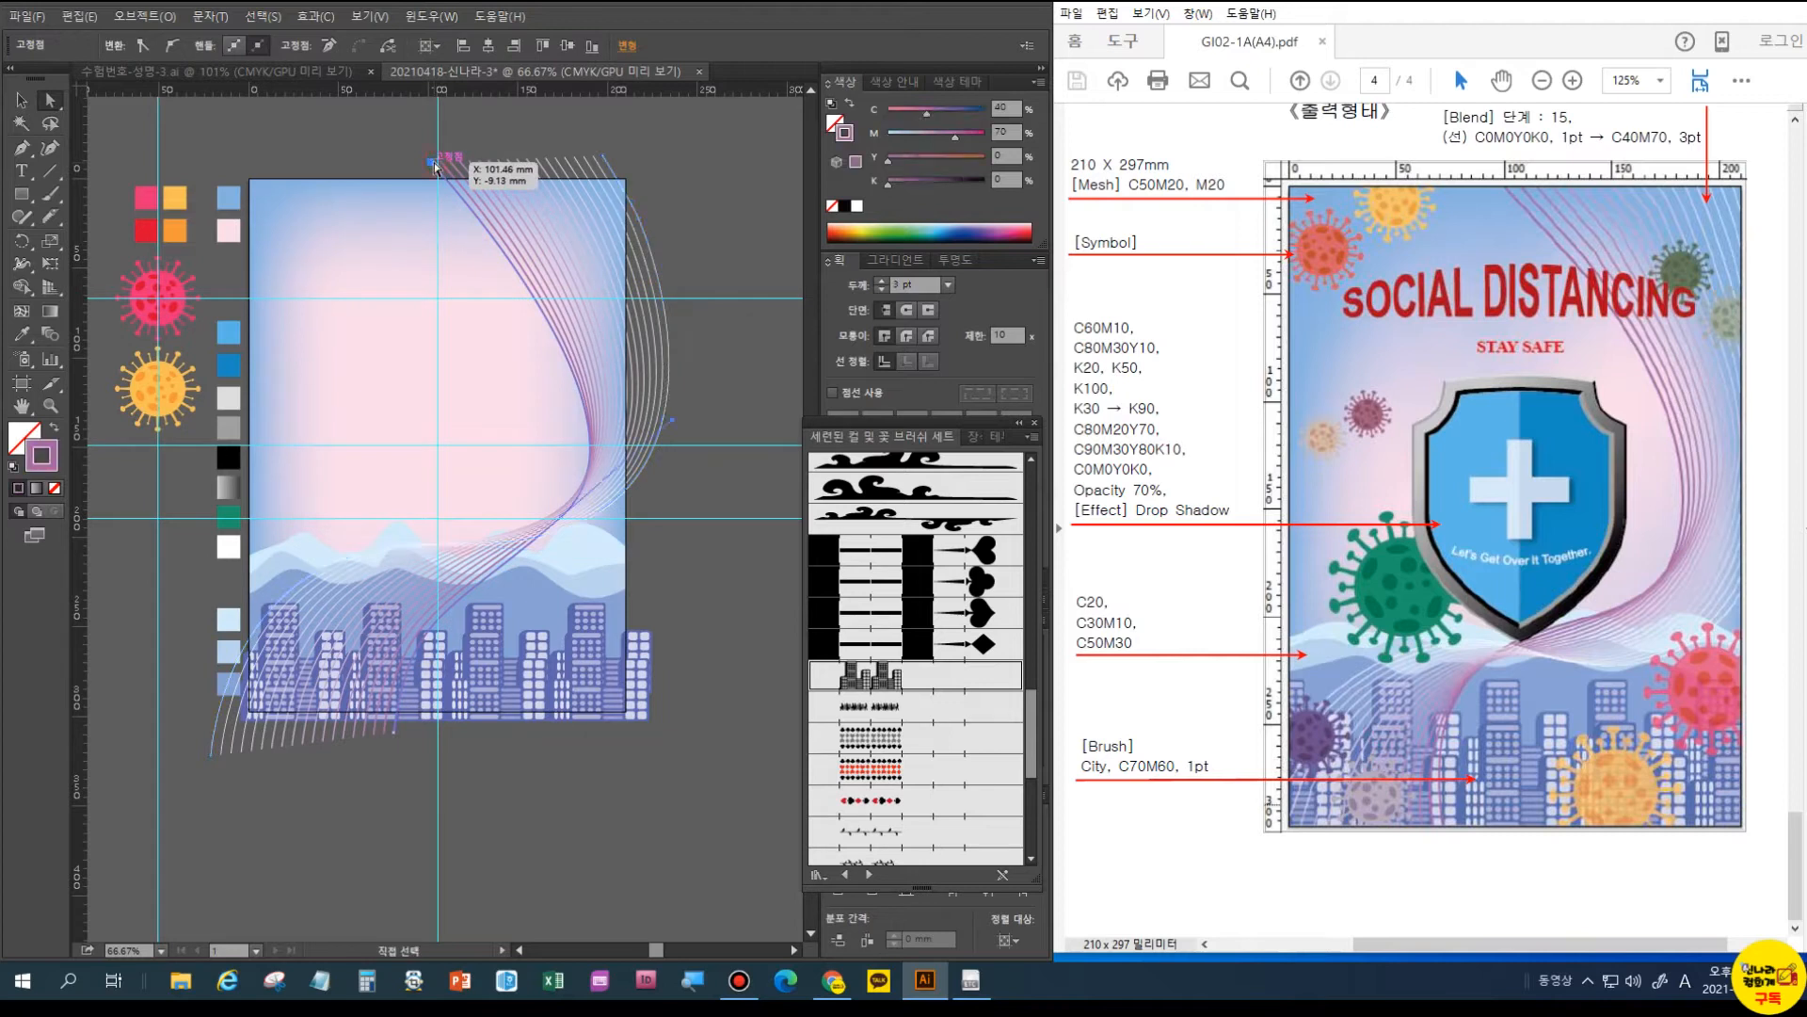
mouse_move(561, 516)
left_mouse_down()
mouse_move(510, 533)
mouse_move(526, 519)
left_mouse_up()
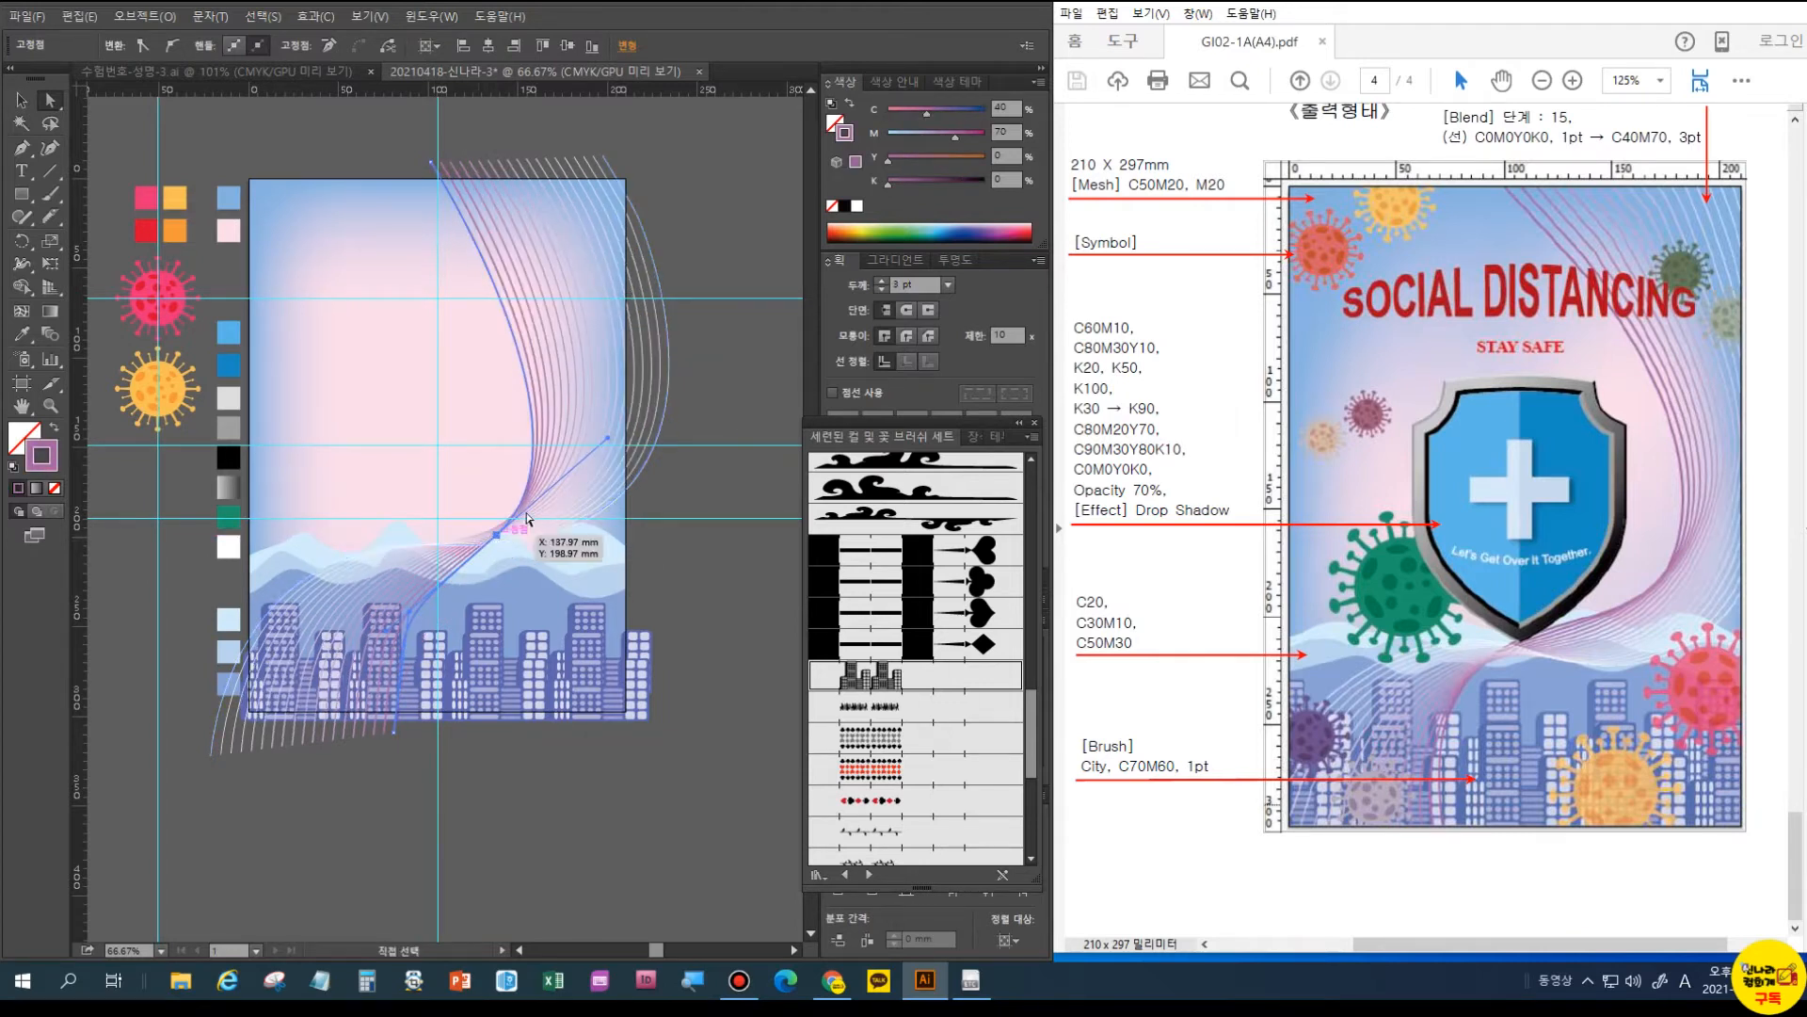
left_click_drag(496, 534, 467, 546)
left_click(486, 538)
left_click_drag(496, 541, 456, 547)
left_click_drag(568, 460, 738, 486)
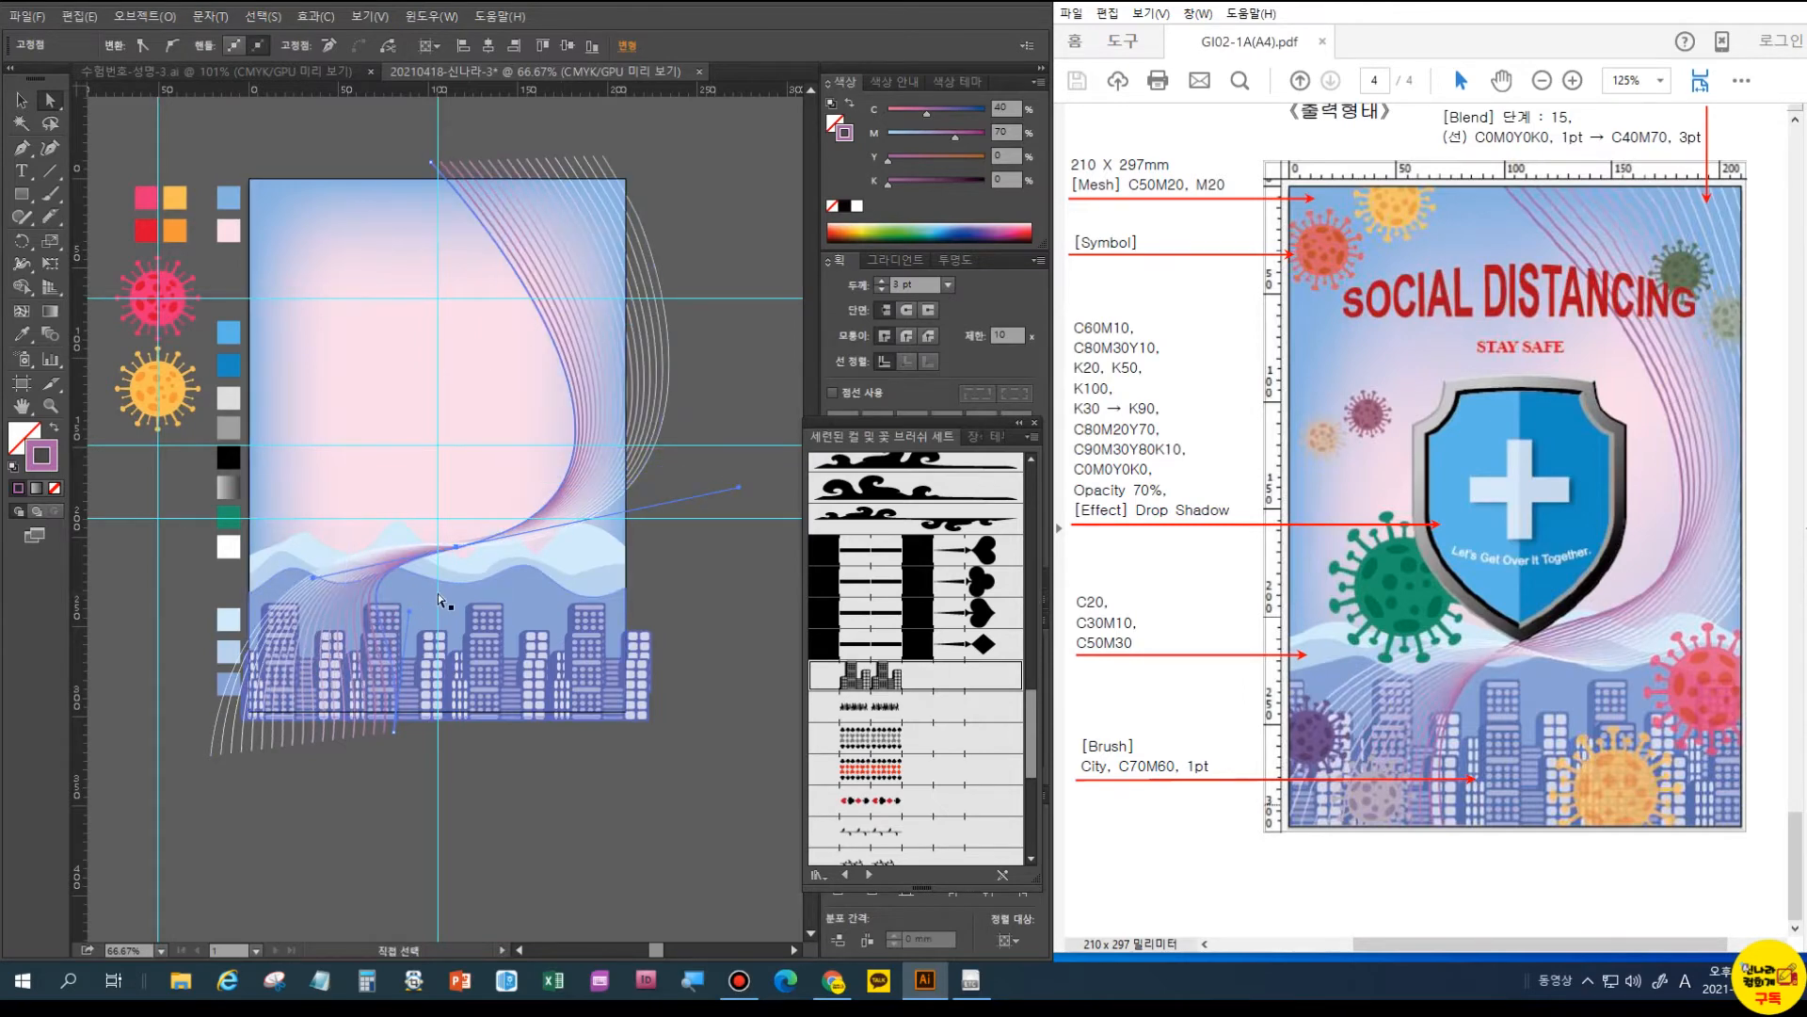
key("ctrl+shift+a")
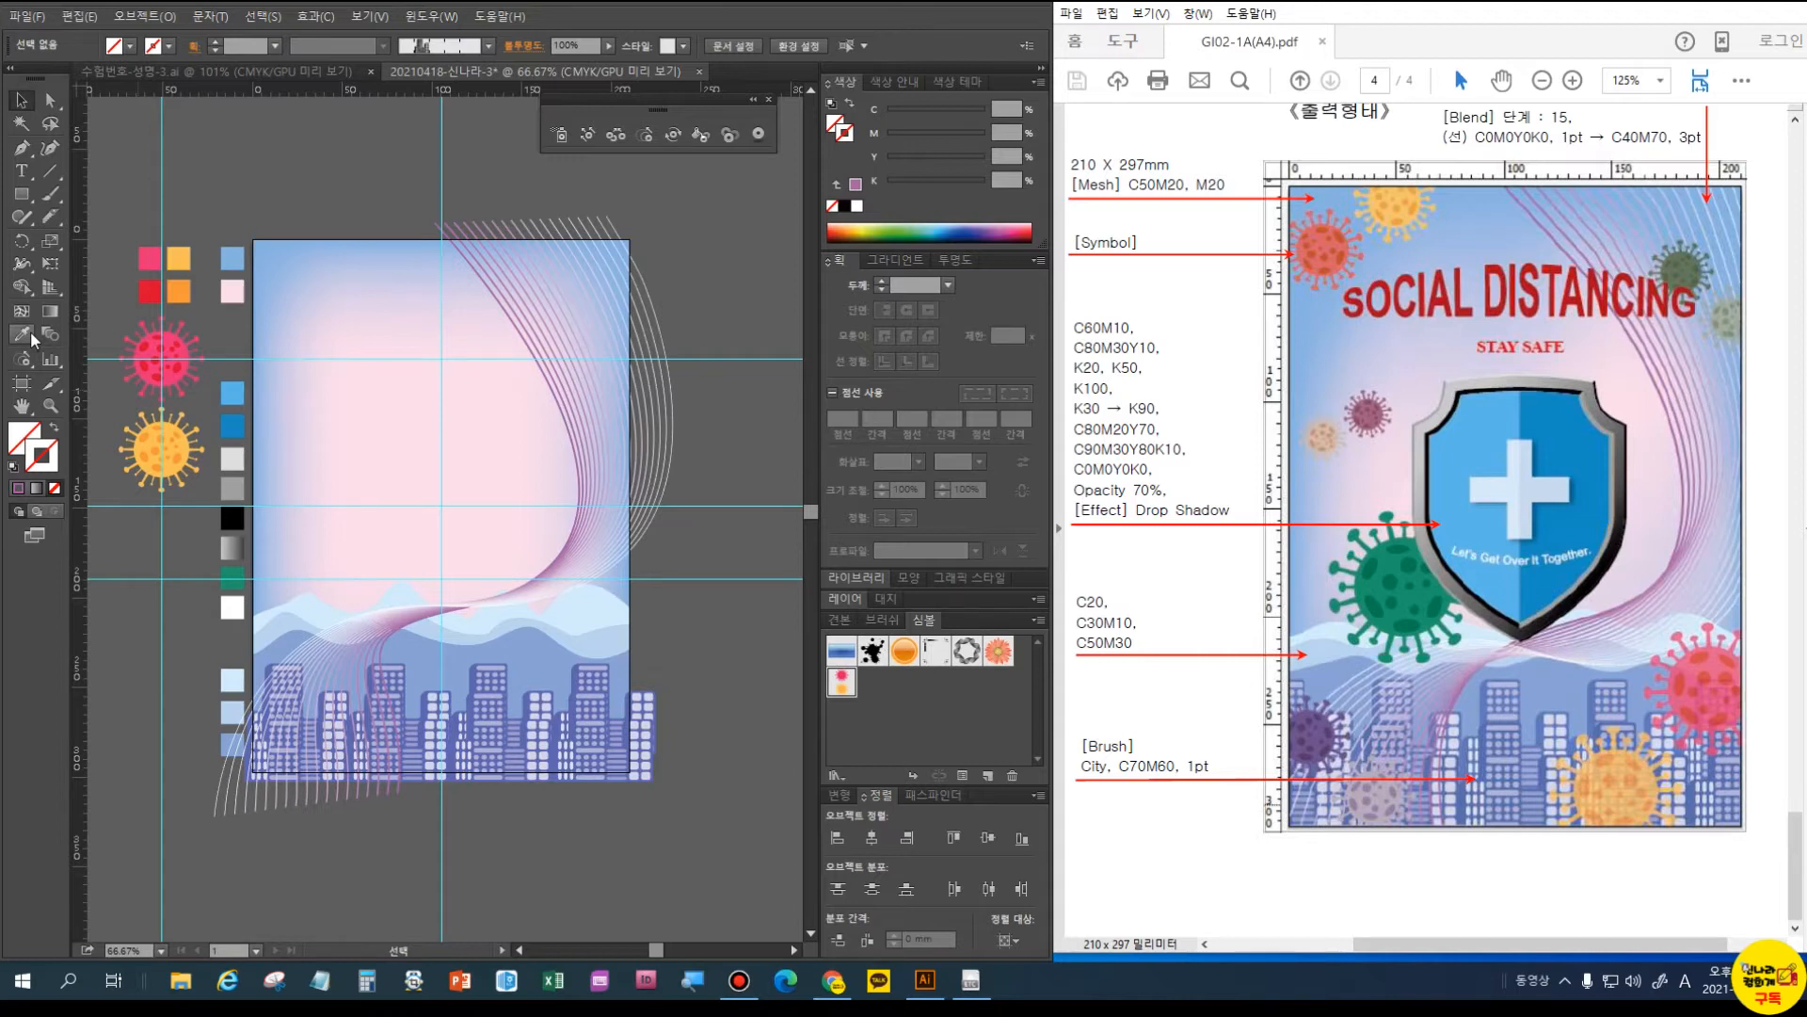
- Detach the symbol tools into a floating group and place it just above the artboard
left_click_drag(21, 359, 58, 364)
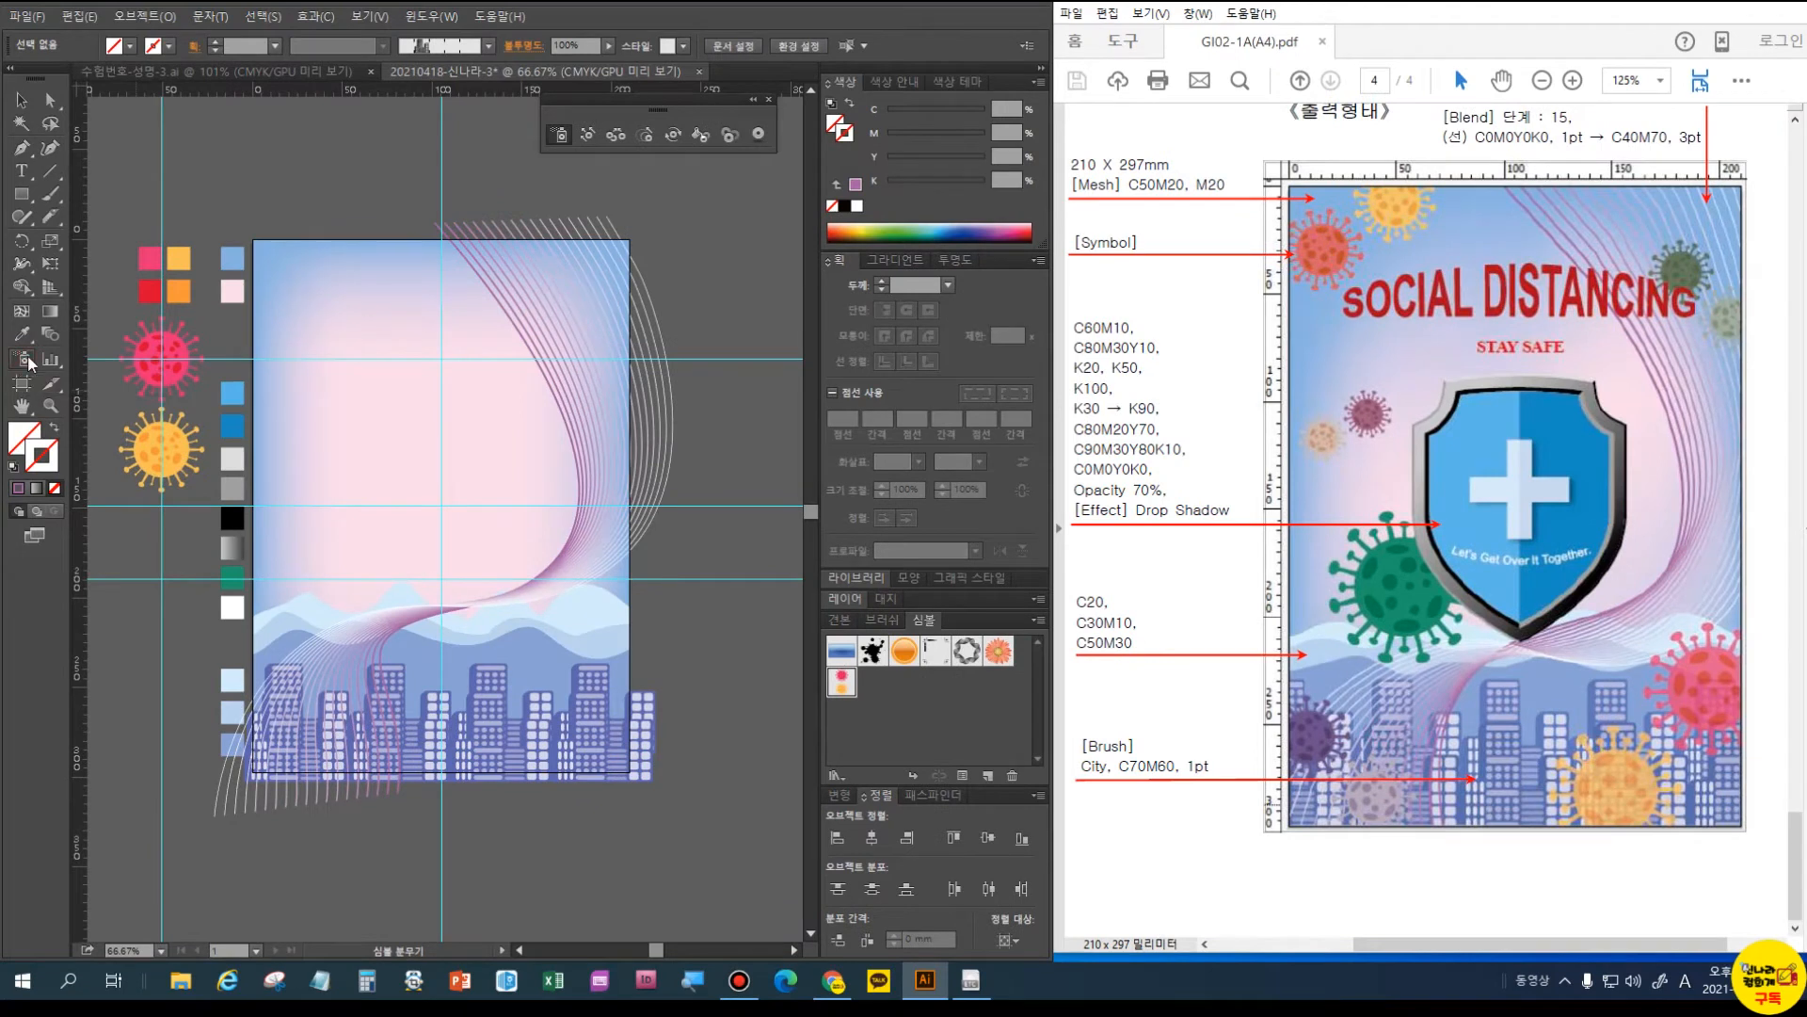
left_click(31, 362)
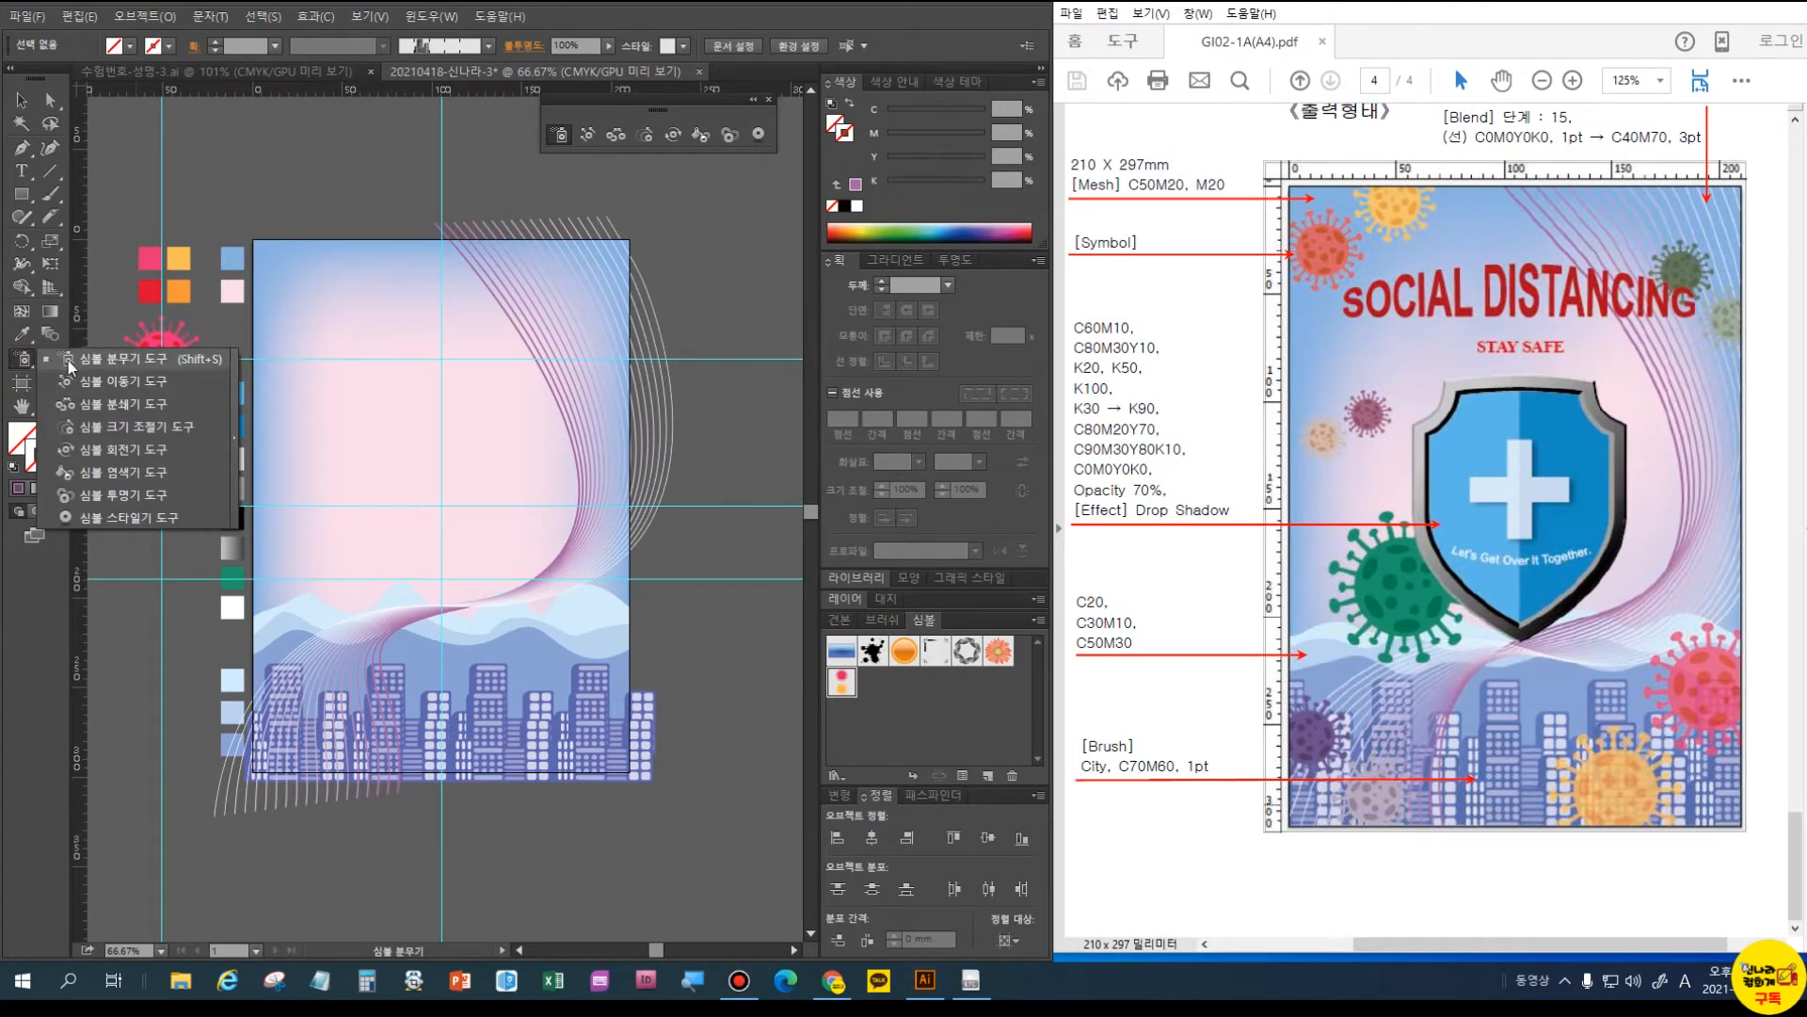
left_click(233, 435)
left_click_drag(204, 377, 405, 151)
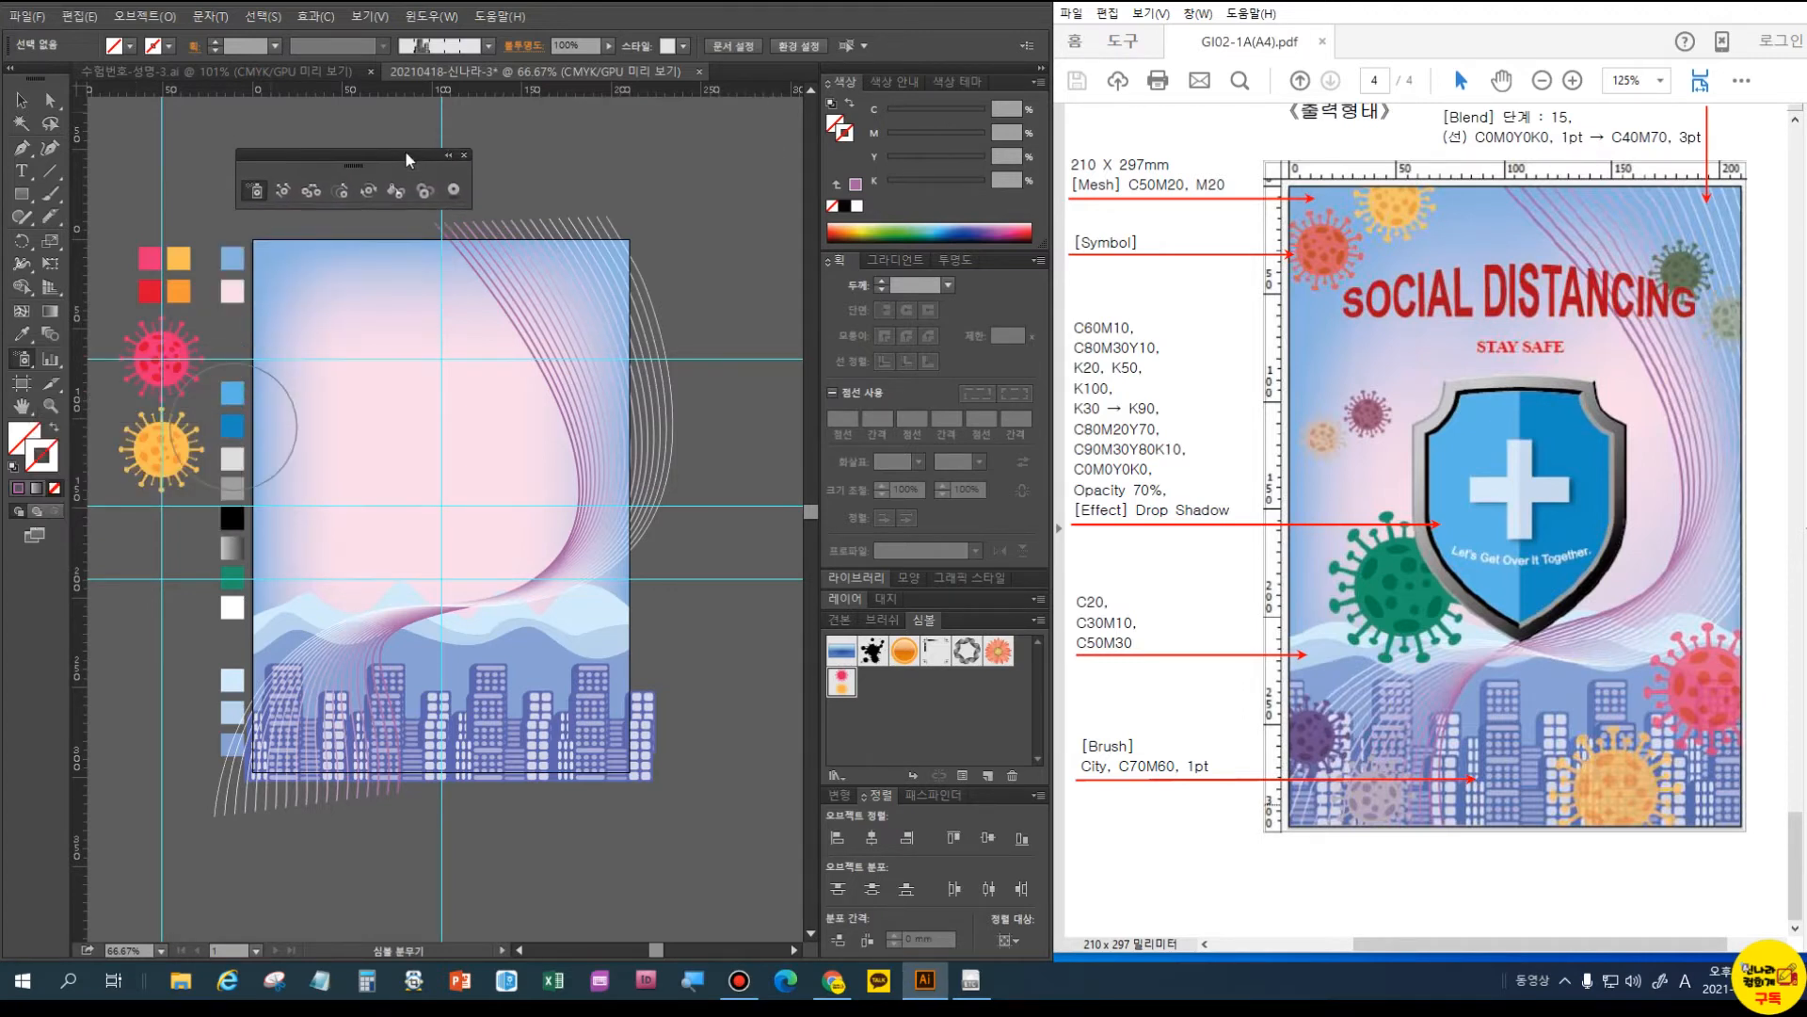
- Spray the virus symbol pair at the artboard's upper-left, upper-right, middle-left, lower-left and lower-right areas with the Symbol Sprayer
left_click(307, 303)
left_click(565, 325)
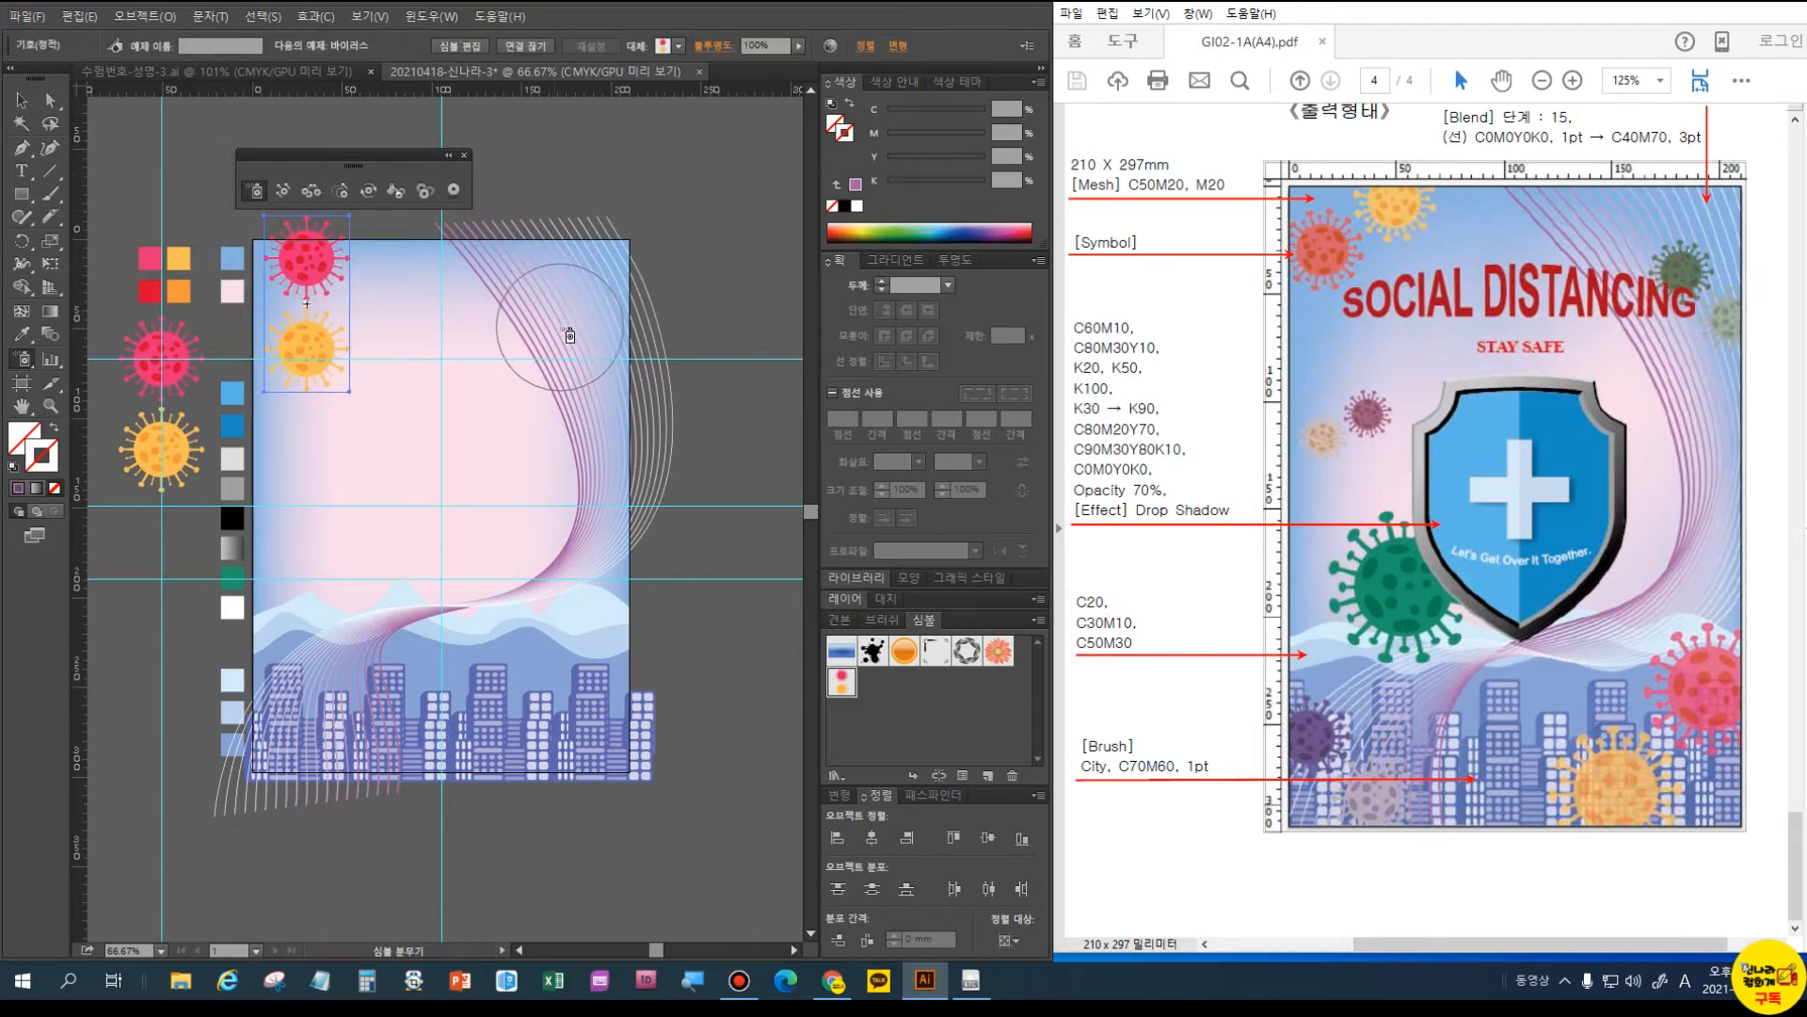
left_click(328, 477)
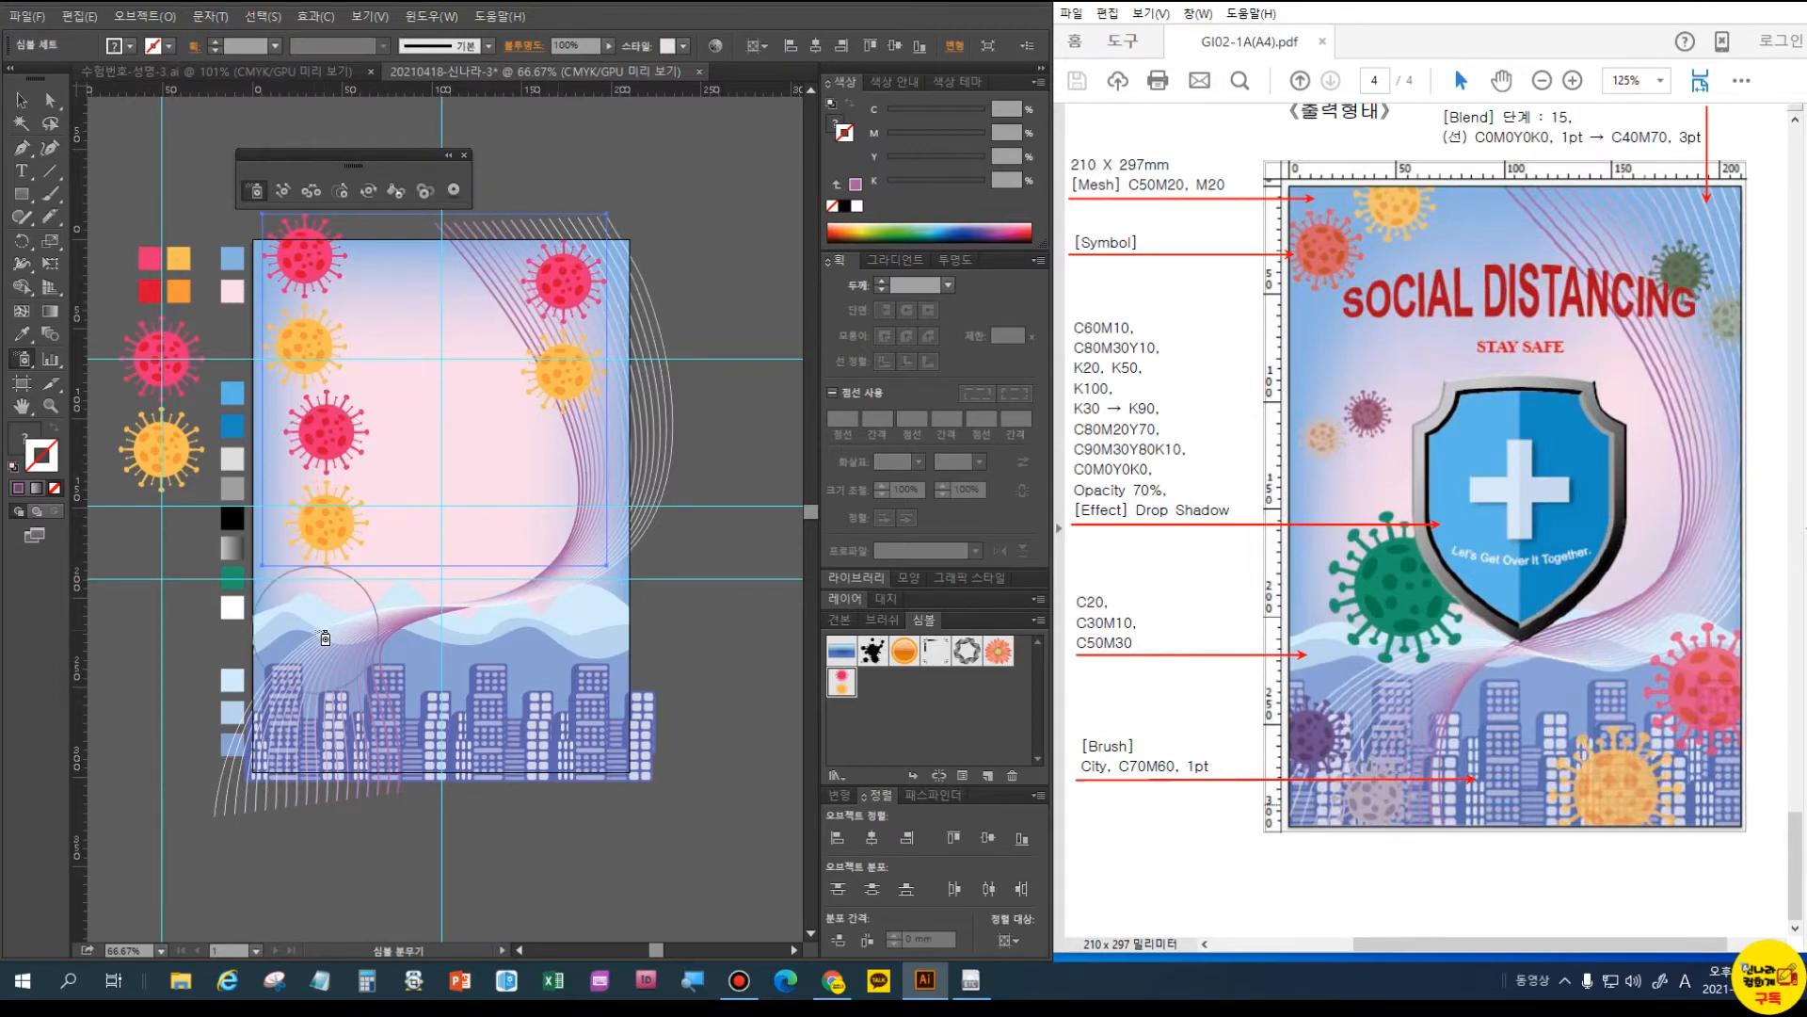
left_click(288, 700)
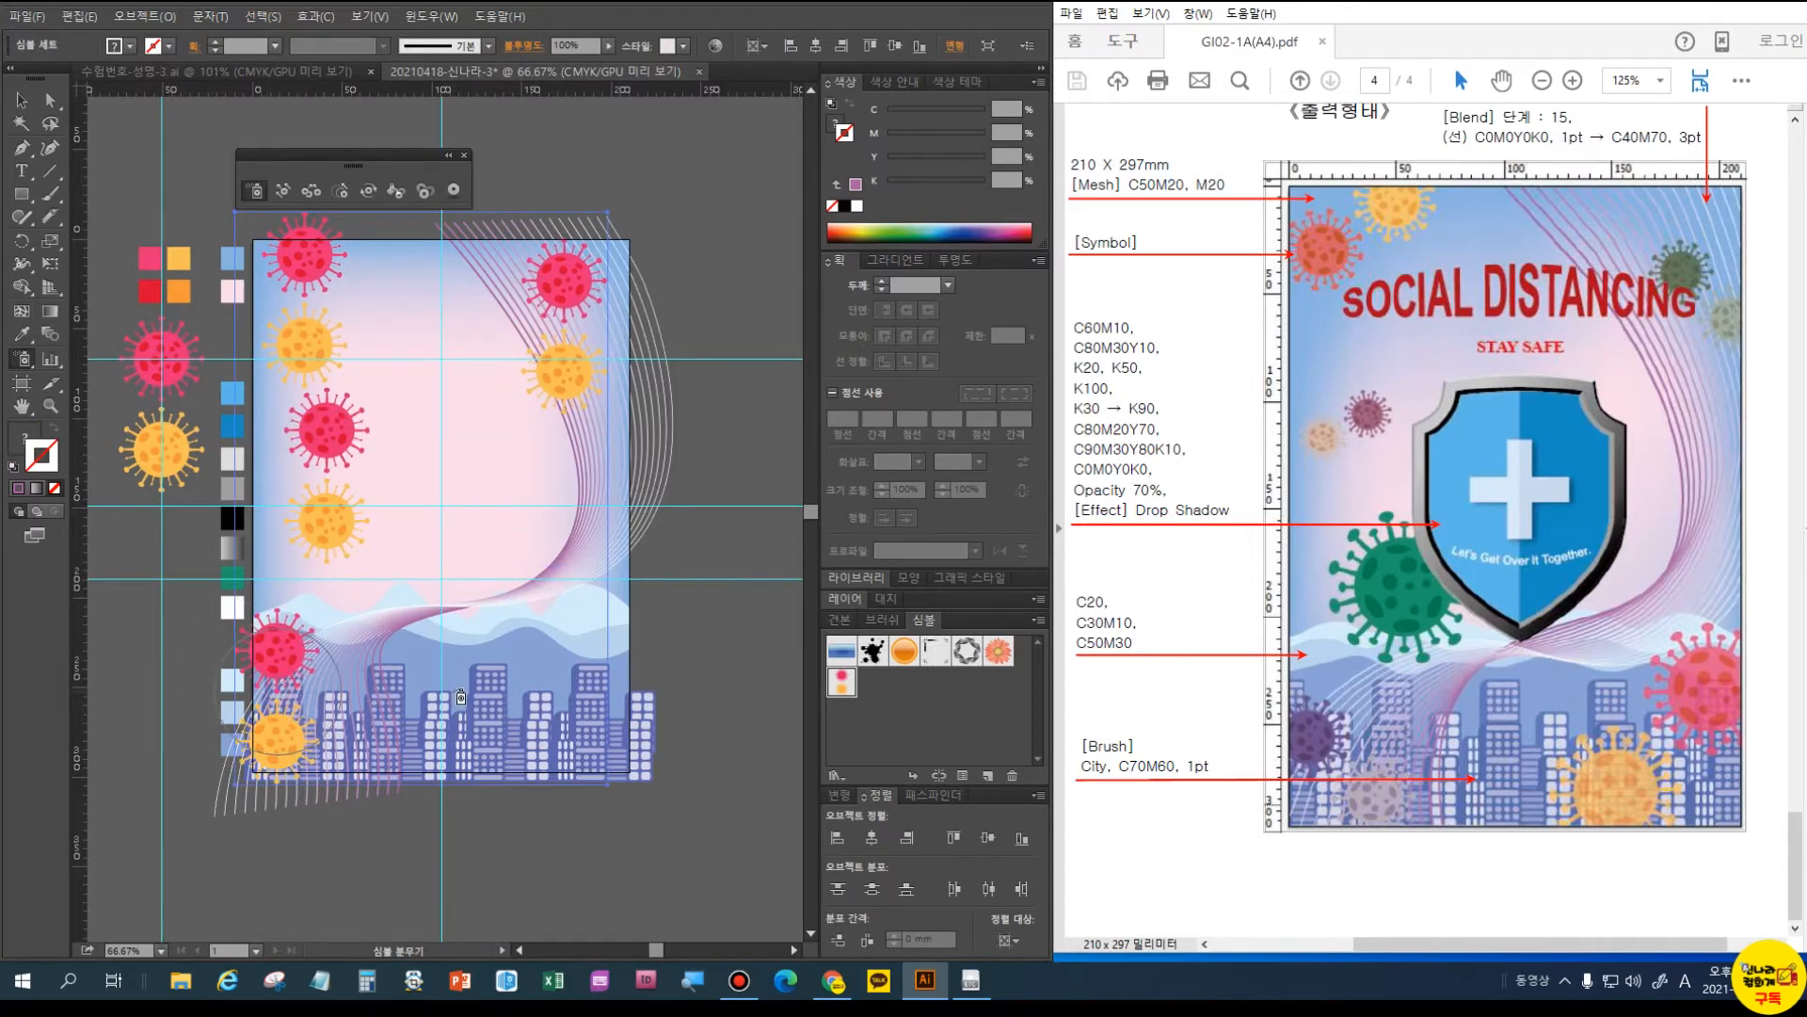
left_click(565, 712)
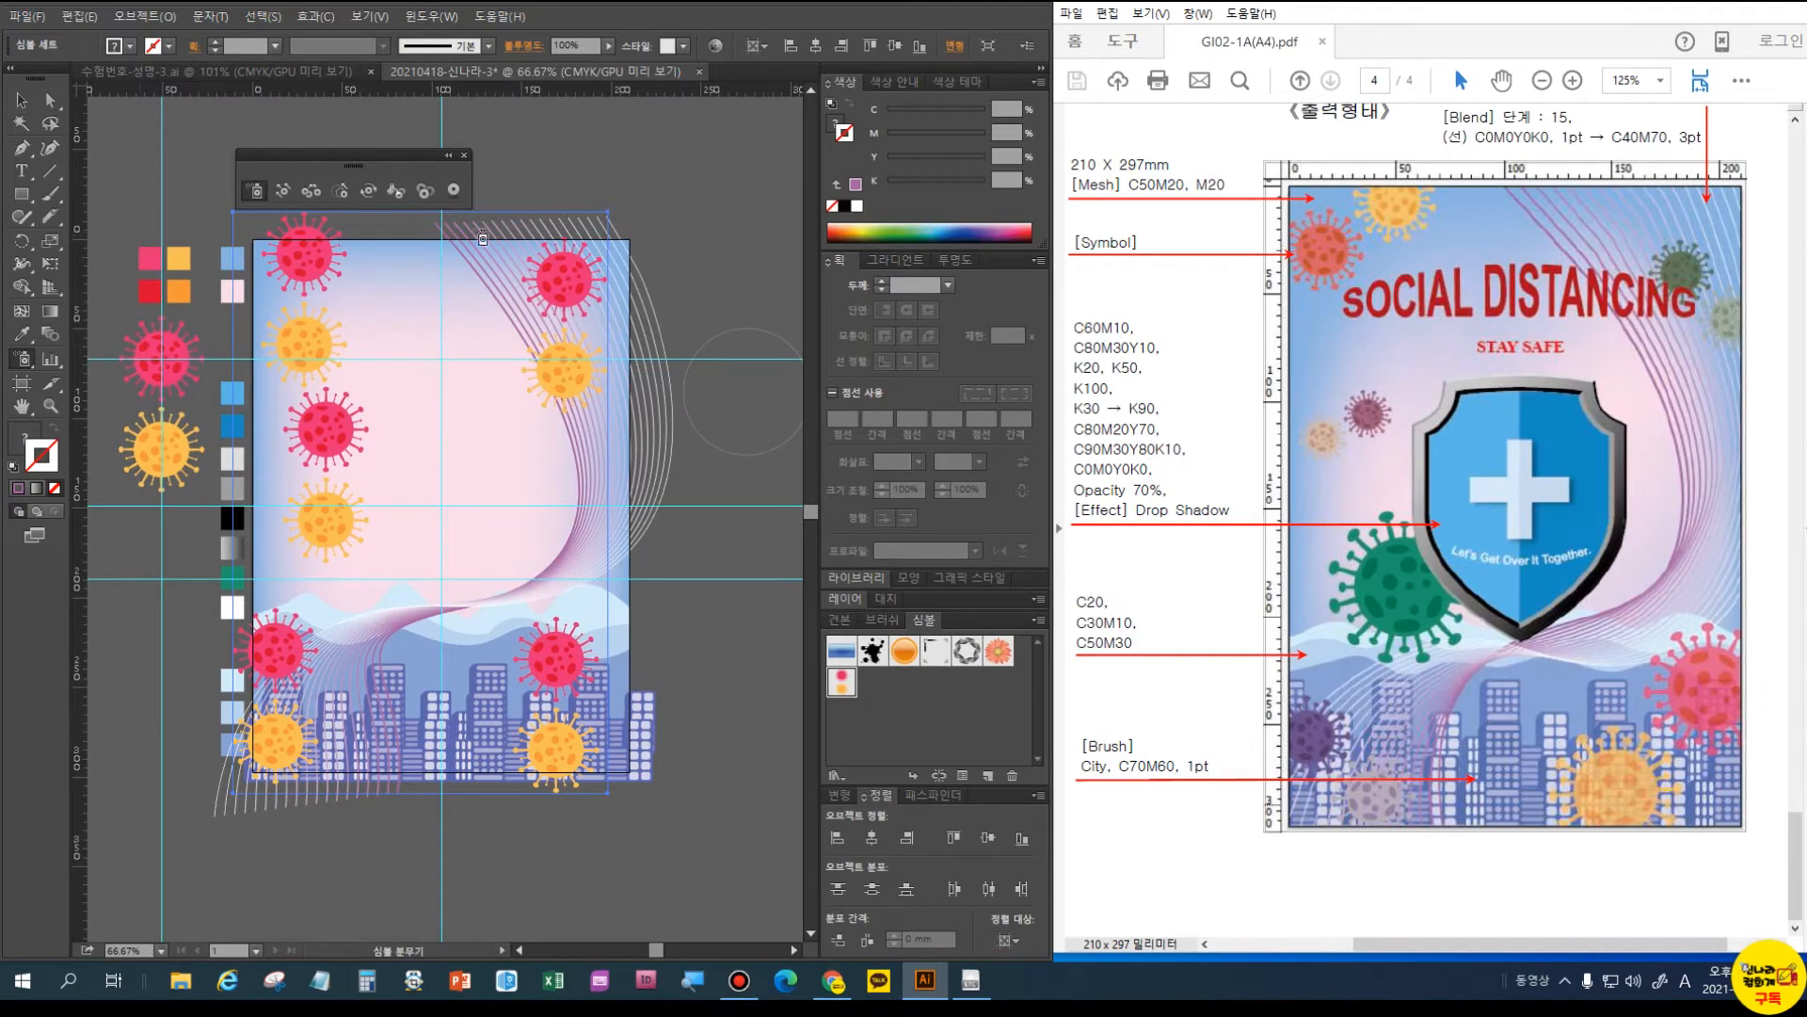
- Rotate the sprayed virus pairs at the artboard's upper-left and upper-right with the Symbol Spinner so each lies diagonally side by side
left_click(369, 191)
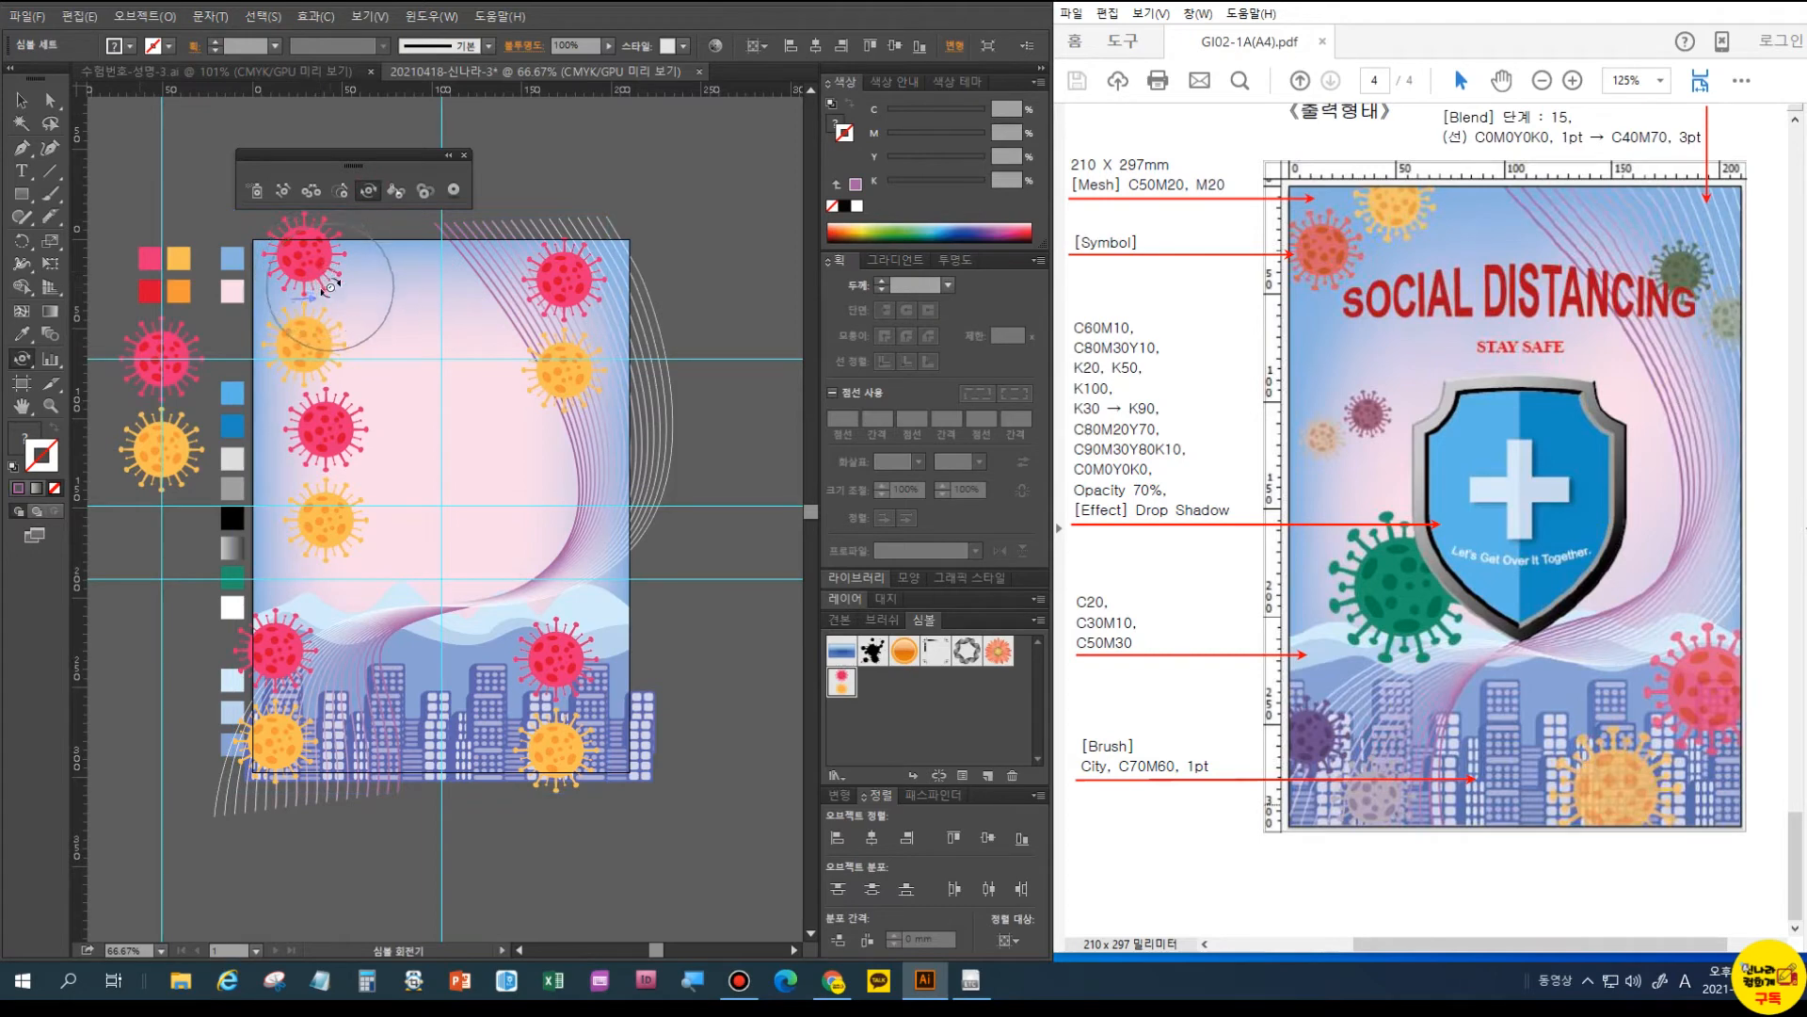
left_click_drag(328, 280, 334, 287)
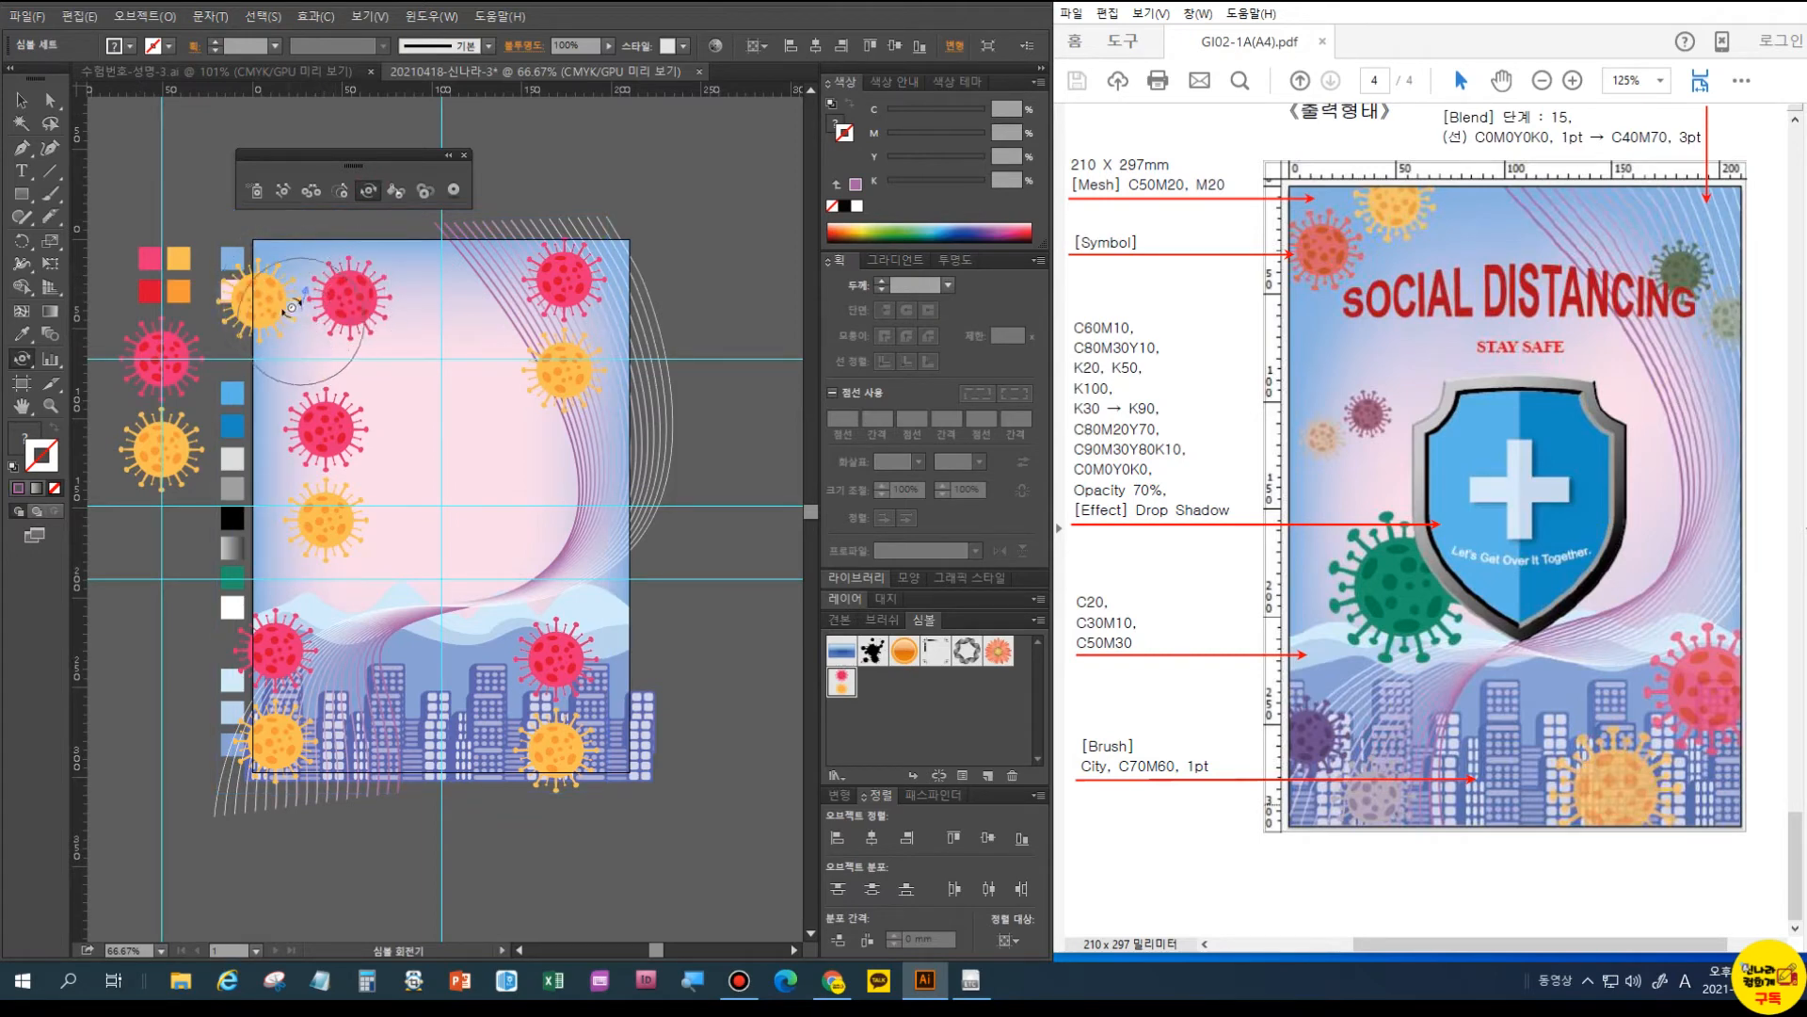
mouse_move(270, 355)
left_mouse_down()
mouse_move(270, 290)
mouse_move(277, 330)
mouse_move(268, 318)
mouse_move(332, 257)
mouse_move(344, 269)
mouse_move(273, 308)
left_mouse_up()
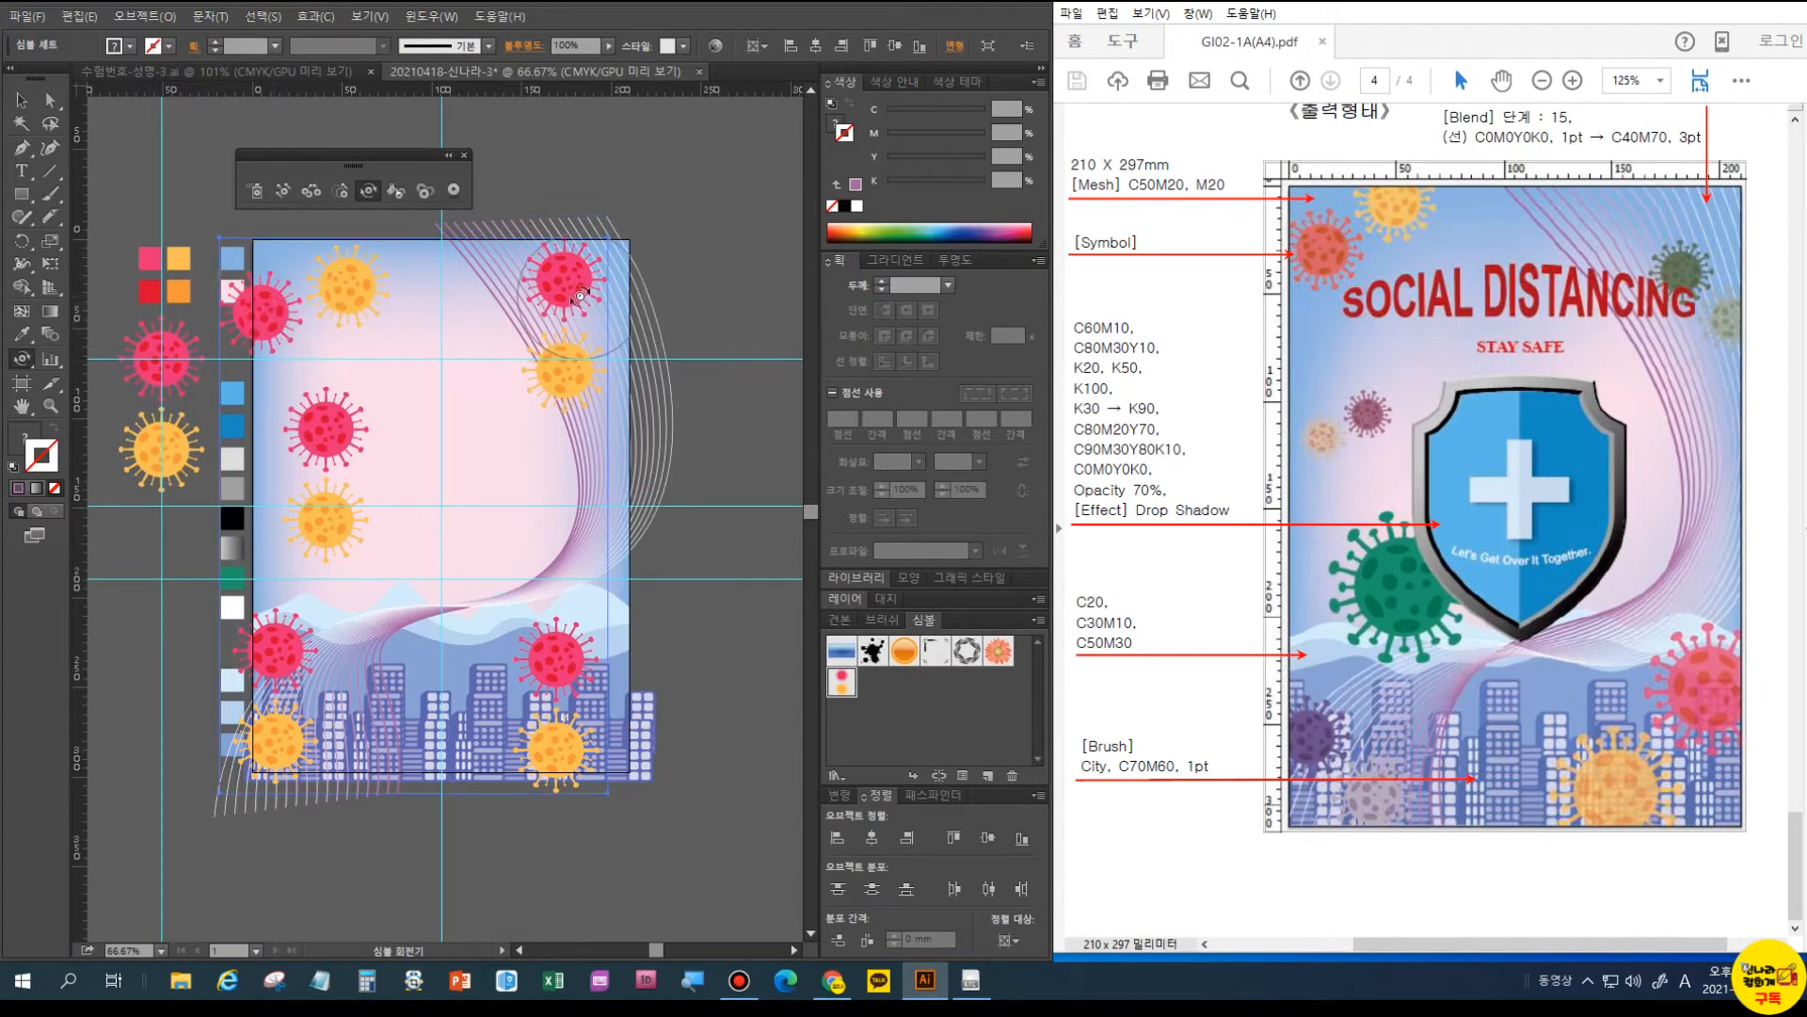
left_click_drag(562, 287, 515, 320)
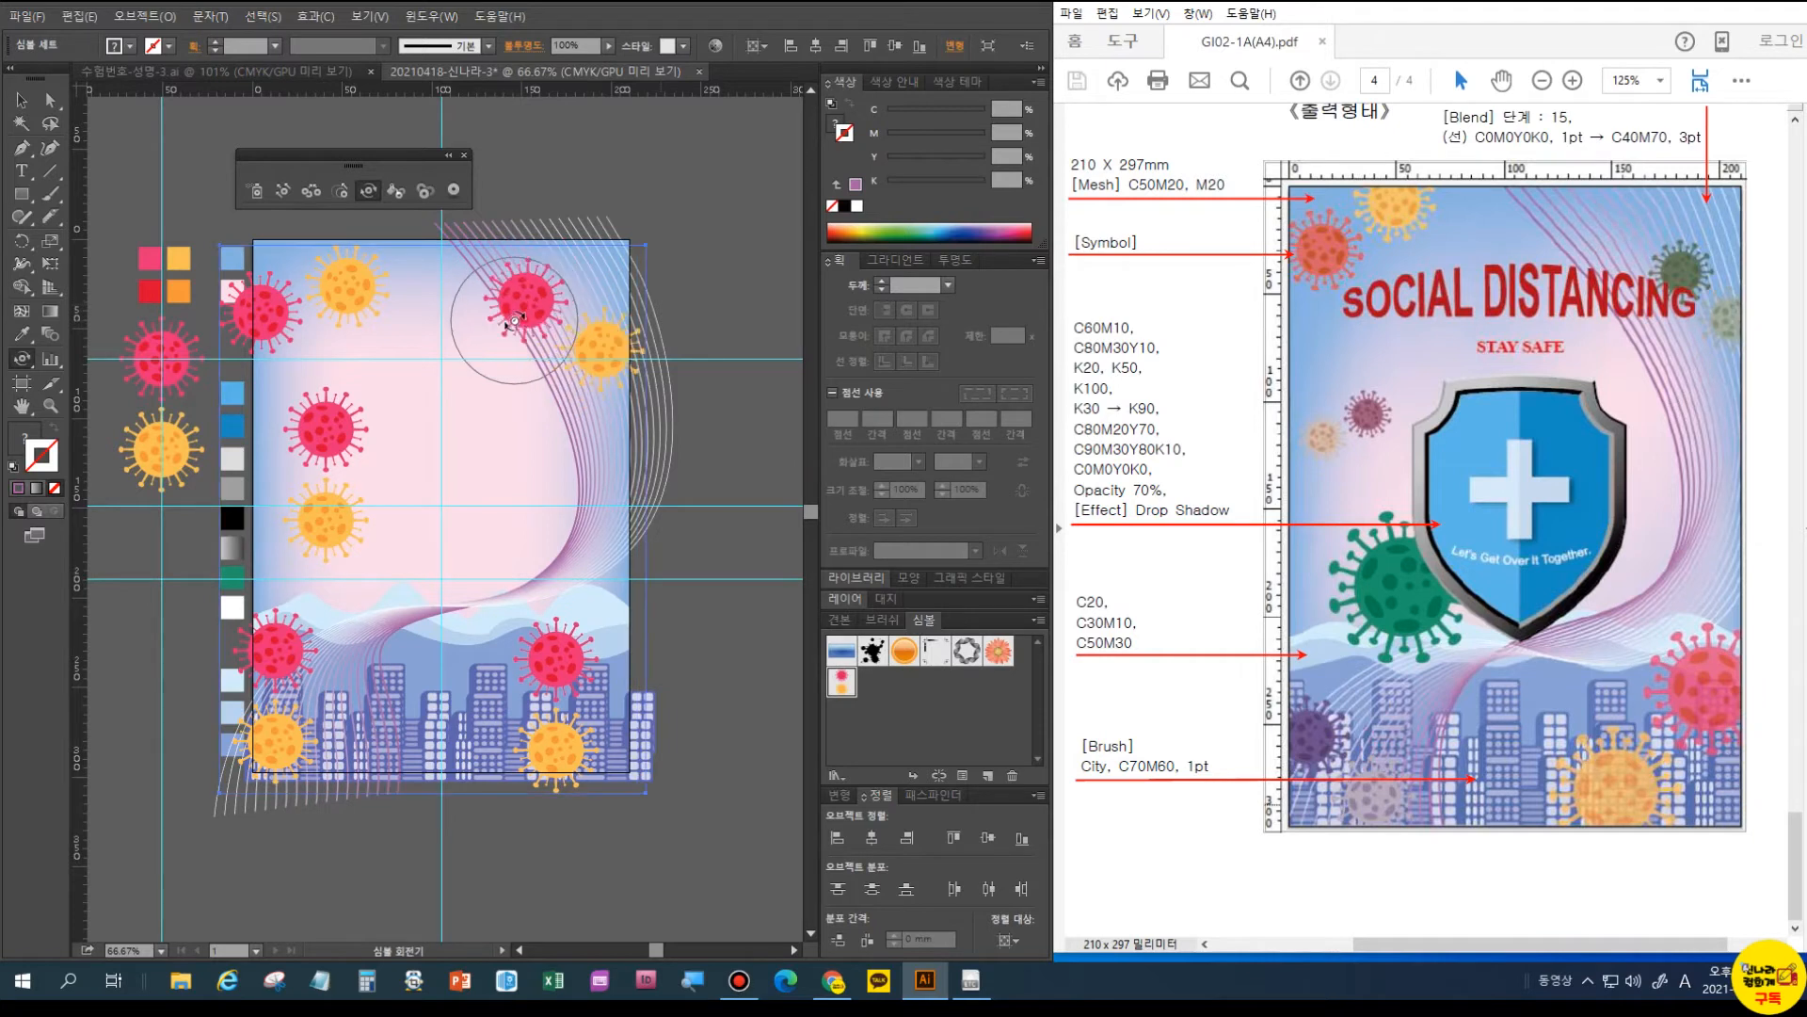
- Adjust the size of the upper-right virus pair with the Symbol Sizer, undoing the over-shrunk attempt and reducing it again
left_click(341, 193)
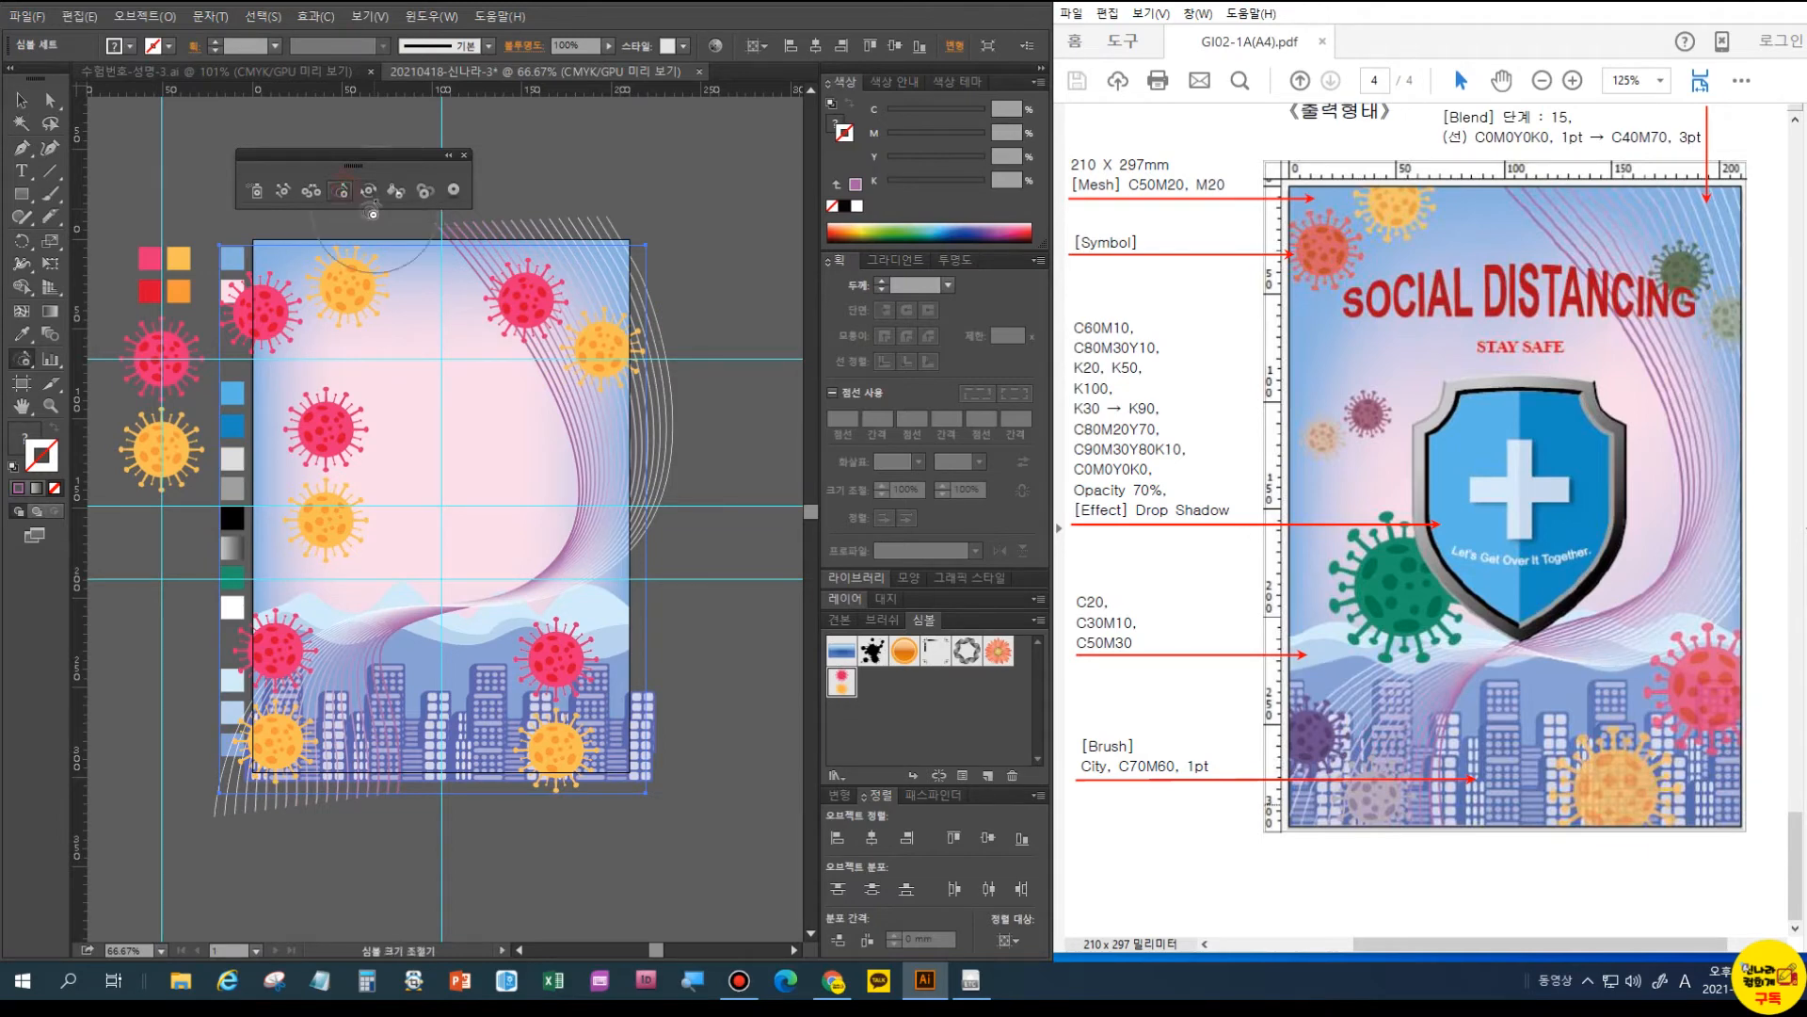
left_click(570, 326)
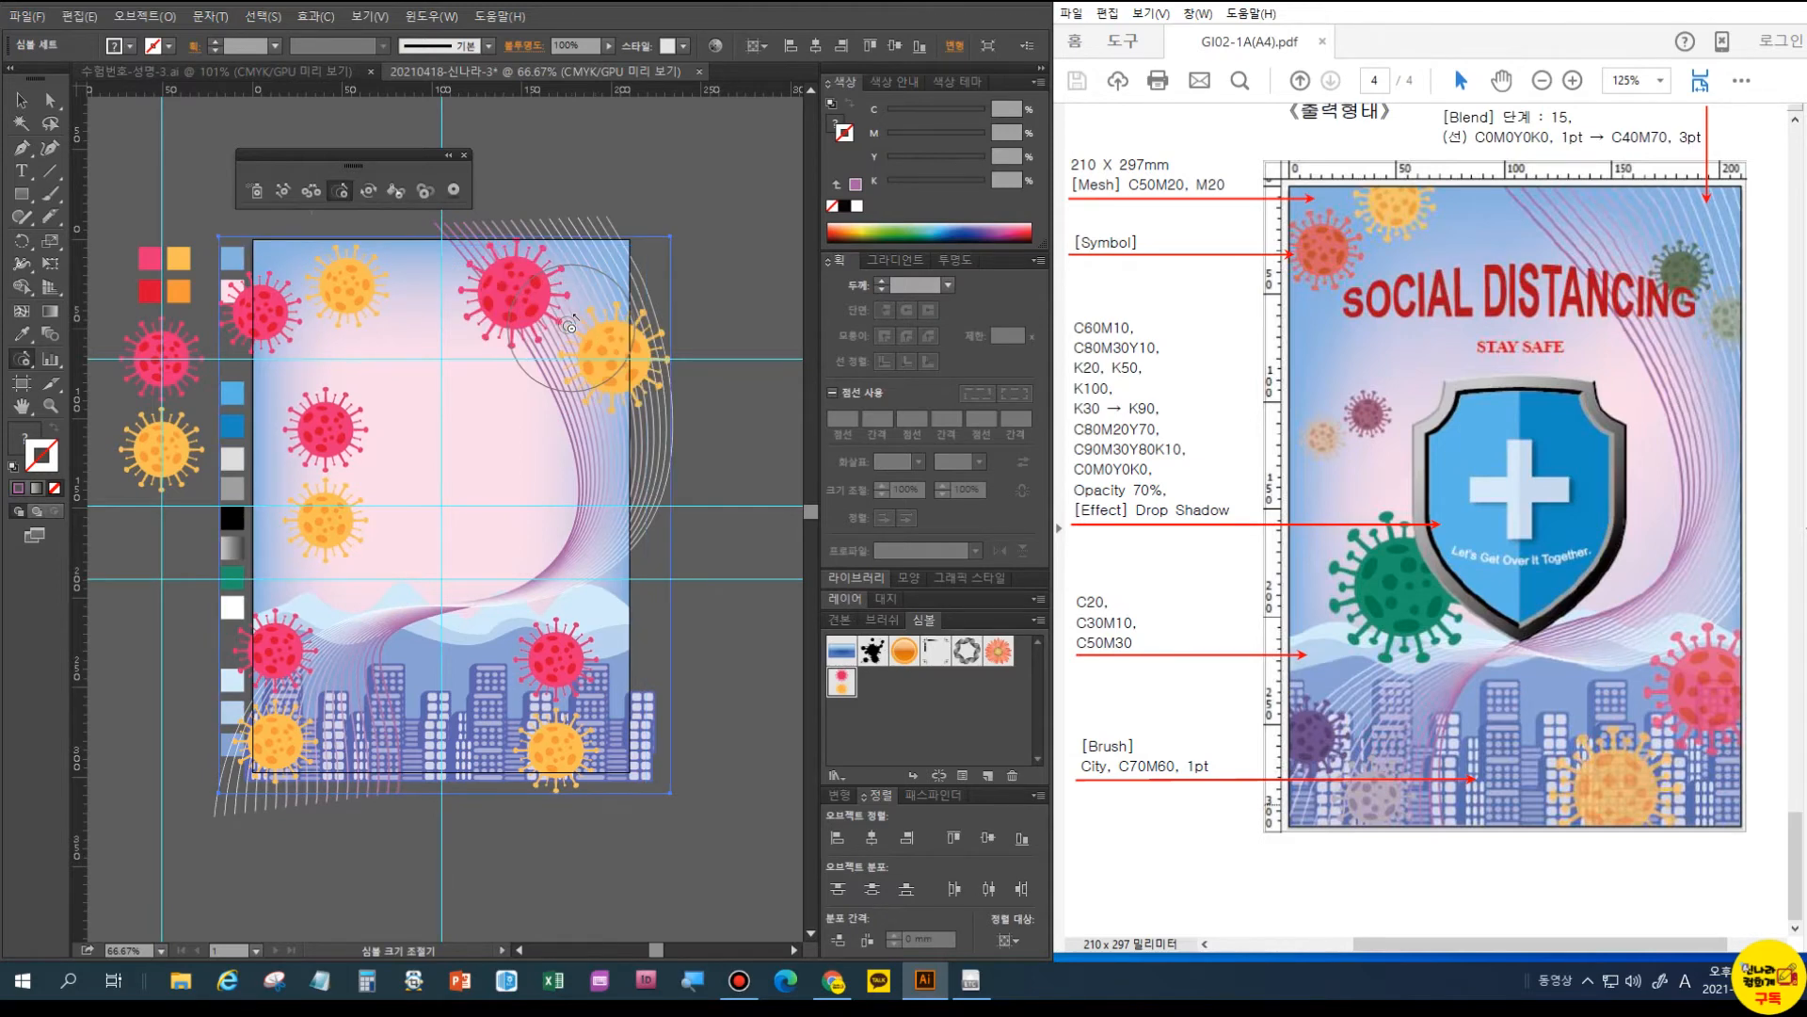
left_click(570, 326, "alt")
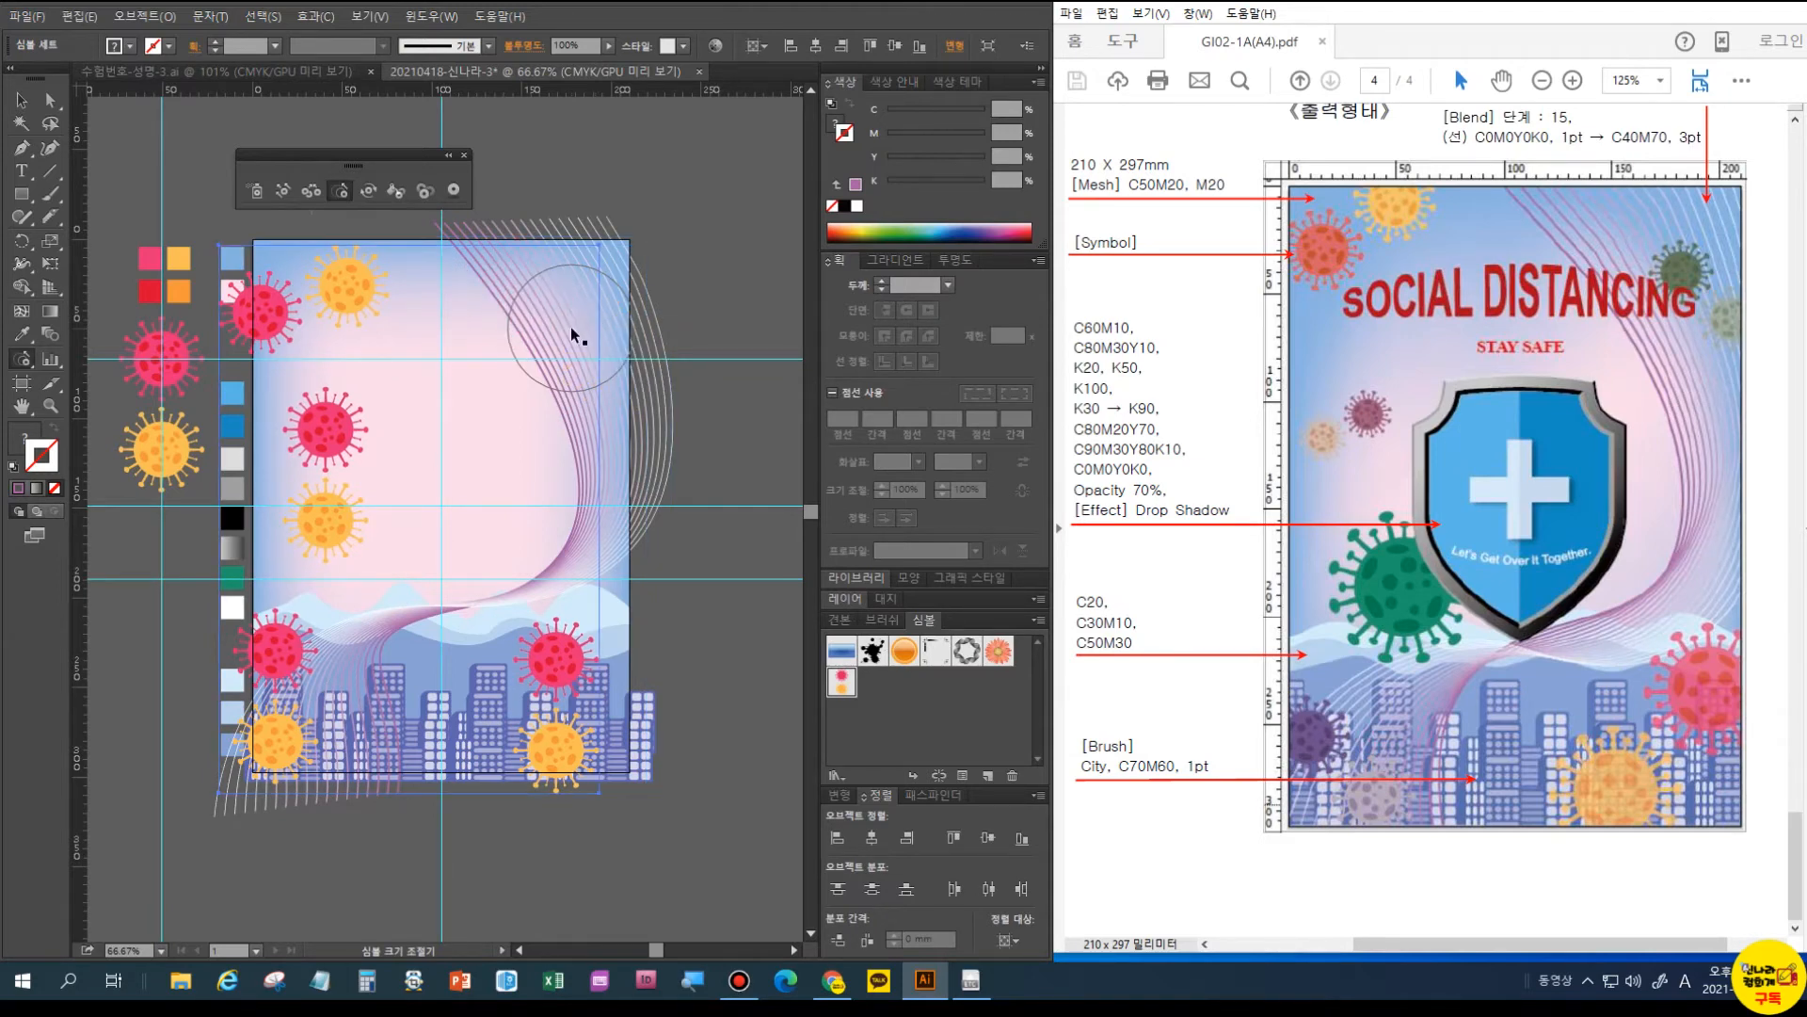
key("ctrl+z")
left_click(574, 324, "alt")
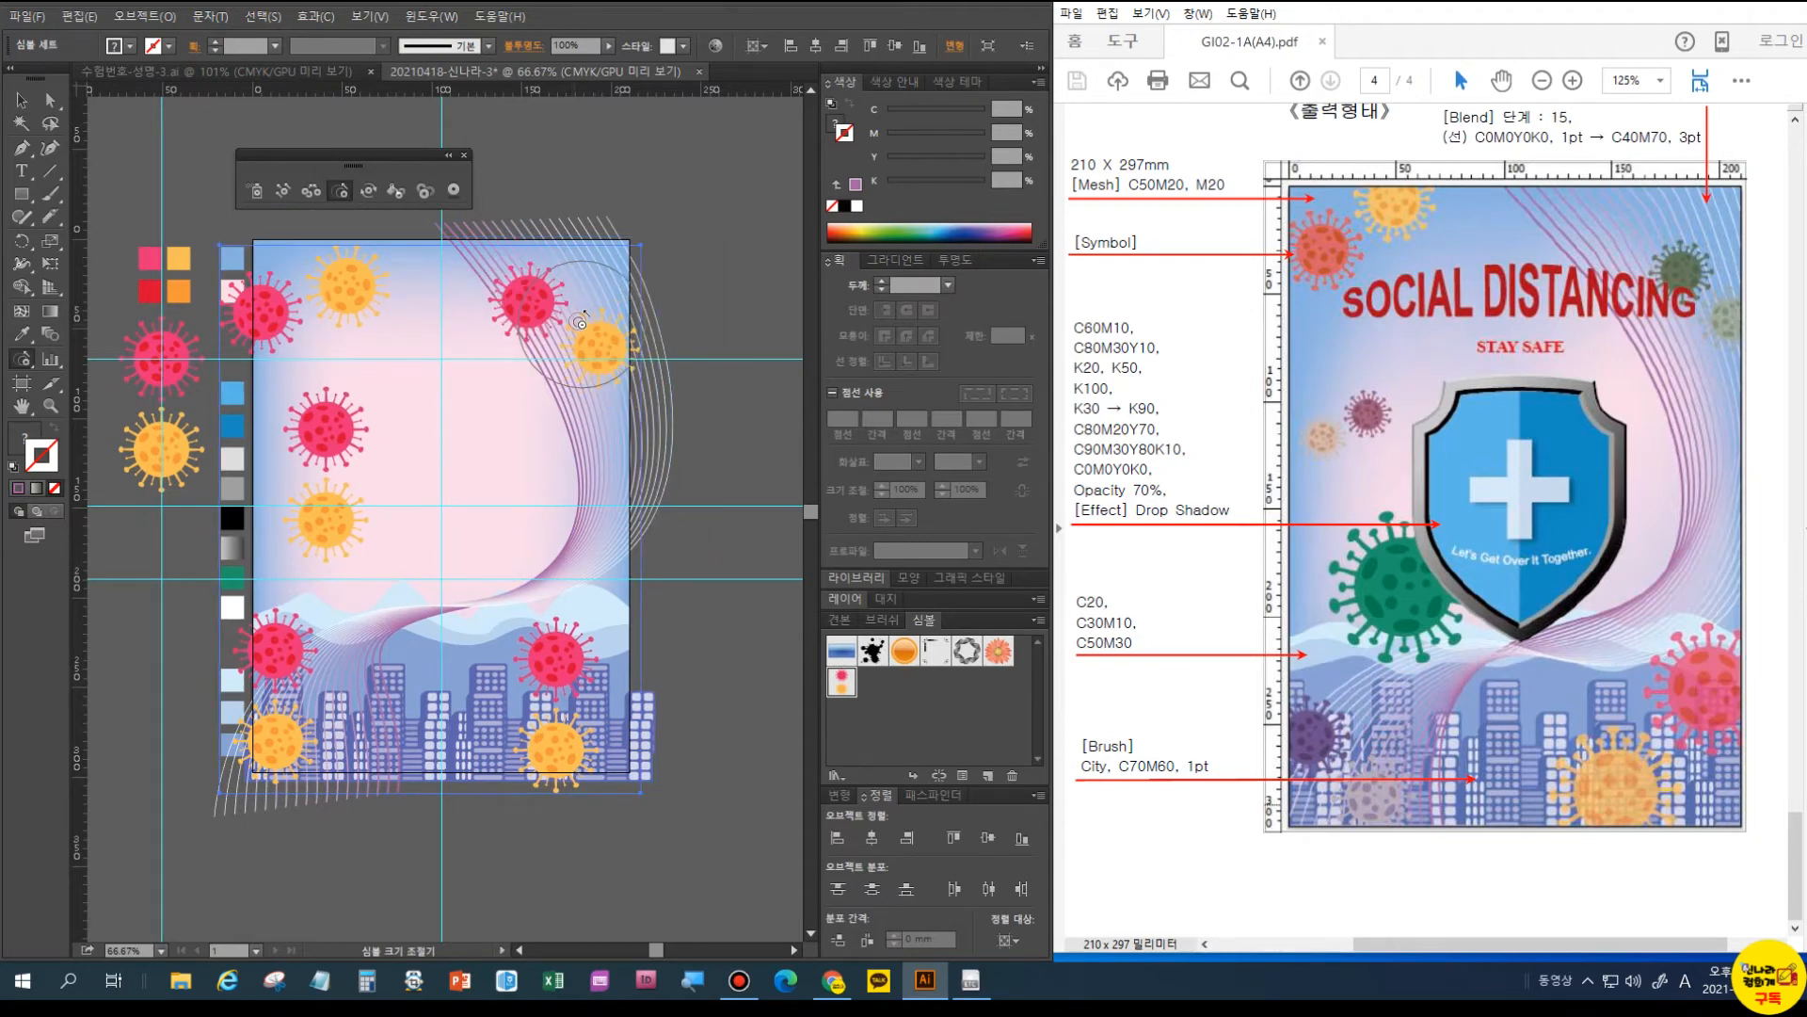
- Shrink the middle-left virus pair and rotate it clockwise so the pink virus sits to the upper right of the yellow one
left_click(331, 469, "alt")
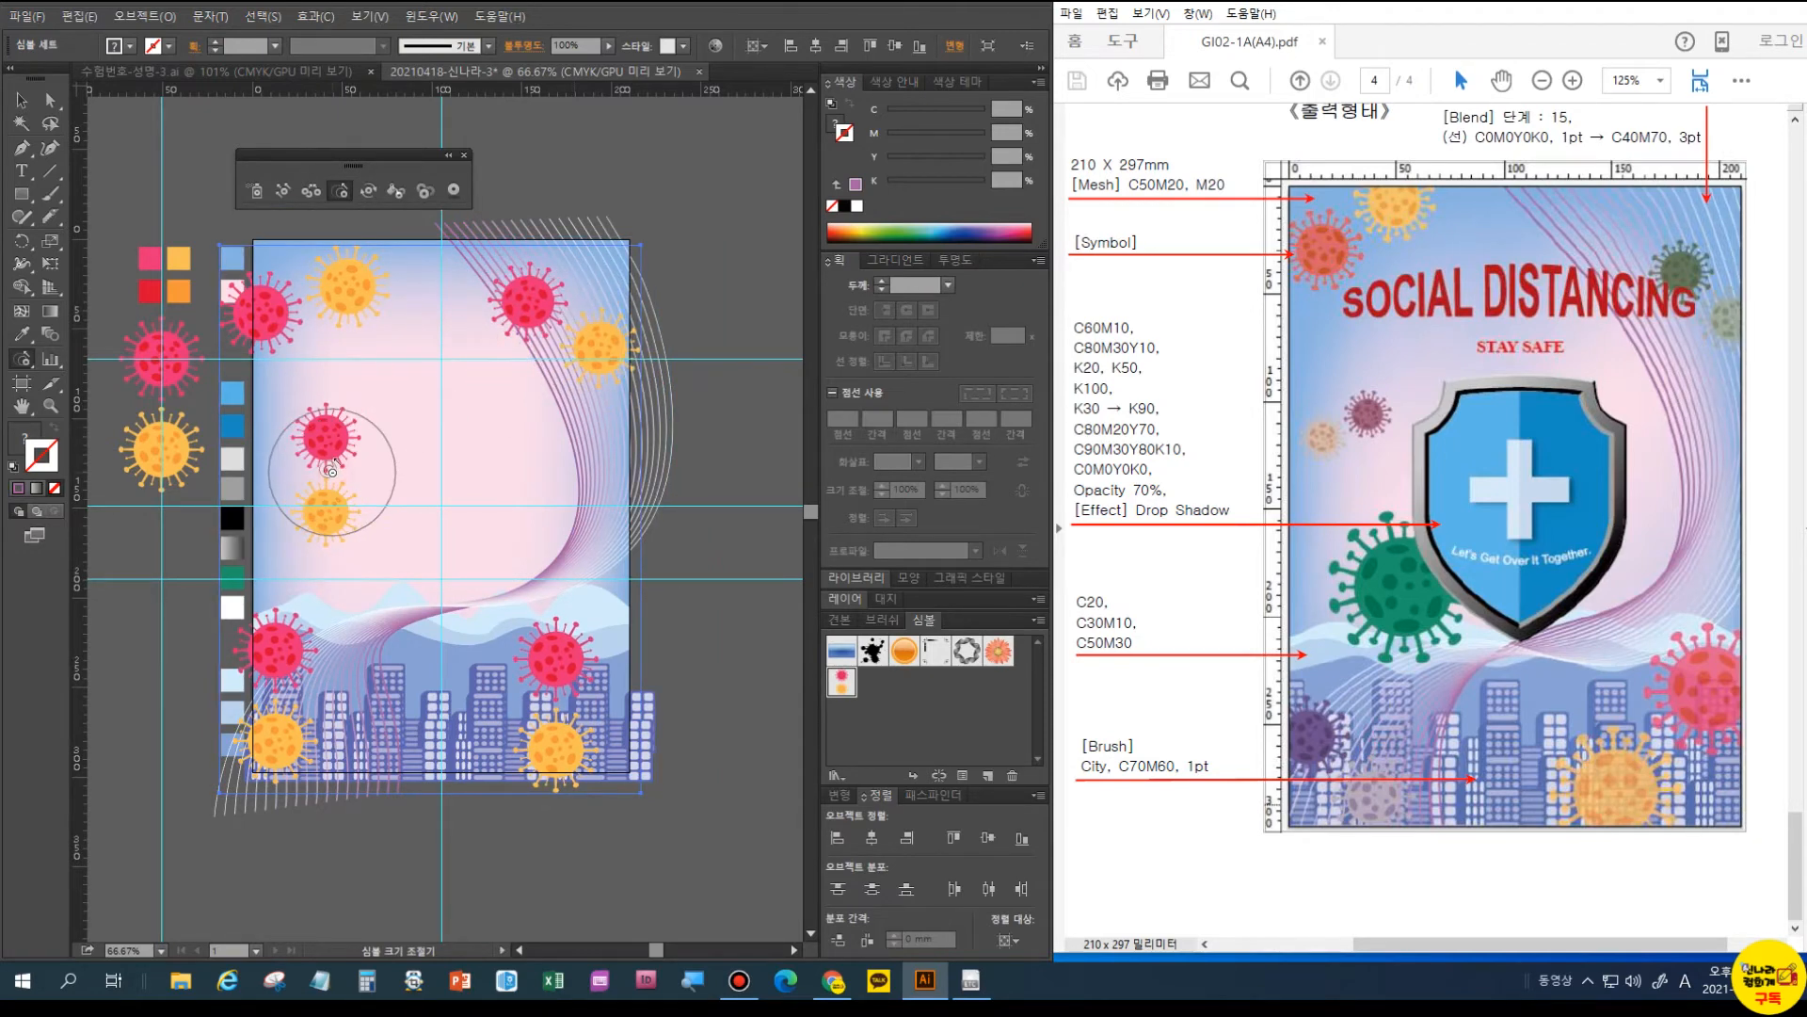
left_click(368, 189)
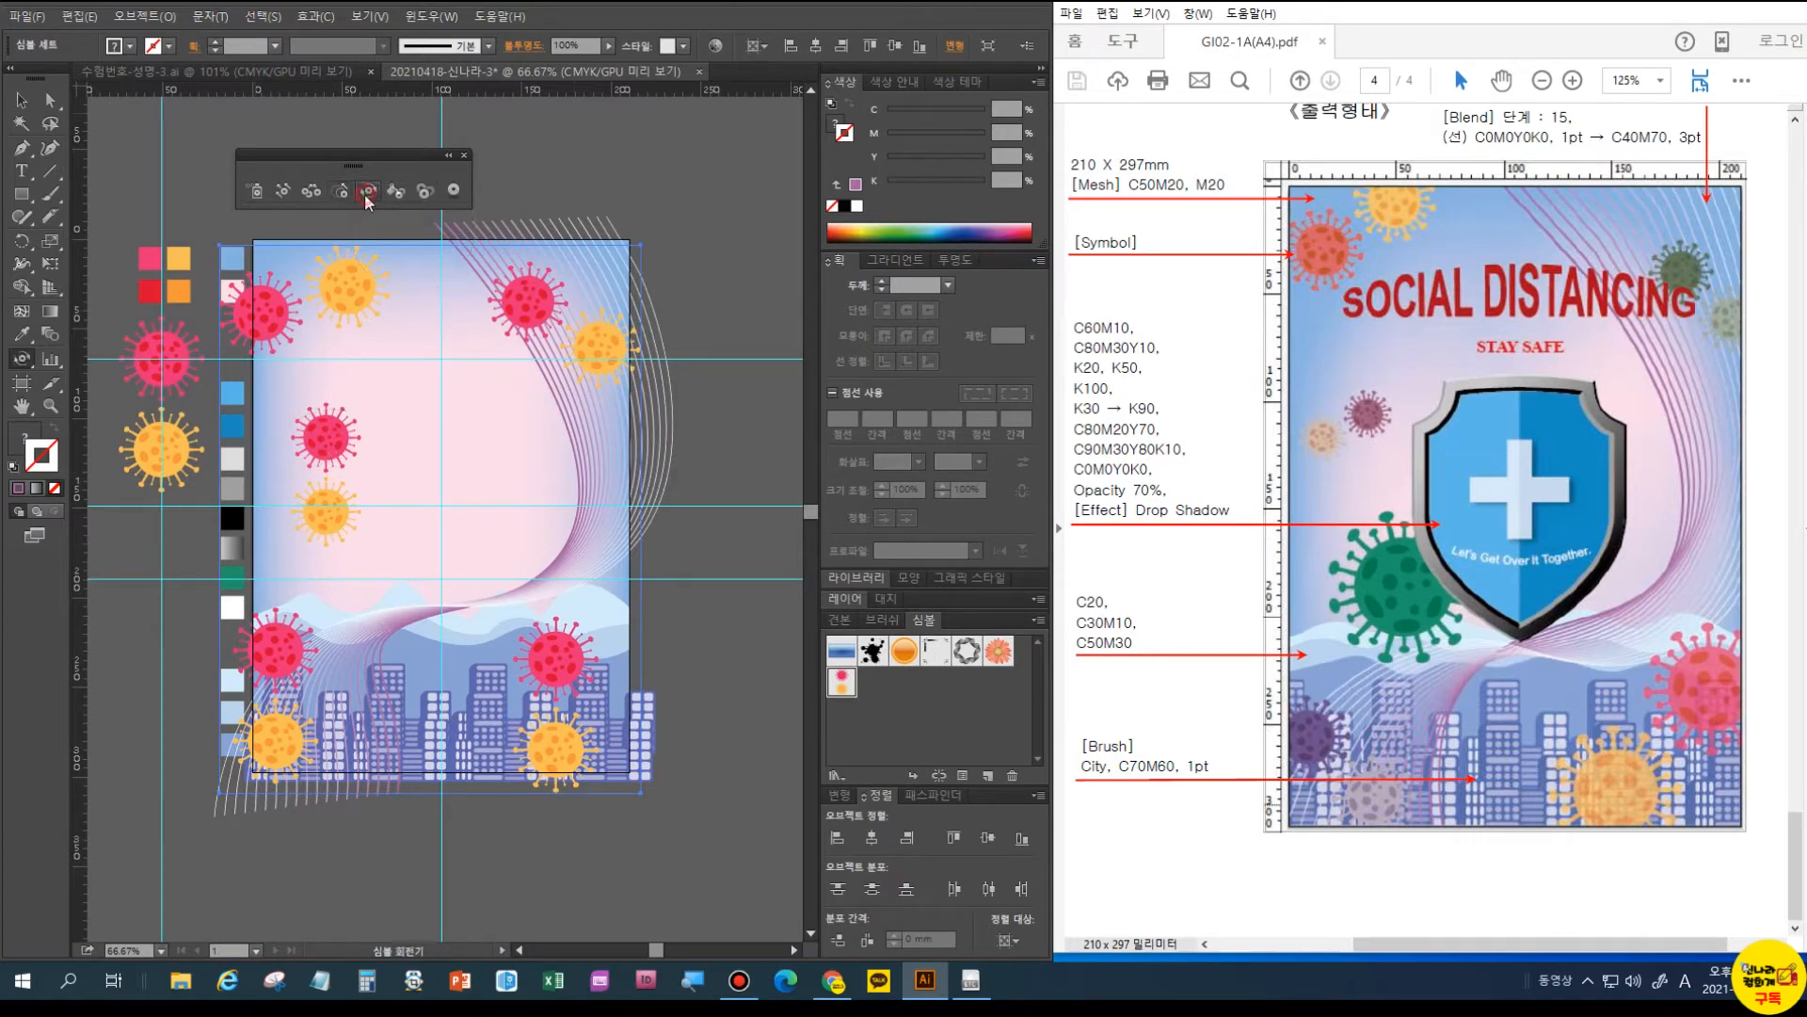
left_click_drag(353, 425, 360, 461)
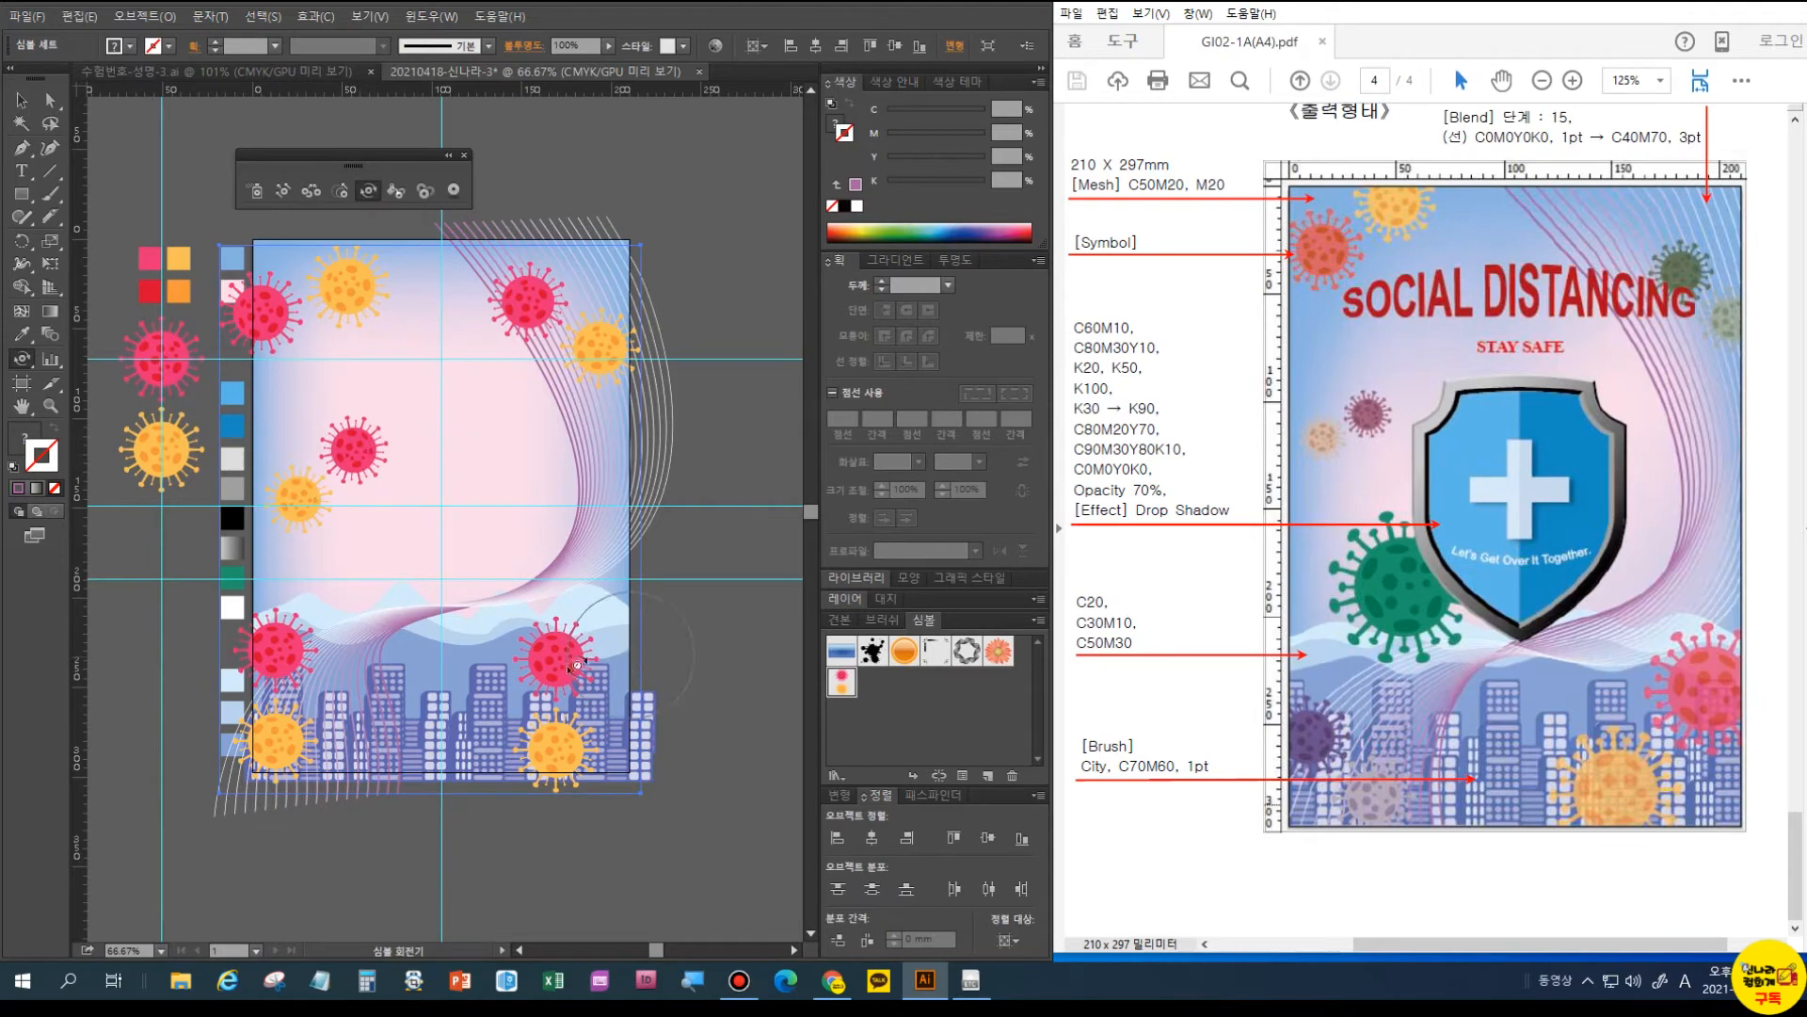
- Enlarge the lower-right virus pair and rotate it clockwise so the pink virus crosses the artboard's right edge
left_click(340, 190)
left_click_drag(572, 700, 567, 692)
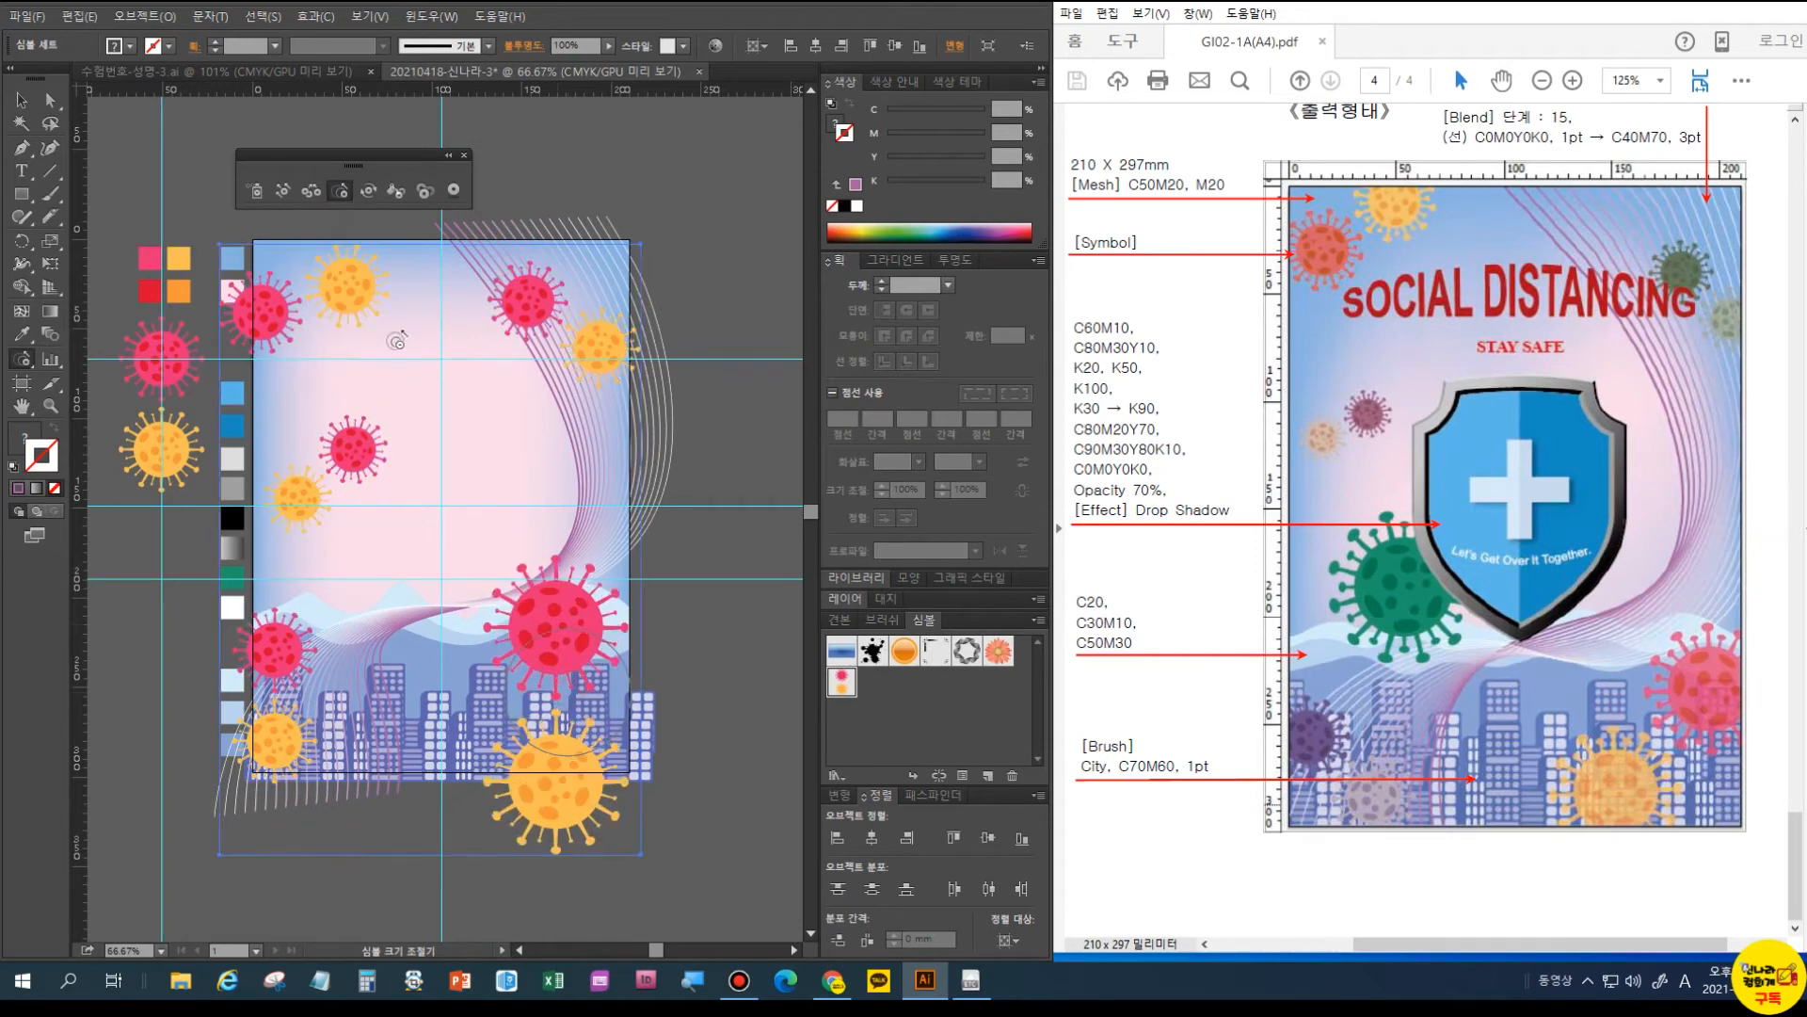
left_click(368, 190)
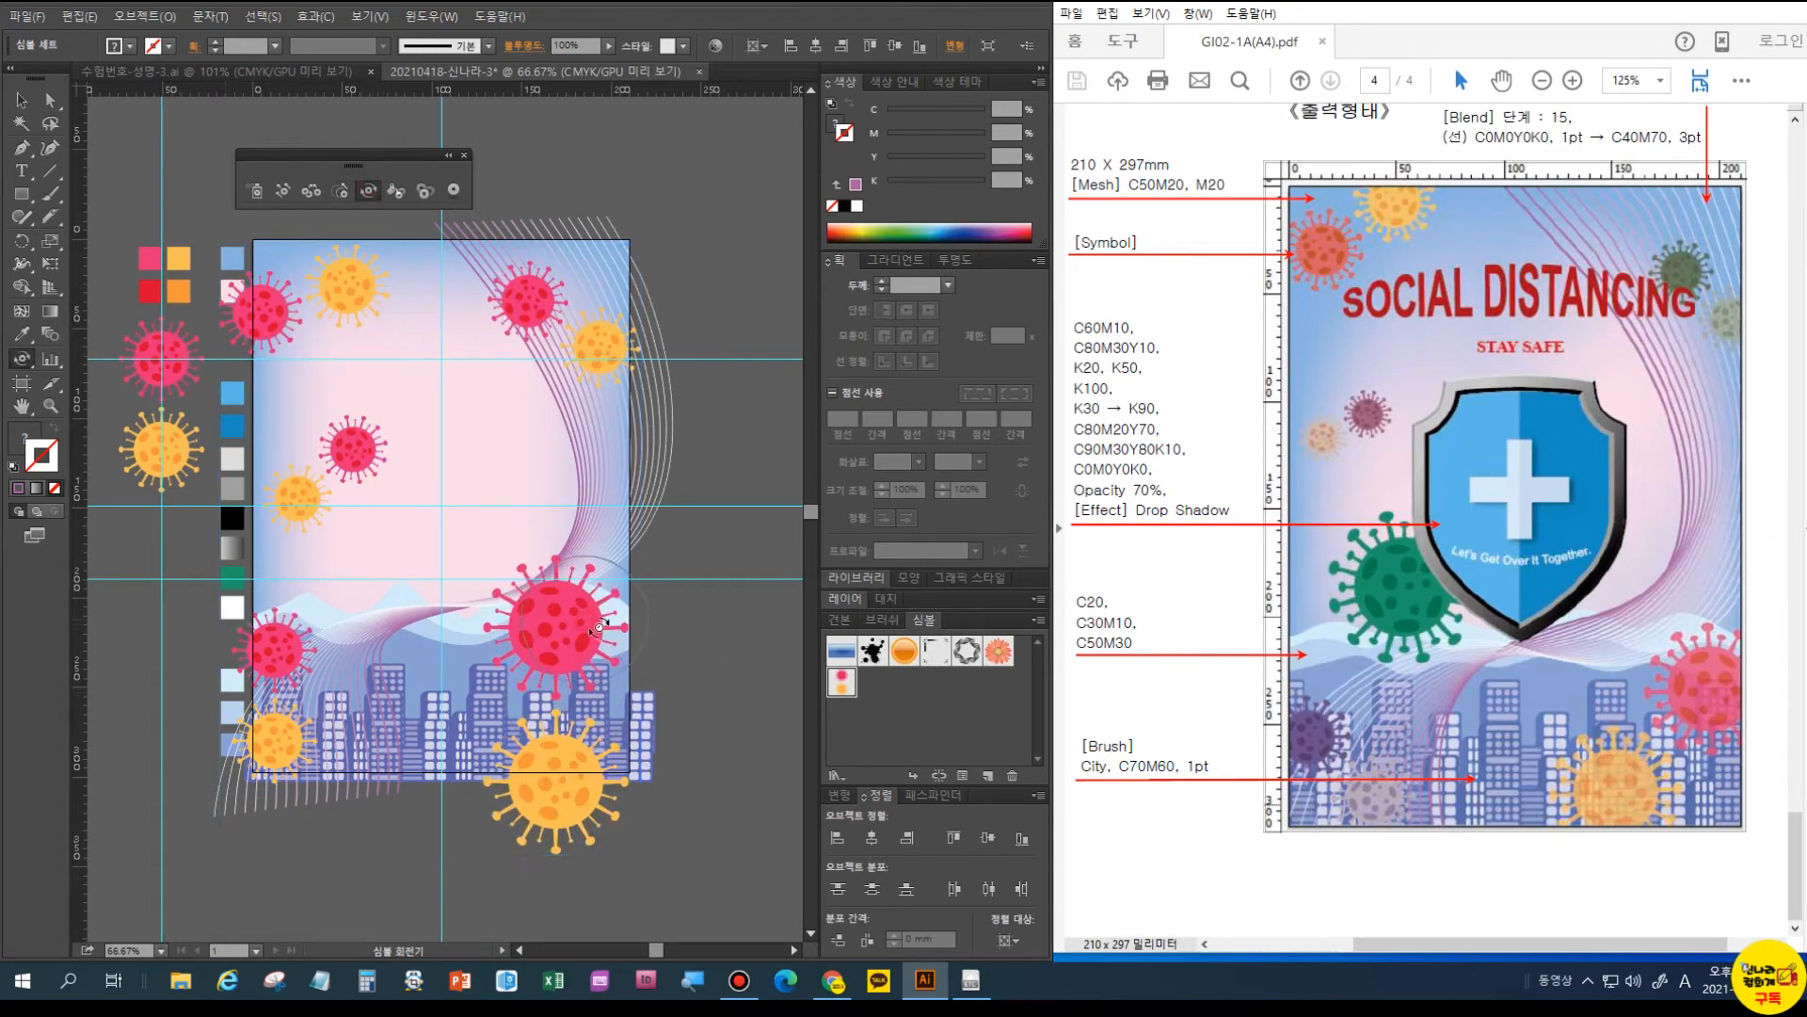
mouse_move(549, 649)
left_mouse_down()
mouse_move(590, 685)
mouse_move(579, 648)
mouse_move(592, 669)
mouse_move(548, 680)
left_mouse_up()
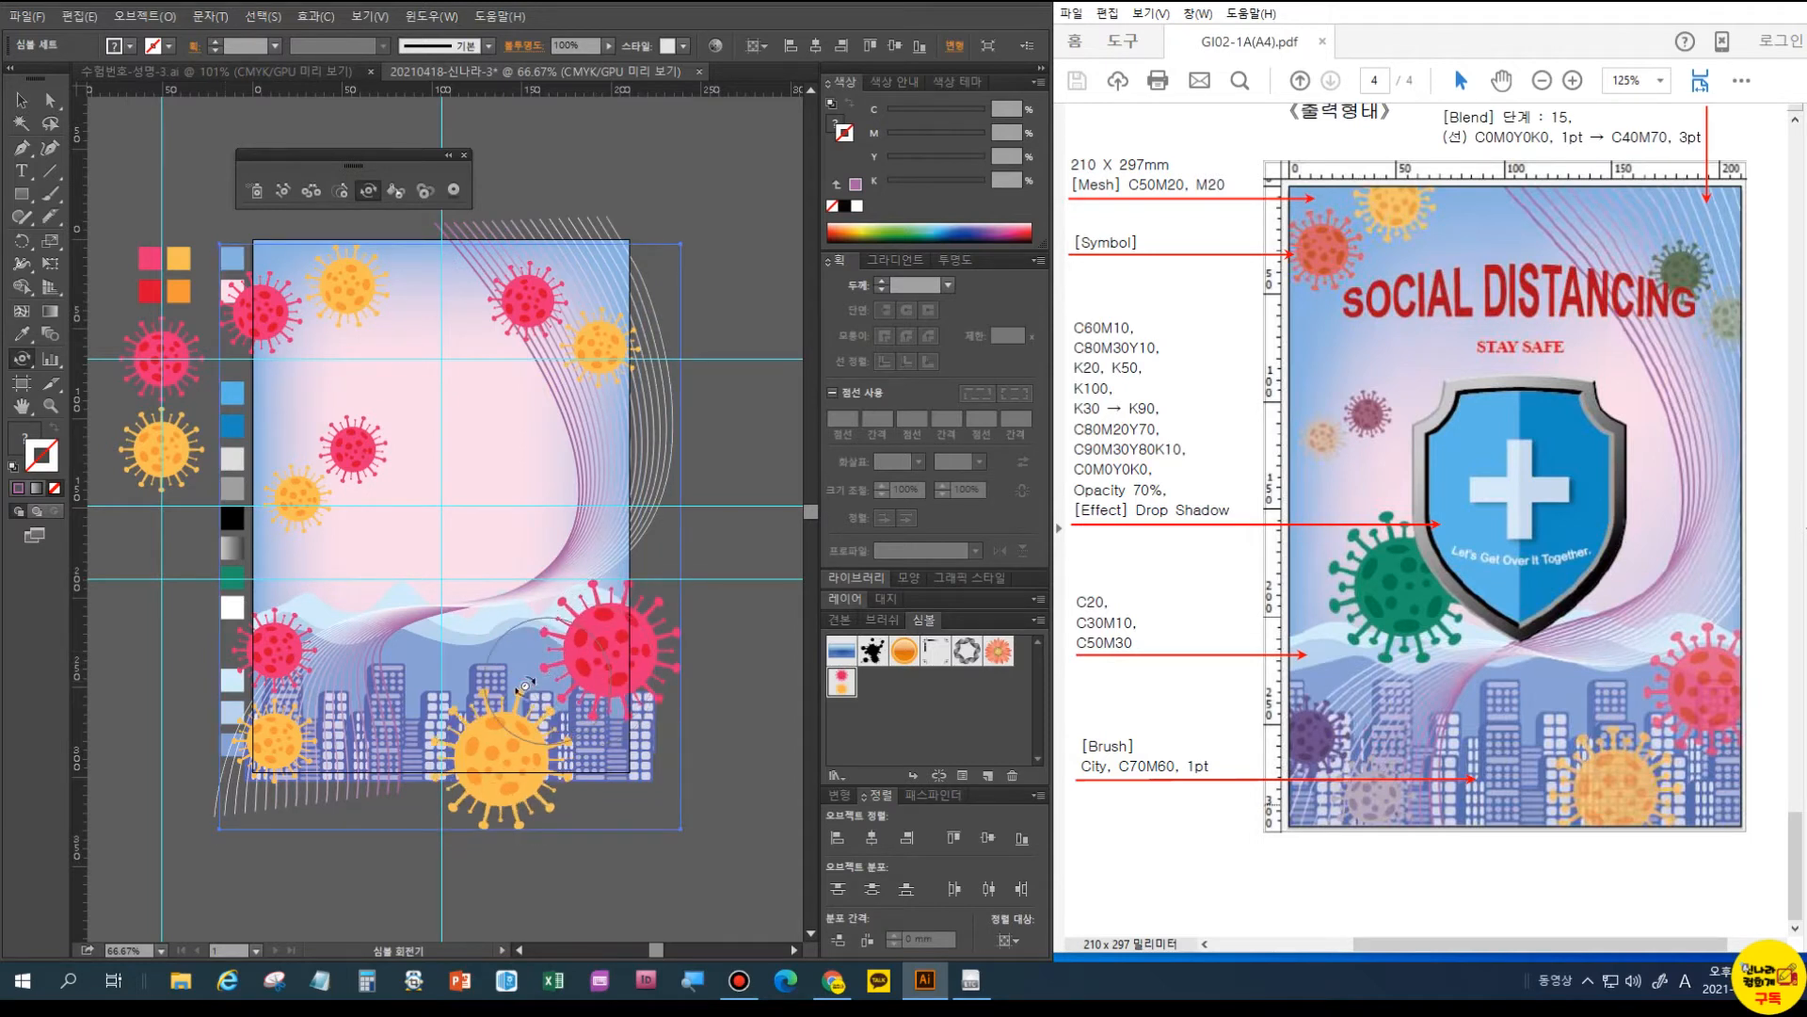
- Rotate the lower-left virus pair counter-clockwise and shift it slightly to the right with the Symbol Shifter
left_click_drag(278, 648, 246, 675)
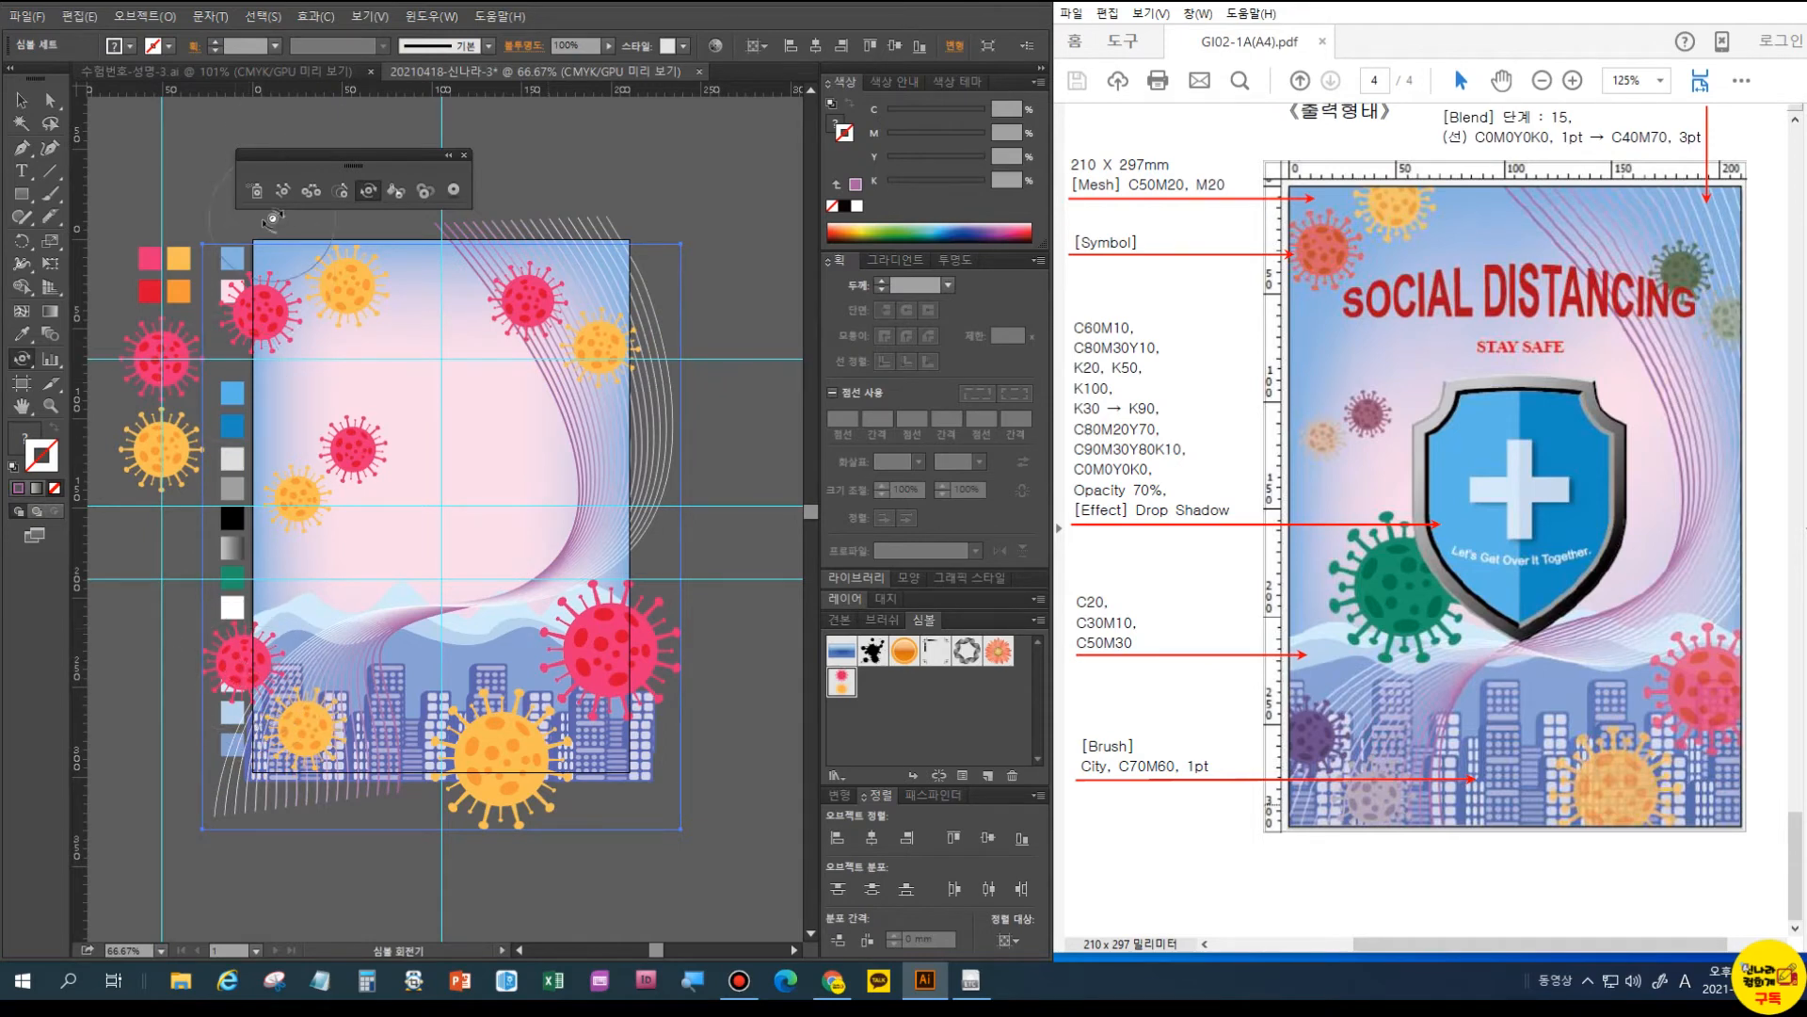
left_click(284, 190)
left_click_drag(300, 681, 303, 686)
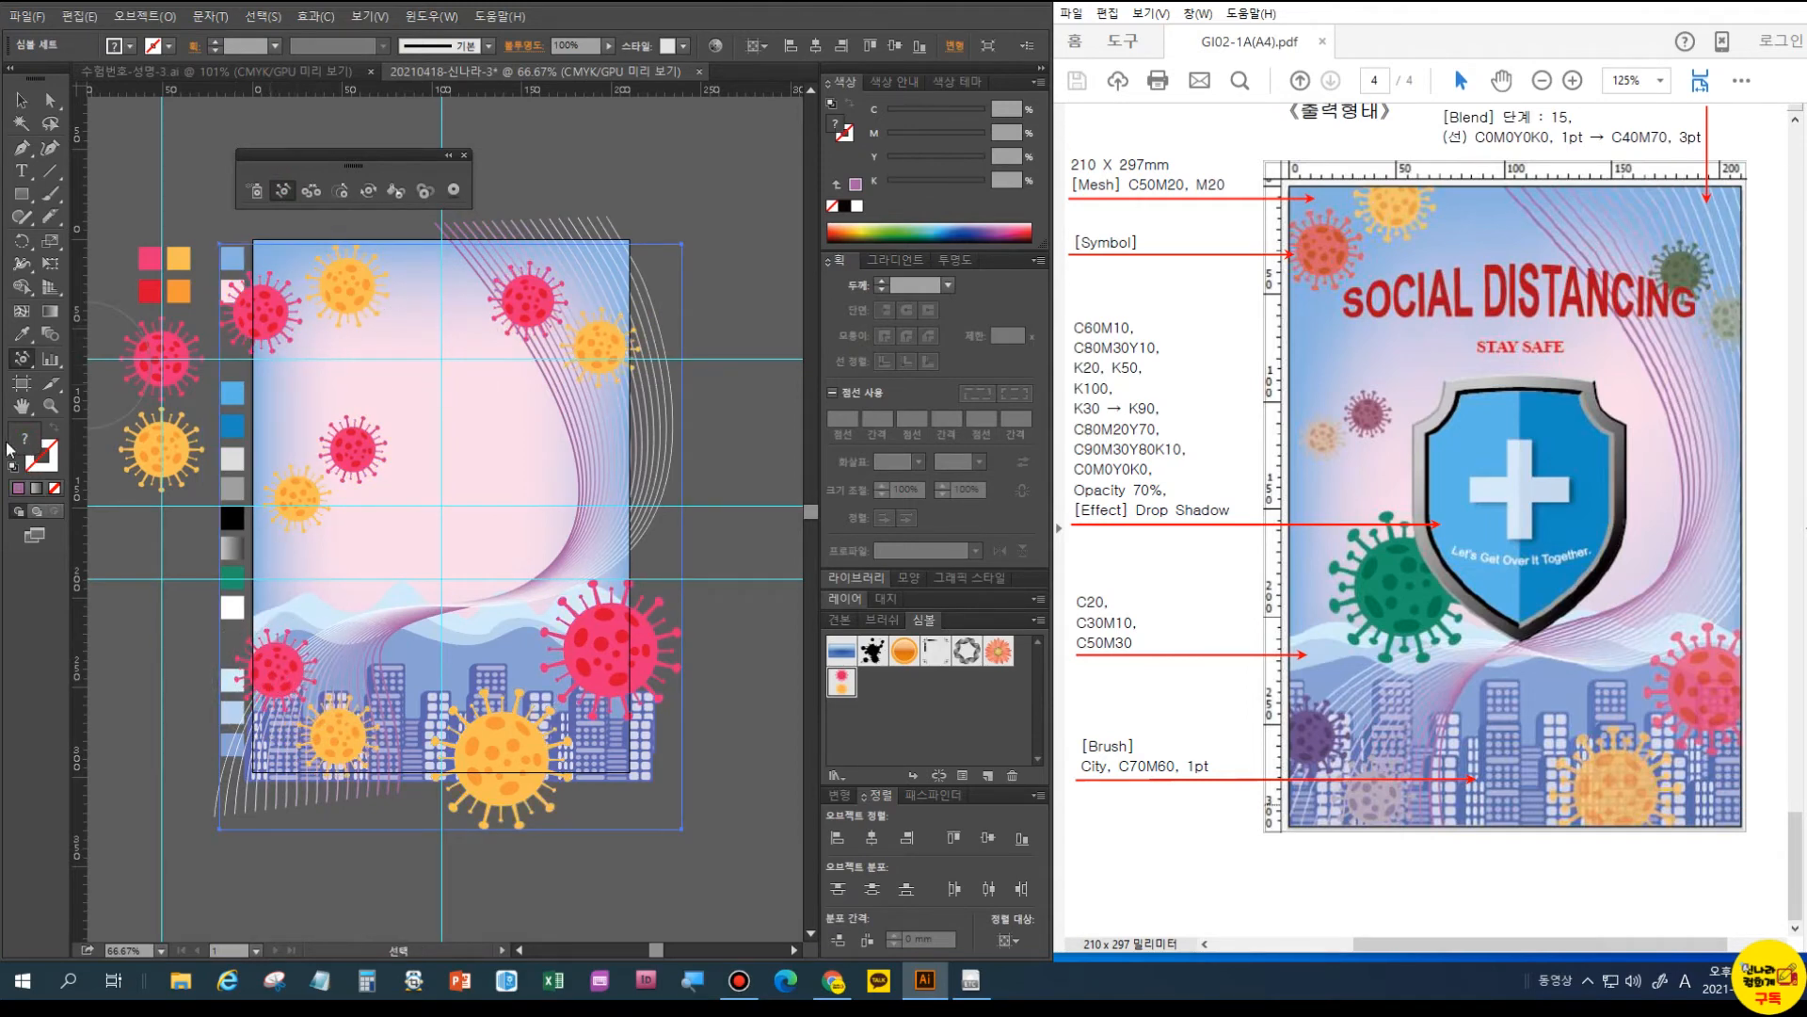
- Sample the green C80 M20 Y70 swatch and tint the upper-right virus pair with it using the Symbol Stainer
key("ctrl+minus")
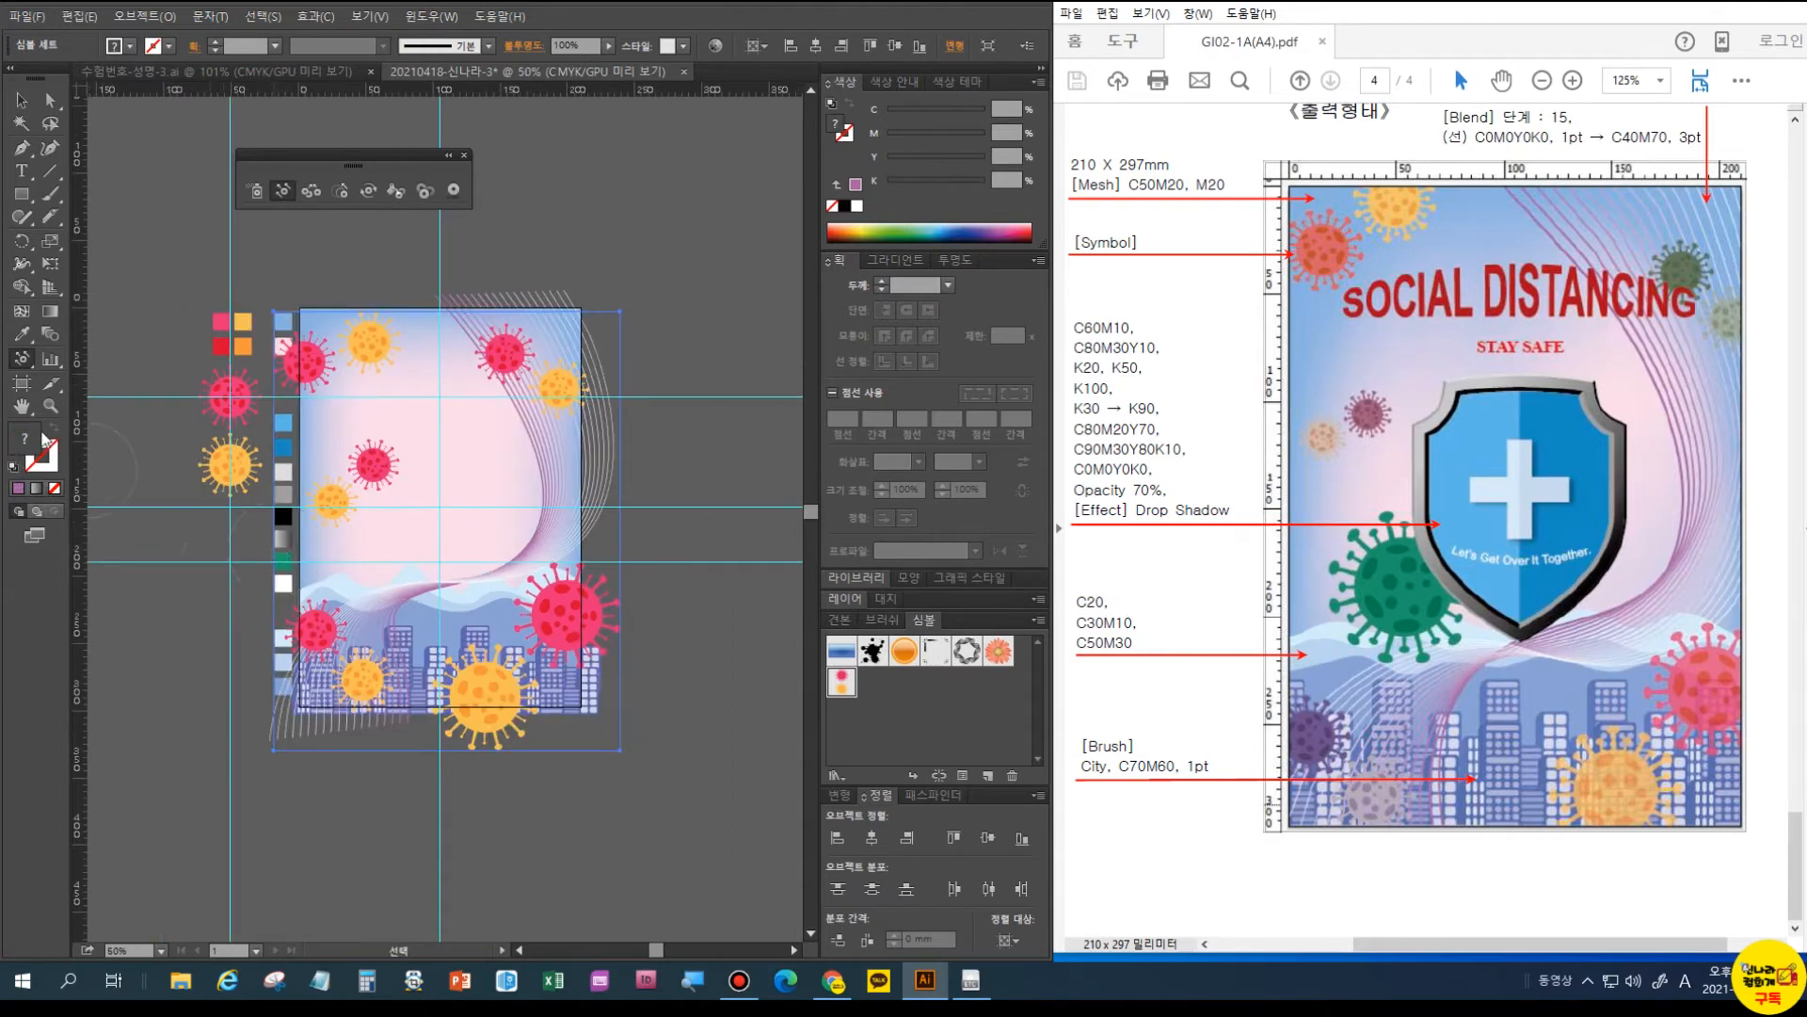
left_click(25, 341)
left_click(280, 561)
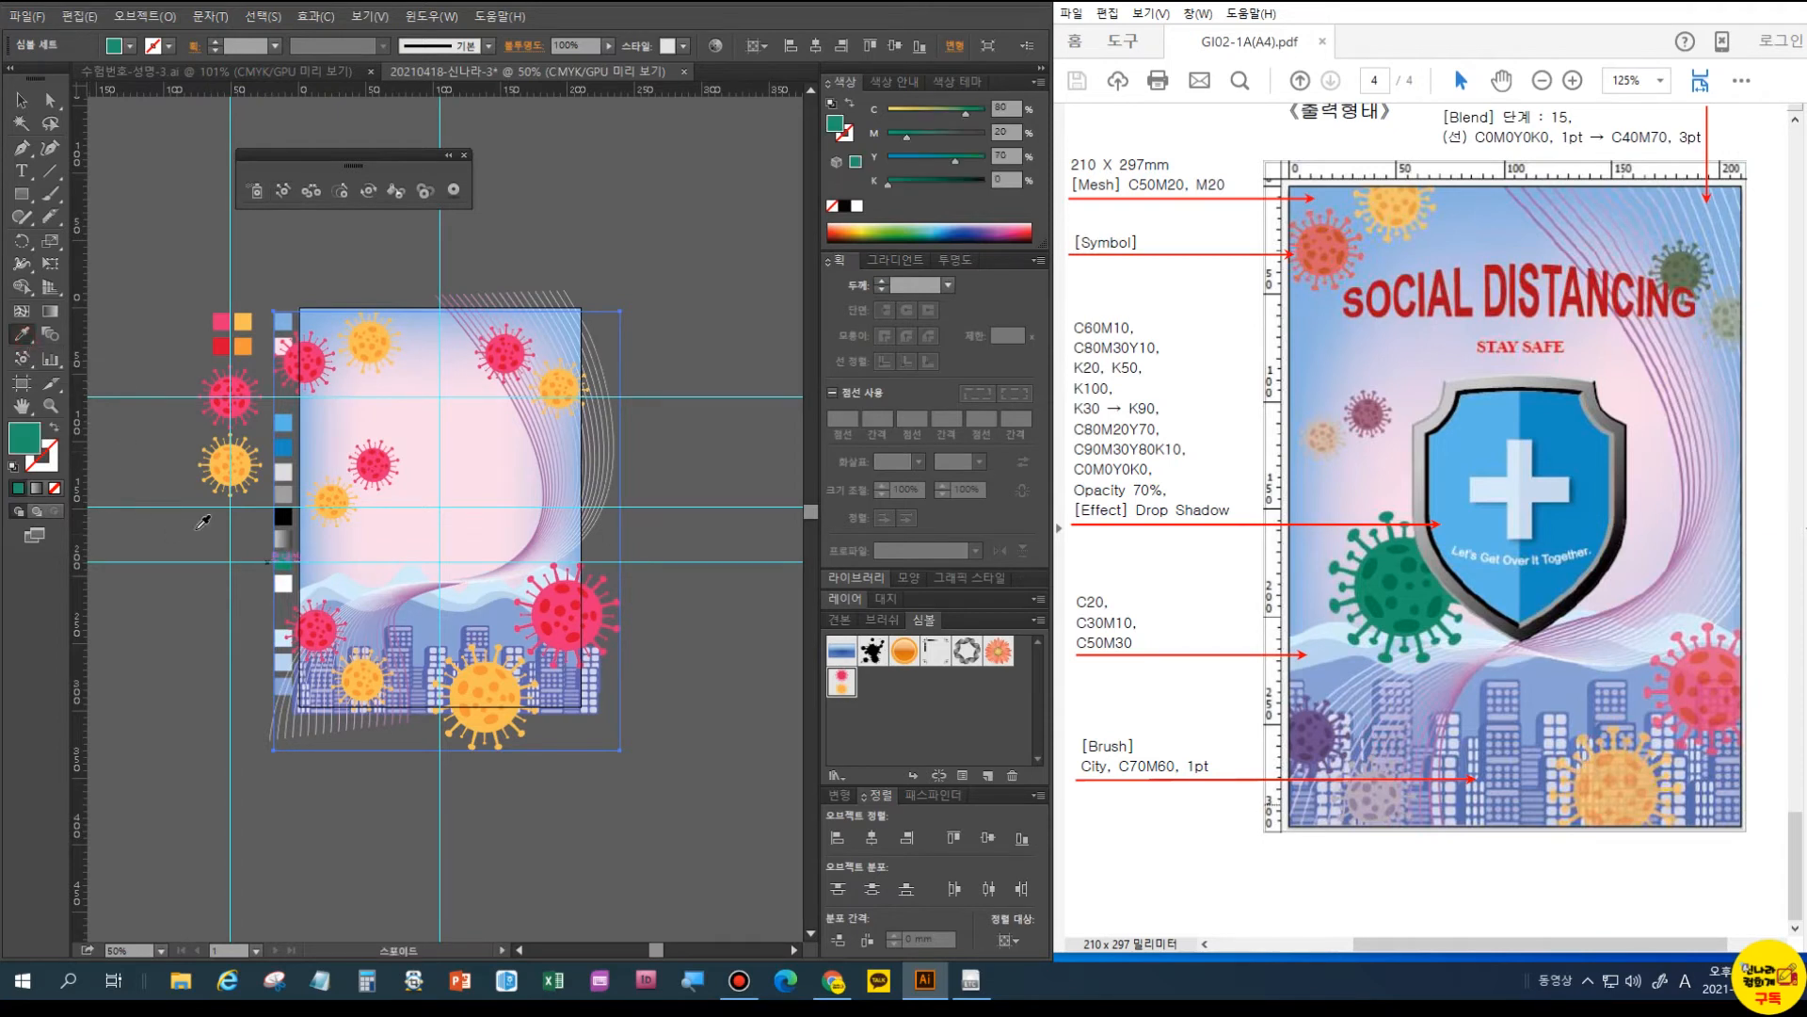
left_click(397, 192)
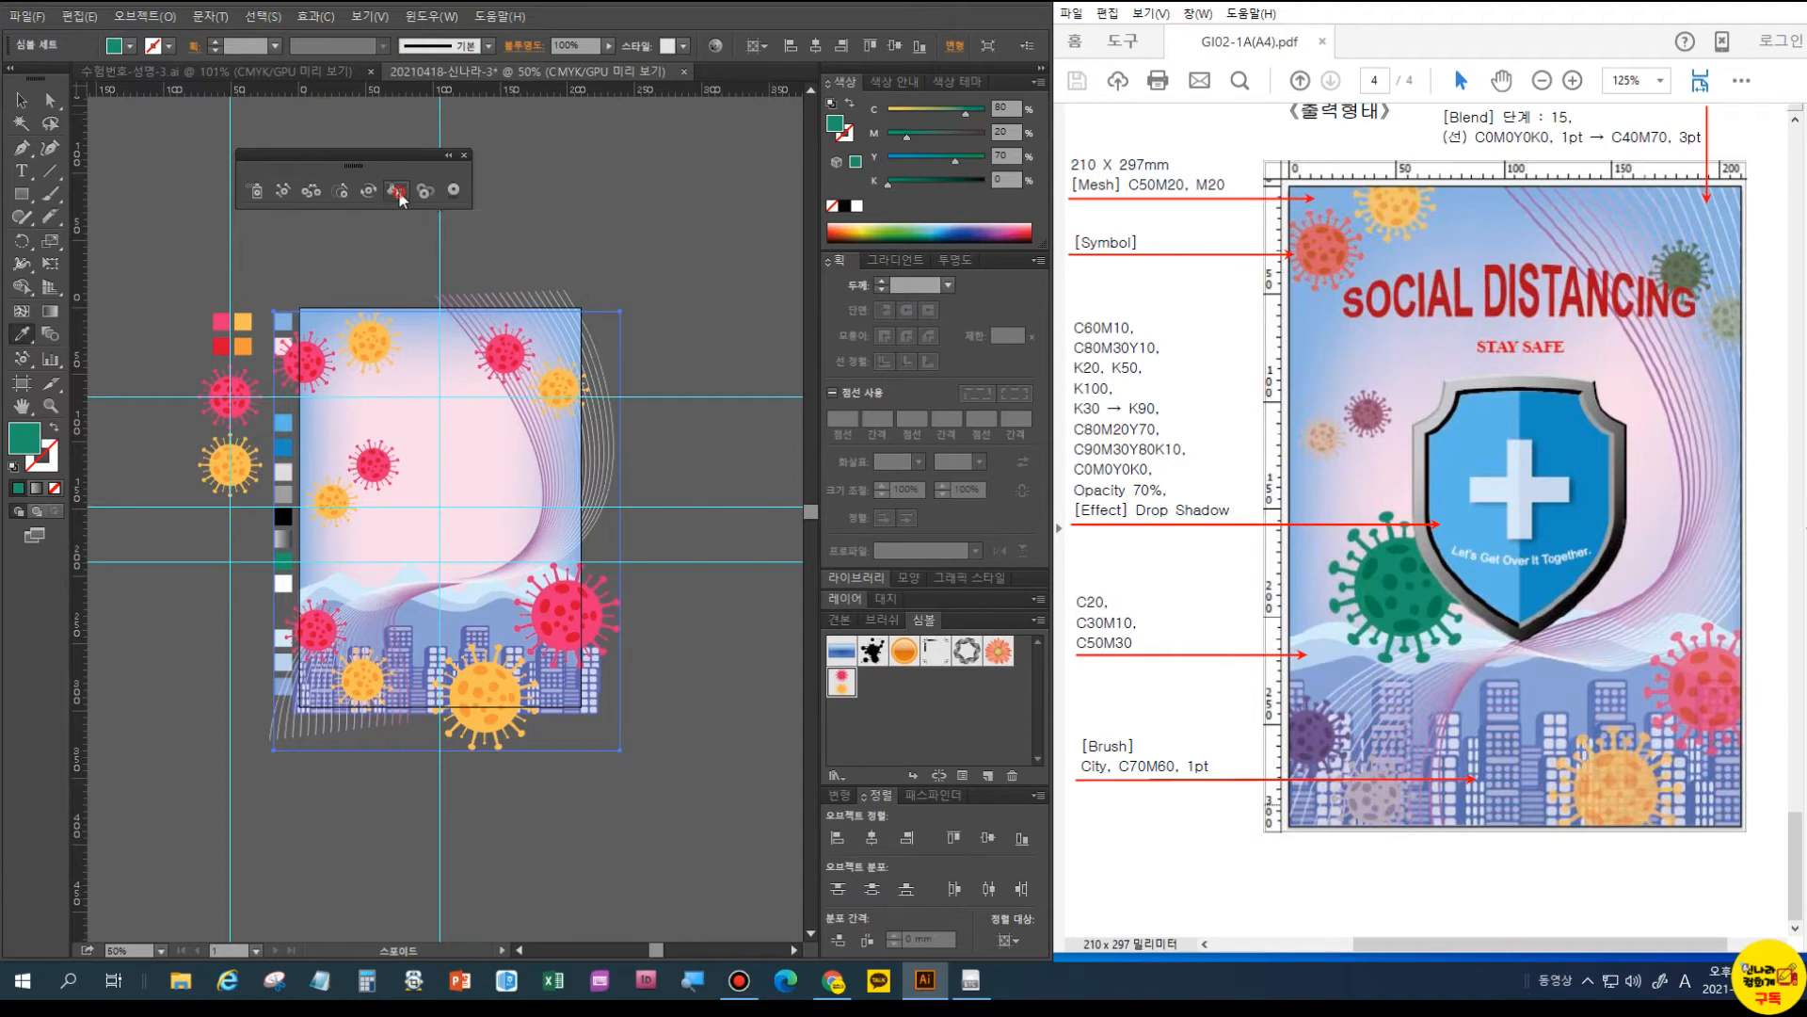
left_click(540, 380)
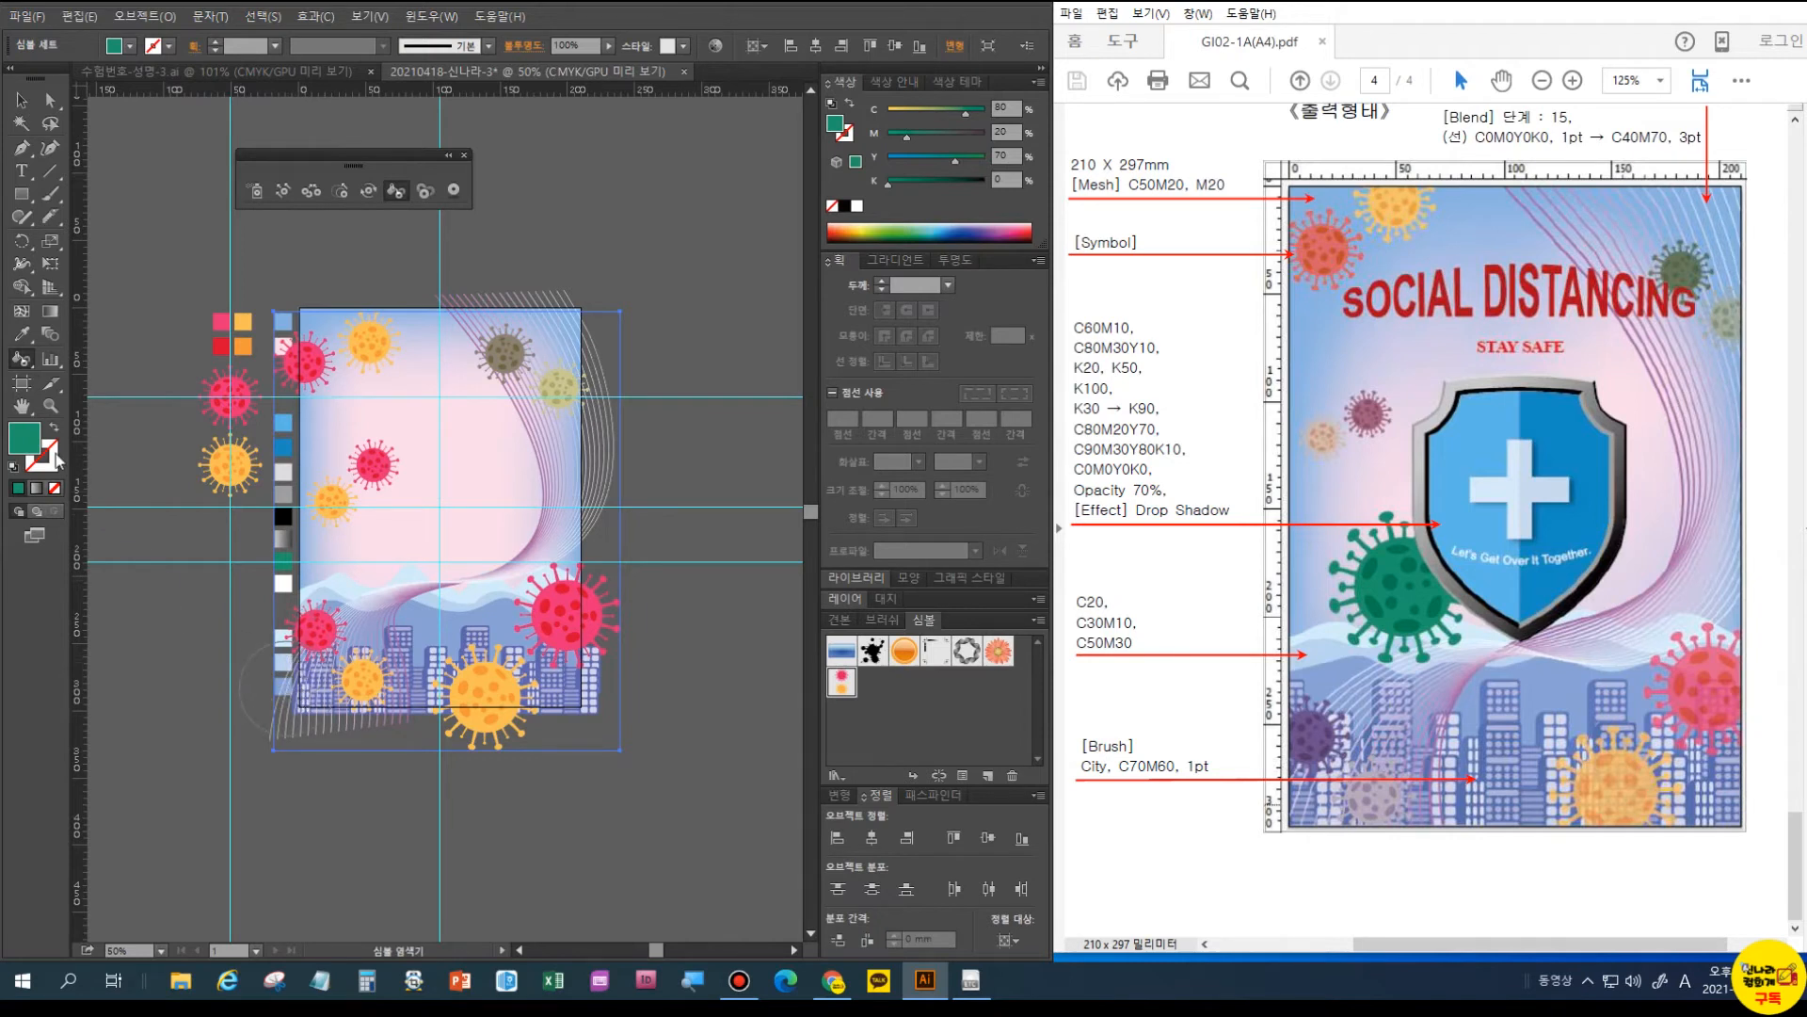
- Pick a purple fill of about C45 M77 and stain the lower-left virus pair with it
left_click(1000, 230)
left_click(313, 640)
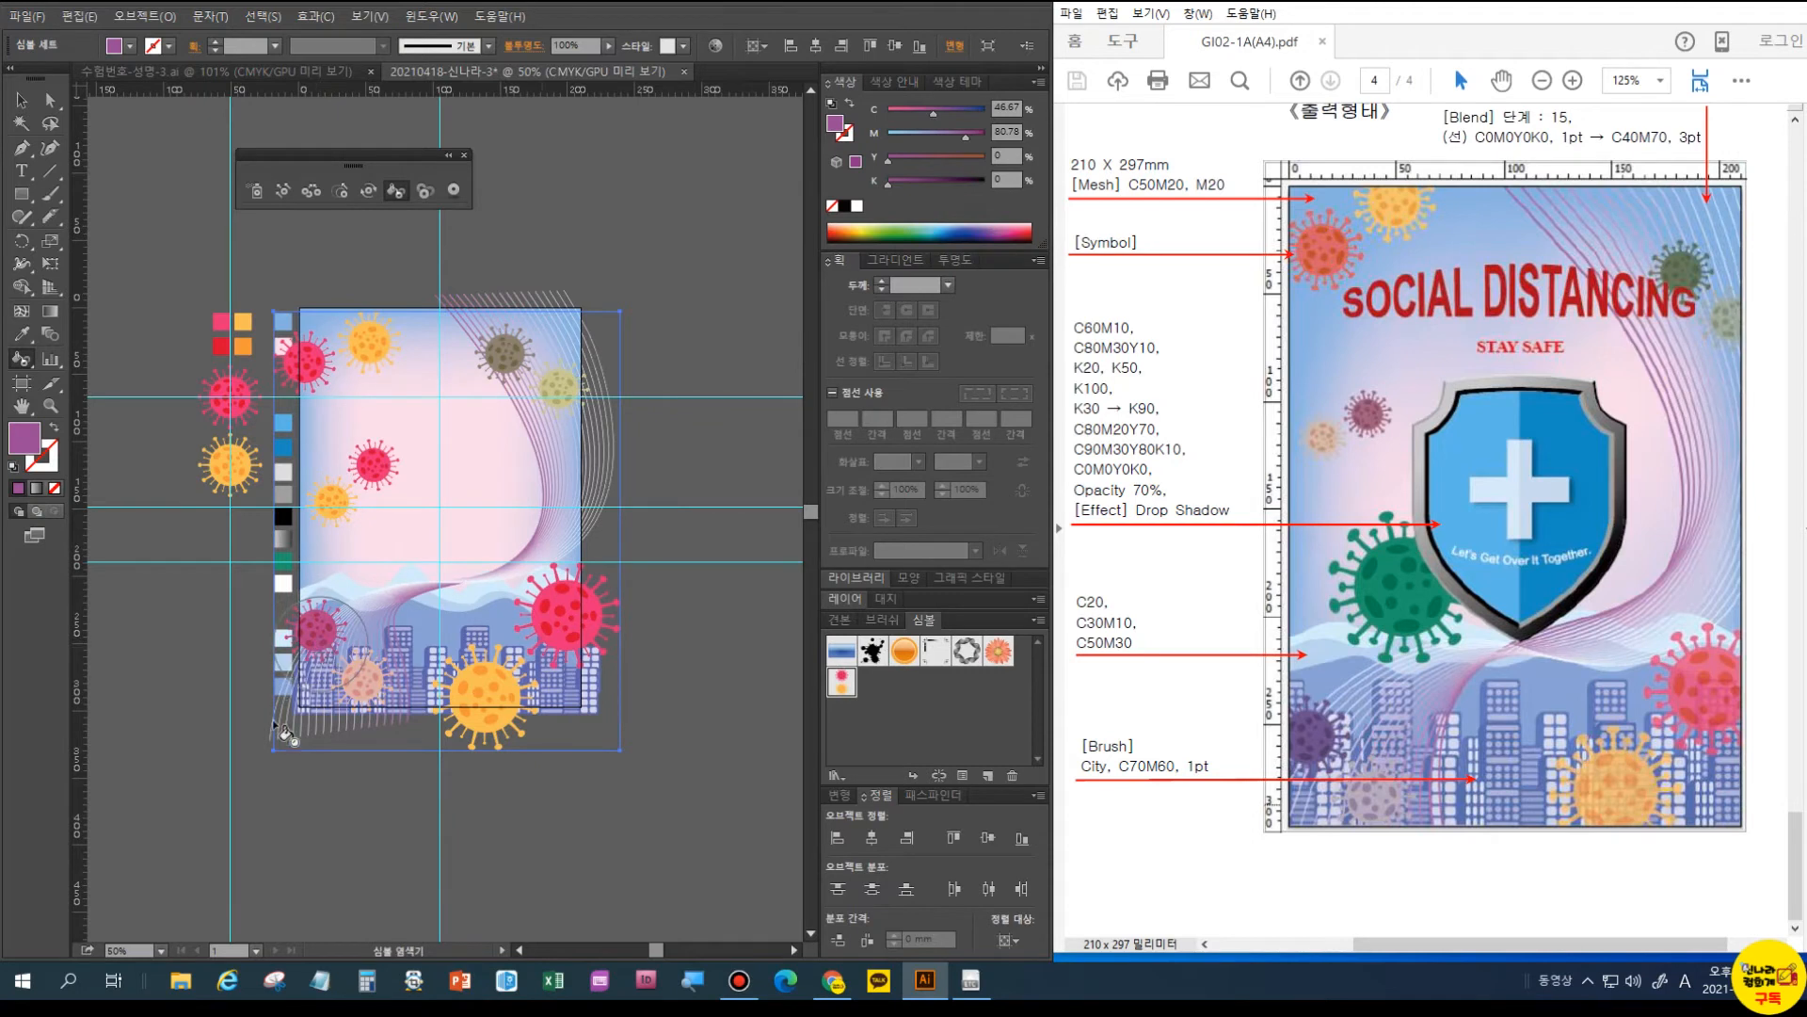
left_click(996, 237)
left_click(999, 232)
left_click(995, 231)
left_click(323, 622)
- Make the lower-right and upper-left virus pairs semi-transparent with the Symbol Screener
left_click(424, 192)
left_click_drag(536, 666, 546, 689)
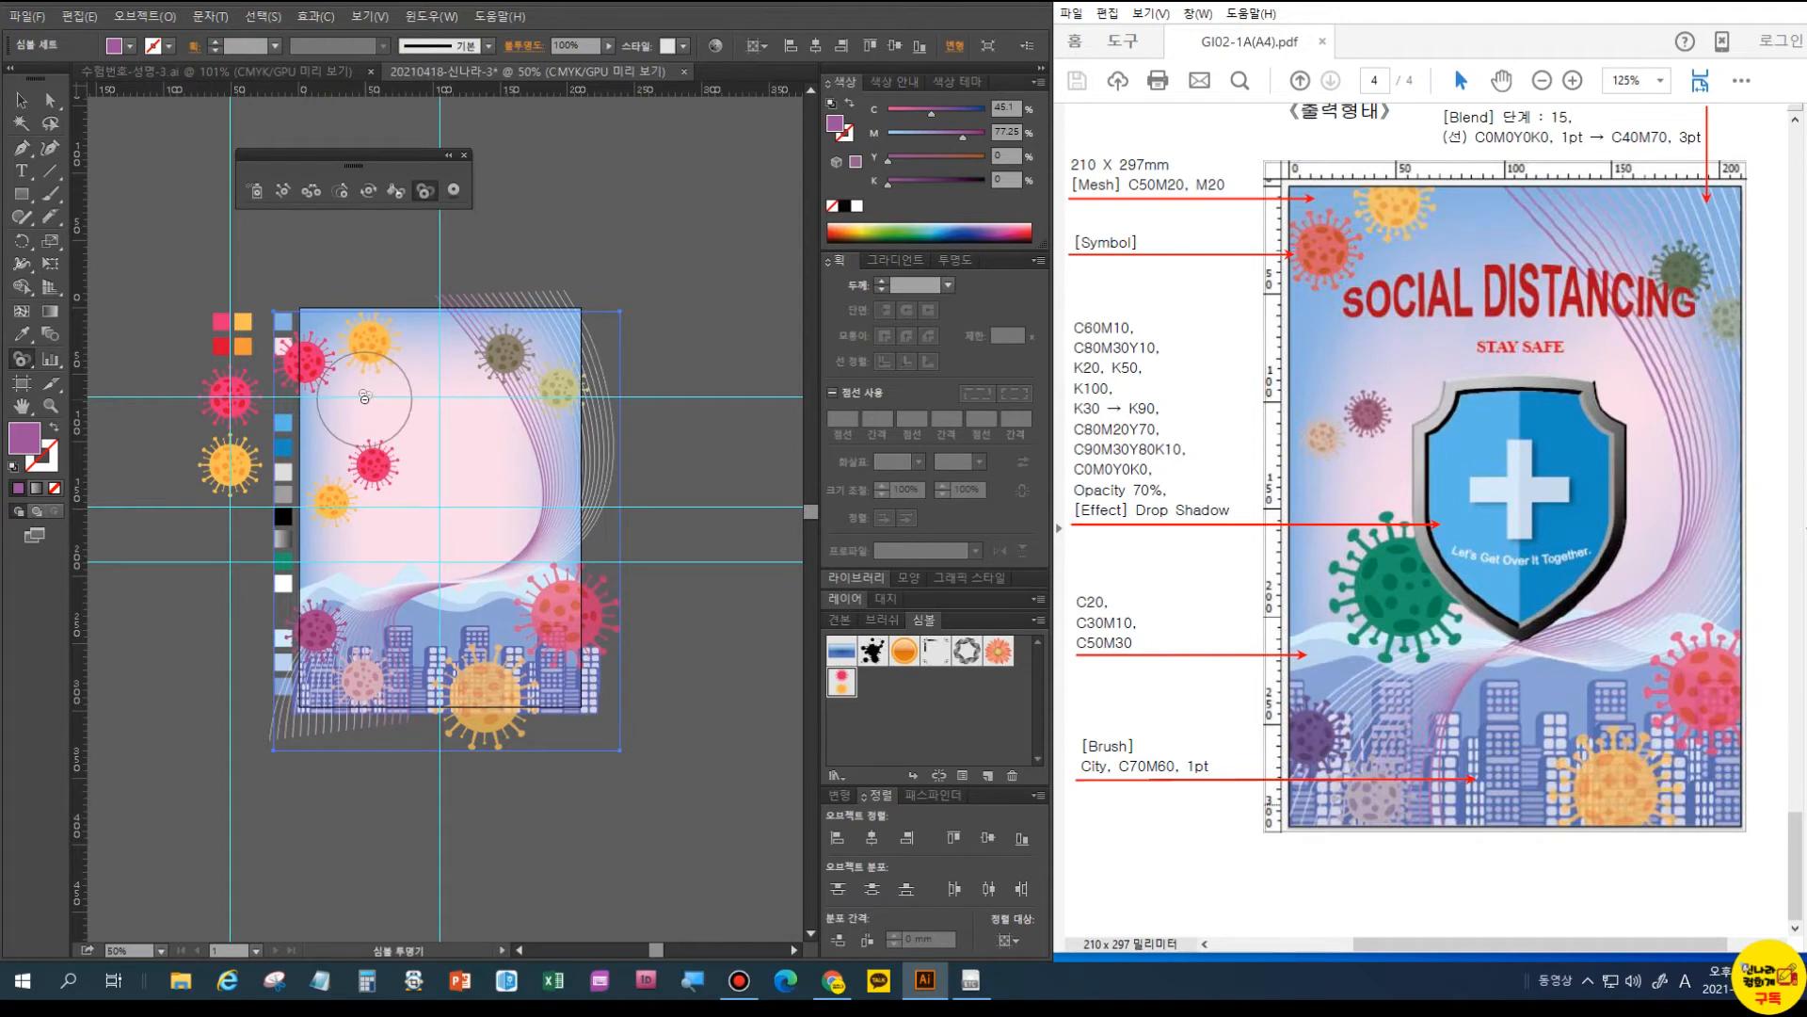
mouse_move(365, 399)
left_mouse_down()
mouse_move(347, 339)
mouse_move(320, 334)
mouse_move(315, 479)
left_mouse_up()
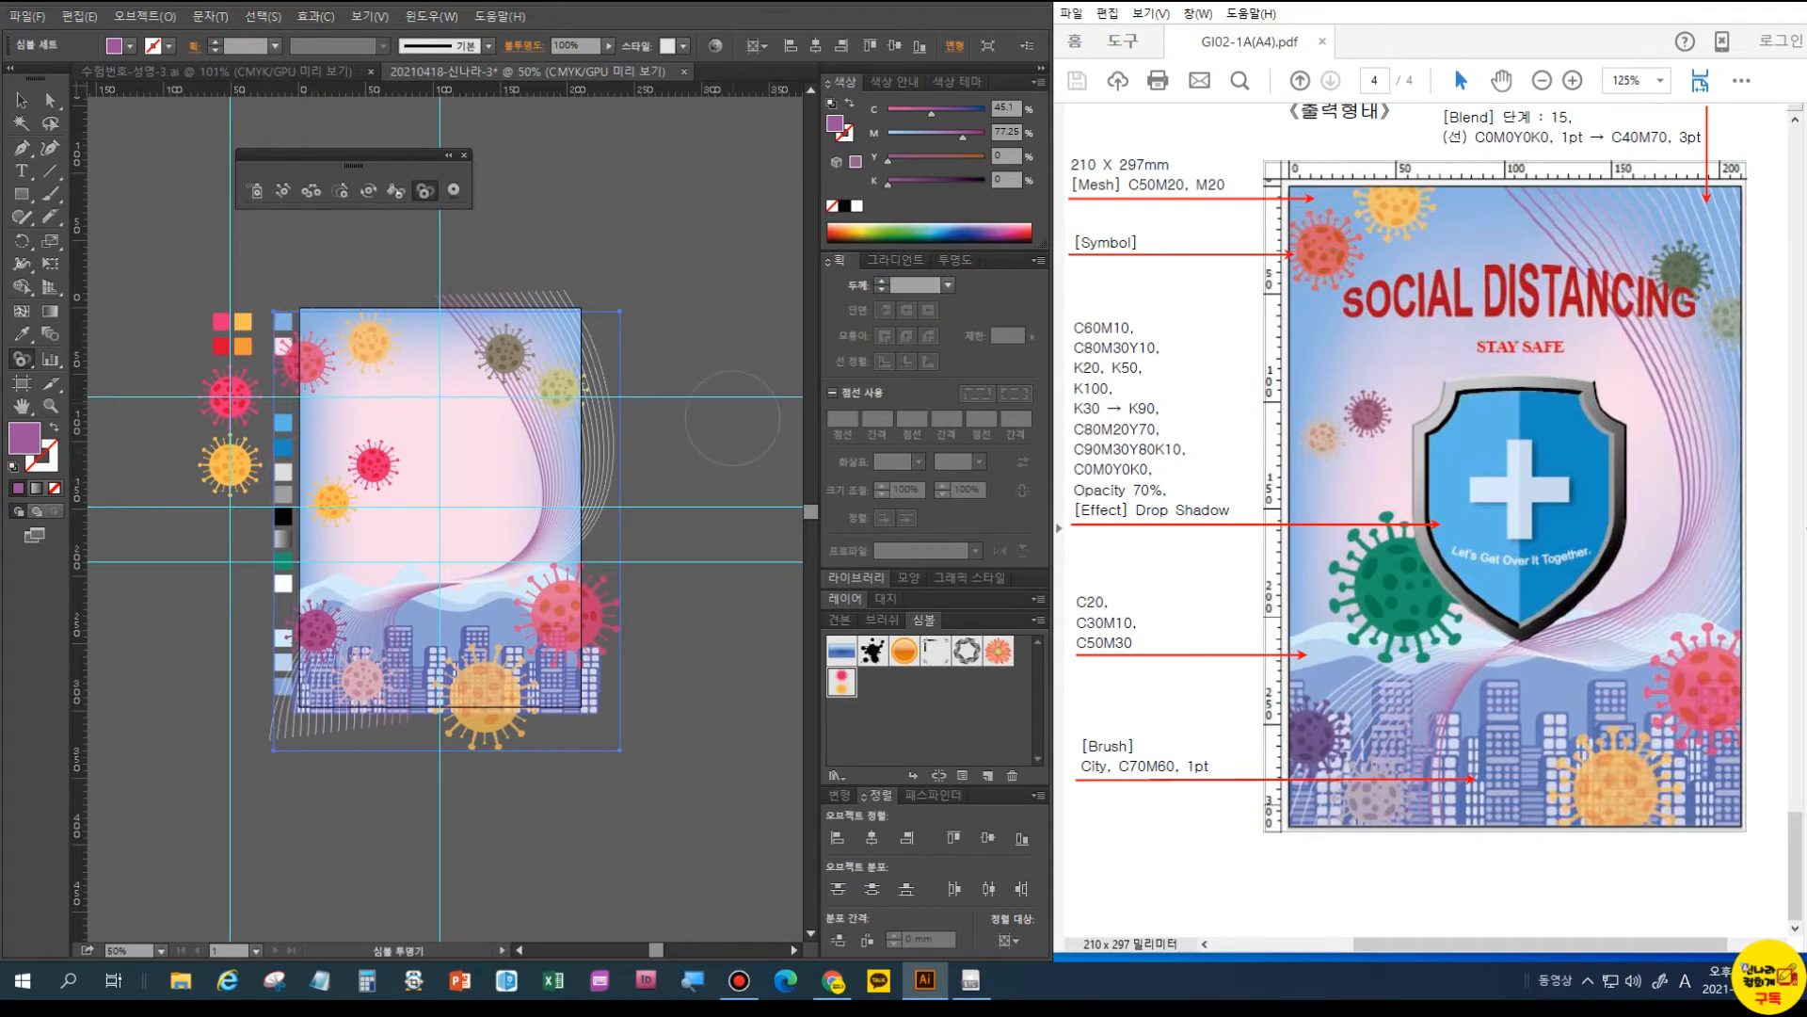
- Pick an orange fill and fade the upper-left virus pair with the Symbol Screener
left_click(857, 223)
left_click_drag(859, 222, 845, 222)
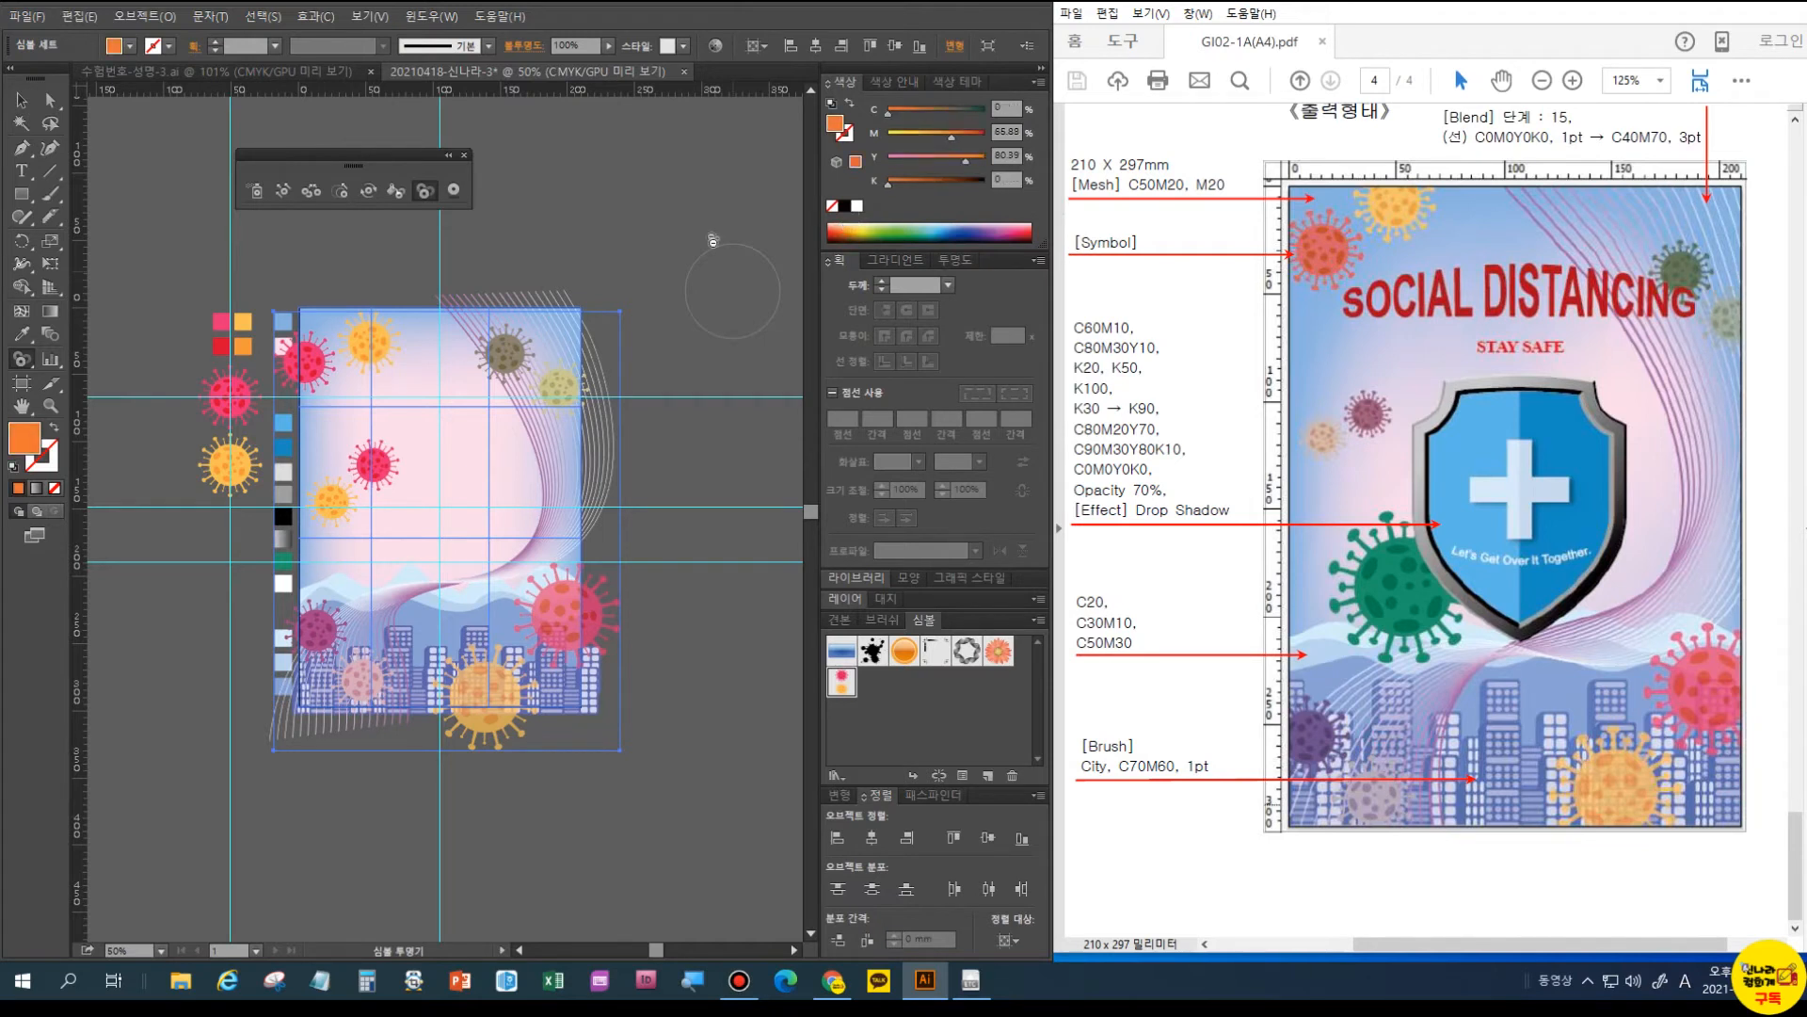
left_click_drag(331, 356, 321, 417)
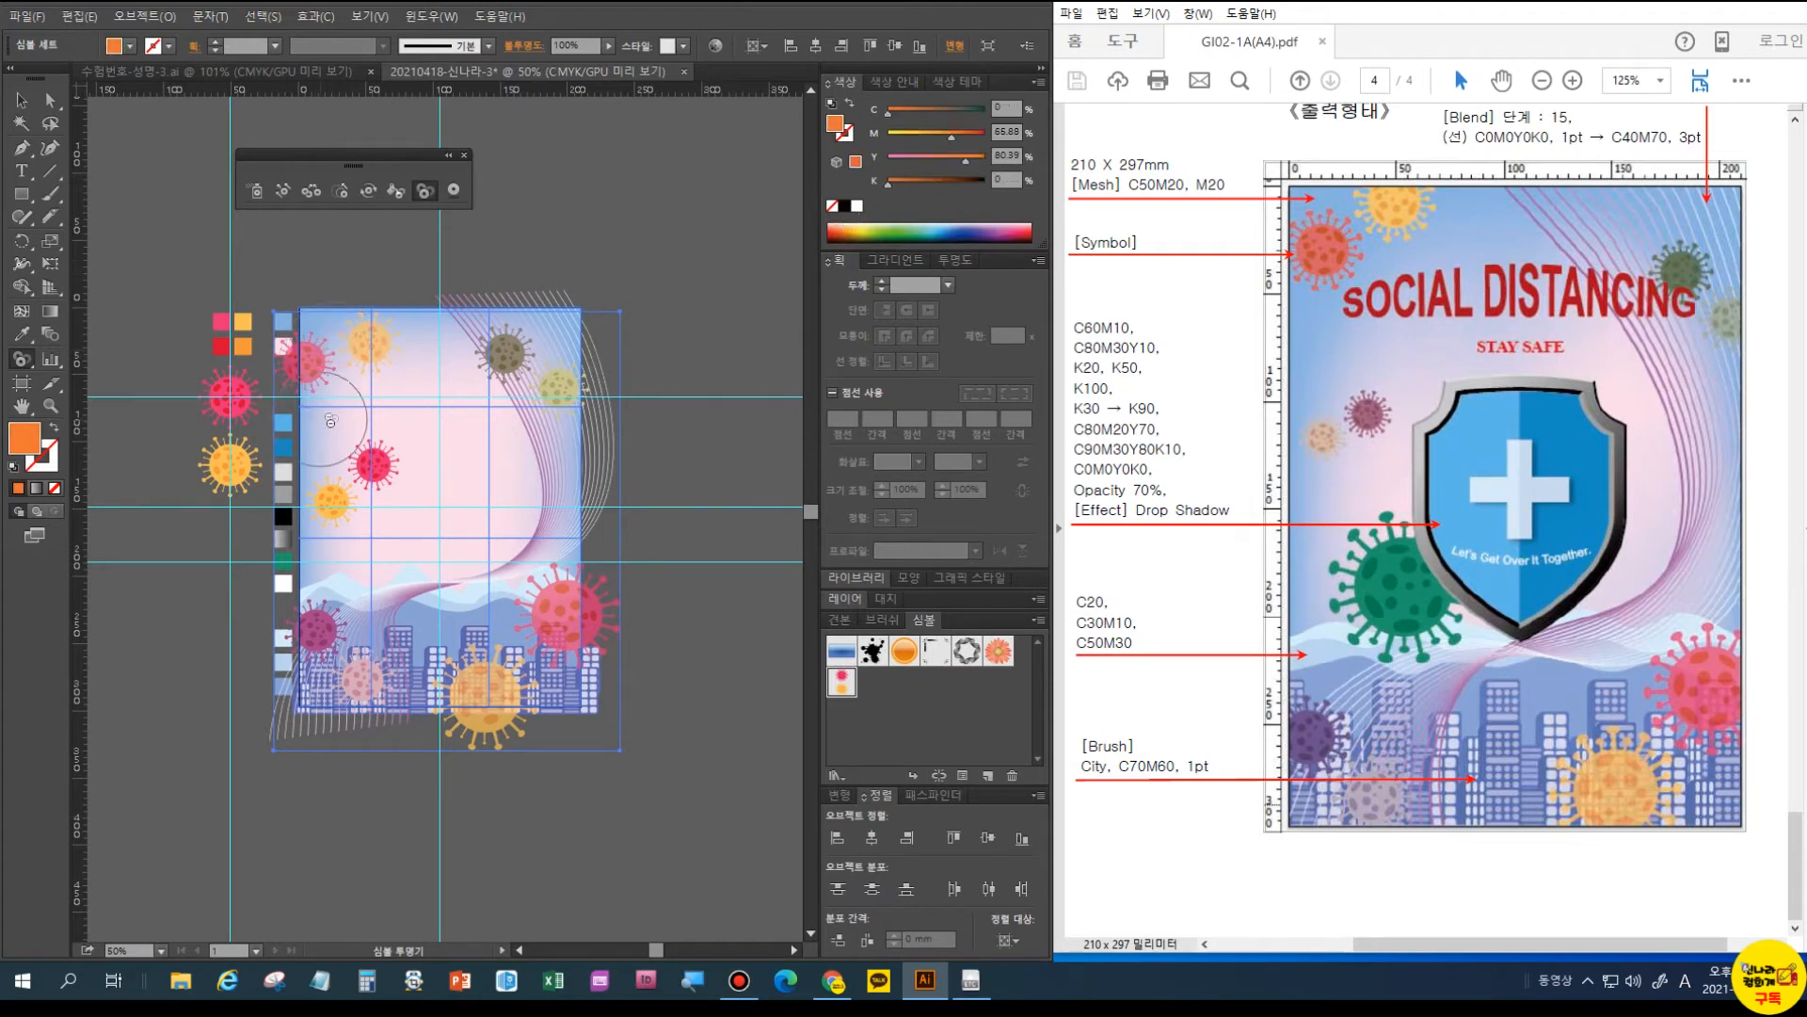
- Pick a magenta-purple fill, then fade the middle-left virus pair and stain it with that colour
left_click(990, 226)
left_click_drag(377, 490, 397, 502)
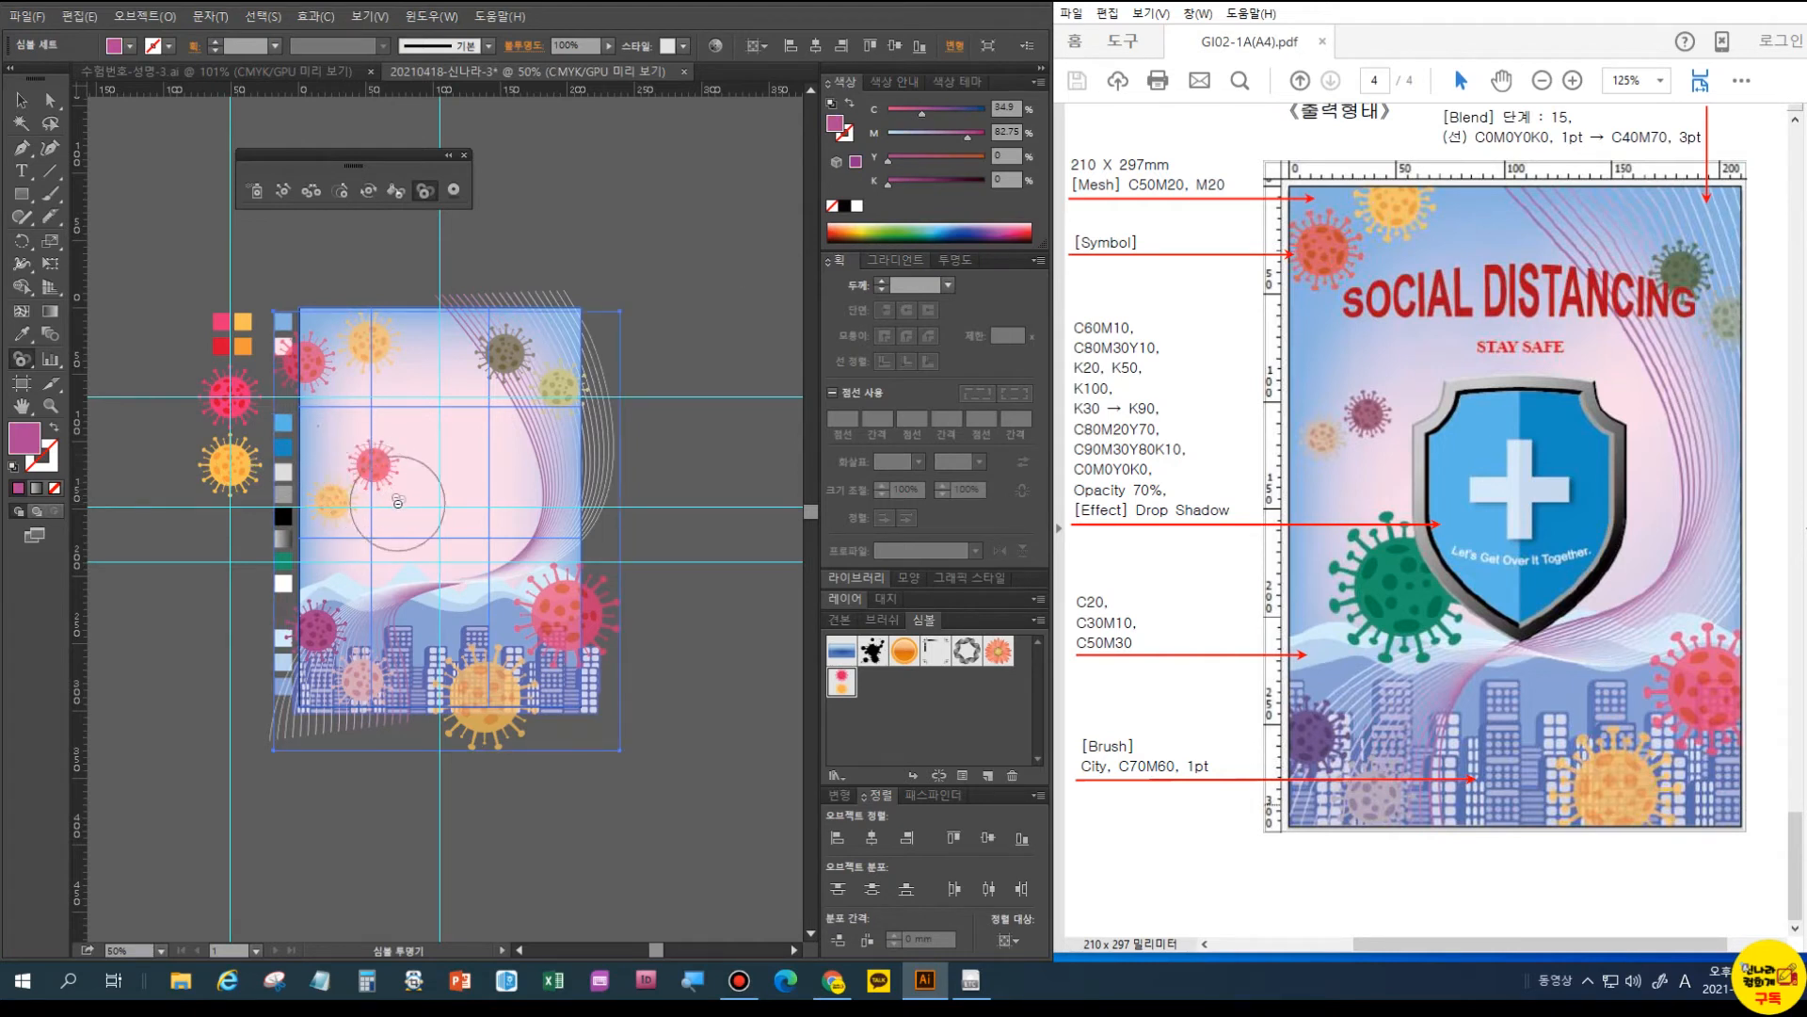
left_click(397, 190)
mouse_move(395, 500)
left_mouse_down()
mouse_move(367, 473)
mouse_move(343, 506)
left_mouse_up()
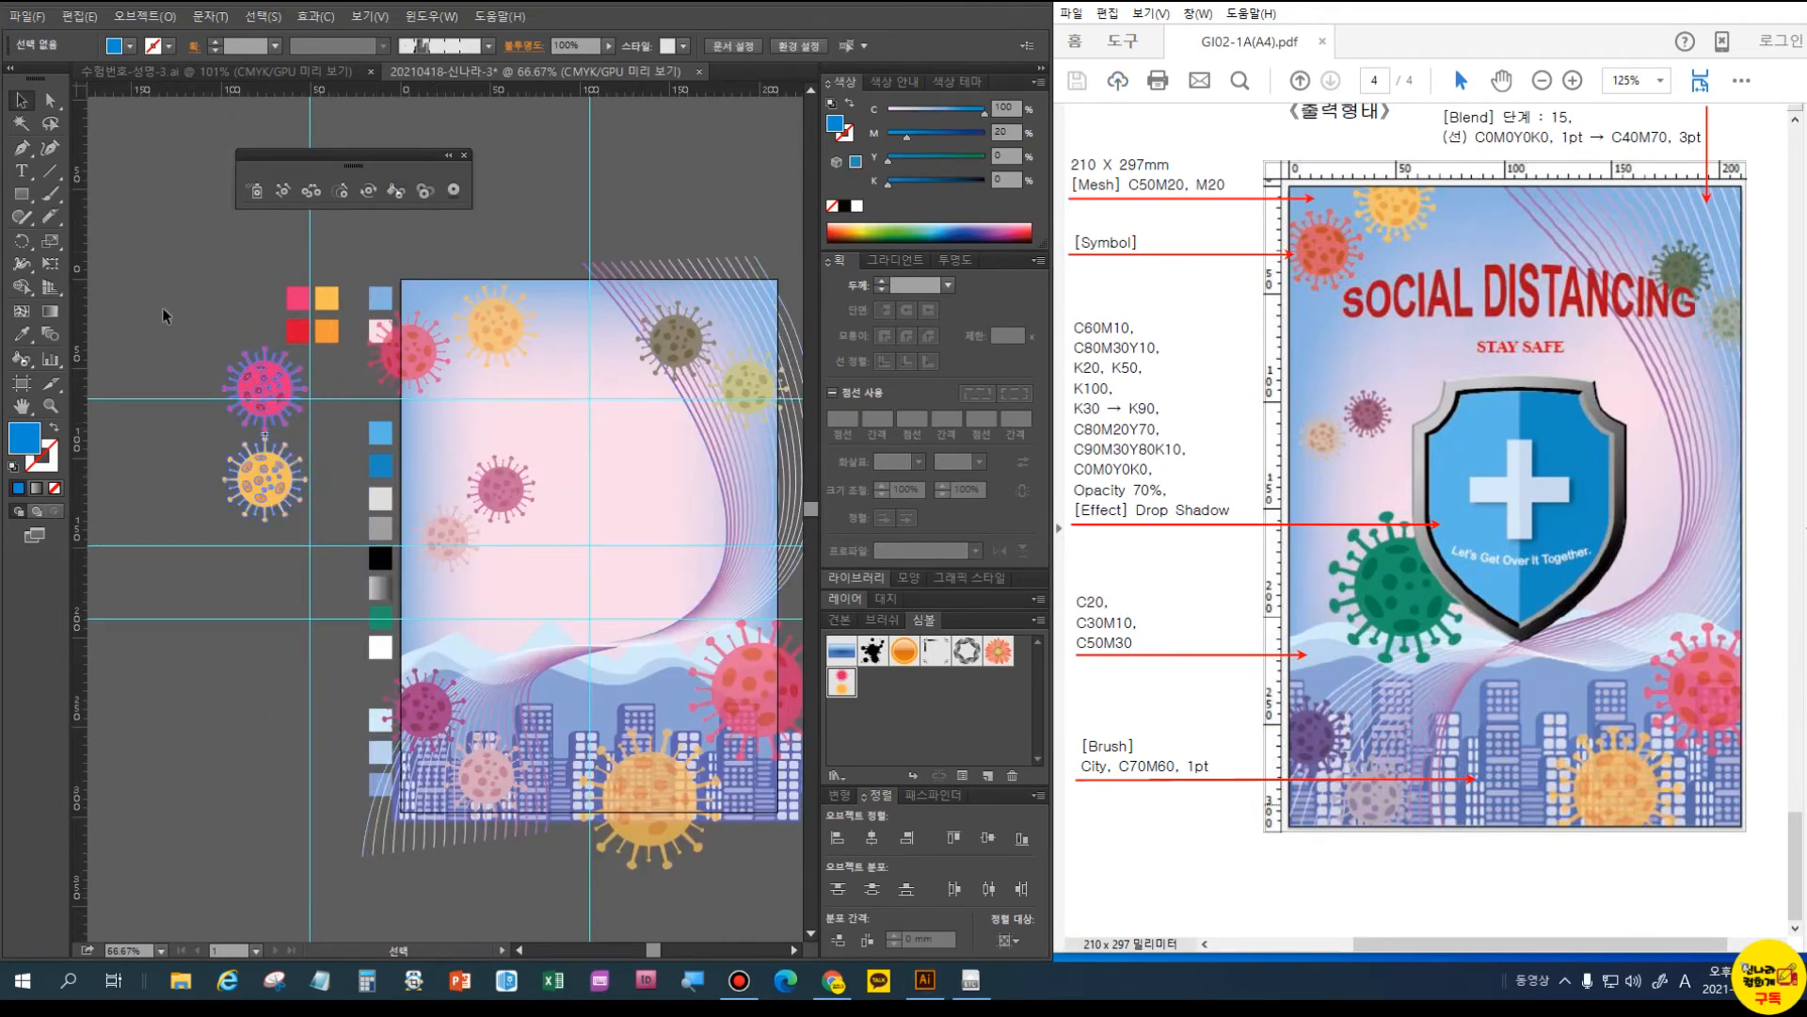
- Break the link to the symbol for the original virus pair beside the artboard and deselect it
left_click(268, 471)
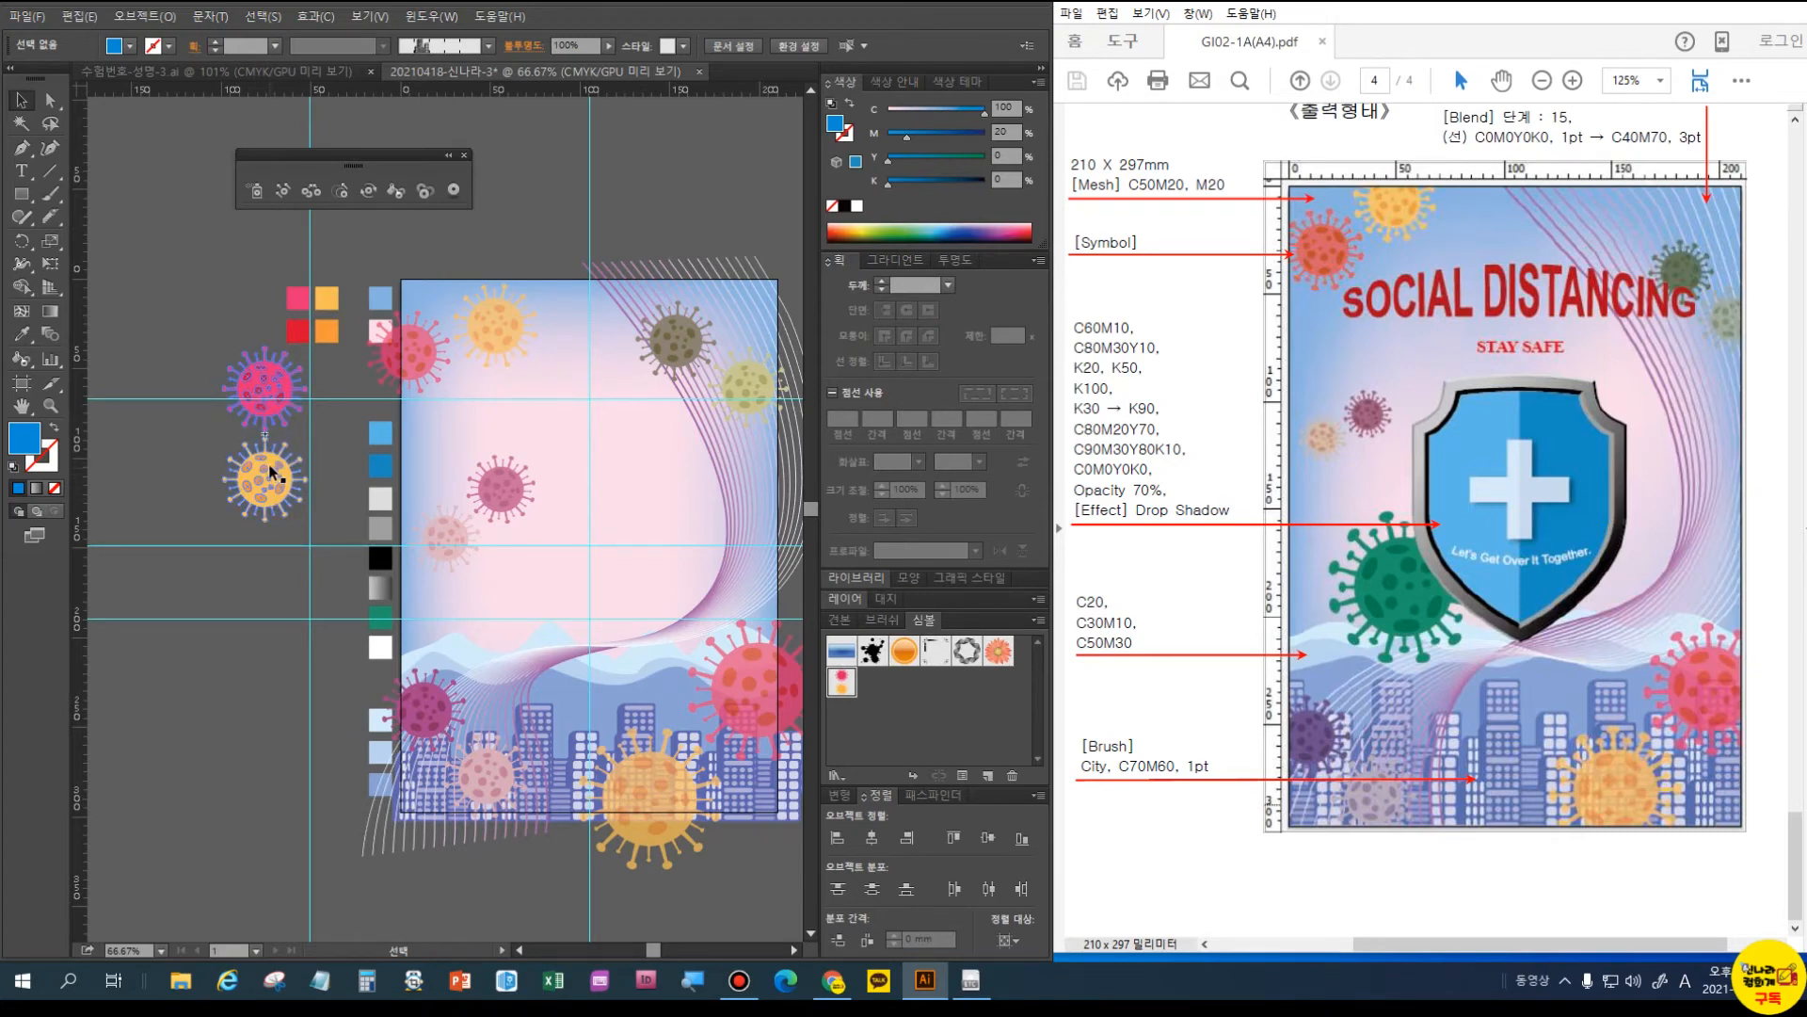
left_click(283, 534)
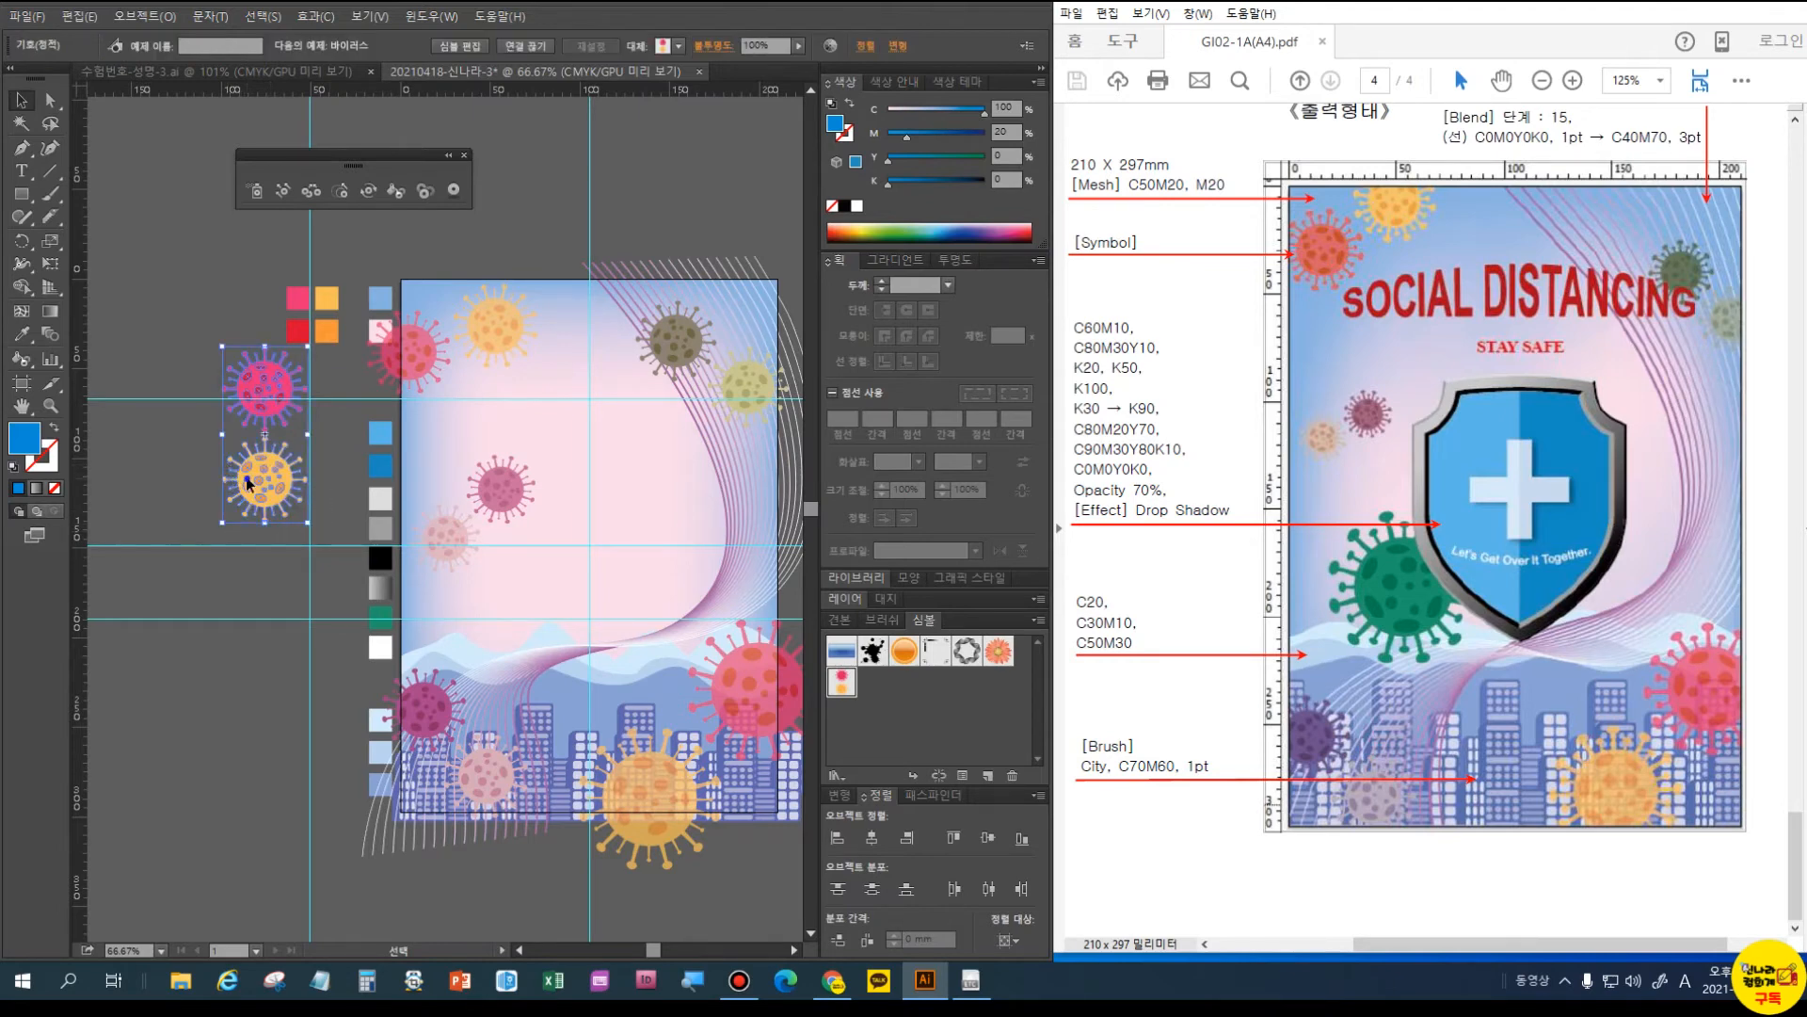
right_click(248, 485)
left_click(299, 542)
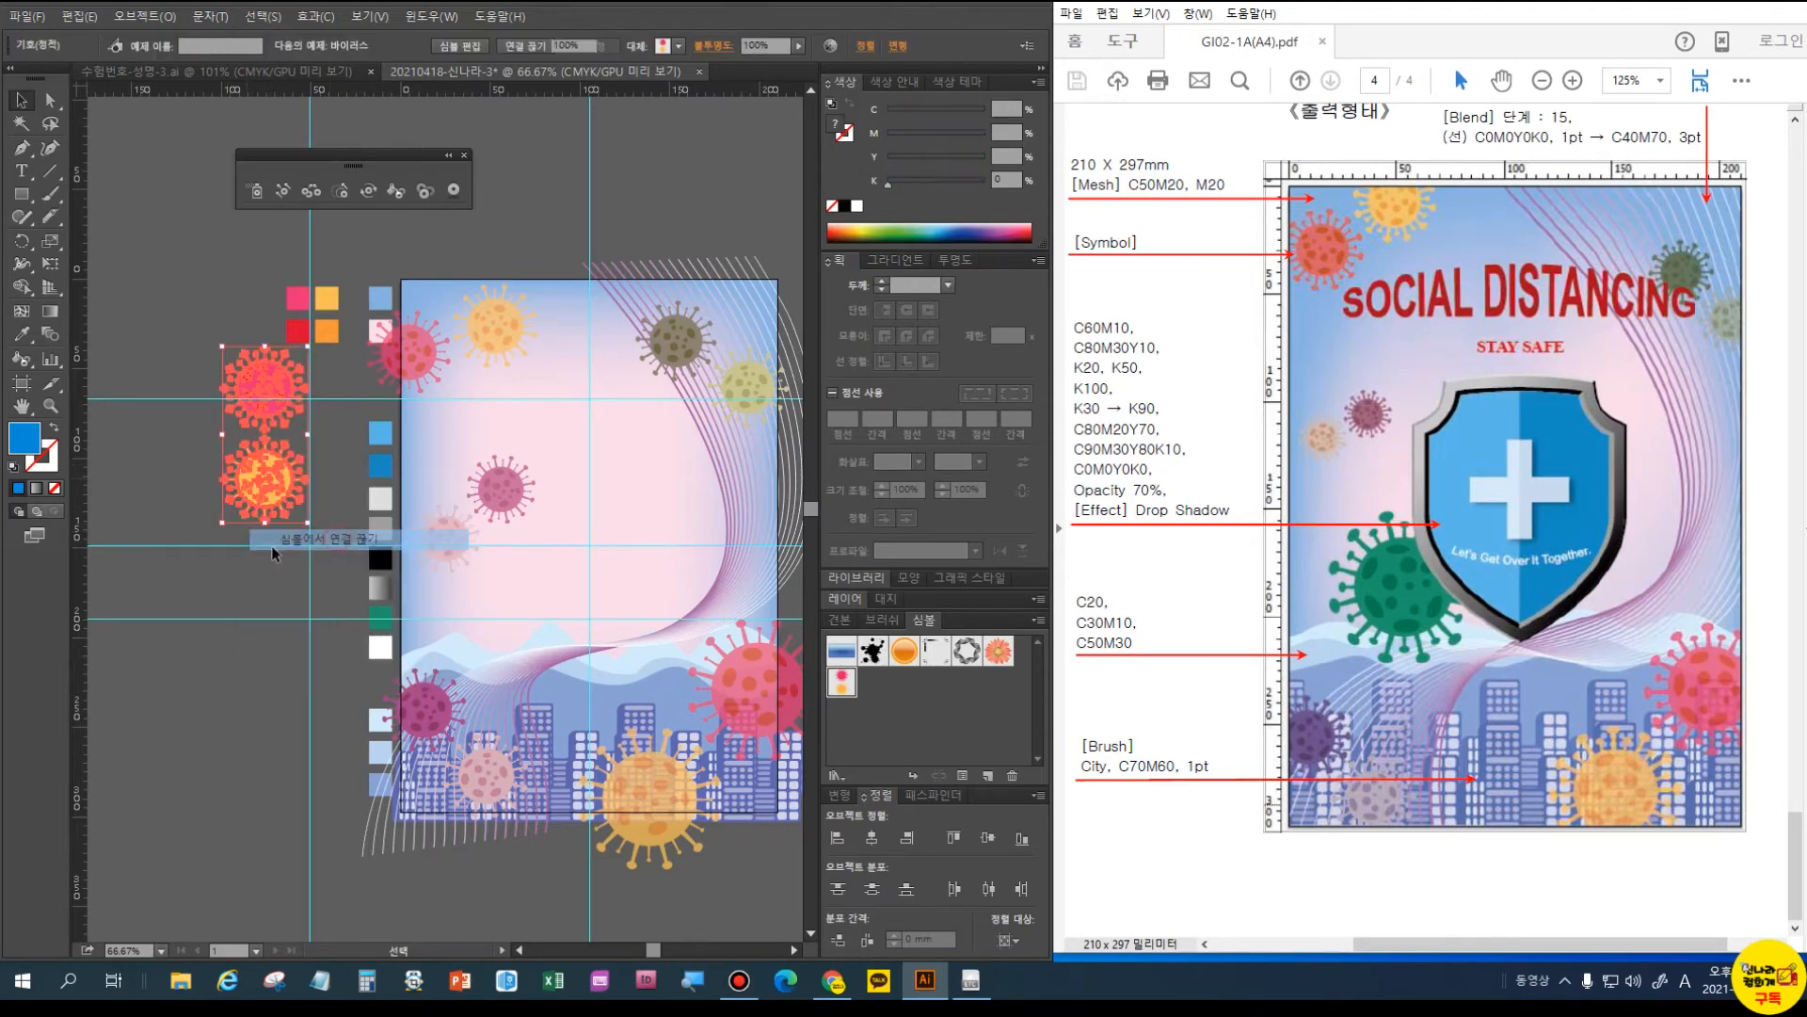
left_click(342, 544)
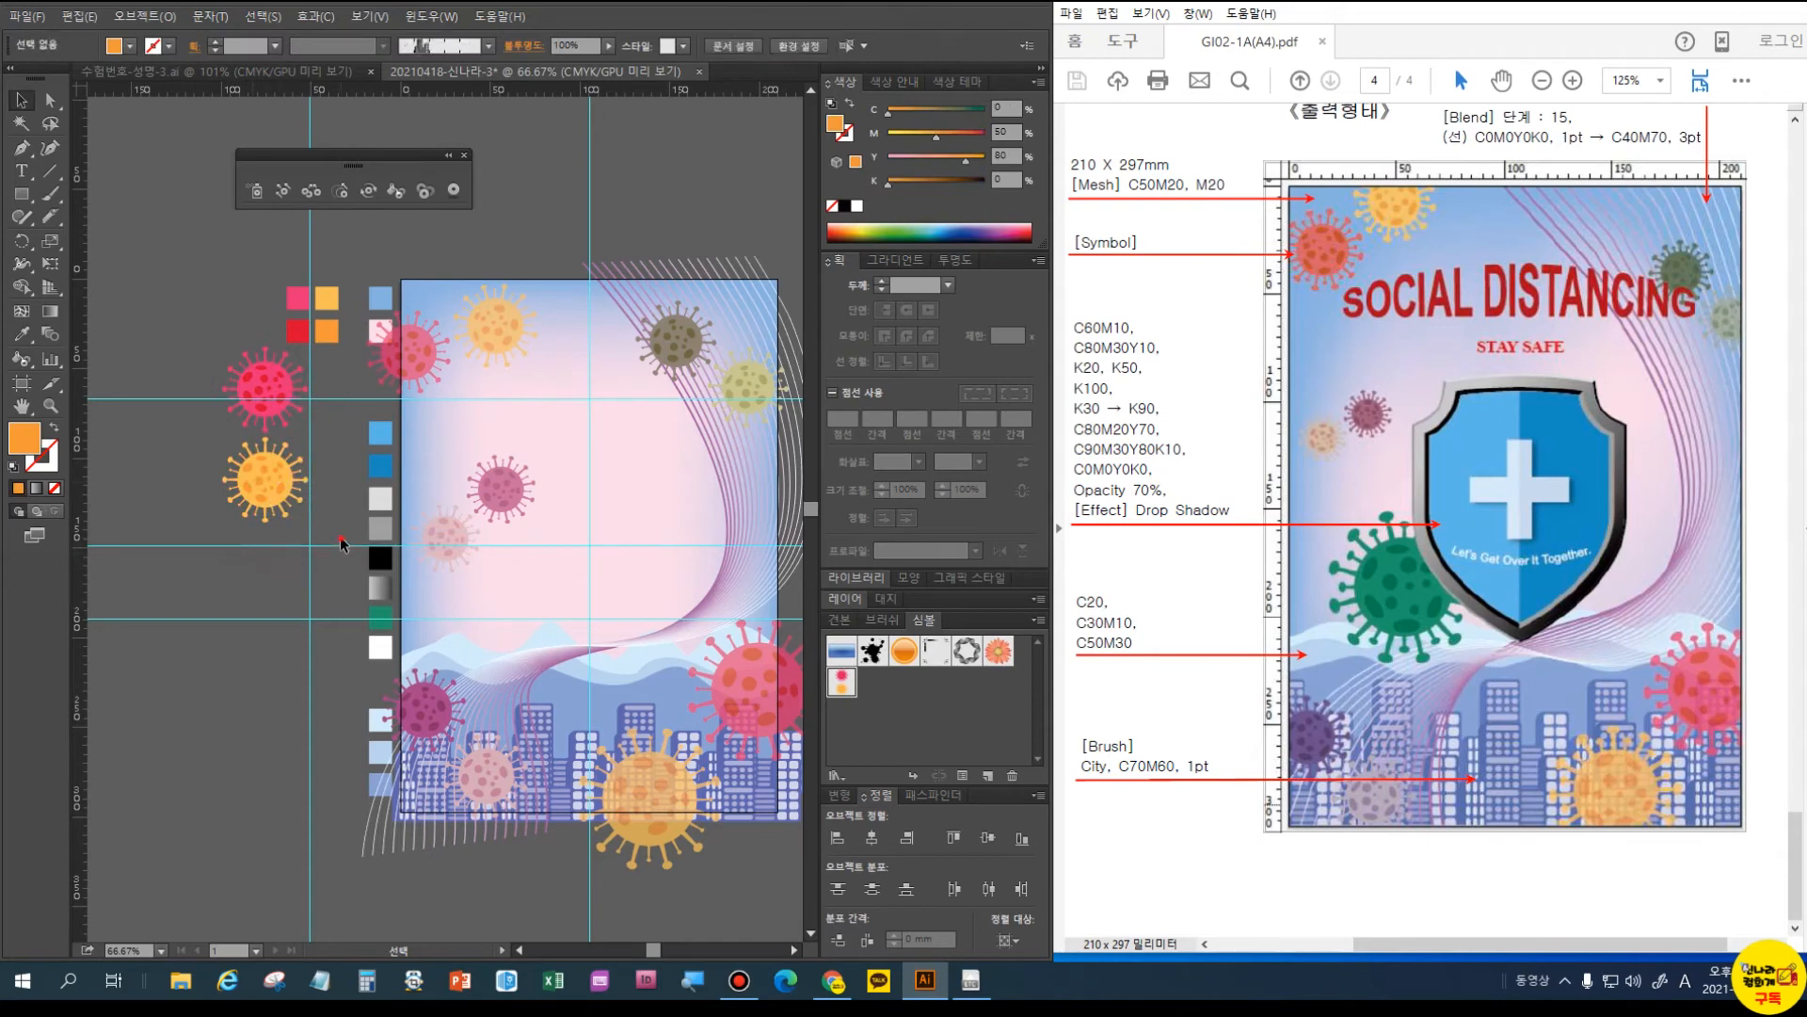
- Duplicate the loose yellow virus onto the artboard at about X 81 mm, Y 170 mm and cut the copy
left_click(242, 476)
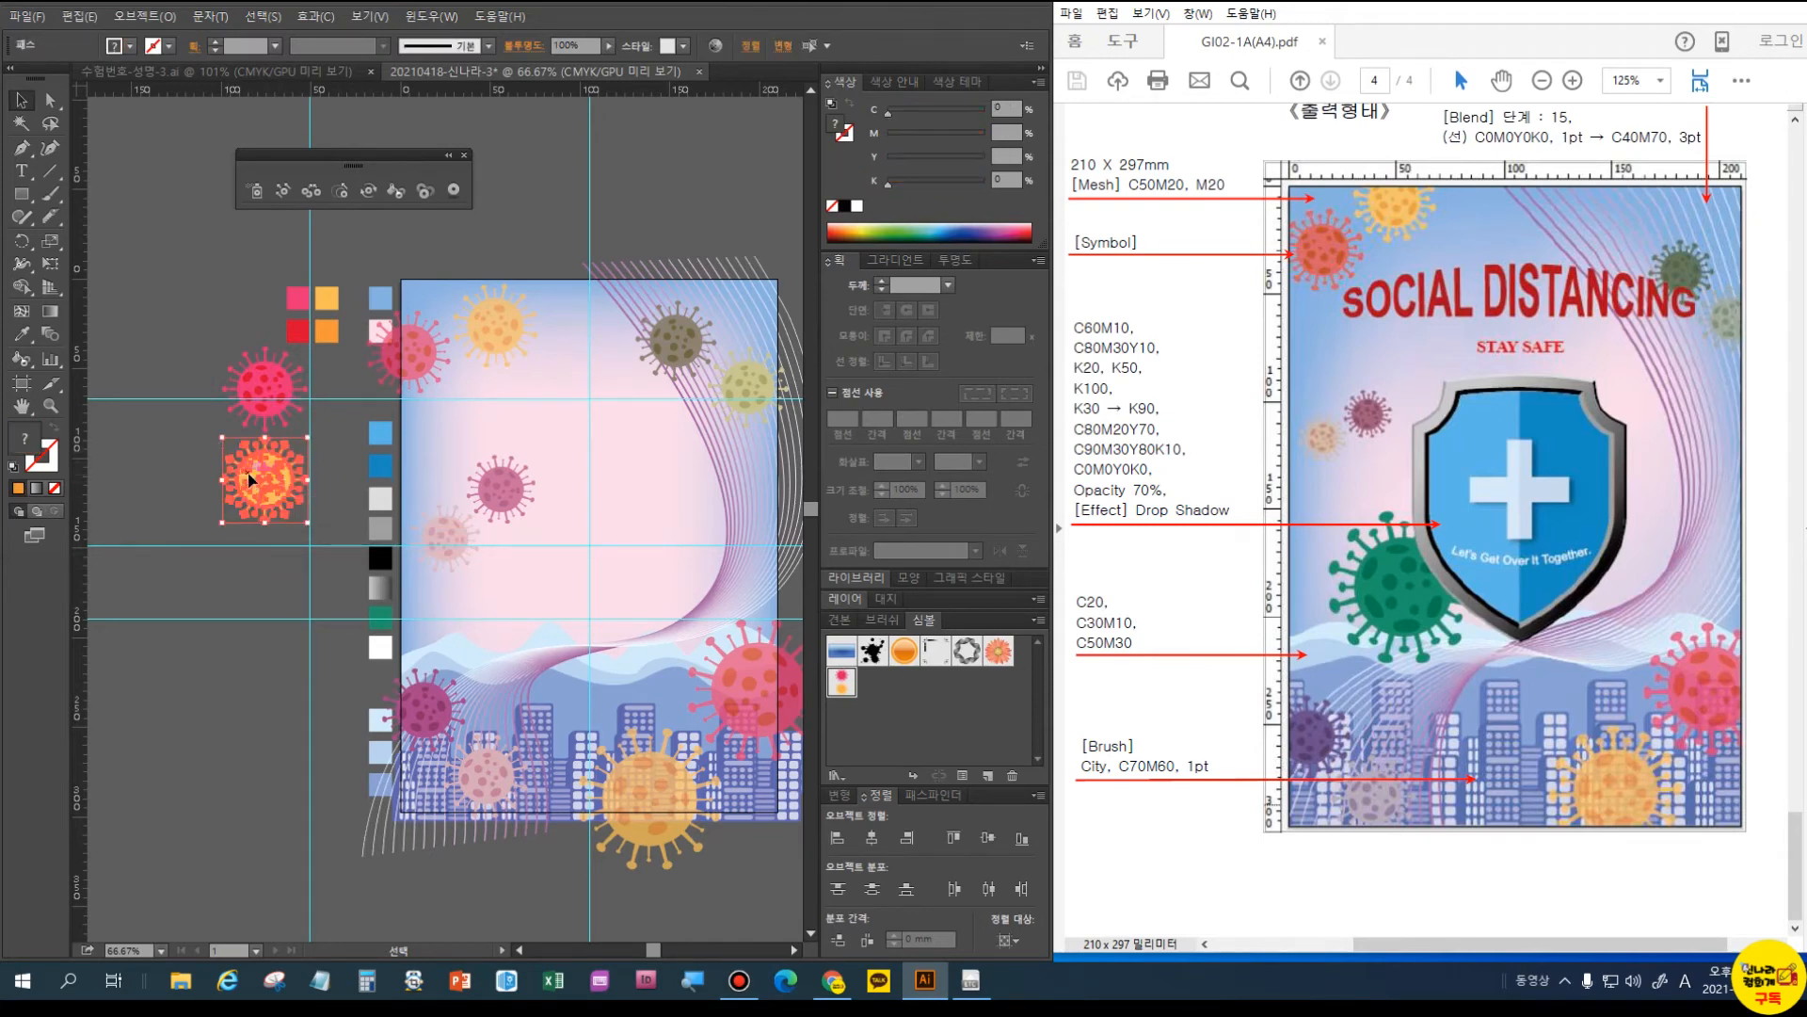
left_click_drag(256, 481, 535, 576)
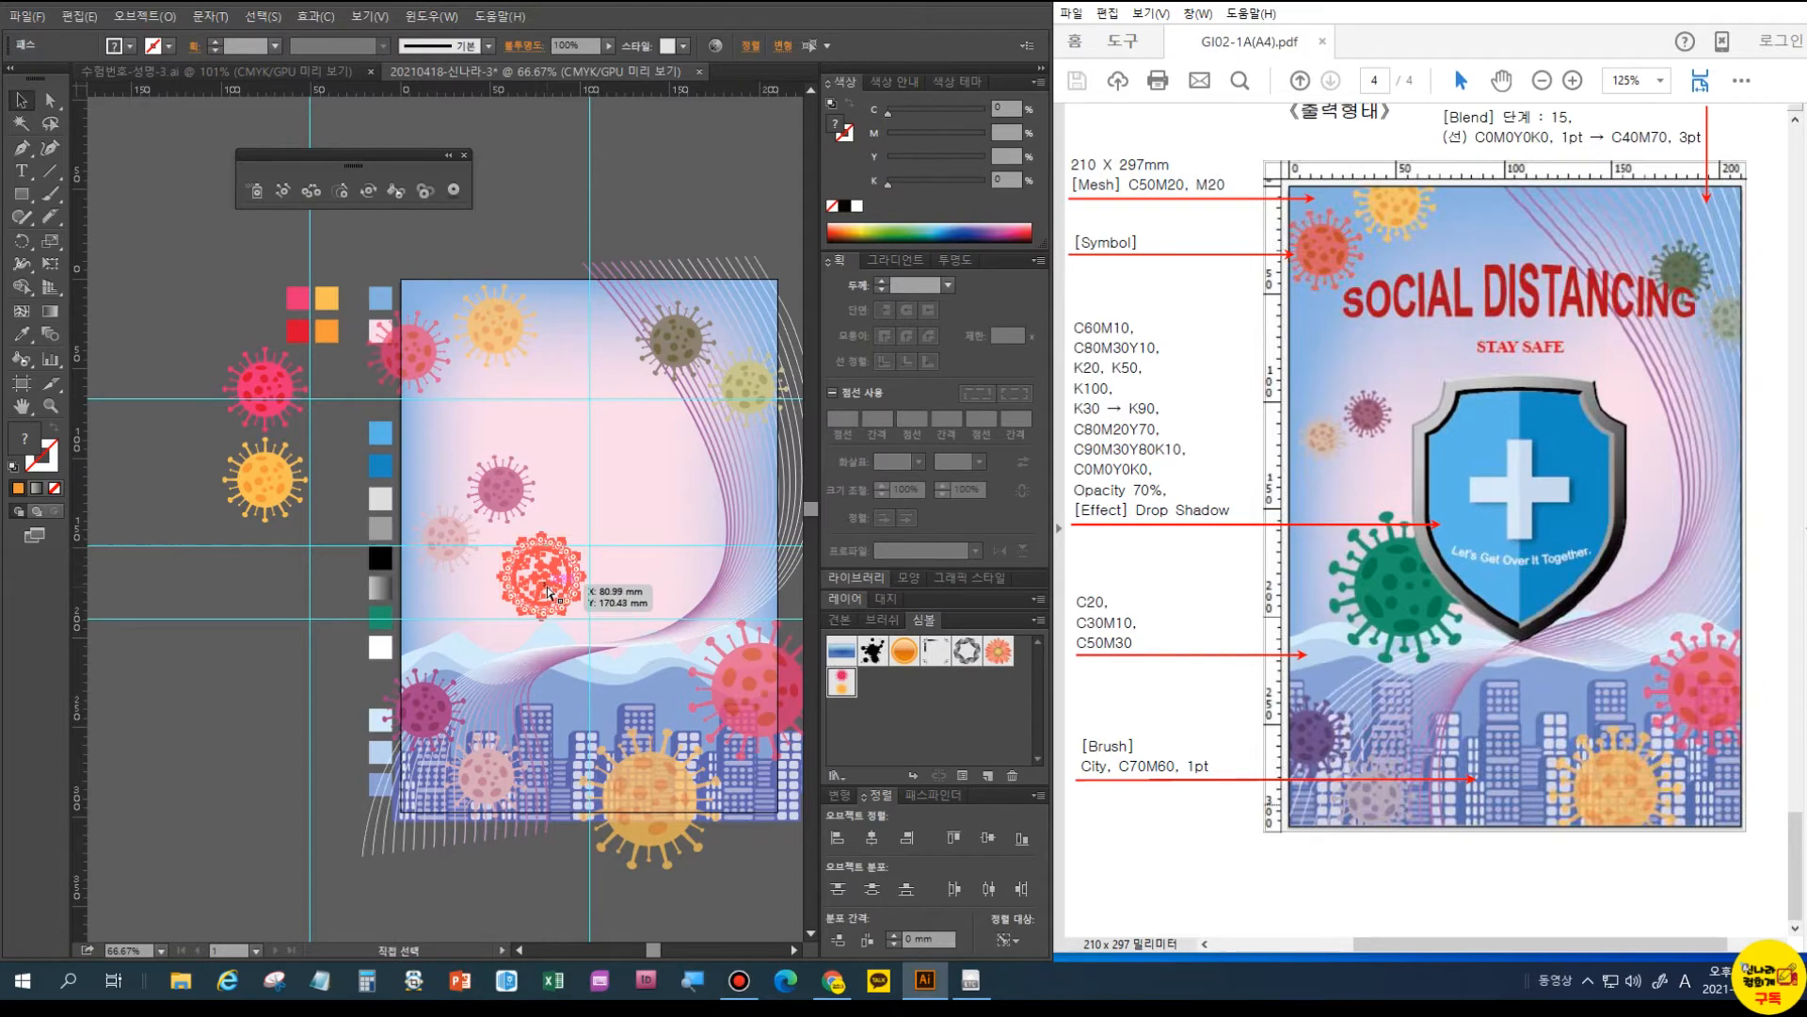
key("ctrl+x")
- Show the document's layer list with the objects of the first layer
left_click(428, 19)
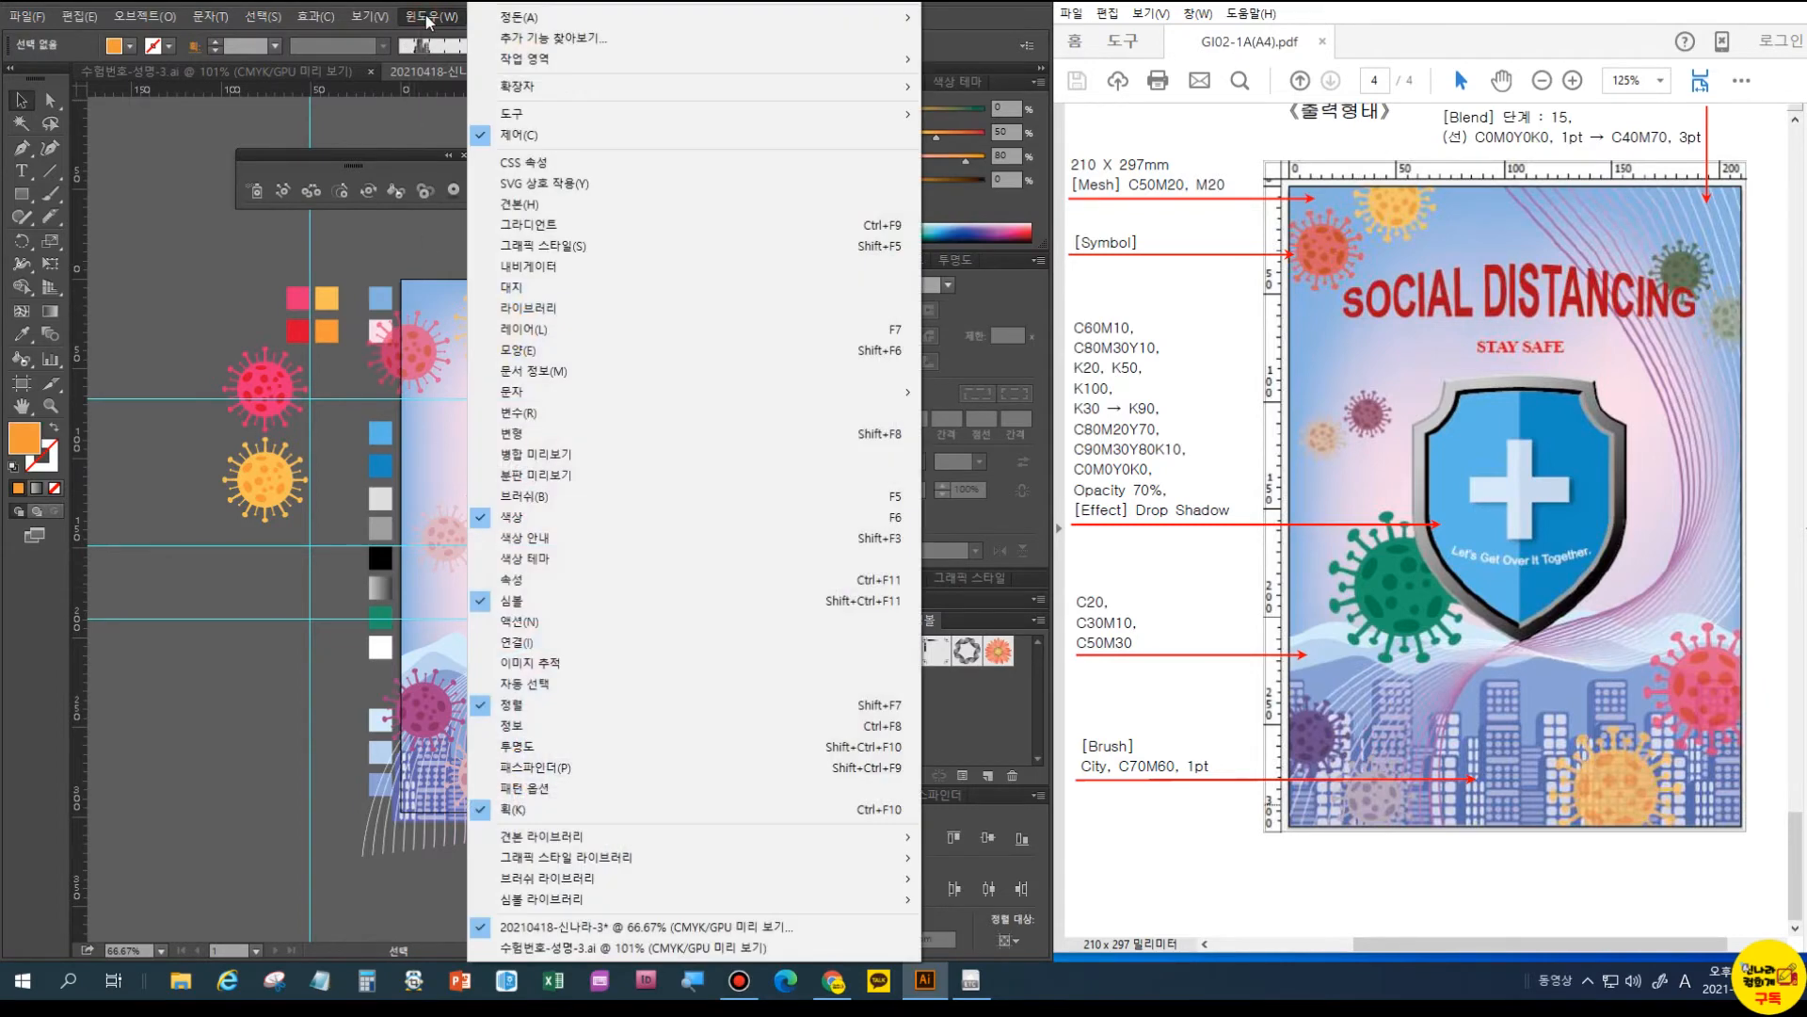
left_click(525, 328)
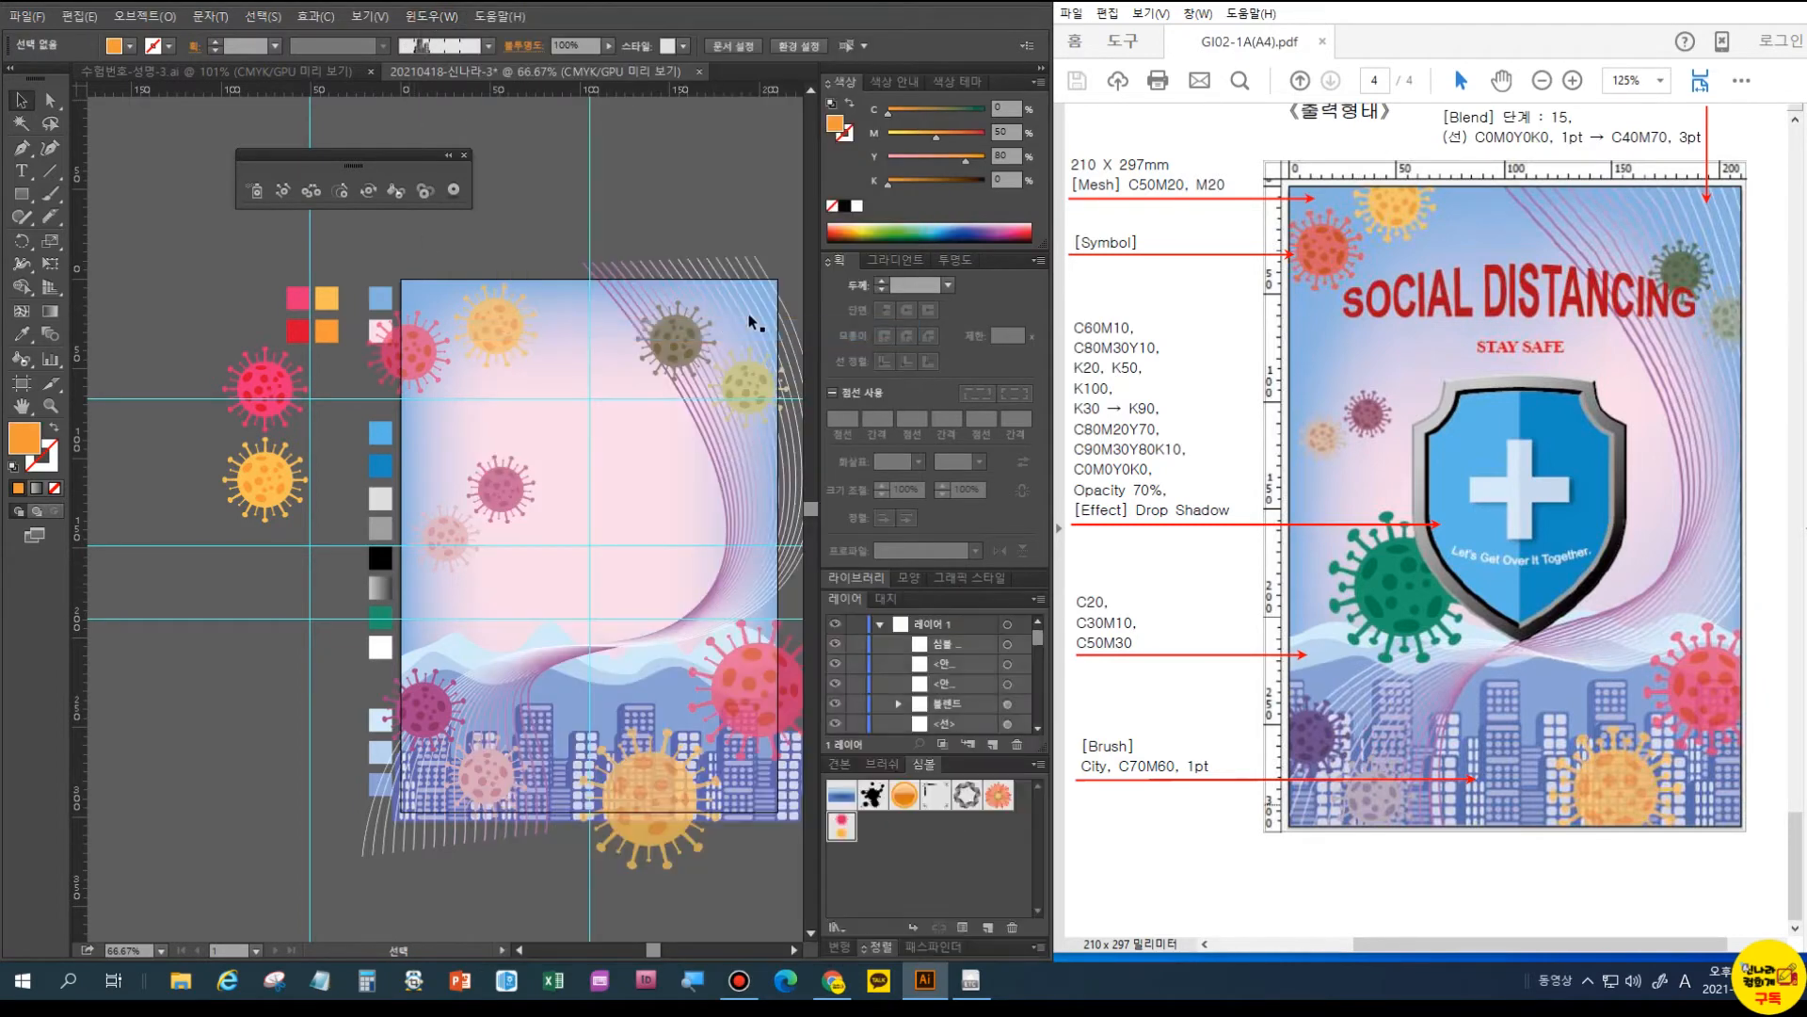
- Create a new layer above the first one and paste the cut yellow virus into it at about X 81 mm, Y 170 mm
left_click(991, 744)
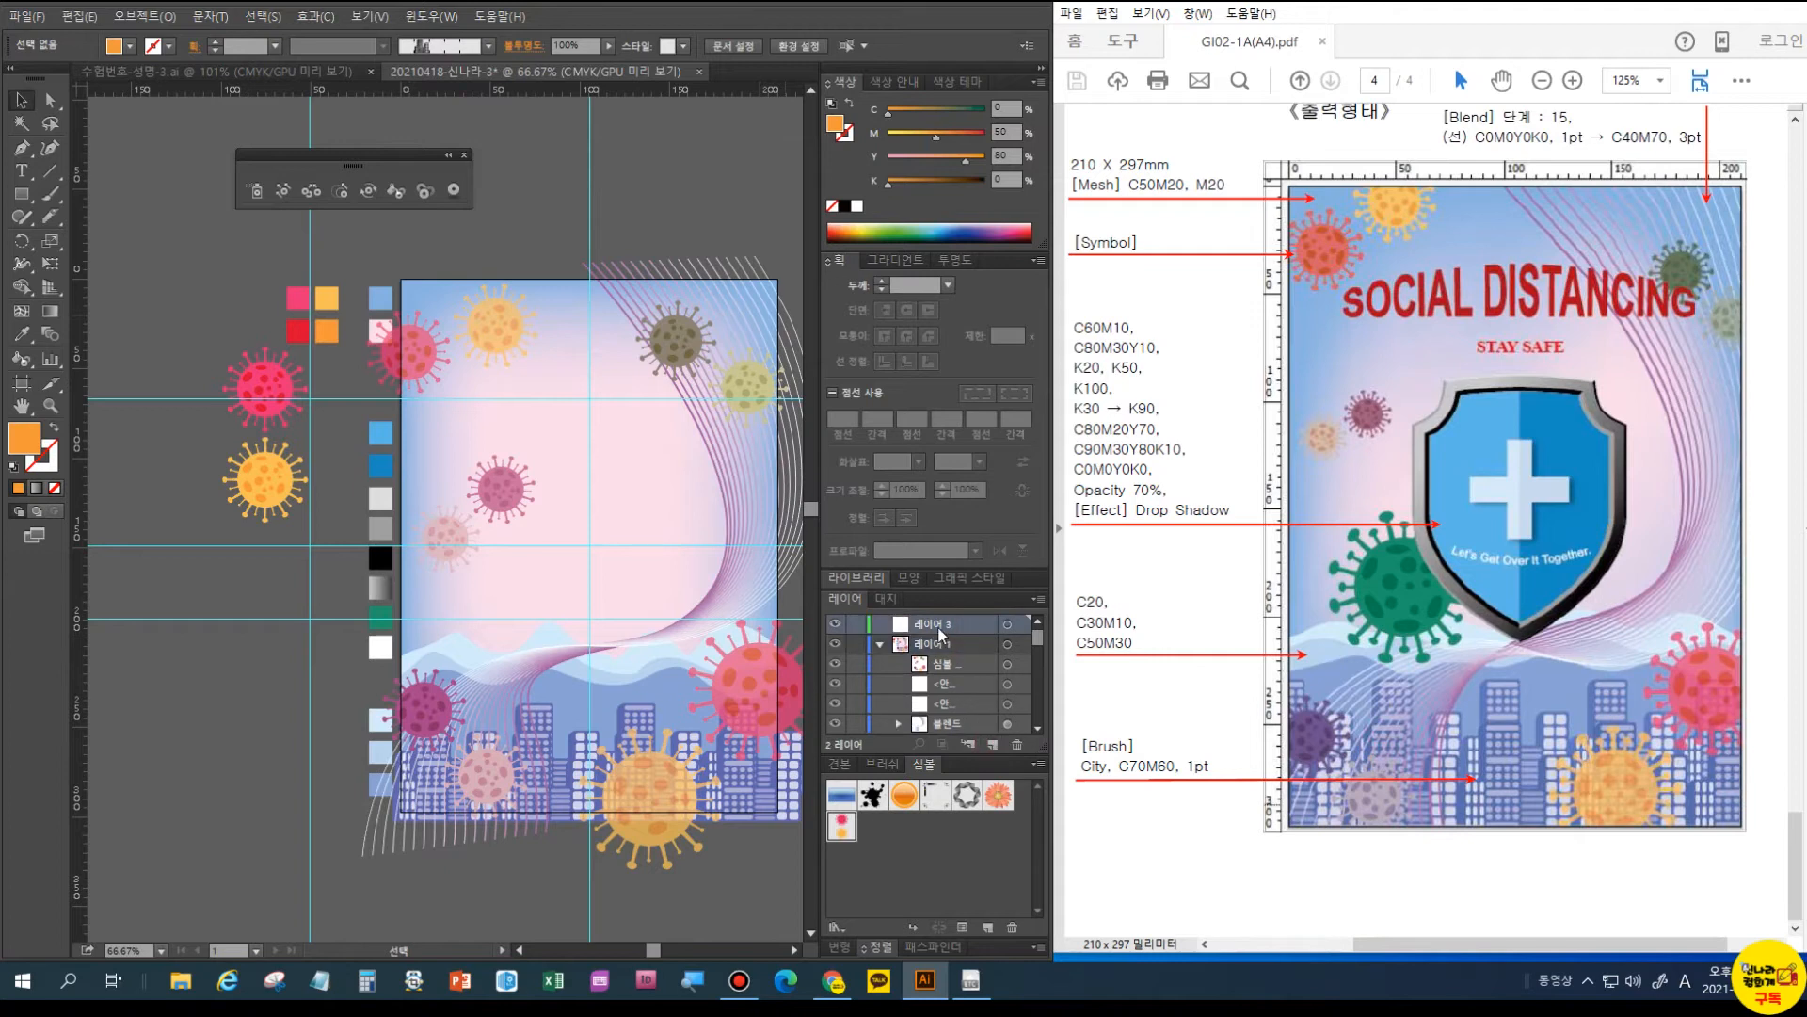
key("ctrl+v")
left_click_drag(463, 518, 521, 588)
left_click(317, 603)
- Recolour the pasted virus's yellow body and spikes with the C80 M20 Y70 green of the swatch beside the artboard and deselect it
left_click(557, 559)
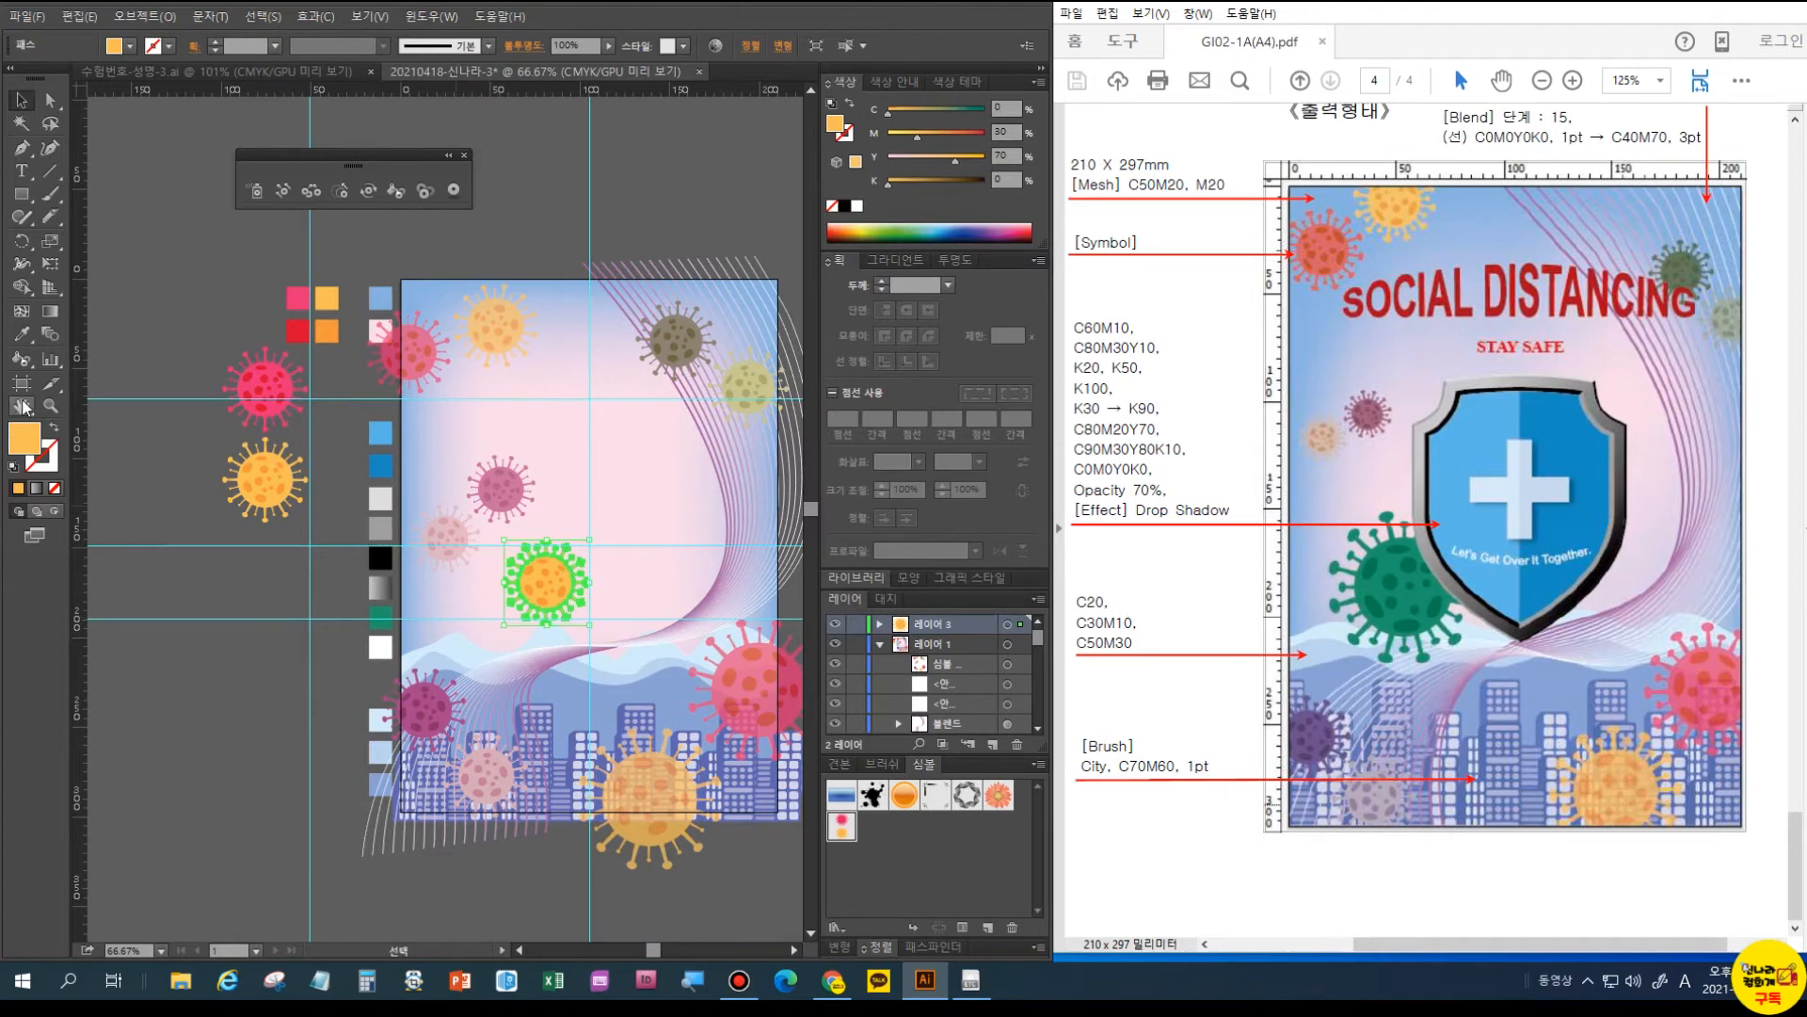
key("ctrl+minus")
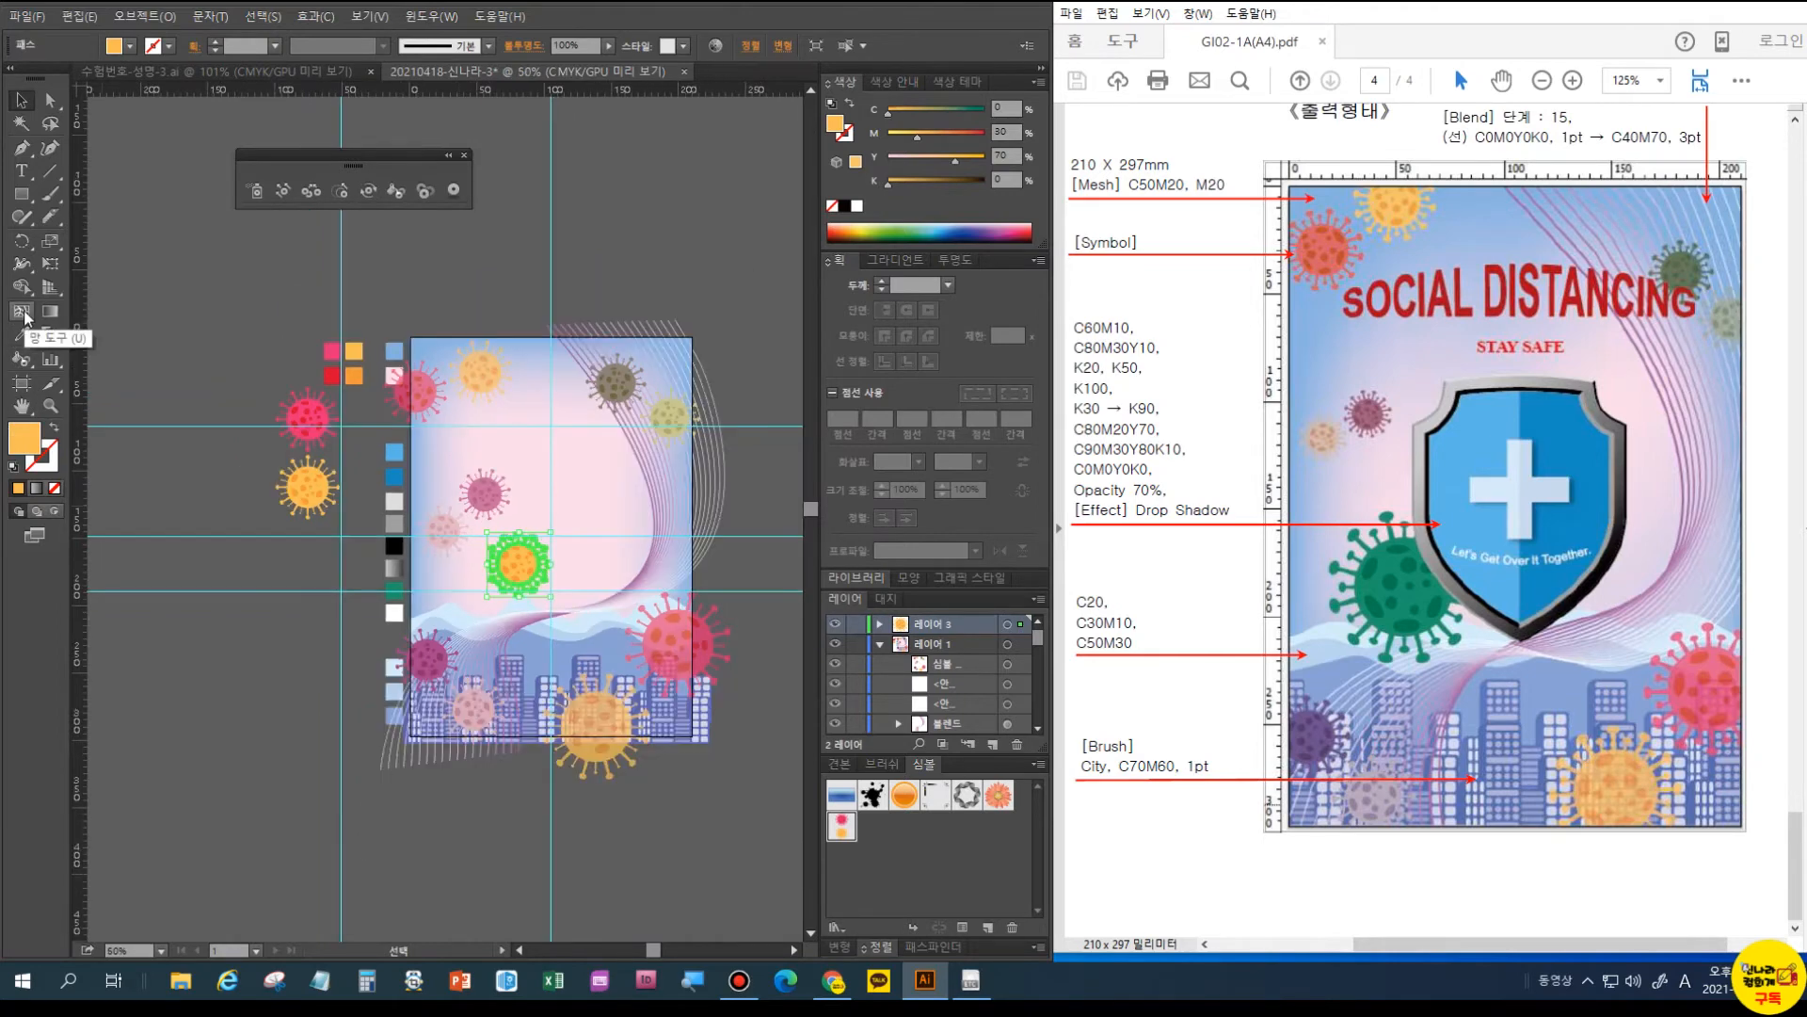
left_click(21, 334)
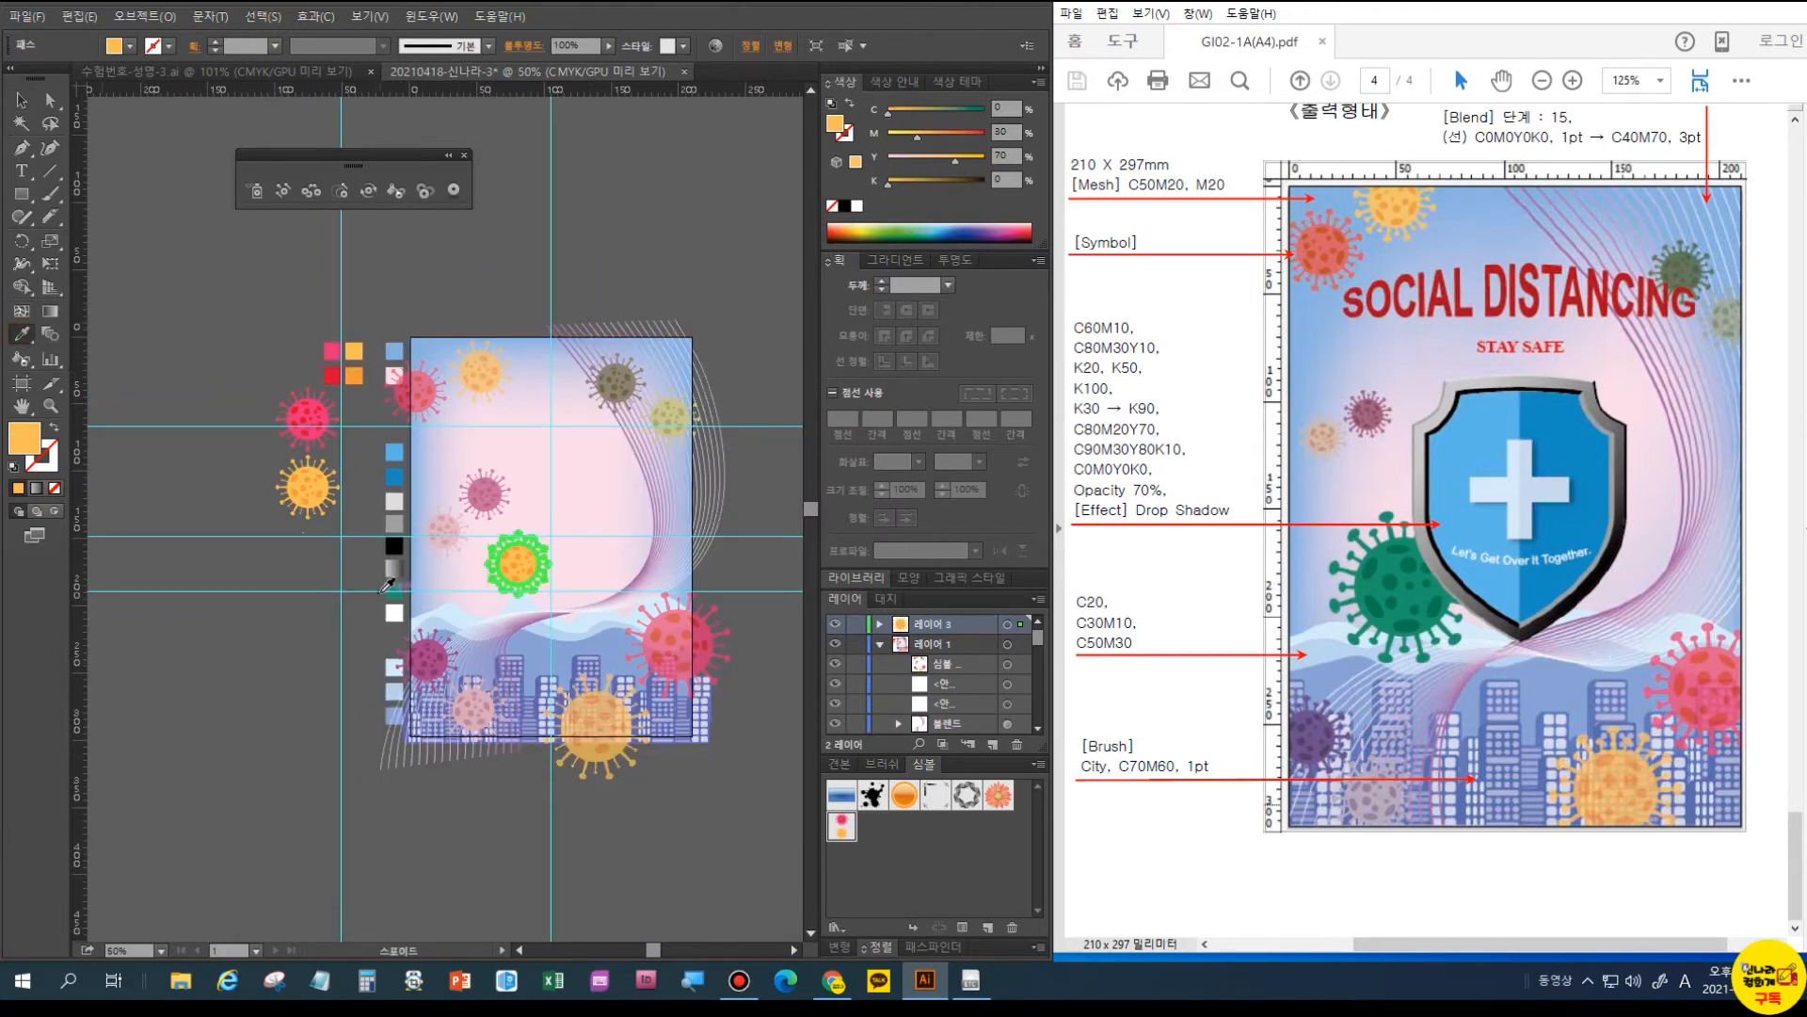
left_click(393, 589)
key("ctrl+plus")
key("ctrl+plus")
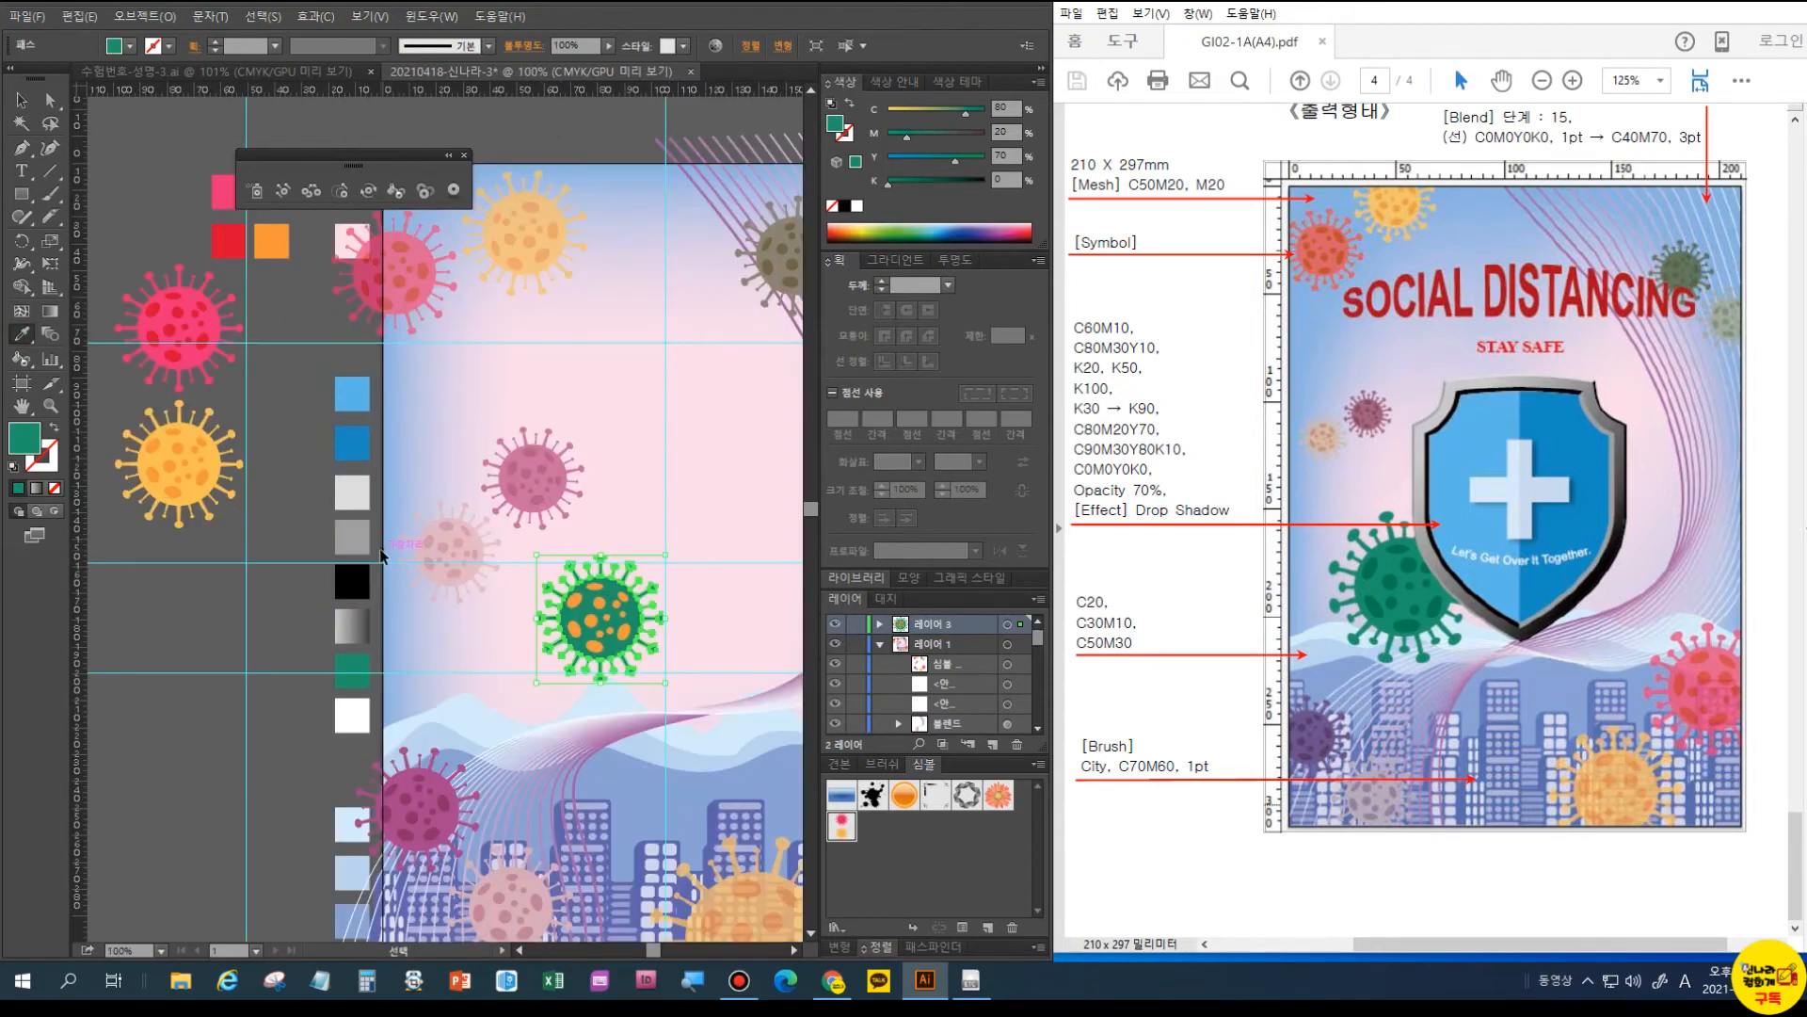
left_click_drag(704, 632, 601, 549)
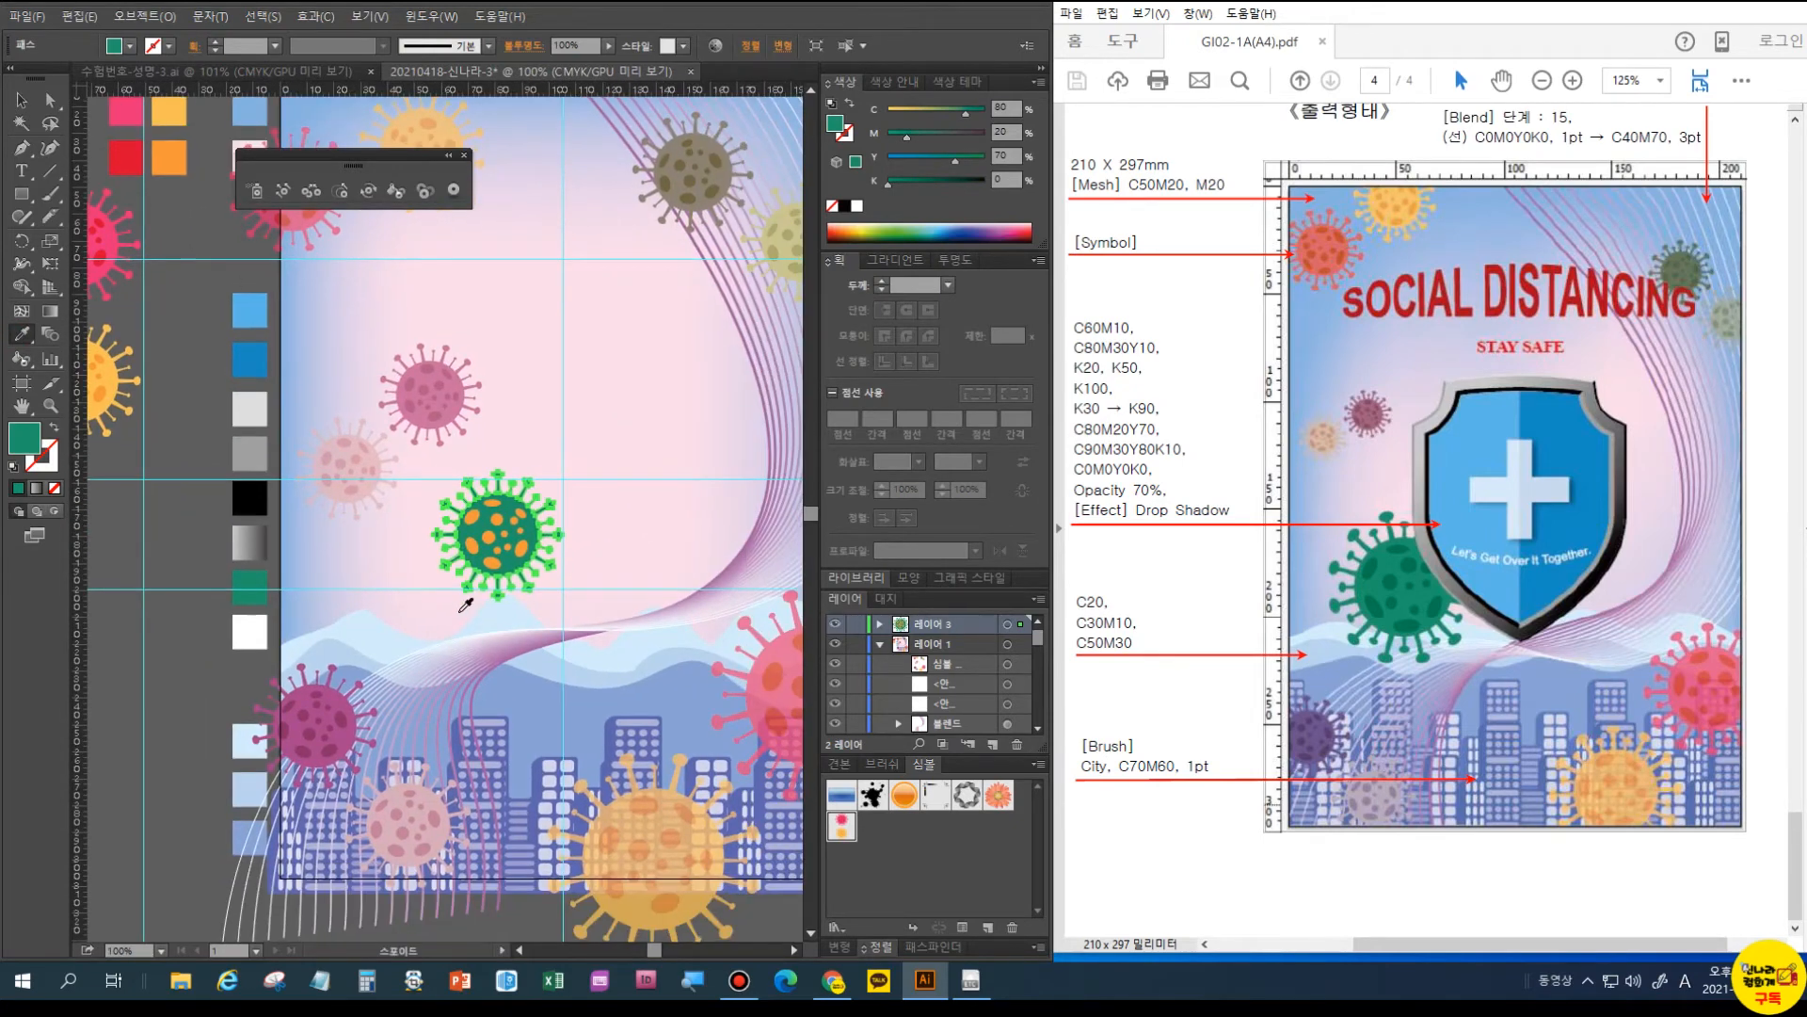
key("ctrl+shift+a")
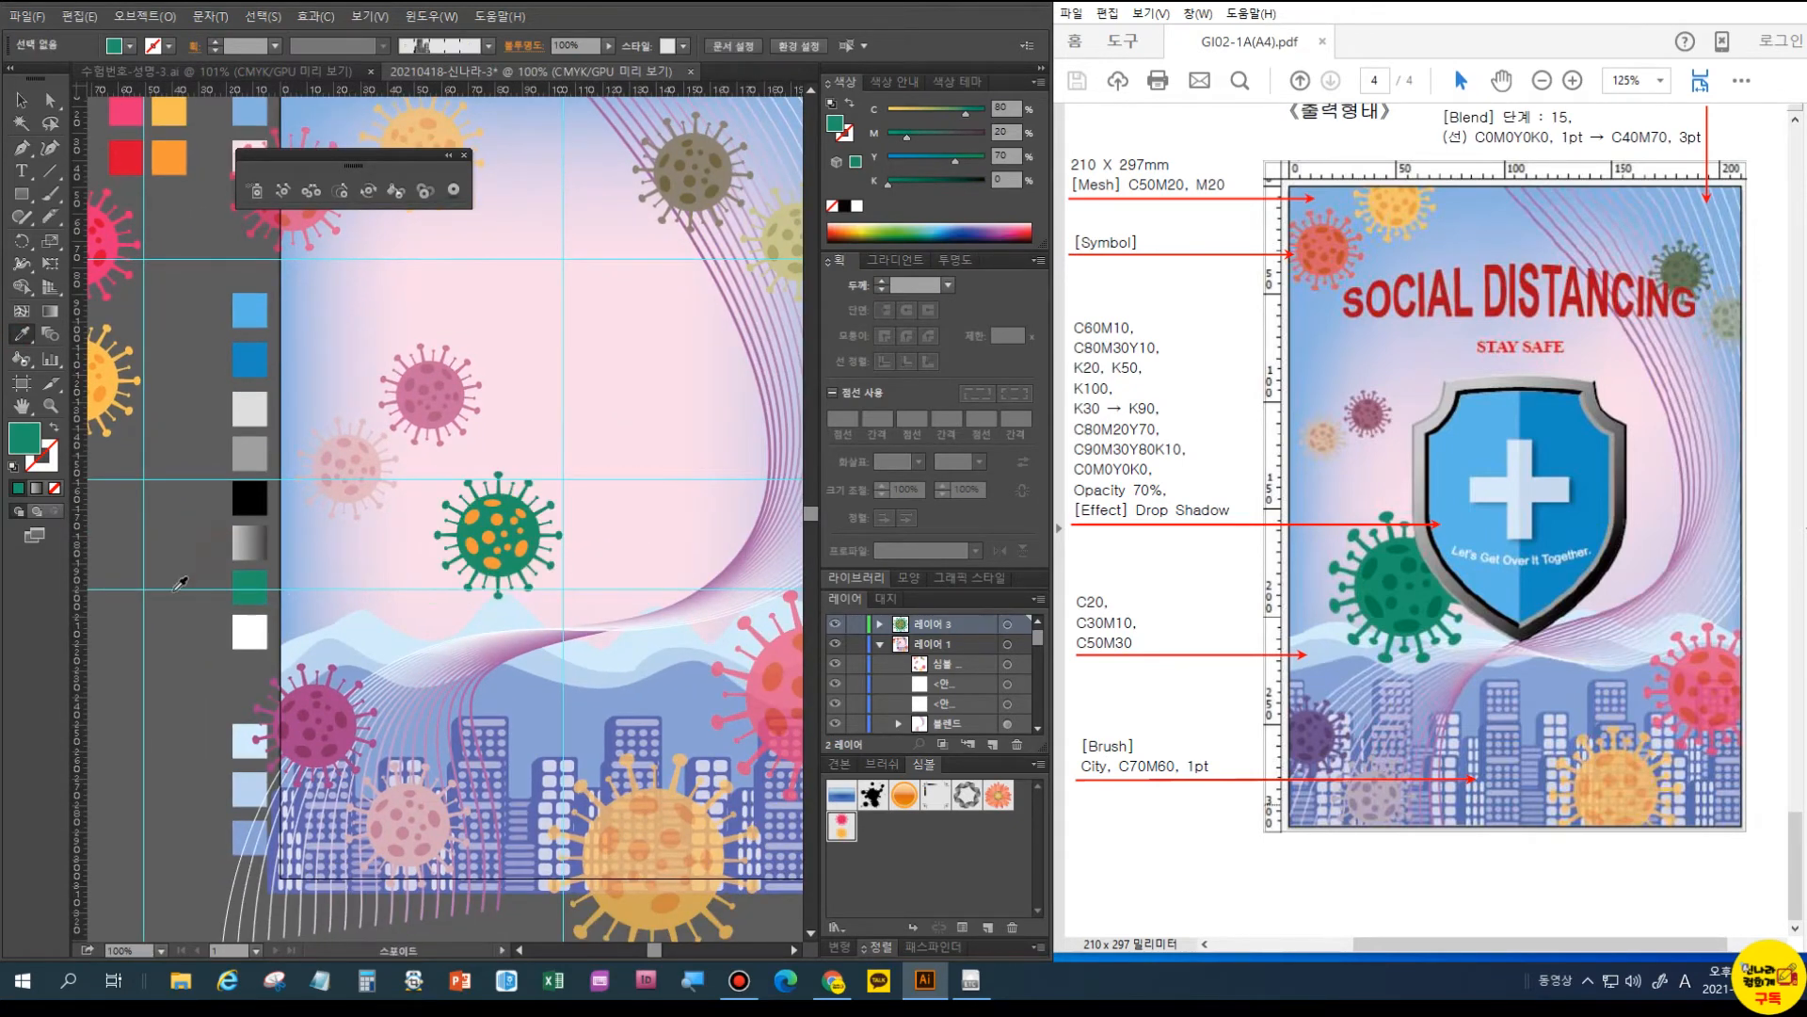
- Round the corners of the green swatch beside the artboard to about 6.4 mm and place a copy to its left
left_click(20, 99)
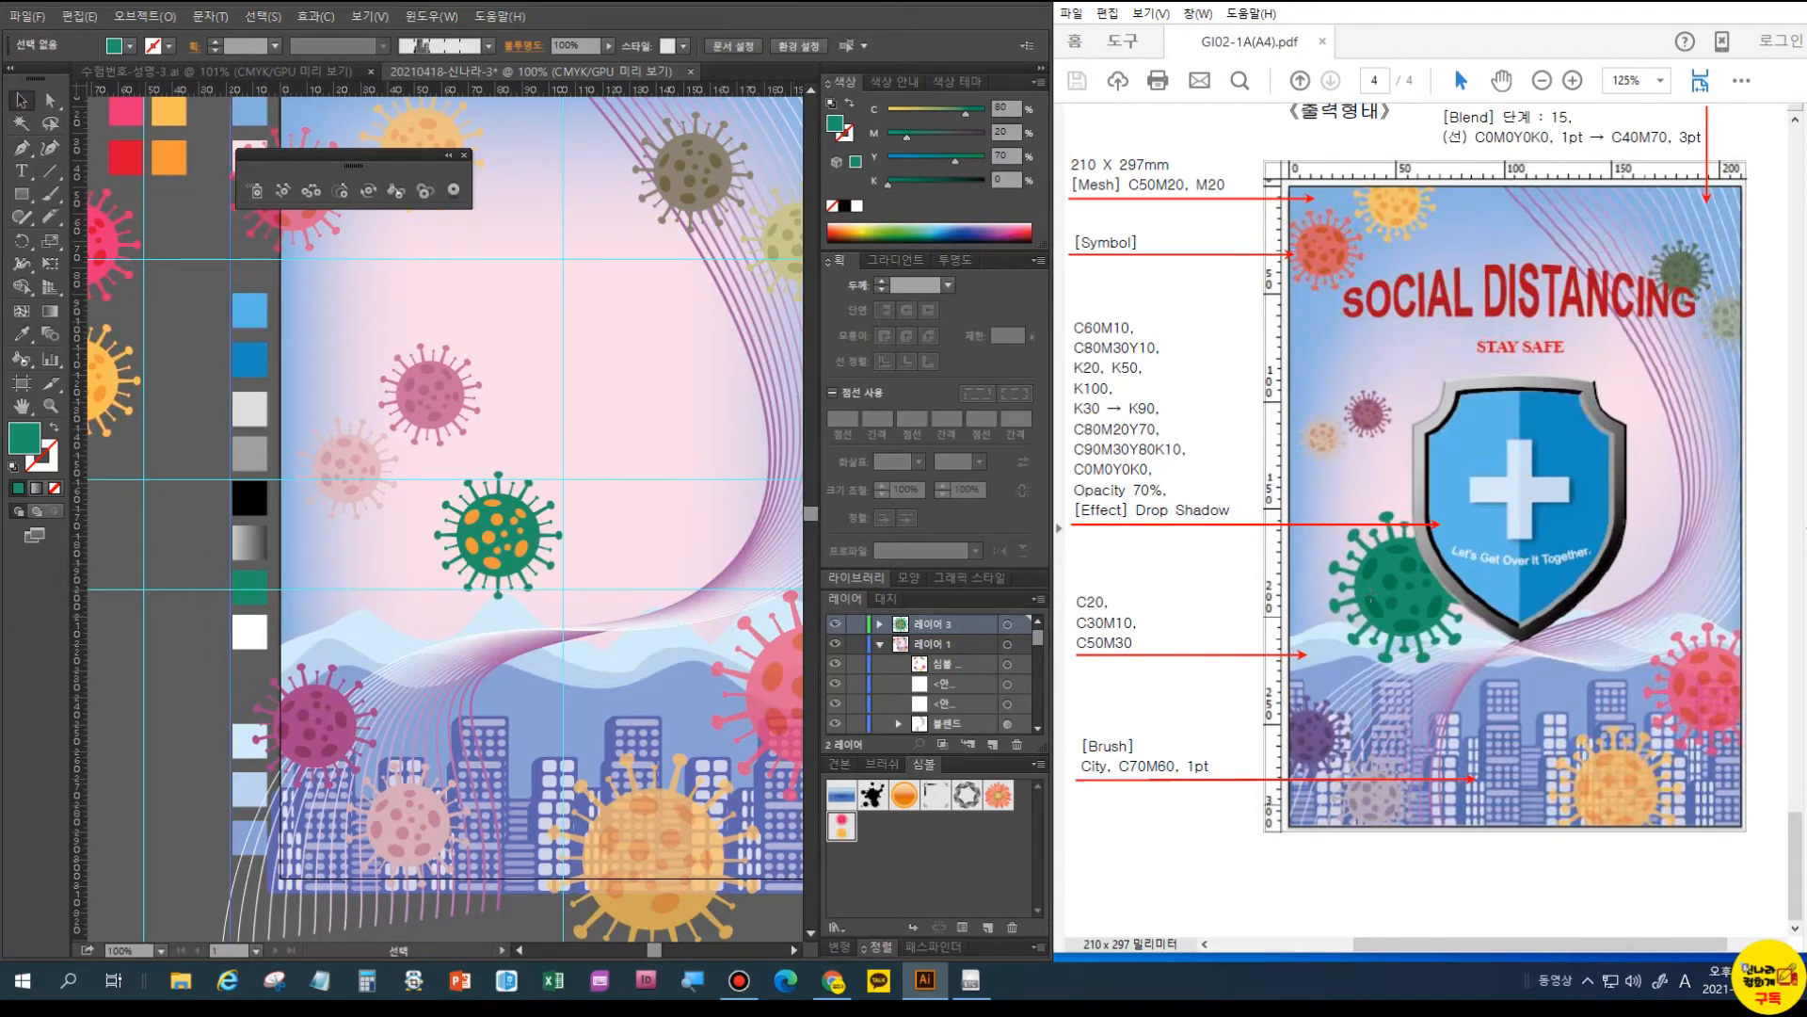
left_click(257, 594)
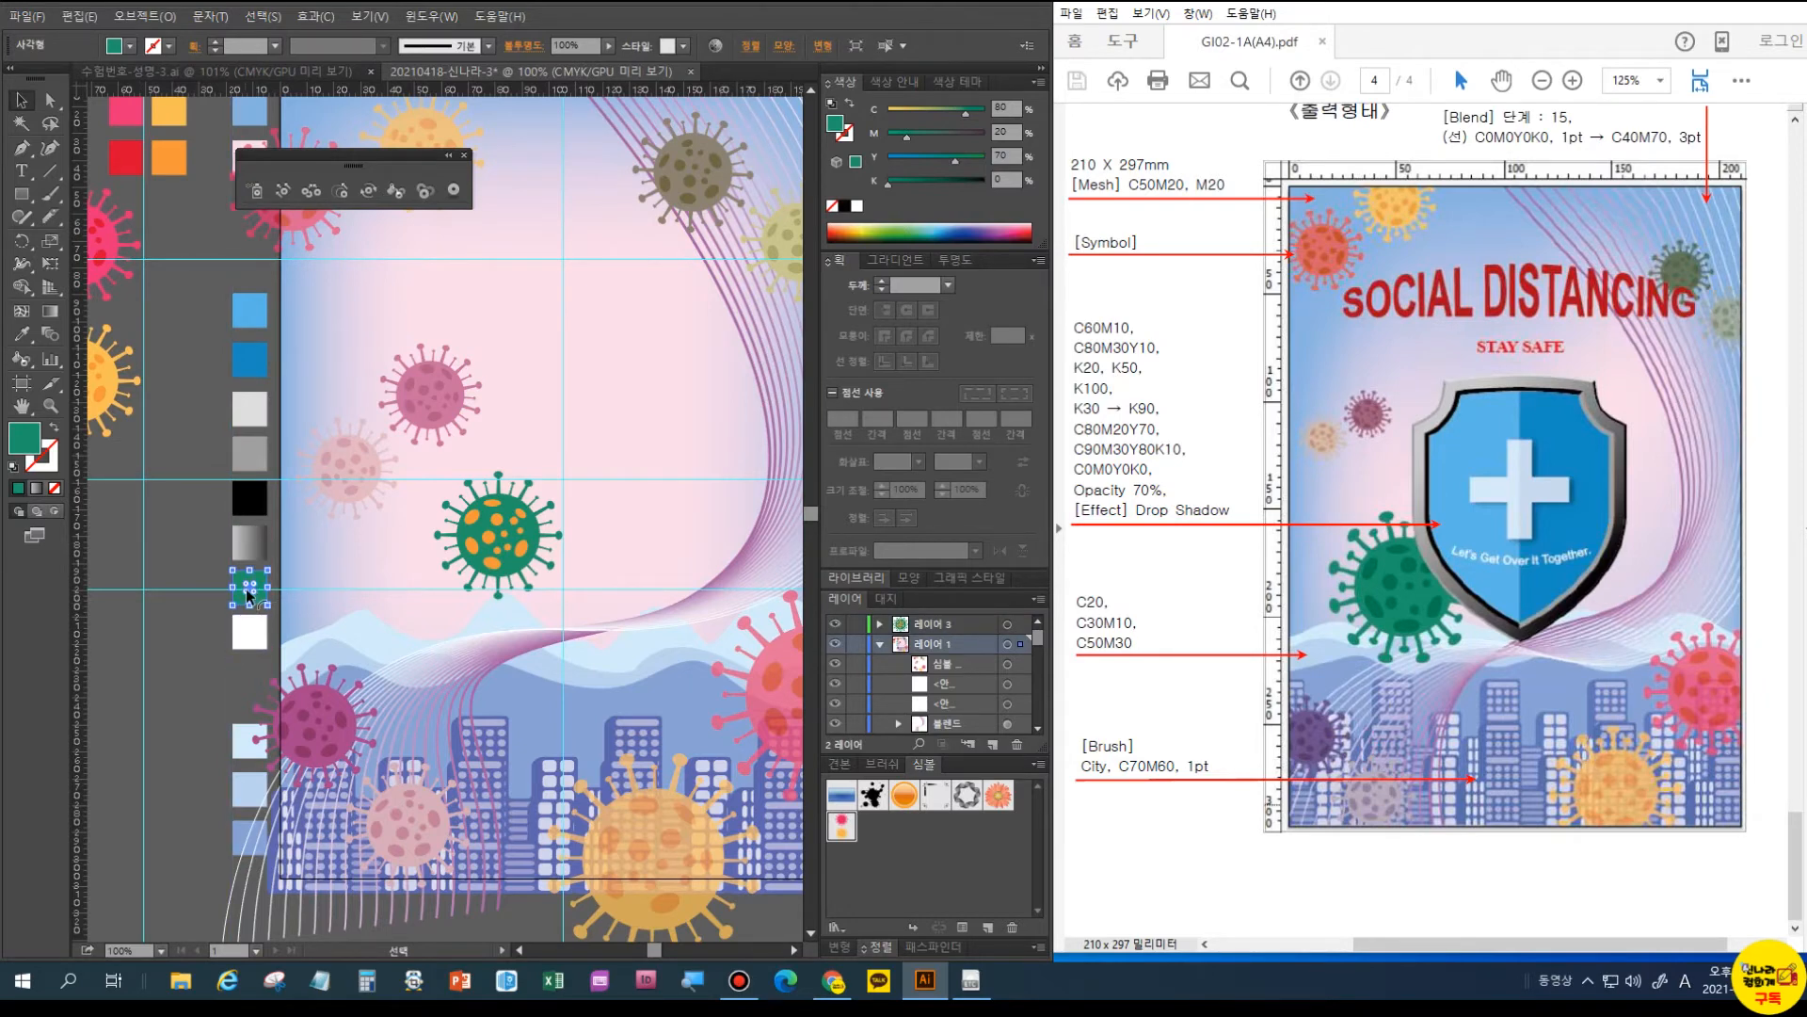
left_click_drag(261, 602, 210, 604)
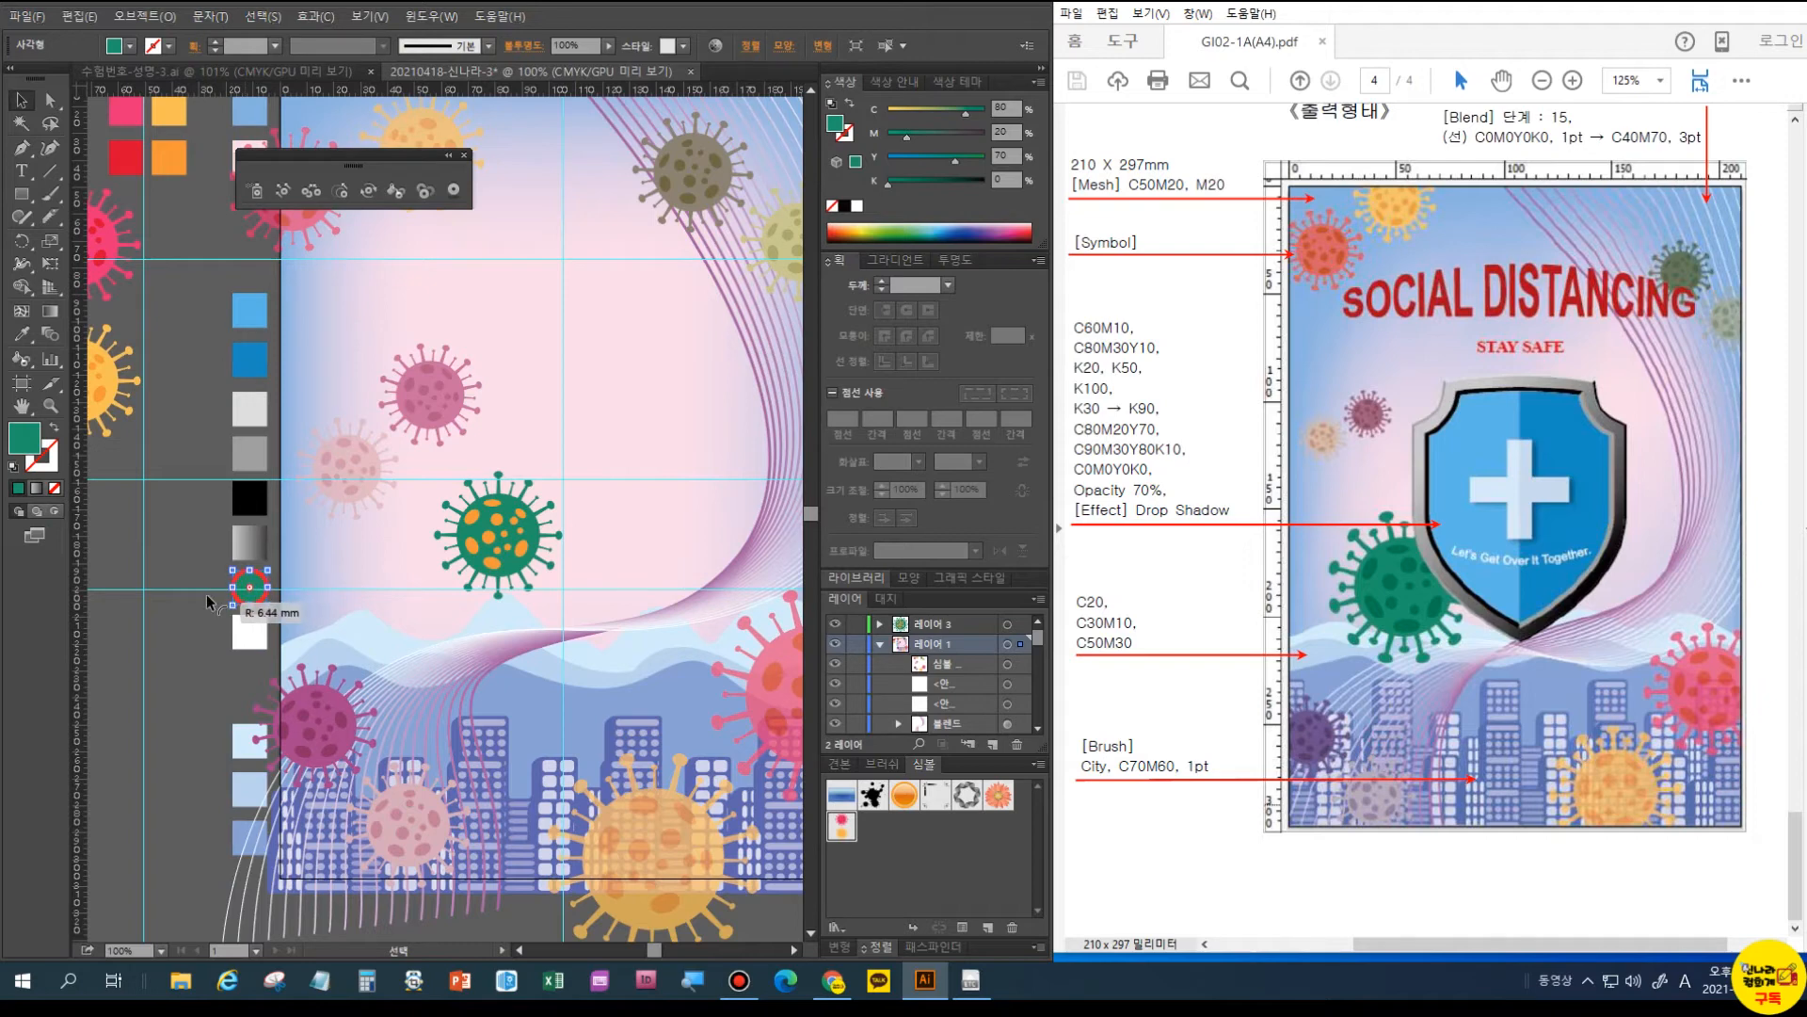
key("ctrl+equal")
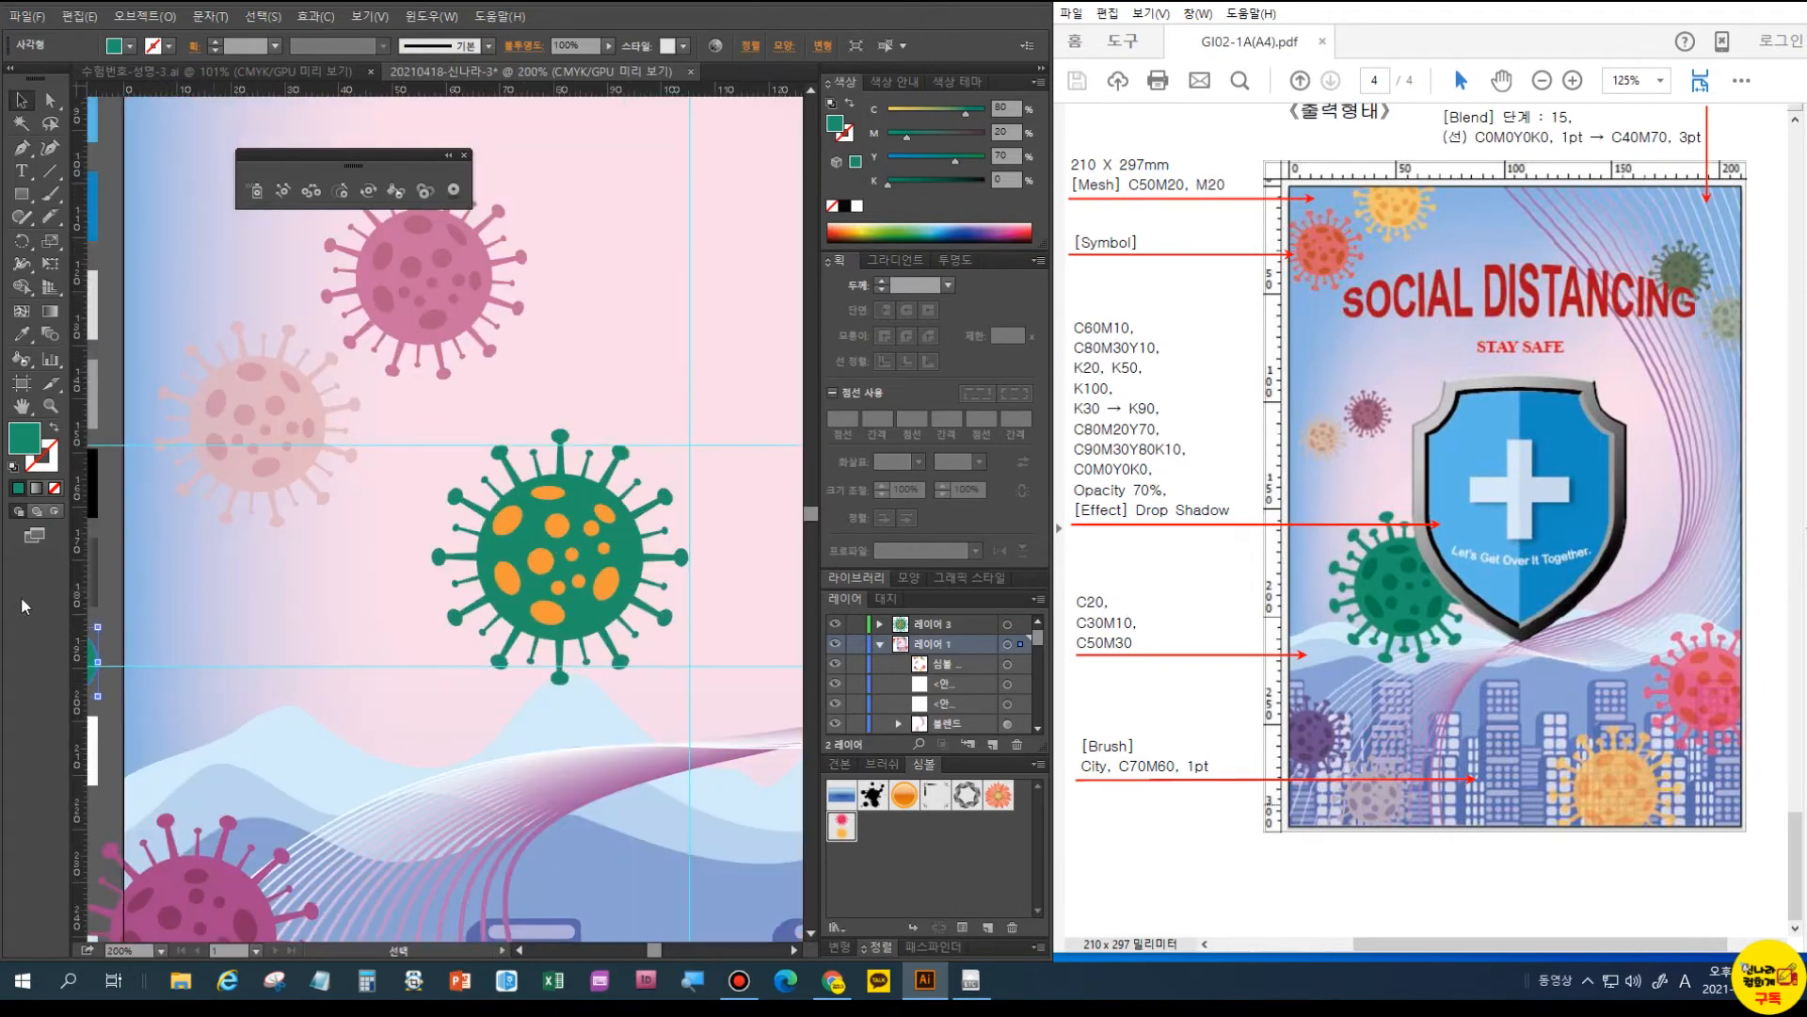
key("ctrl+equal")
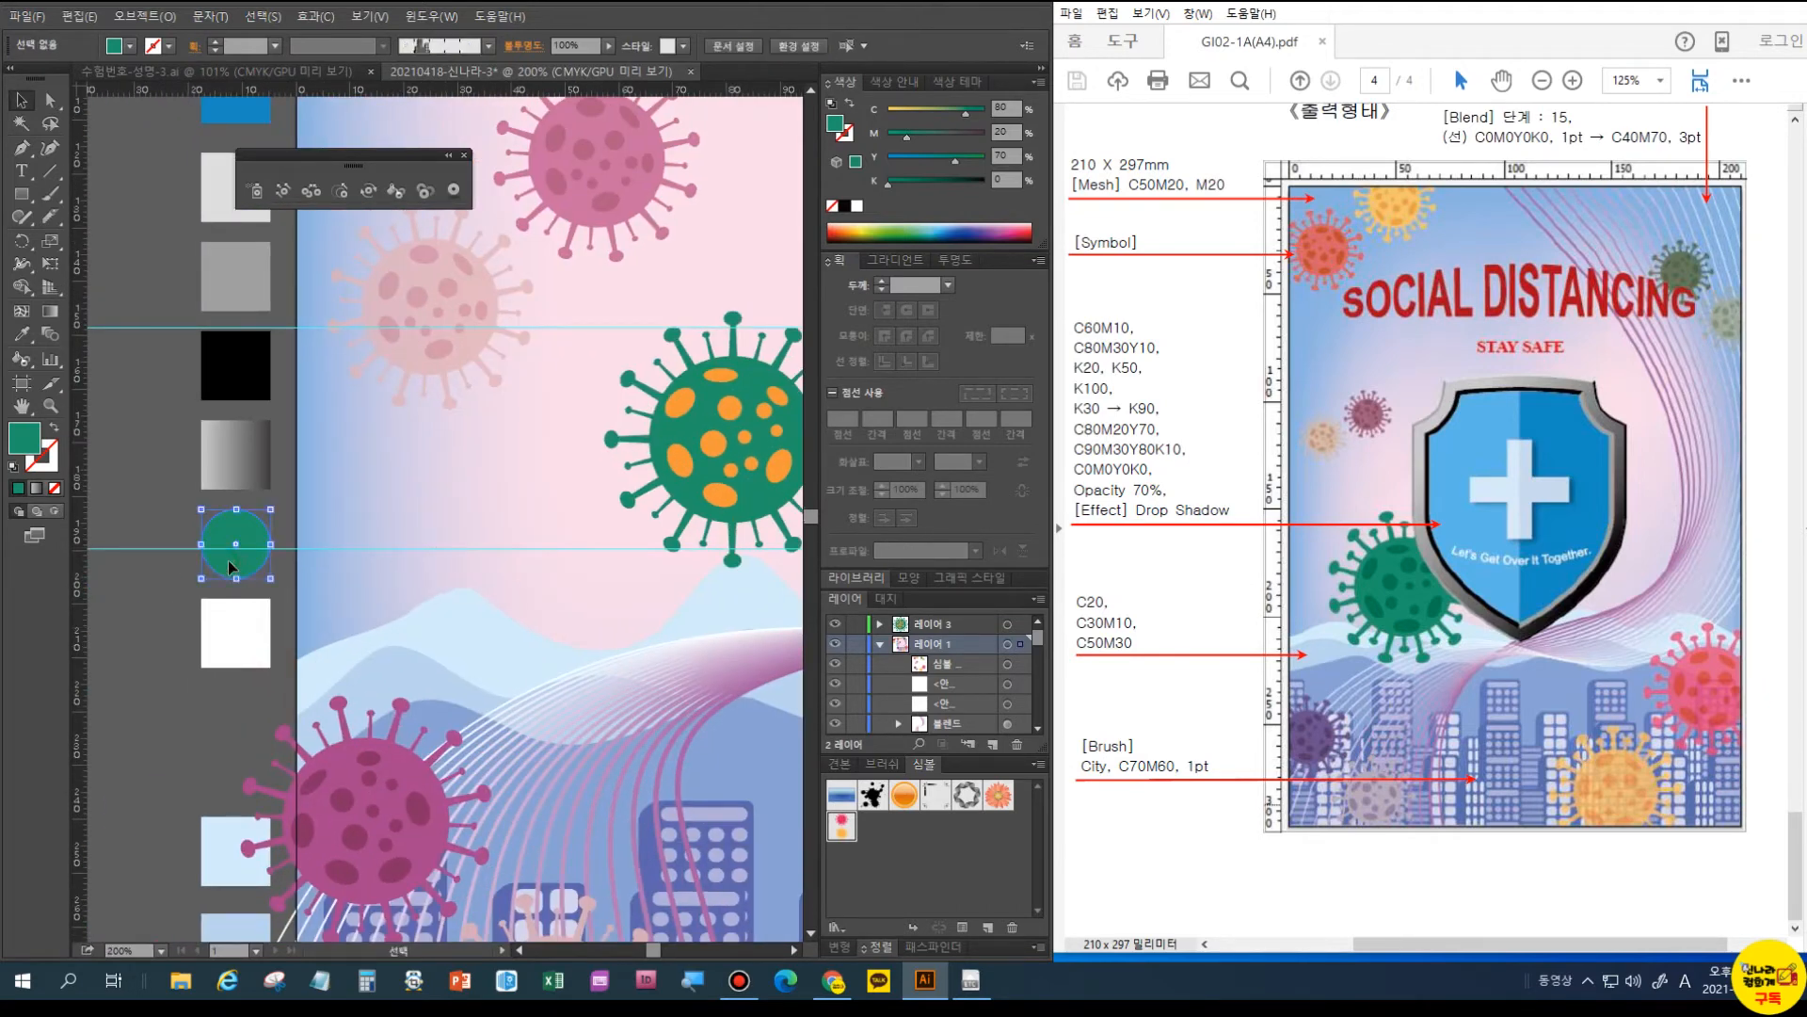
left_click_drag(233, 571, 143, 574)
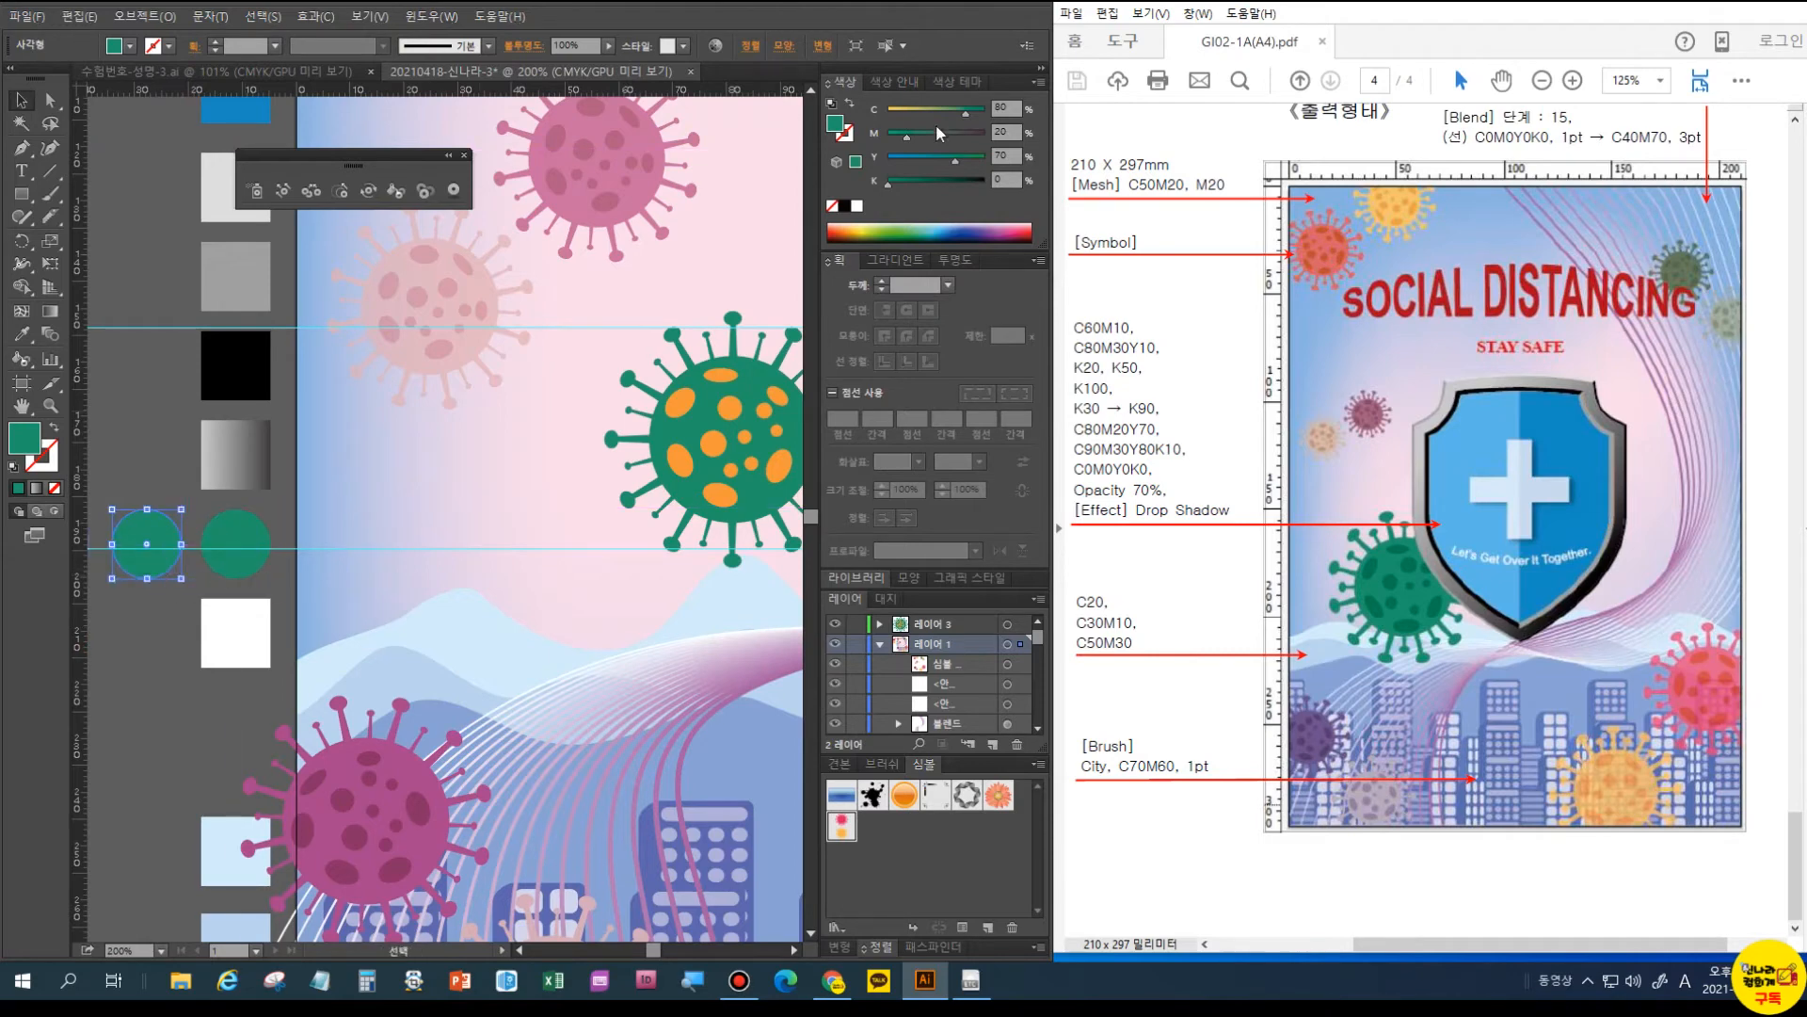
- Set the copied swatch's fill to C90 M30 Y80 K10
left_click(999, 110)
type("90")
key("Tab")
type("30")
key("Tab")
type("80")
key("Tab")
type("10")
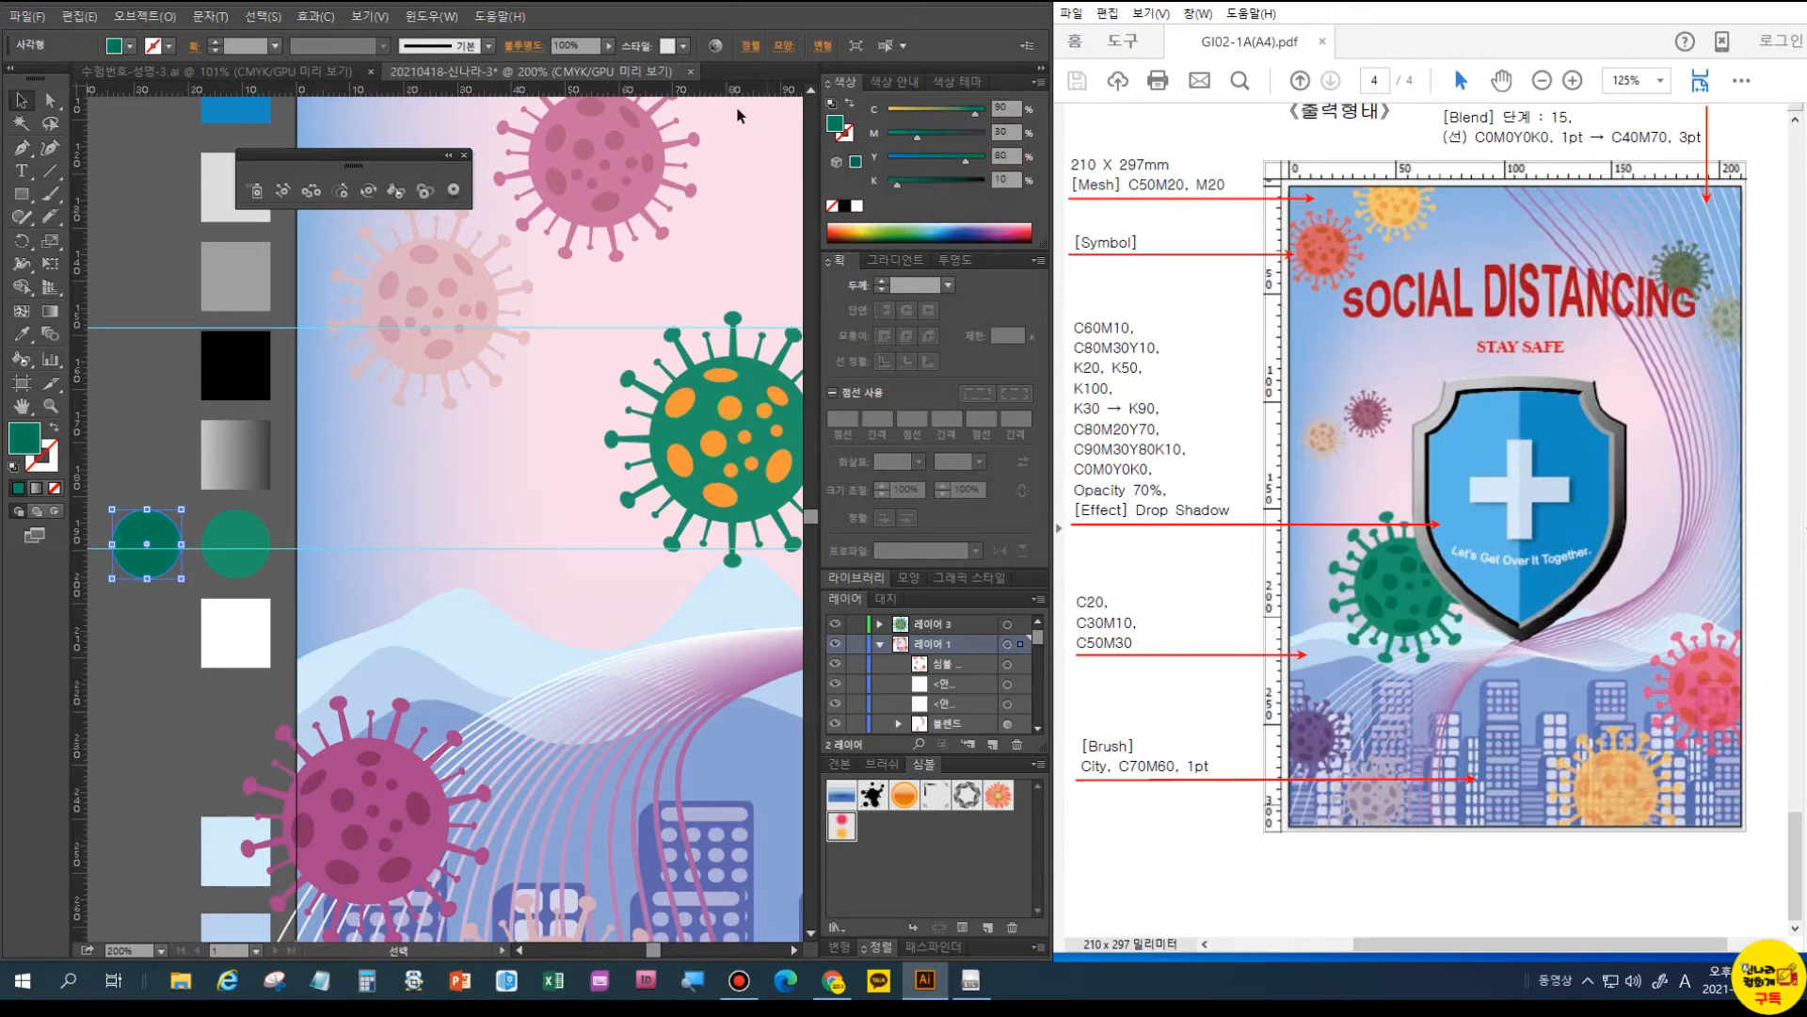
- Recolour all the orange spots on the green virus with the dark green of the copied swatch, then deselect them
left_click(679, 404)
left_click(721, 376, "shift")
left_click(733, 410, "shift")
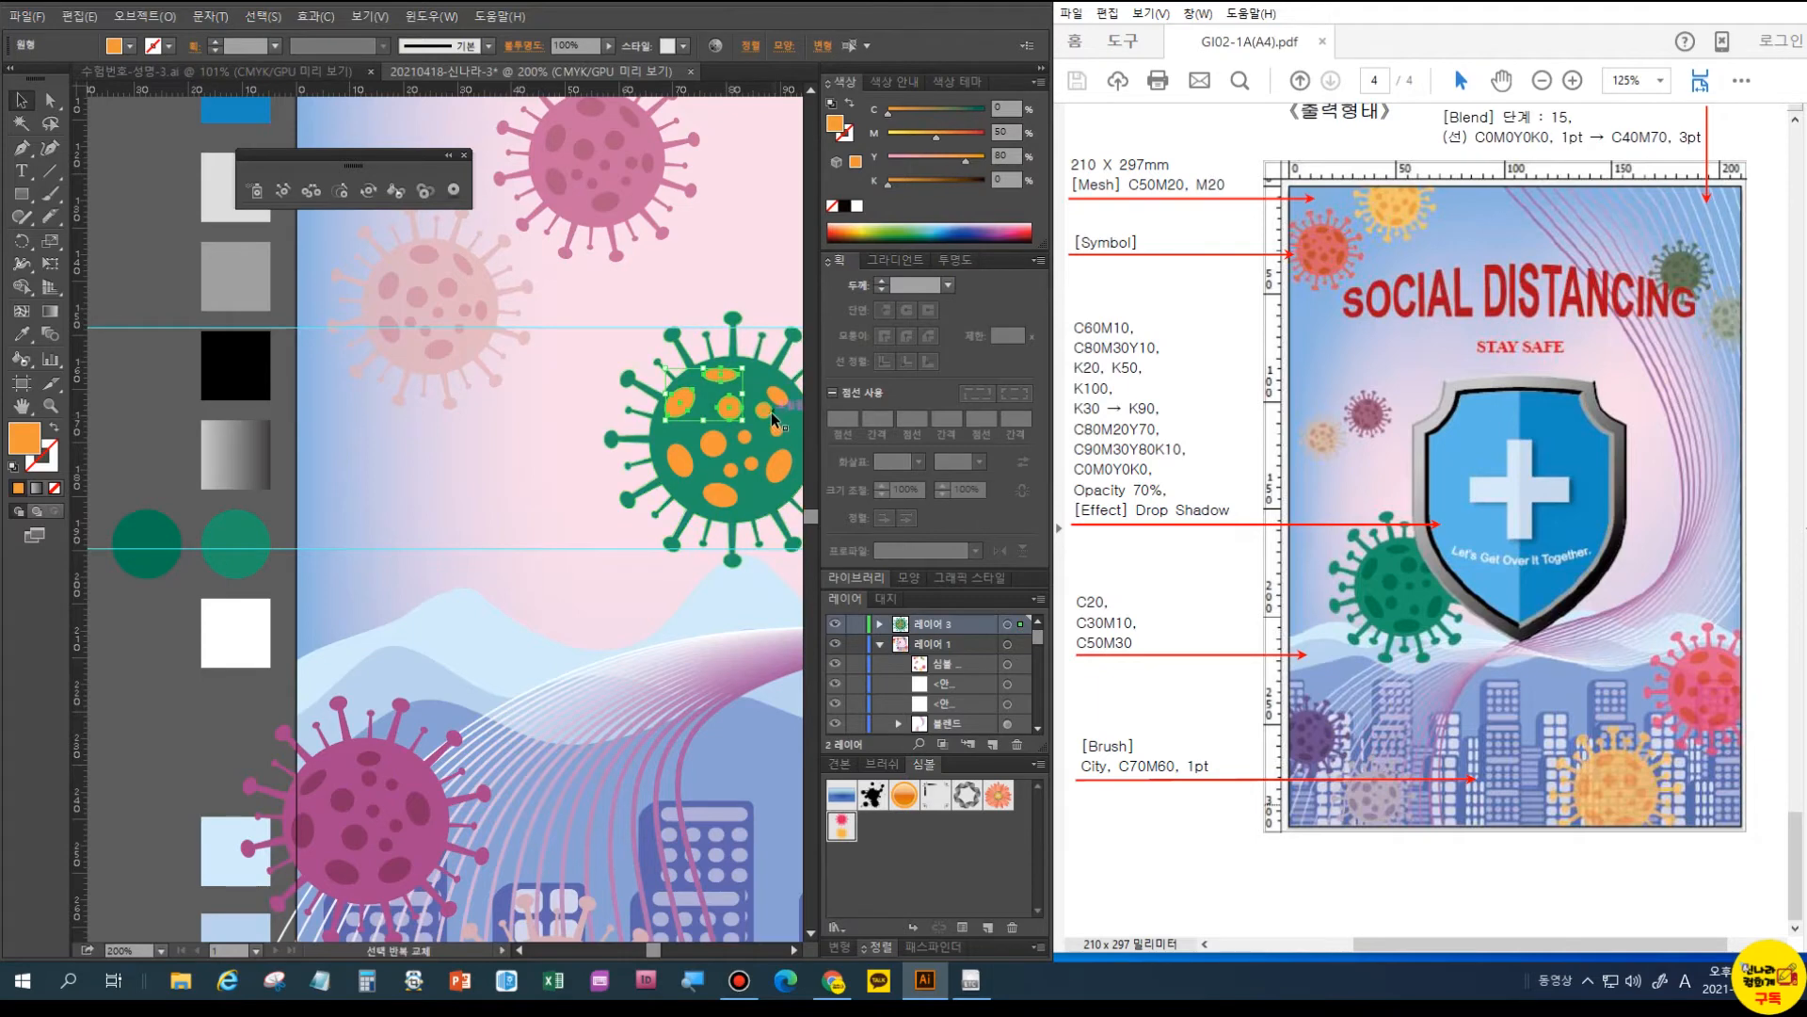
left_click(765, 410, "shift")
left_click(775, 395, "shift")
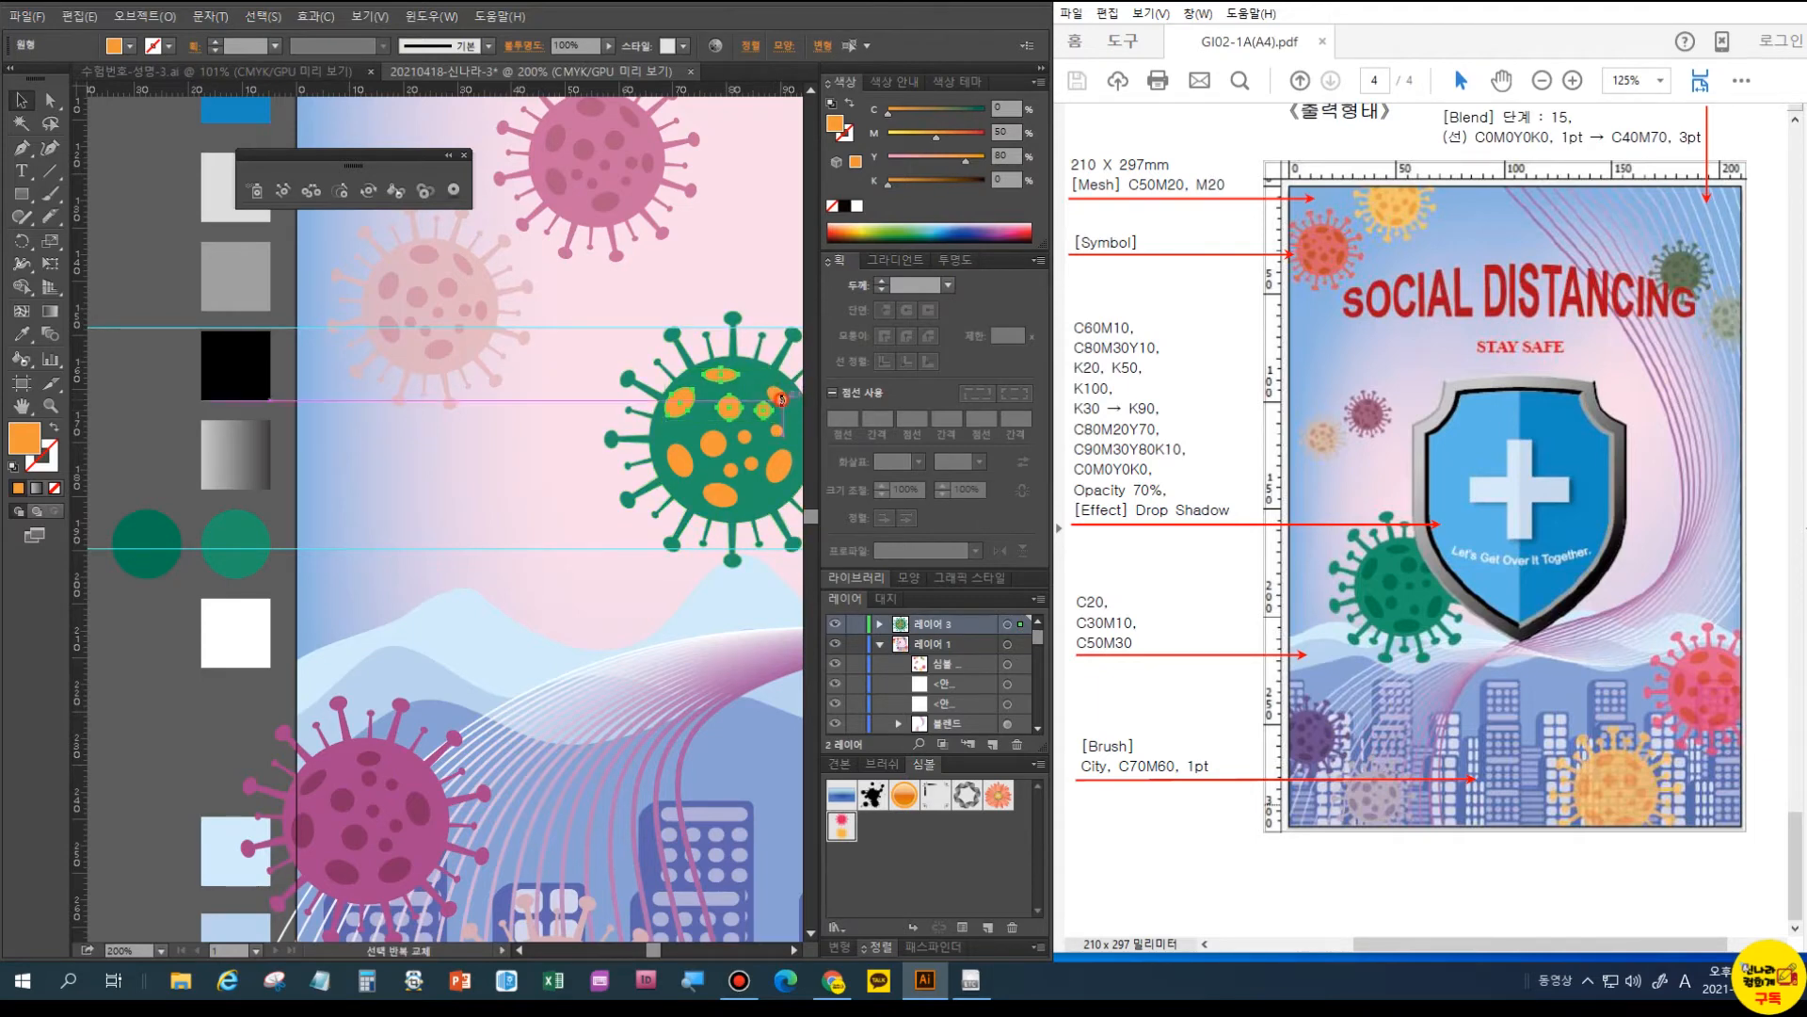
left_click(680, 460, "shift")
left_click(720, 494, "shift")
left_click(732, 470, "shift")
left_click(751, 464, "shift")
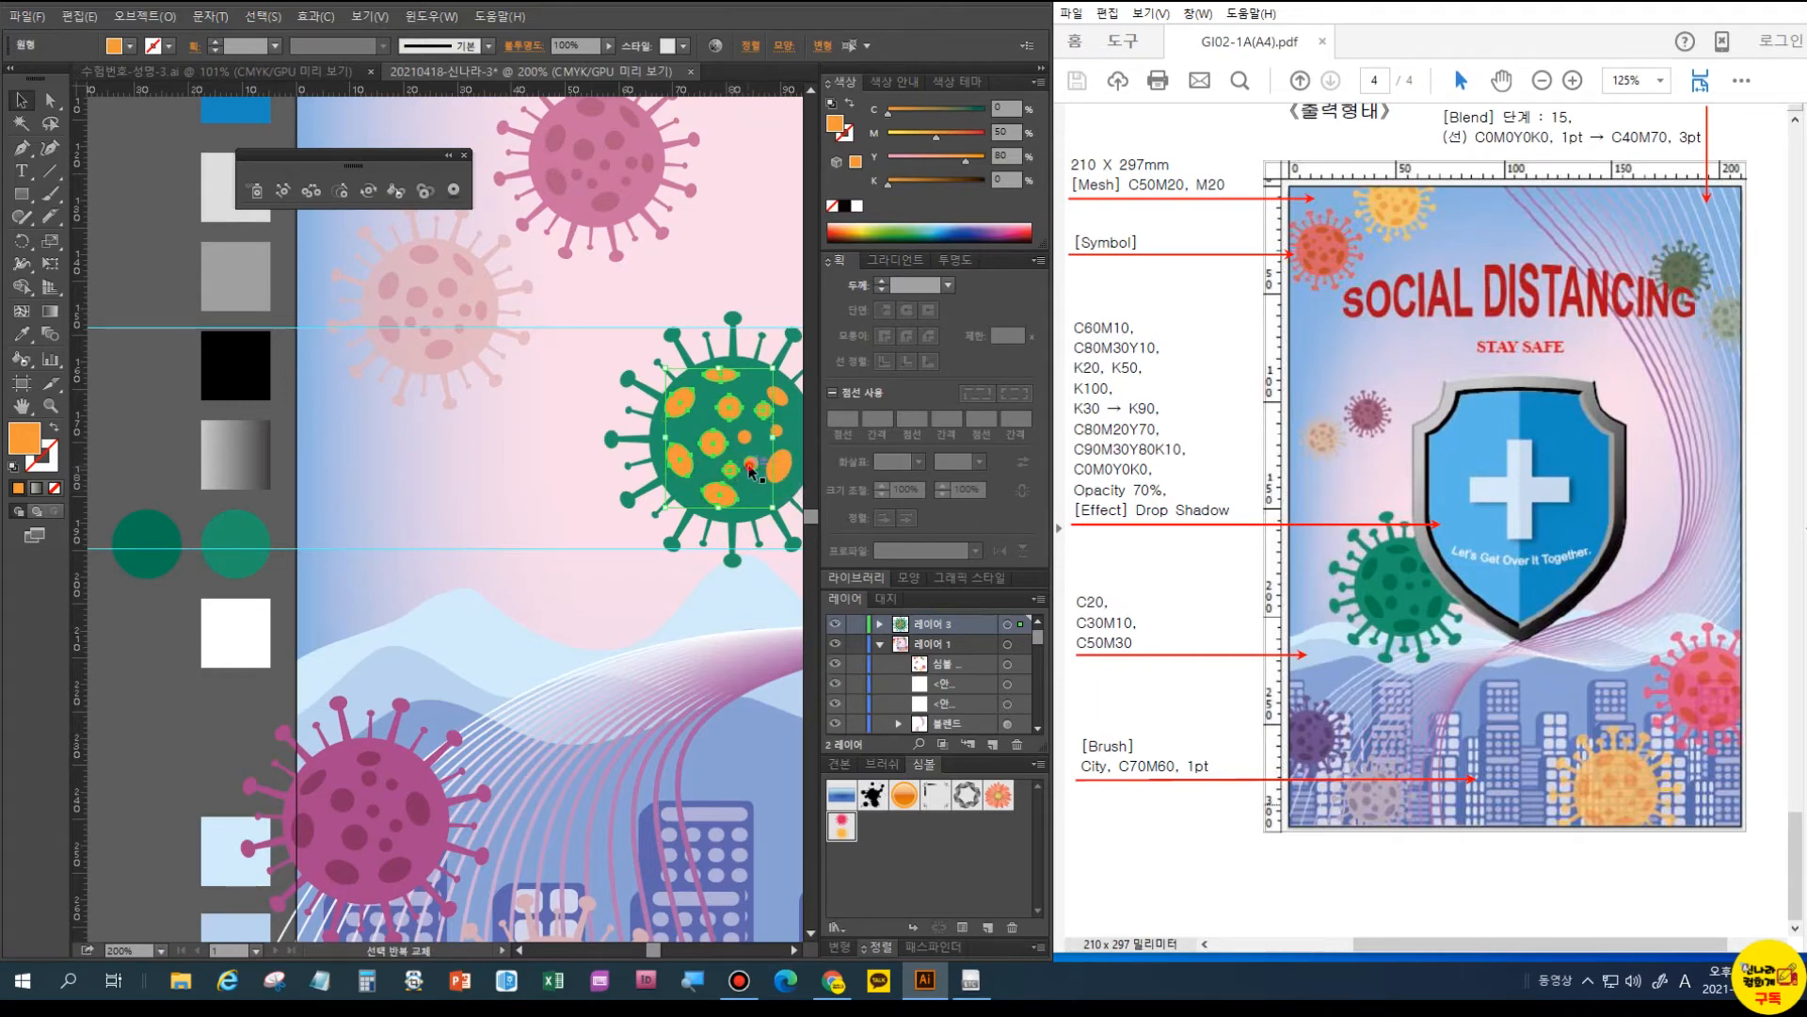
left_click(745, 437, "shift")
left_click(780, 439, "shift")
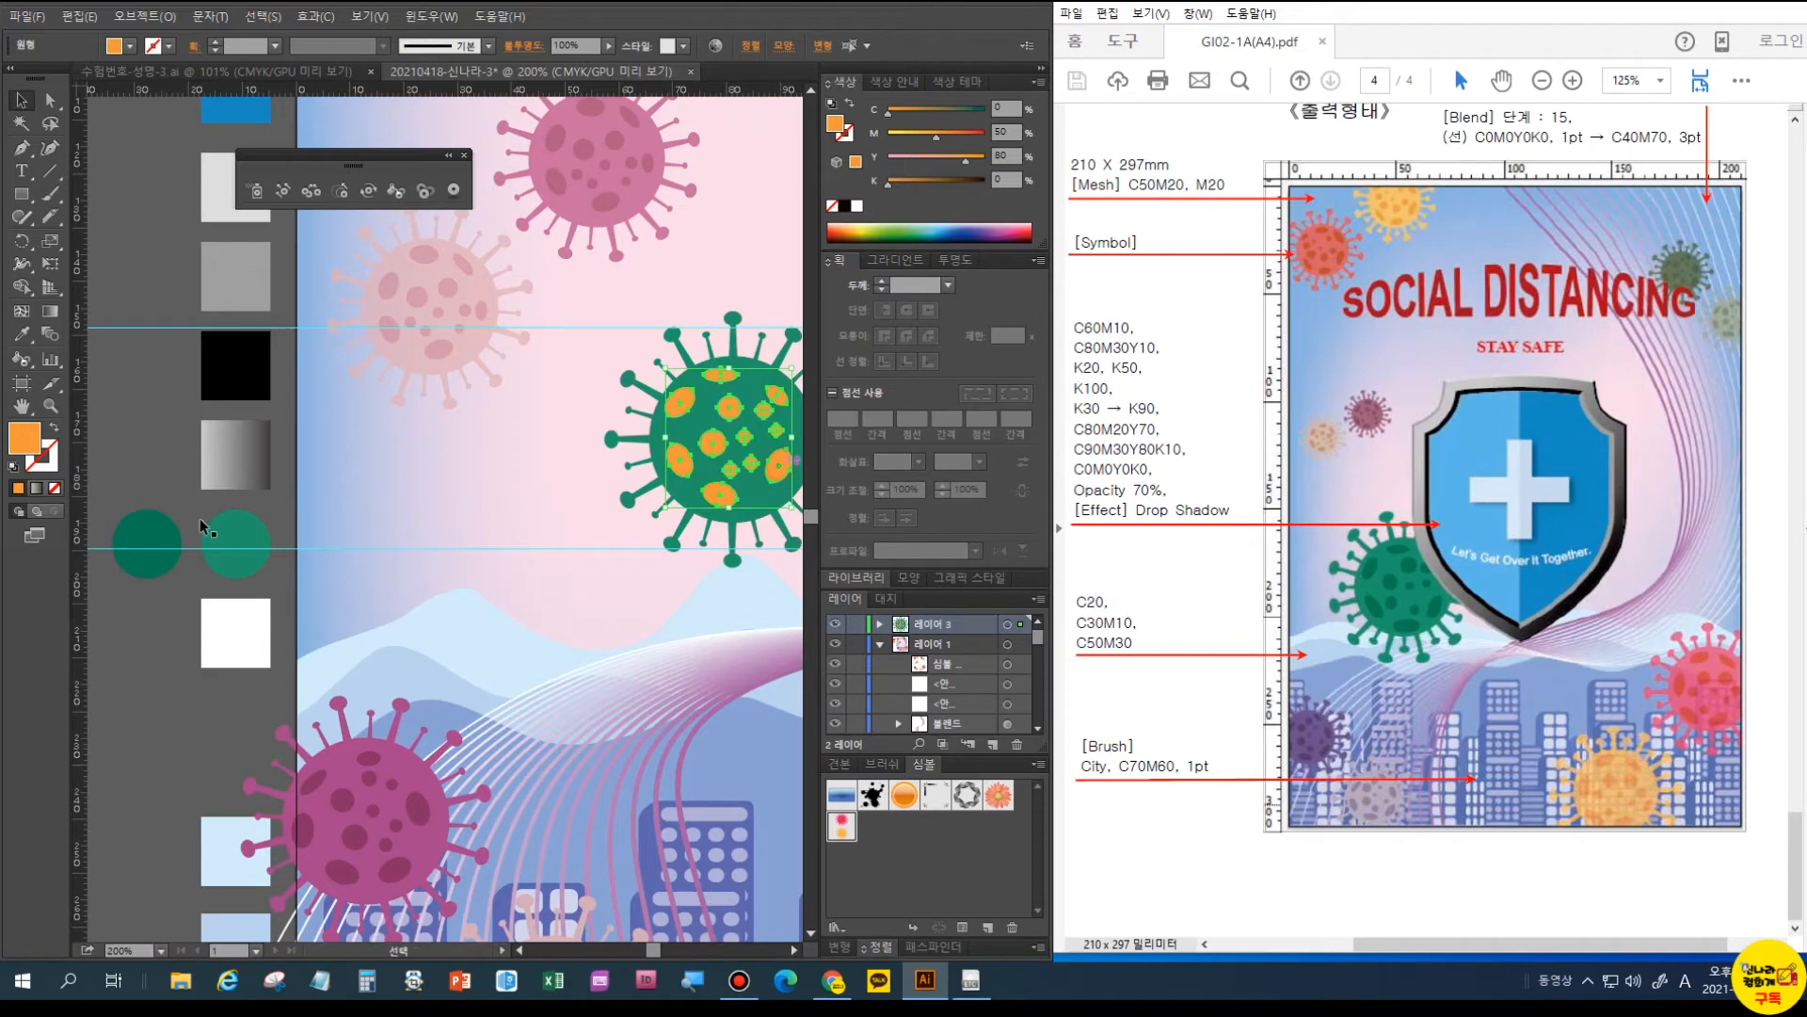
left_click(18, 337)
left_click(160, 532)
left_click(154, 655, "ctrl")
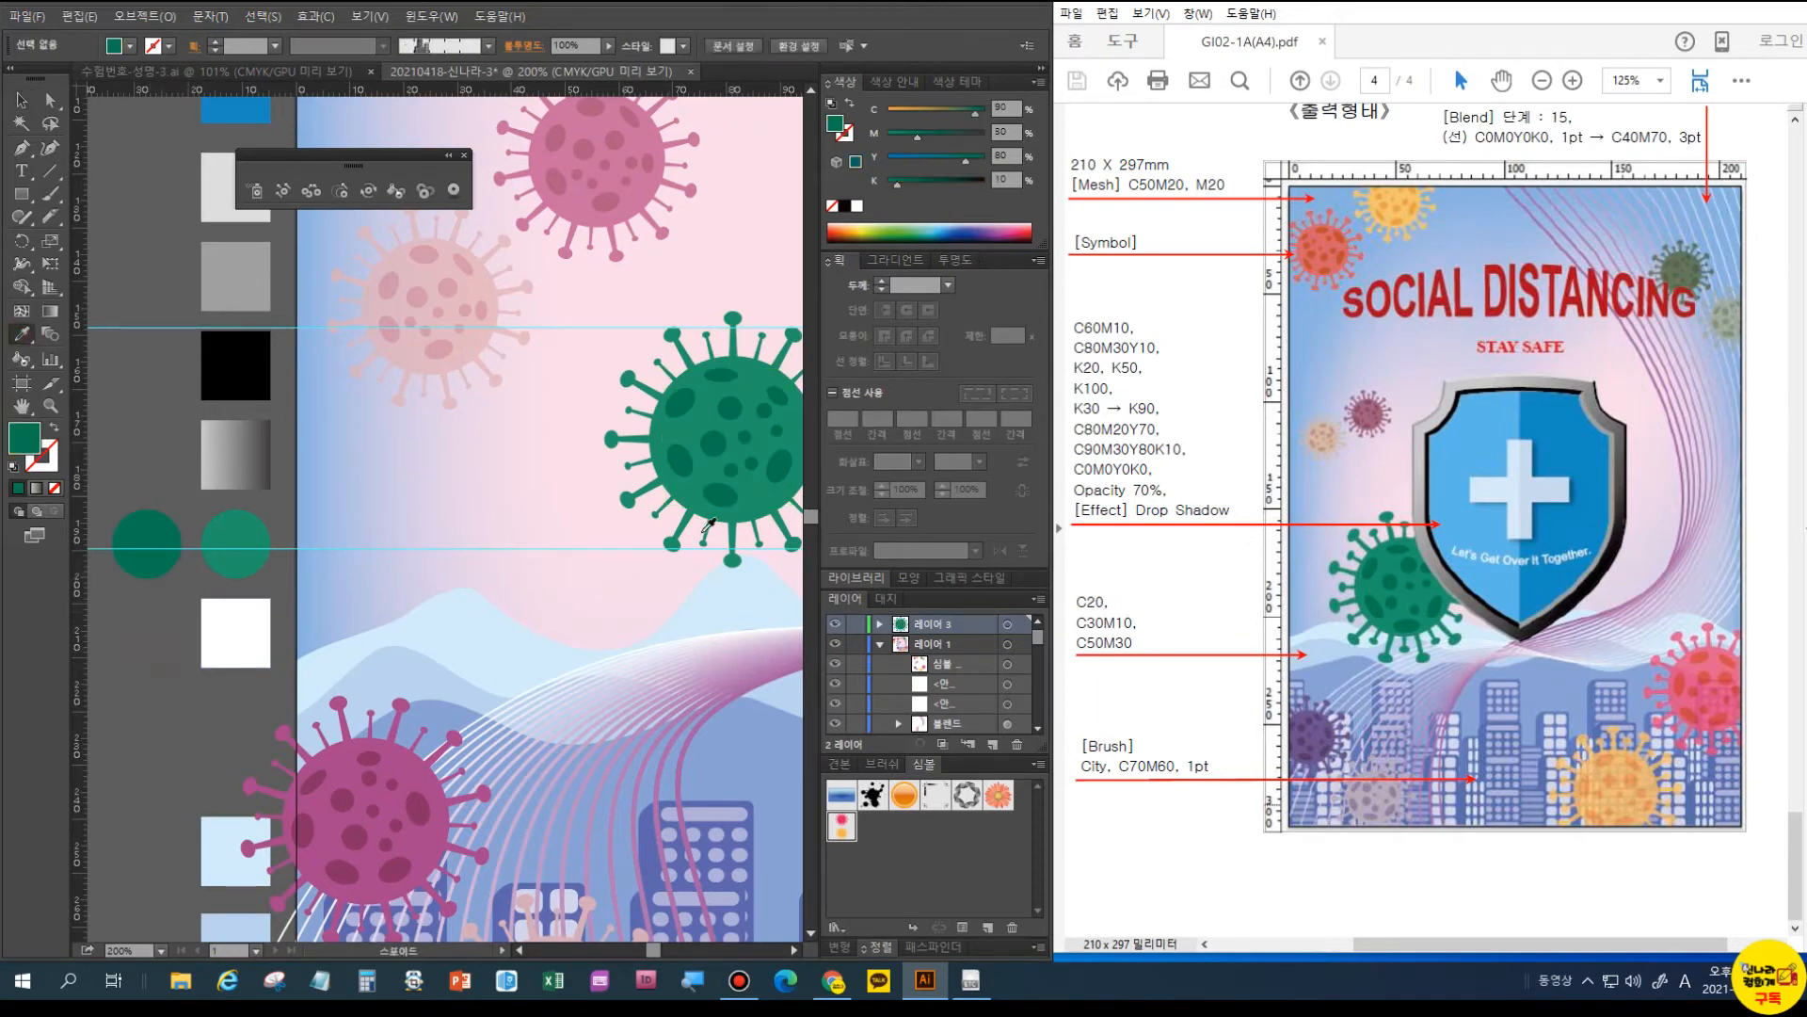
- Group all the parts of the green virus and enlarge it towards the upper left
double_click(23, 411)
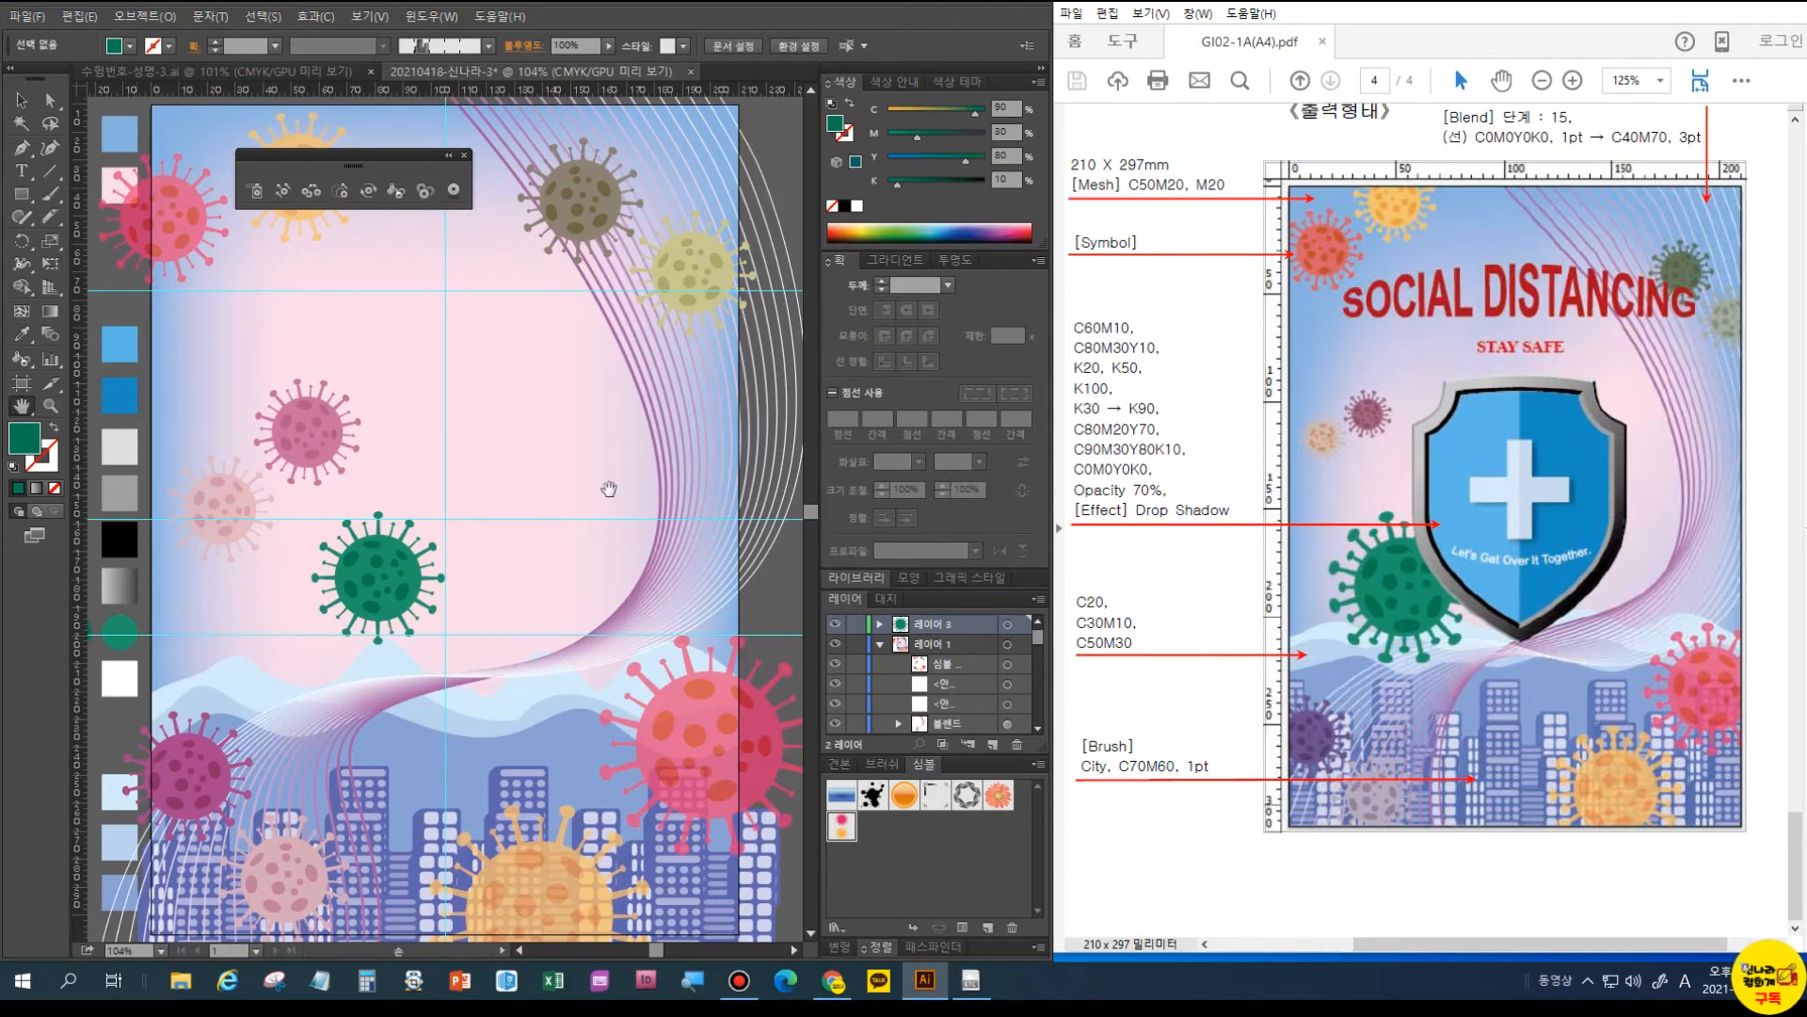
left_click(23, 100)
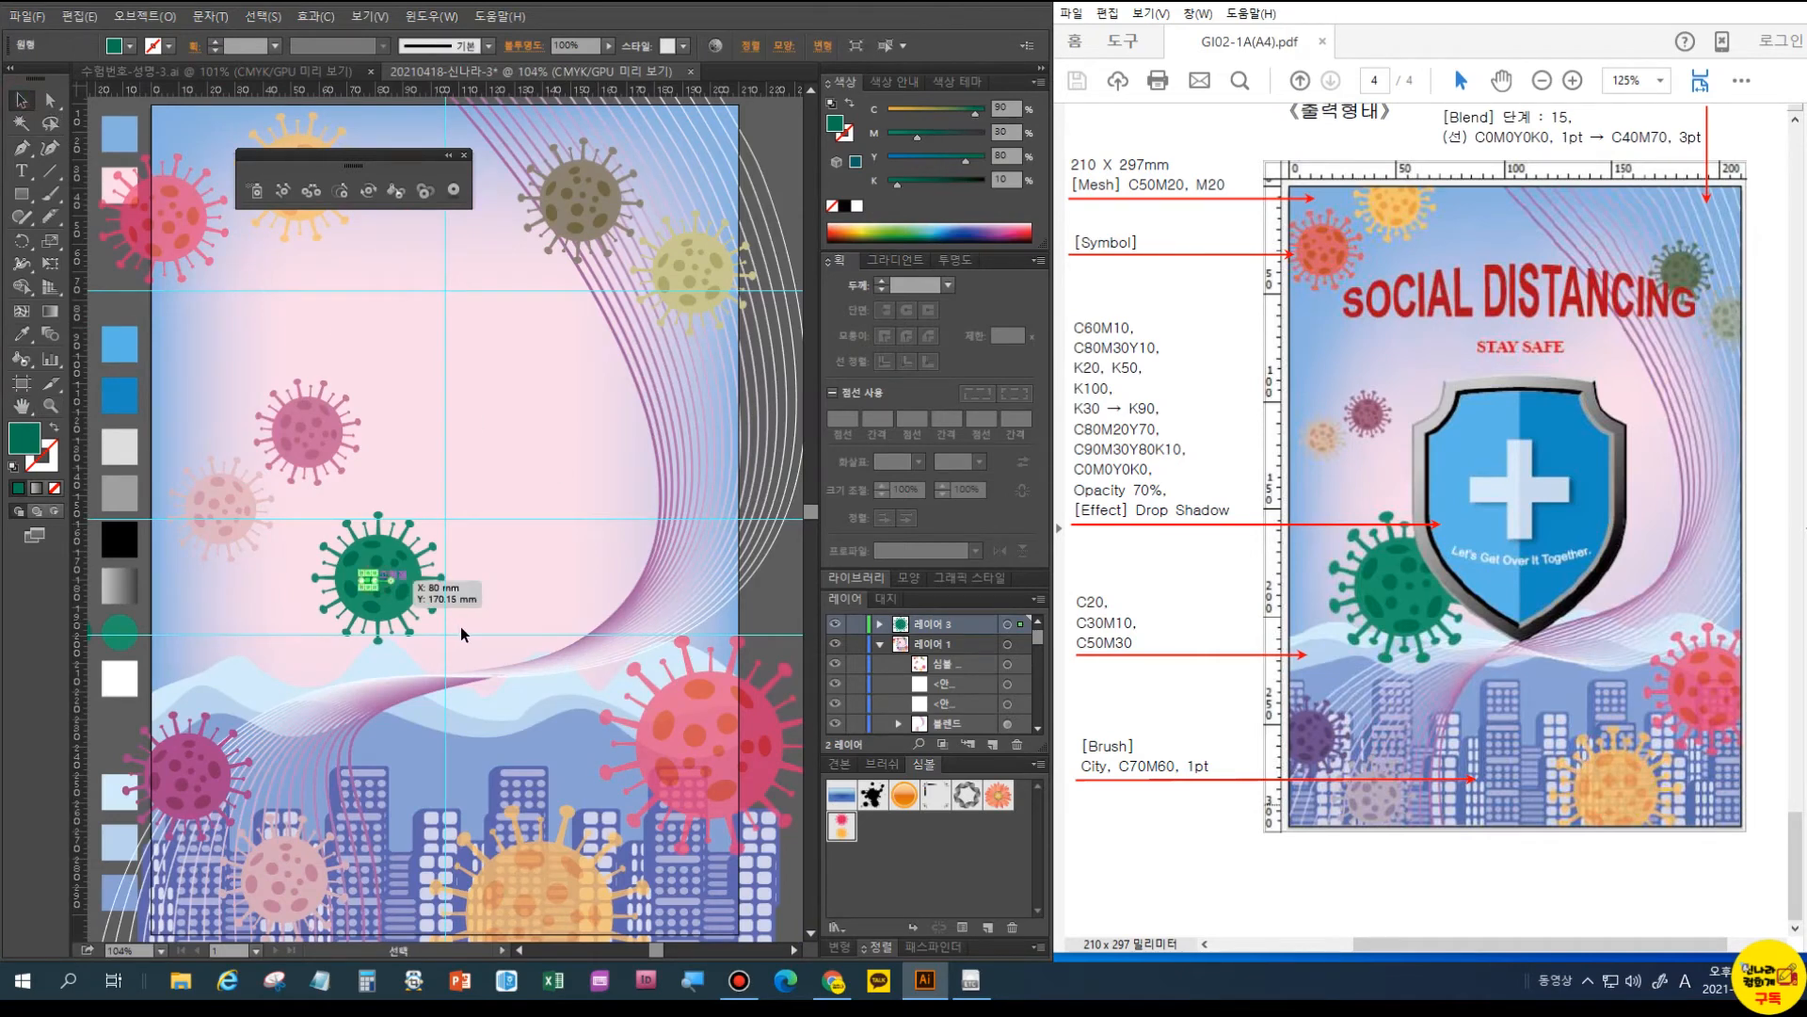
mouse_move(470, 644)
left_mouse_down()
mouse_move(305, 497)
mouse_move(448, 644)
left_mouse_up()
left_click(424, 489)
left_click(341, 491)
left_click_drag(312, 495, 465, 619)
key("a")
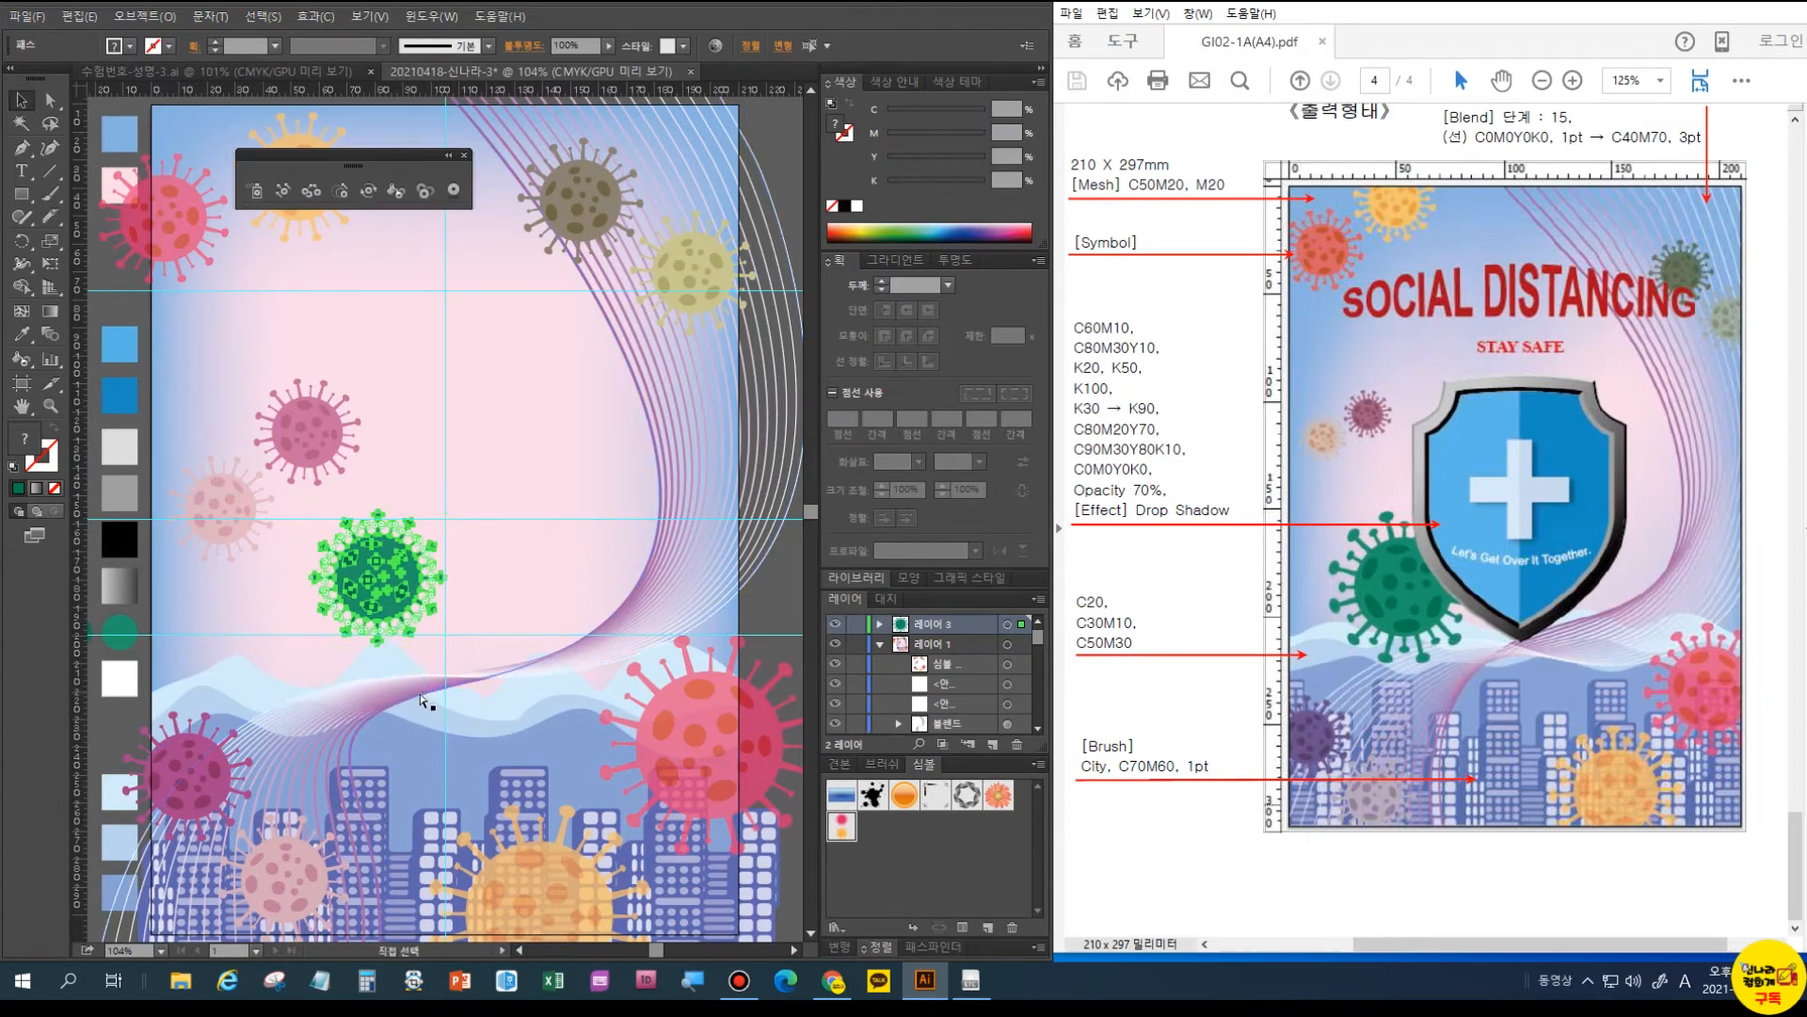
key("v")
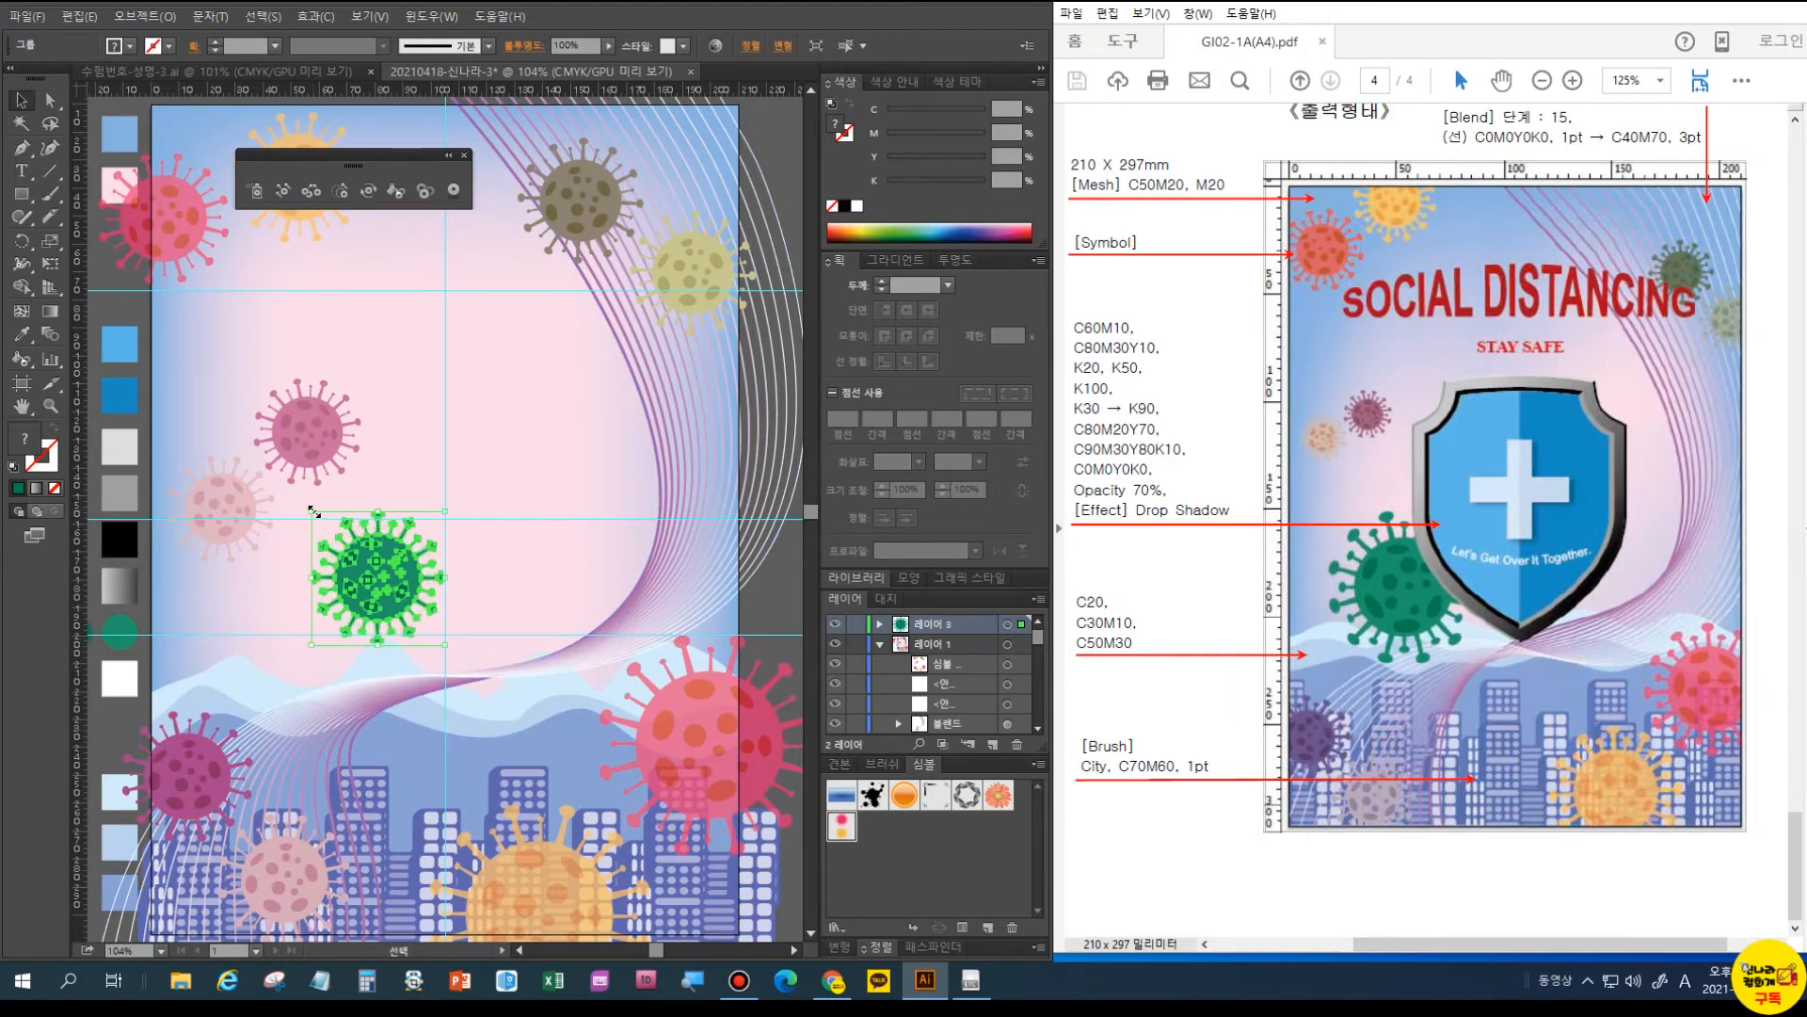
left_click_drag(313, 512, 300, 509)
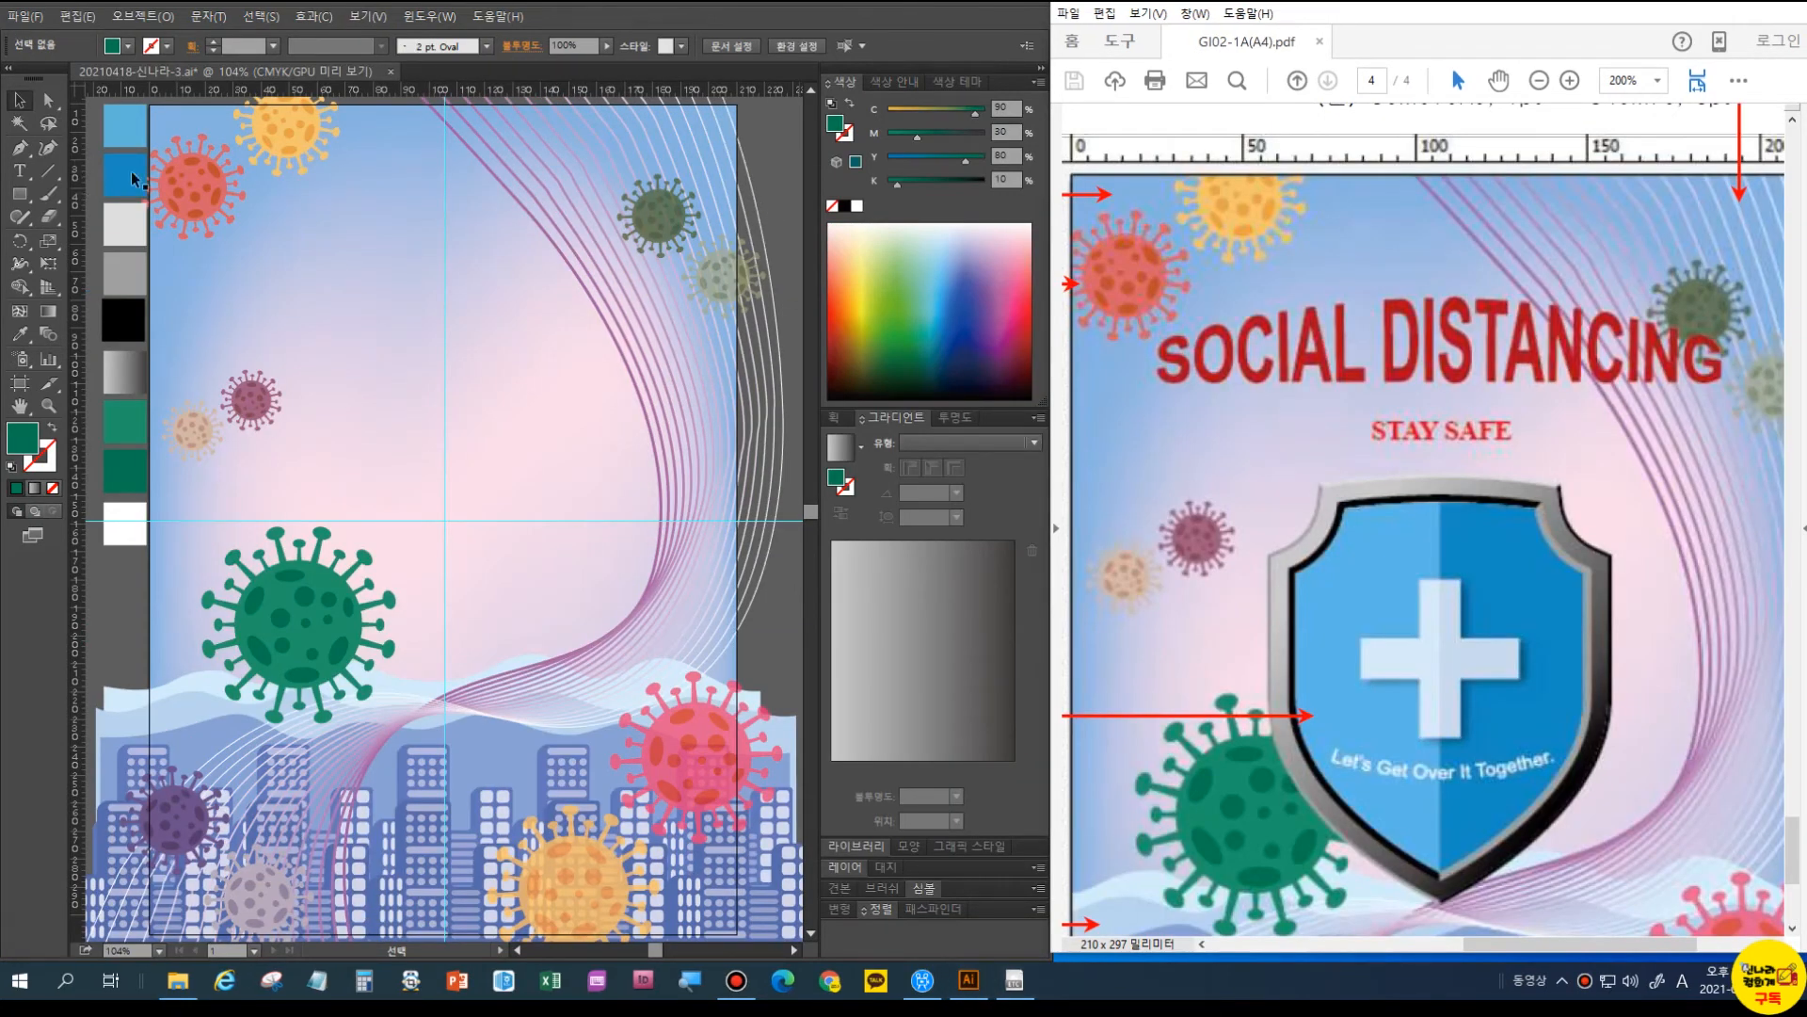
- Add guides for the shield: horizontal ones at about Y 89 and 193 mm and vertical ones at about X 55 and 157 mm
left_click(20, 148)
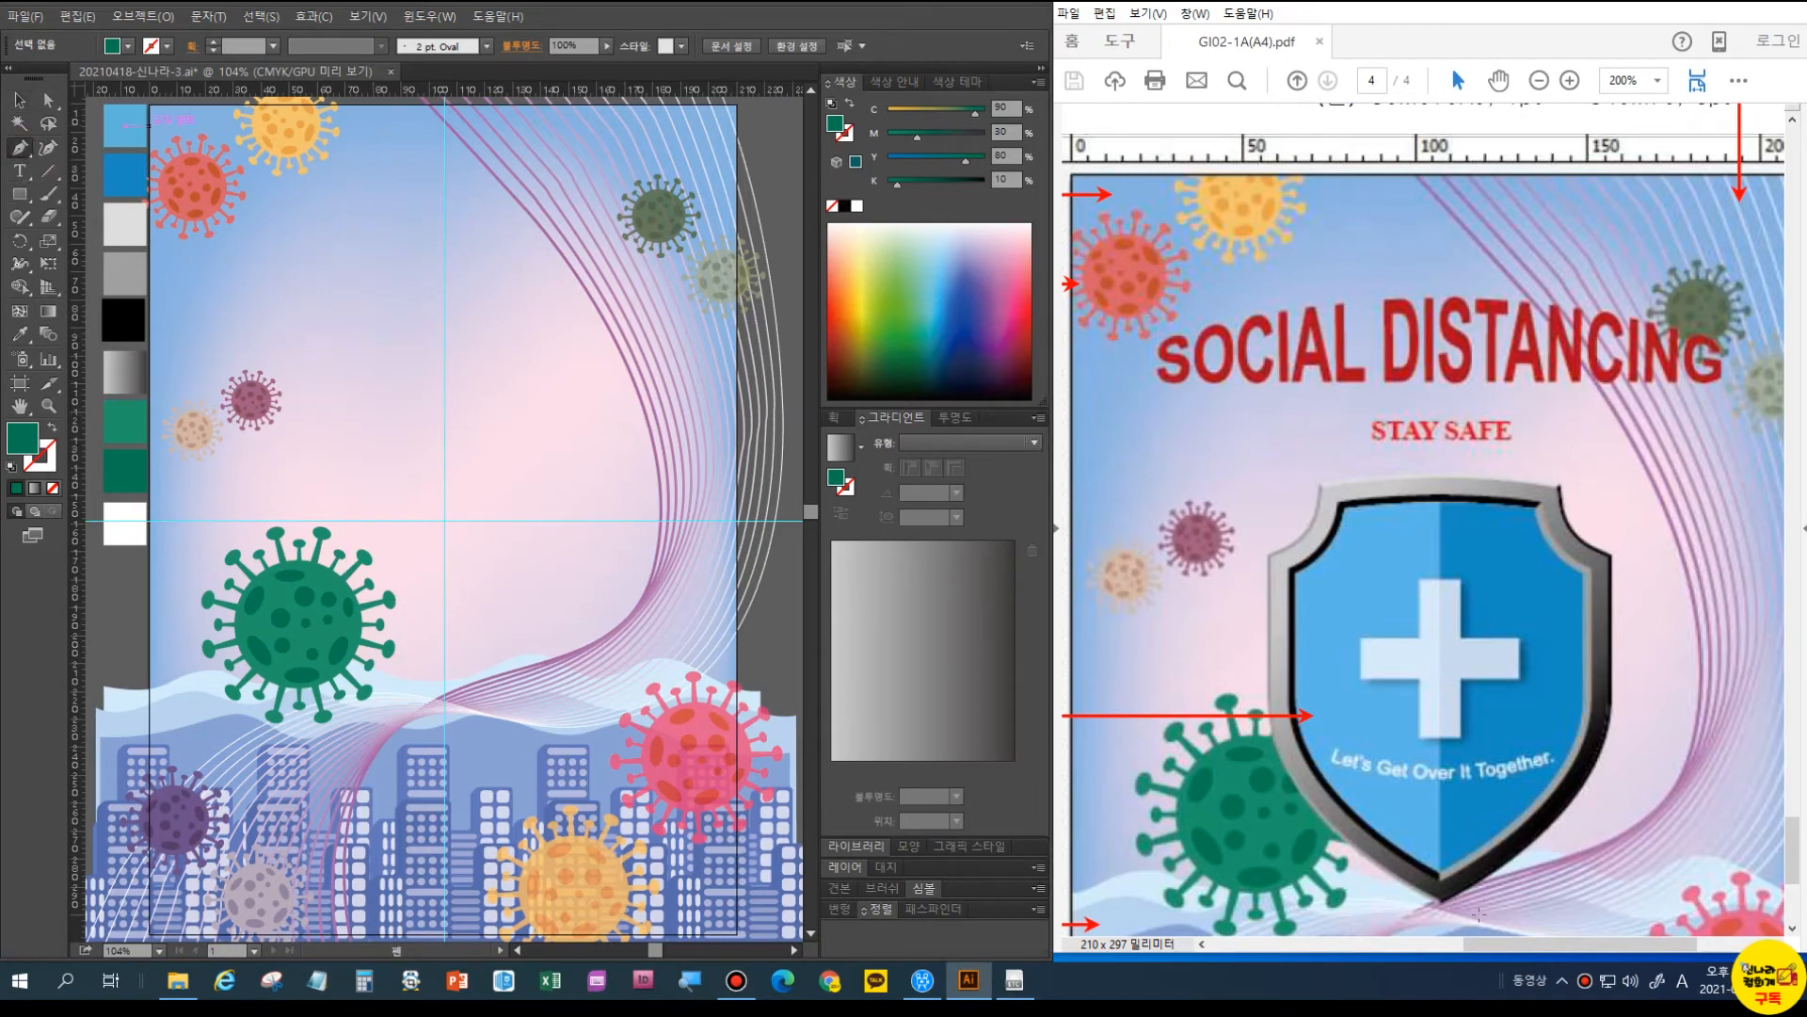
left_click_drag(1506, 945, 1463, 944)
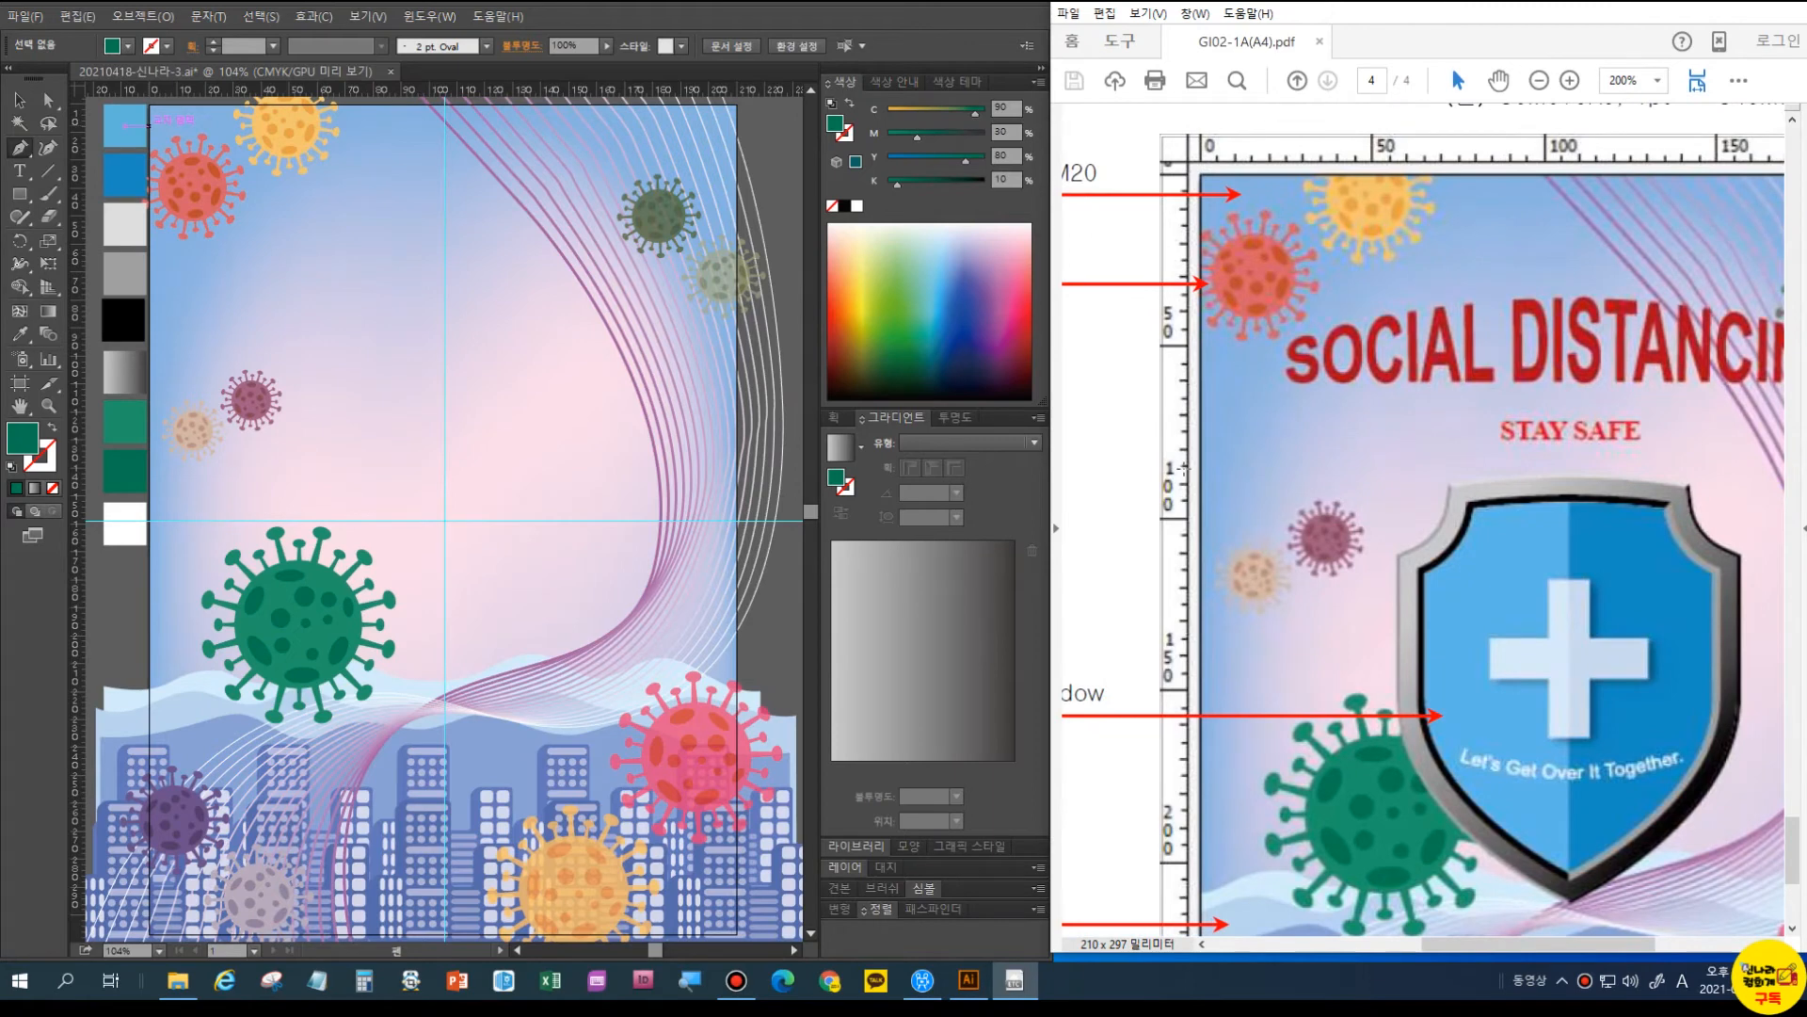
left_click(341, 95)
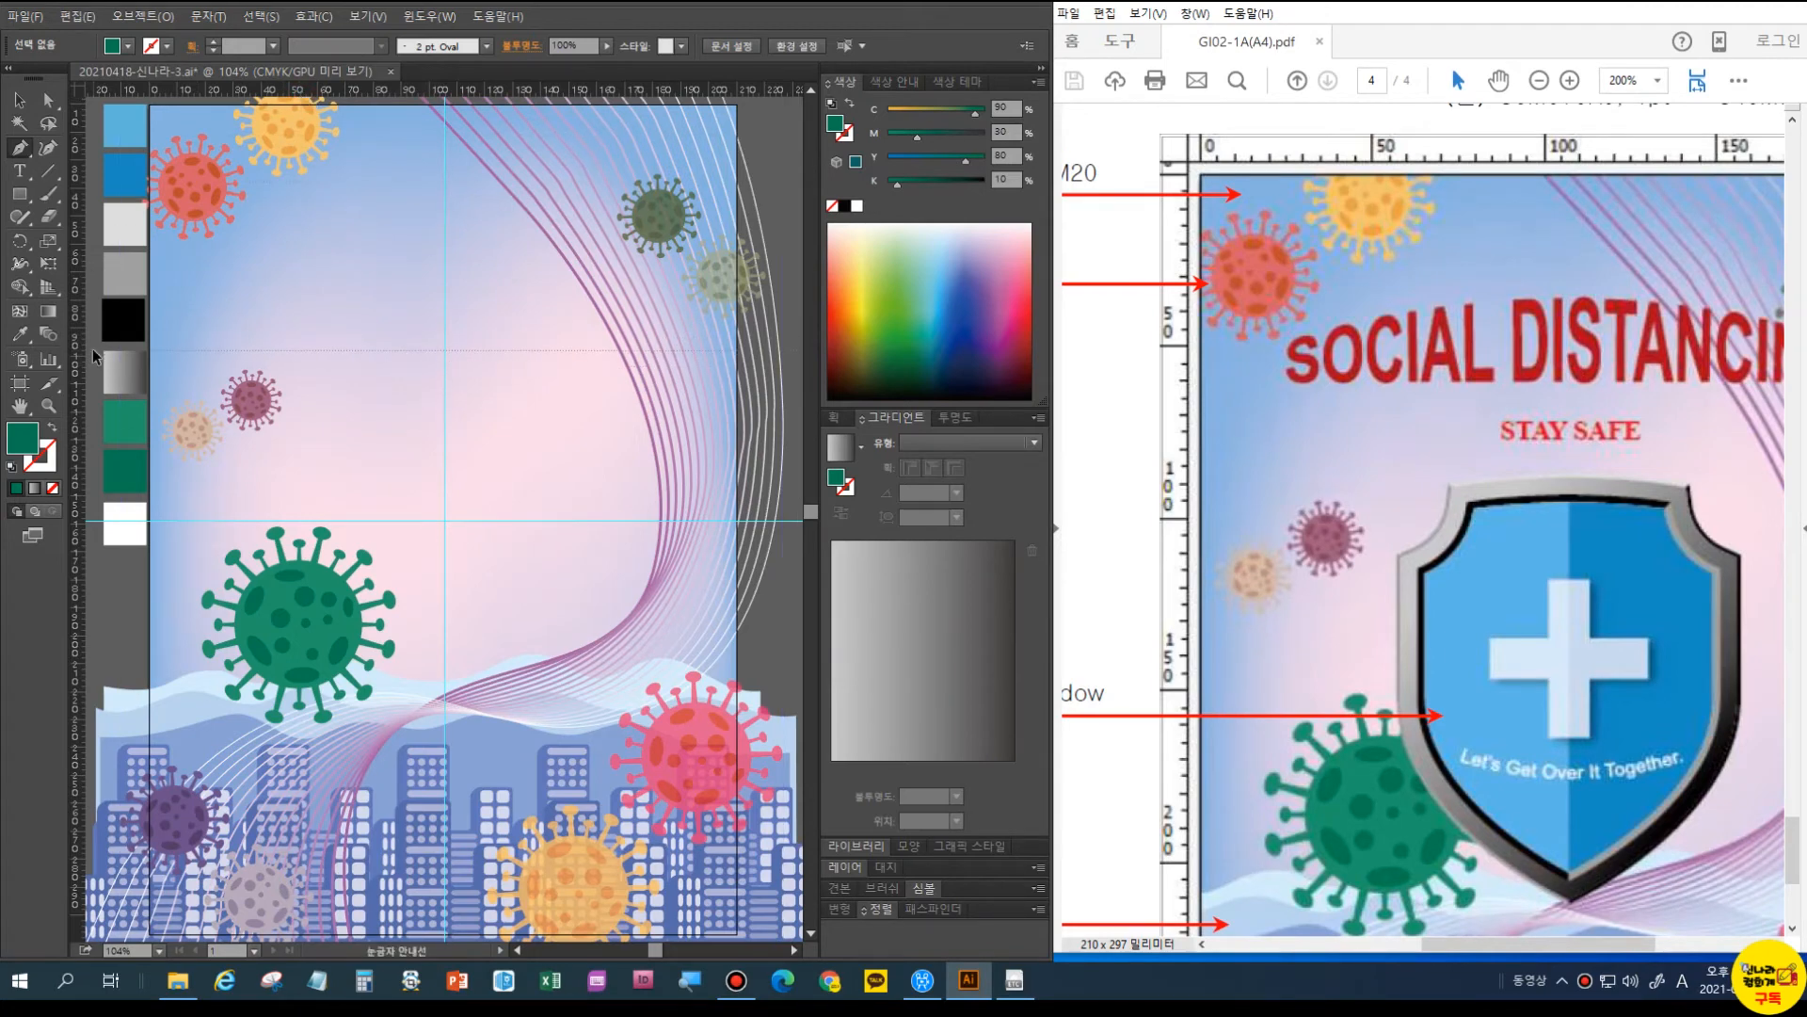
left_click_drag(98, 352, 100, 353)
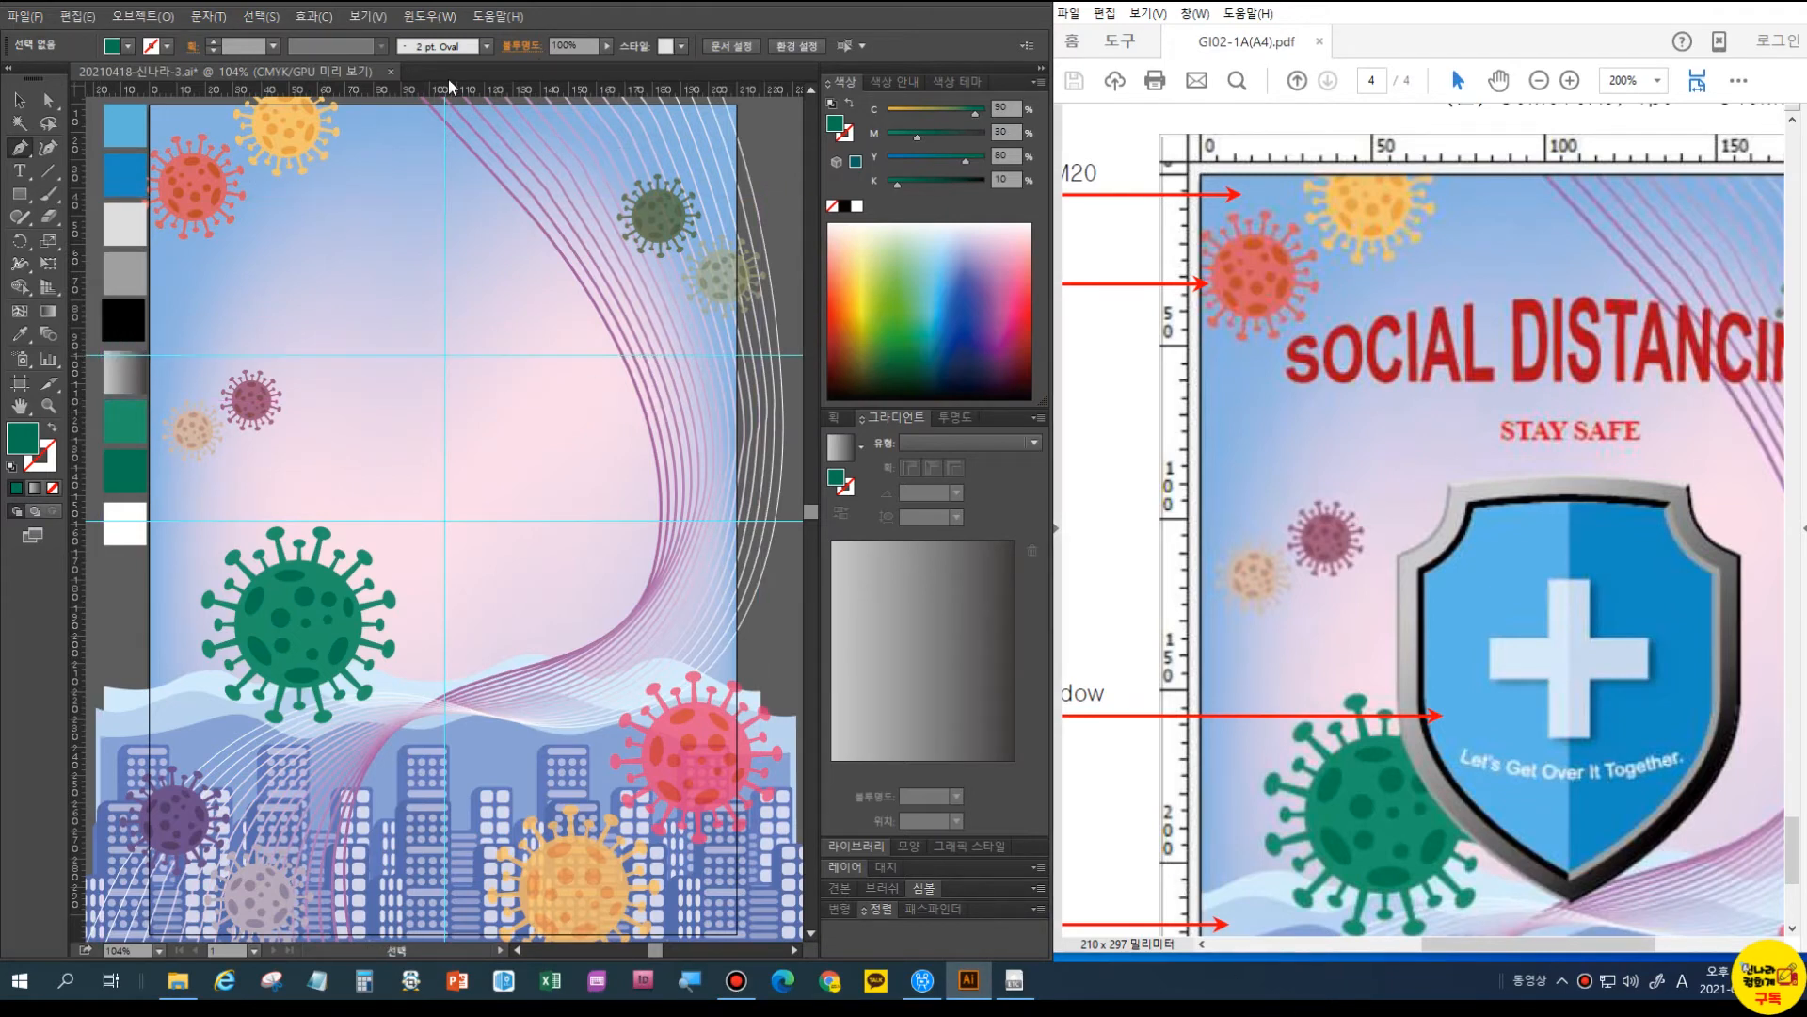
left_click_drag(447, 92, 234, 502)
left_click_drag(121, 652, 128, 645)
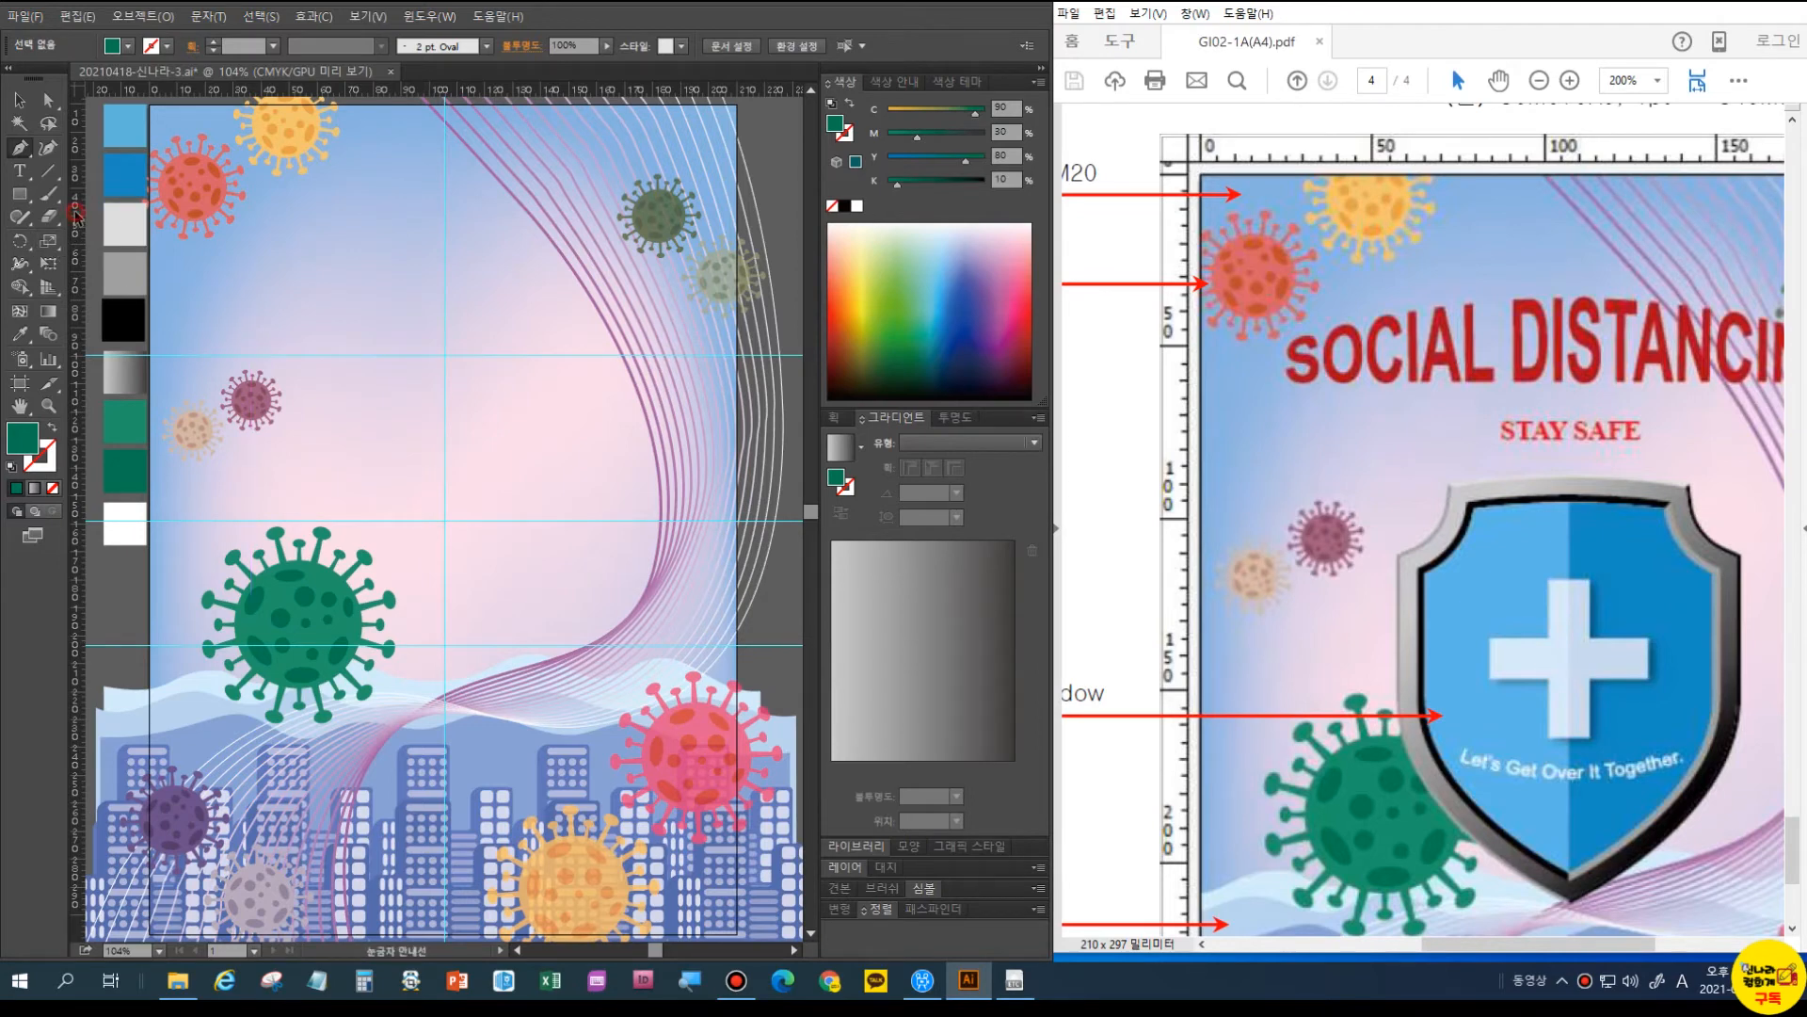
left_click_drag(235, 224, 303, 219)
left_click_drag(303, 218, 303, 219)
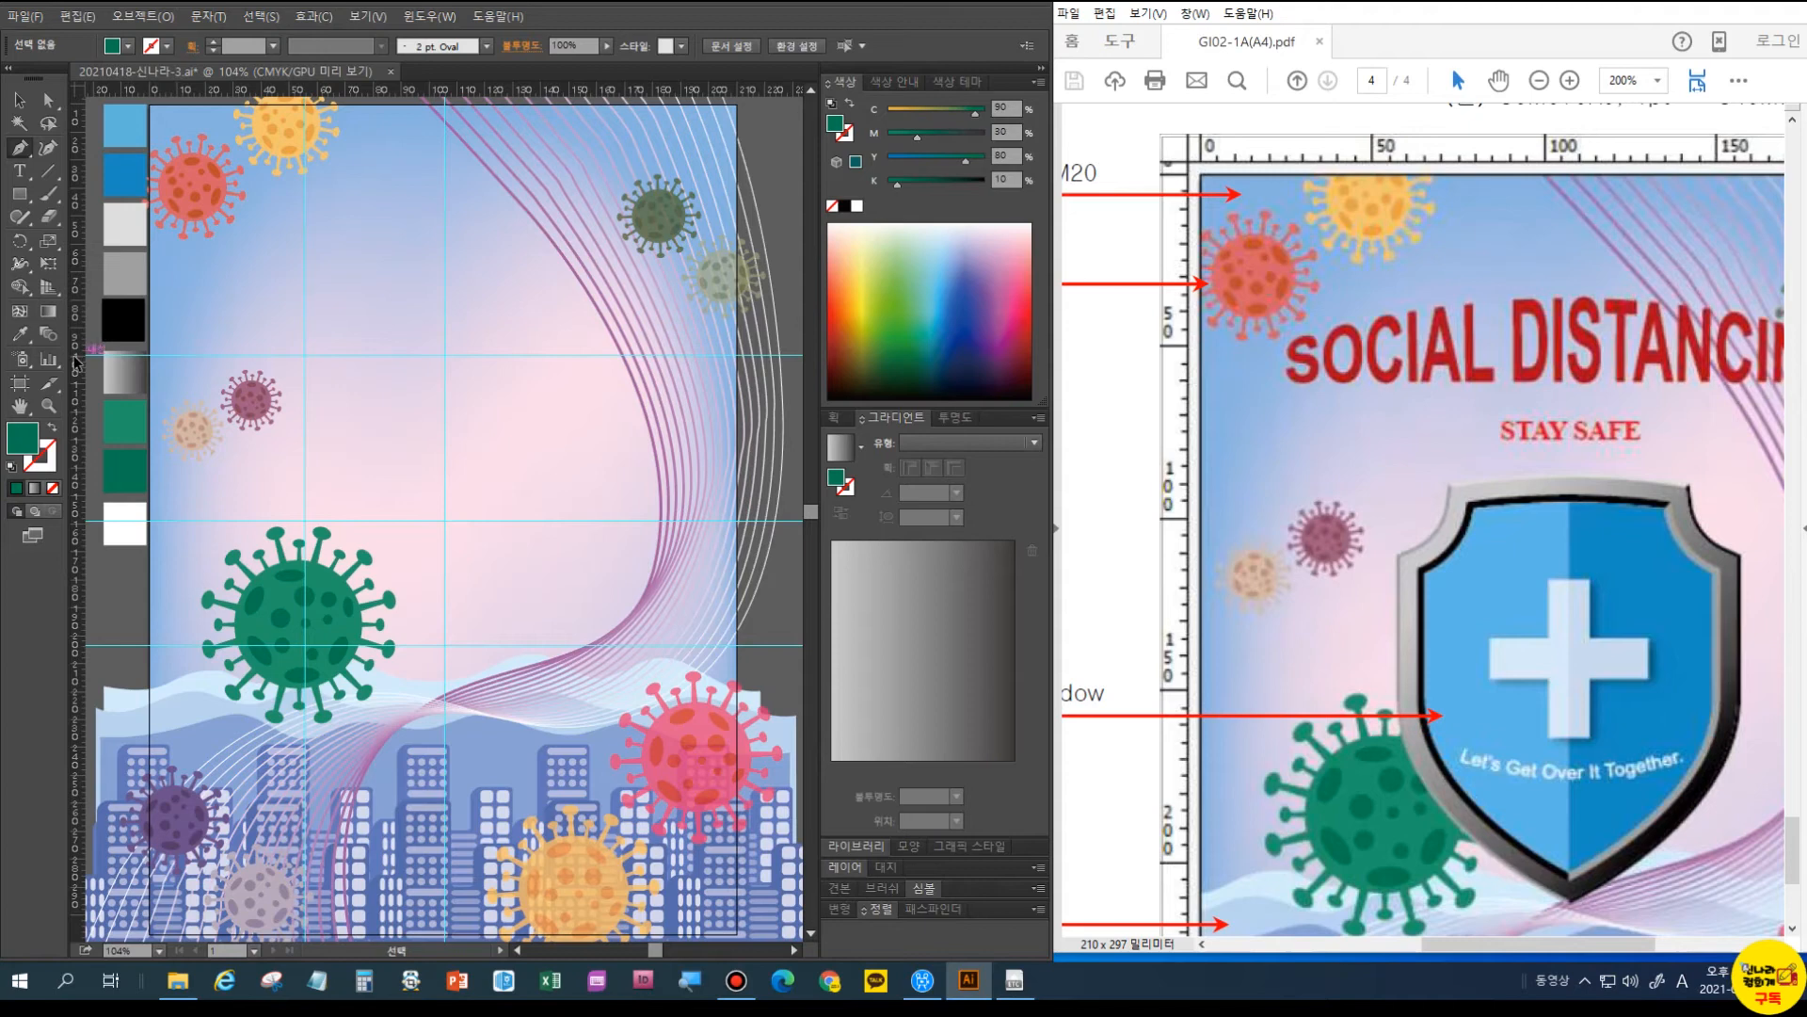
left_click_drag(76, 361, 589, 295)
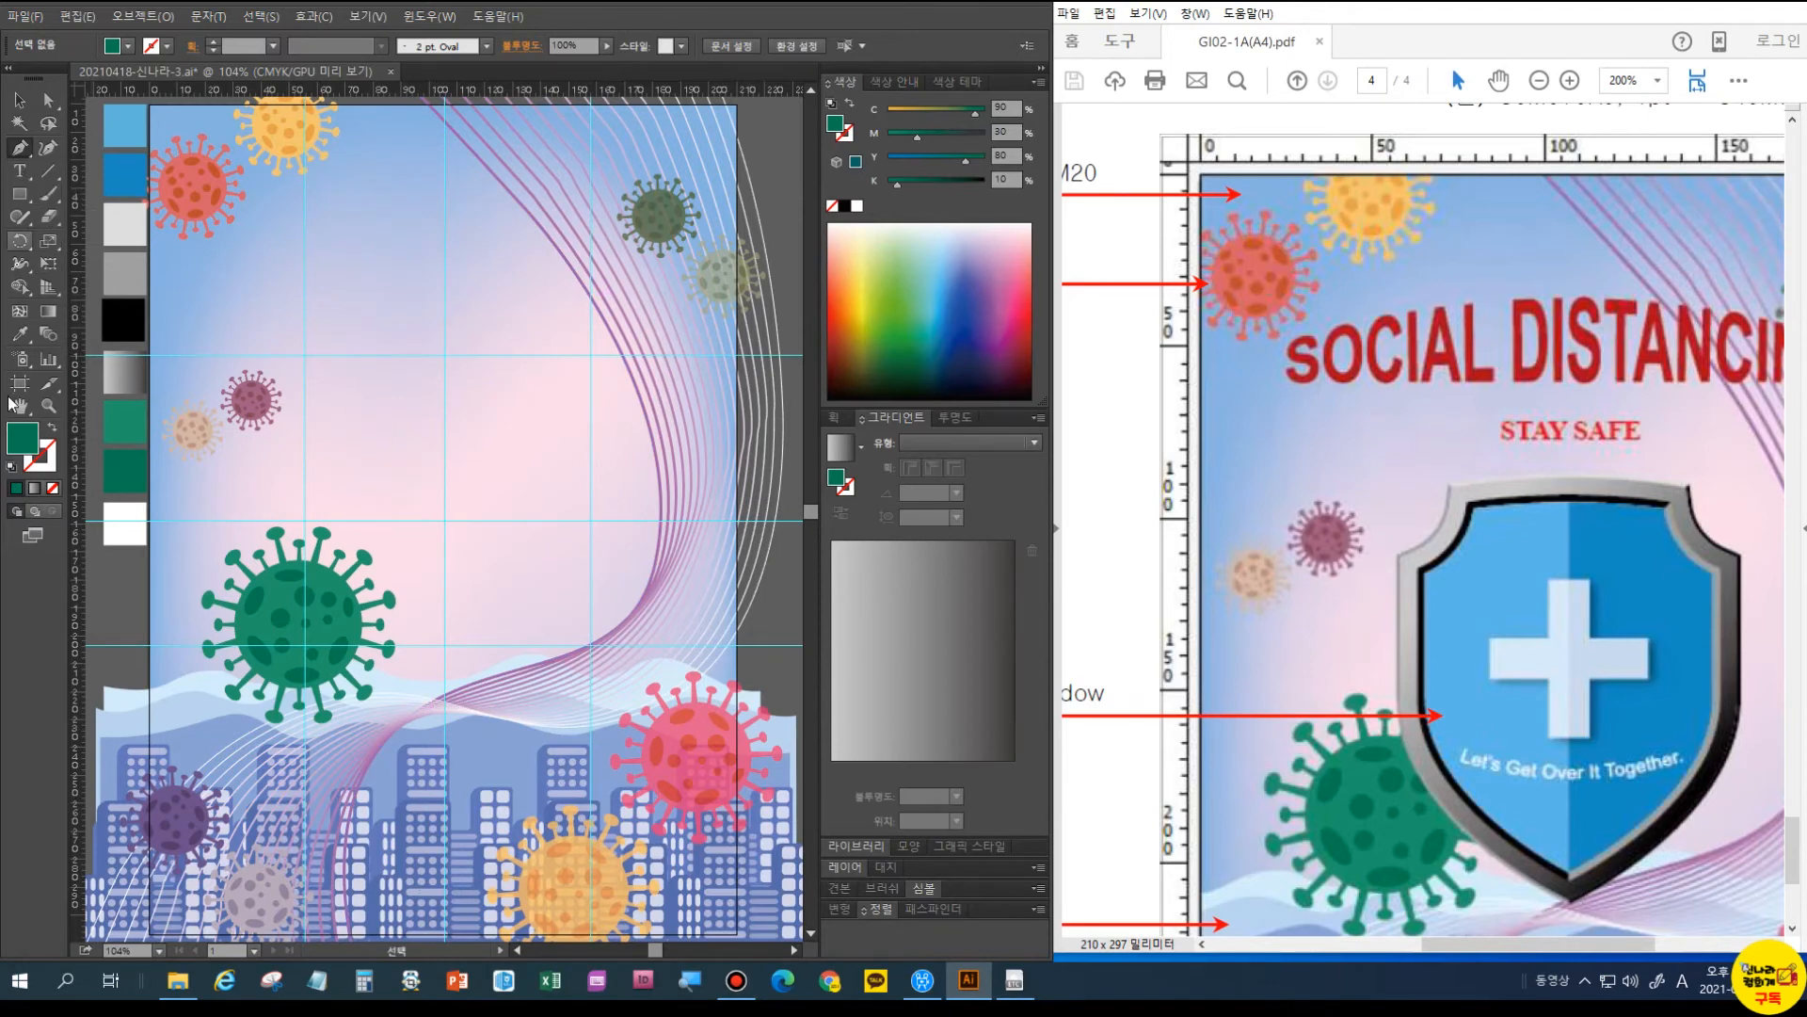
- Draw the left half of the shield as an unfilled, black-outlined path between the guides, from the top centre to the bottom tip
left_click(12, 468)
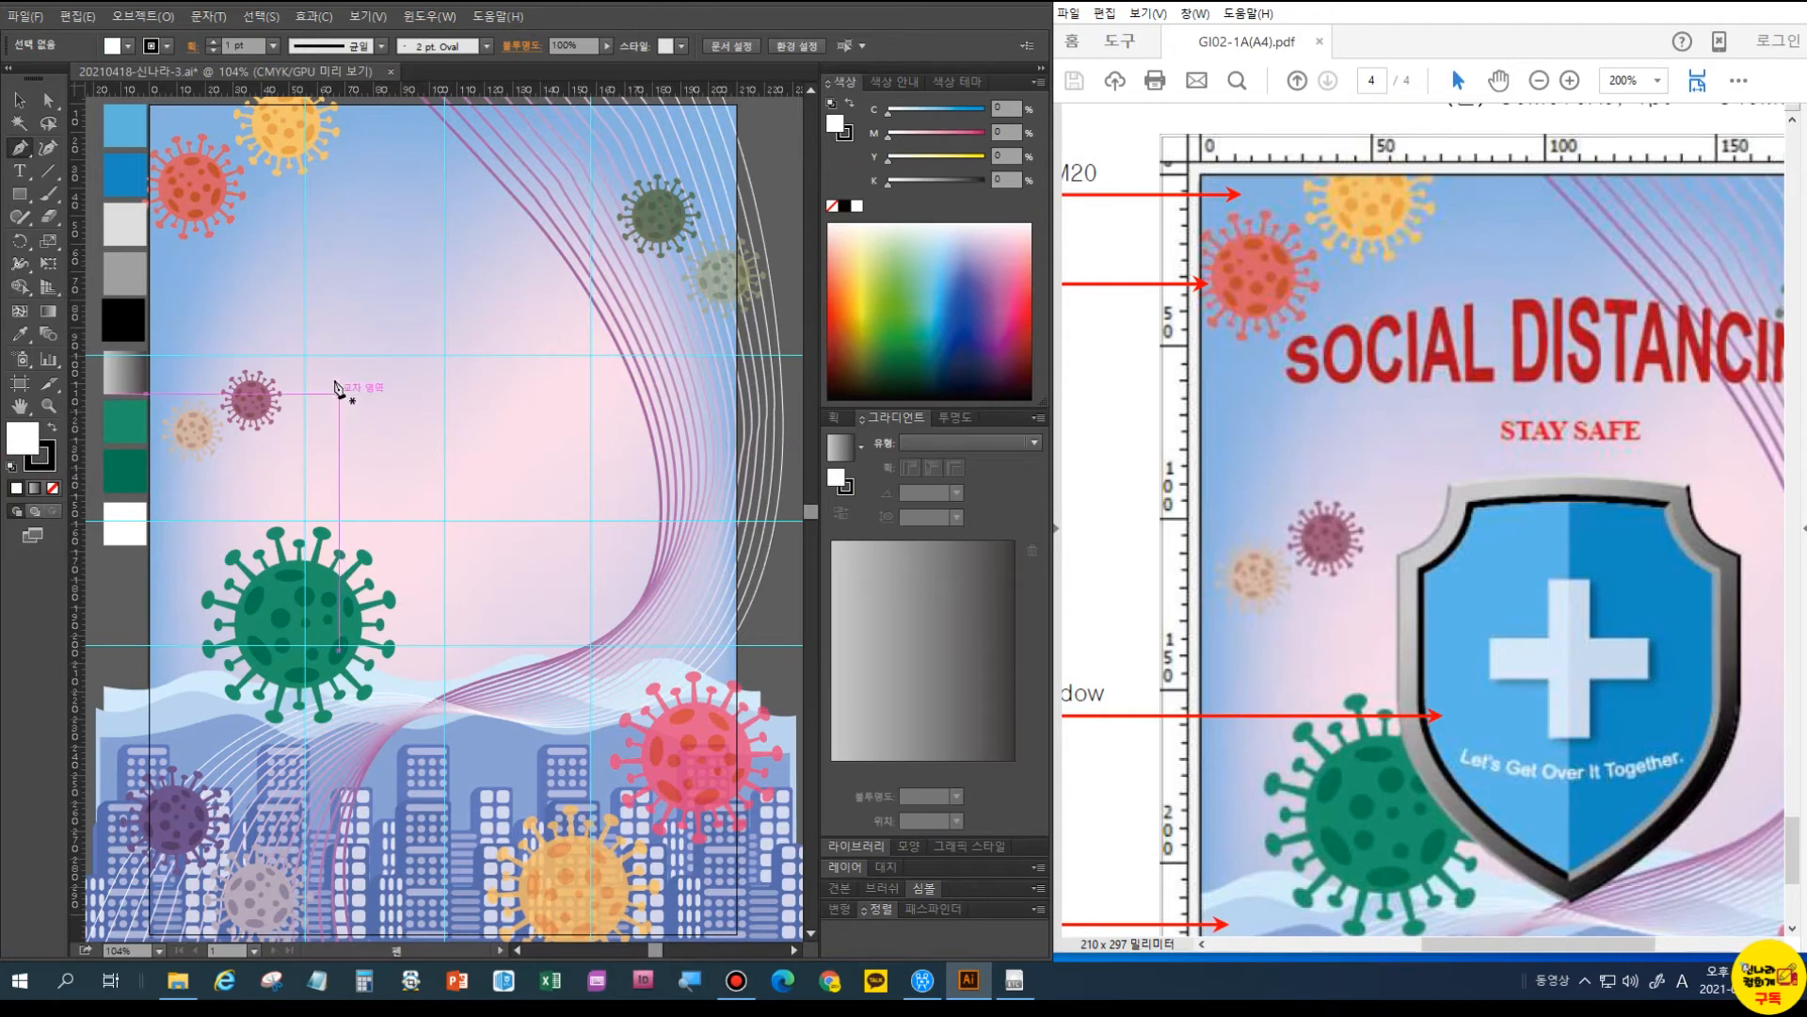
left_click(445, 356)
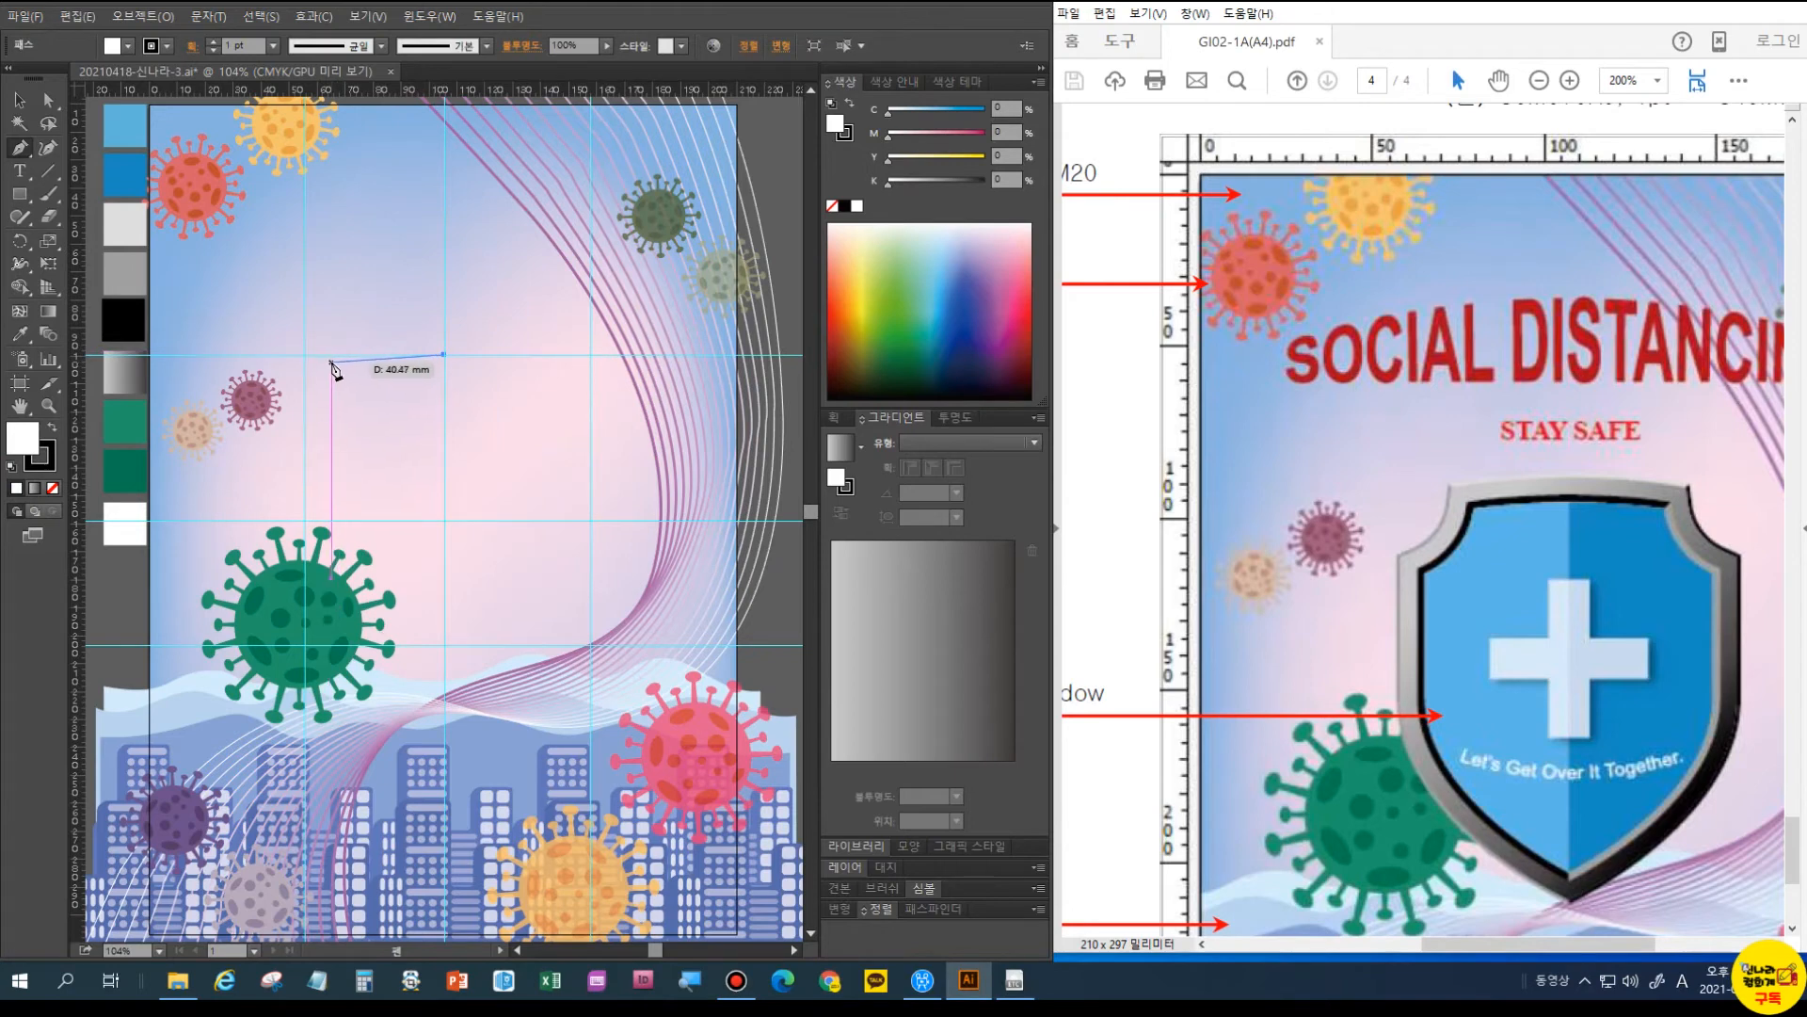
left_click_drag(340, 361, 323, 372)
left_click(339, 361)
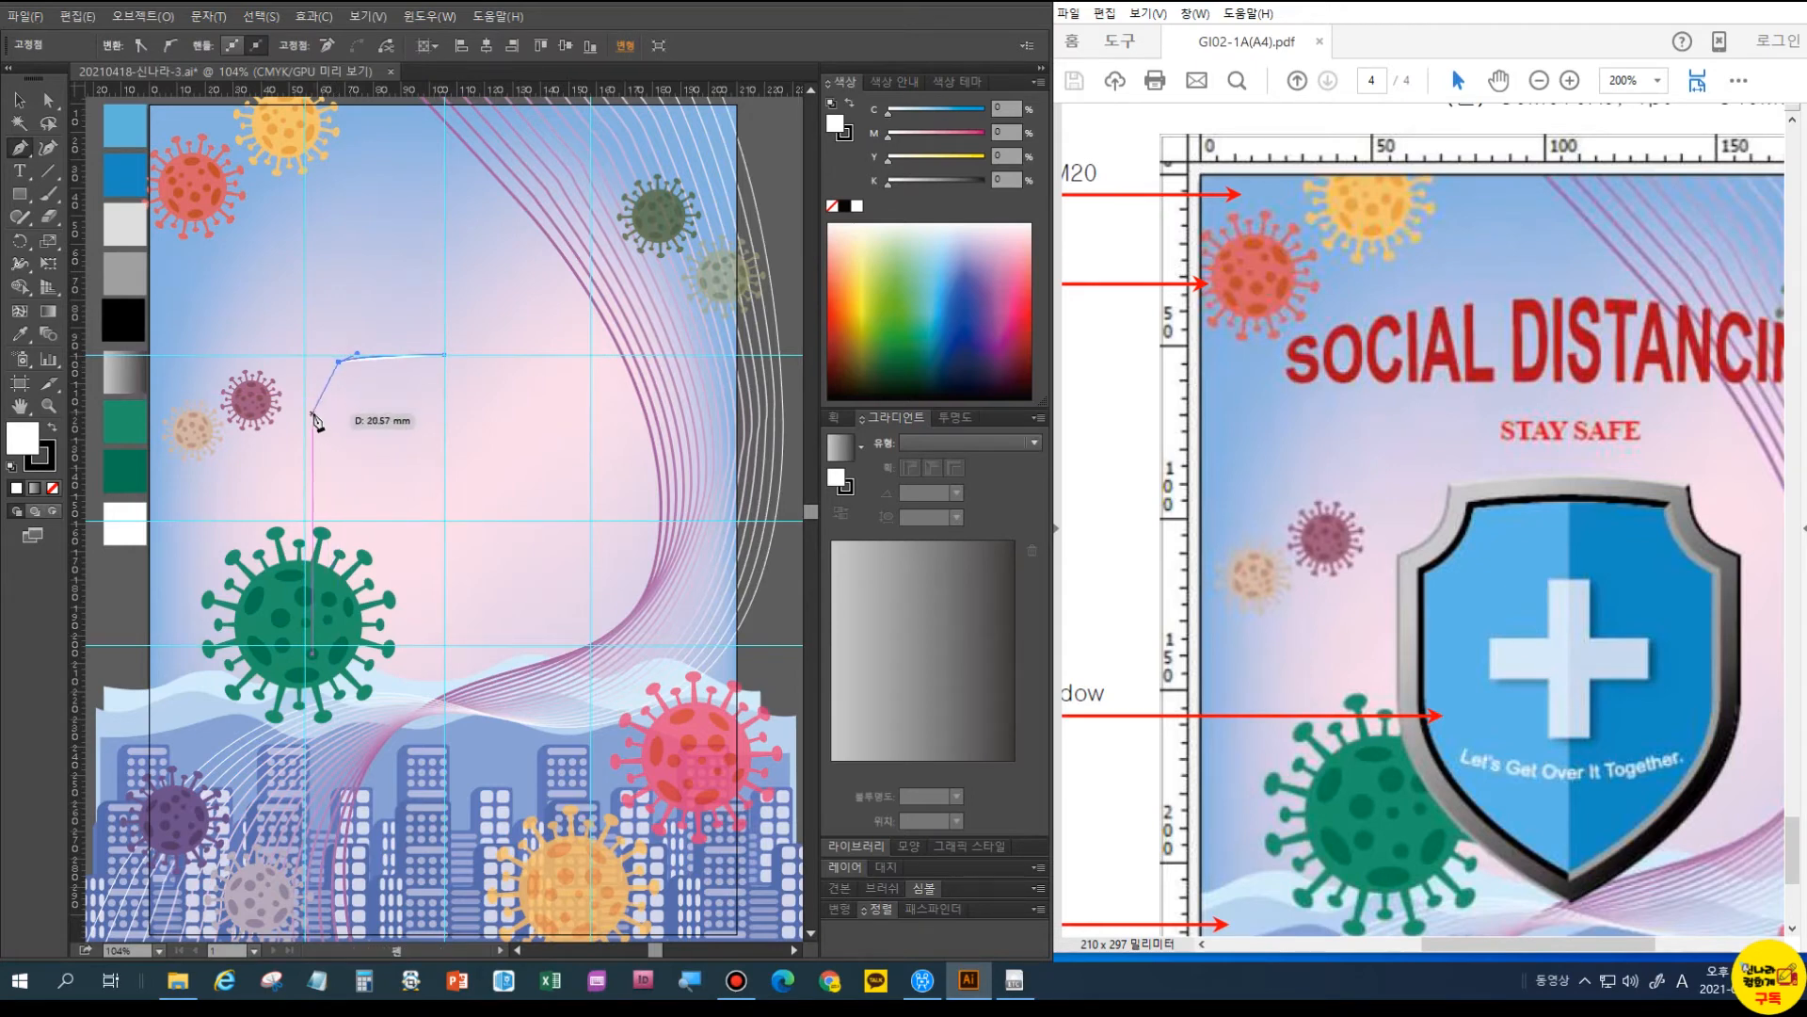
left_click_drag(311, 406, 294, 419)
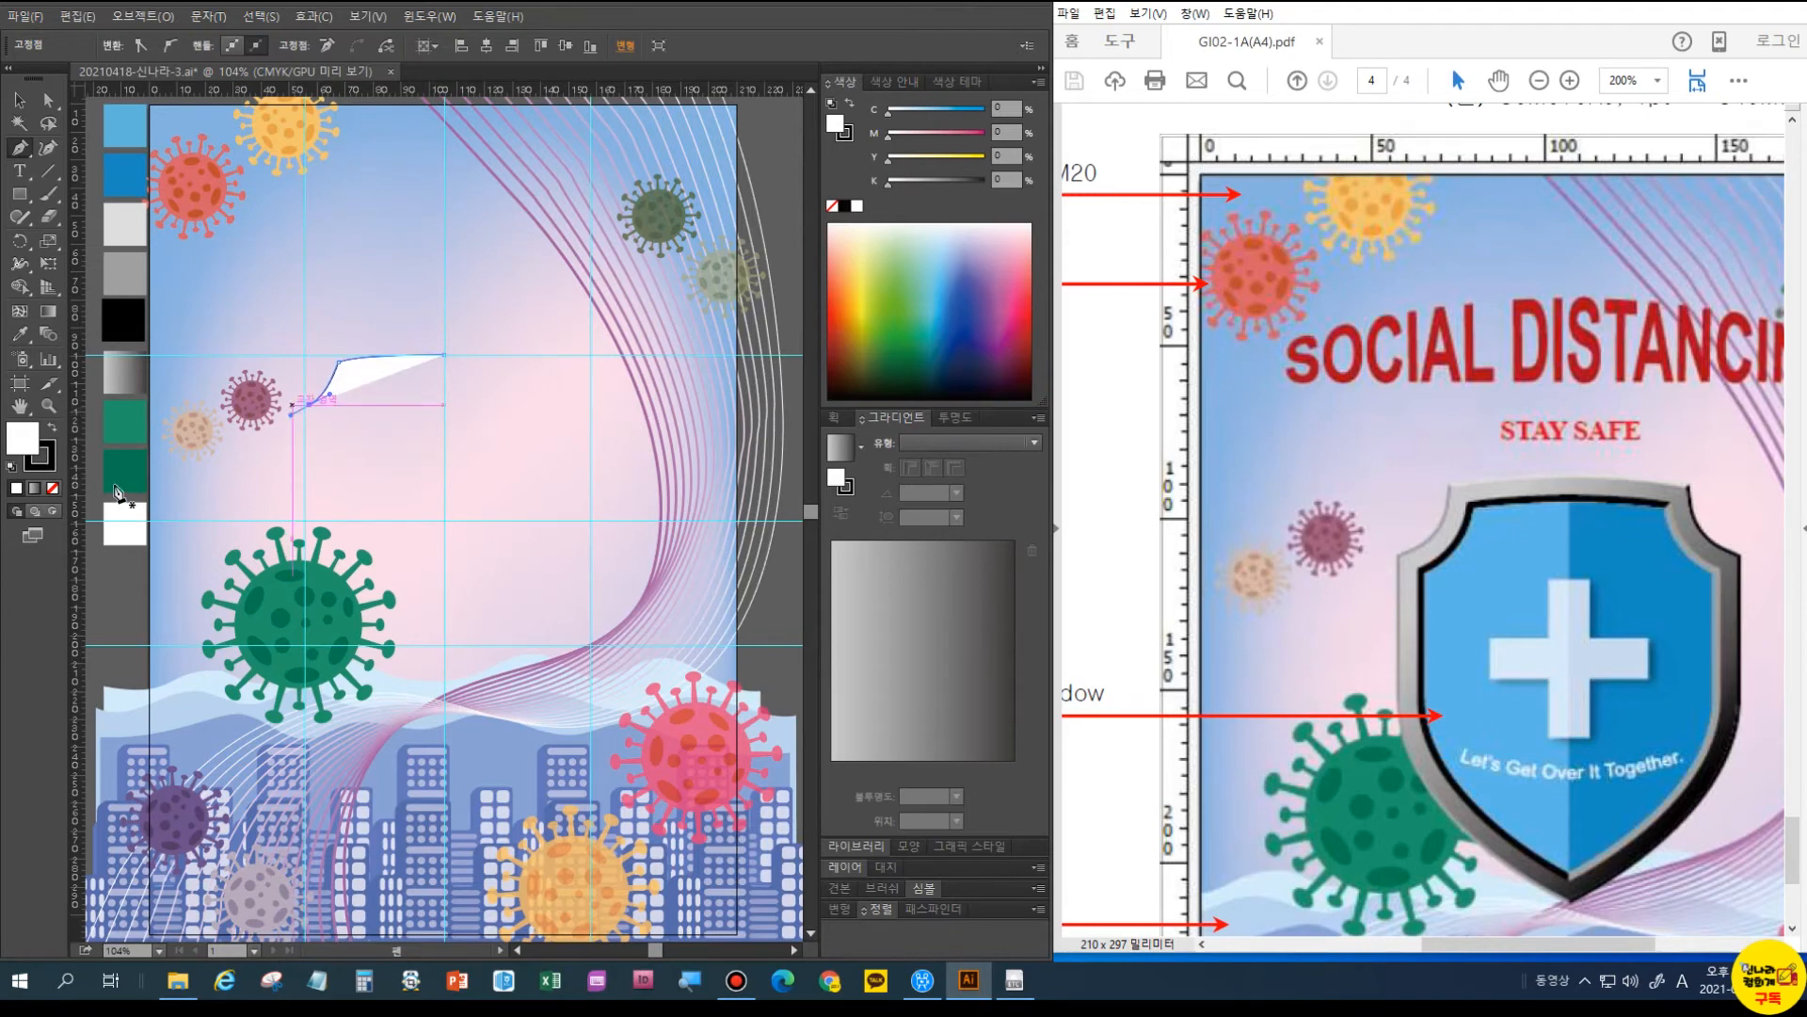
left_click(52, 488)
left_click(311, 405)
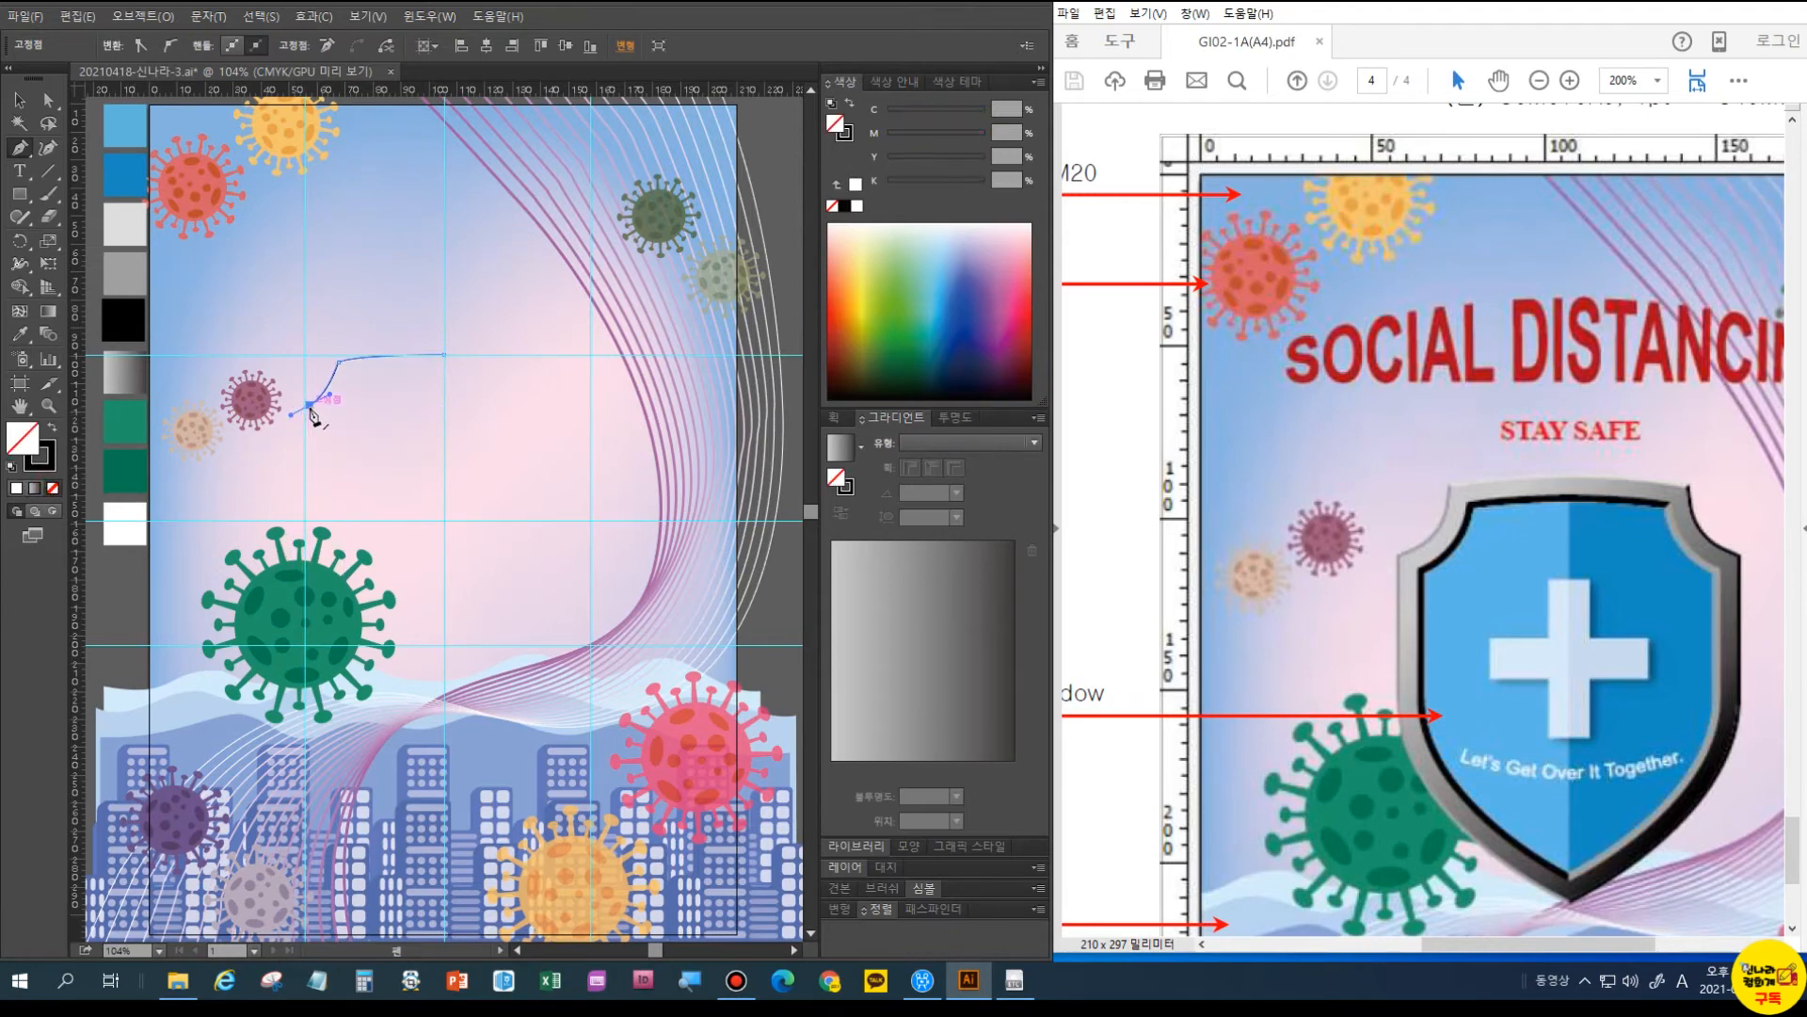
left_click(311, 540)
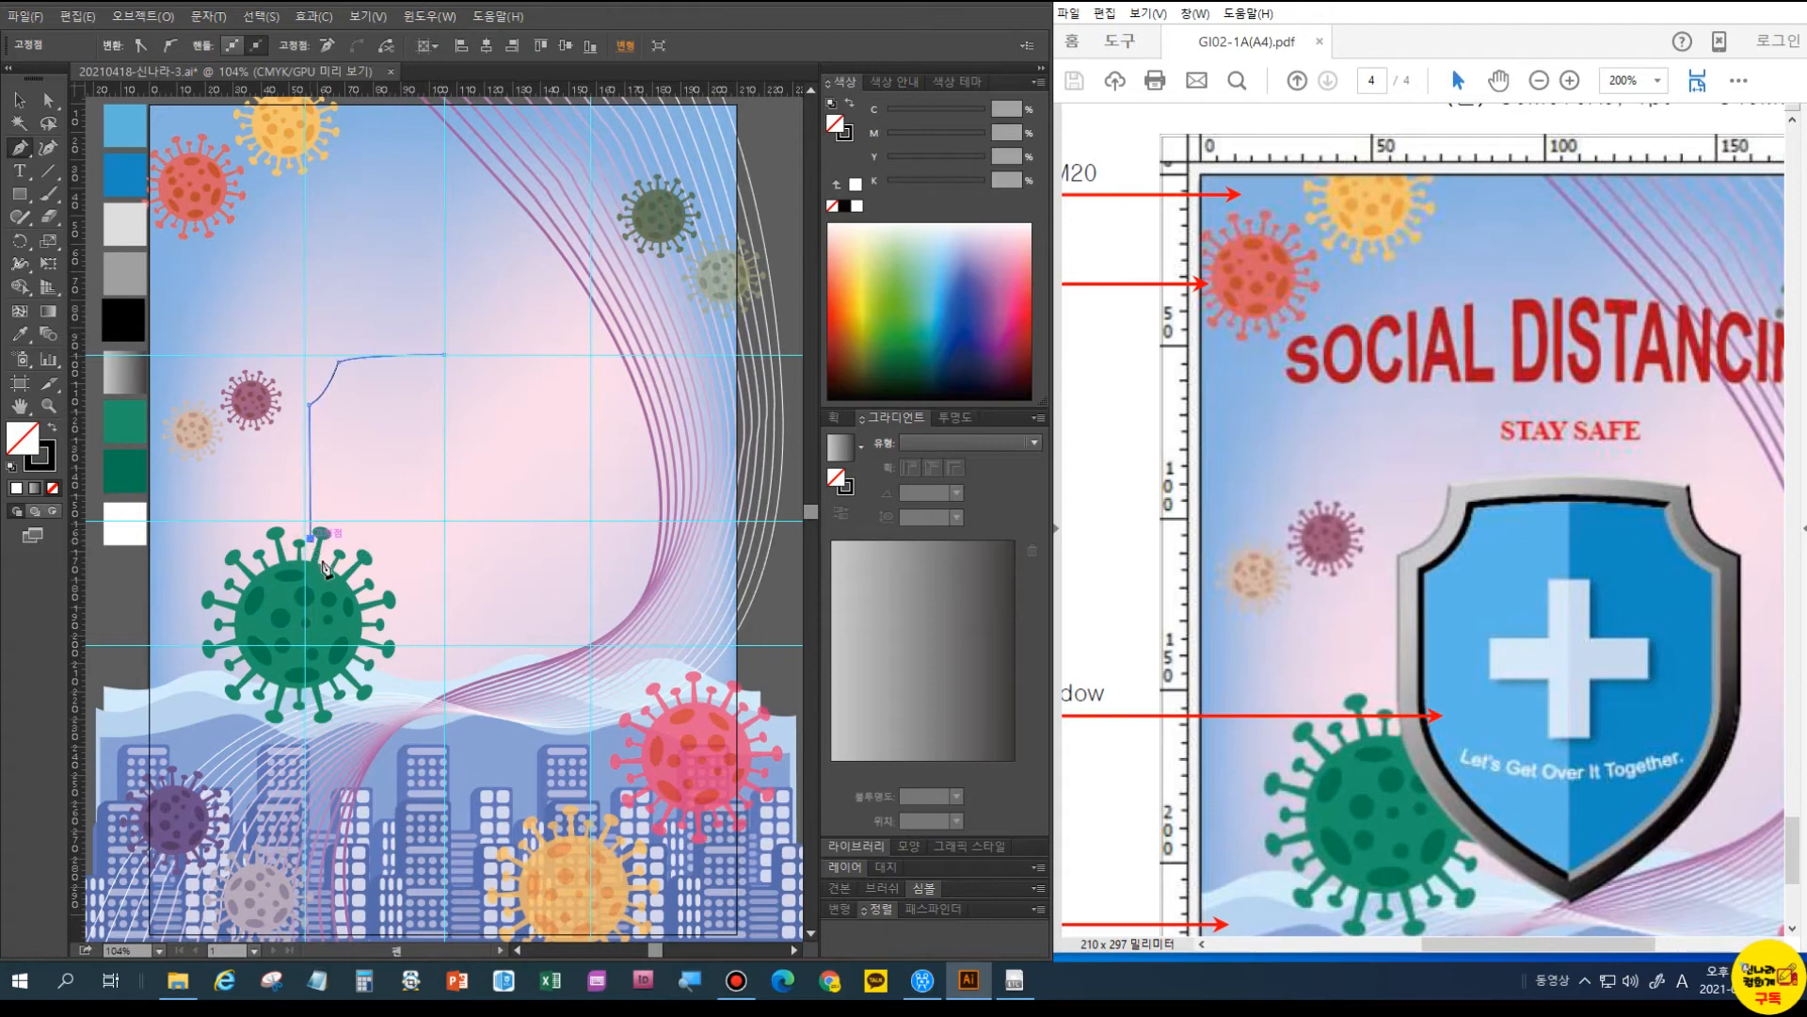
left_click_drag(443, 648, 532, 676)
left_click(511, 635, "ctrl")
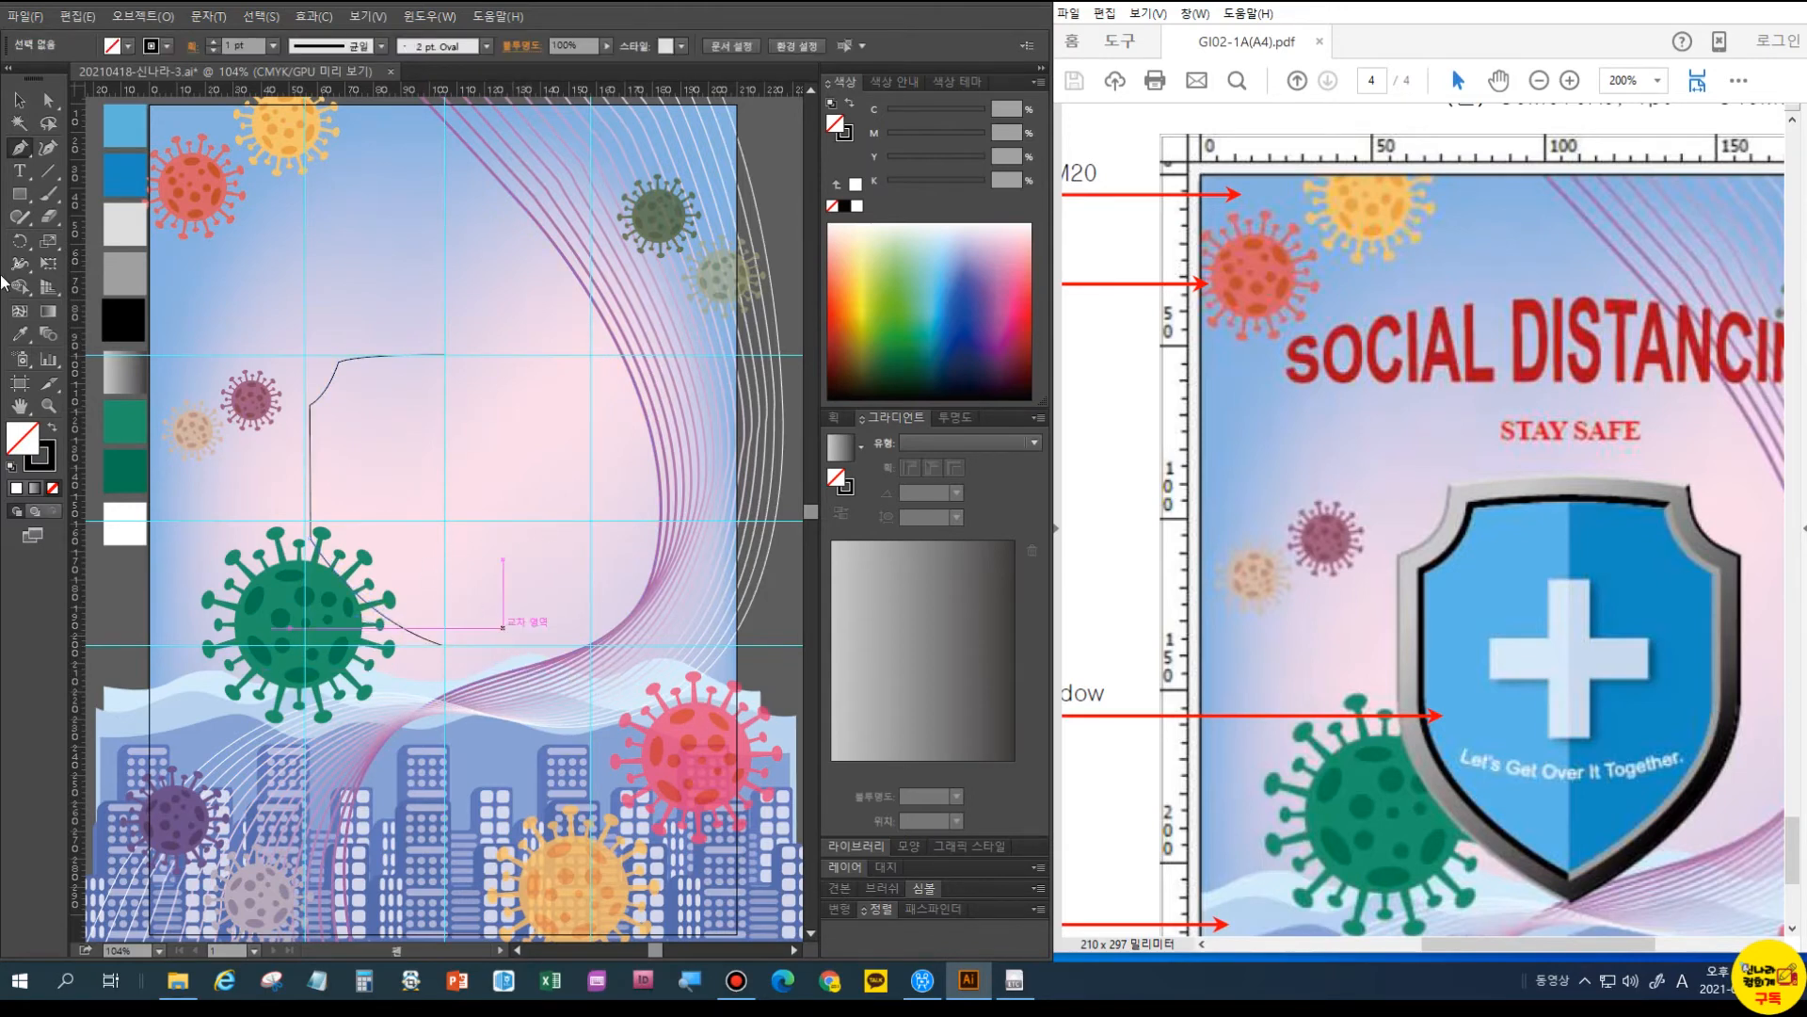
- Reflect a copy of the half shield vertically across the centre guide to form the other half, and deselect it
left_click(20, 101)
left_click_drag(325, 326, 379, 396)
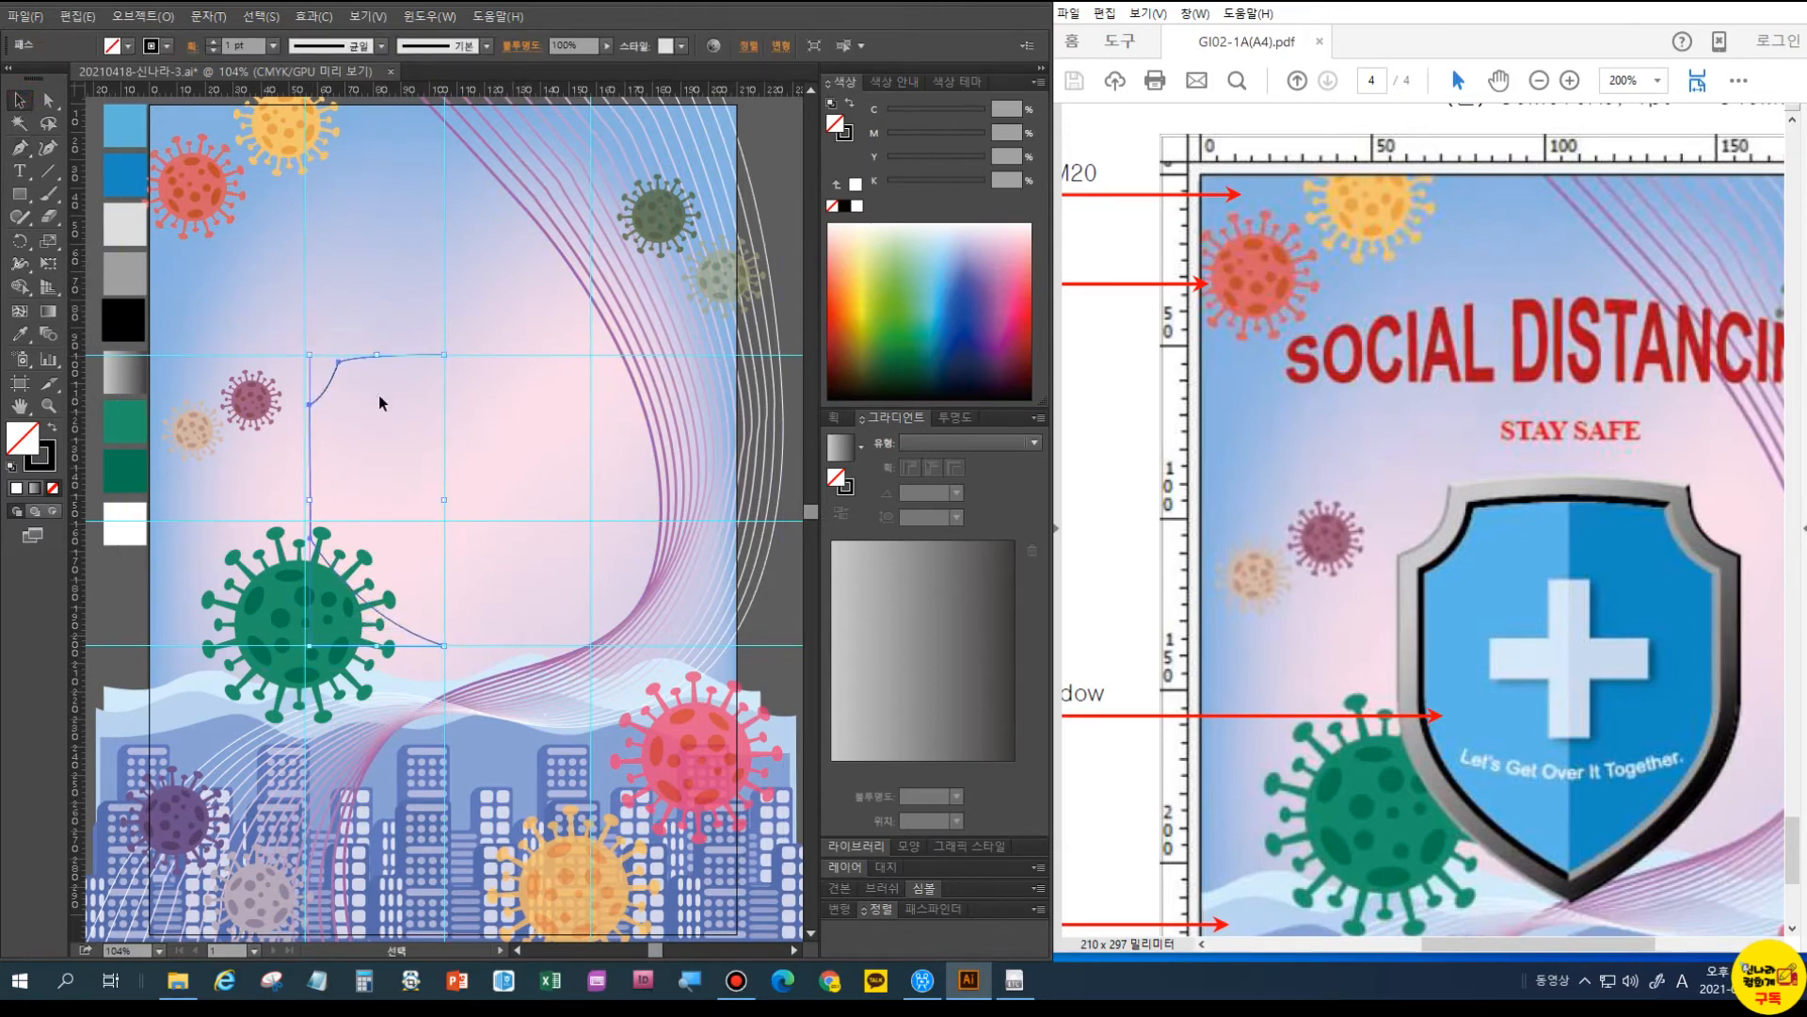
left_click_drag(19, 240, 66, 252)
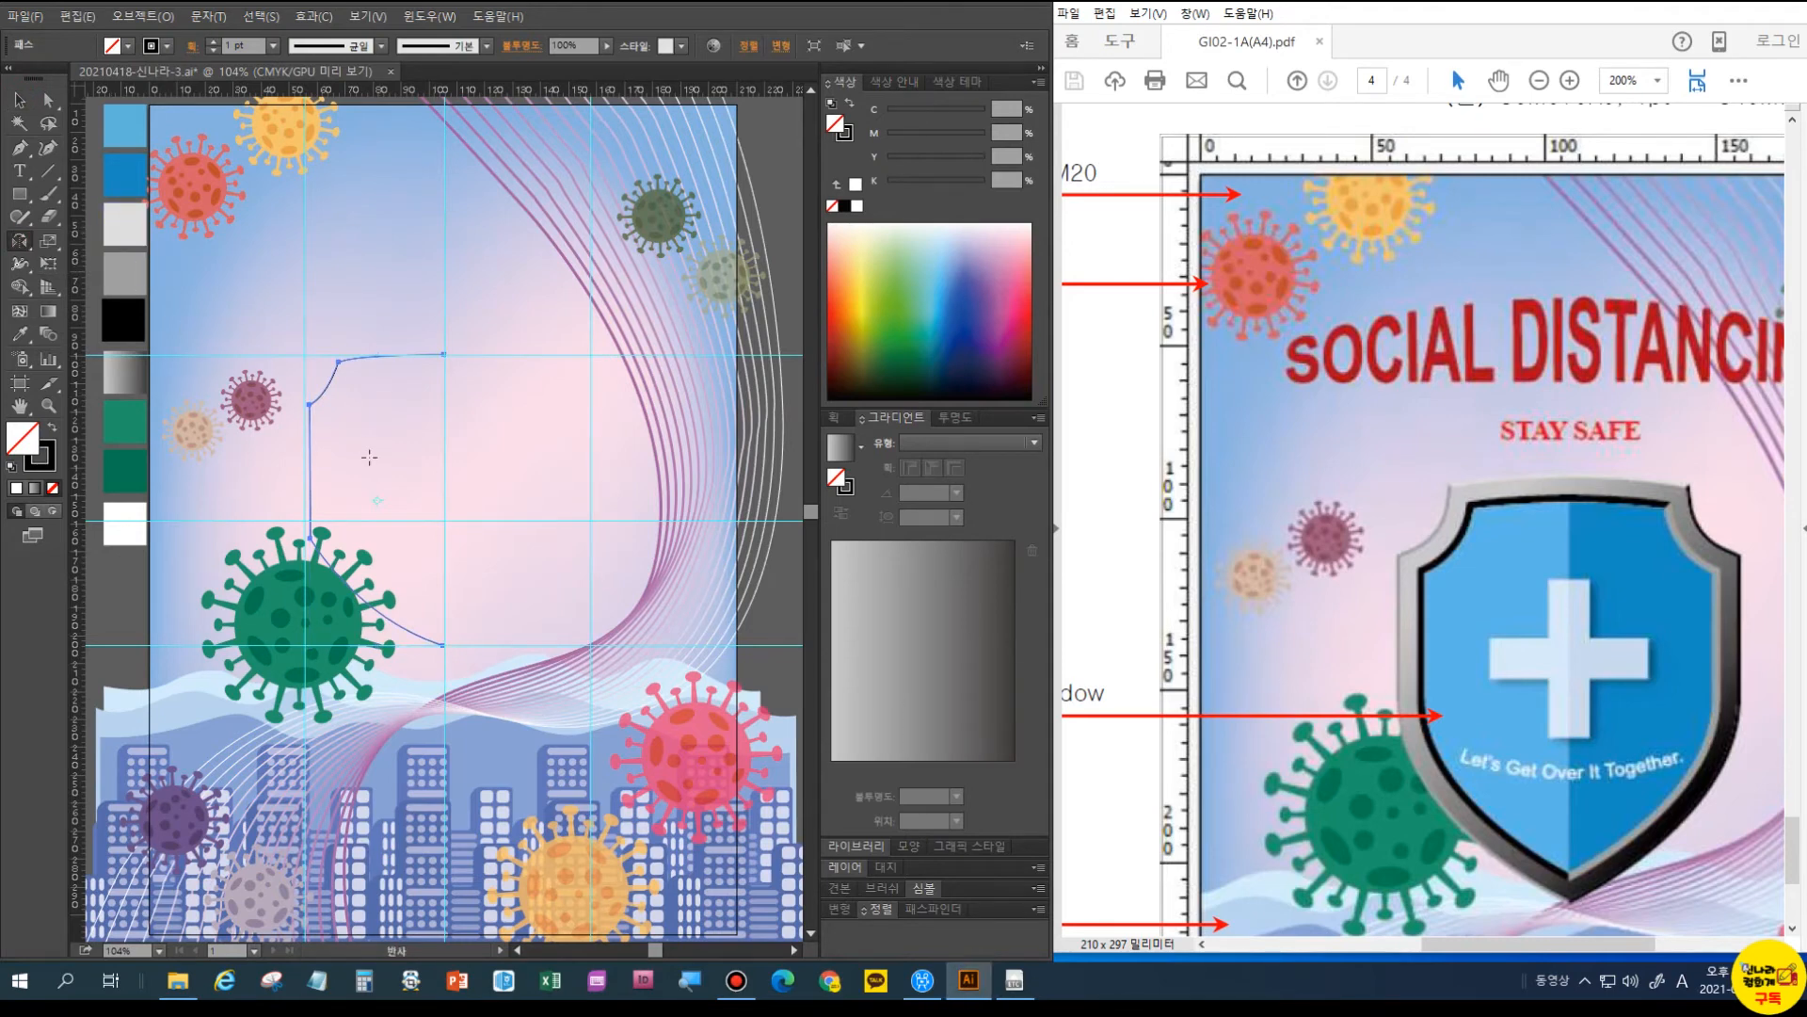
left_click(442, 484, "alt")
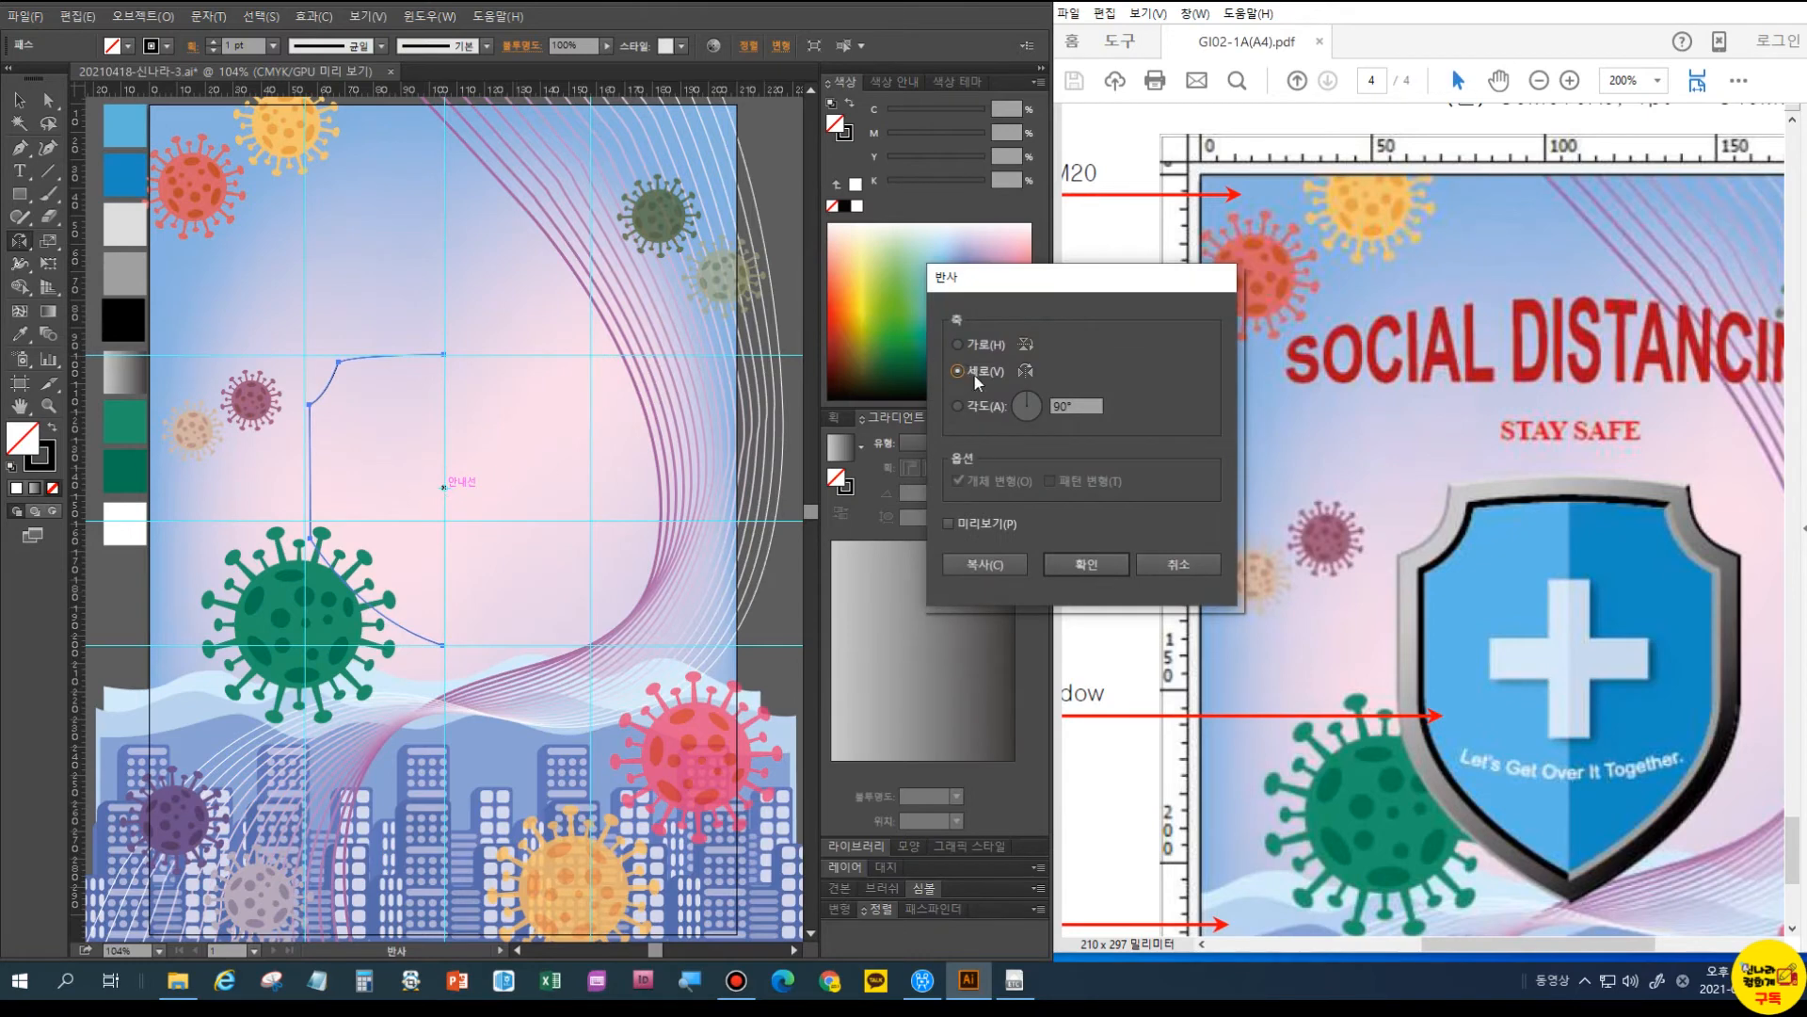
left_click(998, 563)
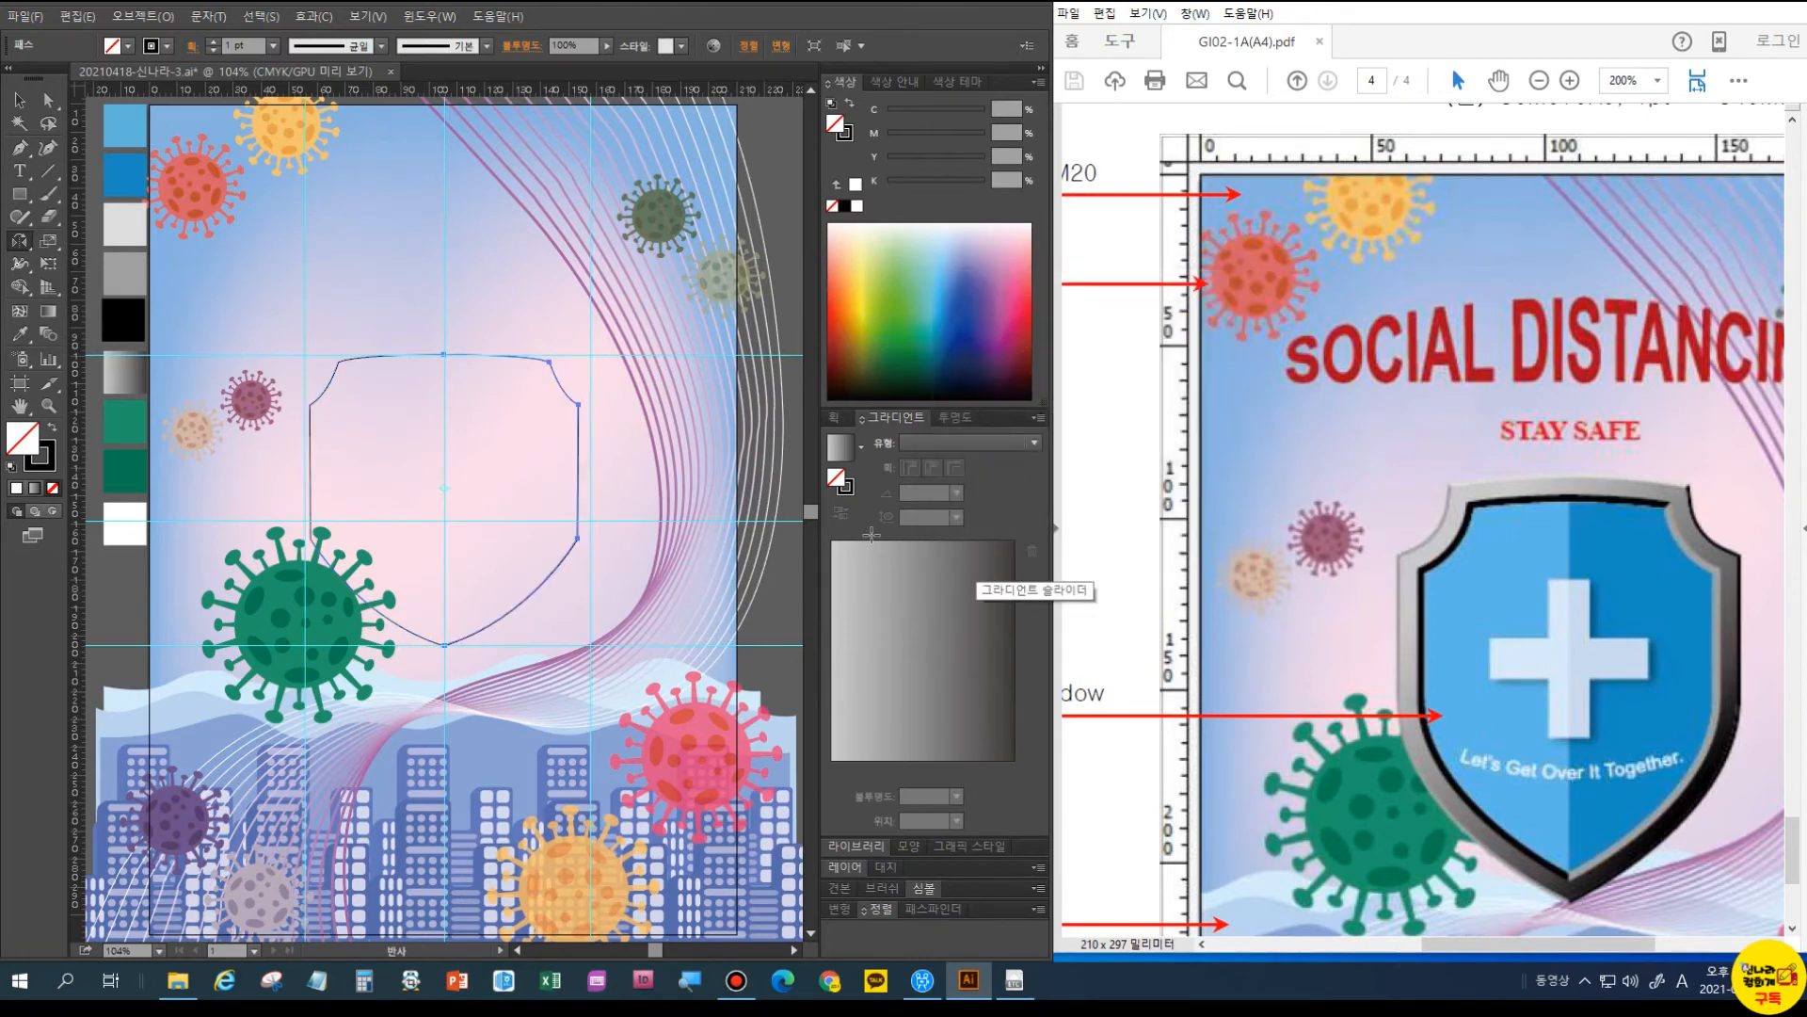
key("v")
left_click(458, 375)
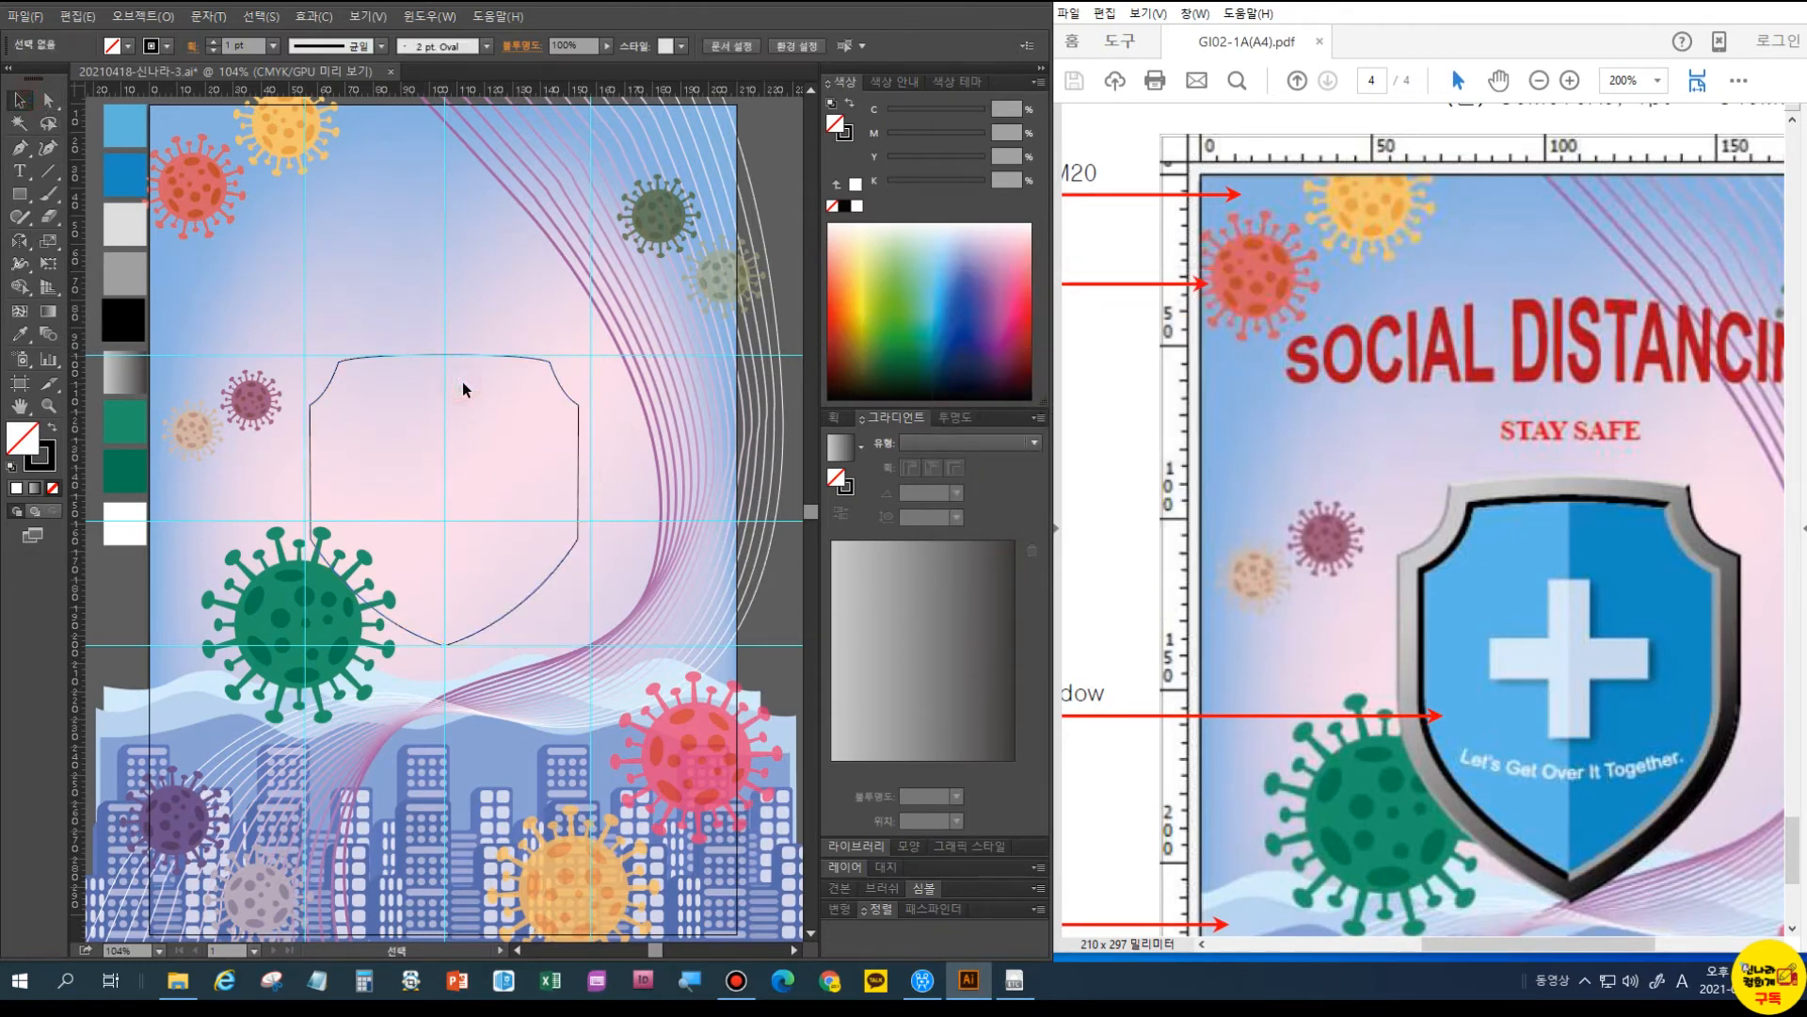
- Try to unite the two shield halves with Pathfinder
left_click(428, 355)
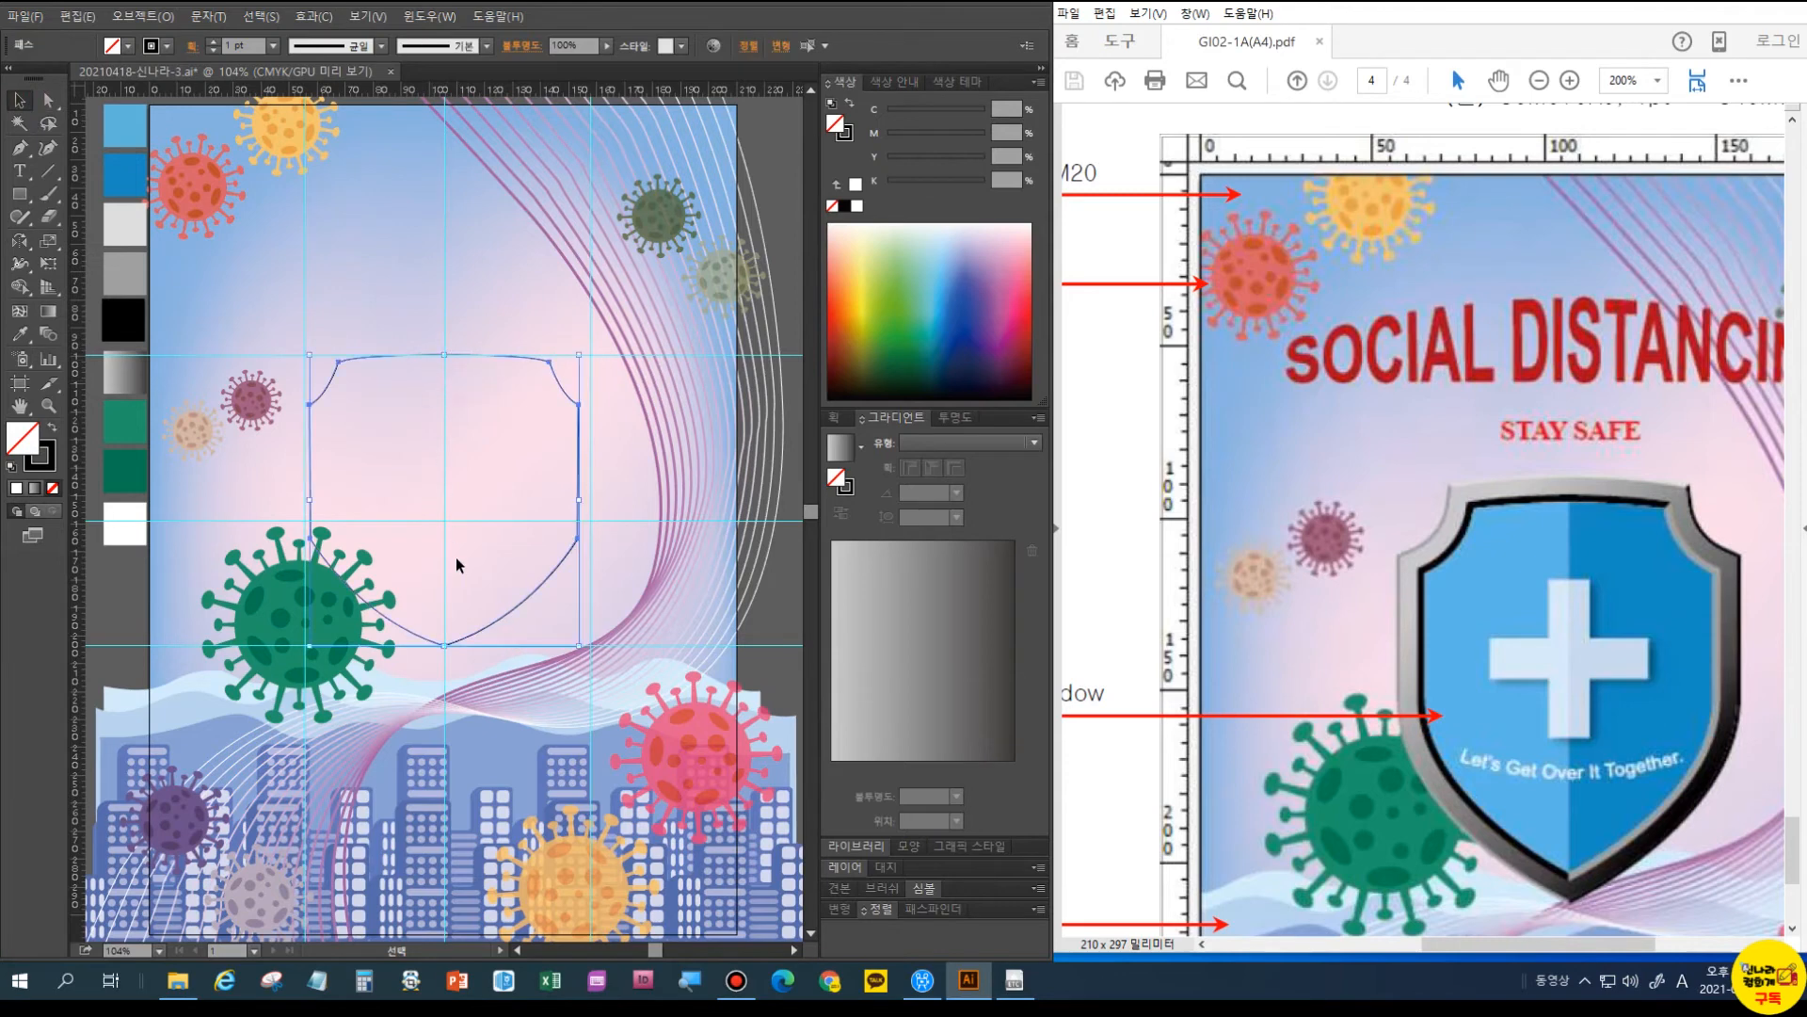
left_click(433, 626)
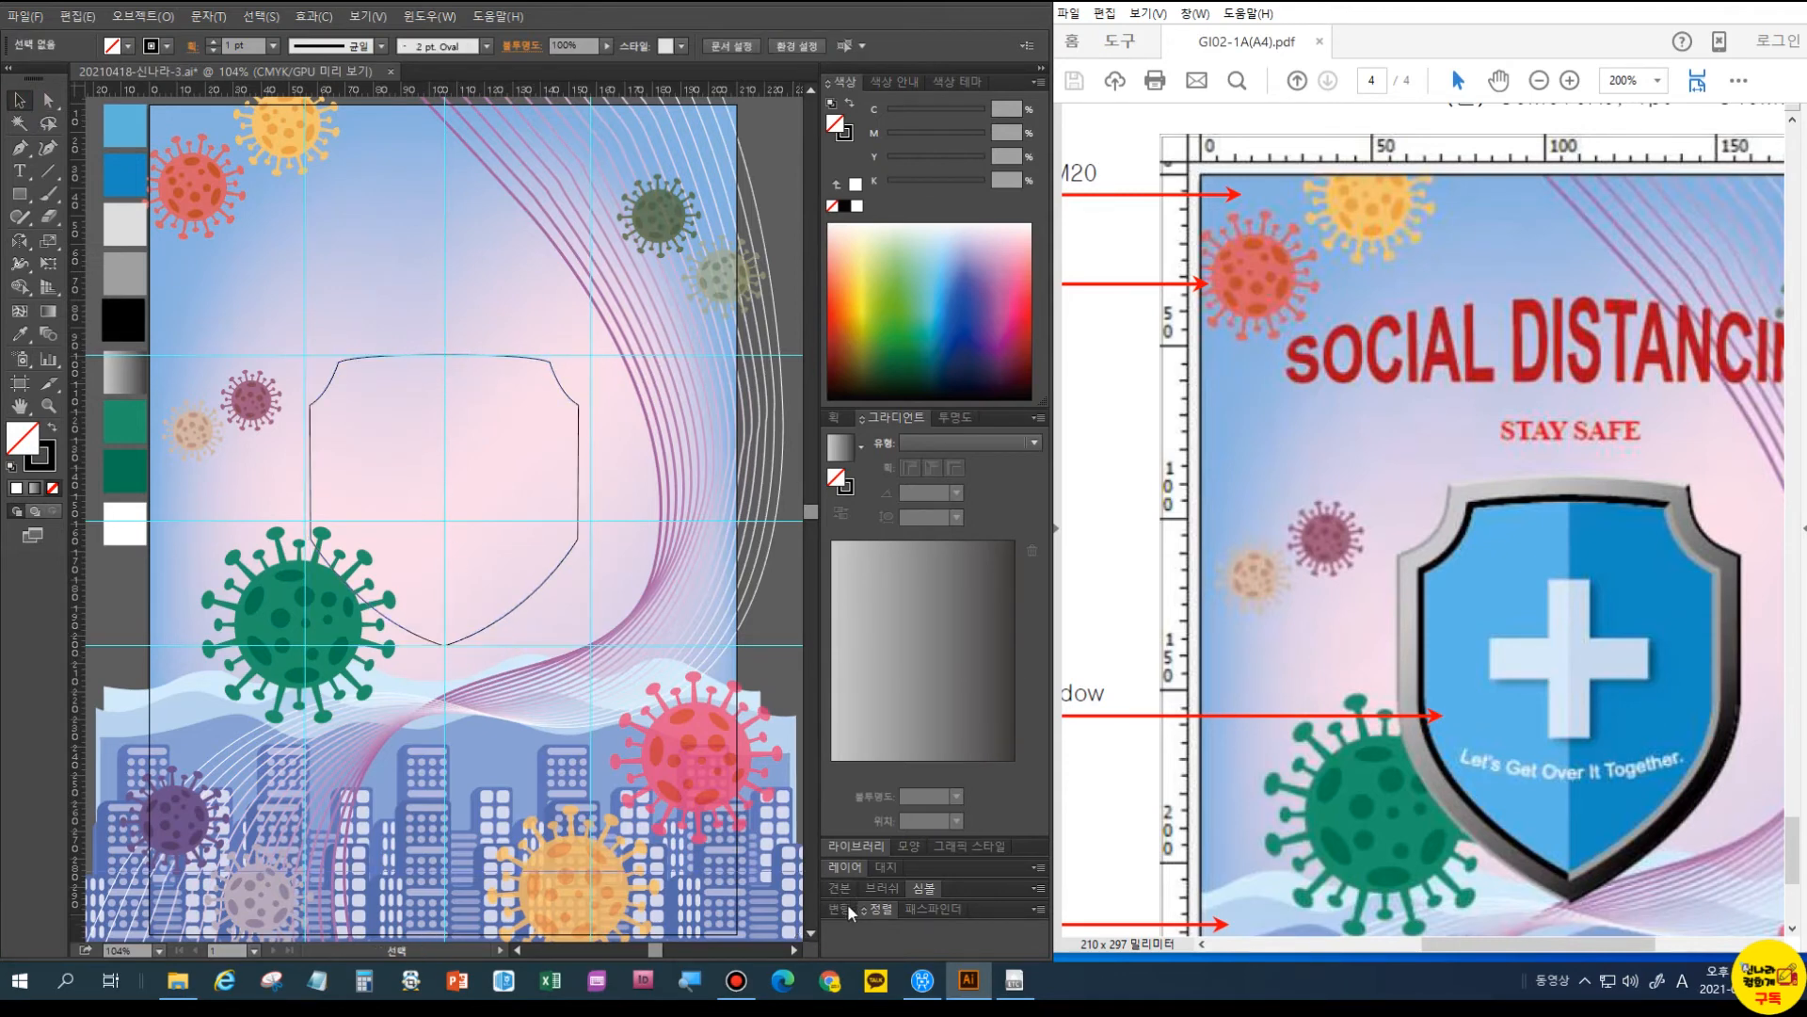
key("ctrl+shift+F9")
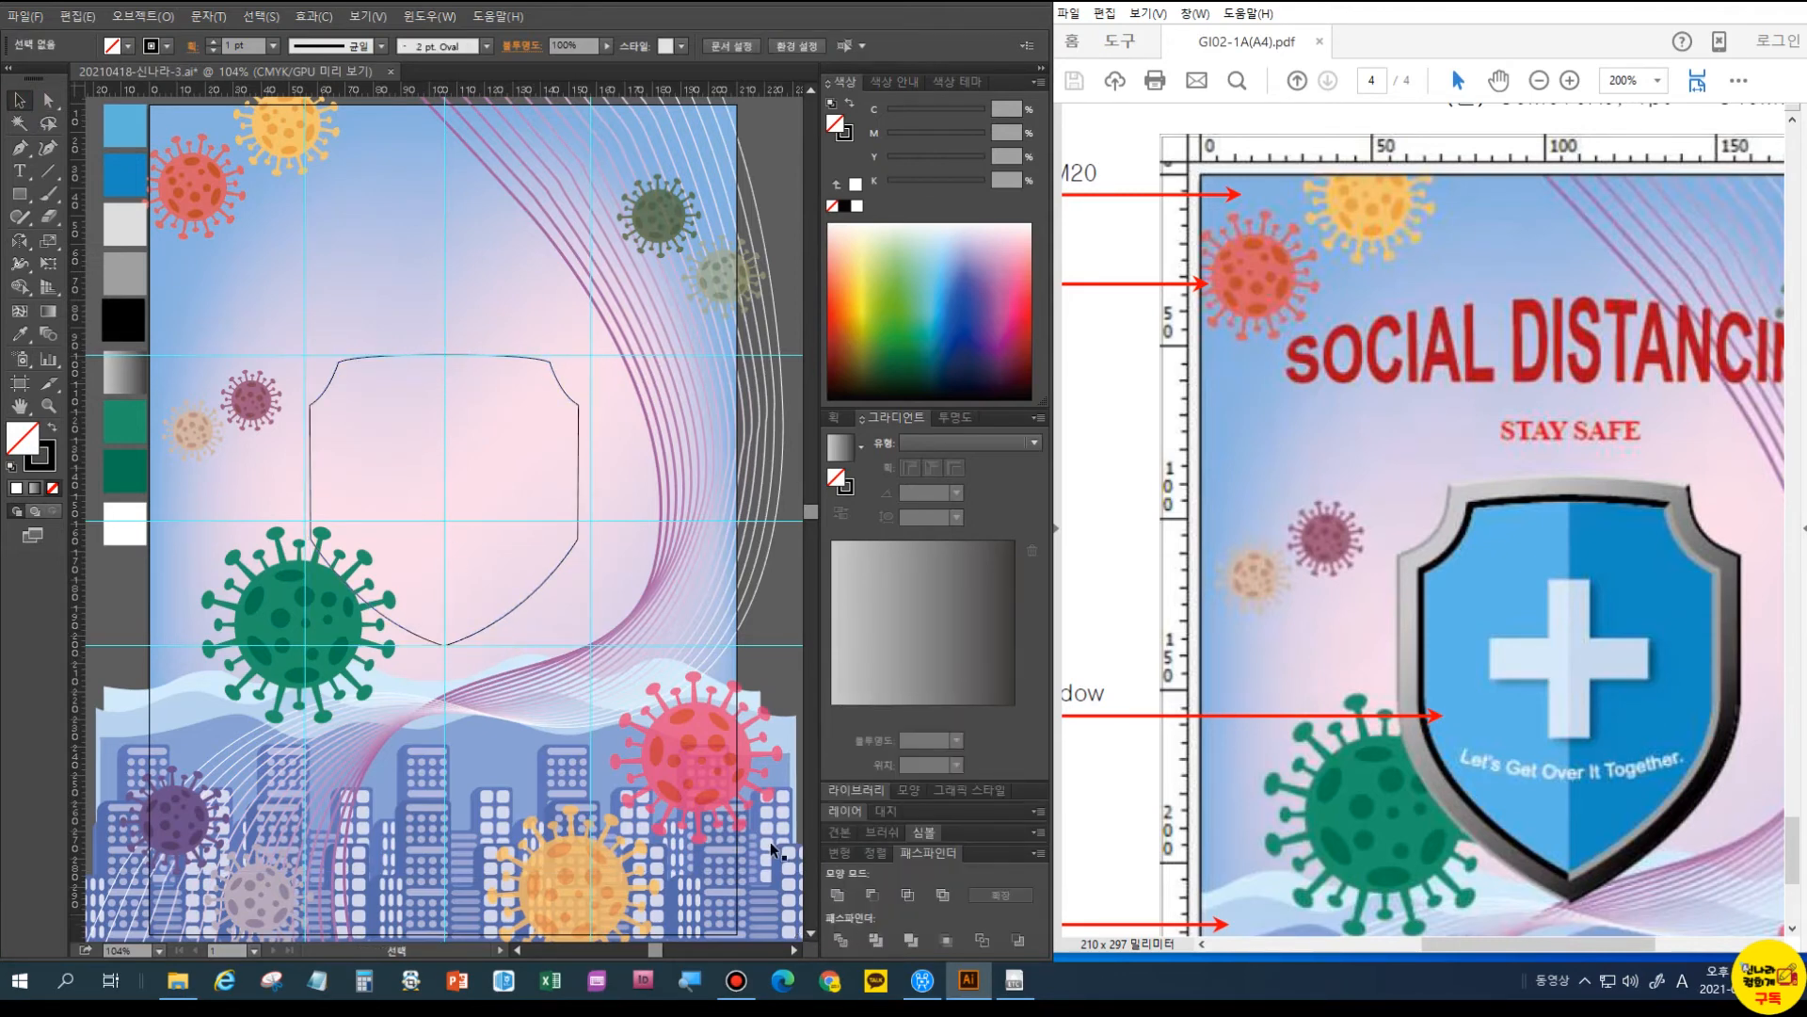
left_click(837, 897)
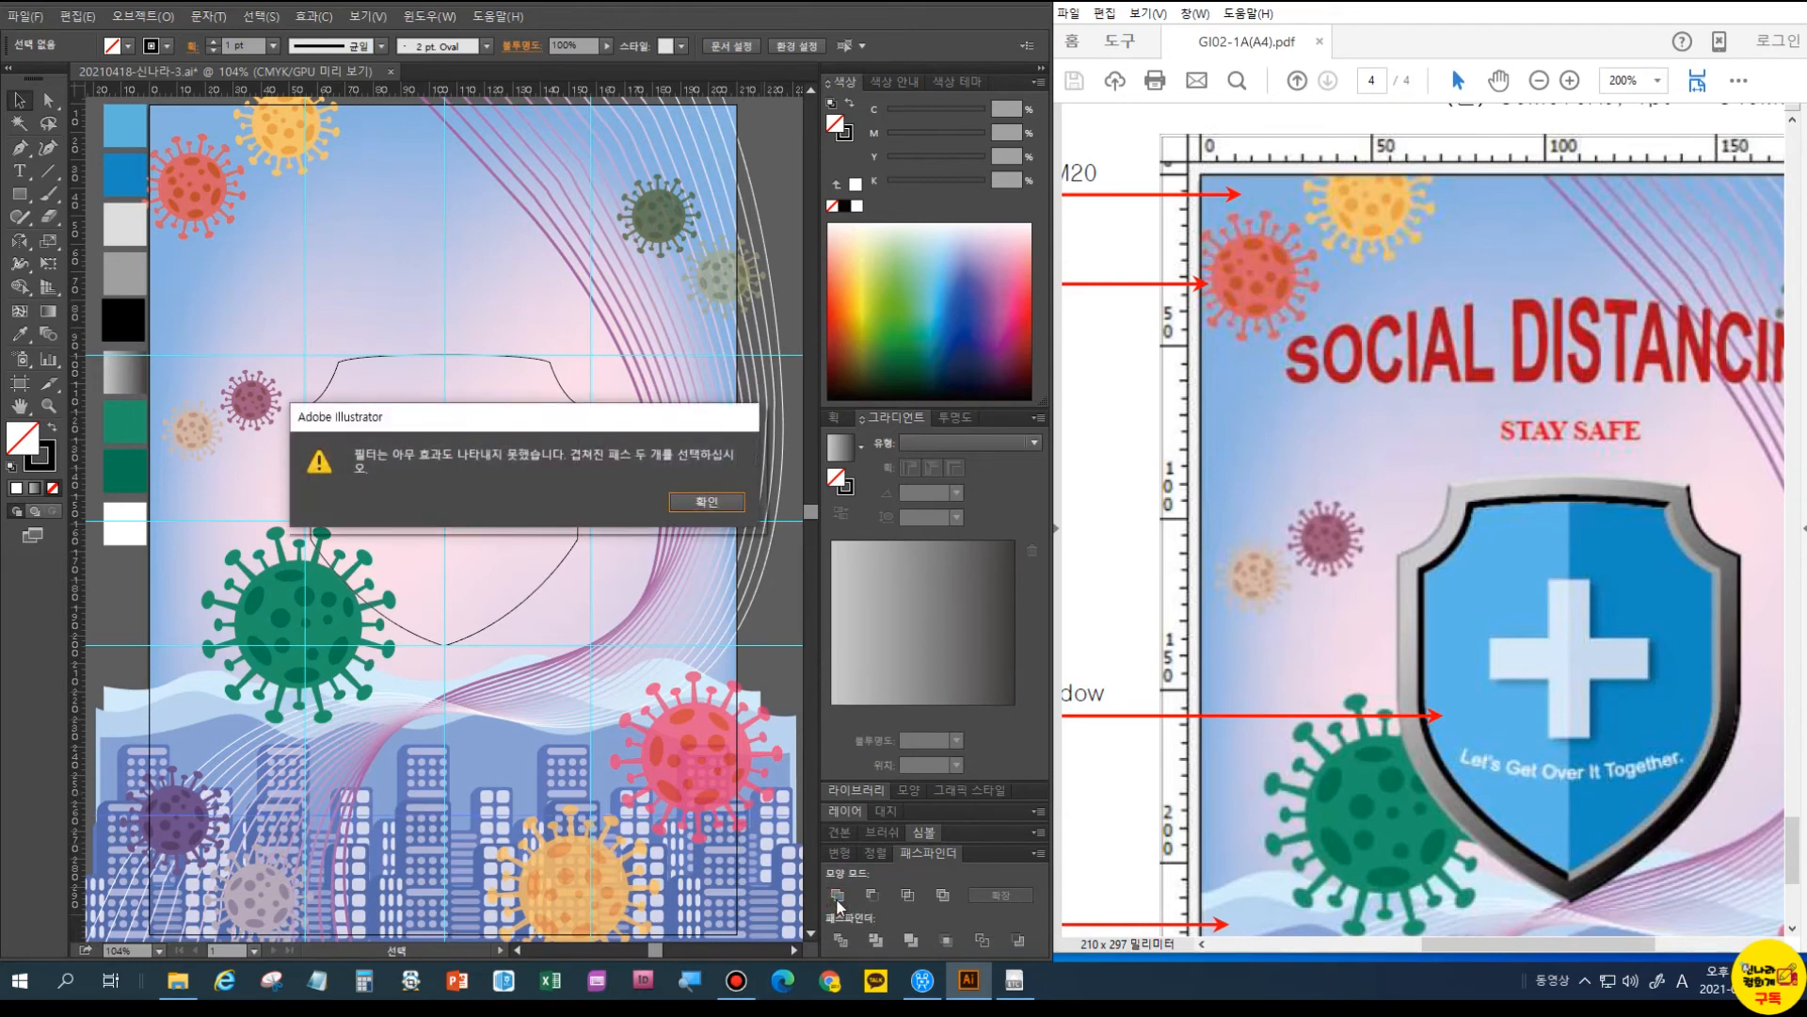
left_click(707, 500)
- Hide the guides and move the right half's bottom end point to meet the left half's at the shield's tip
key("ctrl+semicolon")
key("v")
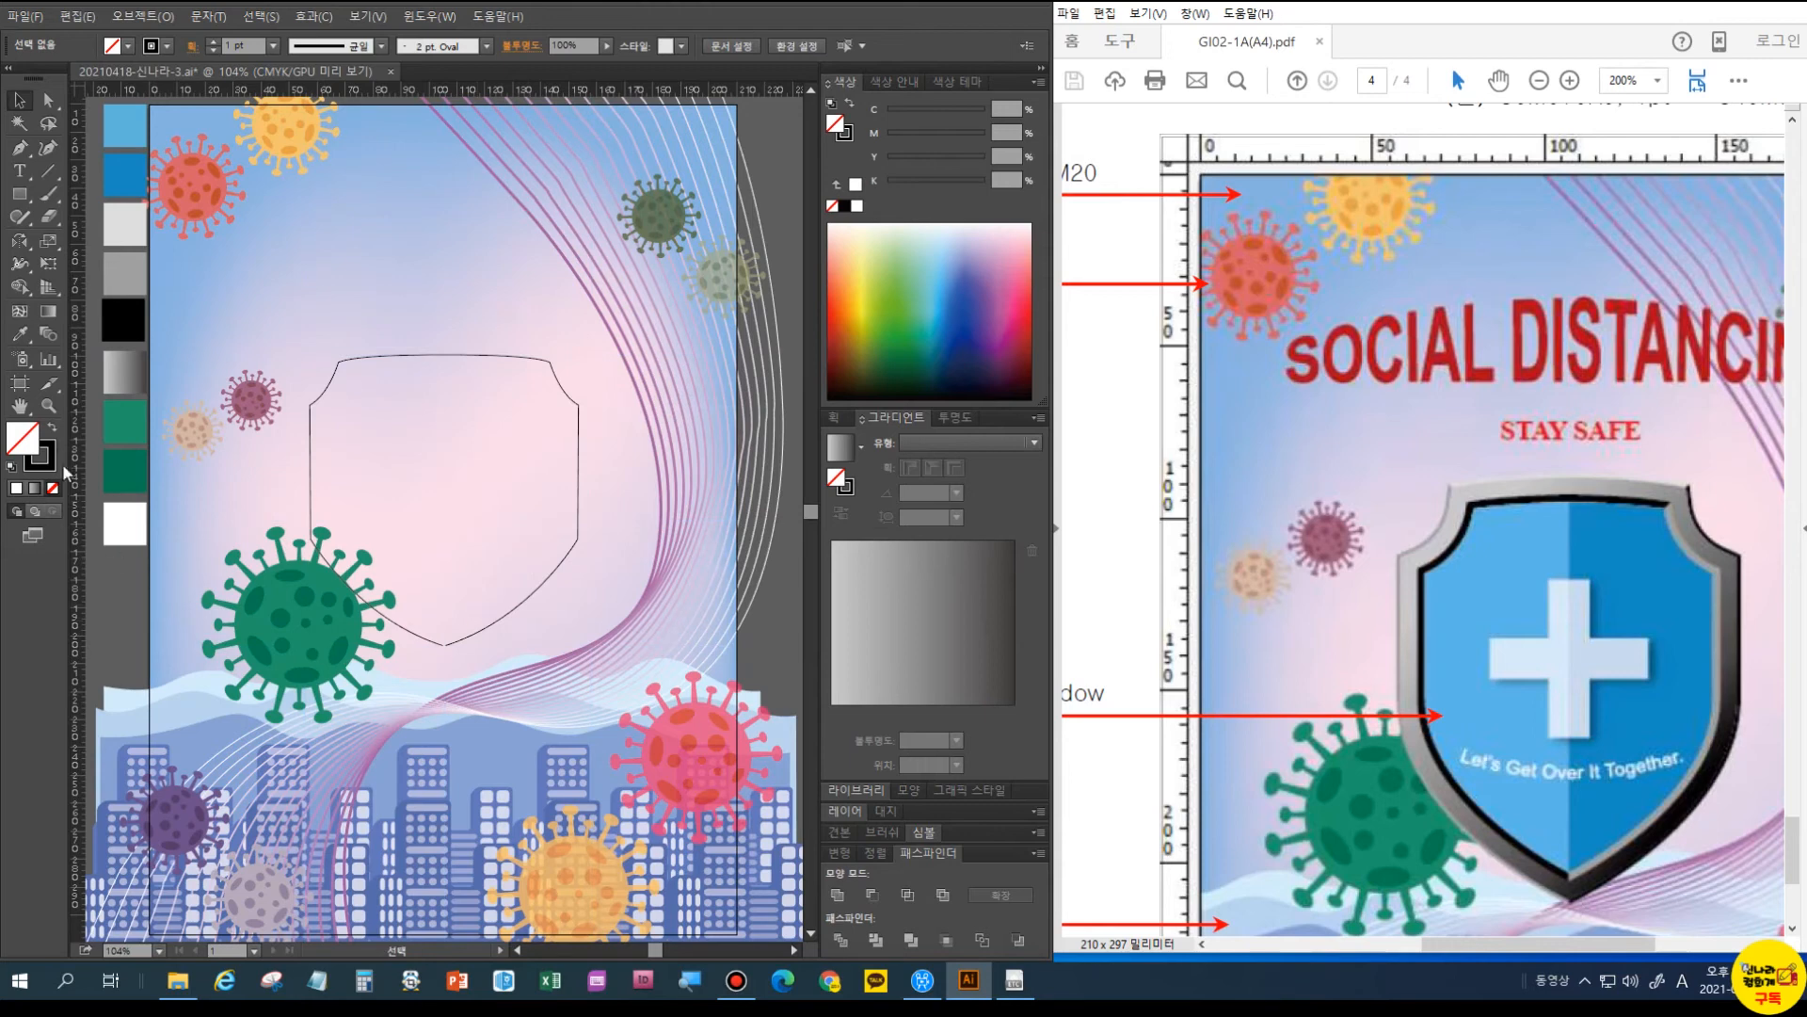
left_click(48, 406)
key("ctrl+0")
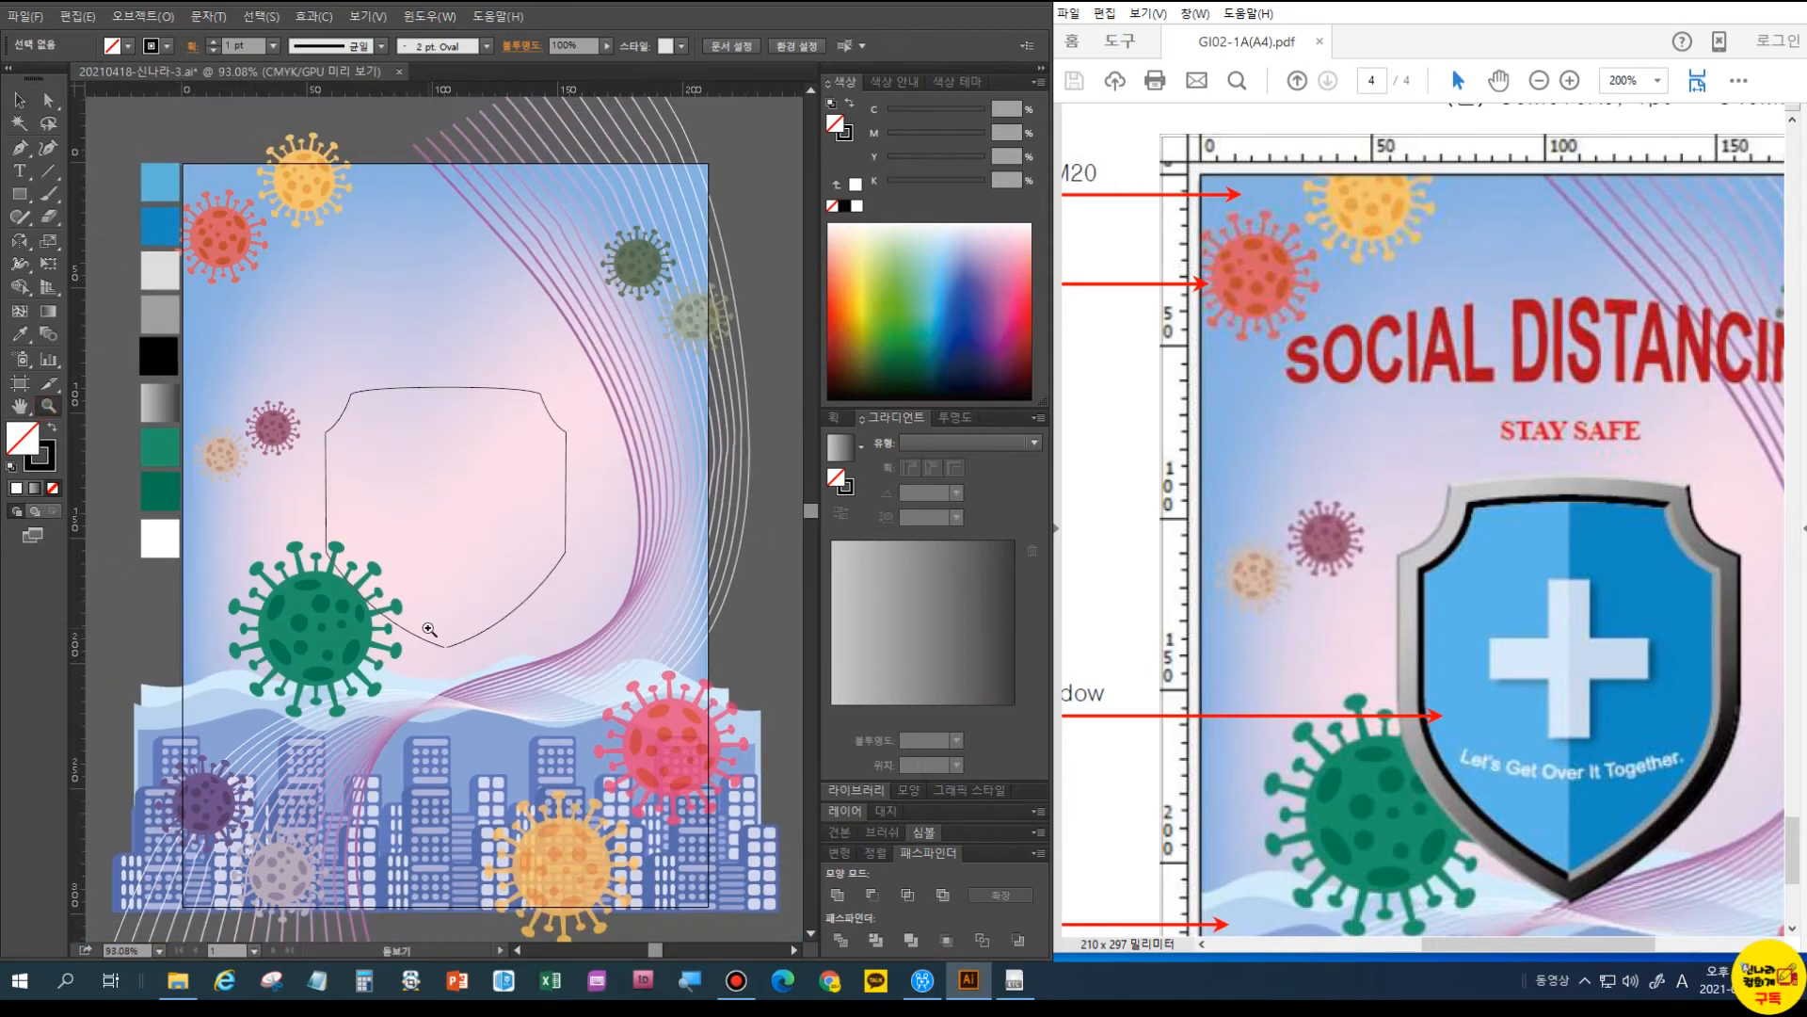
left_click_drag(436, 633, 474, 689)
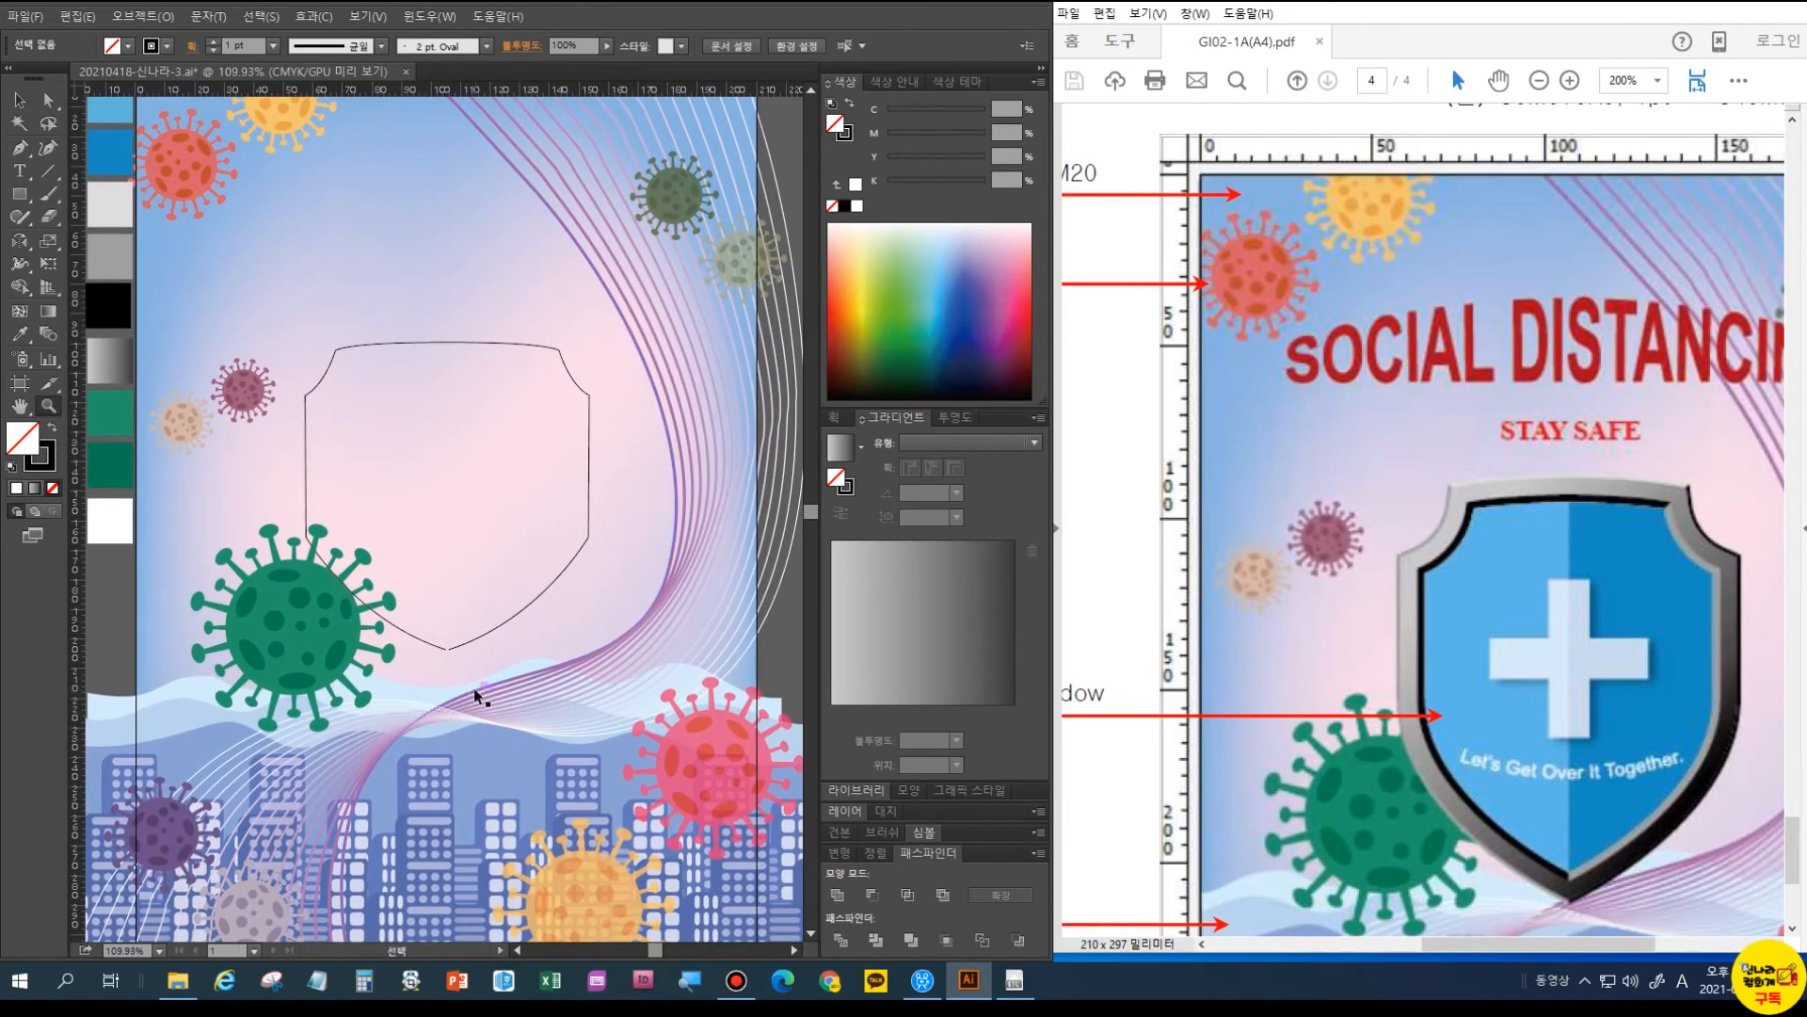
key("ctrl+equal")
key("ctrl+equal")
left_click(48, 100)
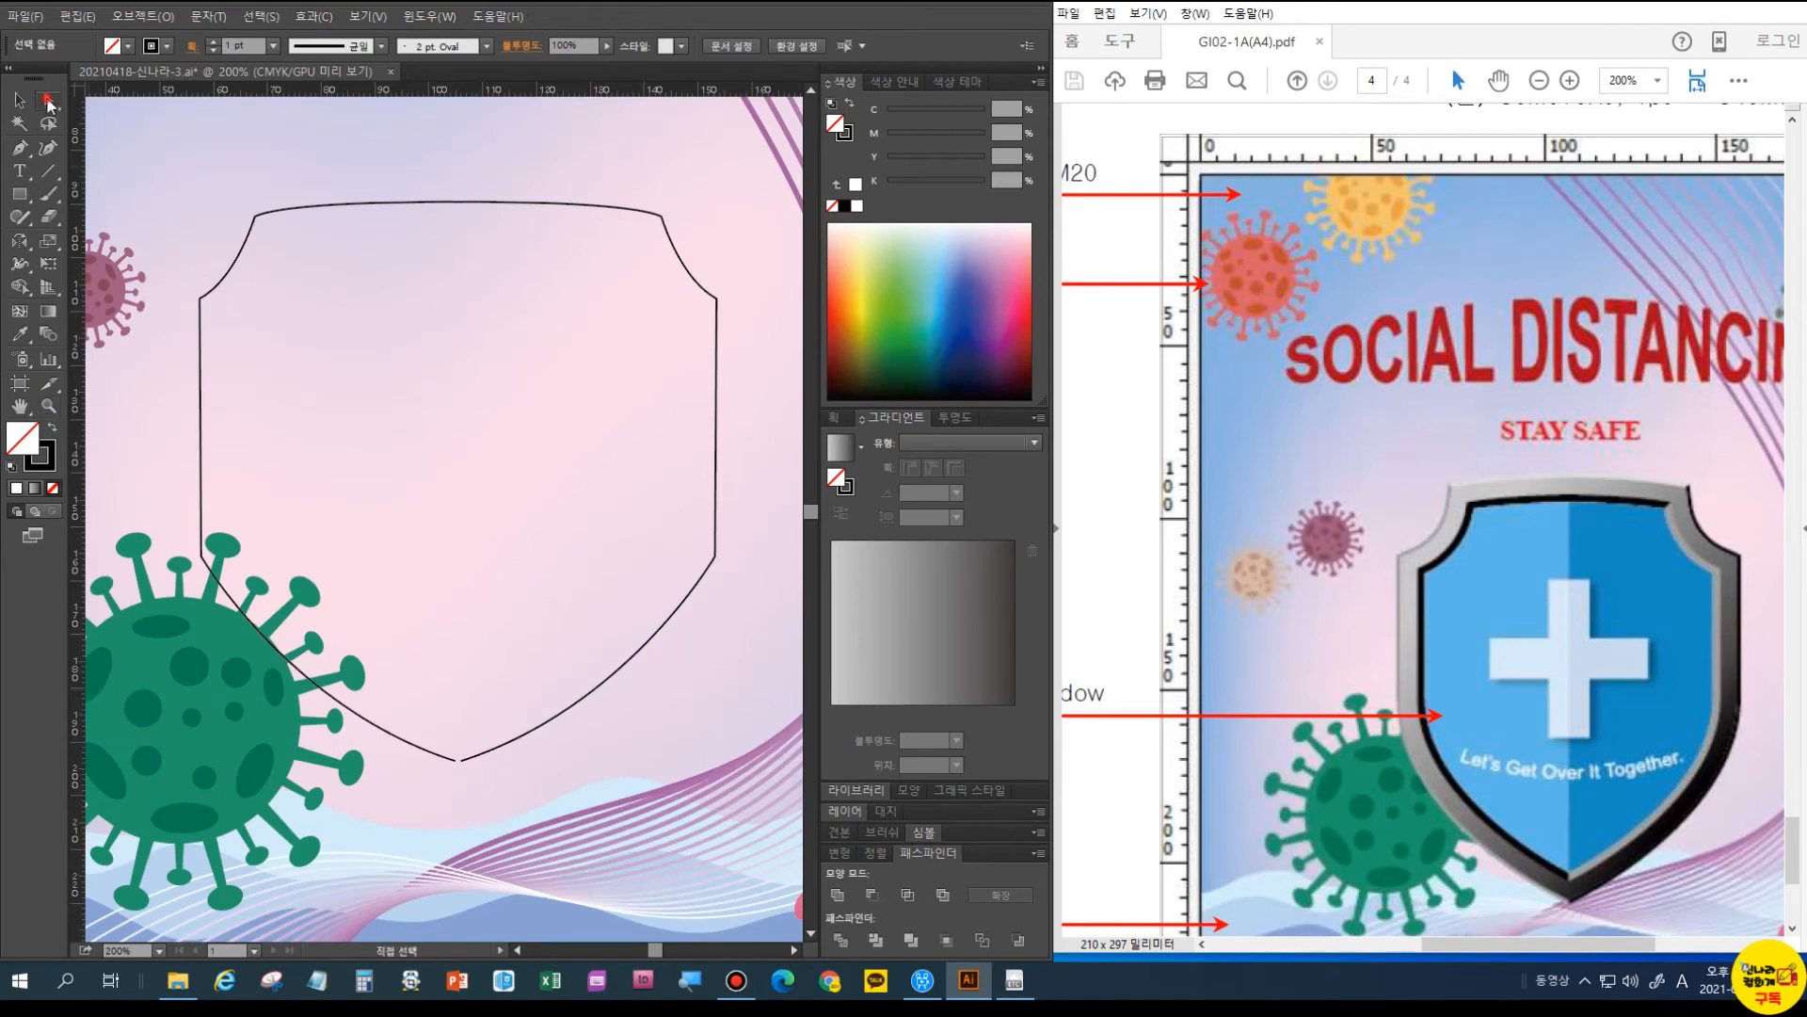
left_click(460, 759)
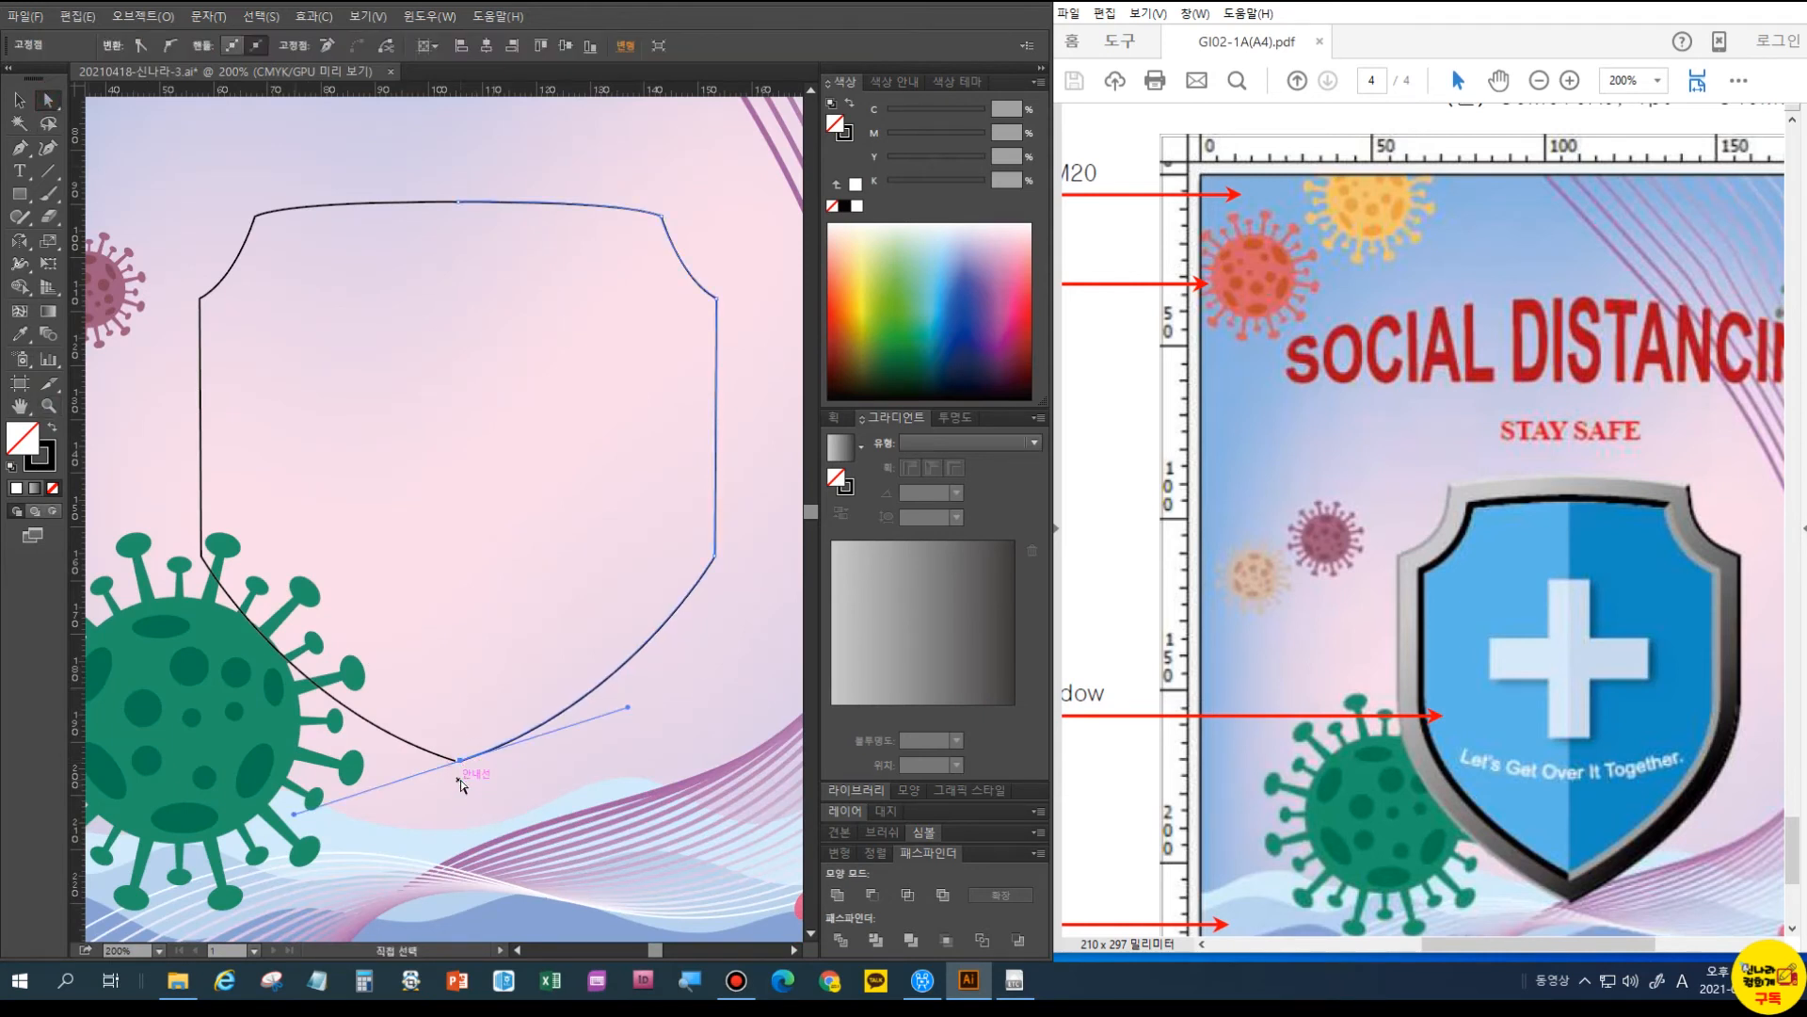
left_click(509, 772)
left_click(454, 761)
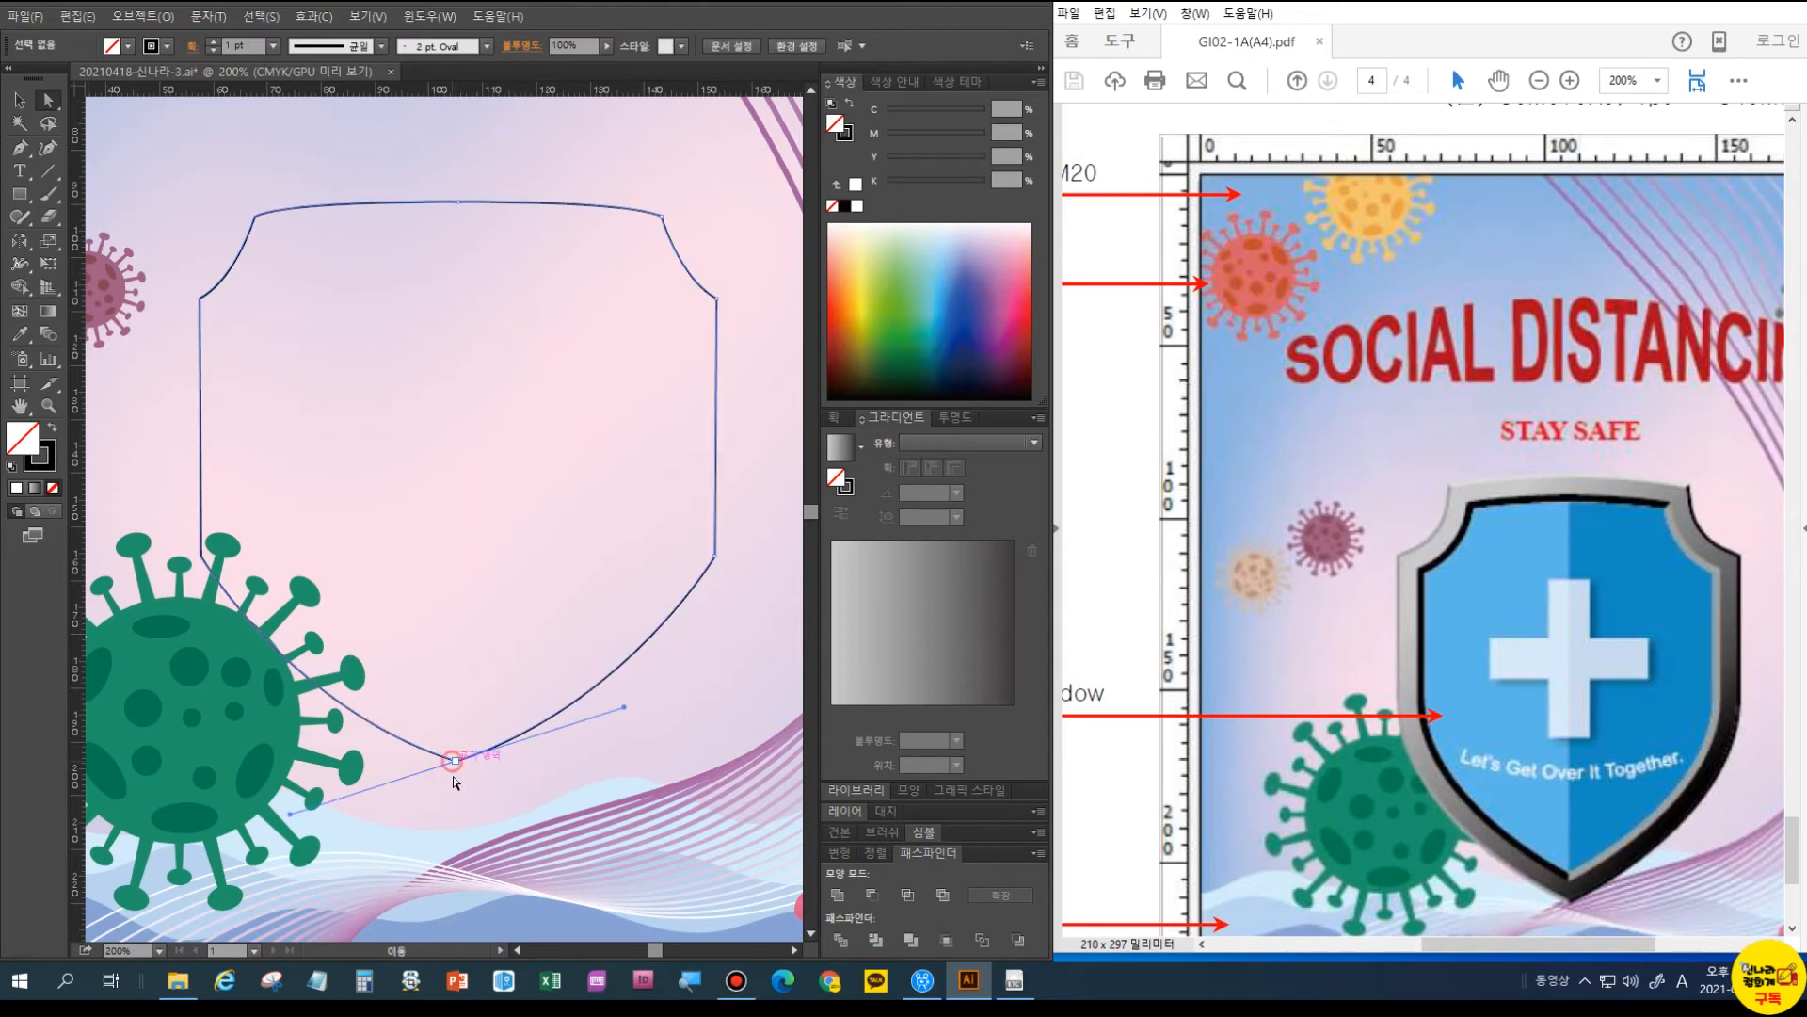
- Fit the left half's bottom end point onto the right half's at the shield's tip, checking the join in outline view
scroll(455, 793, "up", 2)
left_click_drag(360, 759, 436, 307)
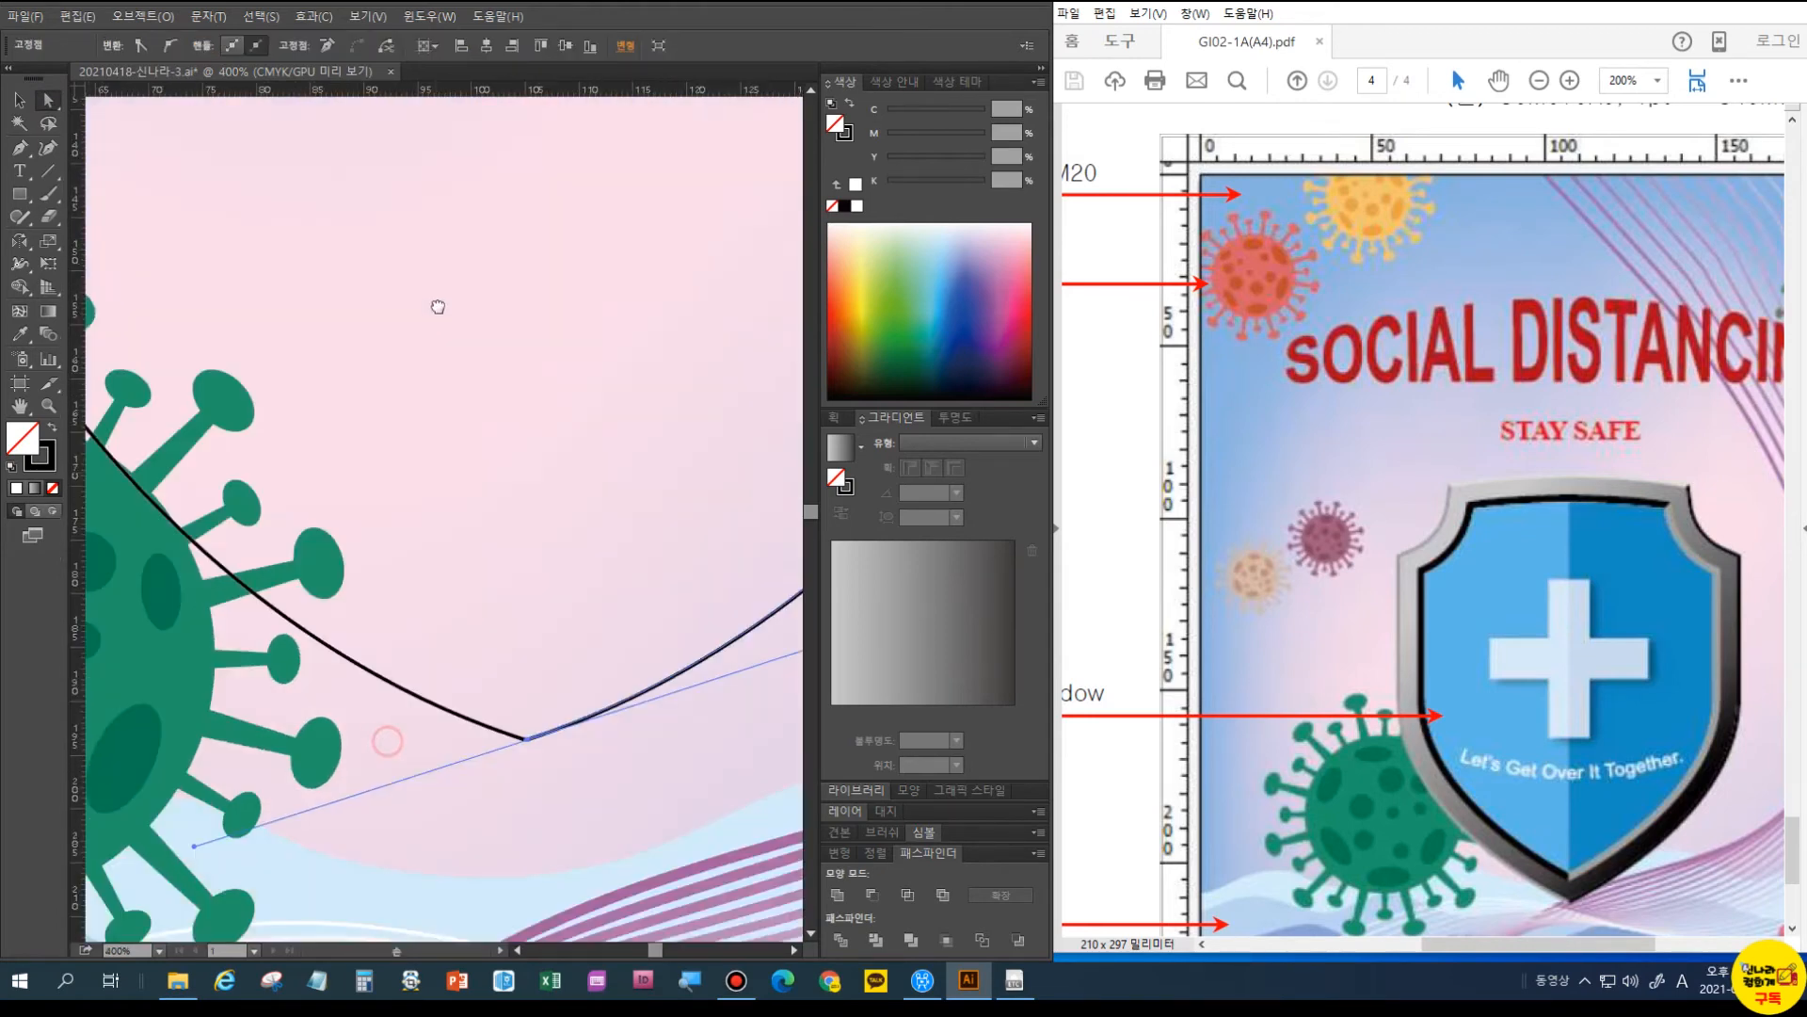
left_click_drag(516, 574, 537, 577)
key("ctrl+y")
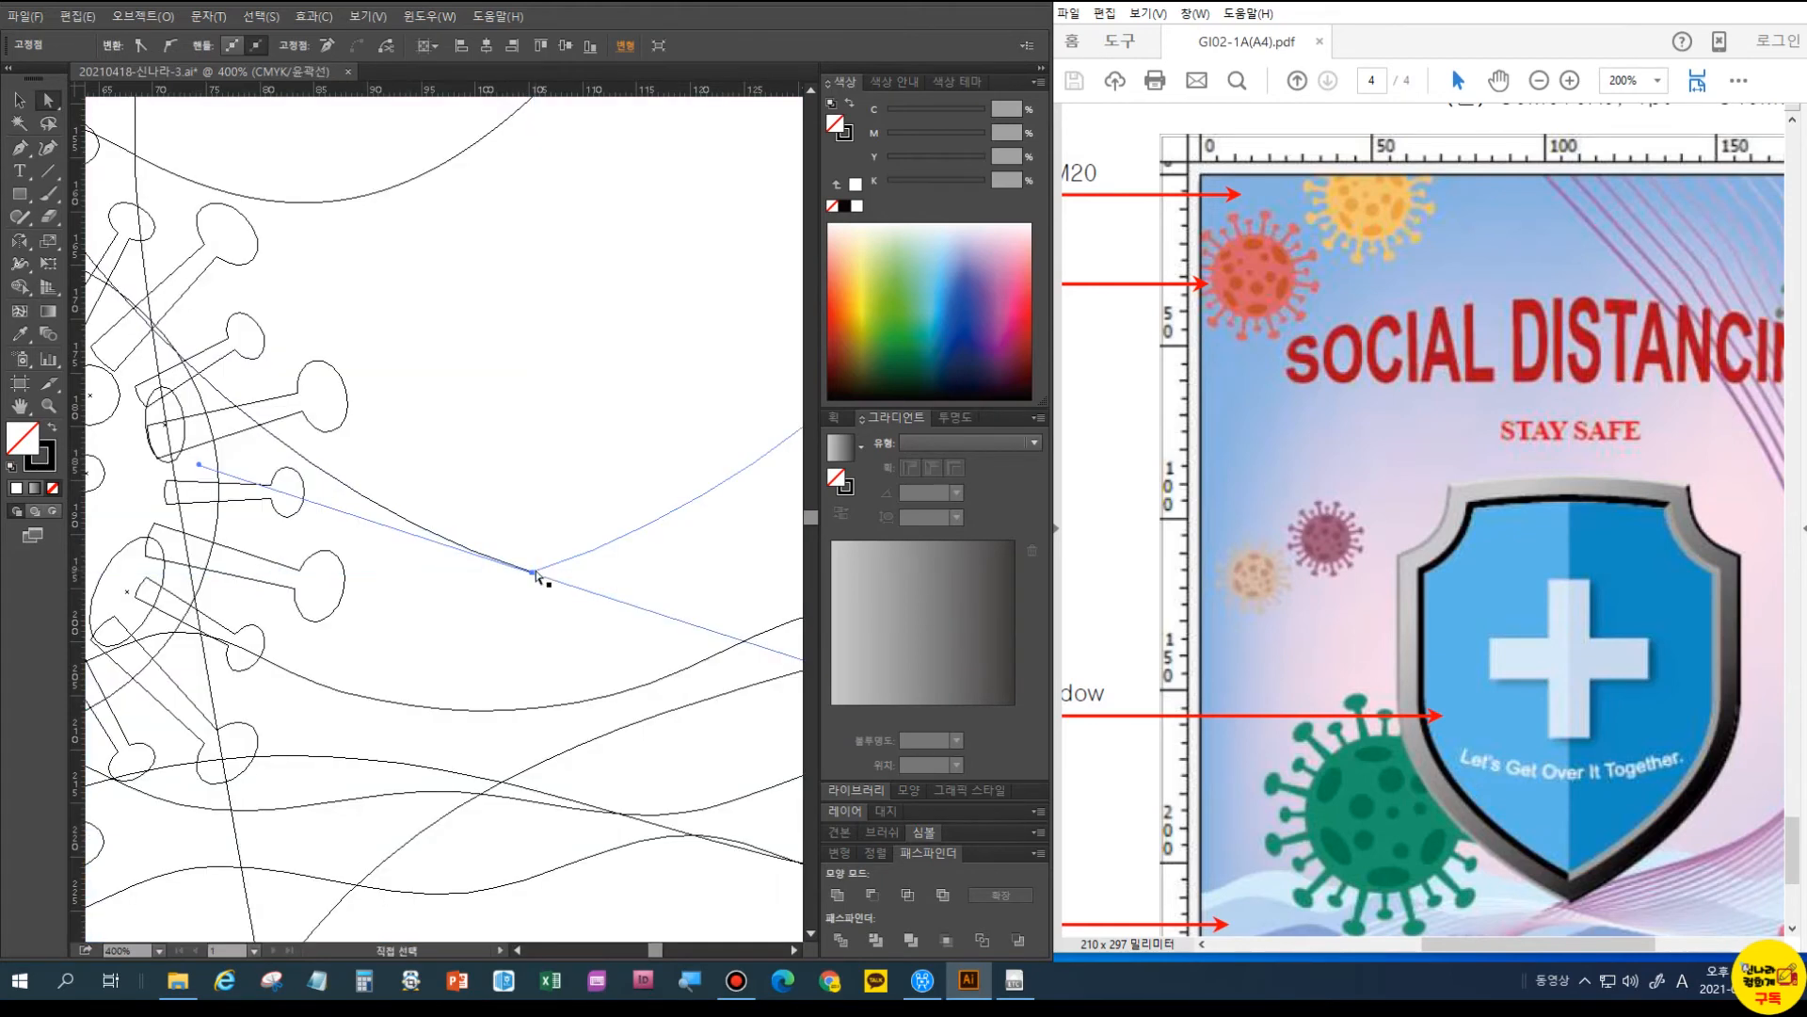
left_click(578, 621)
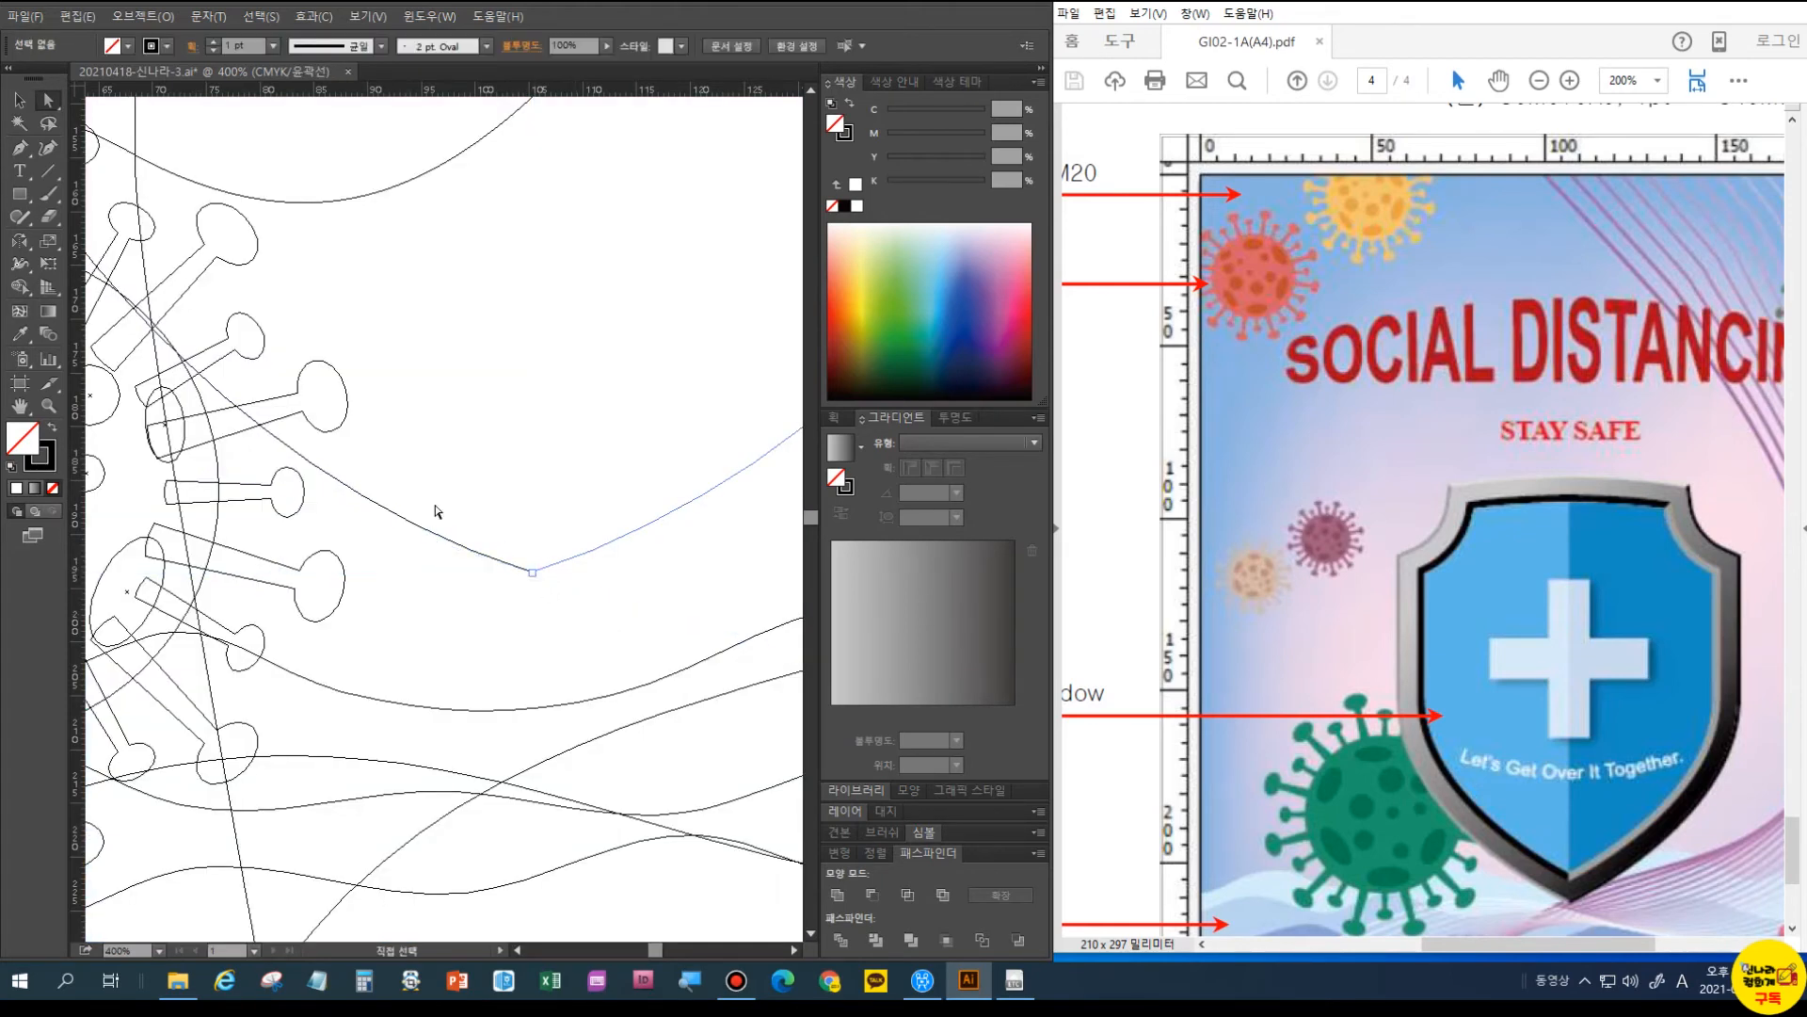
key("ctrl+y")
- Select both shield halves and unite them into one shape
key("v")
left_click(508, 559)
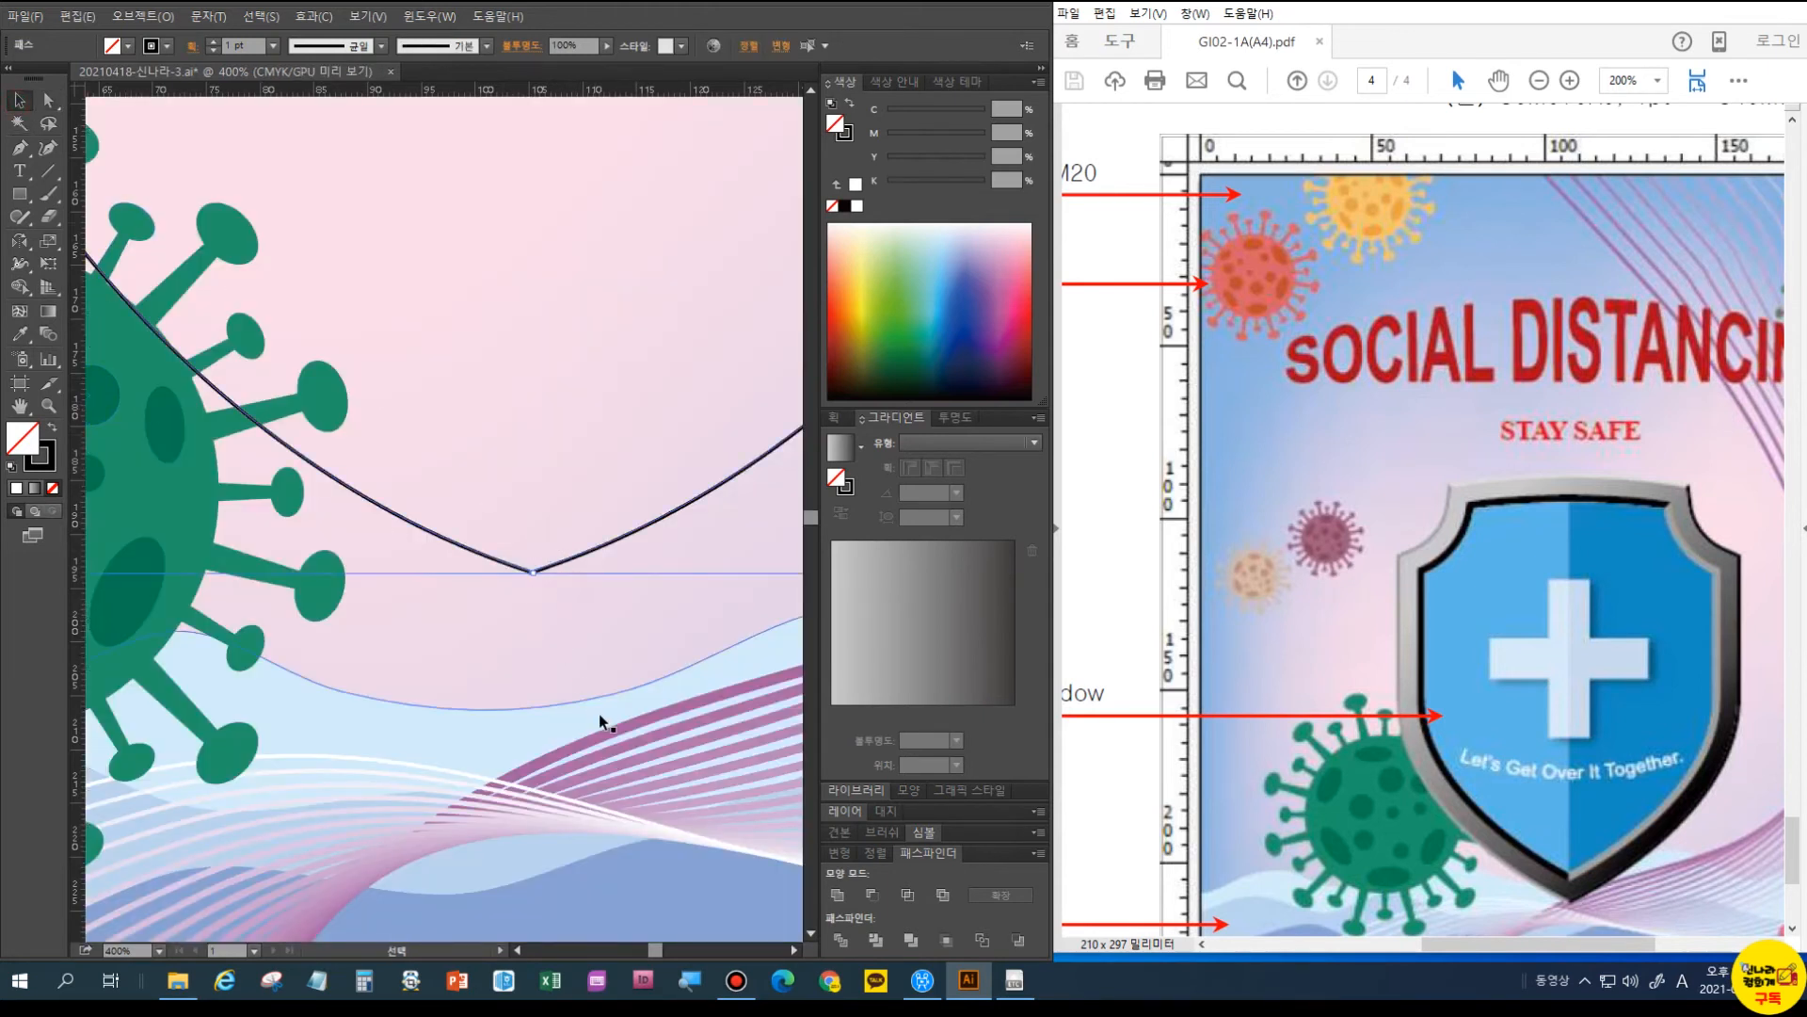
left_click(837, 896)
left_click(837, 895)
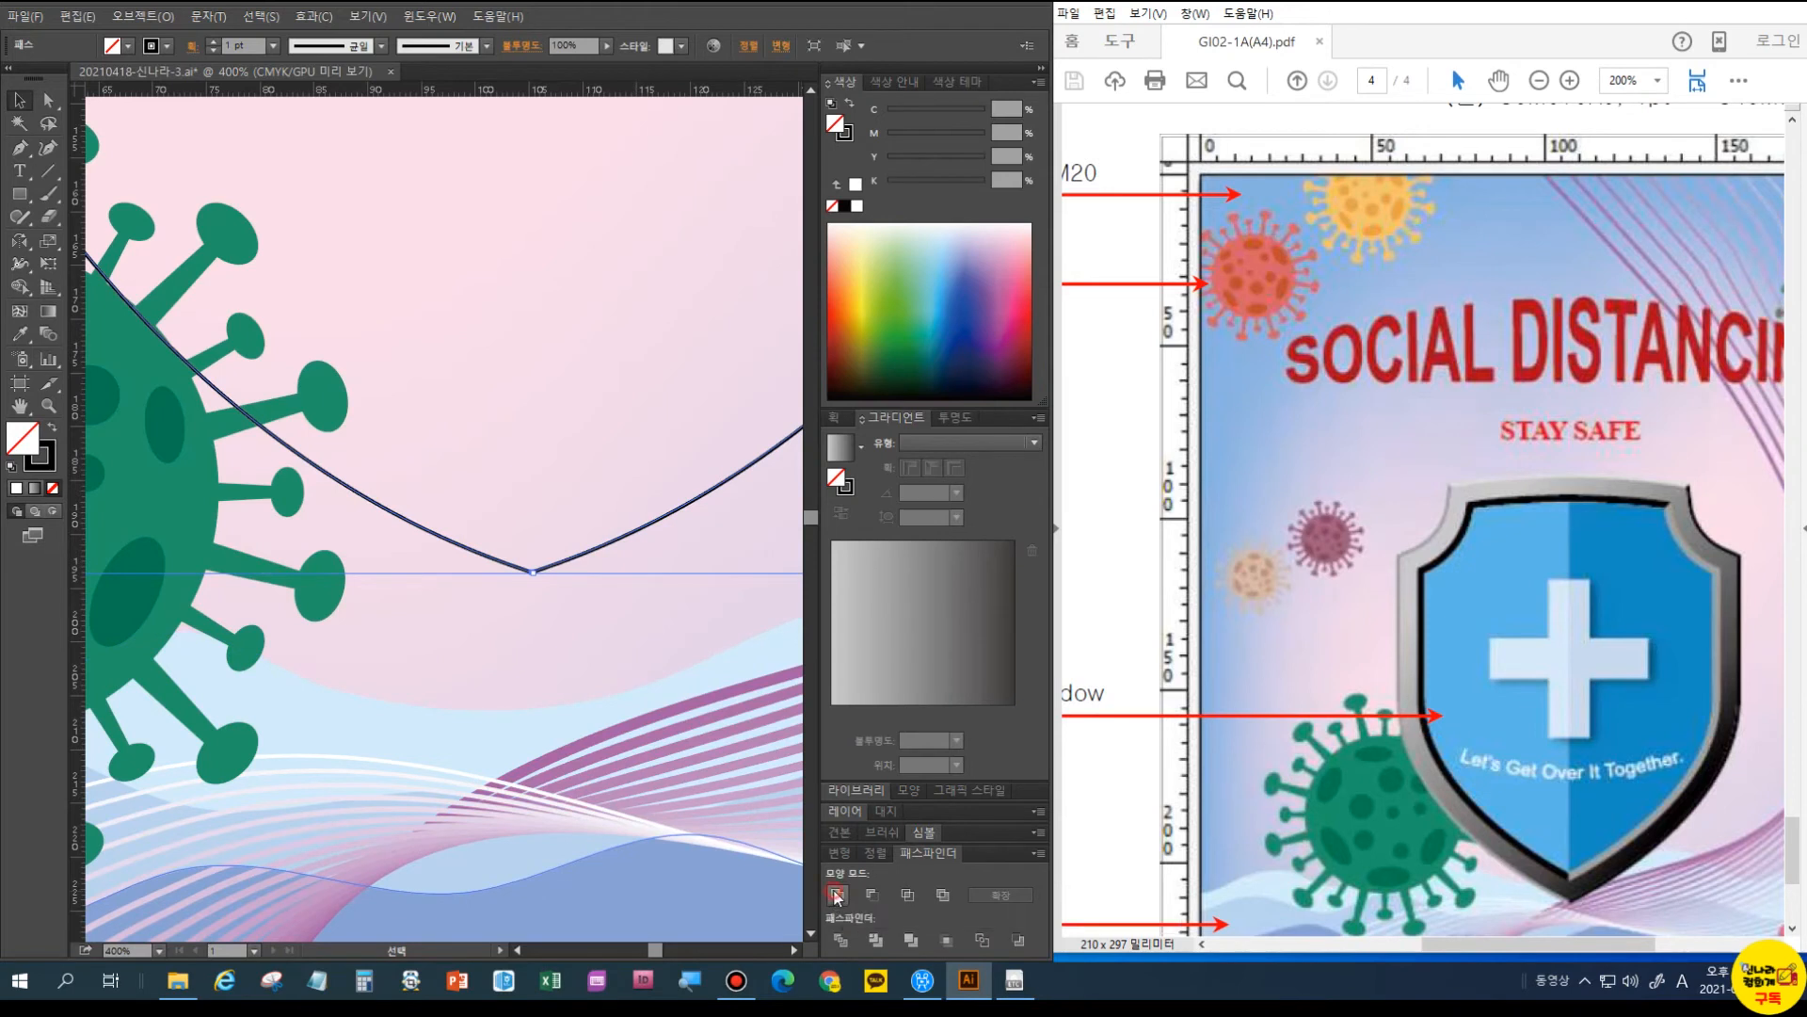
- Swap the united shield's fill and stroke to check the closed shape, and swap them back
left_click(52, 428)
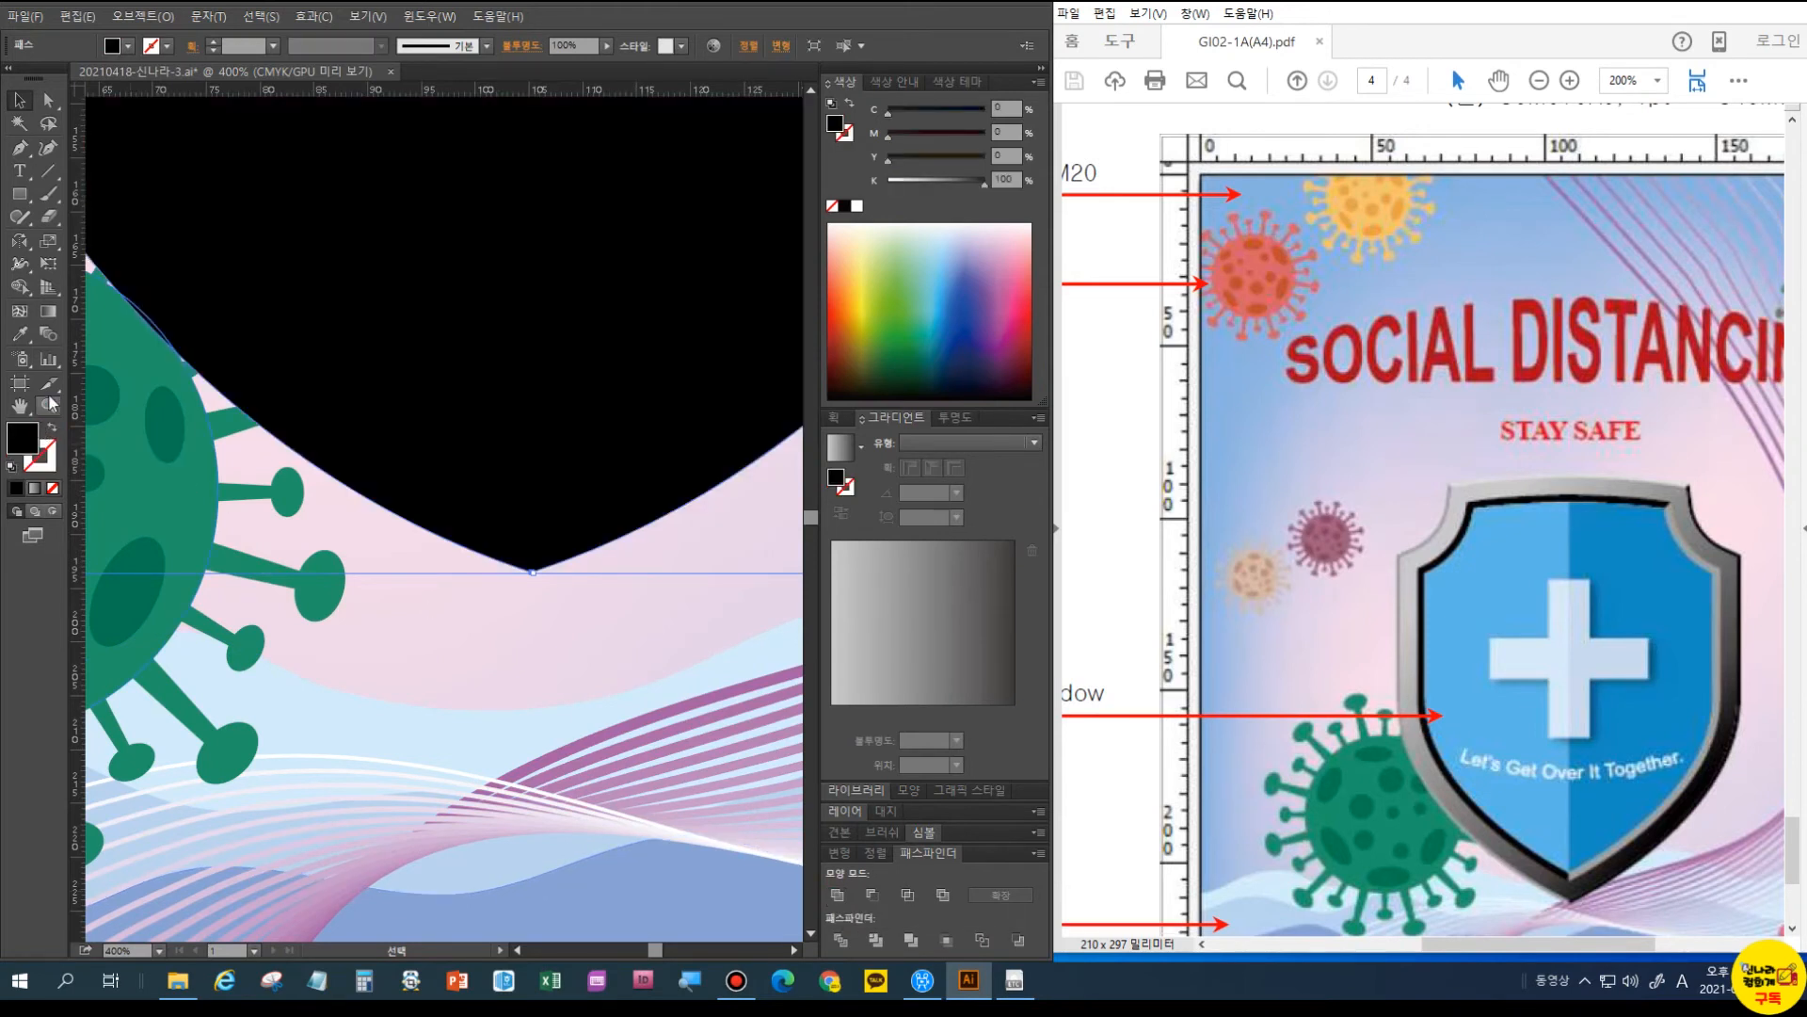
key("ctrl+minus")
key("ctrl+minus")
key("ctrl+minus")
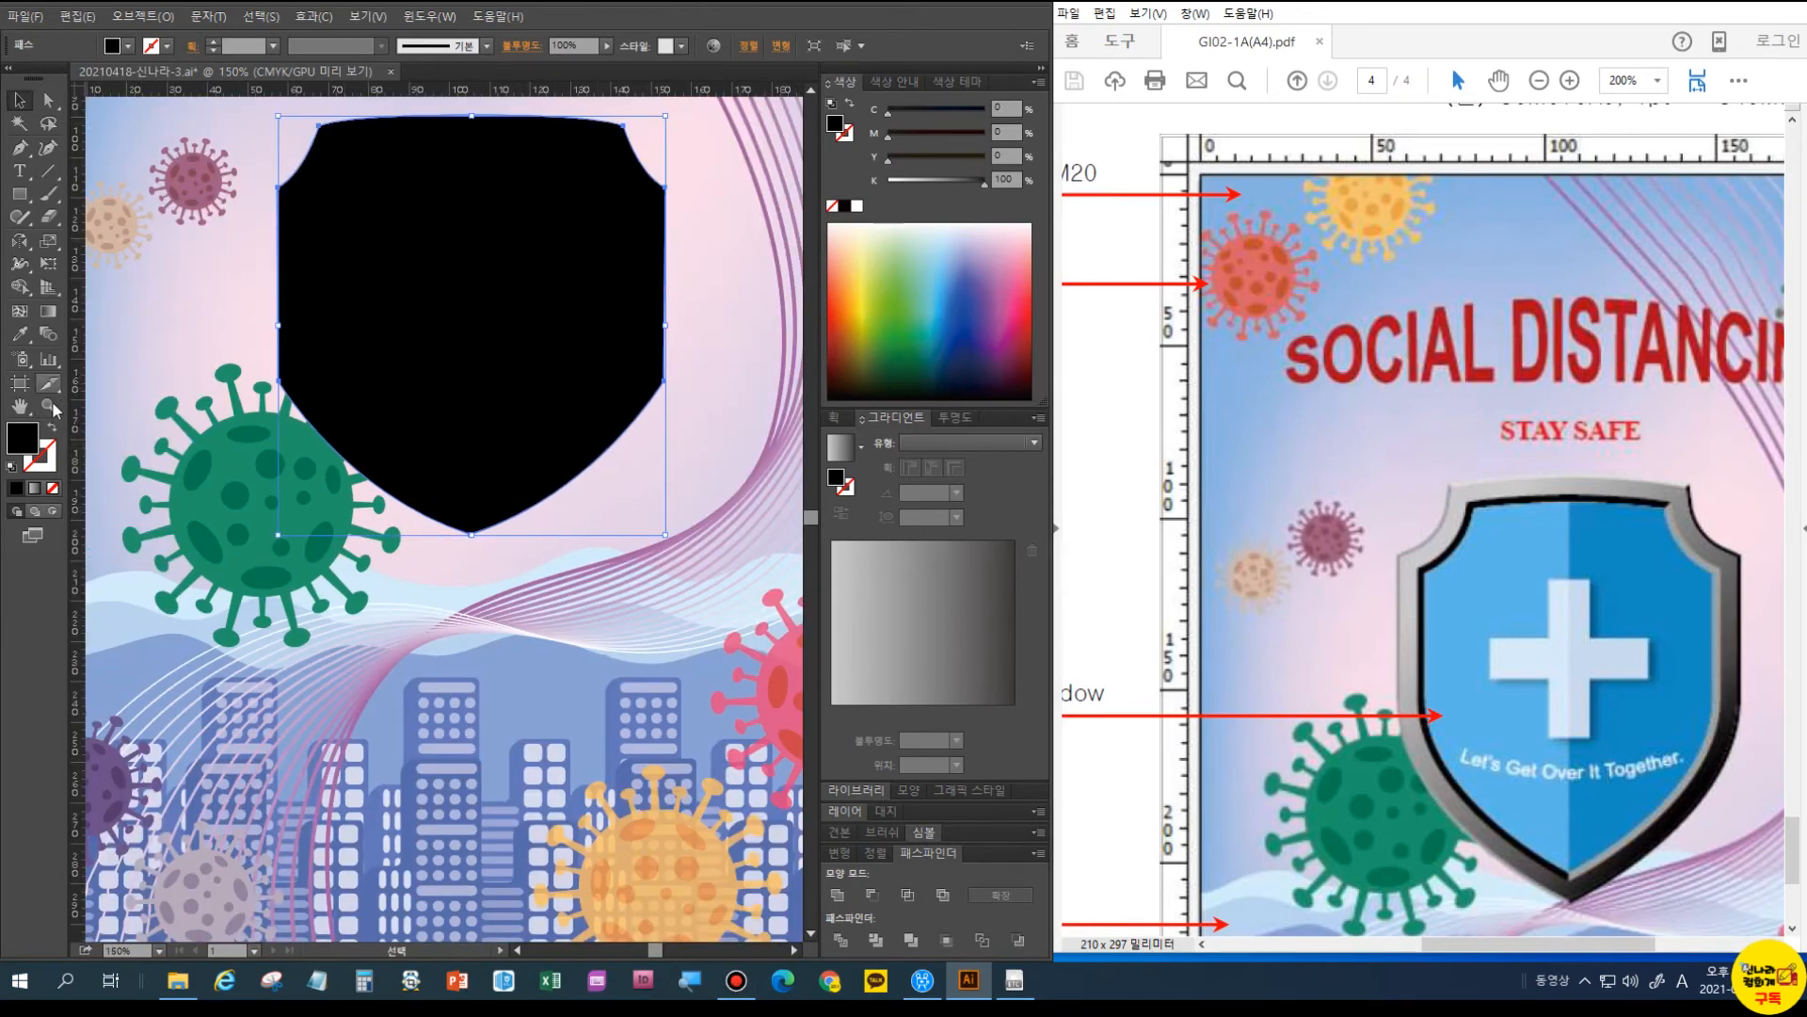
left_click(52, 428)
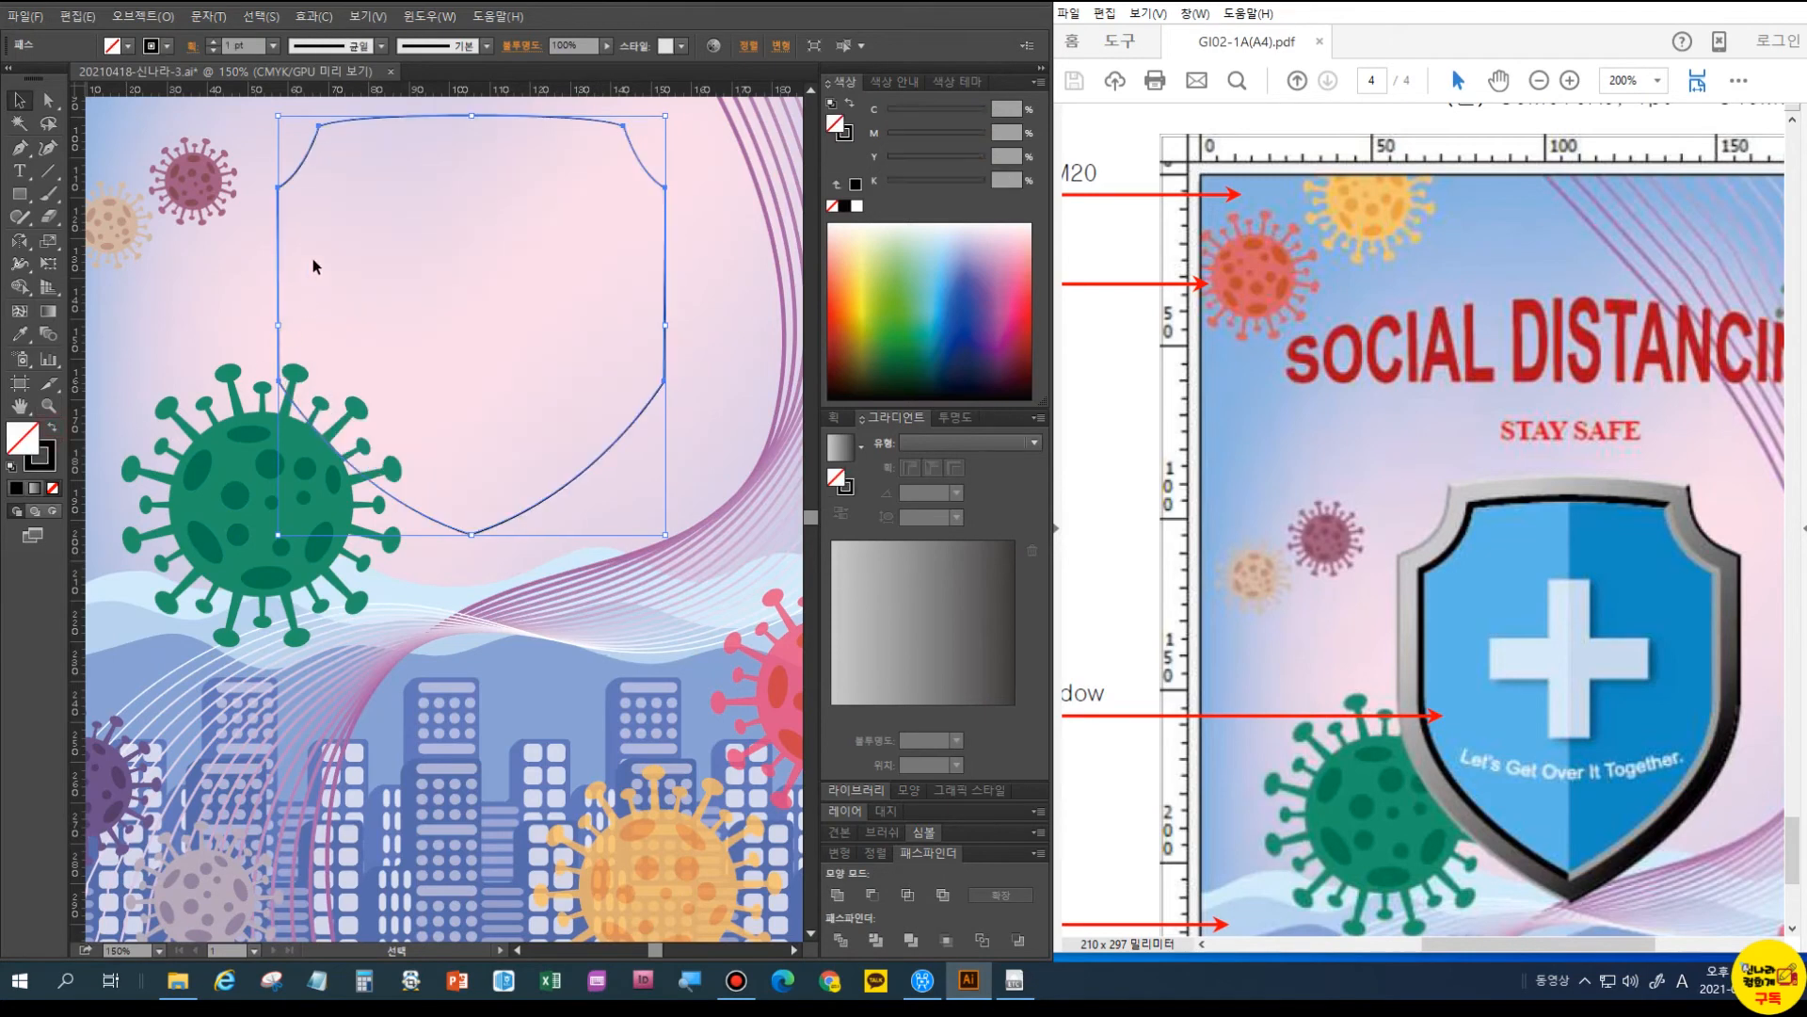
- Offset the shield's path by -1 mm to create an inner outline
left_click(143, 16)
mouse_move(242, 403)
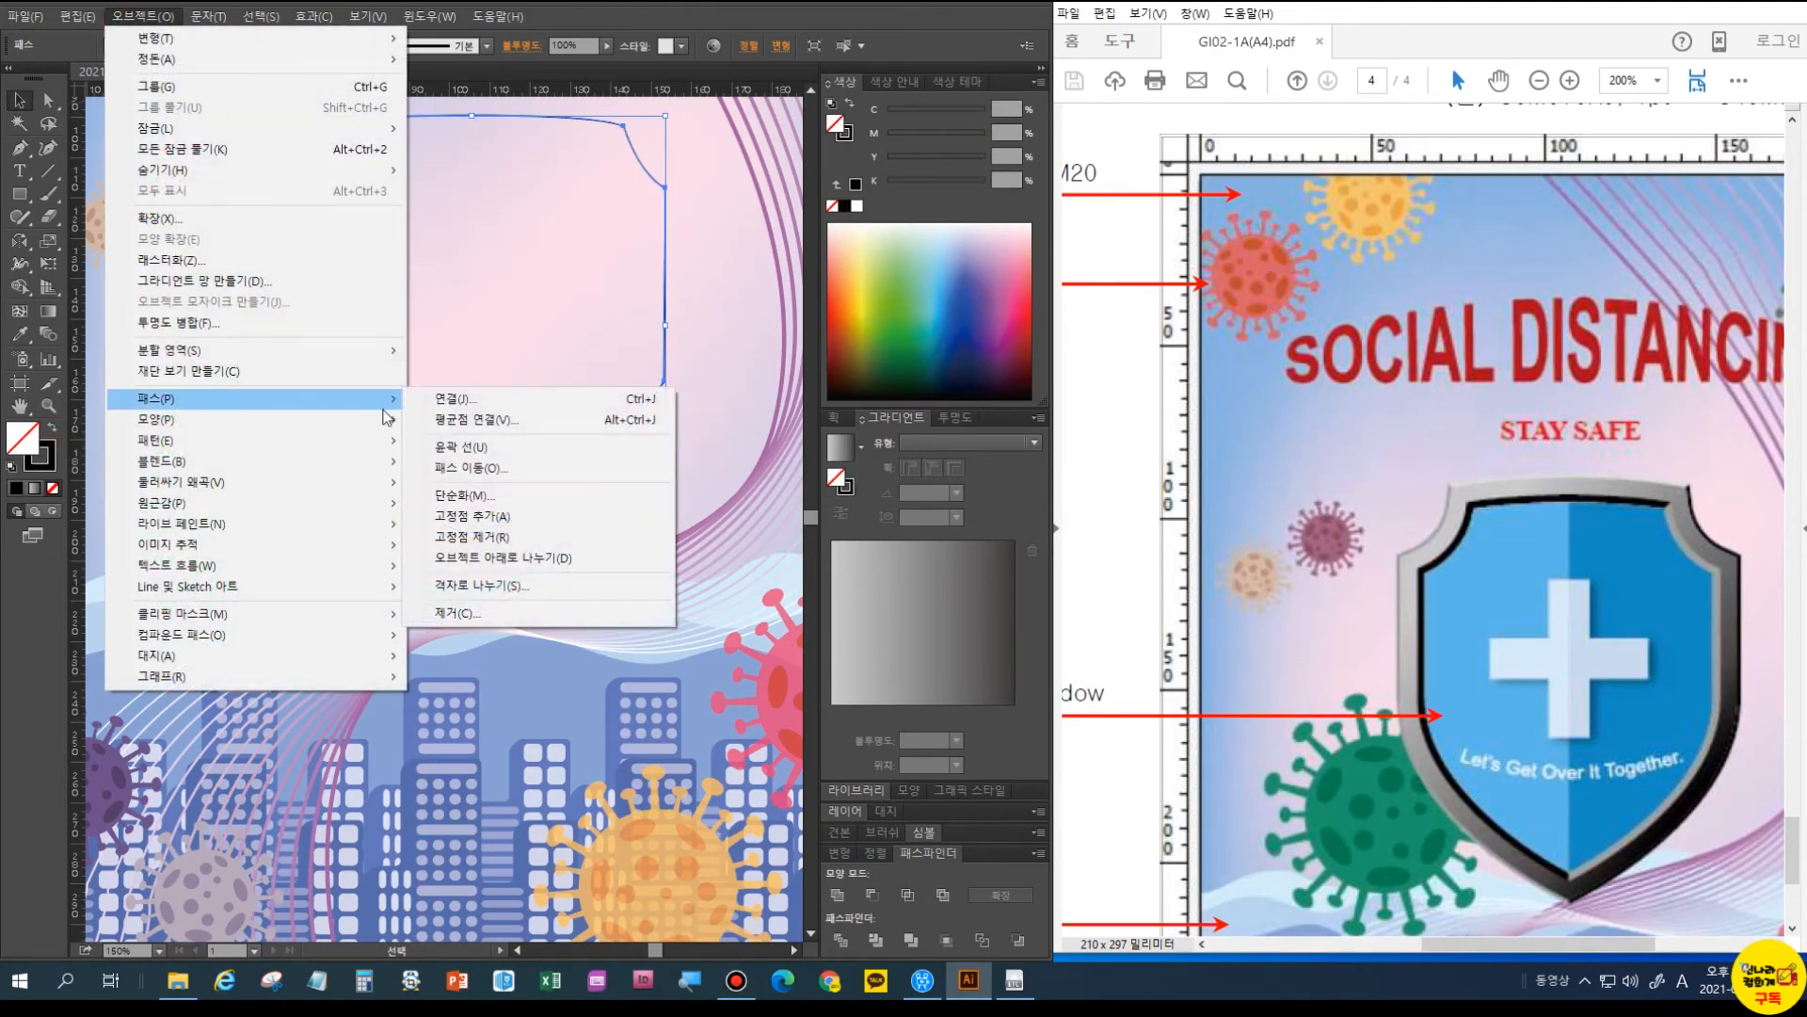
left_click(468, 468)
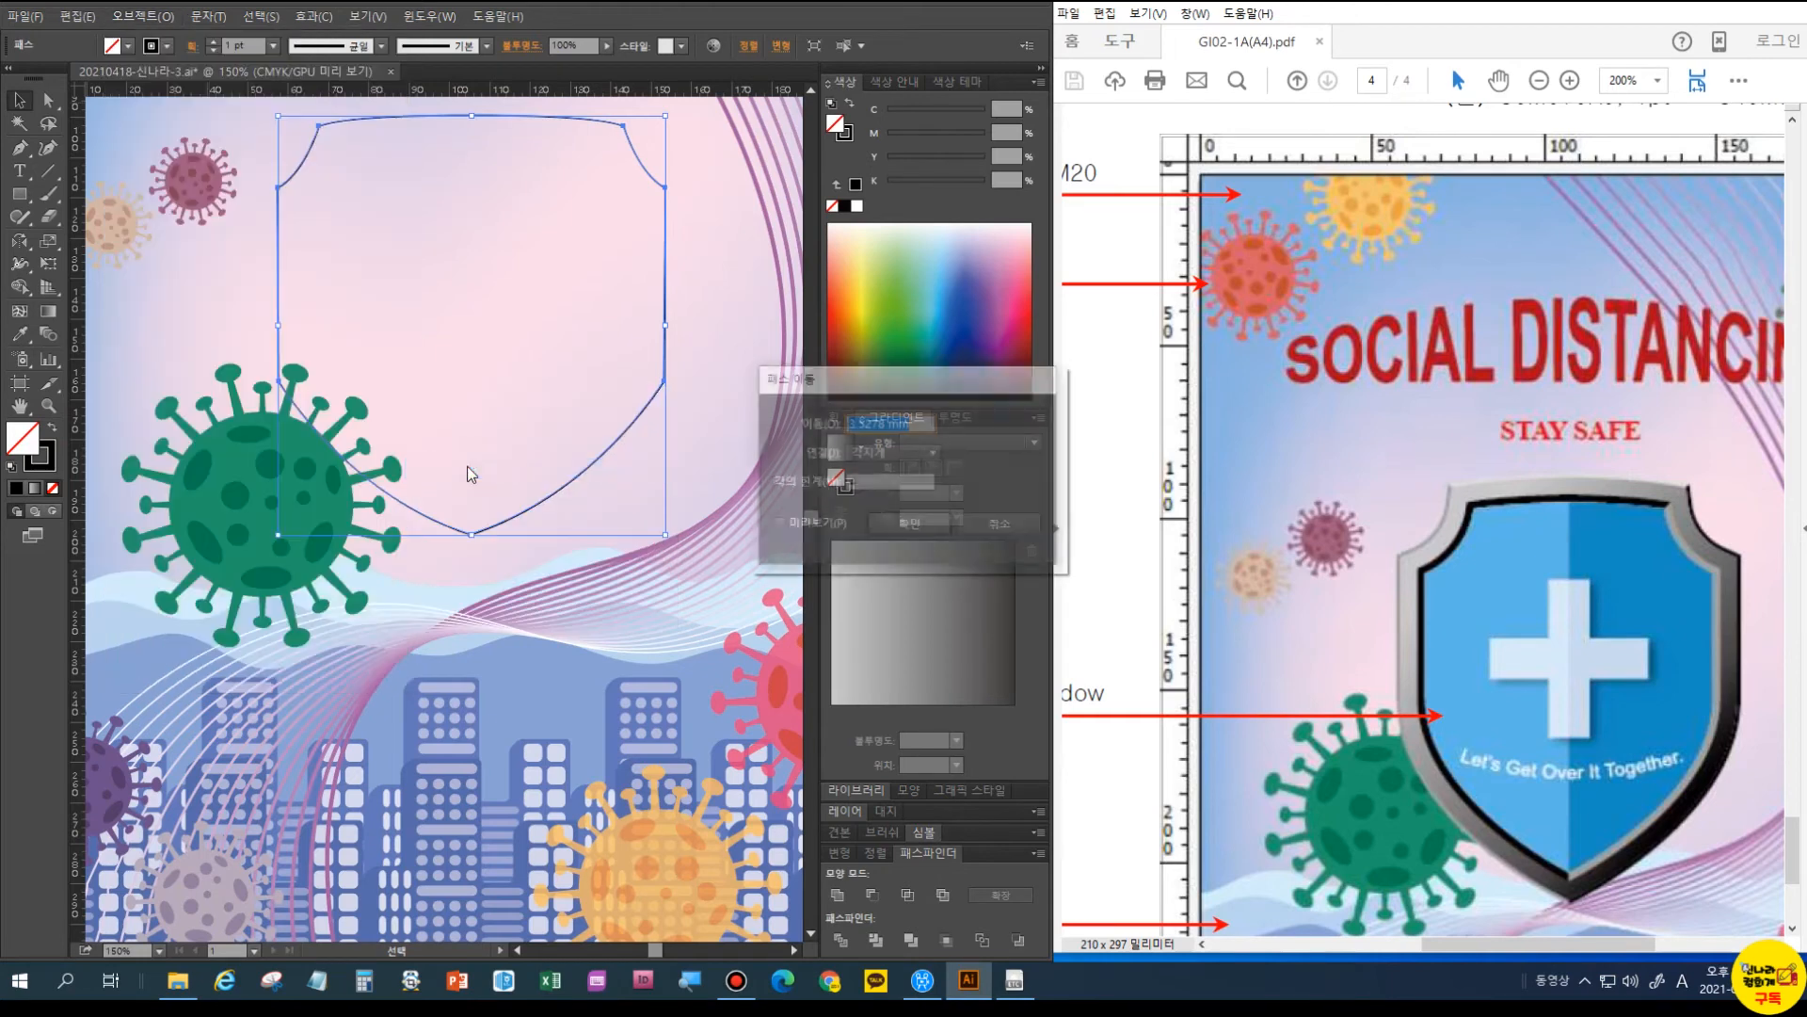
left_click_drag(887, 425, 743, 424)
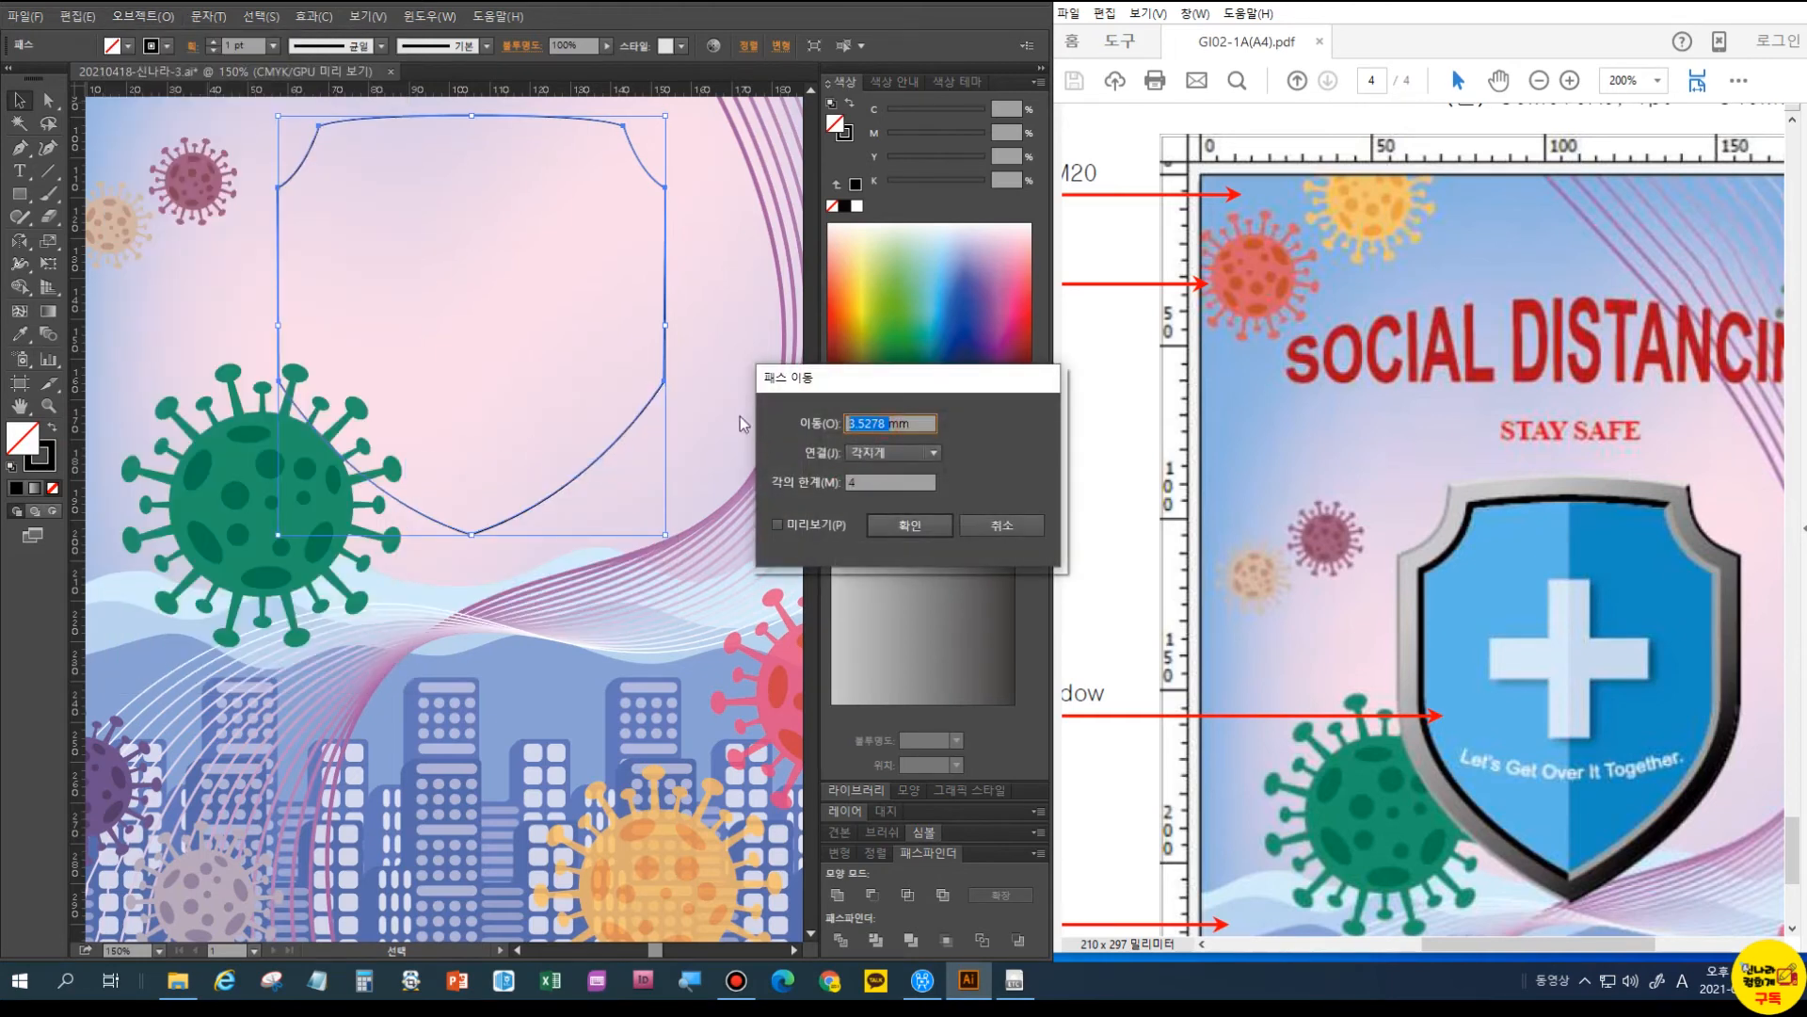
type("-1")
left_click(802, 526)
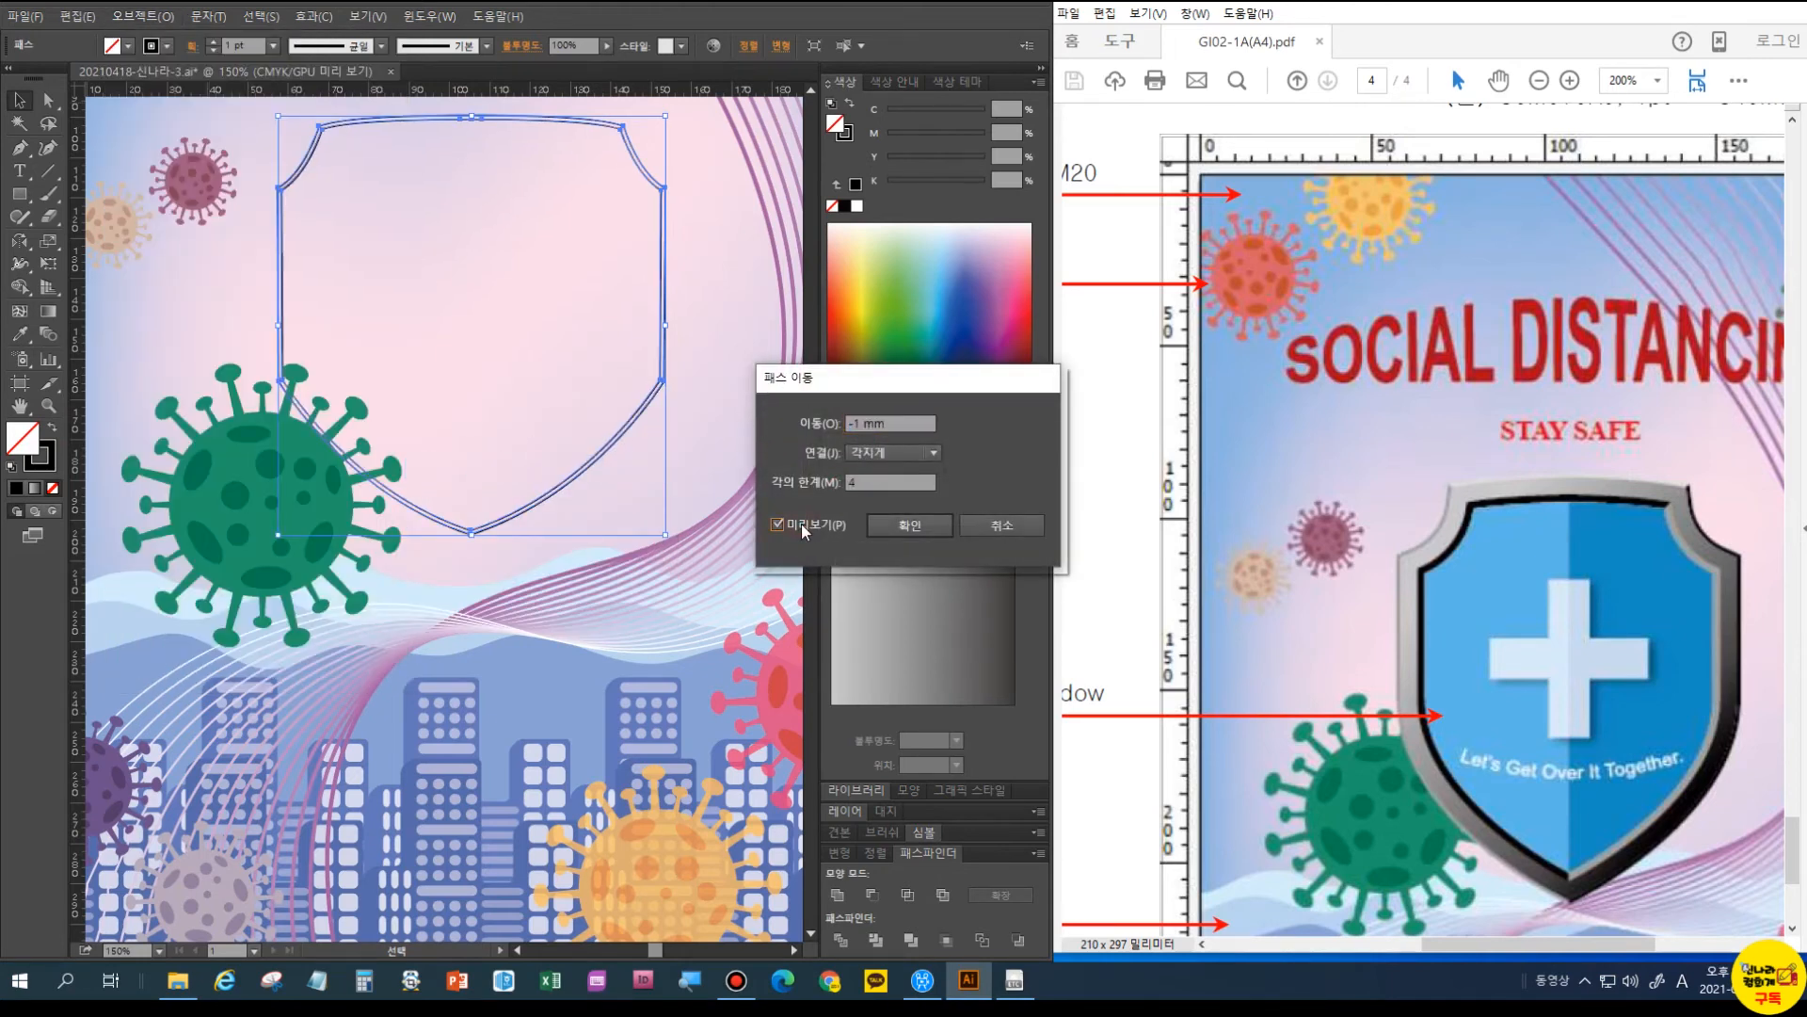
left_click(909, 525)
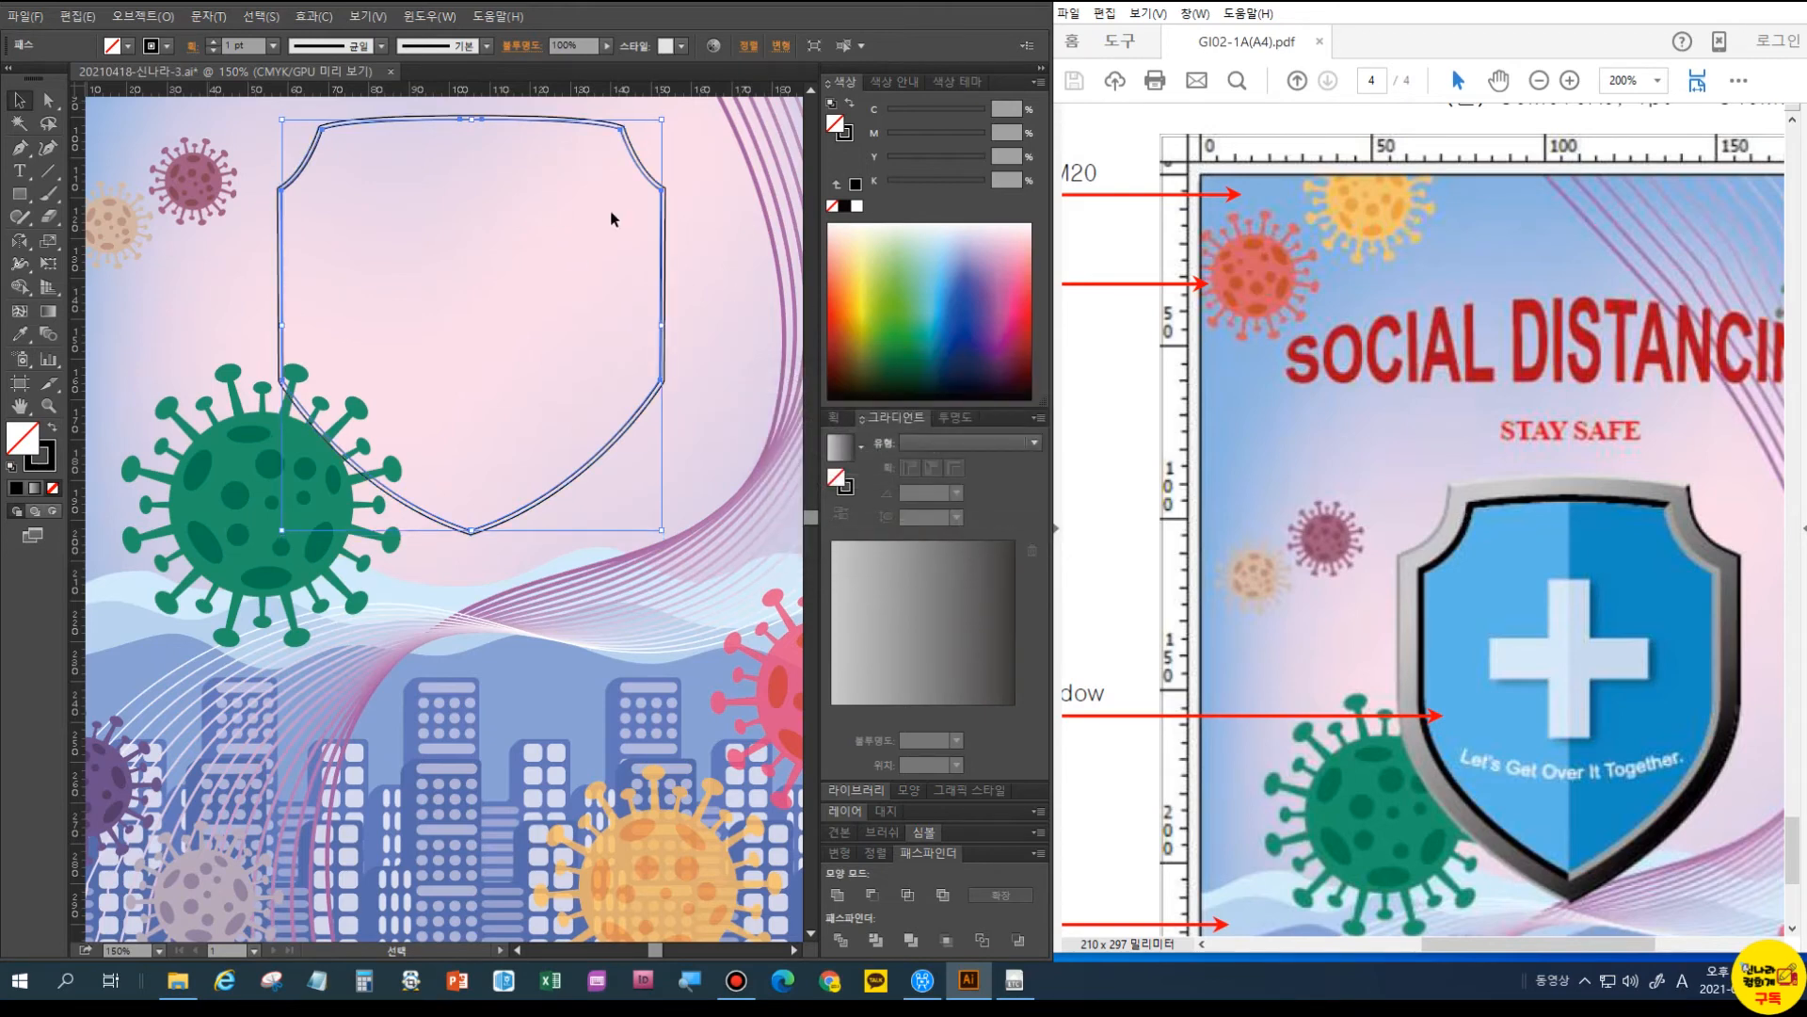
- Offset the inner shield outline by -5 mm to create a third nested outline
left_click(142, 16)
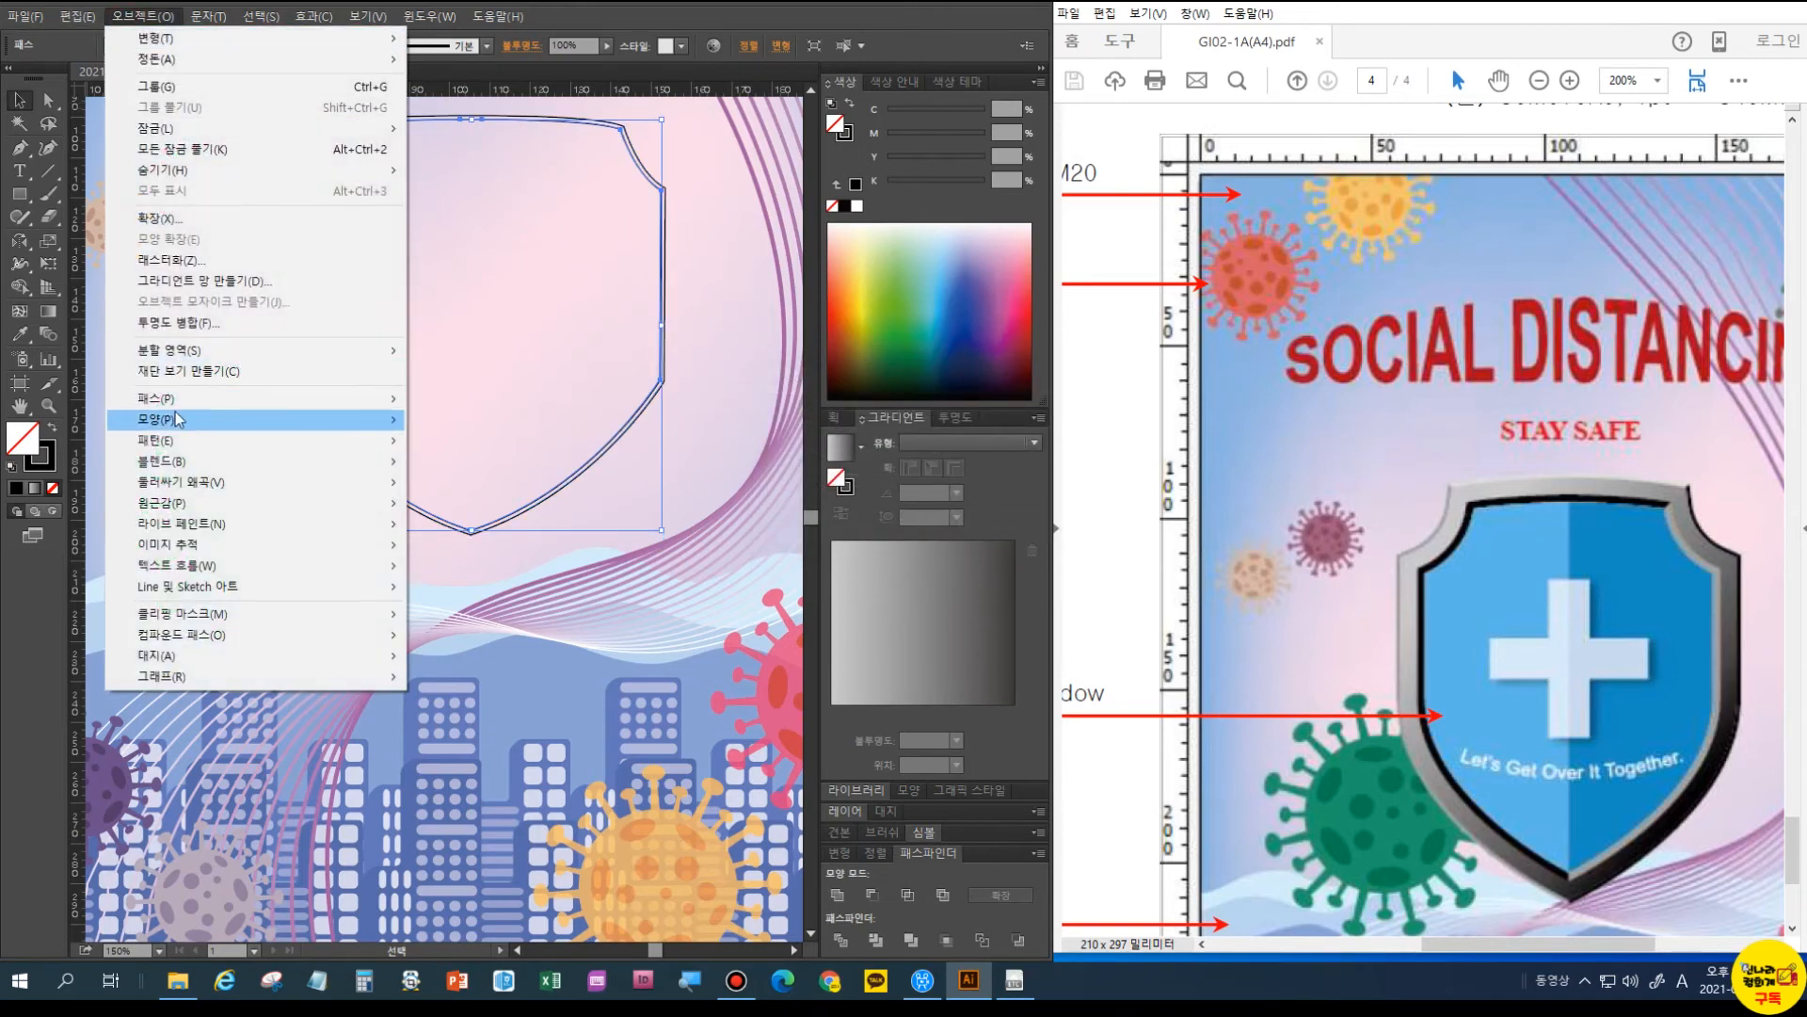
mouse_move(178, 420)
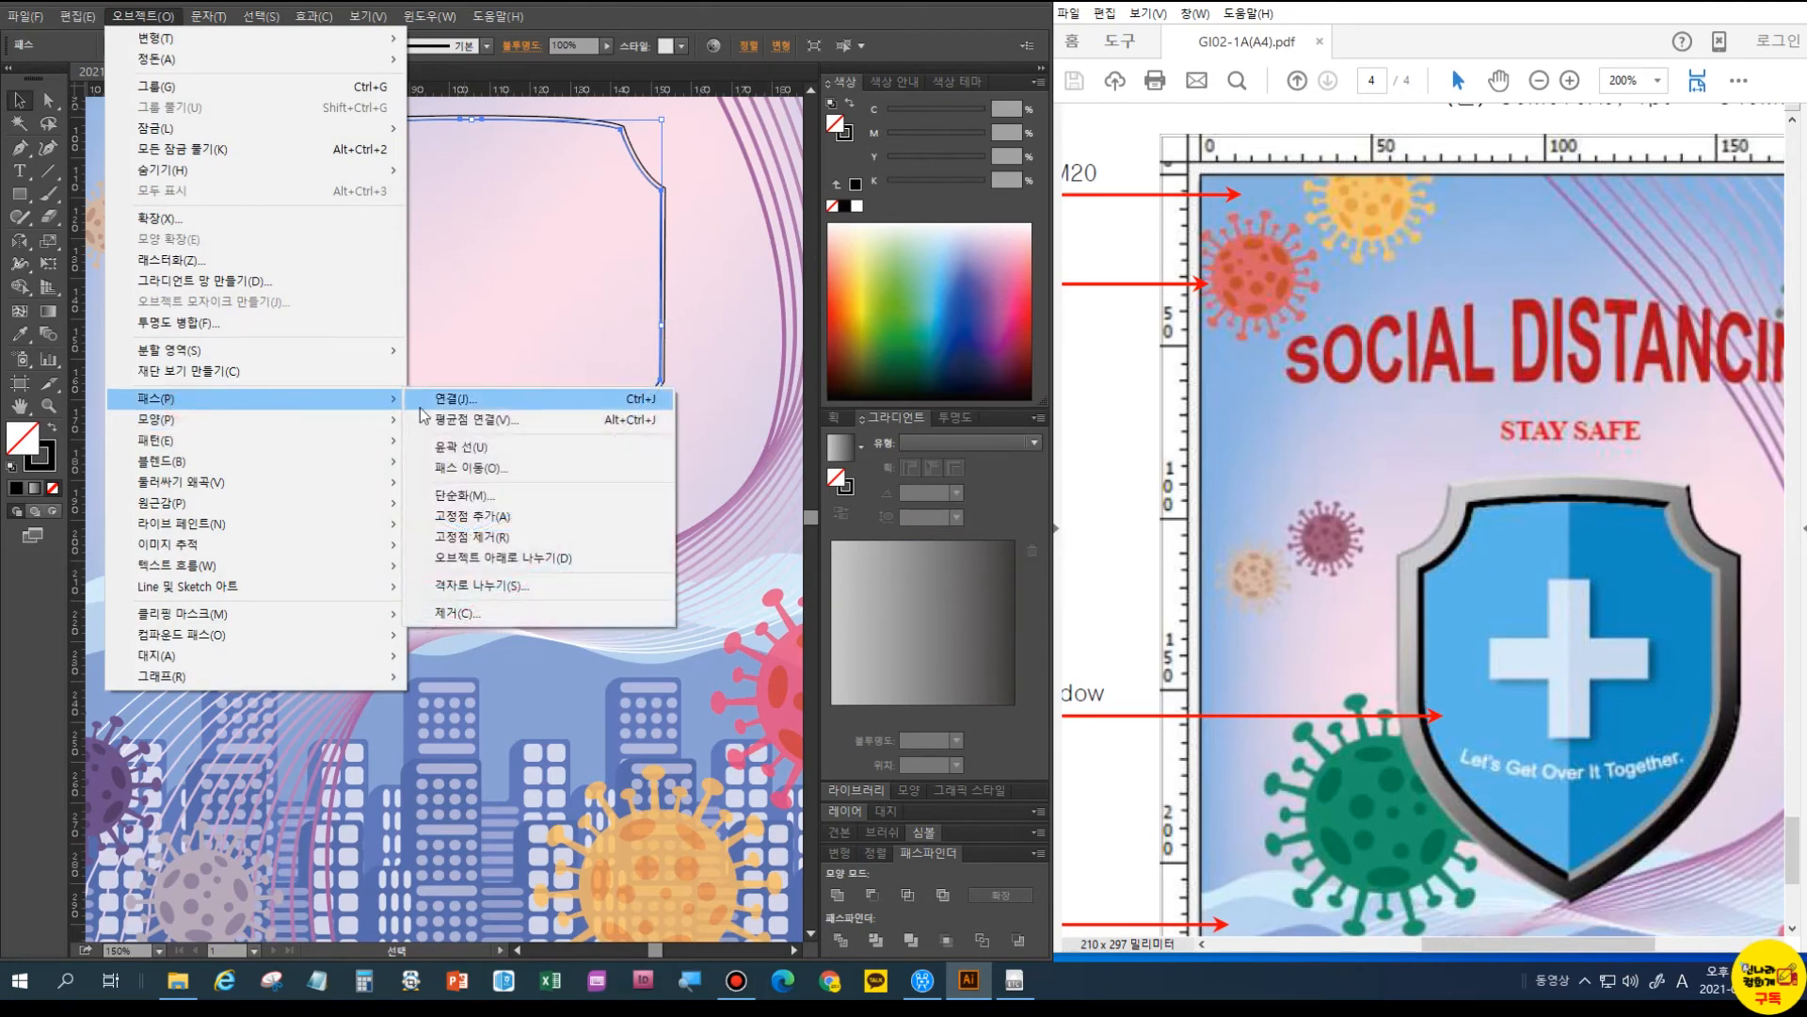
left_click(462, 469)
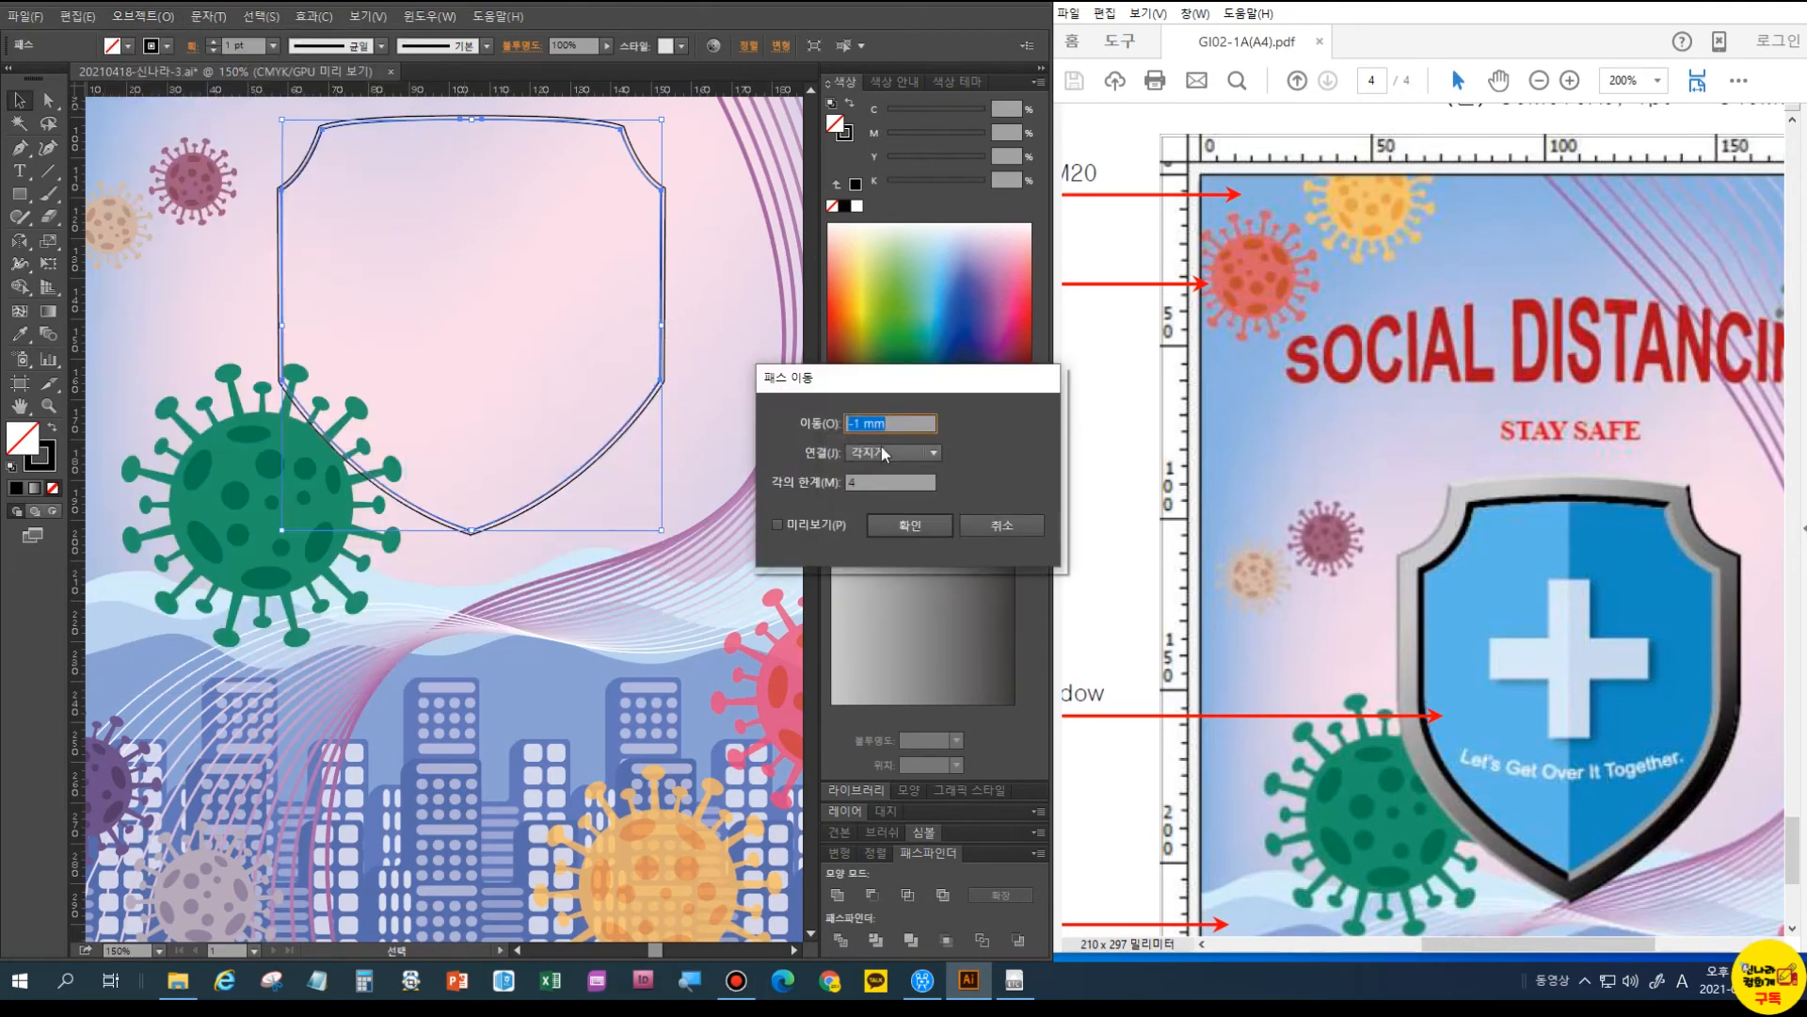
type("-5")
left_click(778, 524)
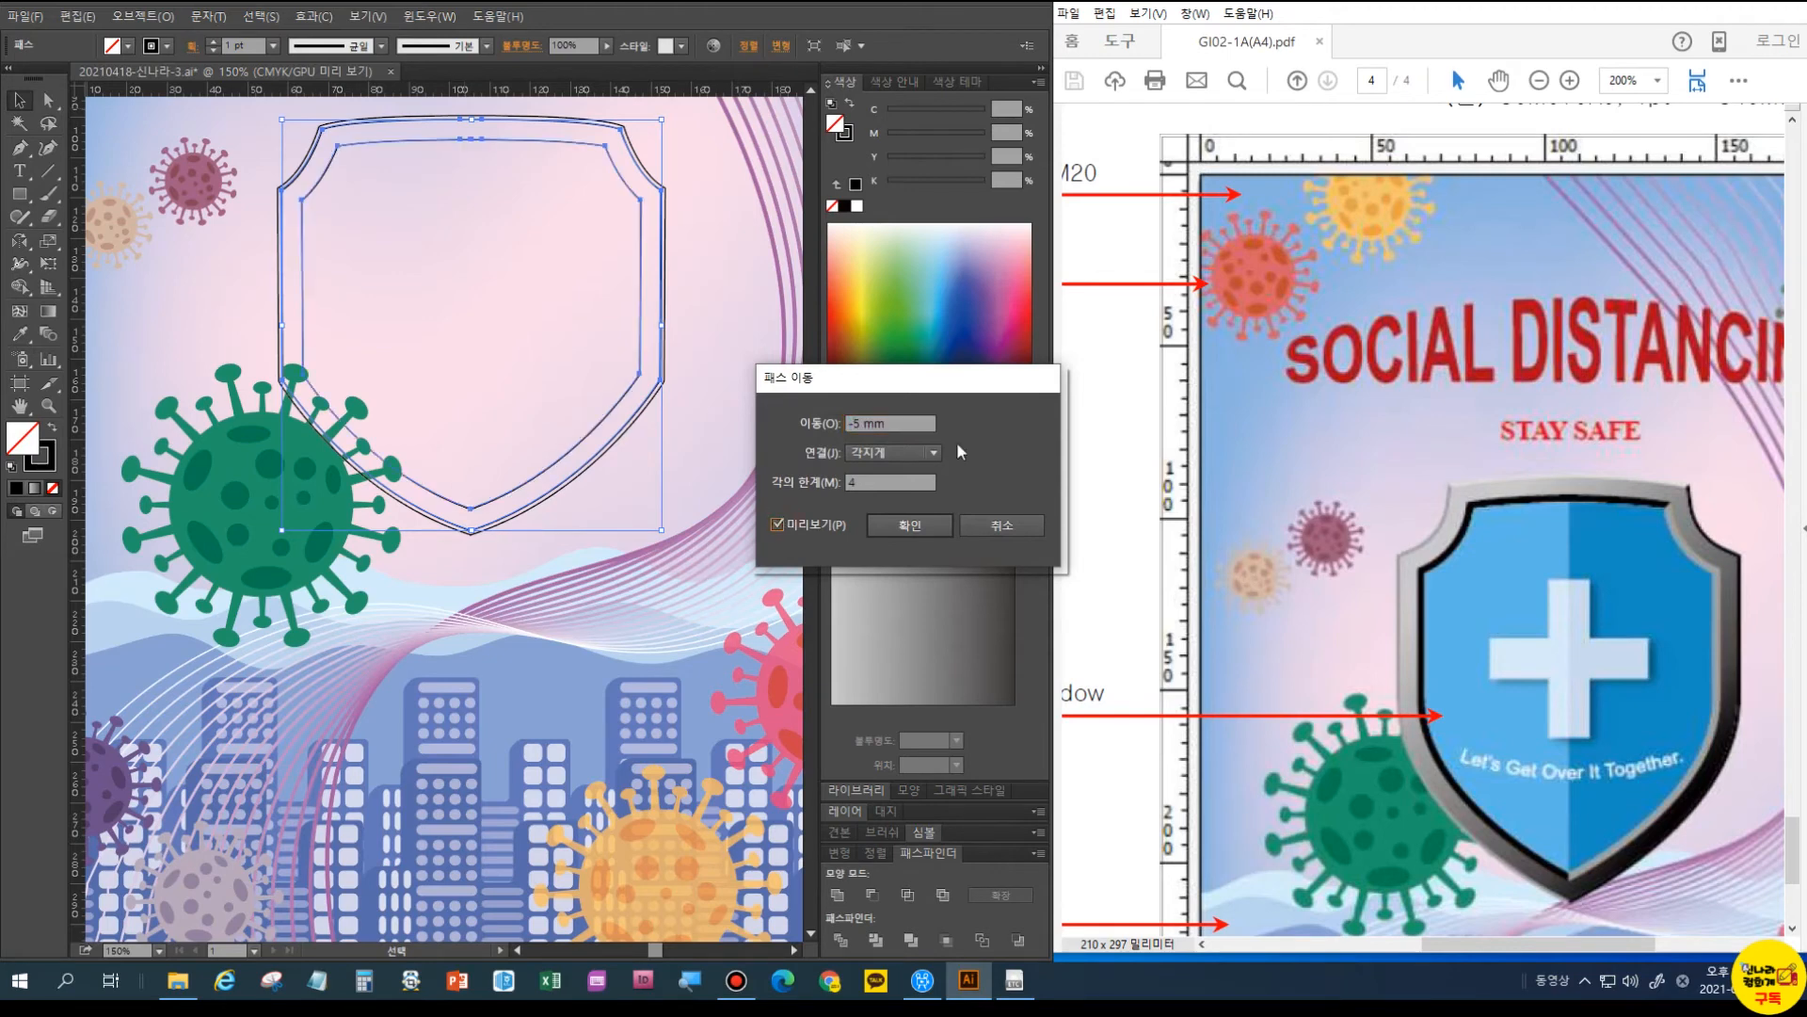
left_click(876, 522)
- Offset the newest shield outline by -2 mm to create the innermost outline
left_click(141, 16)
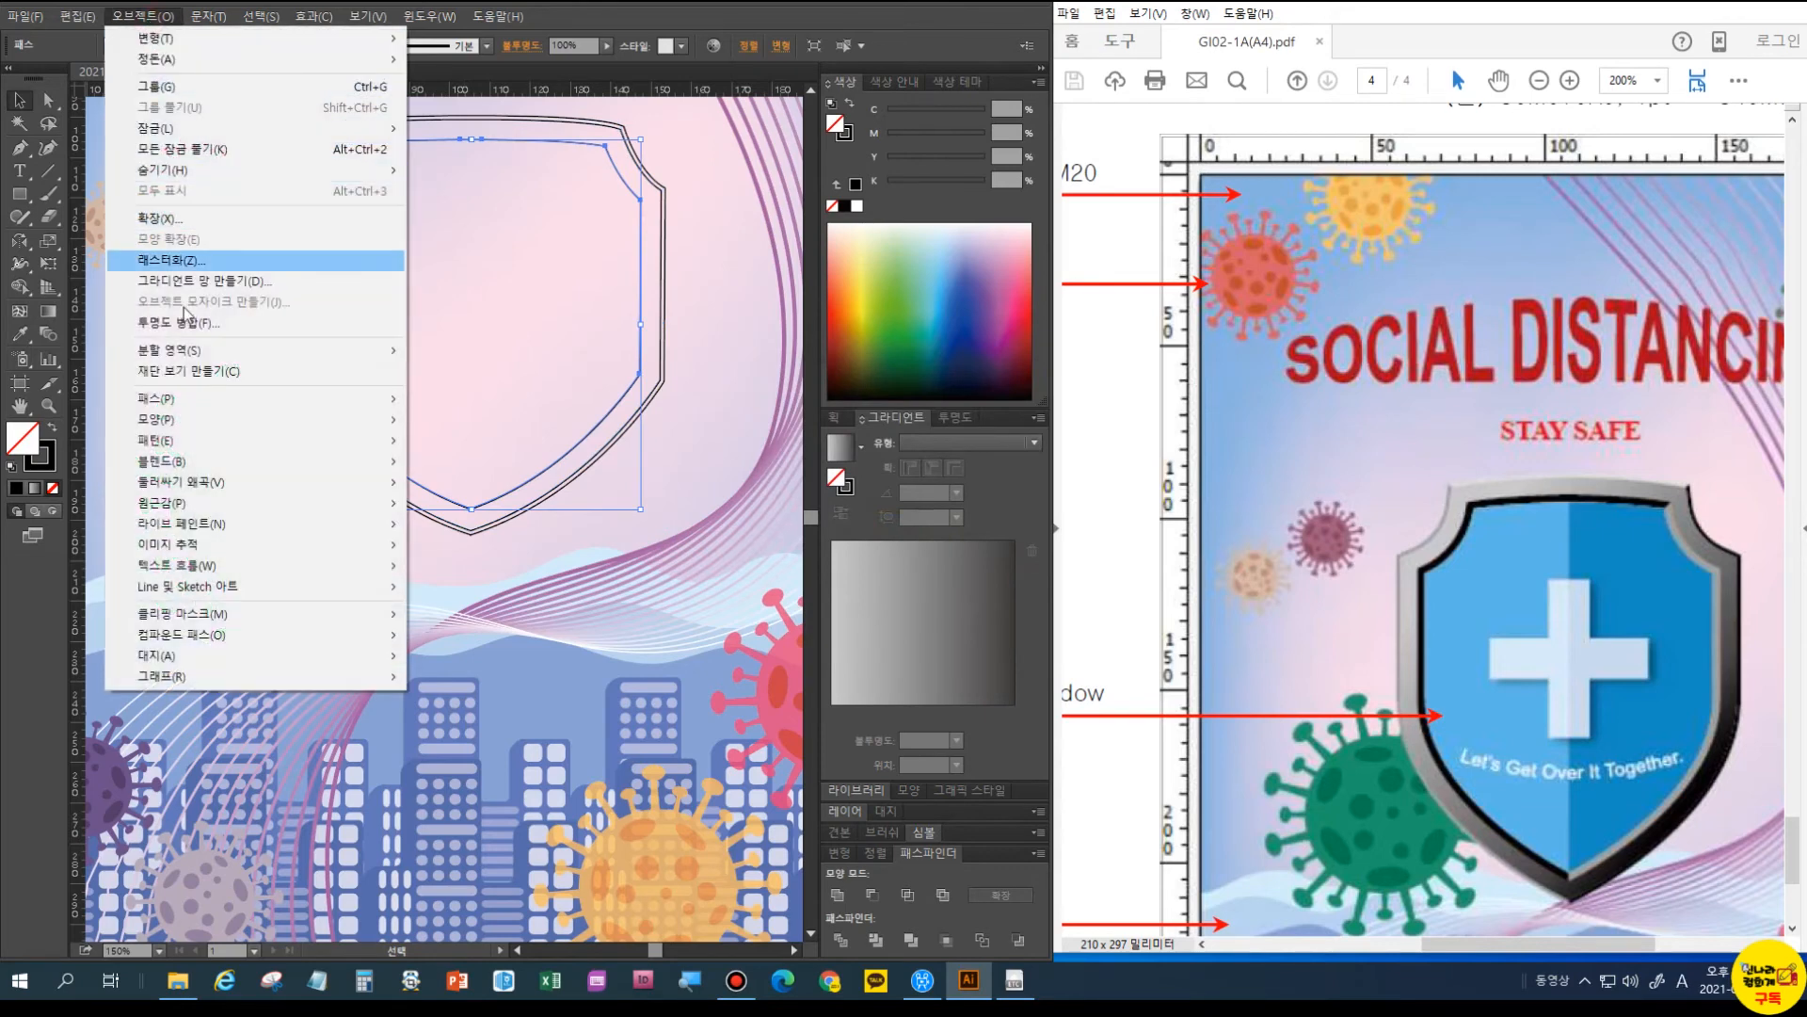
mouse_move(193, 393)
left_click(481, 467)
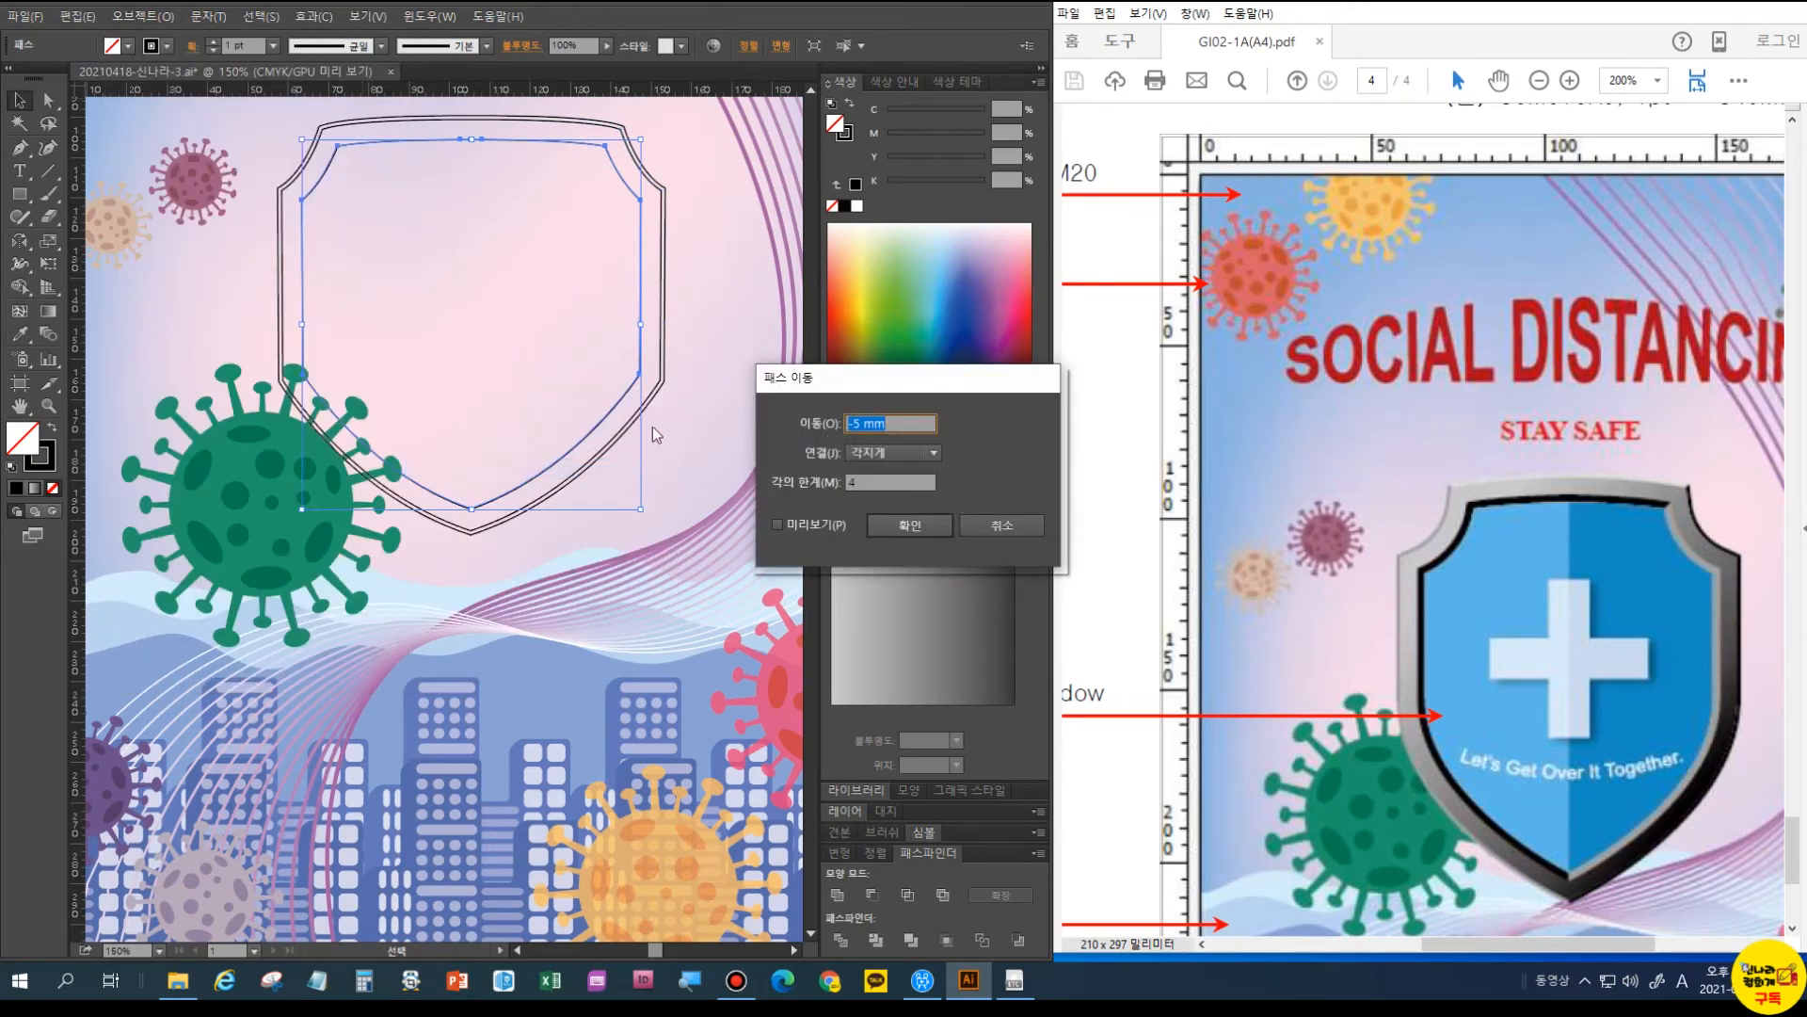
type("-2")
left_click(816, 523)
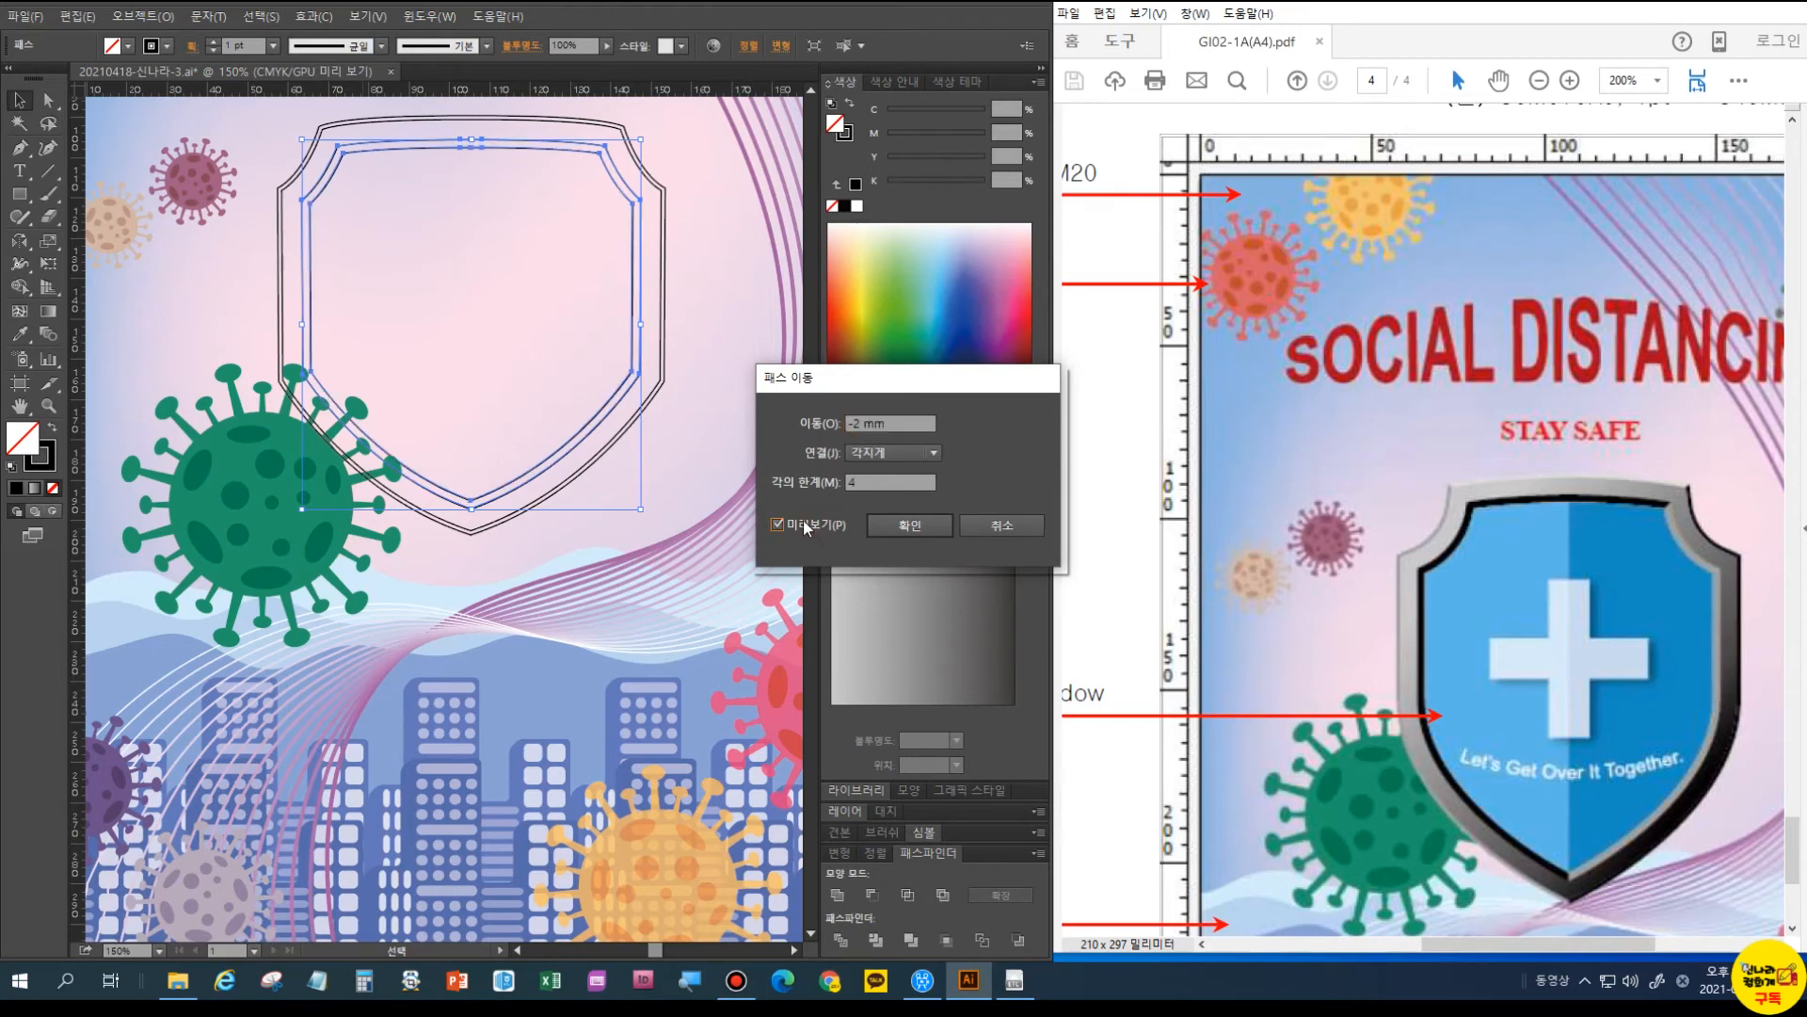
left_click(909, 524)
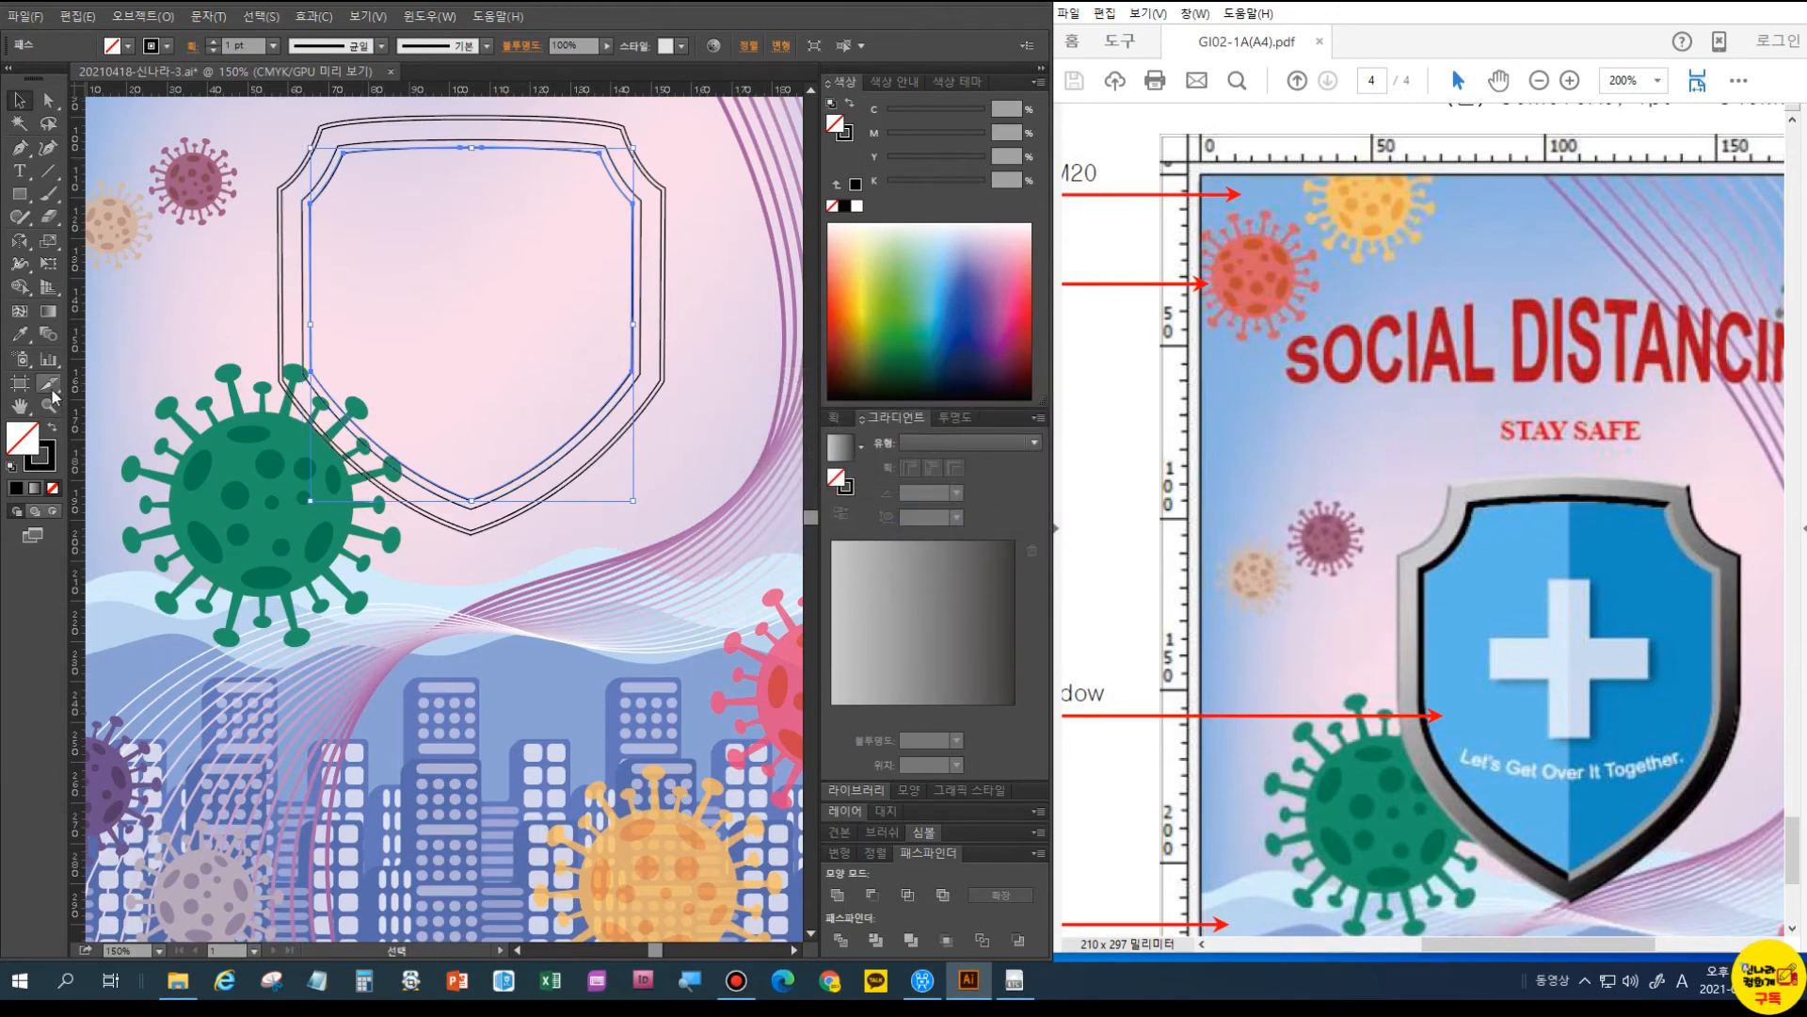
- Draw a vertical centre line from the shield's bottom tip to the middle of its upper edge
left_click(15, 151)
key("ctrl+plus")
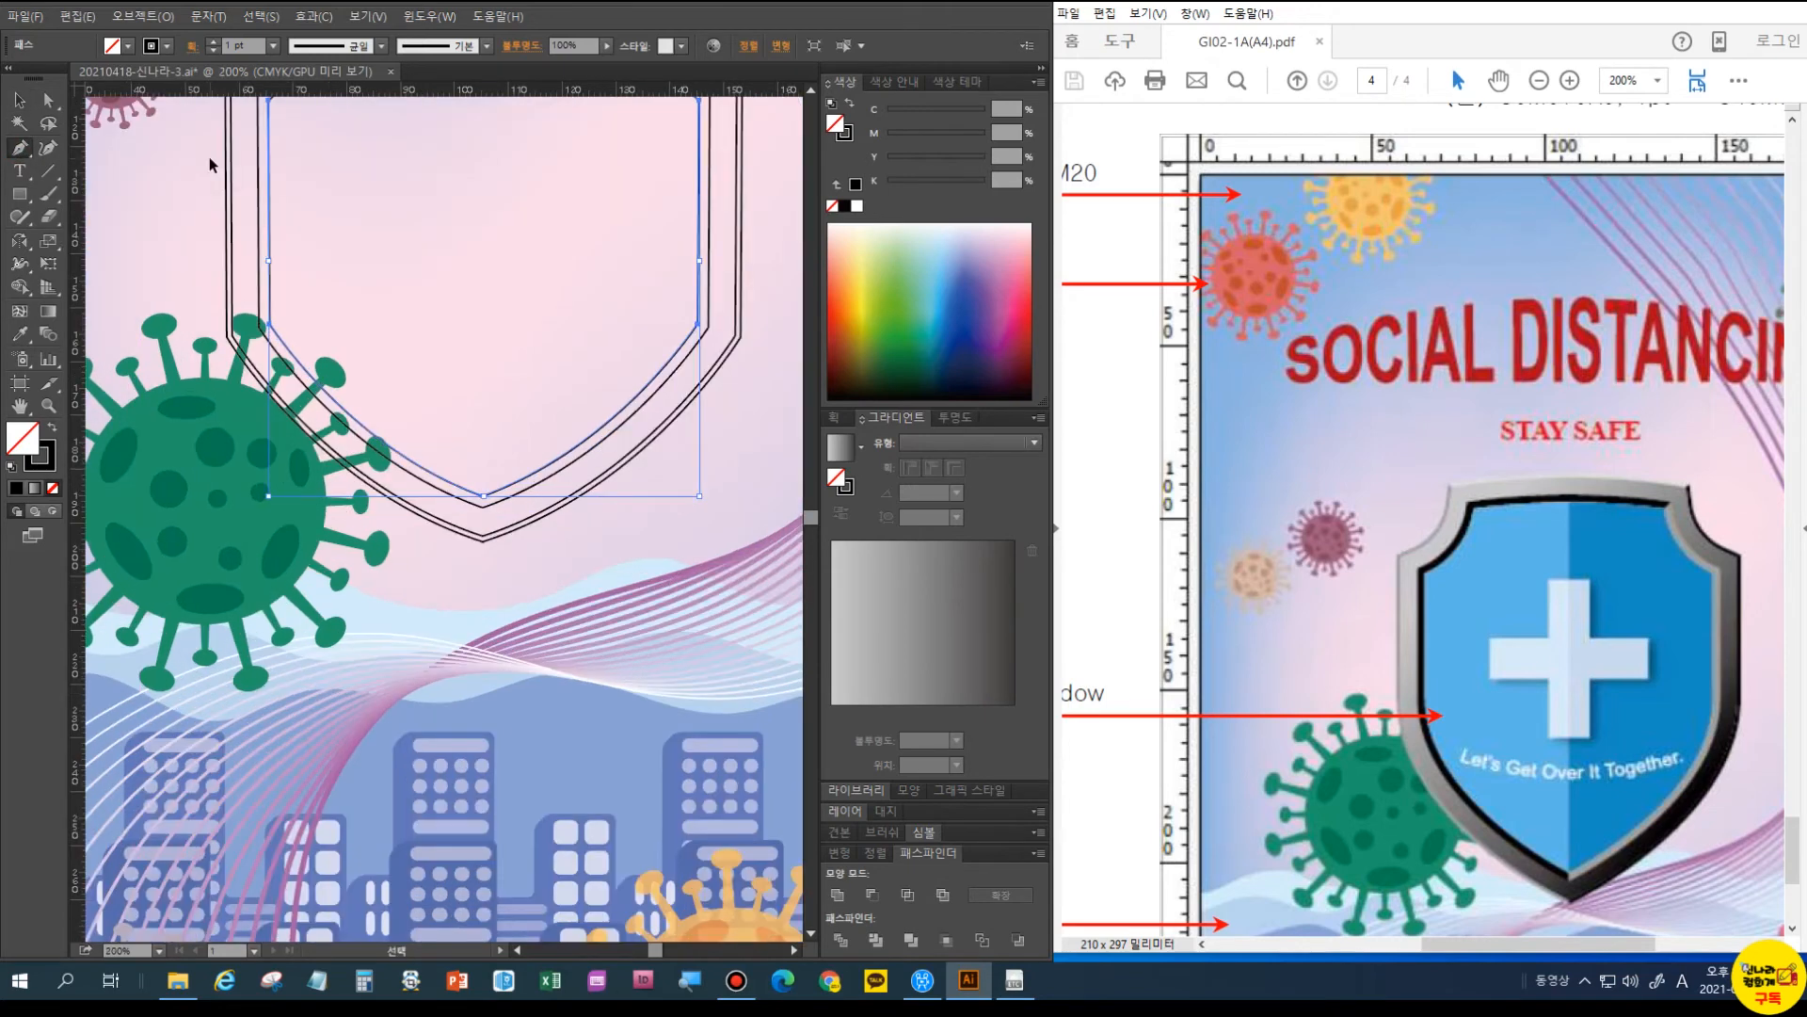
left_click_drag(414, 295, 460, 473)
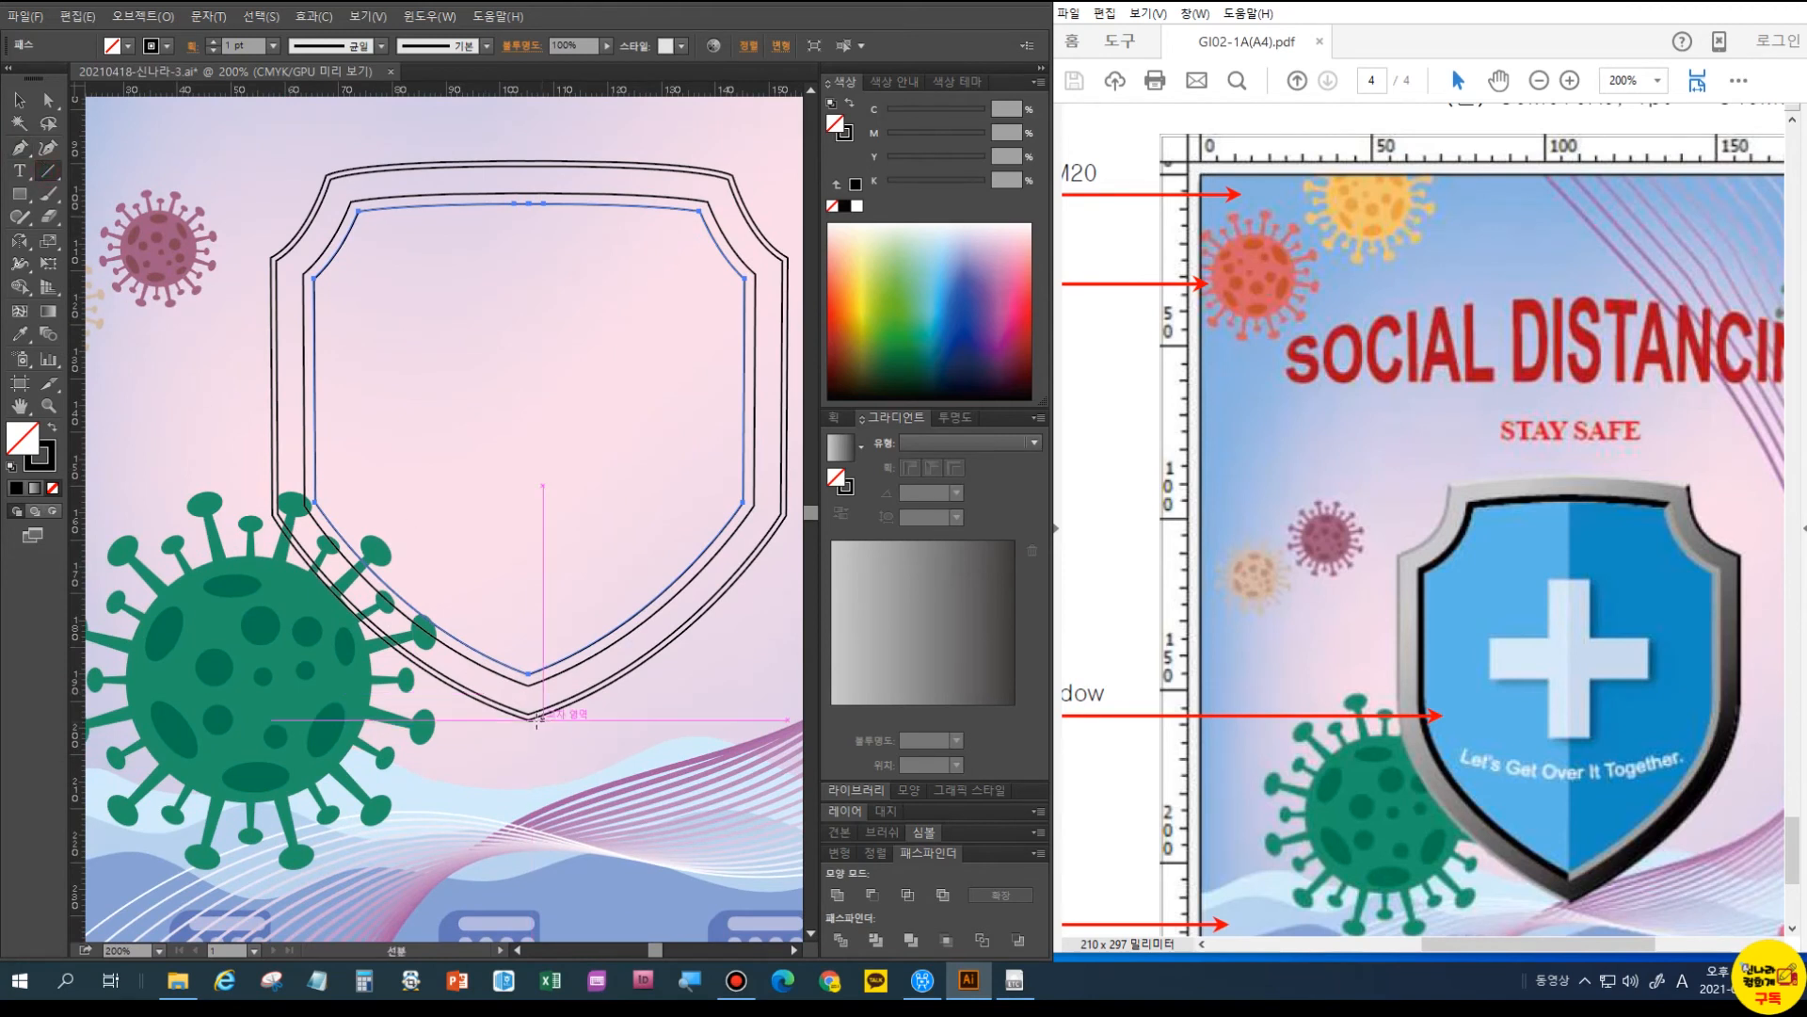
left_click_drag(527, 712, 529, 161)
- Draw a short line joining the two outer outlines at the shield's upper-left corner
left_click_drag(325, 174, 330, 178)
key("ctrl+plus")
key("ctrl+plus")
key("space")
left_click_drag(392, 274, 590, 718)
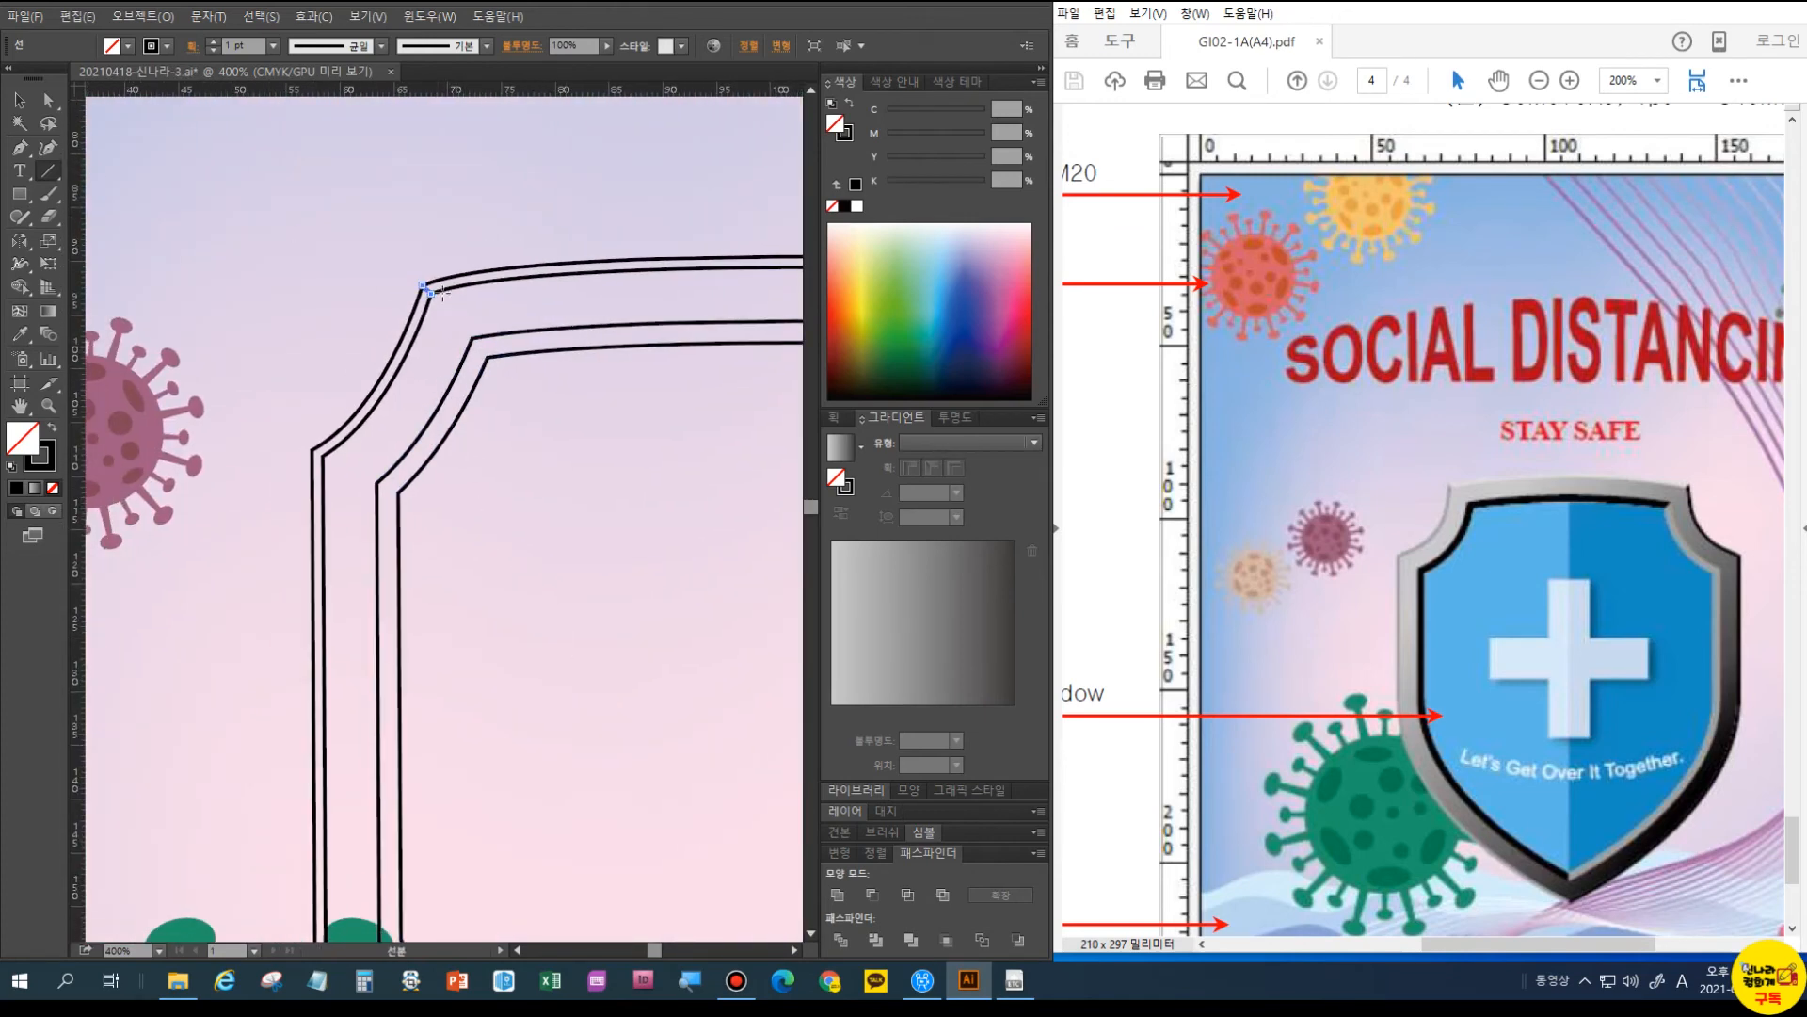
- Draw short lines across the outer pair and the inner pair of outlines at the shield's upper-right corner
key("space")
mouse_move(657, 530)
left_mouse_down()
mouse_move(444, 464)
mouse_move(256, 524)
left_mouse_up()
left_click_drag(657, 434, 538, 435)
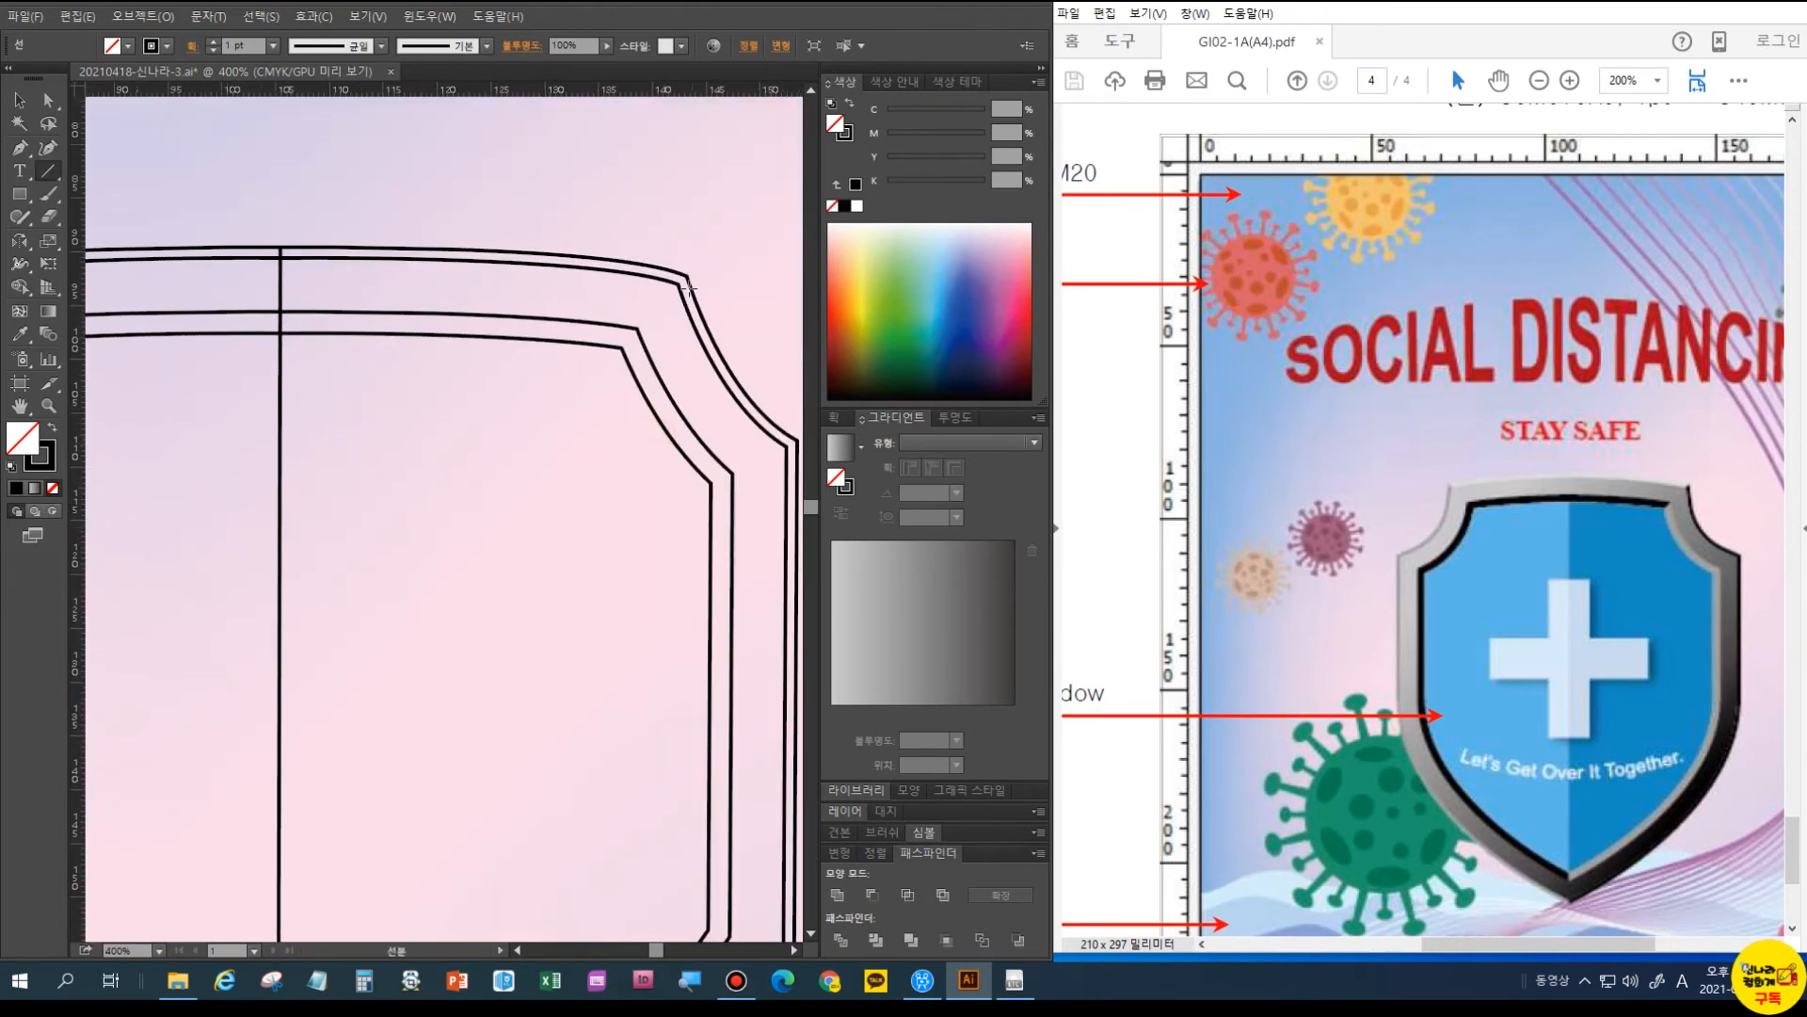
left_click_drag(692, 273, 680, 282)
left_click_drag(638, 328, 622, 347)
- Shorten the vertical centre line so its upper end meets the innermost outline's upper edge
left_click_drag(623, 707, 653, 375)
left_click_drag(609, 577, 656, 440)
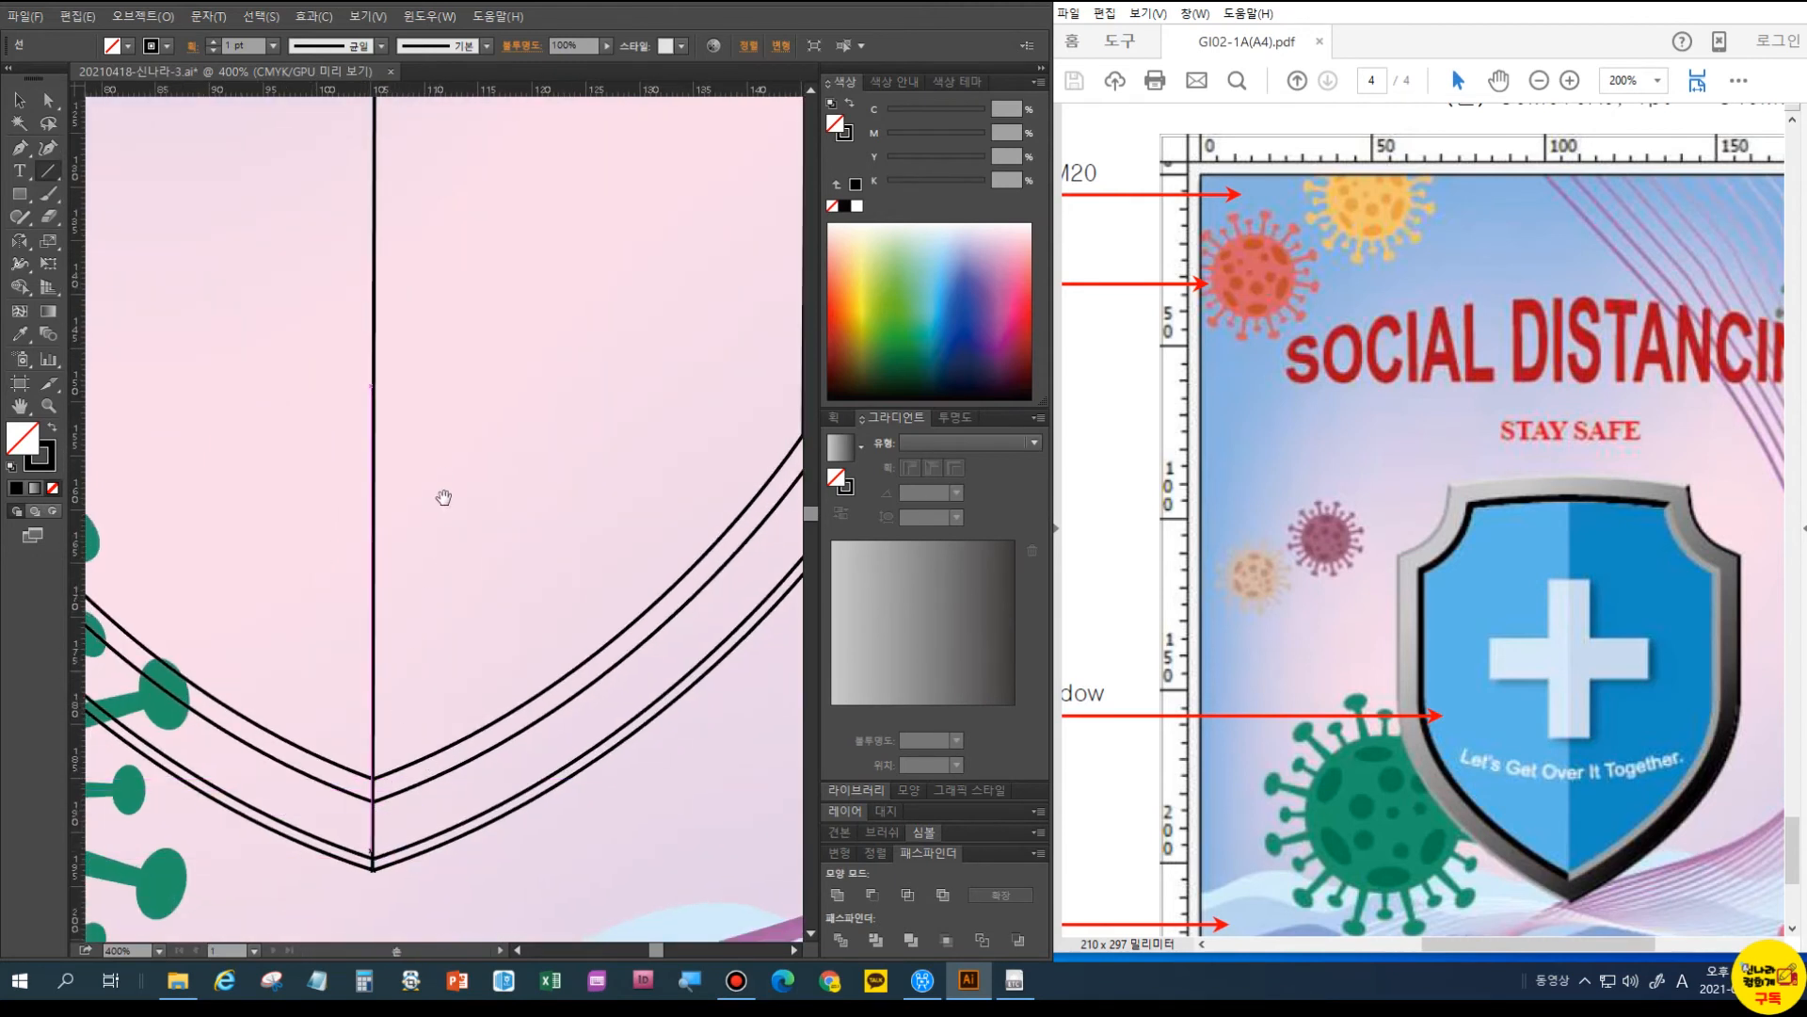
left_click_drag(442, 458, 439, 862)
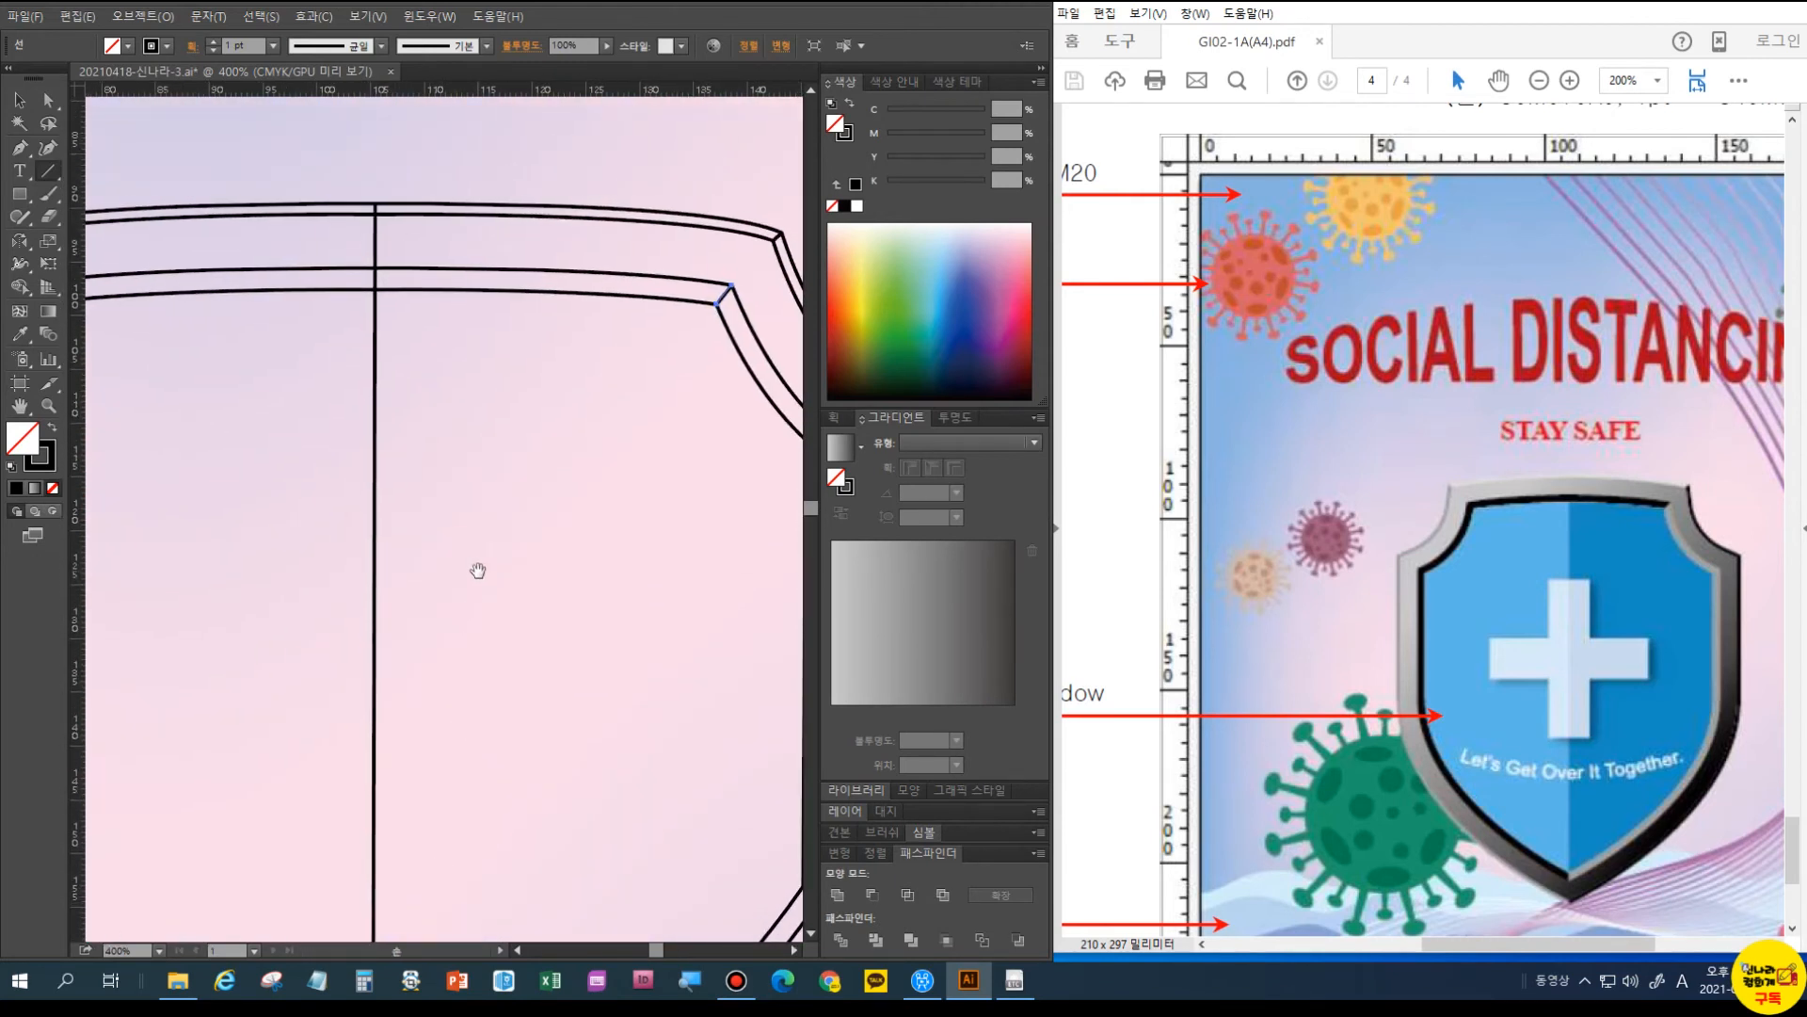
left_click(48, 100)
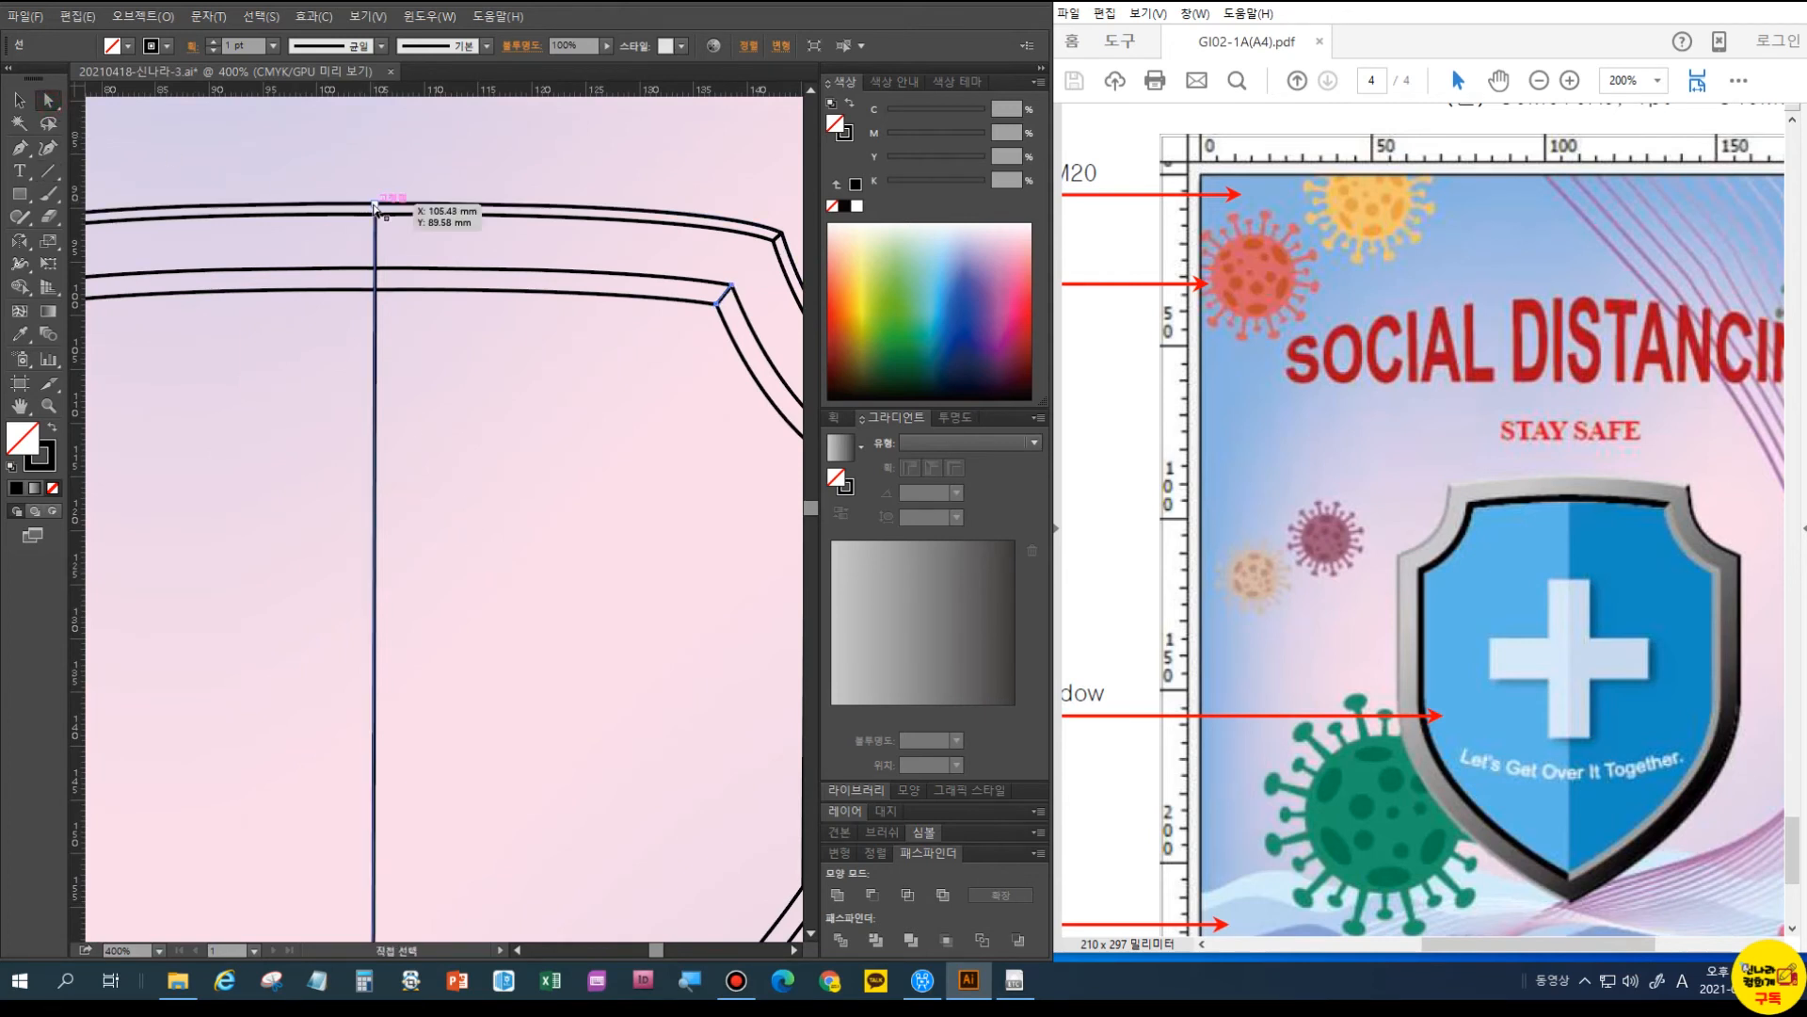
left_click(406, 271)
key("shift+Down")
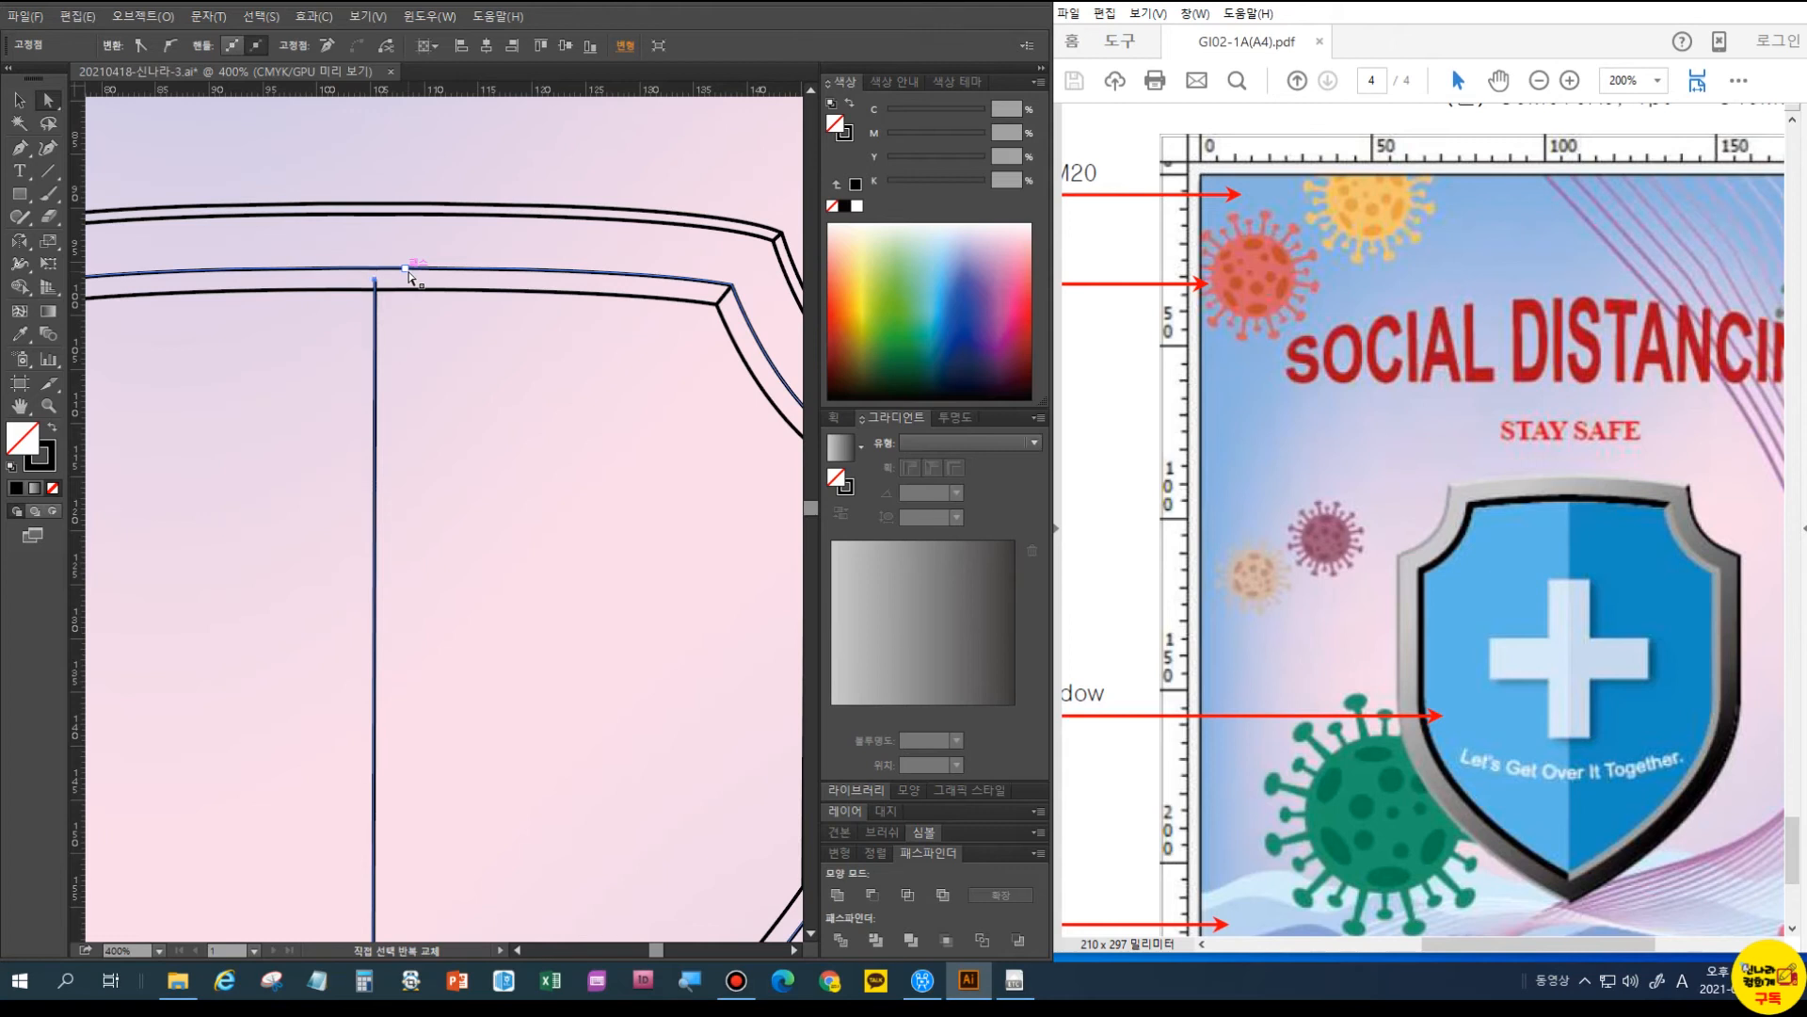
left_click(409, 275, "shift")
- Select the shield's outlines and dividing lines, split them with Pathfinder Divide and ungroup the pieces
key("v")
left_click_drag(329, 177, 459, 365)
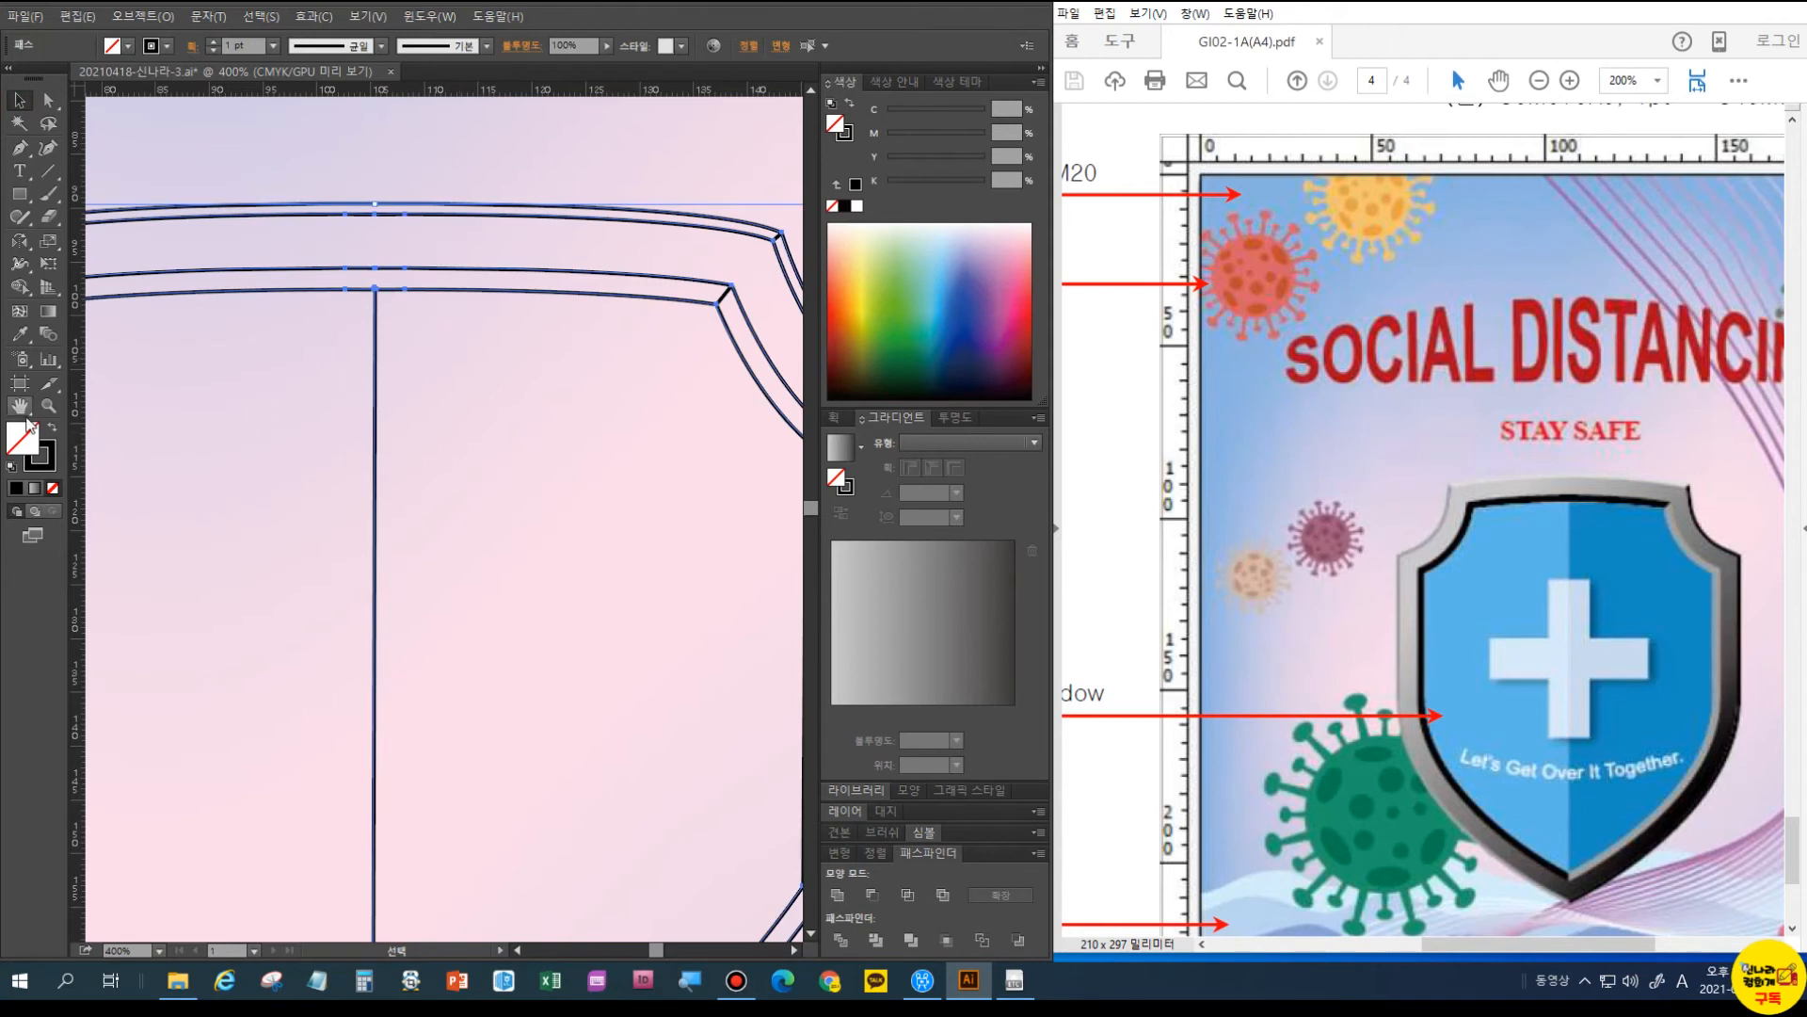
left_click_drag(690, 188, 793, 350)
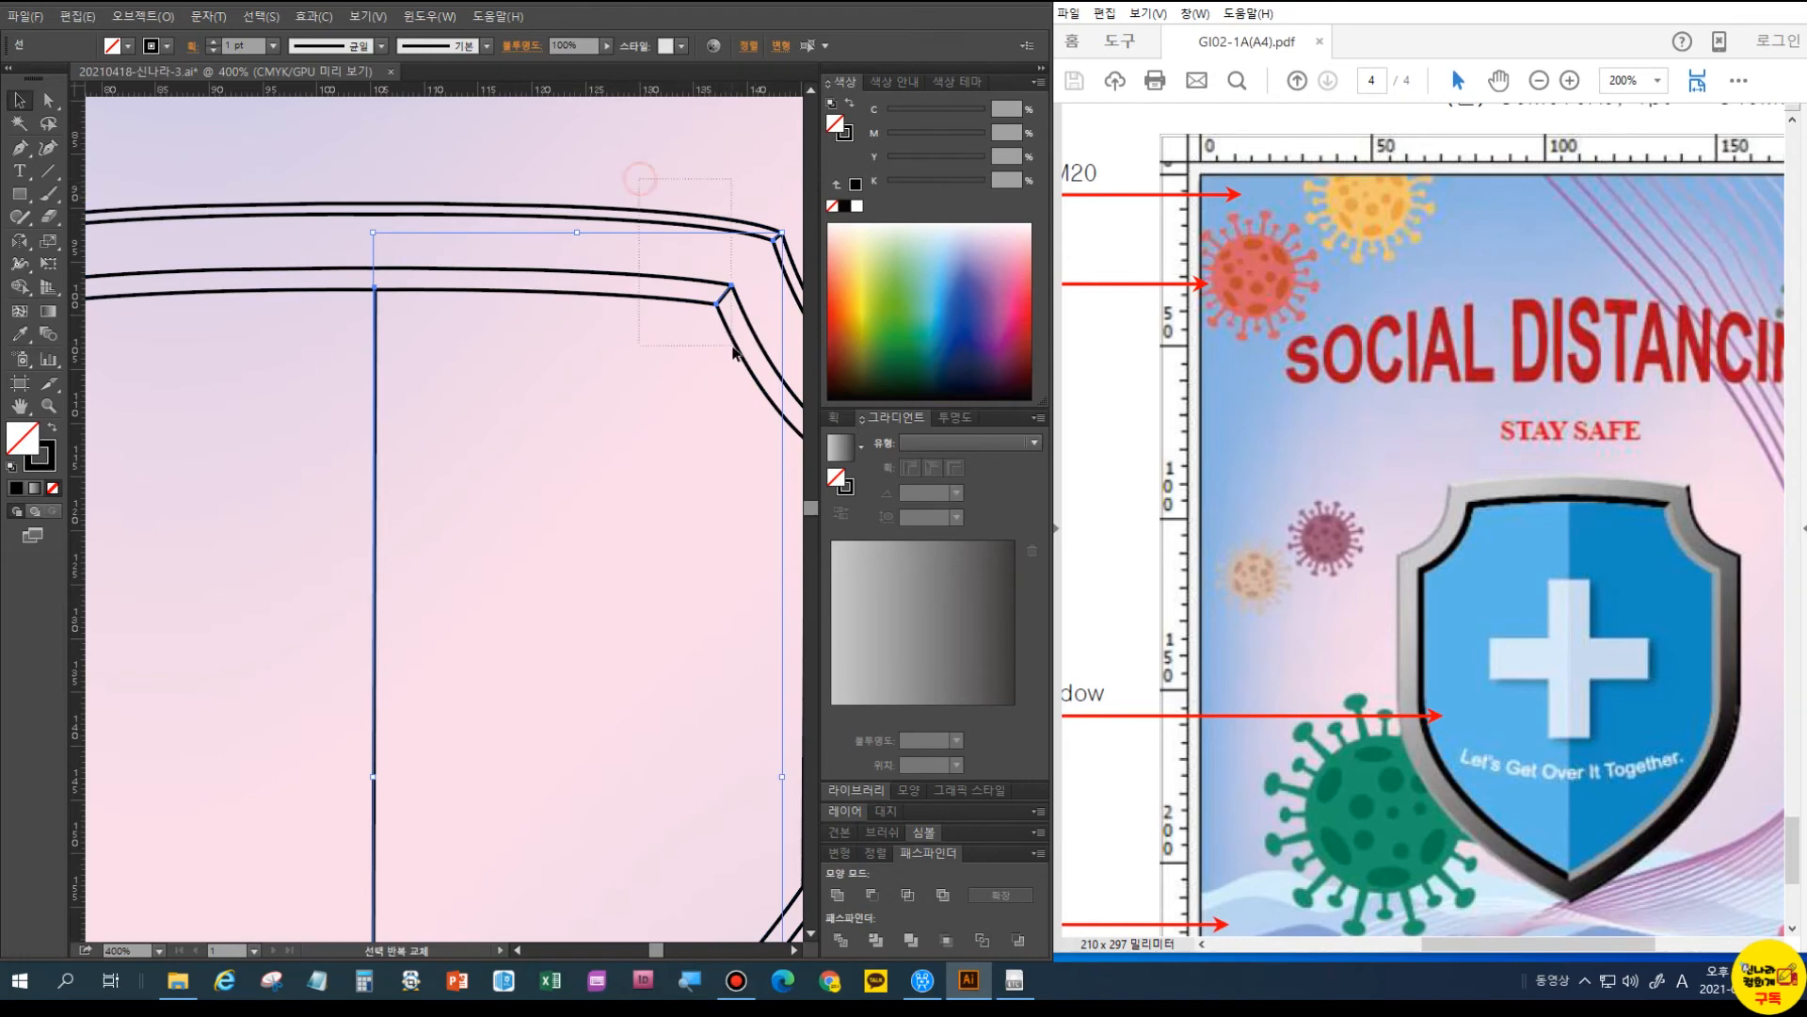
double_click(19, 406)
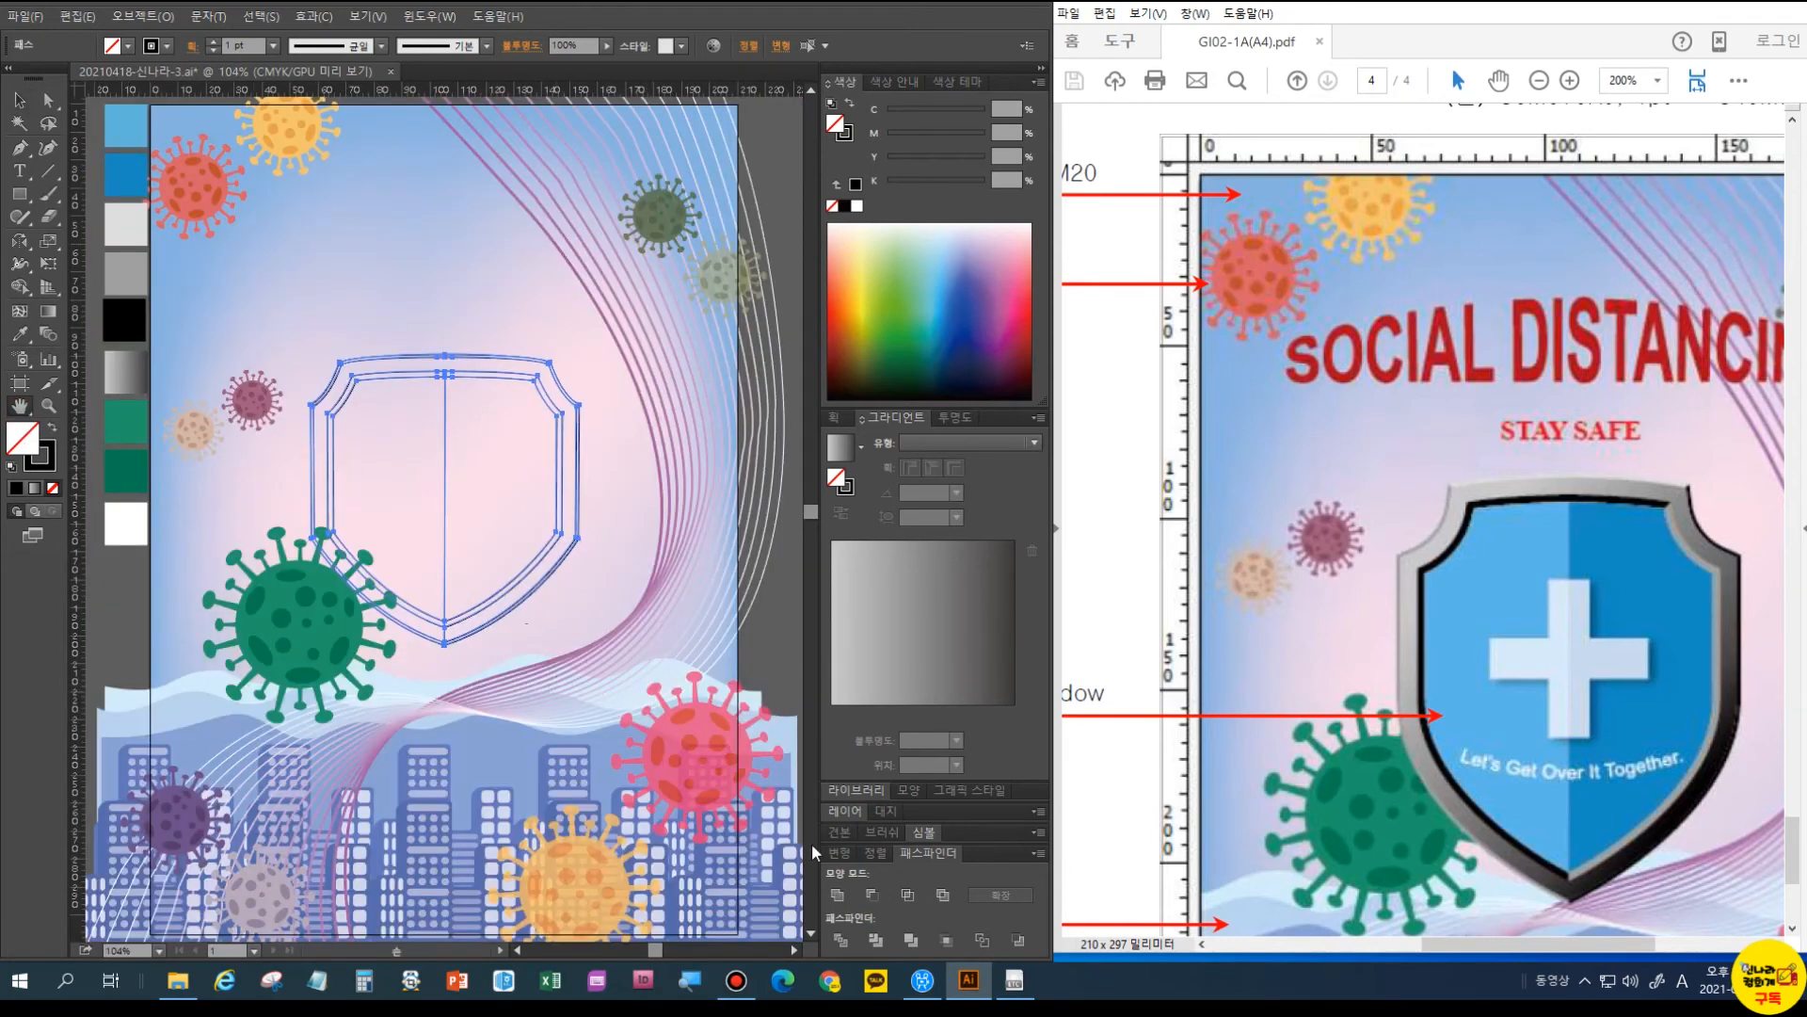
left_click(841, 939)
right_click(456, 380)
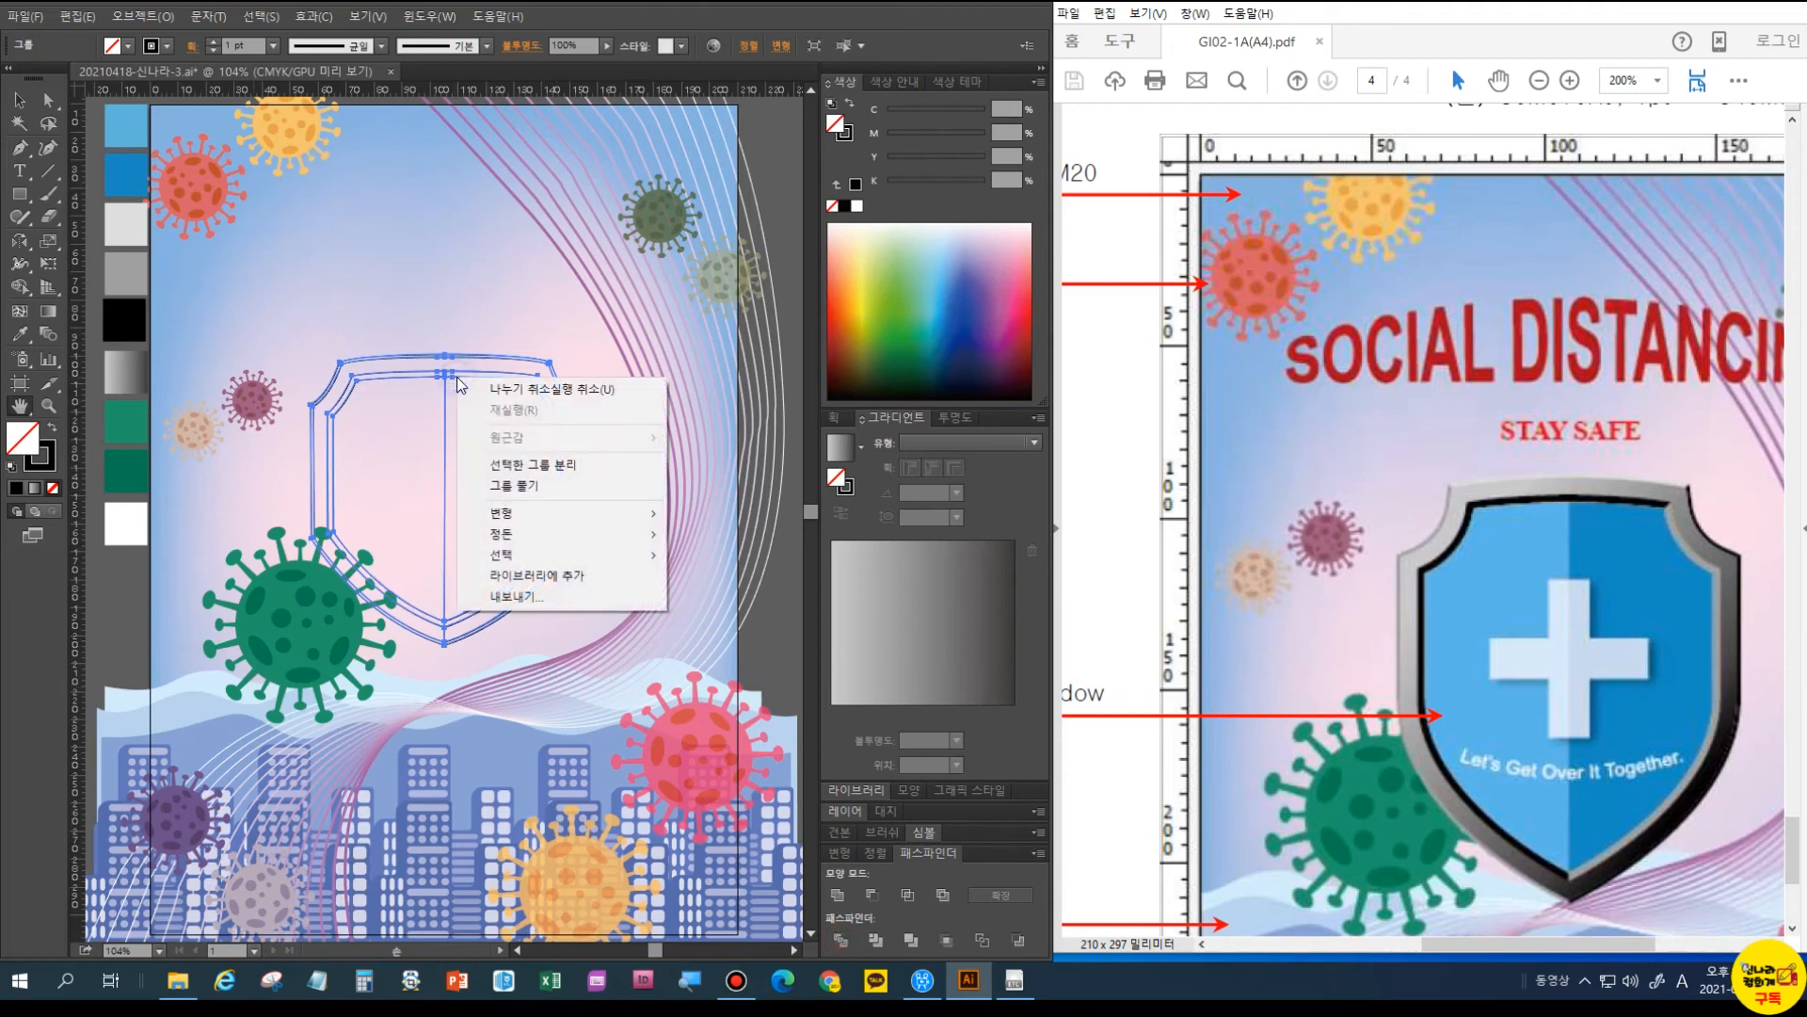
left_click(539, 488)
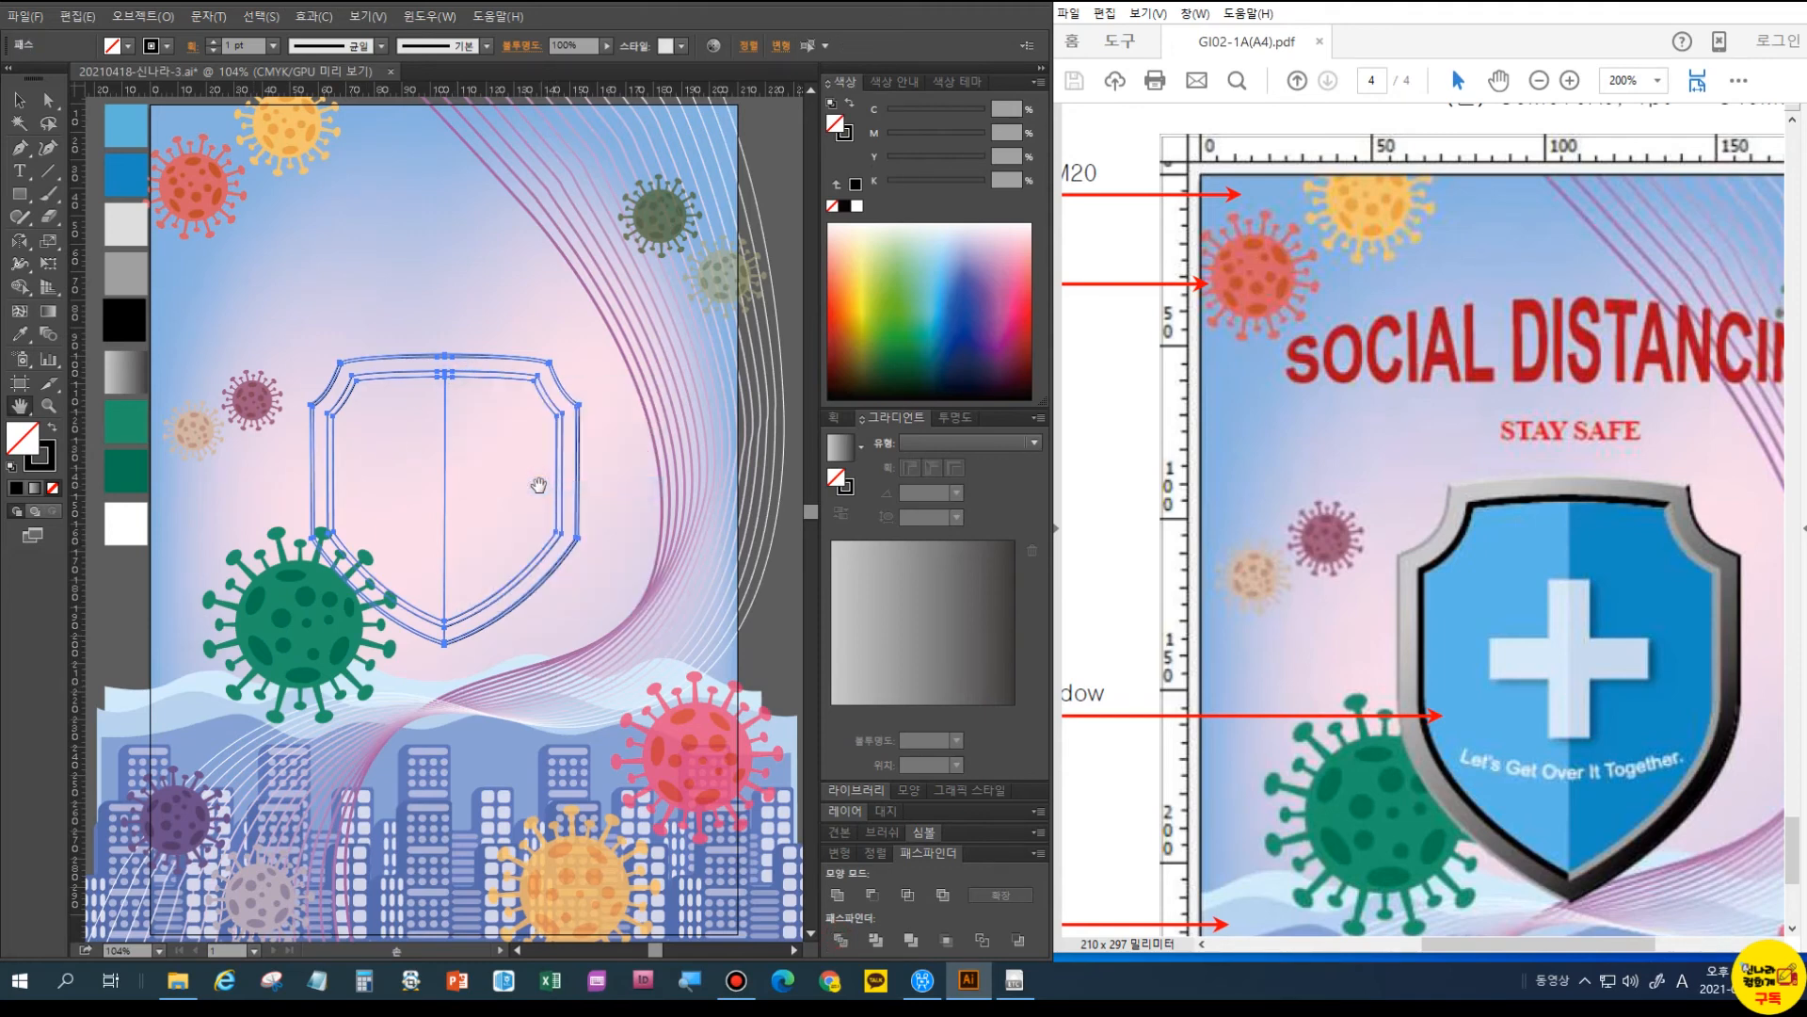
- Select individual pieces near the shield's upper-left corner to check how the rim was divided
key("ctrl+plus")
key("ctrl+plus")
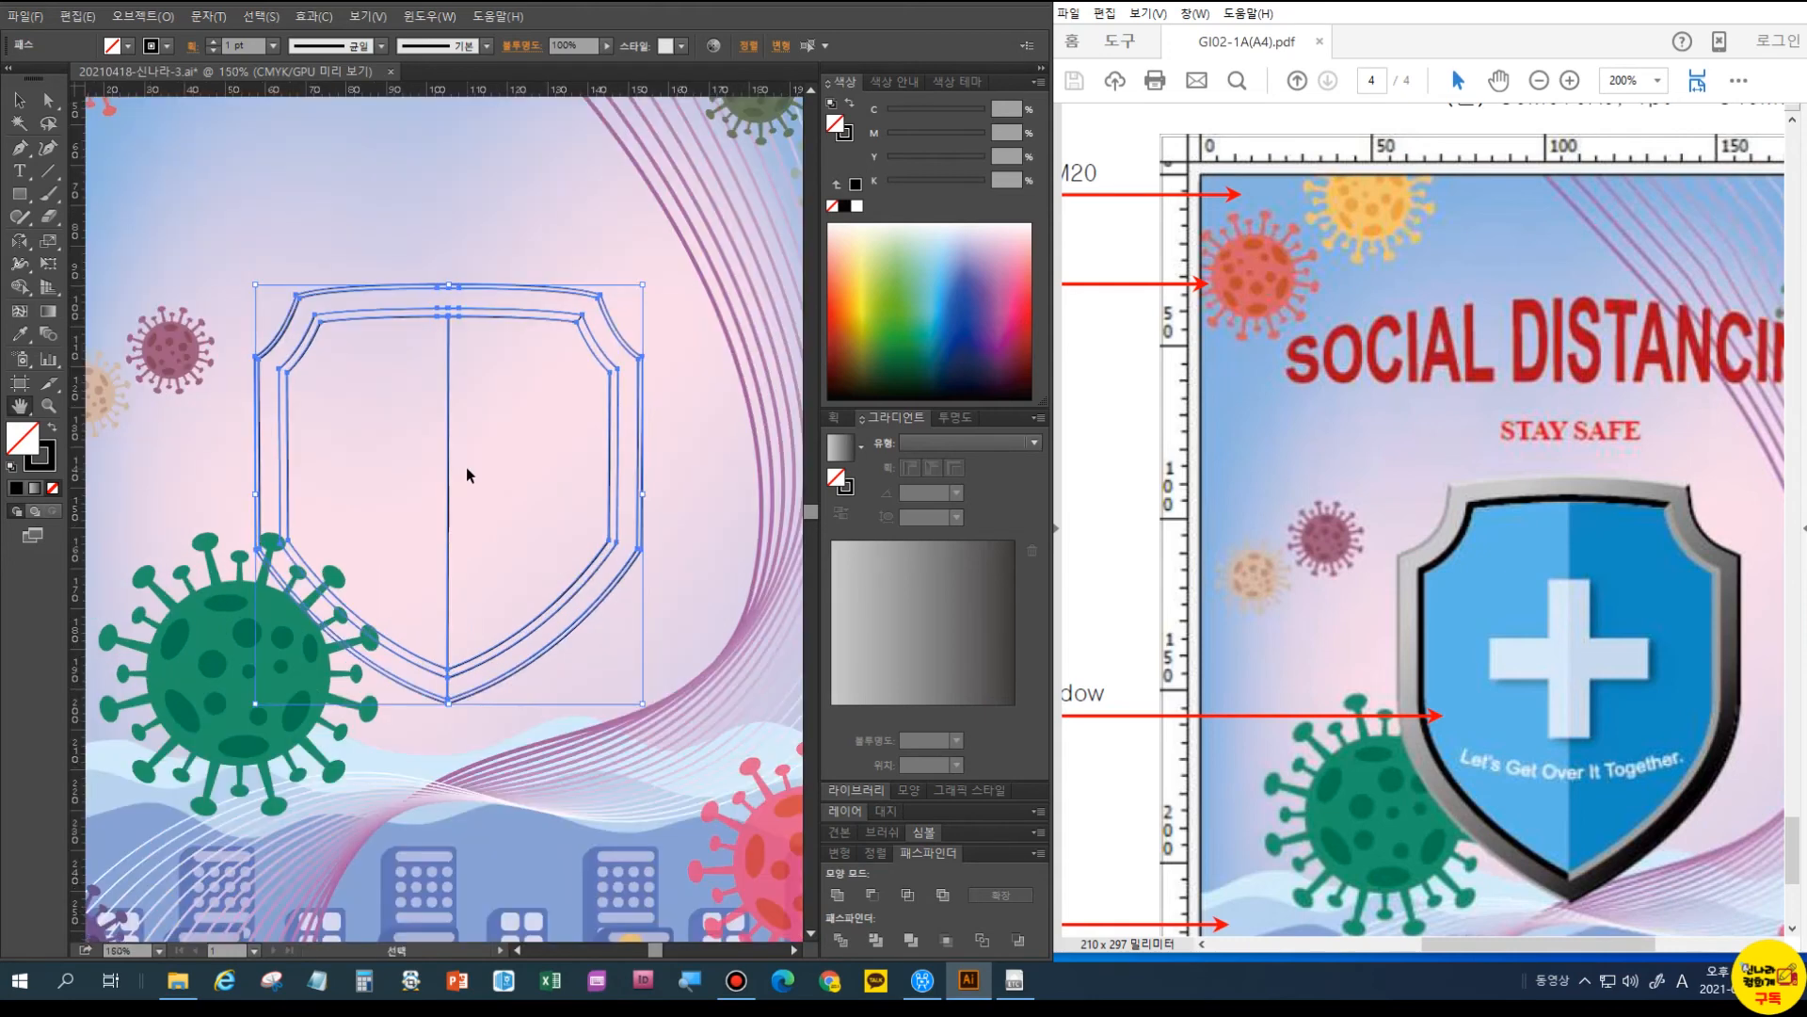
left_click(19, 99)
left_click(213, 142)
left_click(269, 217)
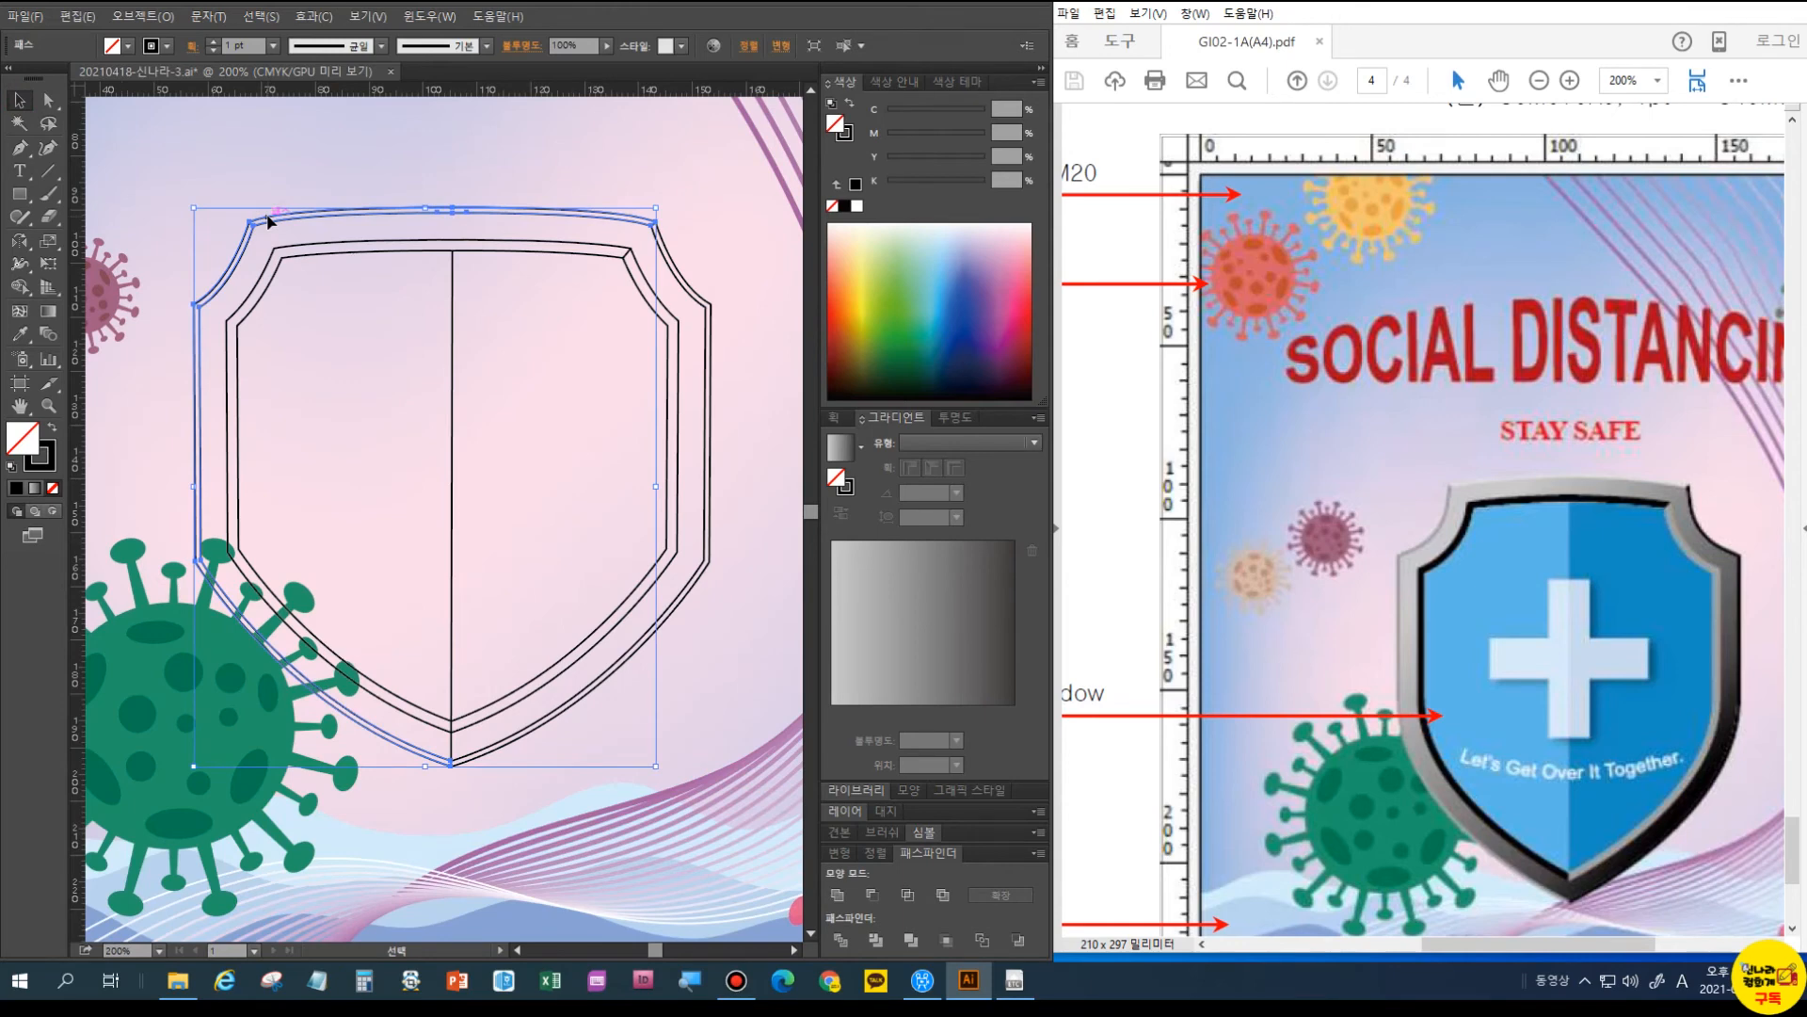
left_click(262, 226)
left_click(271, 252)
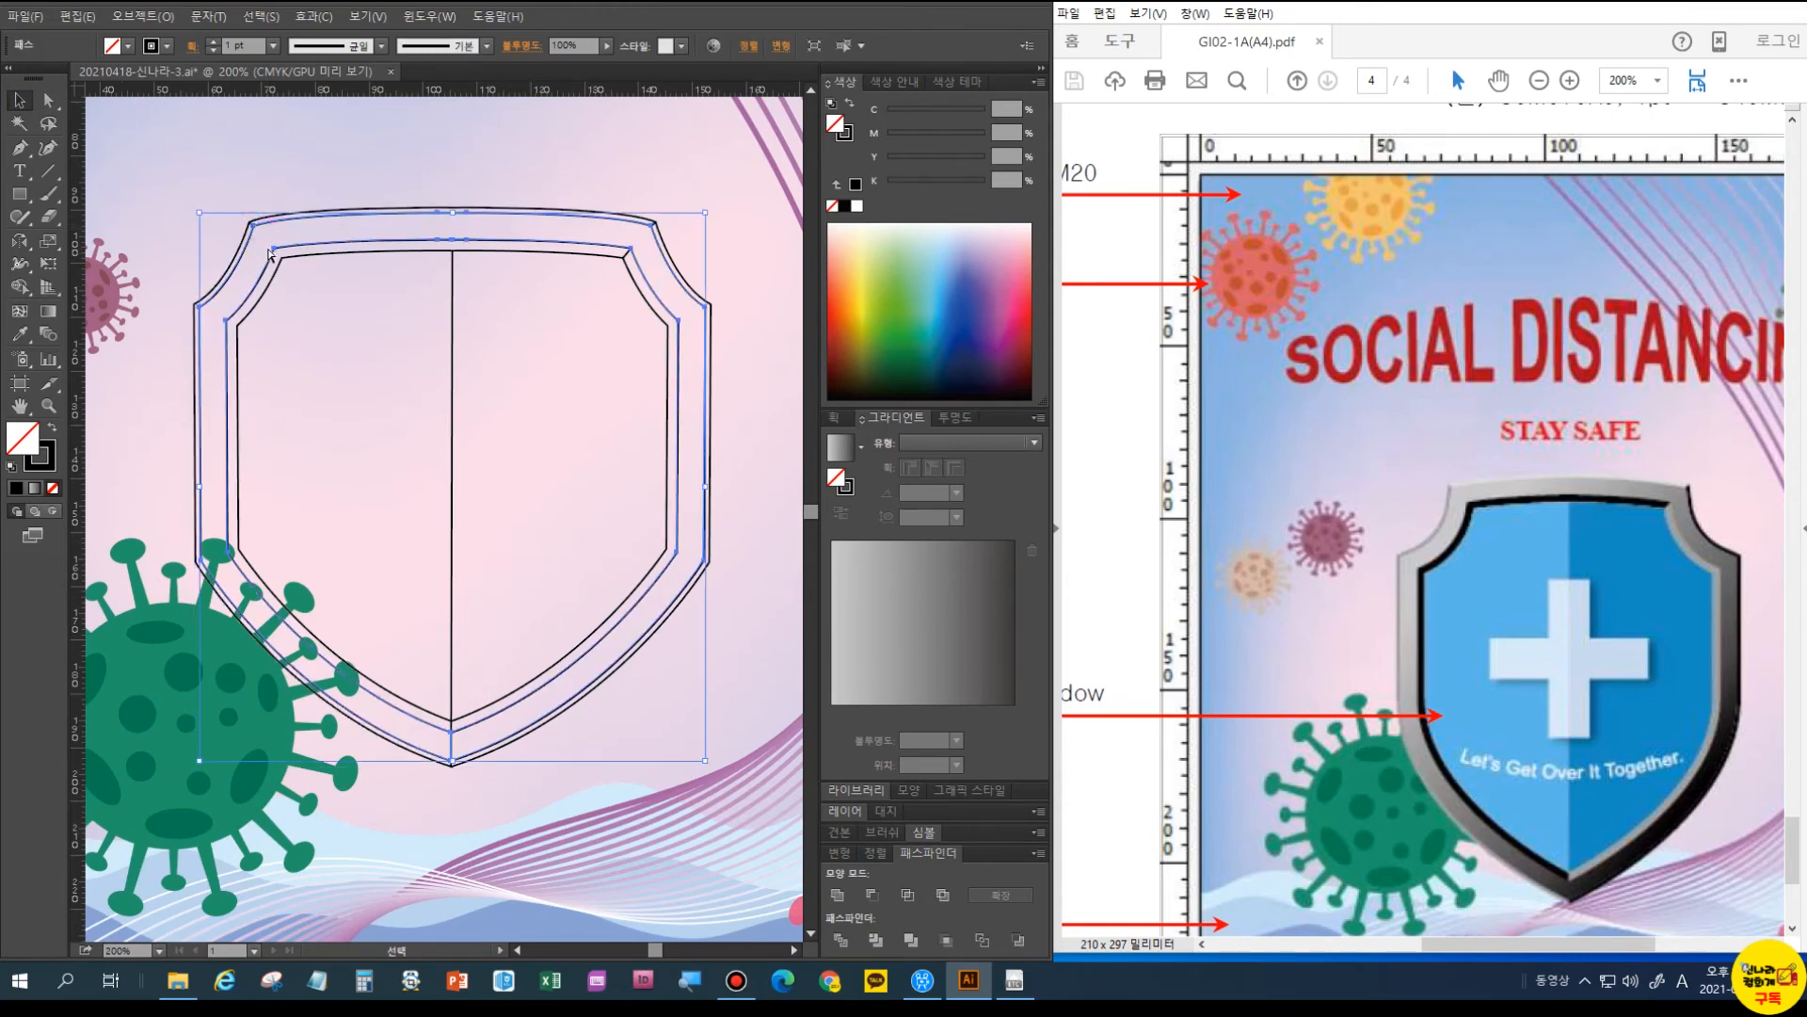
- Select the outer rim pieces with the upper-left corner line, divide them again and ungroup the result
key("ctrl+plus")
key("ctrl+plus")
left_click_drag(360, 248, 530, 697)
left_click(268, 382)
left_click(269, 374)
left_click(225, 357)
left_click(237, 386)
left_click(838, 940)
right_click(306, 381)
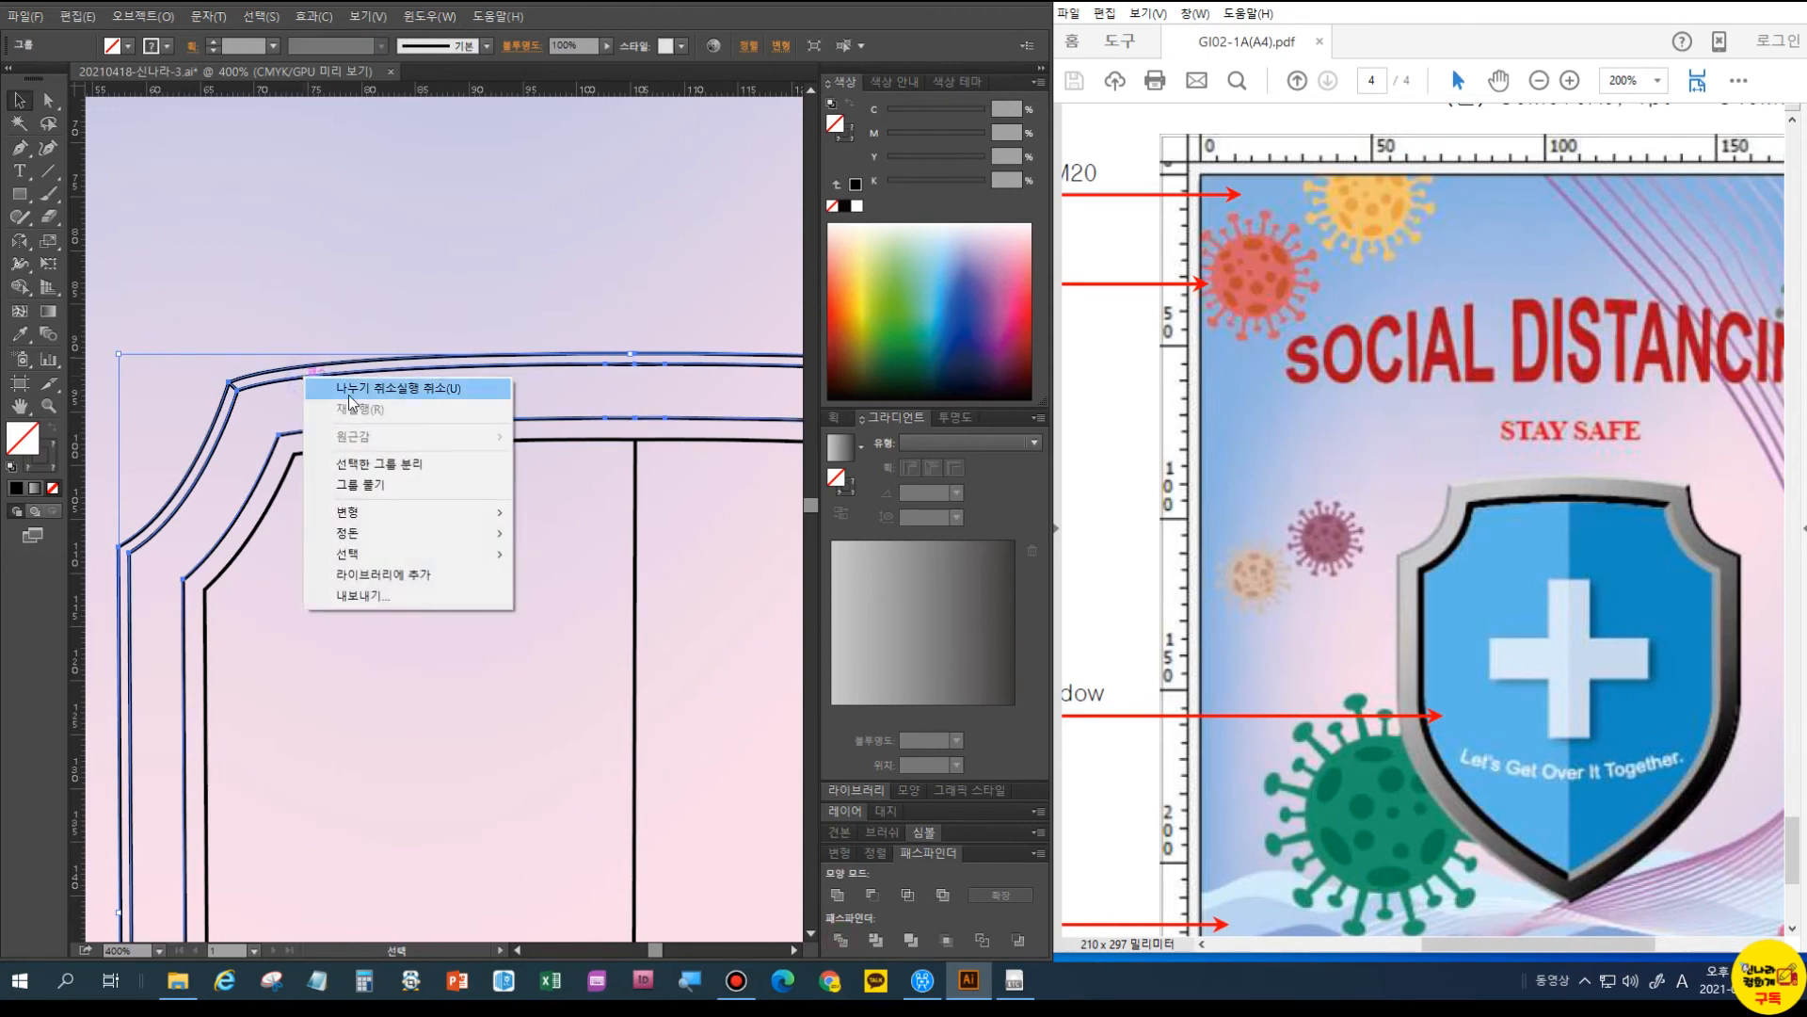
left_click(381, 482)
- Fill the outer rim's upper piece with the light grey K 20 swatch using the Eyedropper
left_click(318, 290)
left_click(316, 370)
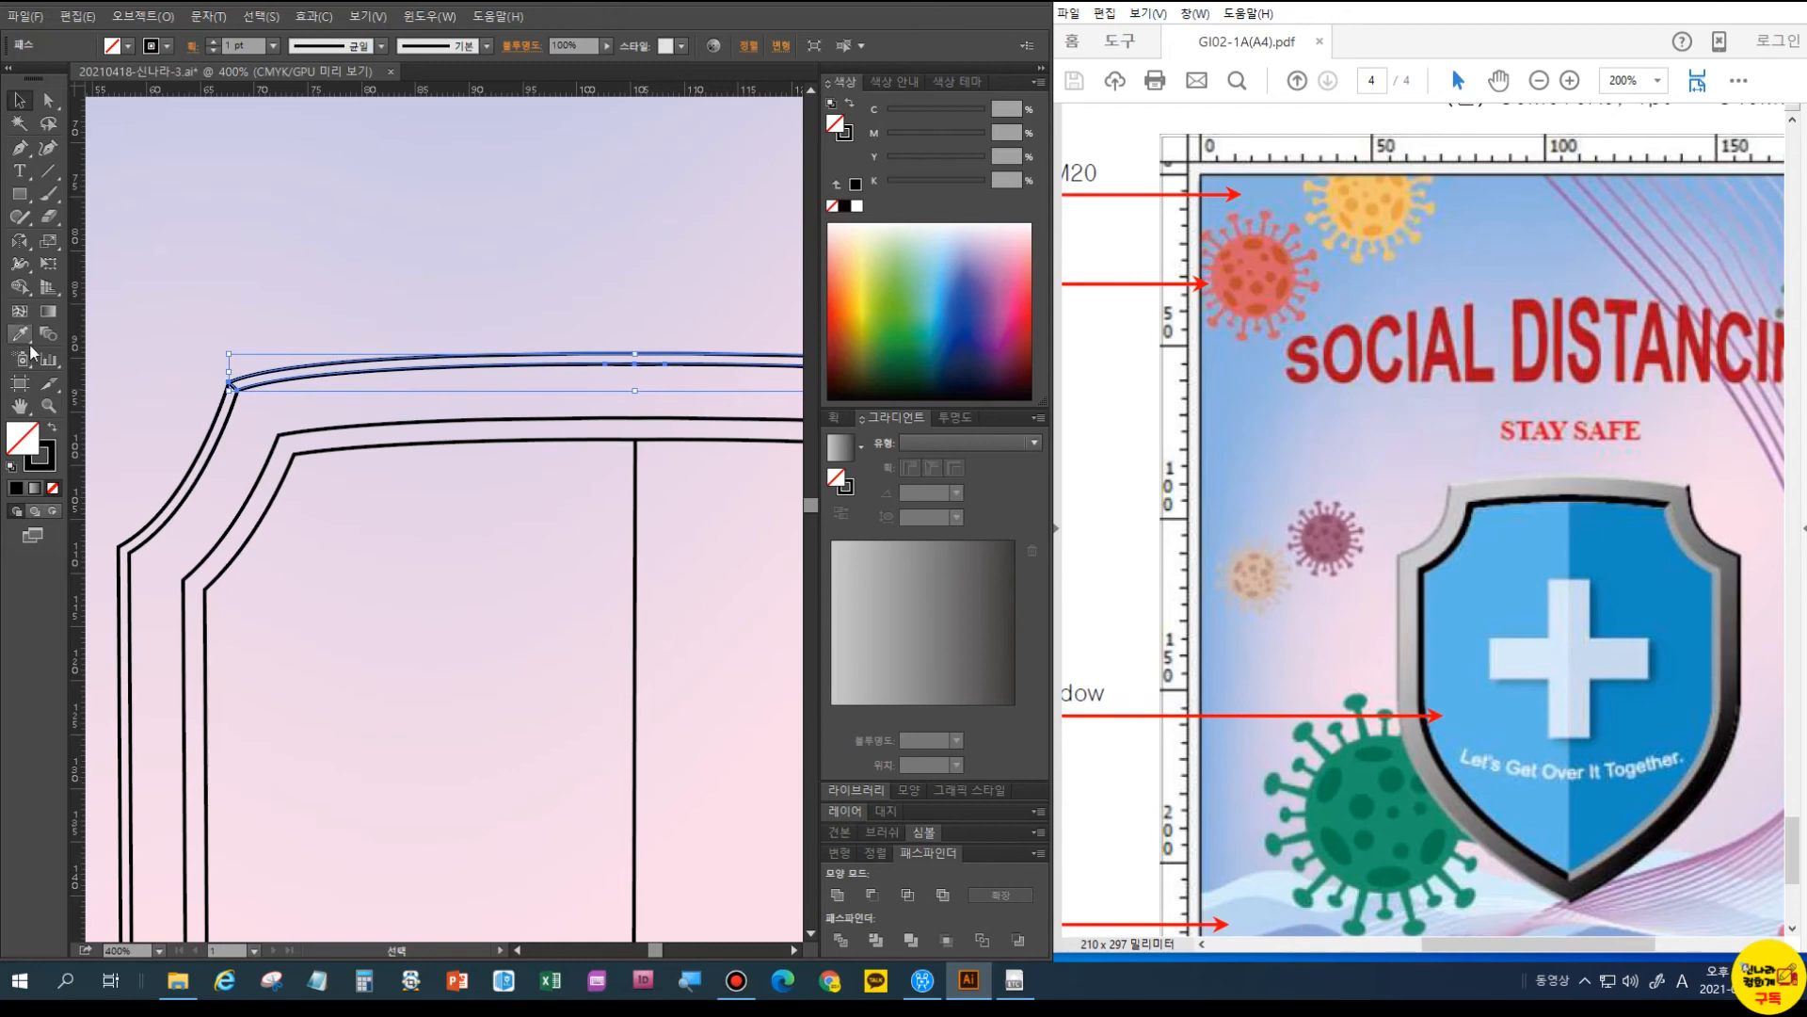
key("ctrl+minus")
key("ctrl+minus")
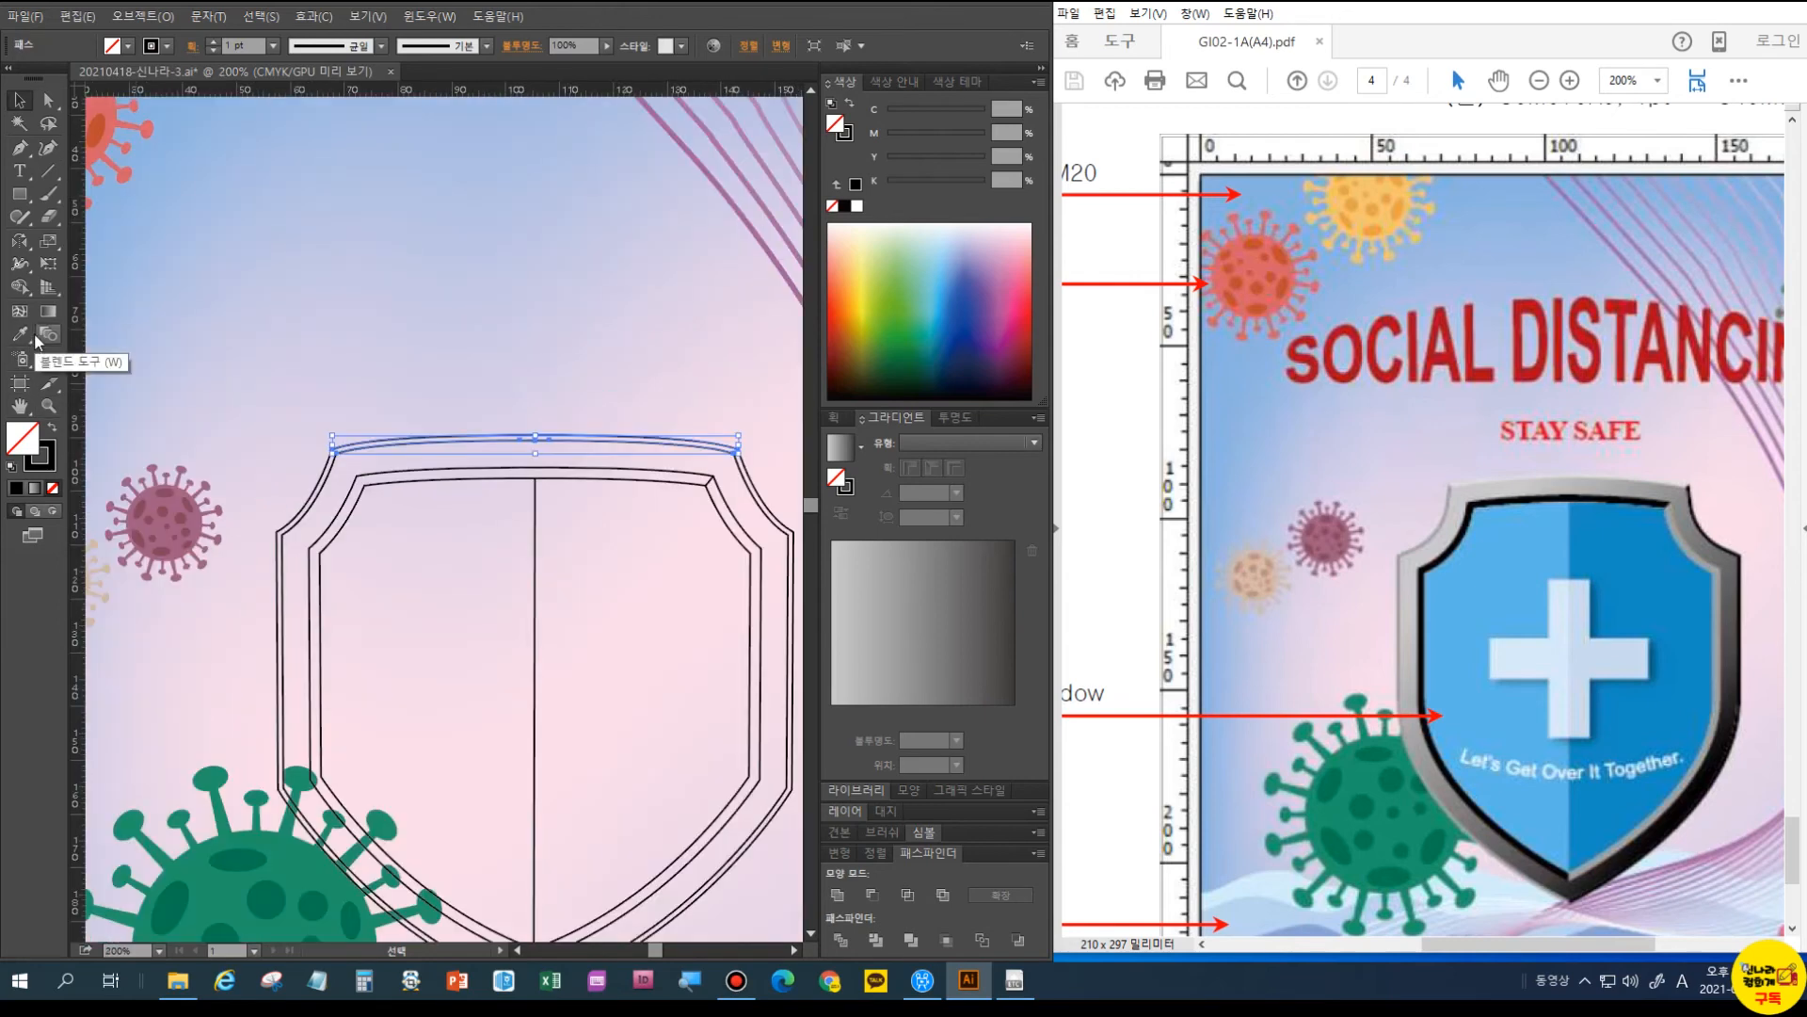
key("ctrl+minus")
key("ctrl+minus")
key("ctrl+minus")
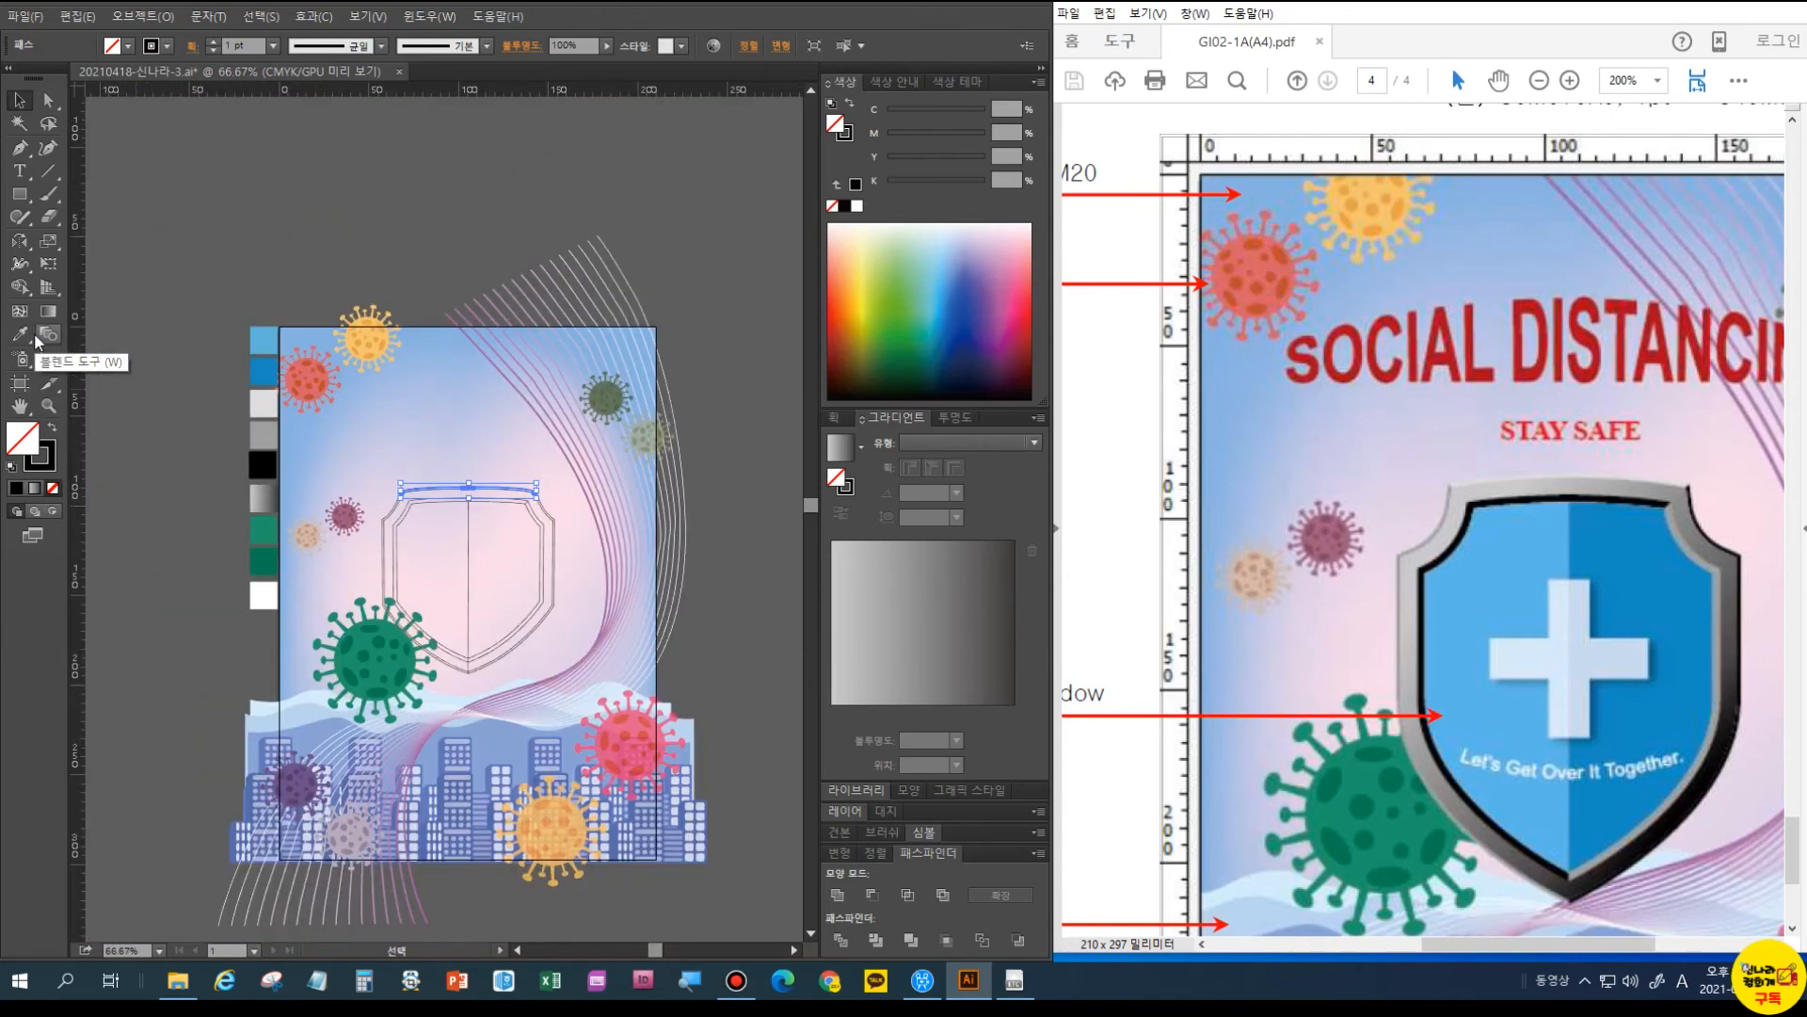
key("ctrl+plus")
key("ctrl+plus")
key("ctrl+minus")
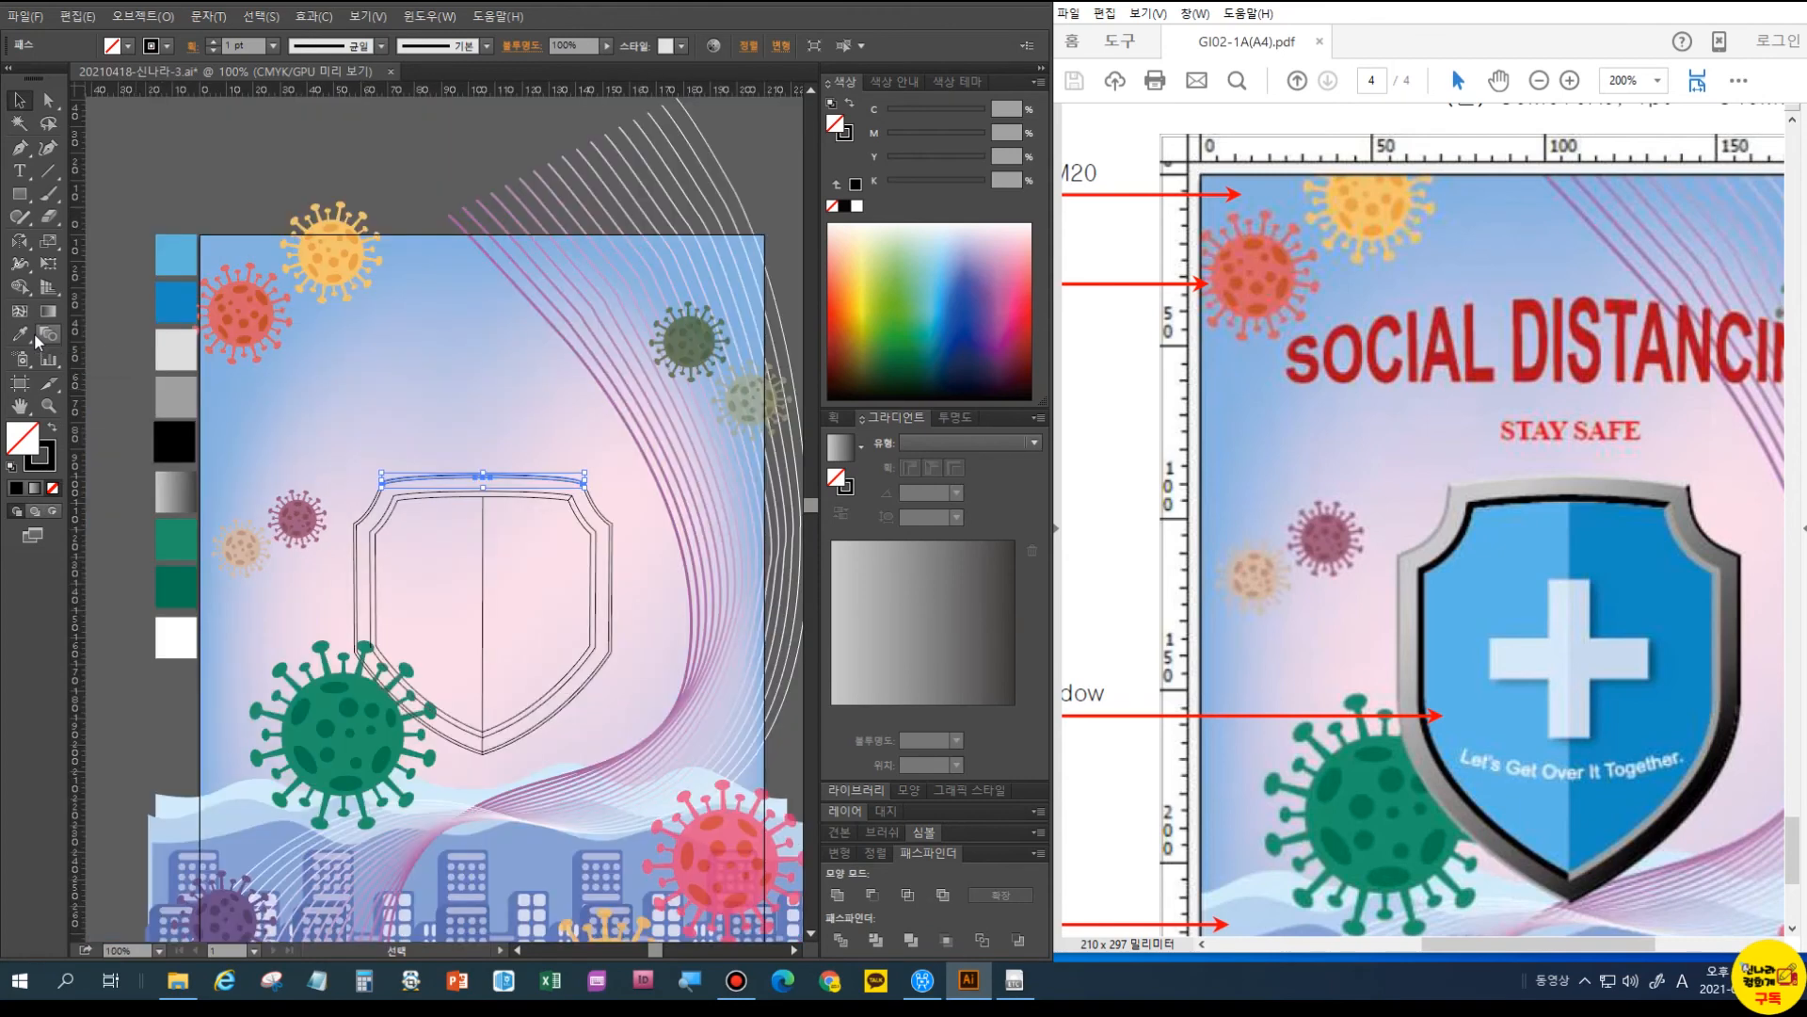
left_click(19, 334)
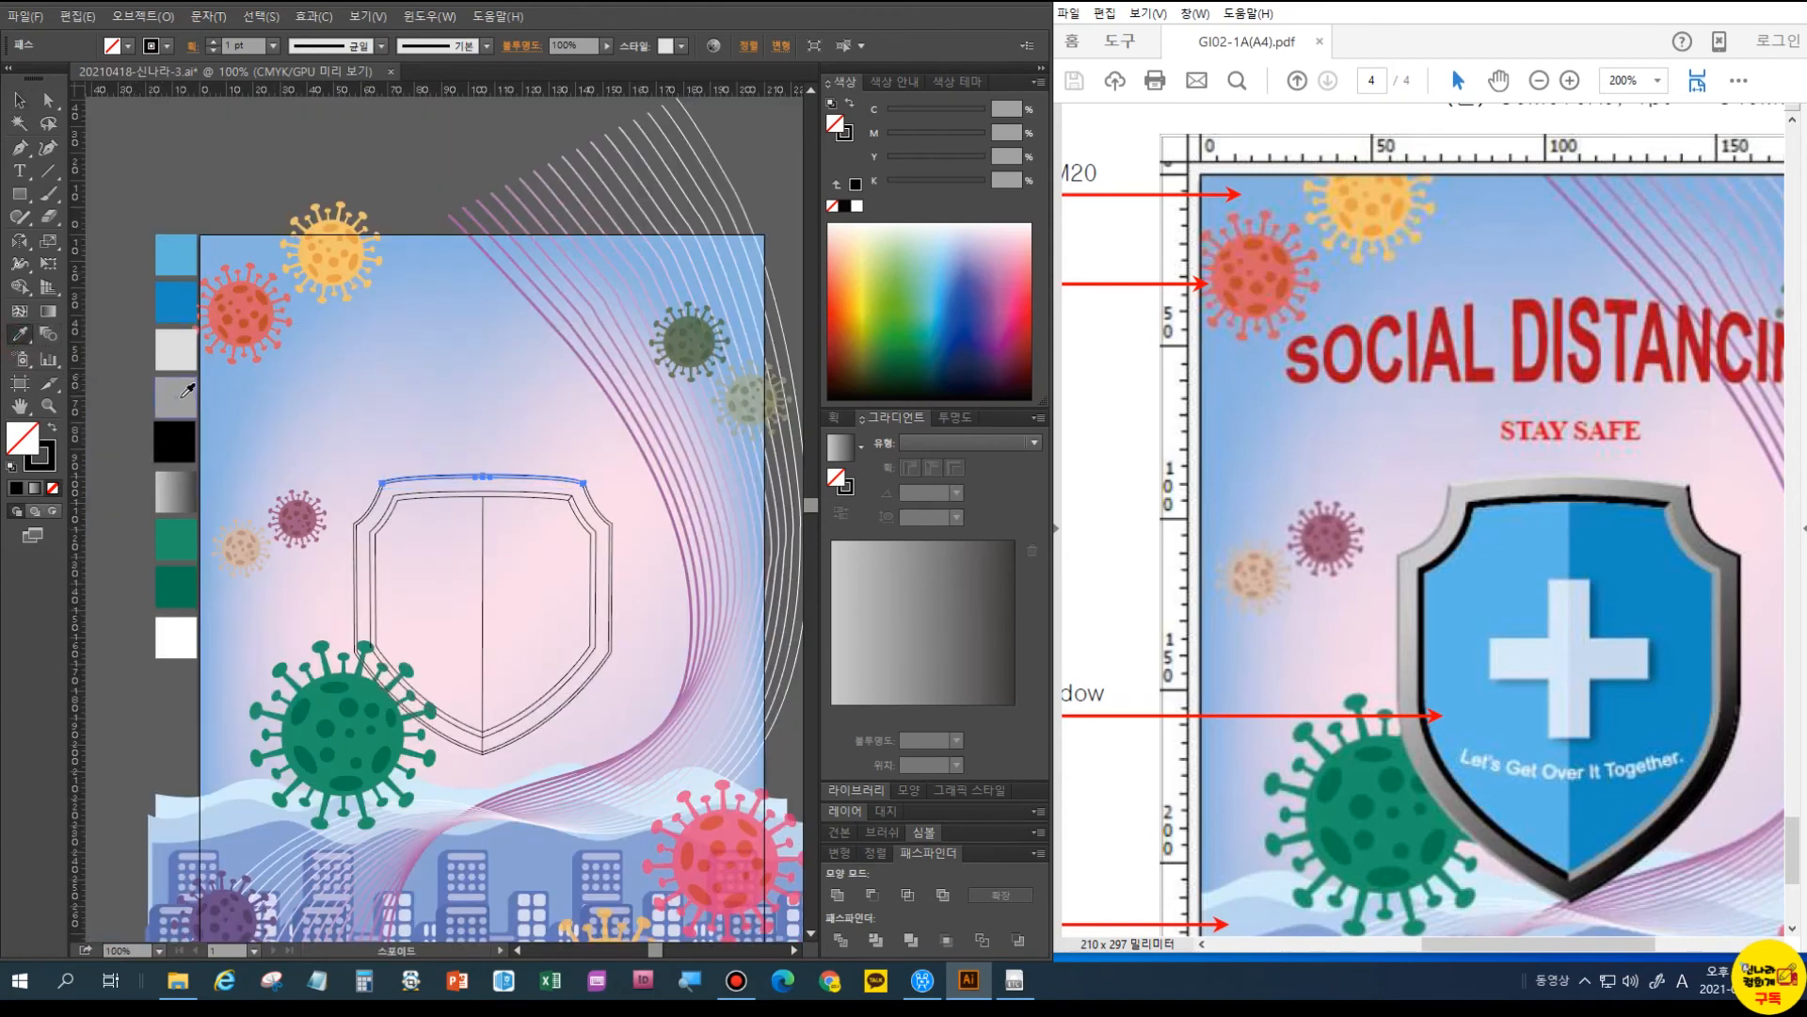
left_click(179, 357)
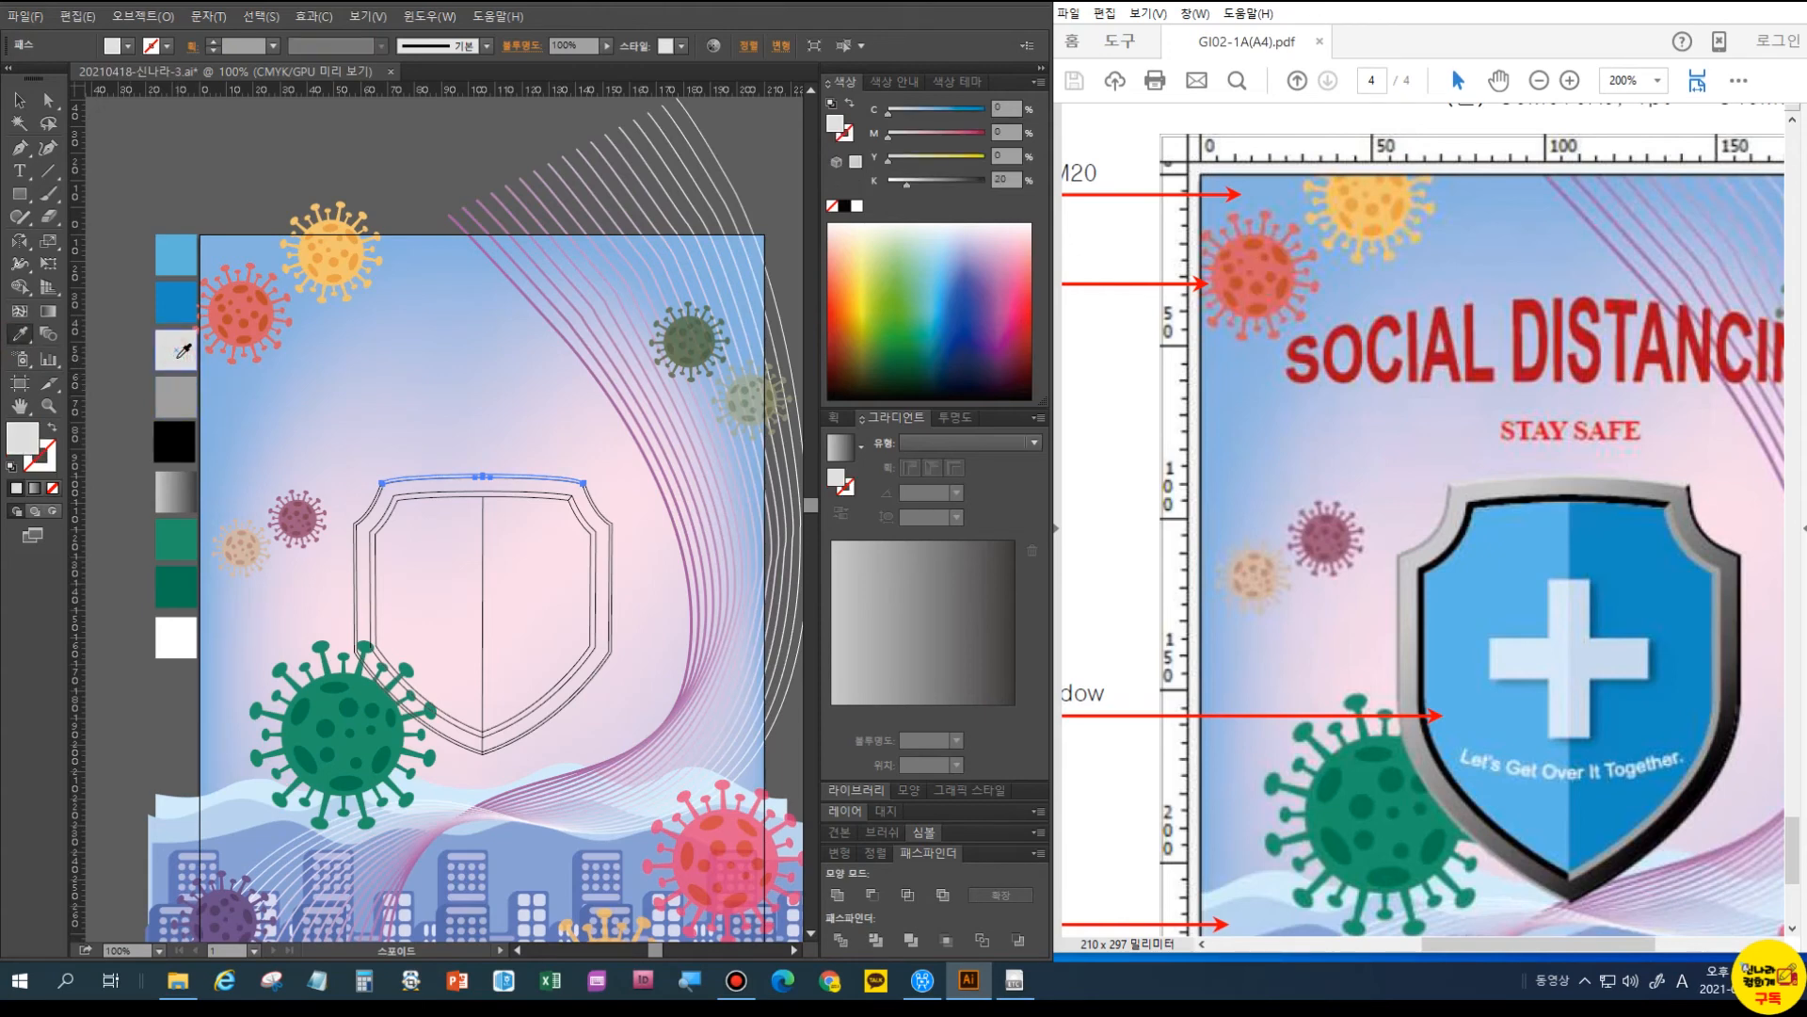
- Fill the outer rim's left piece with the mid-grey swatch using the Eyedropper
left_click(19, 100)
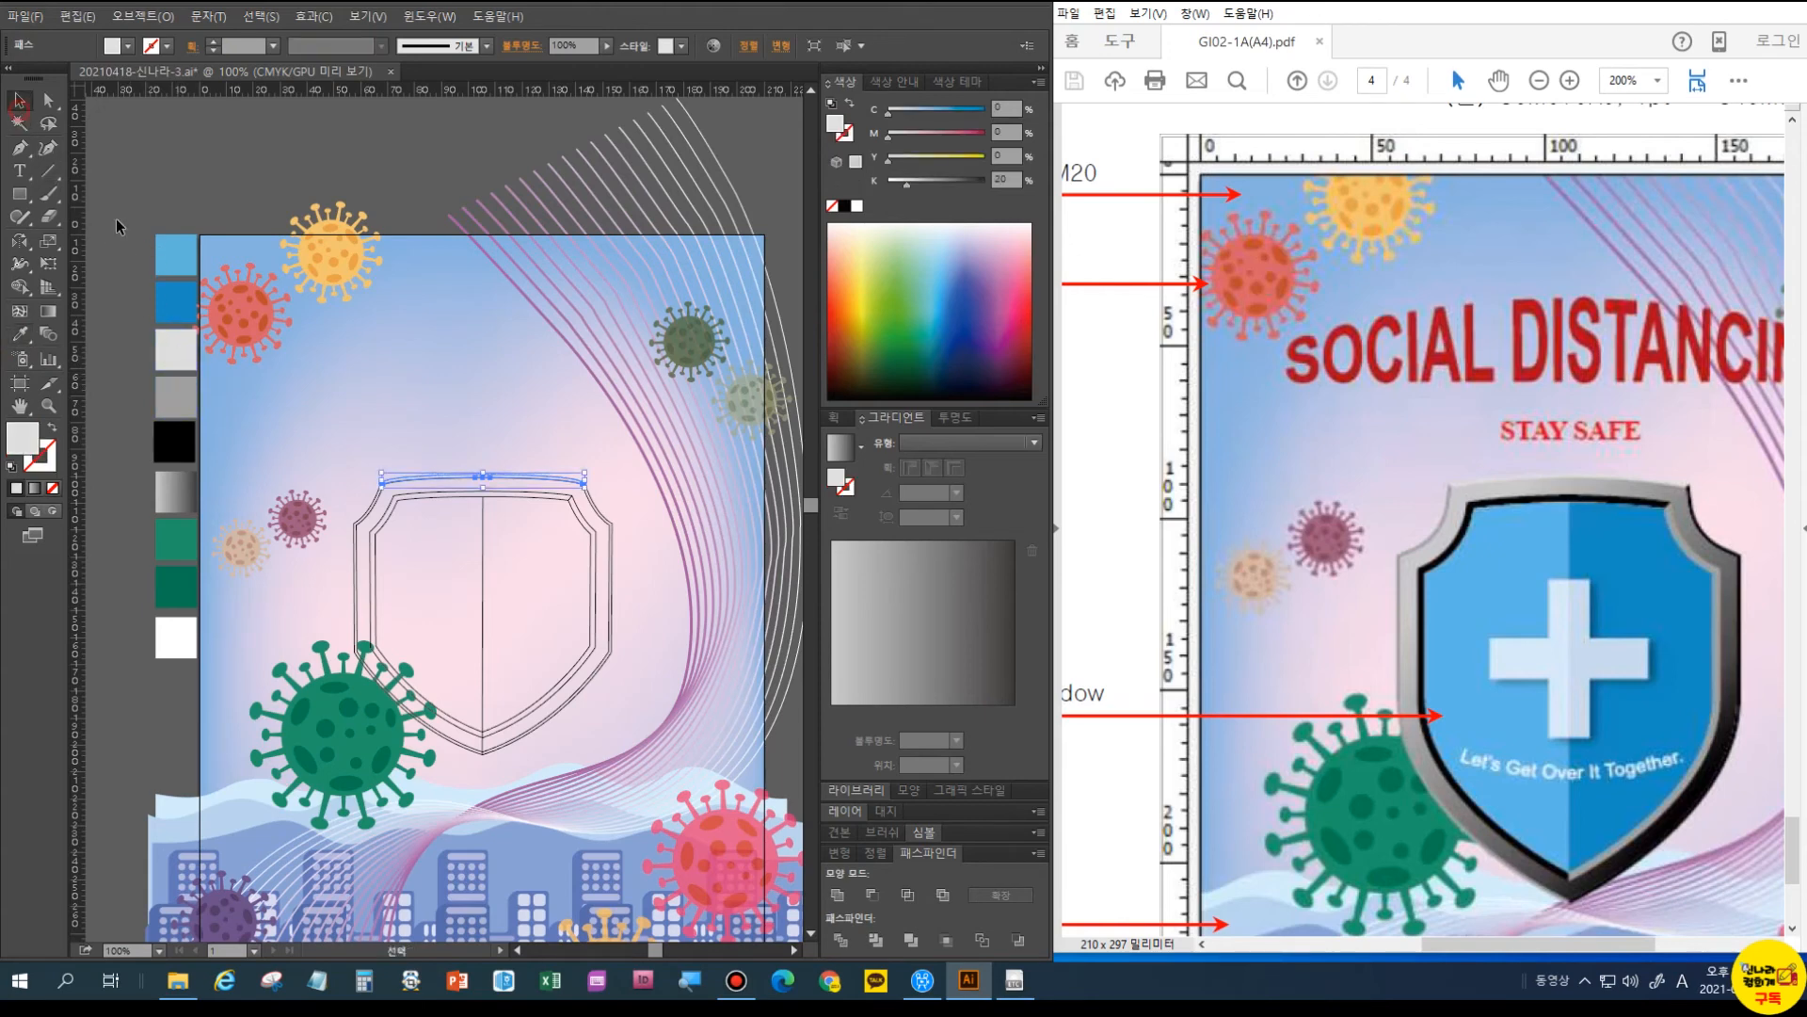
left_click(366, 517)
left_click(19, 335)
left_click(168, 404)
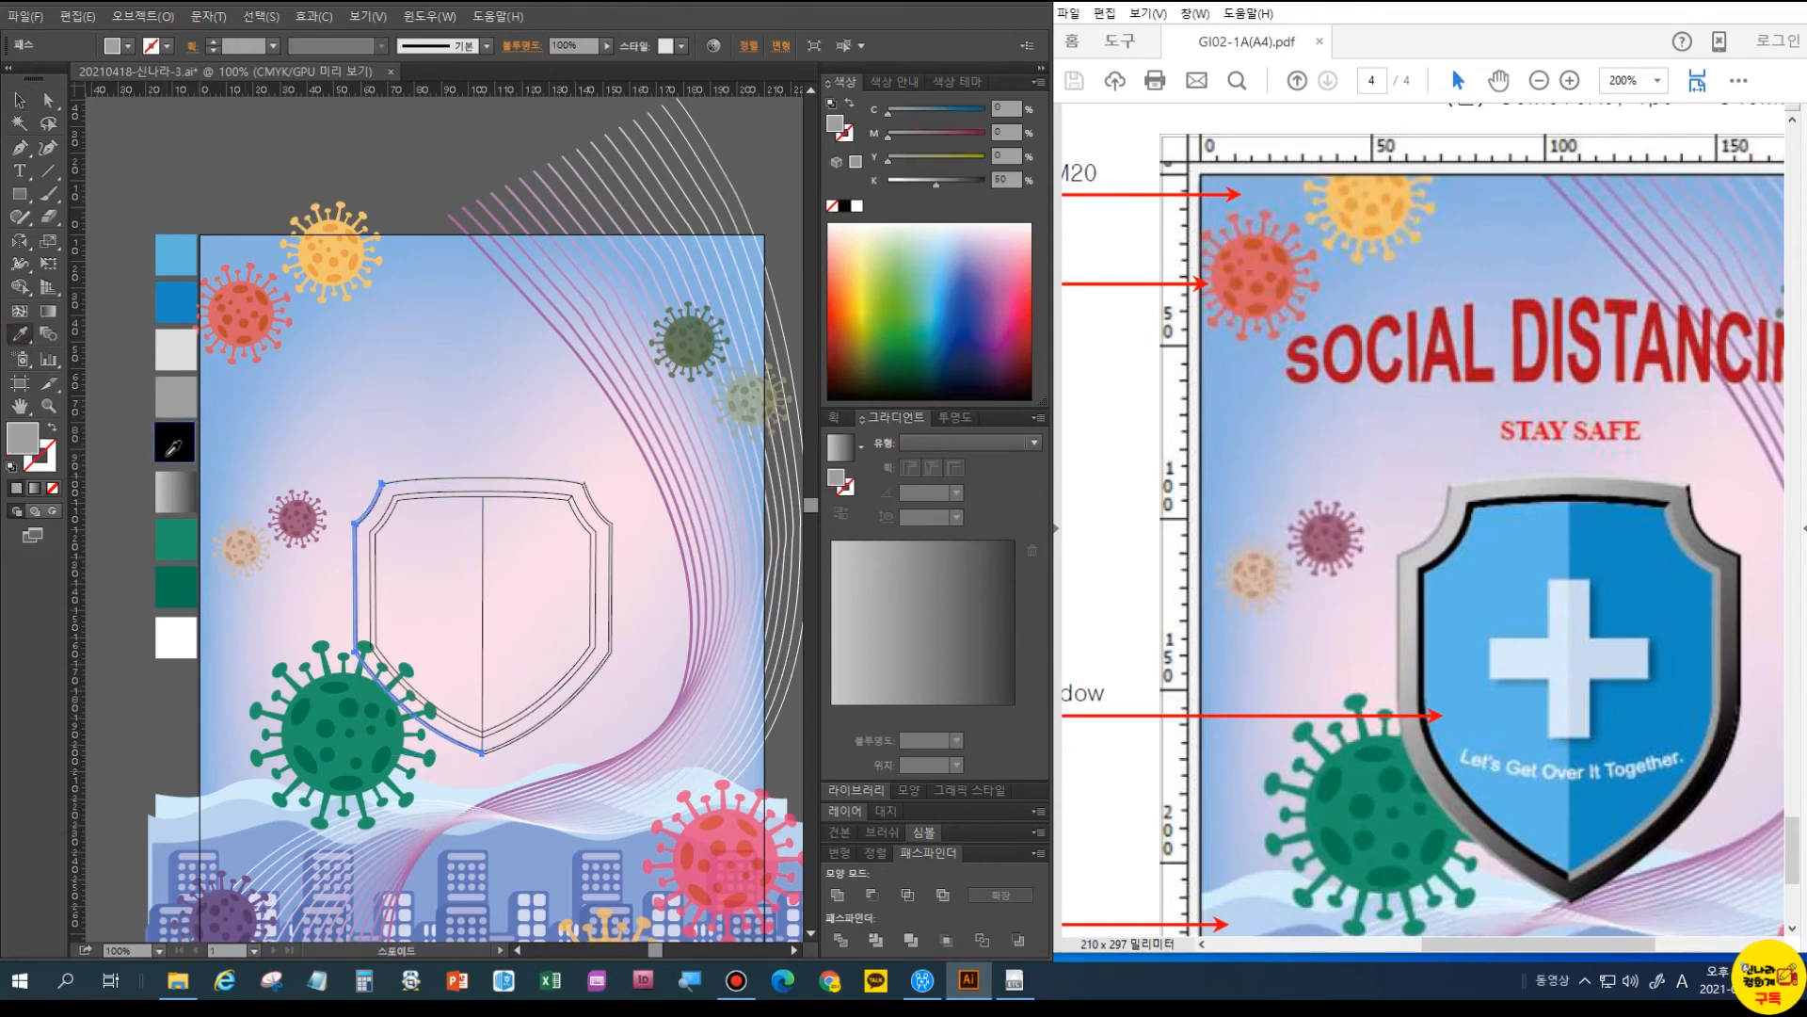
- Fill the outer rim's right piece with the black swatch using the Eyedropper
left_click(19, 100)
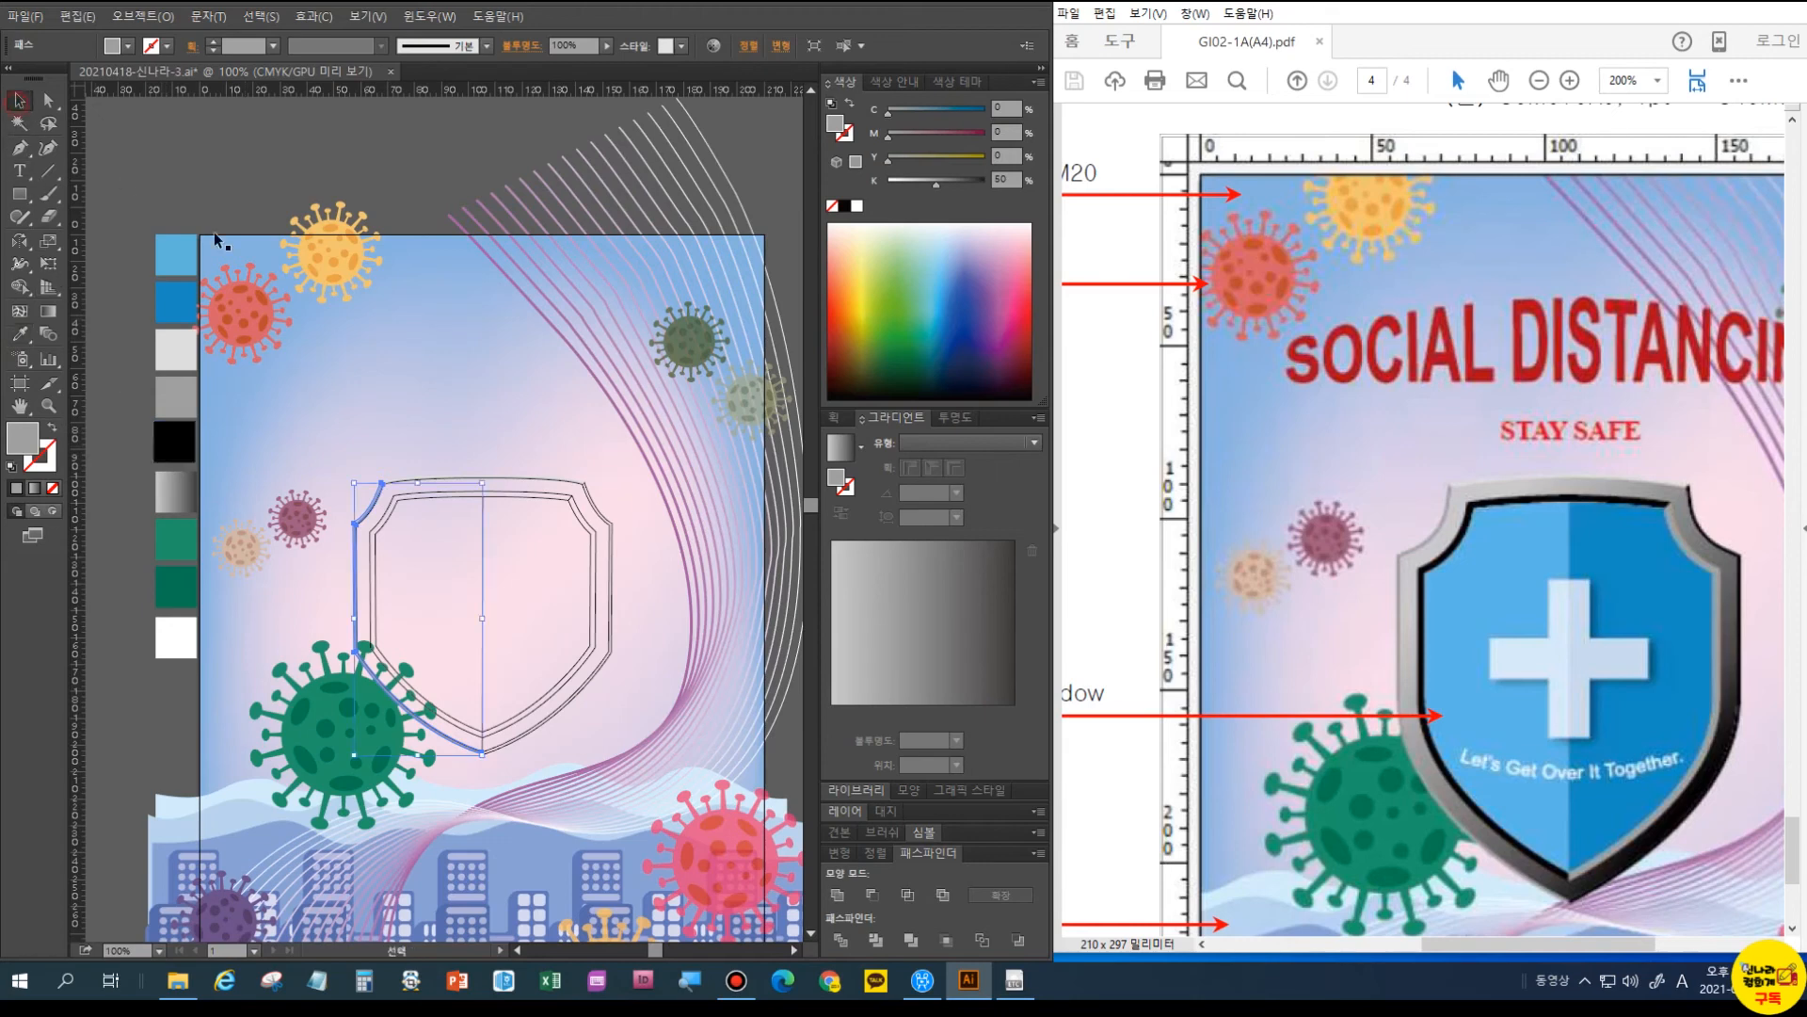
left_click(611, 524)
key("i")
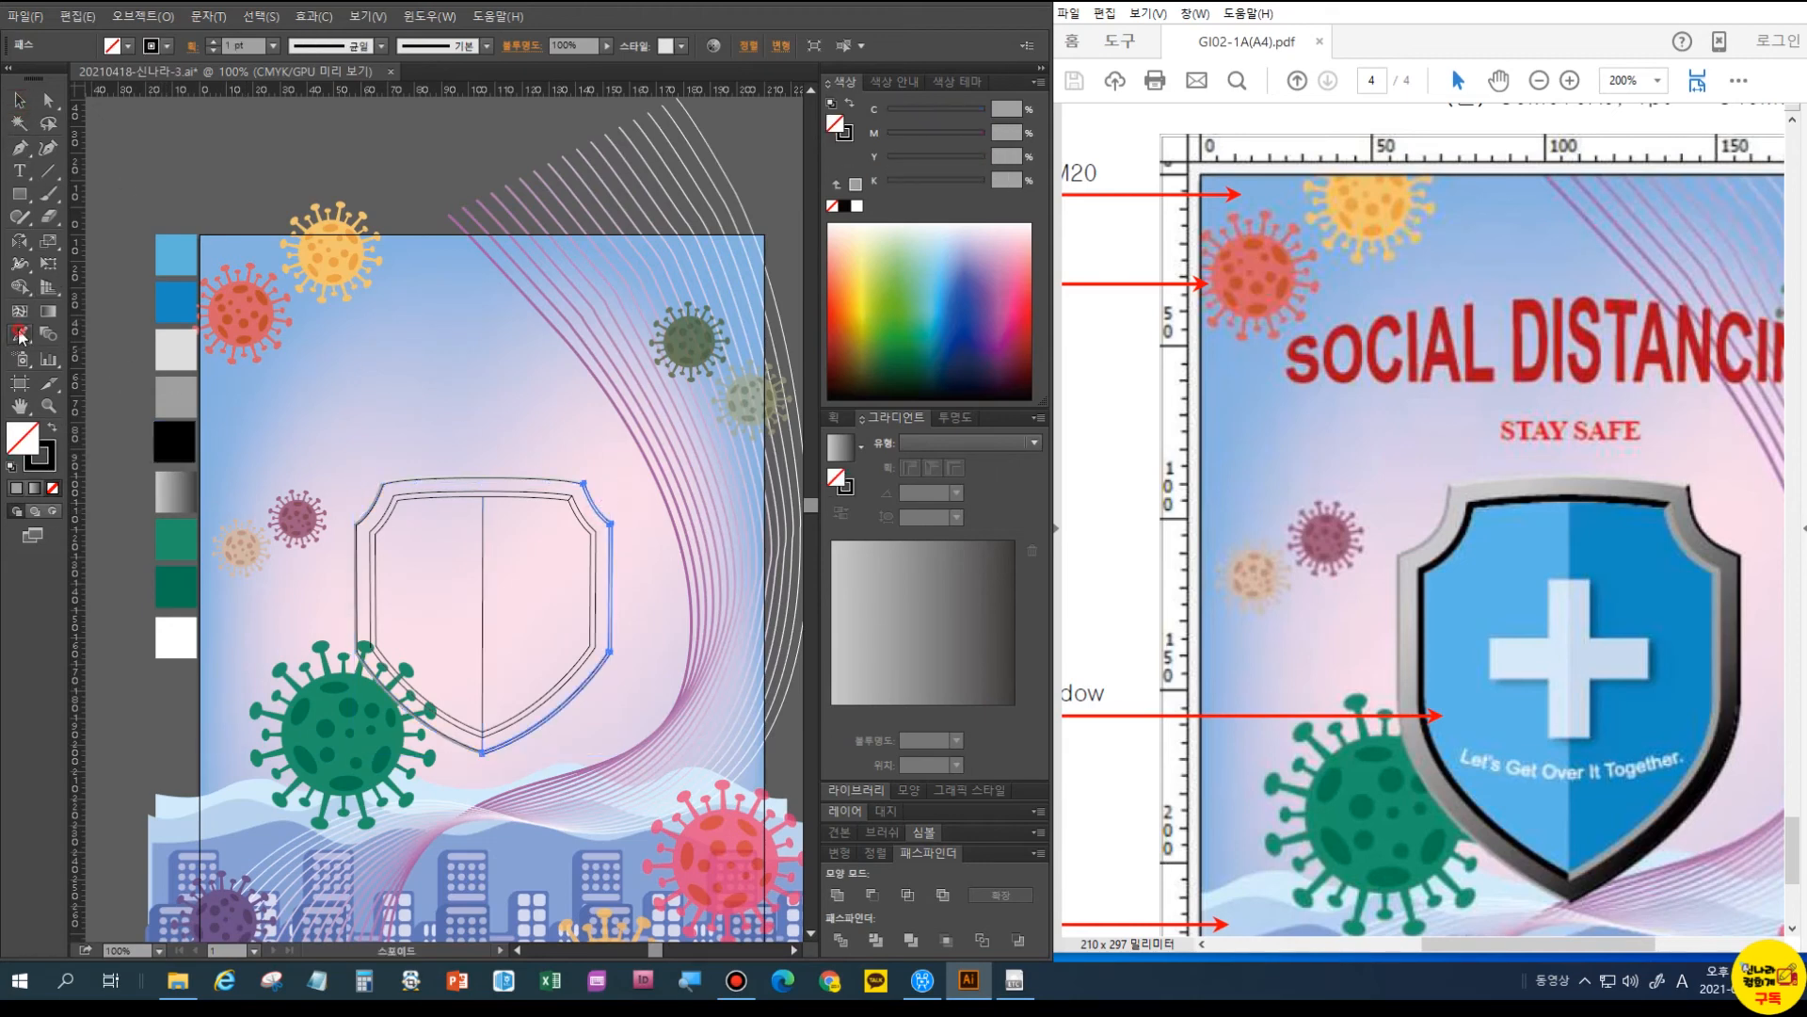
left_click(173, 440)
key("ctrl+shift+a")
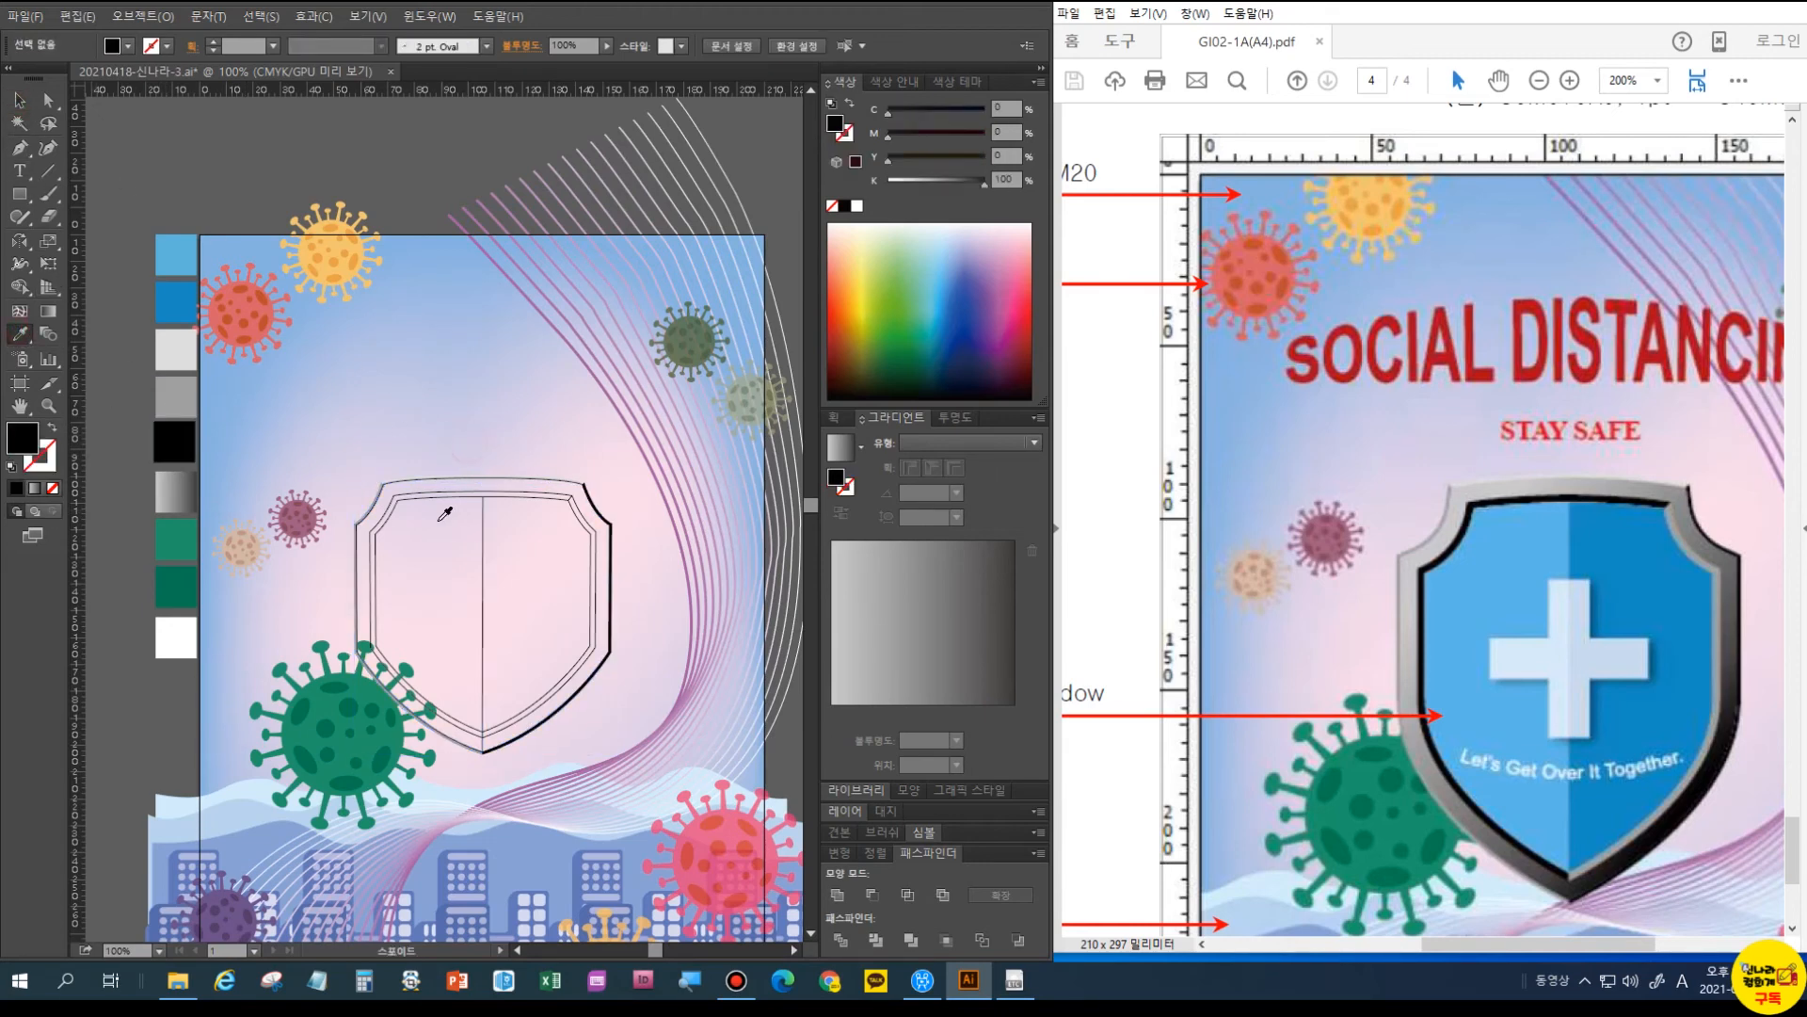
- Fill the wide band between the shield's outer rim and inner outline with the grey gradient swatch using the Eyedropper
key("v")
left_click(442, 493)
left_click(437, 480, "shift")
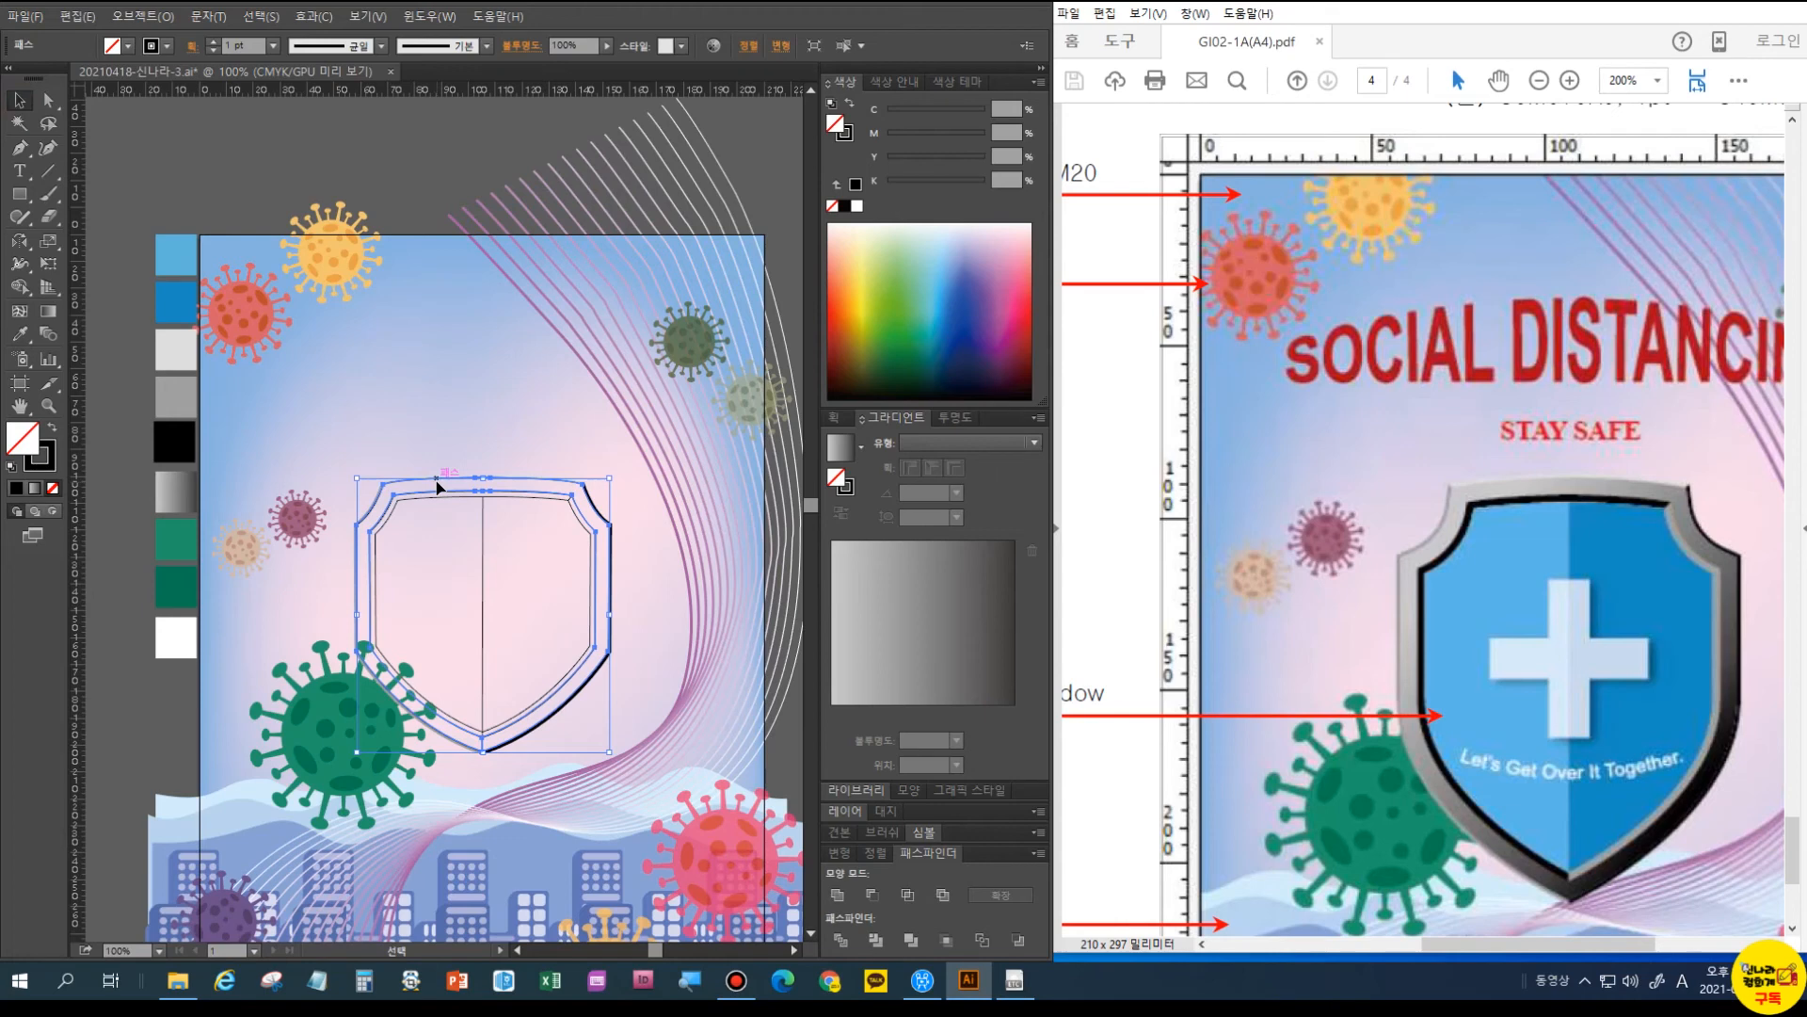
key("i")
left_click(186, 484)
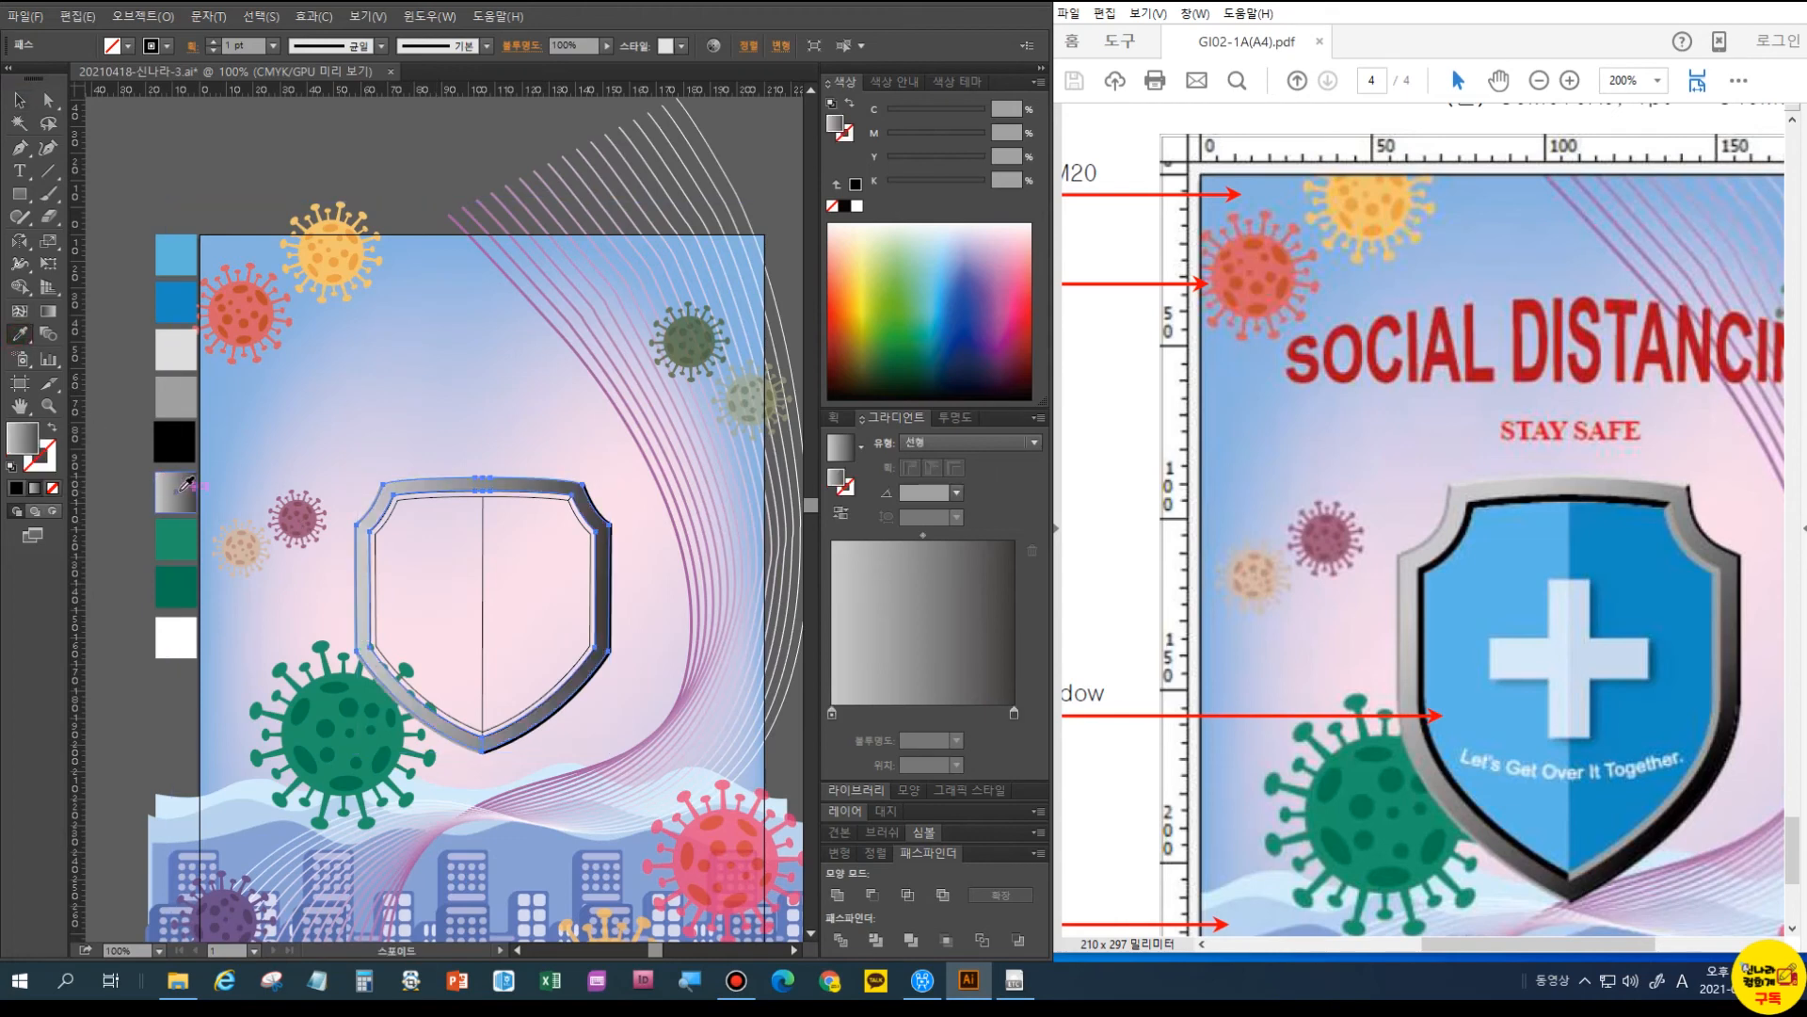
key("v")
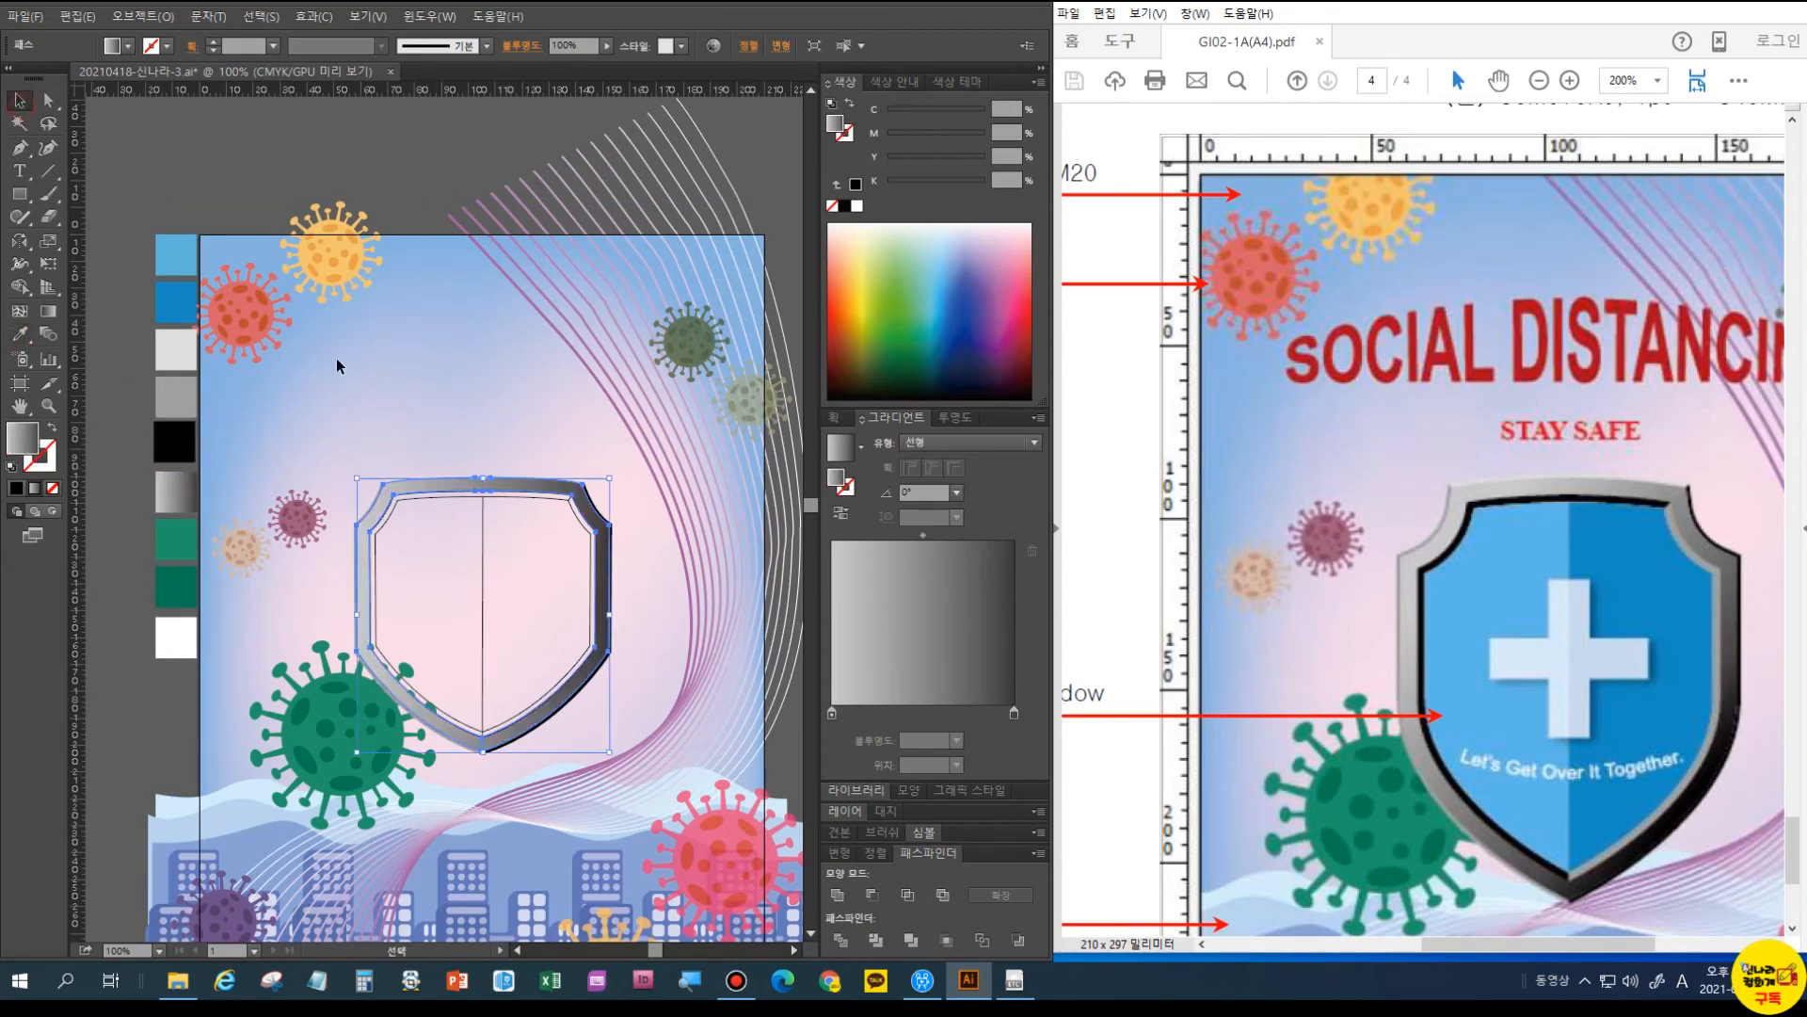
- Divide the shield's thin inner rim shapes with Pathfinder Divide and ungroup the resulting pieces
left_click(408, 500)
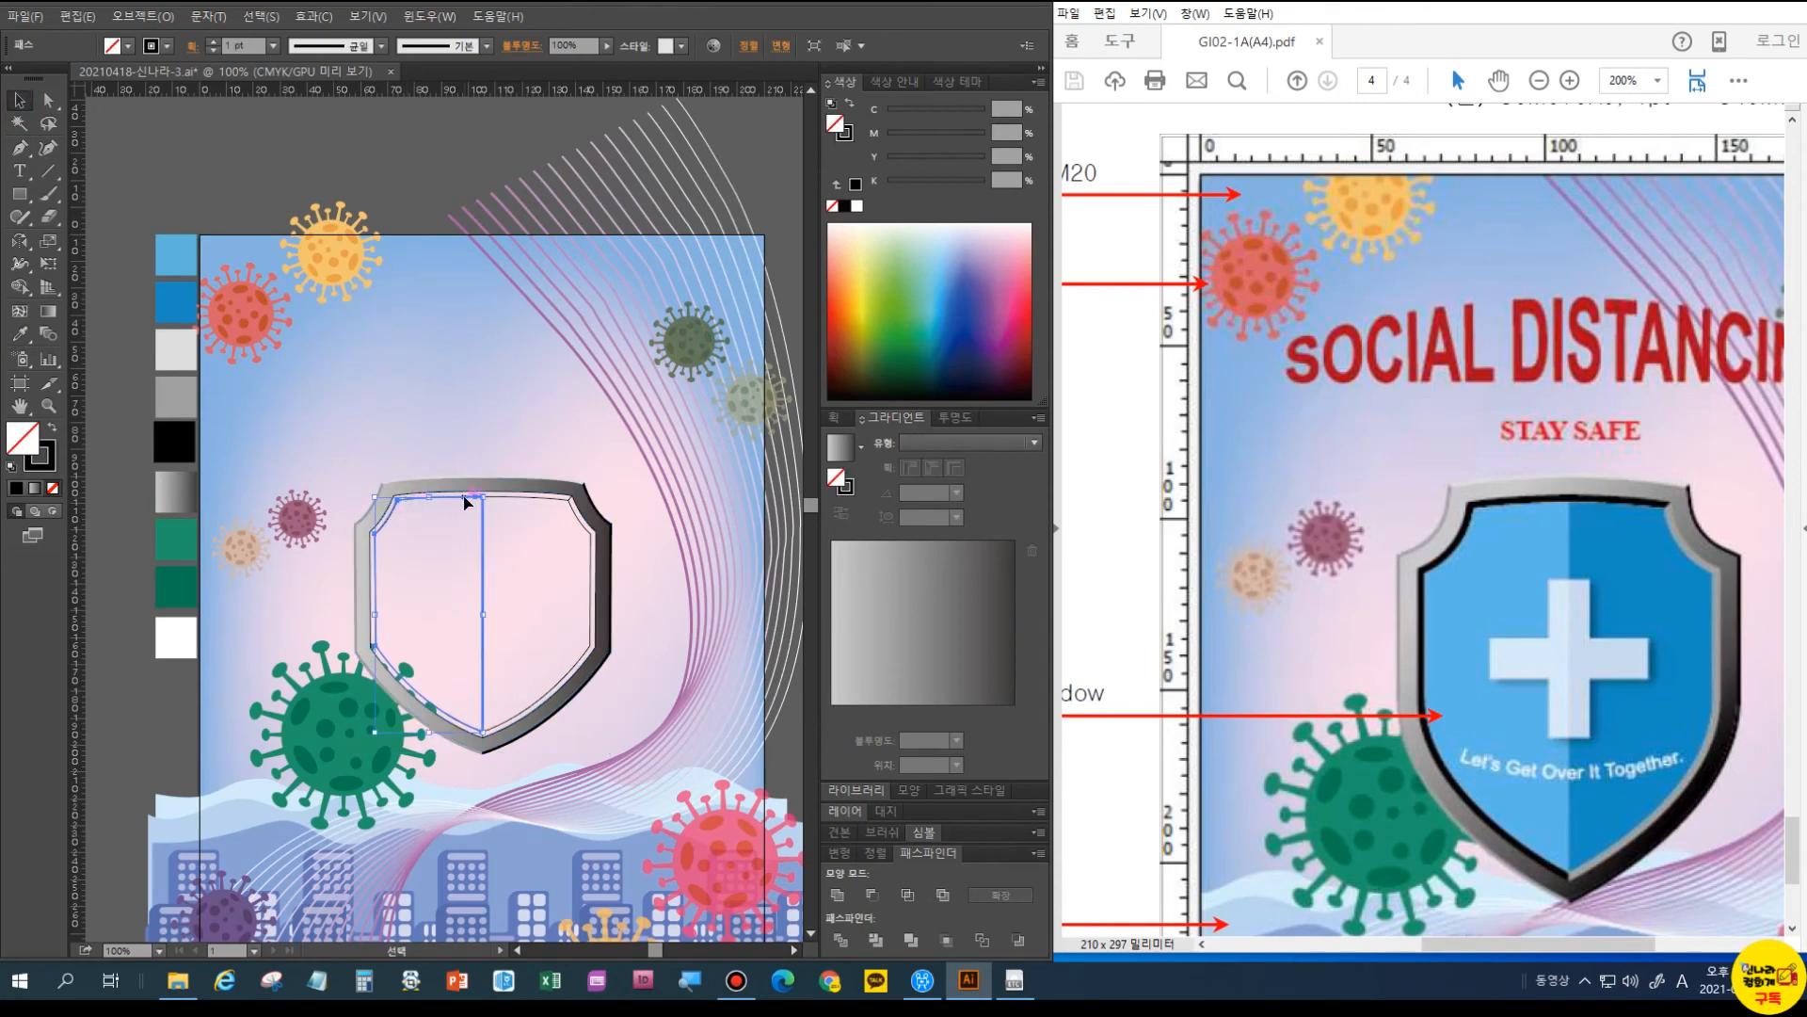
left_click(551, 499, "shift")
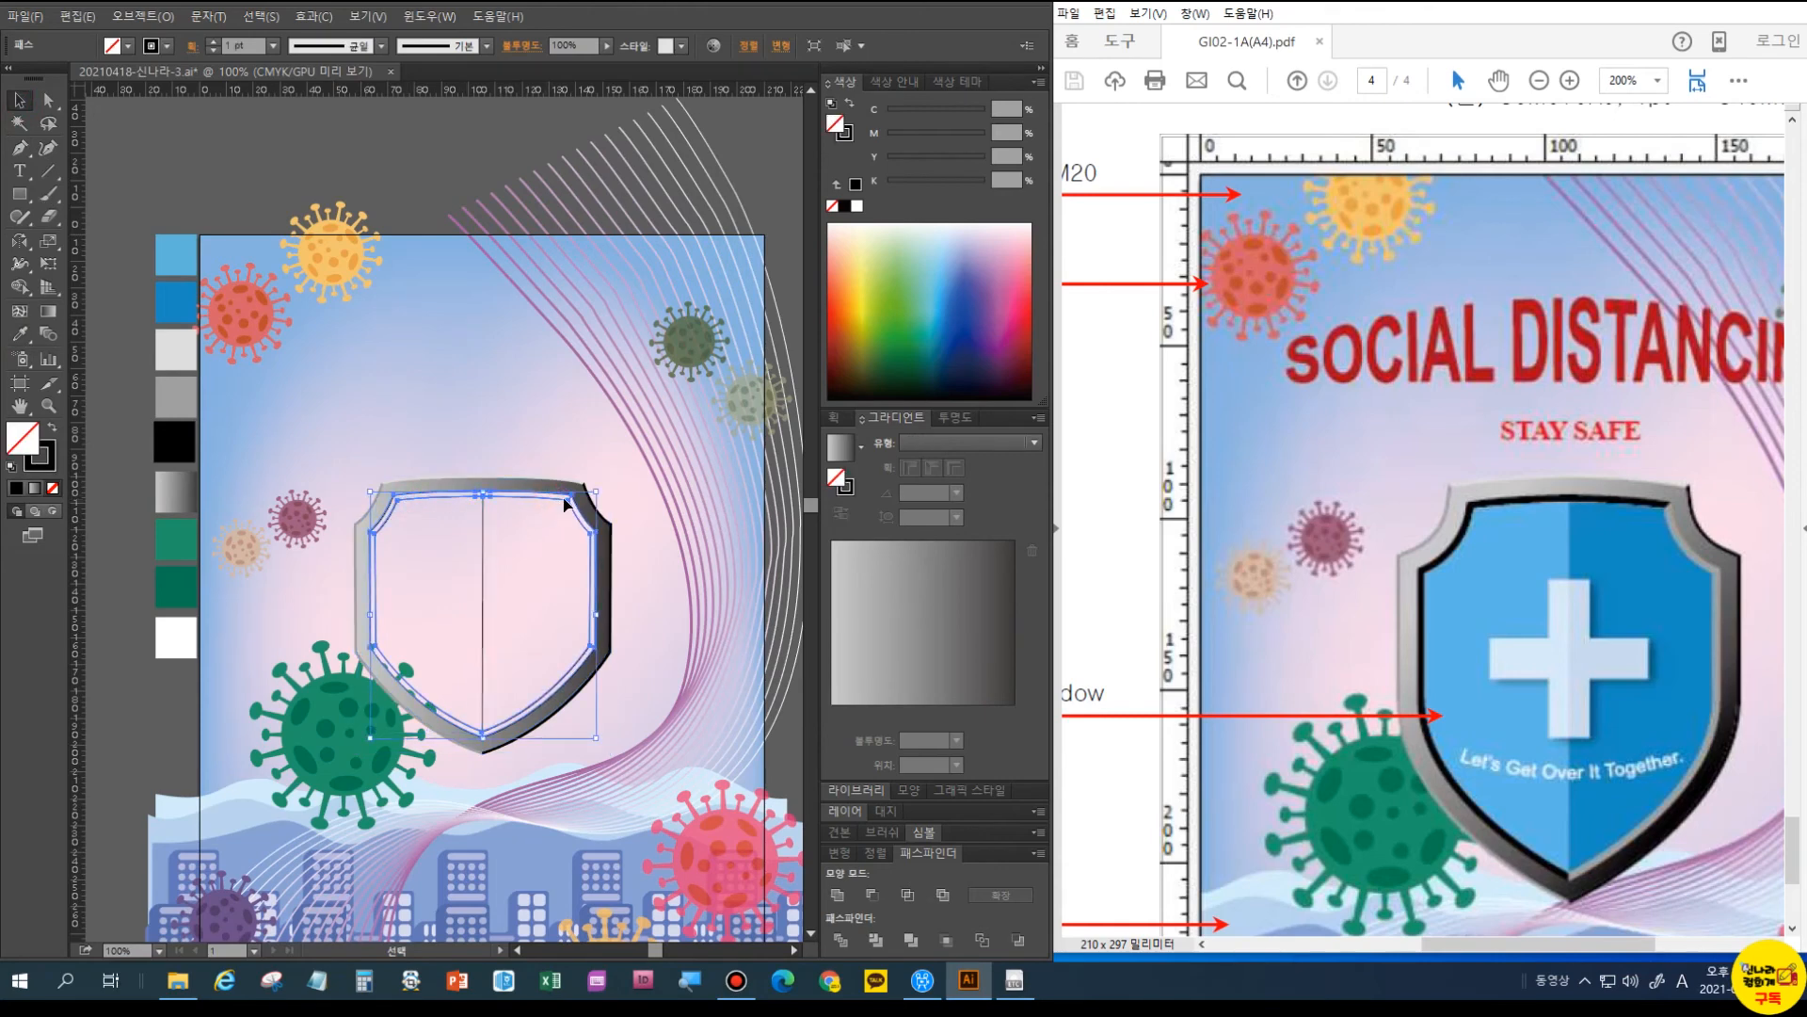
key("ctrl+plus")
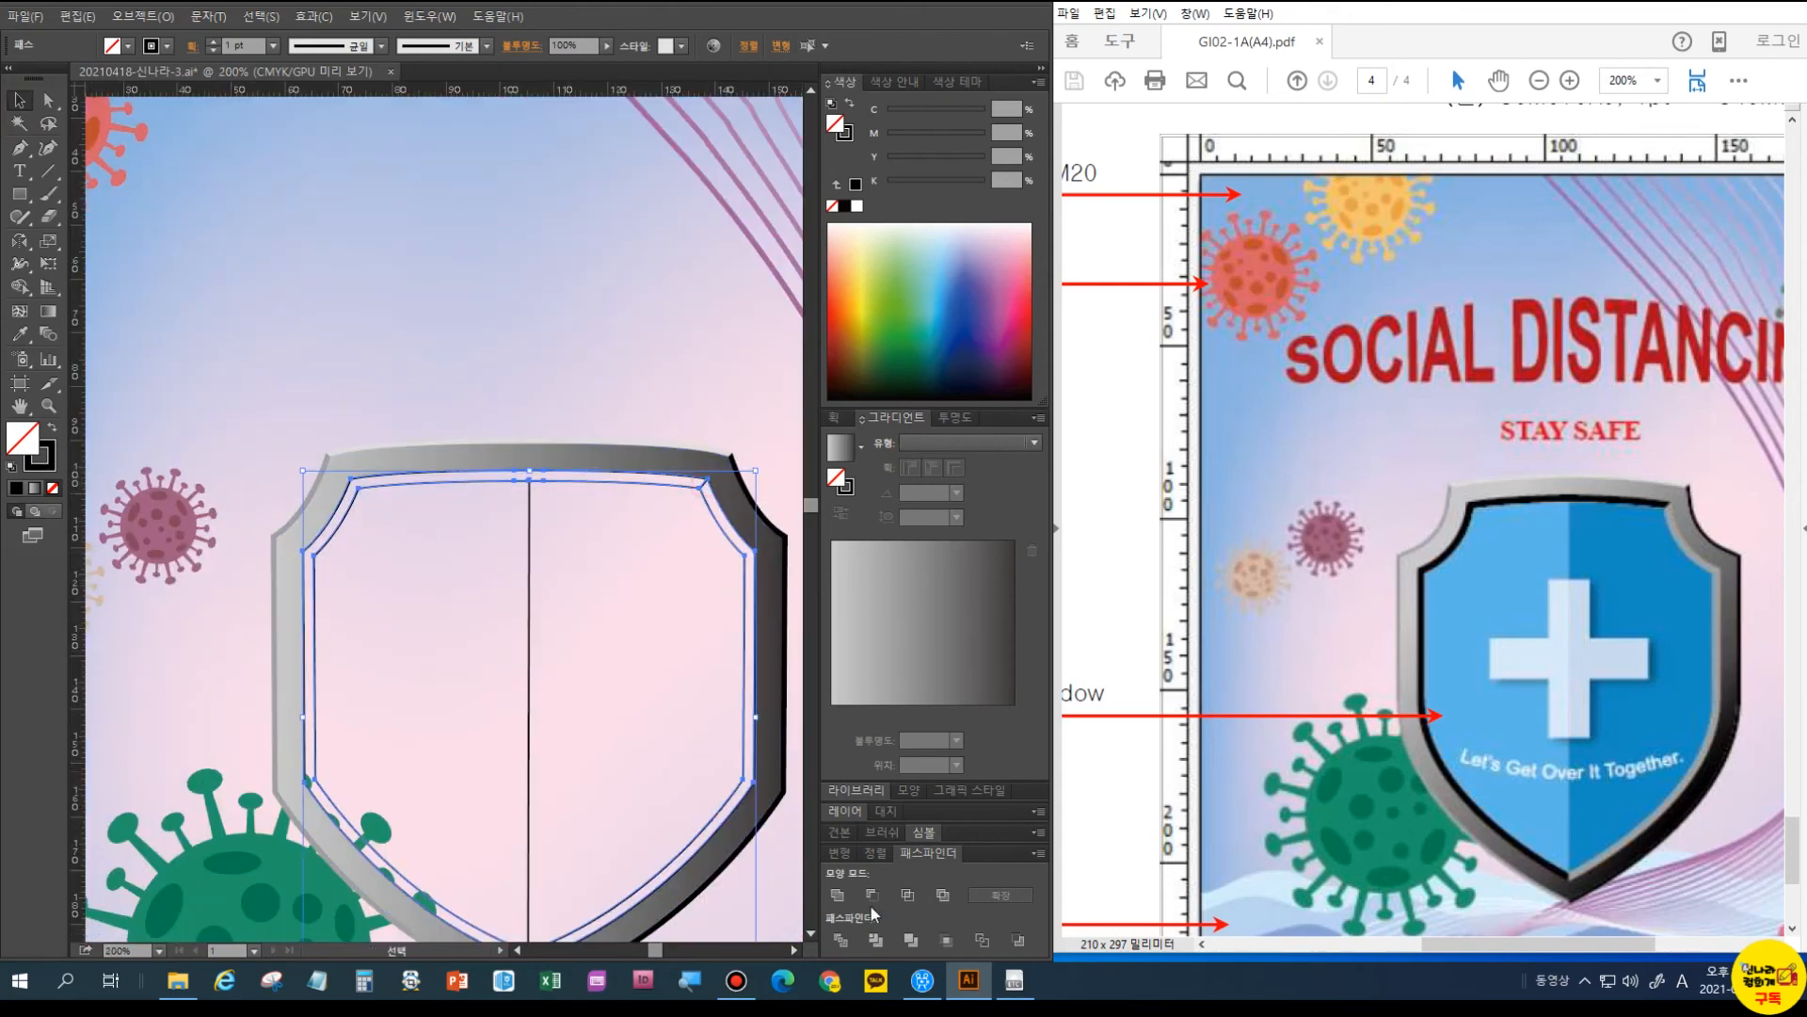
left_click(841, 940)
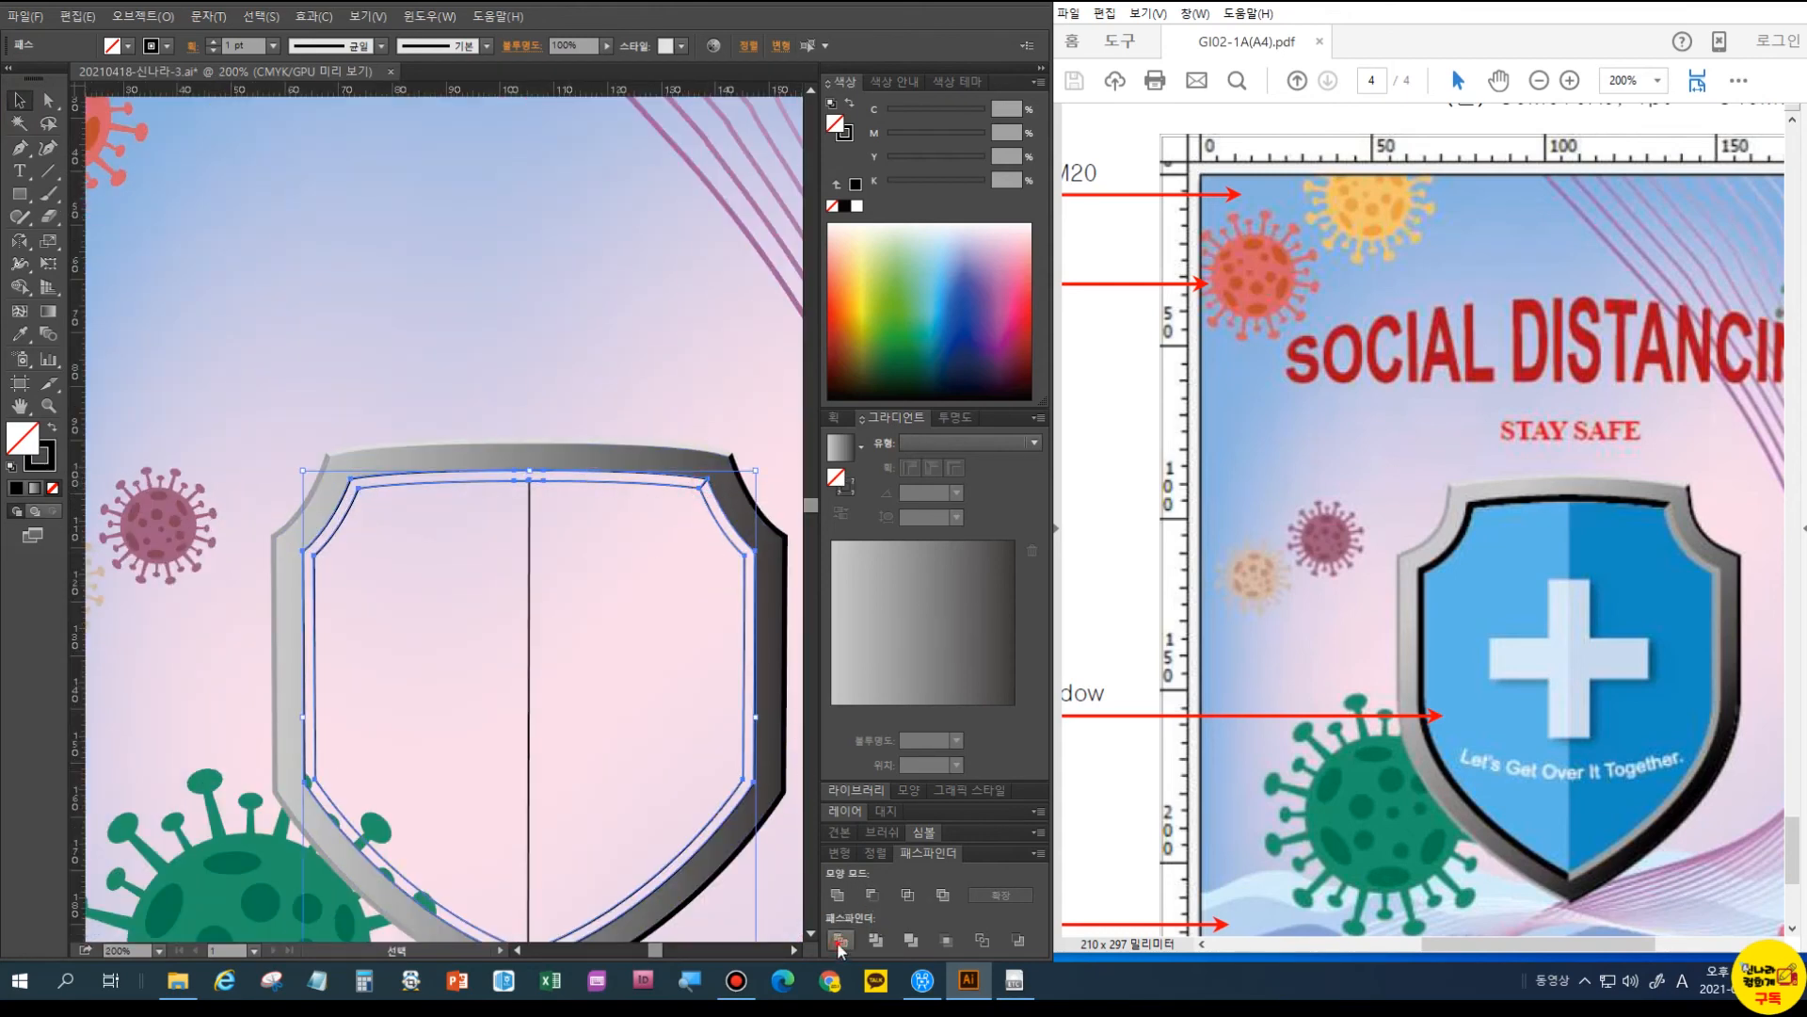
right_click(694, 492)
left_click(744, 599)
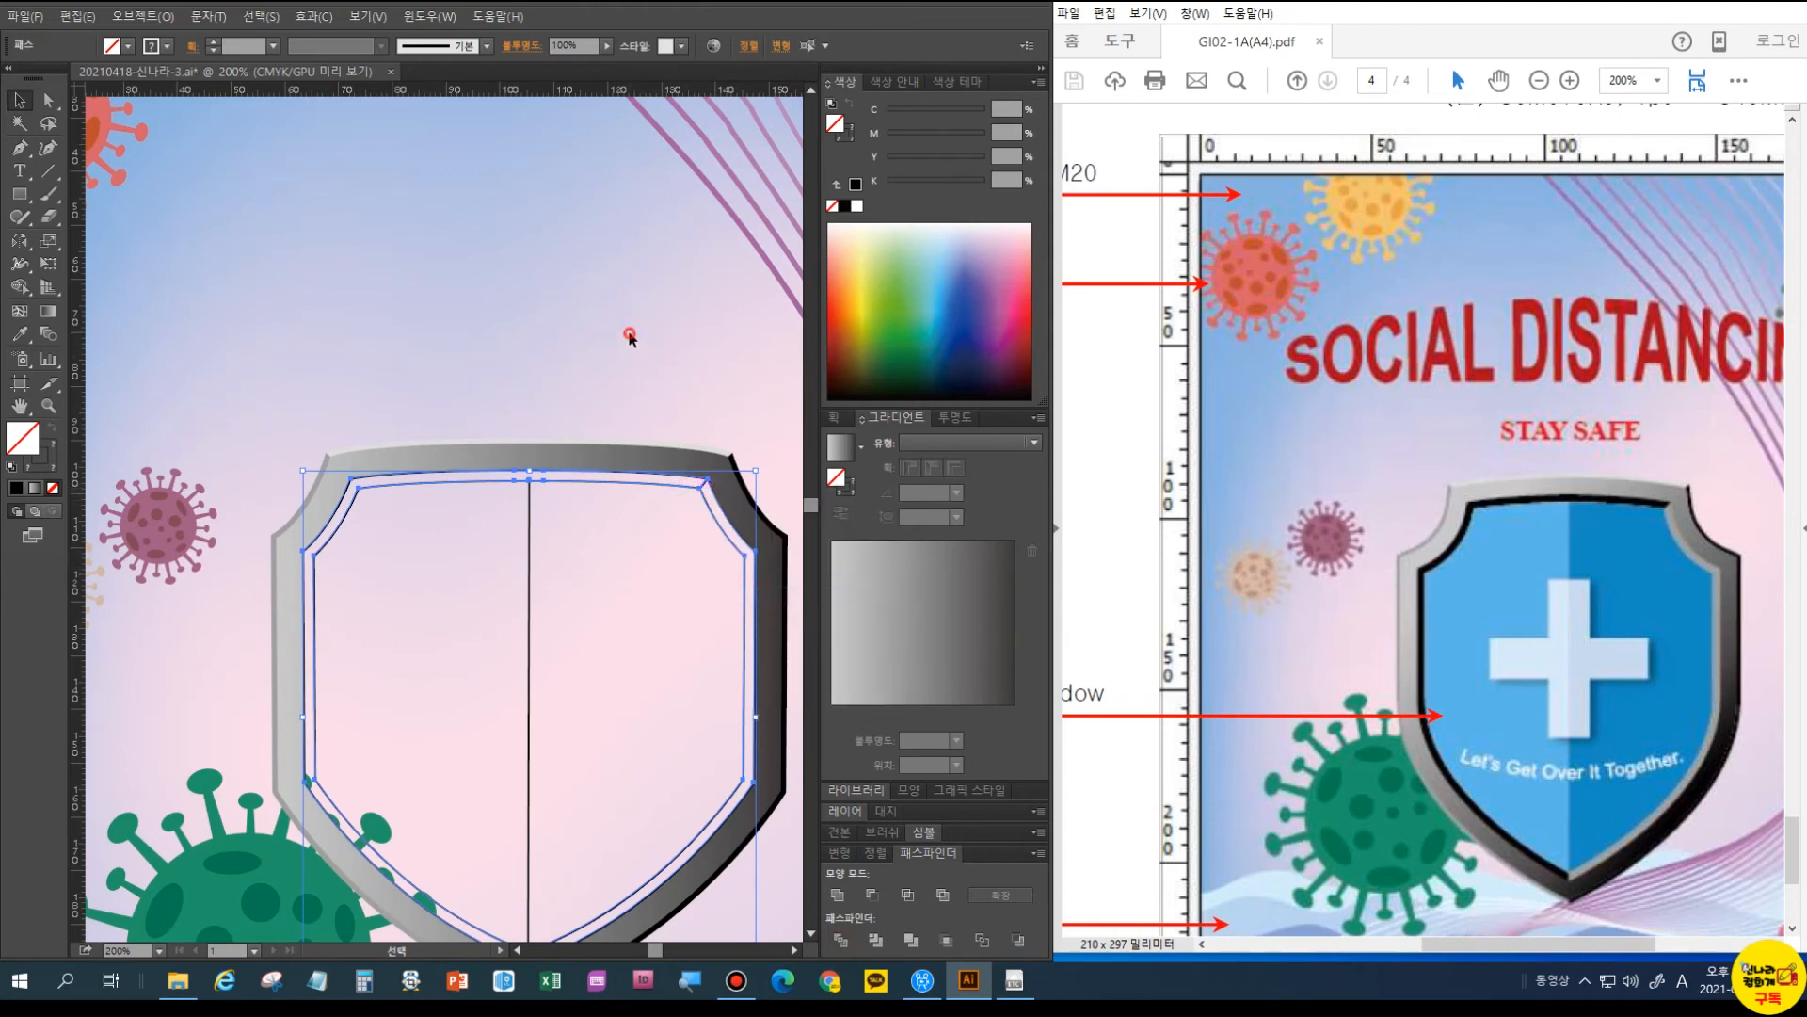
left_click(630, 335)
- Fill the inner rim's upper-left piece with the black of the outer rim's right piece using the Eyedropper
left_click(659, 489)
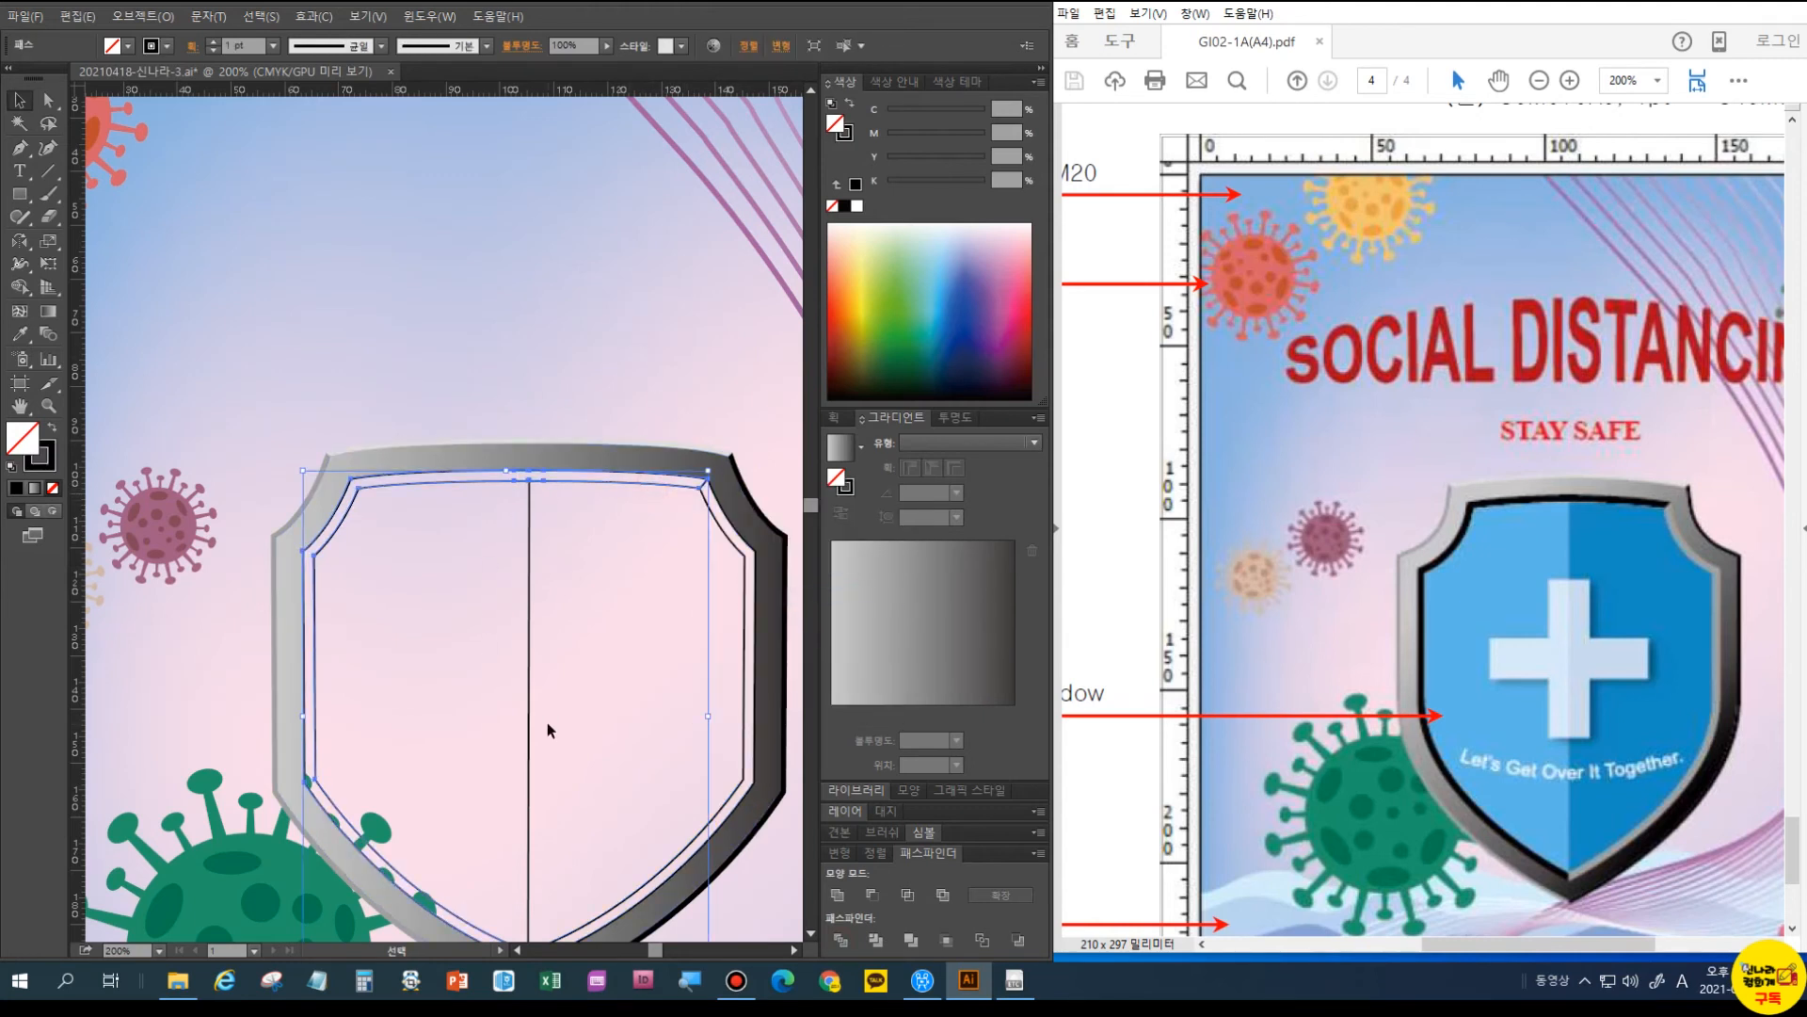
left_click(19, 334)
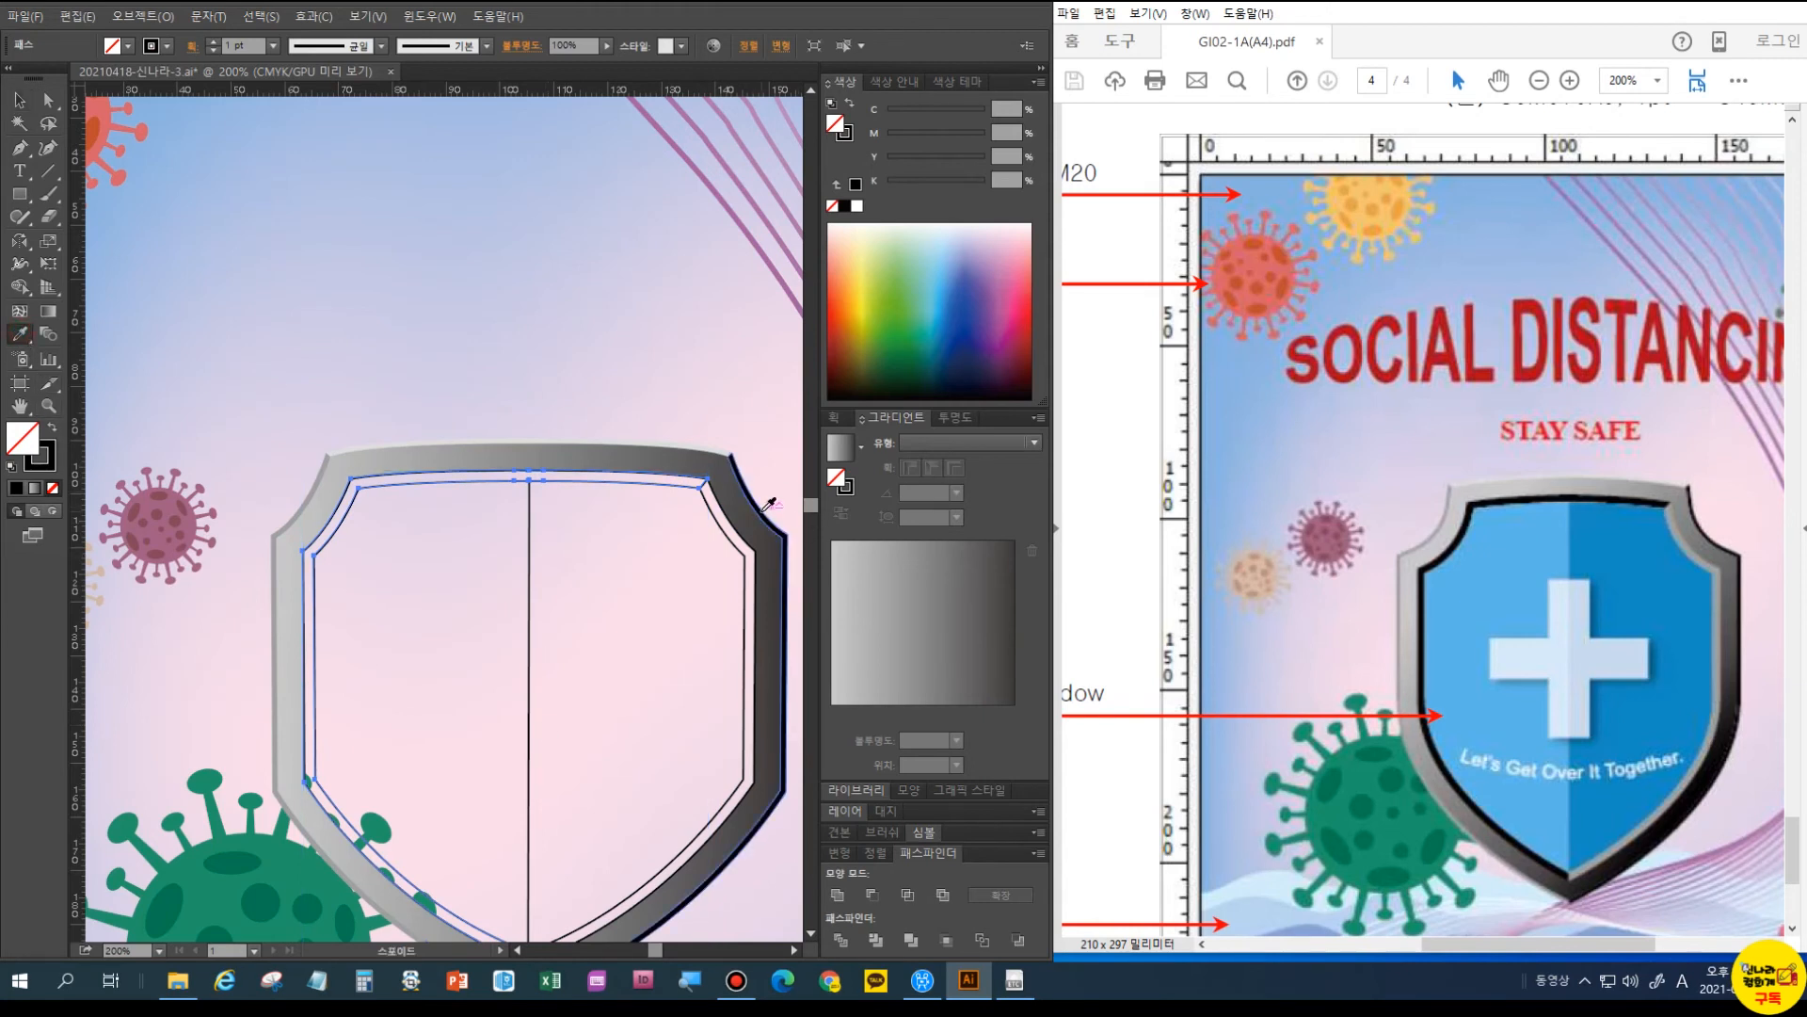
left_click(764, 511)
key("v")
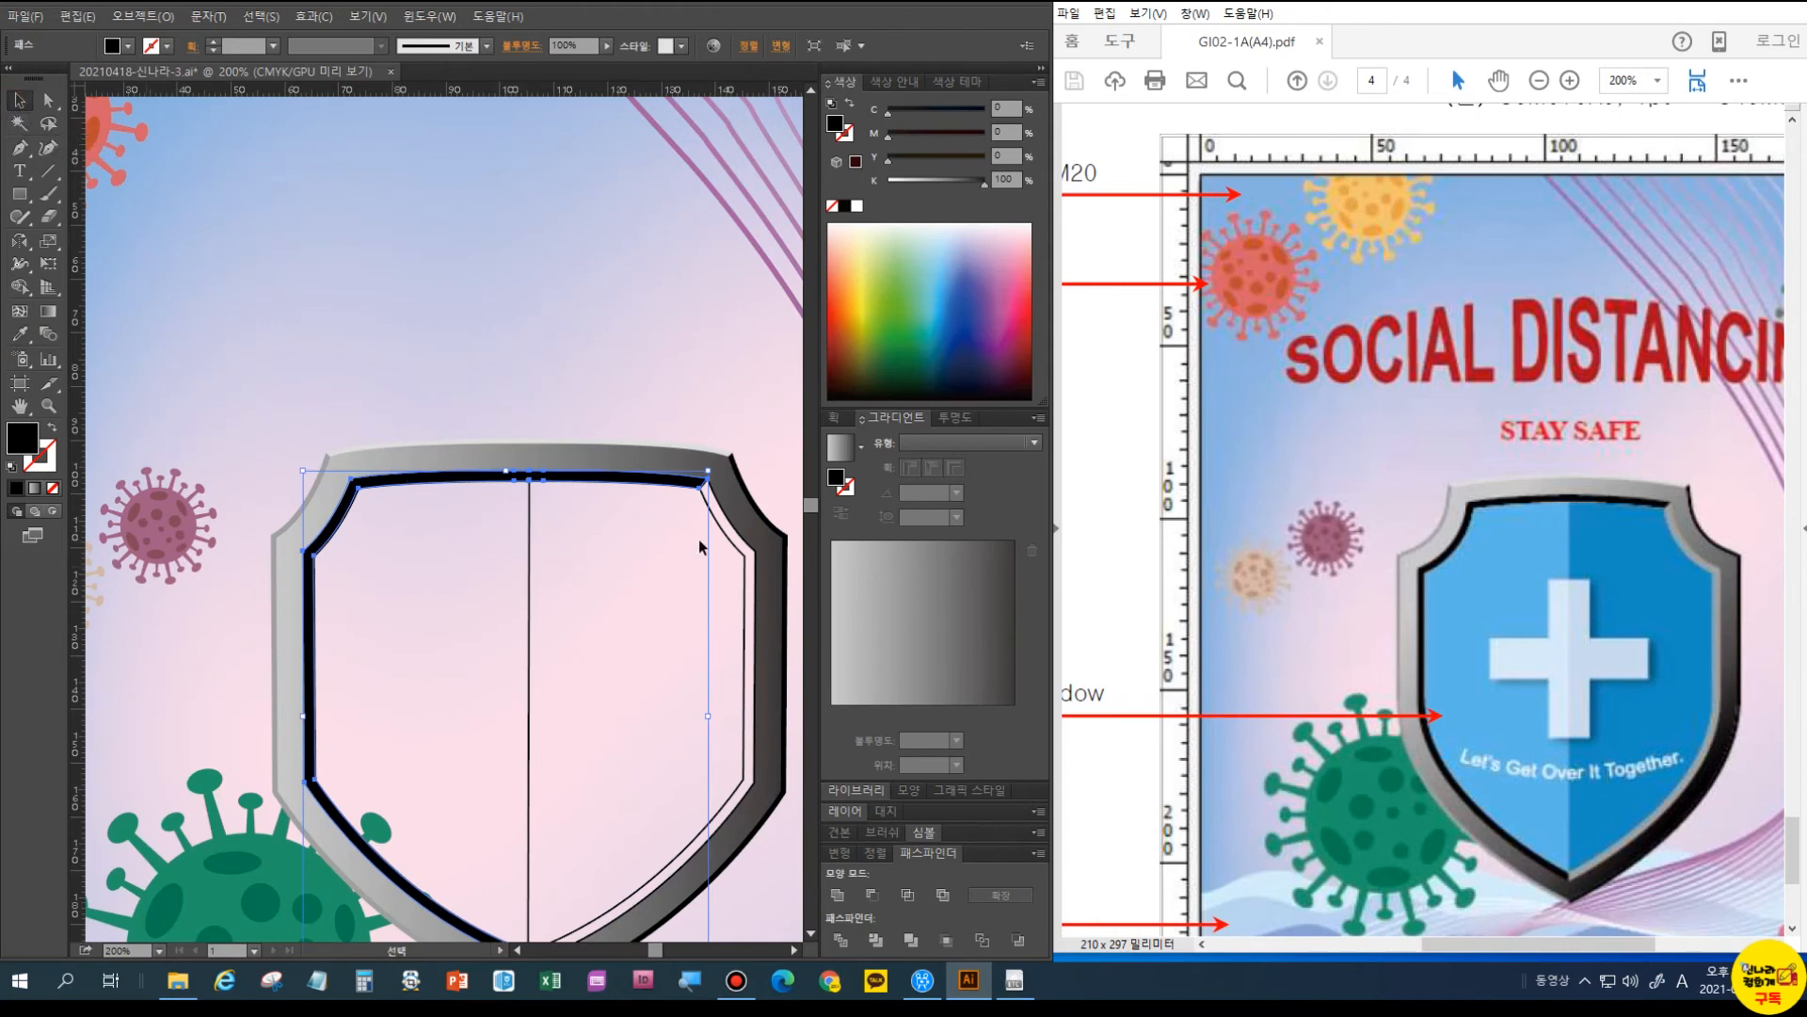
- Fill the inner rim's right piece with the mid-grey of the outer rim's left piece using the Eyedropper
left_click(739, 543)
left_click(19, 334)
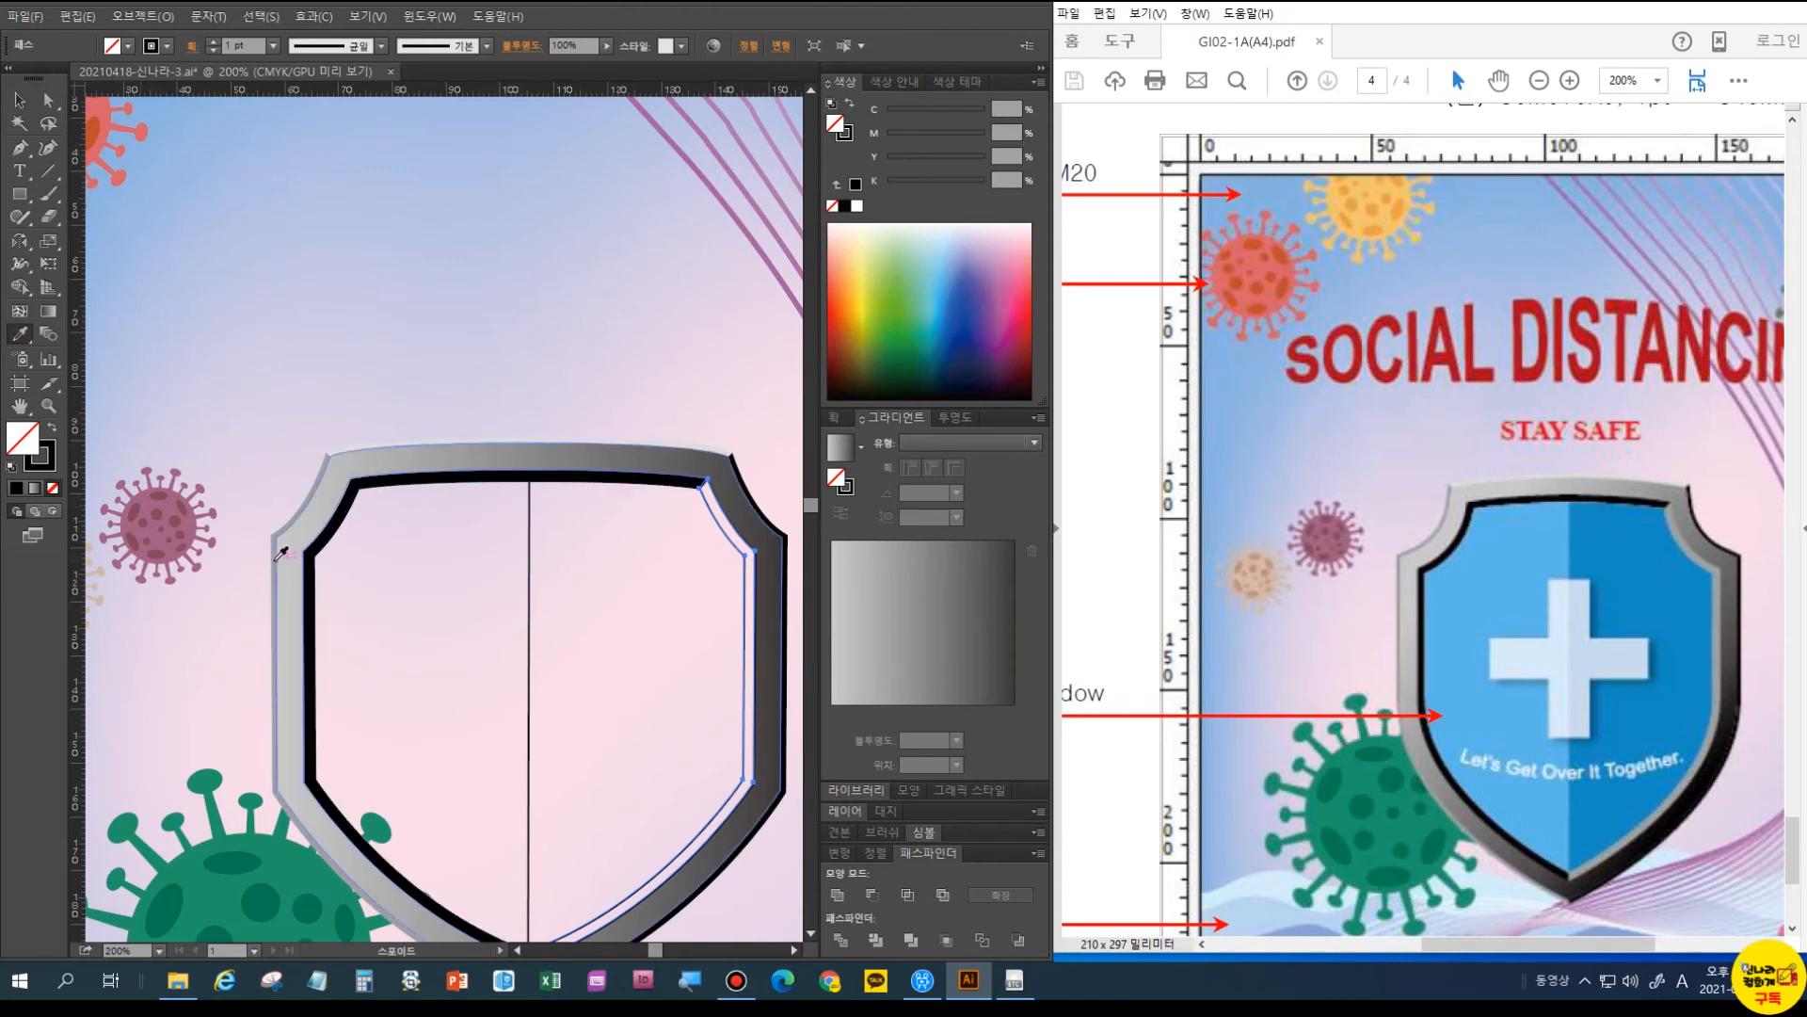
left_click(381, 480)
key("ctrl+z")
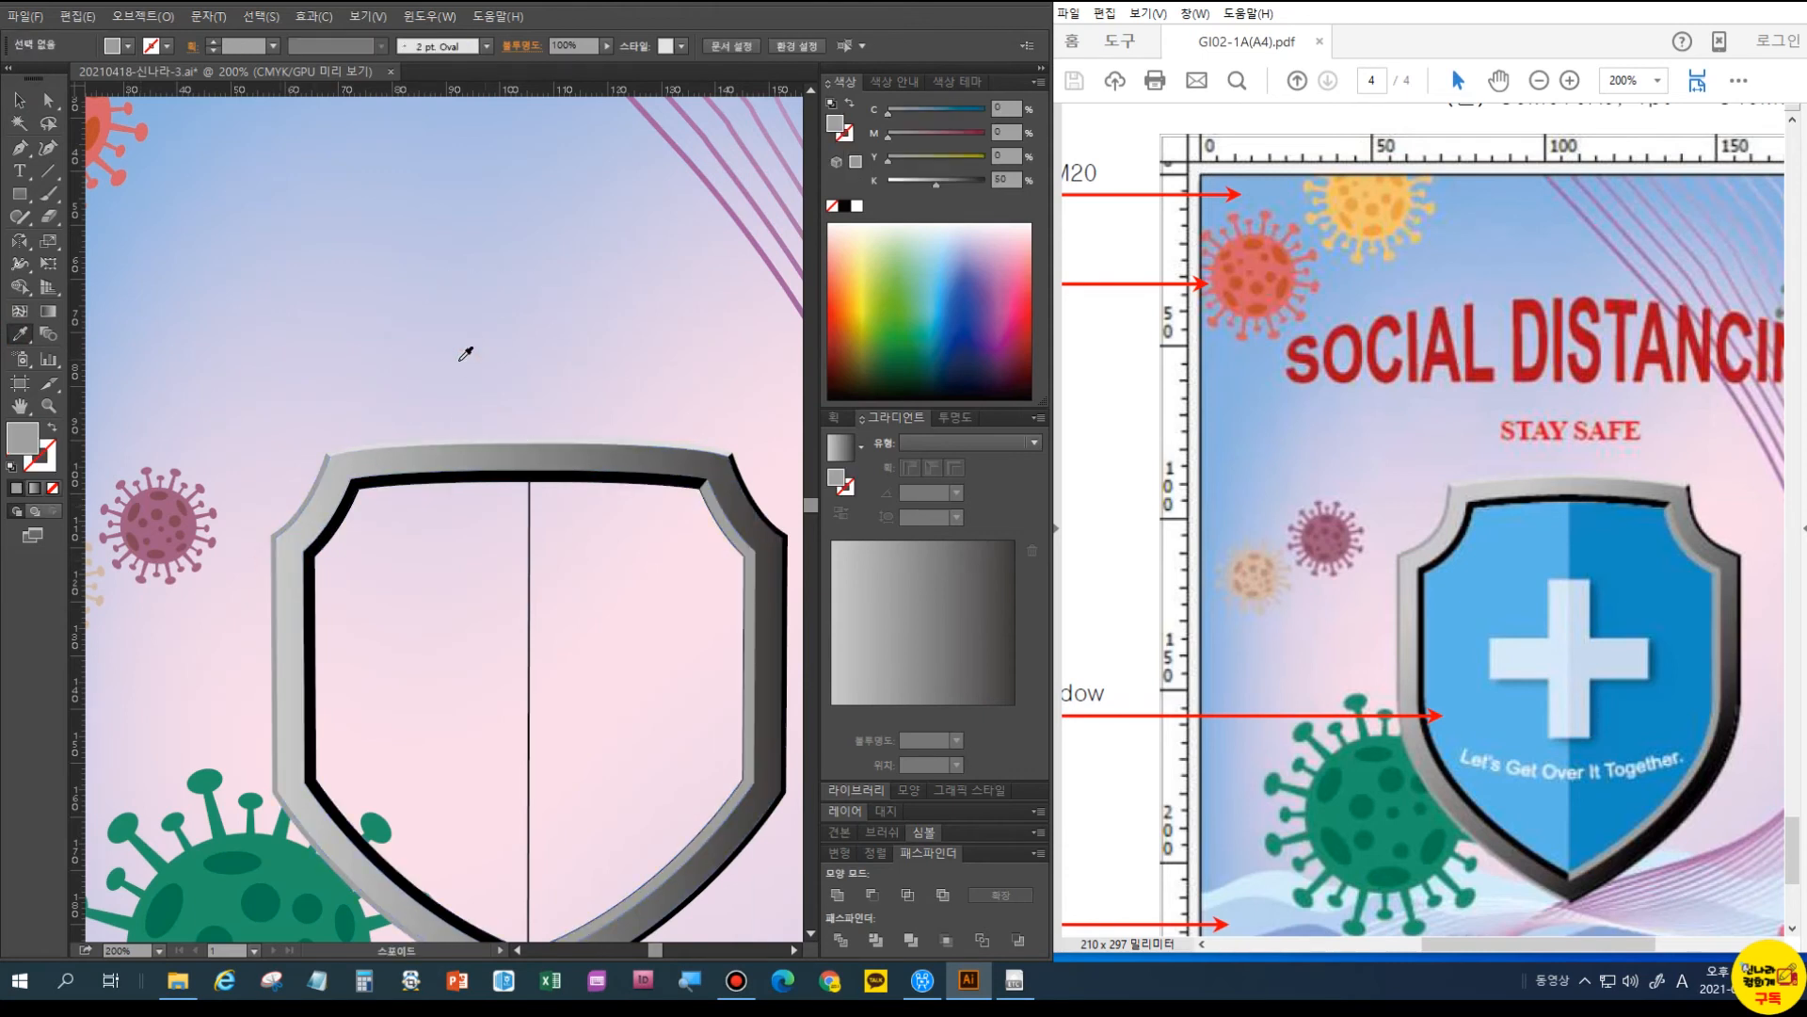
- Fill the shield's right half with the darker blue swatch using the Eyedropper
key("v")
left_click(23, 337)
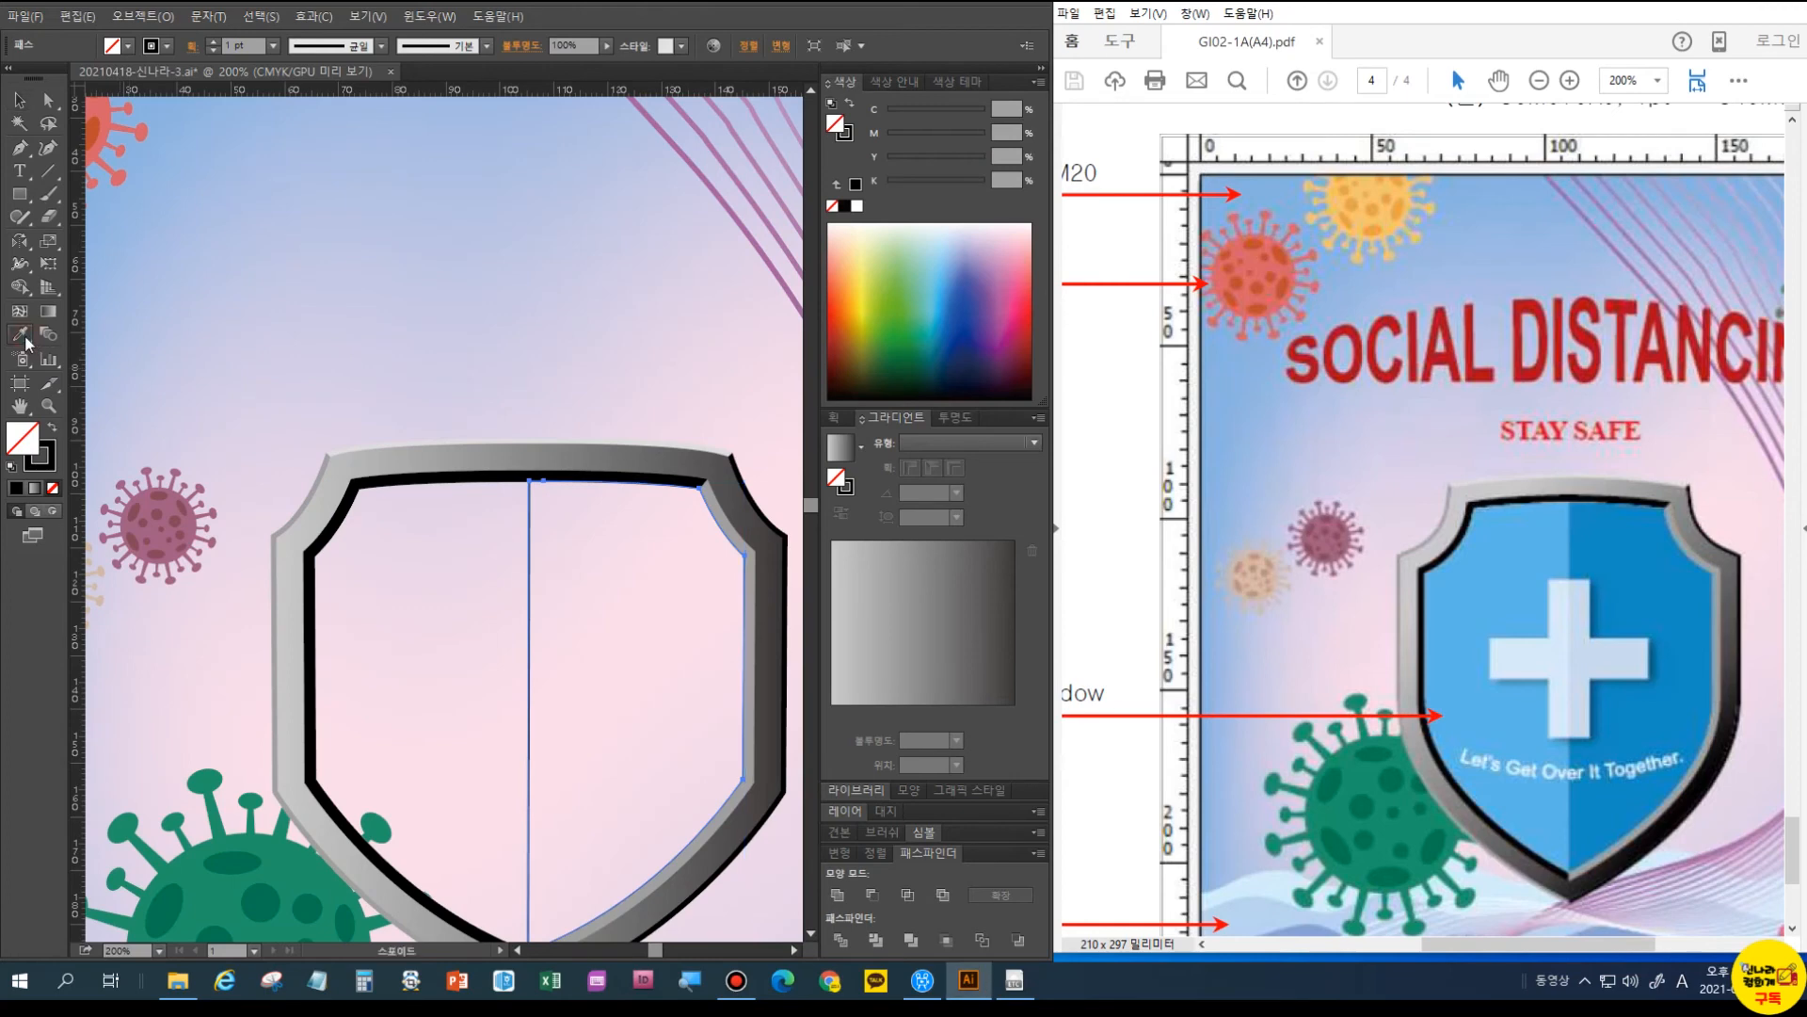
key("ctrl+1")
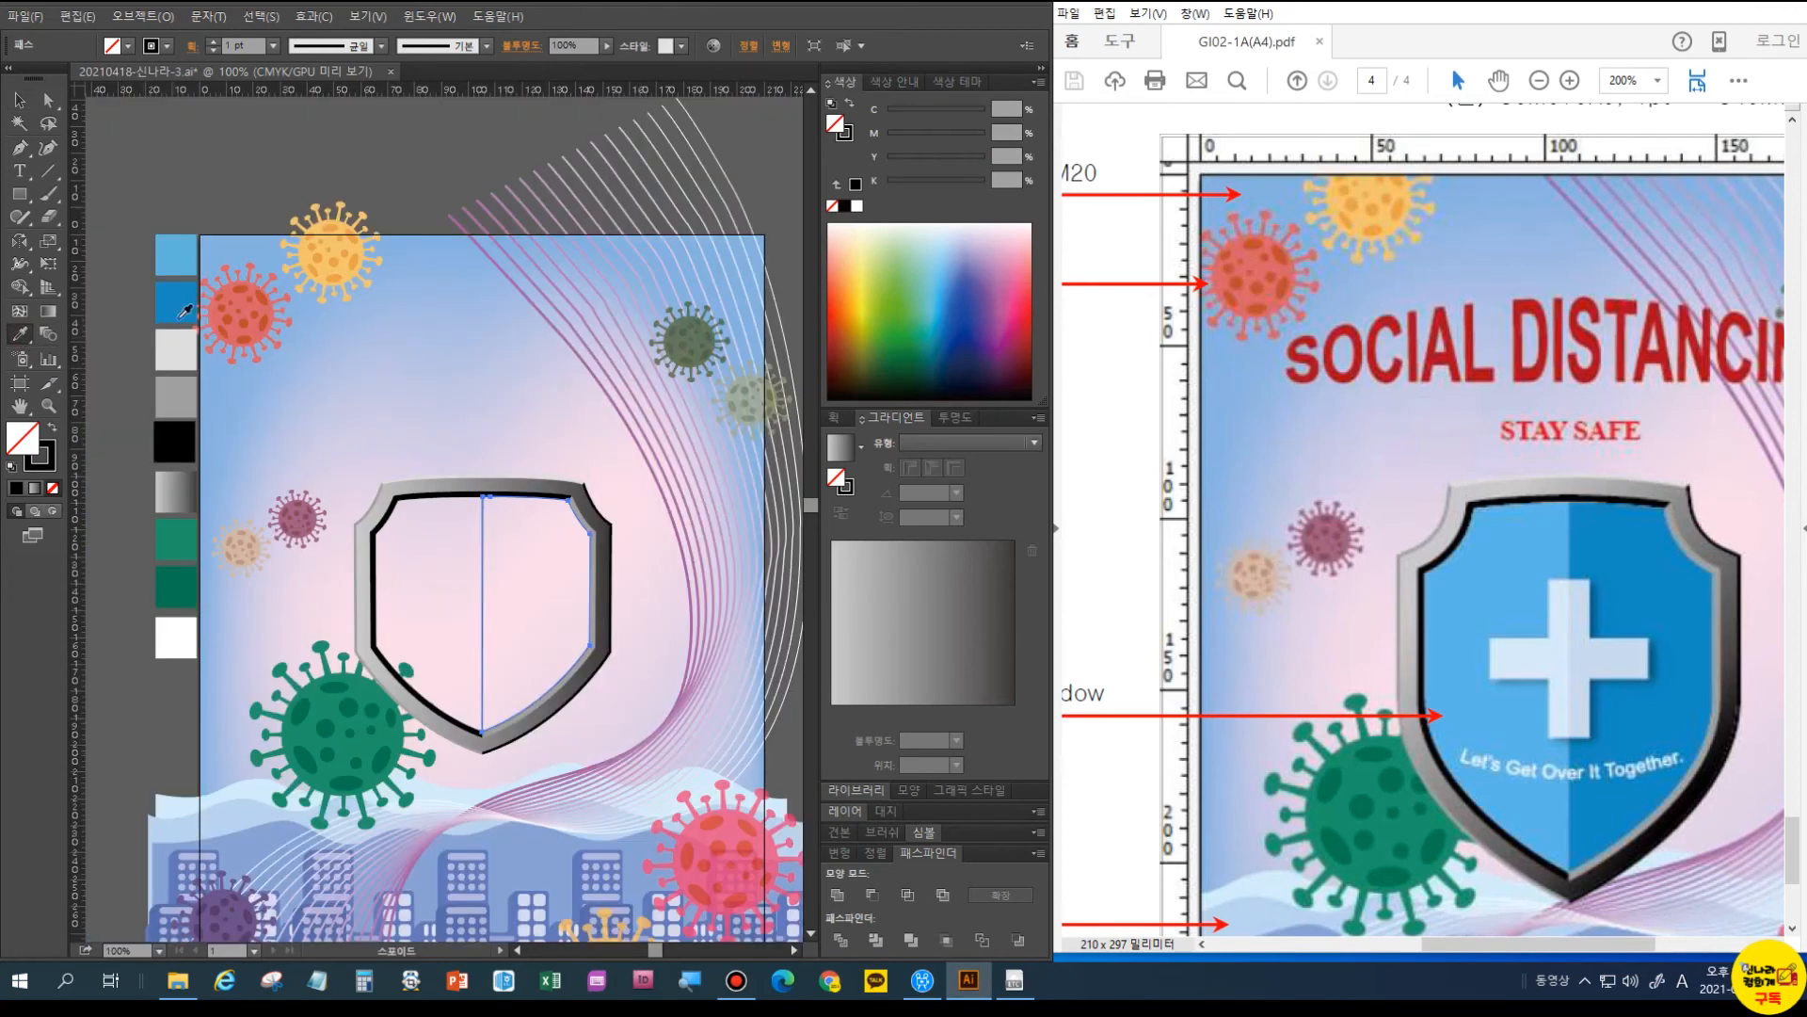
left_click(185, 298)
- Try to select the shield's left half for filling
key("v")
left_click(380, 586)
double_click(375, 582)
left_click(97, 110)
left_click(465, 496)
left_click(452, 603)
left_click(436, 706)
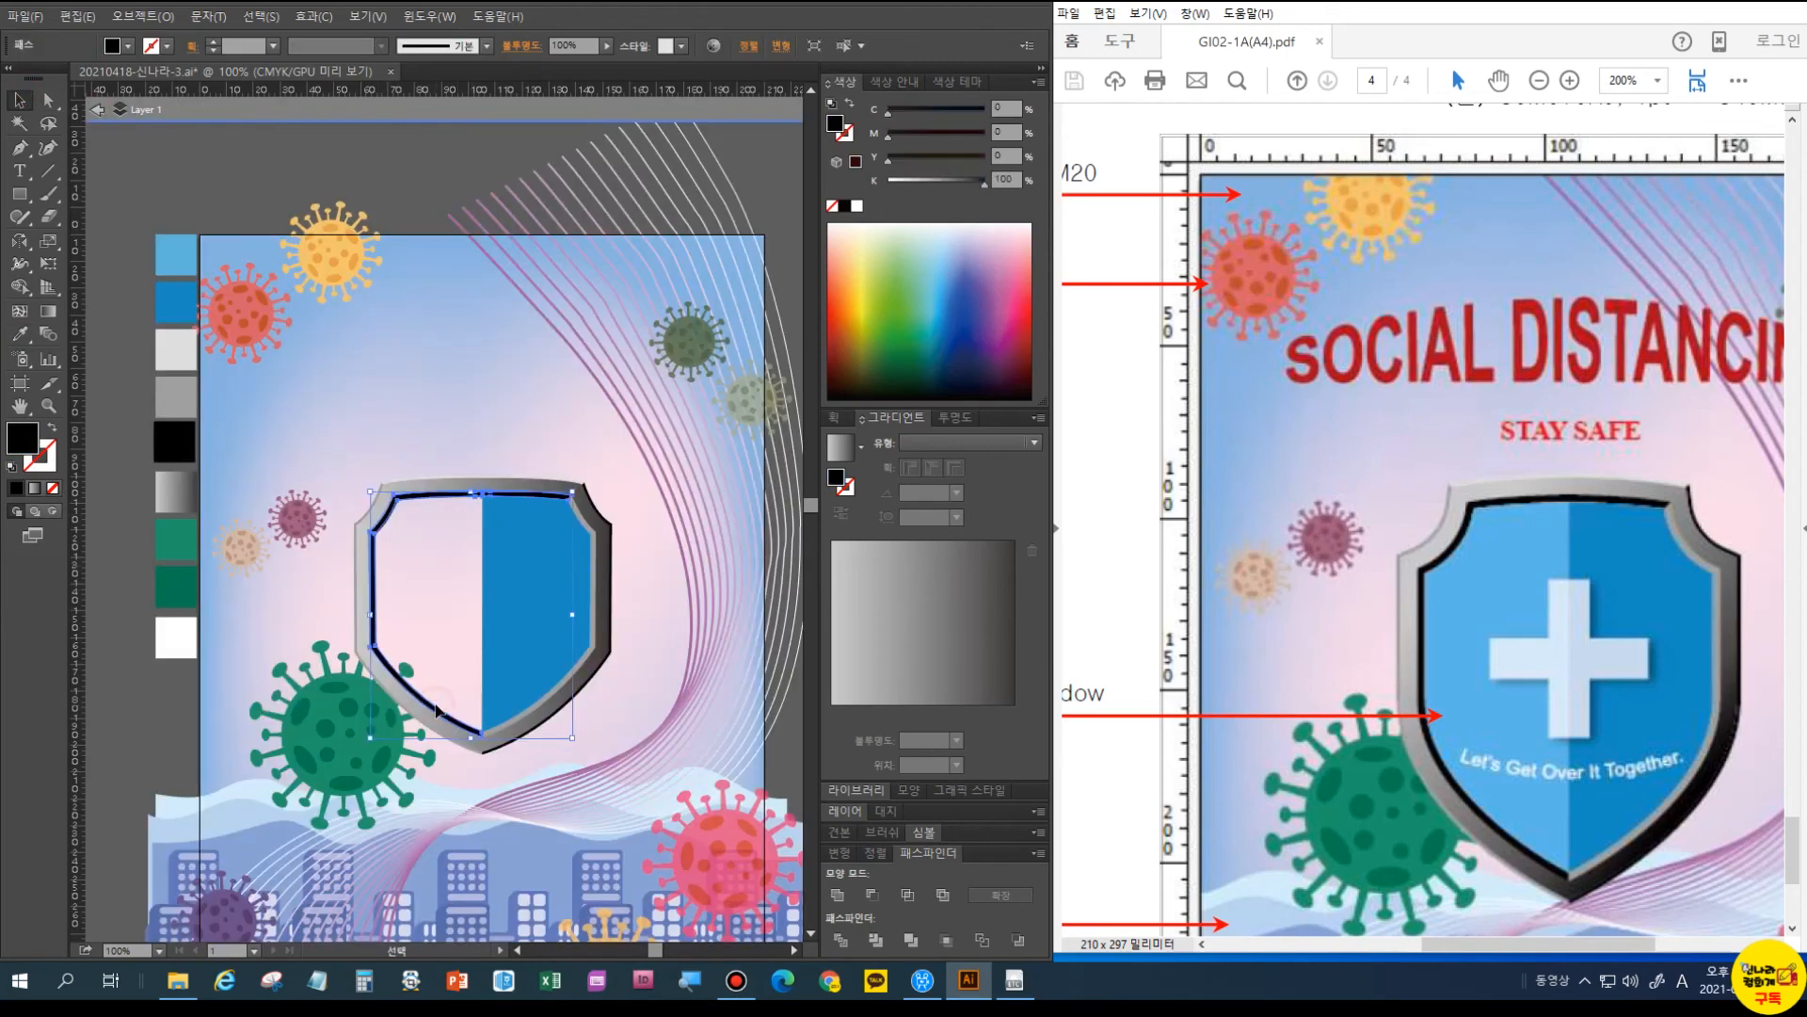
- Fill the shield's left half with the light blue swatch using the Eyedropper
key("ctrl+plus")
key("ctrl+plus")
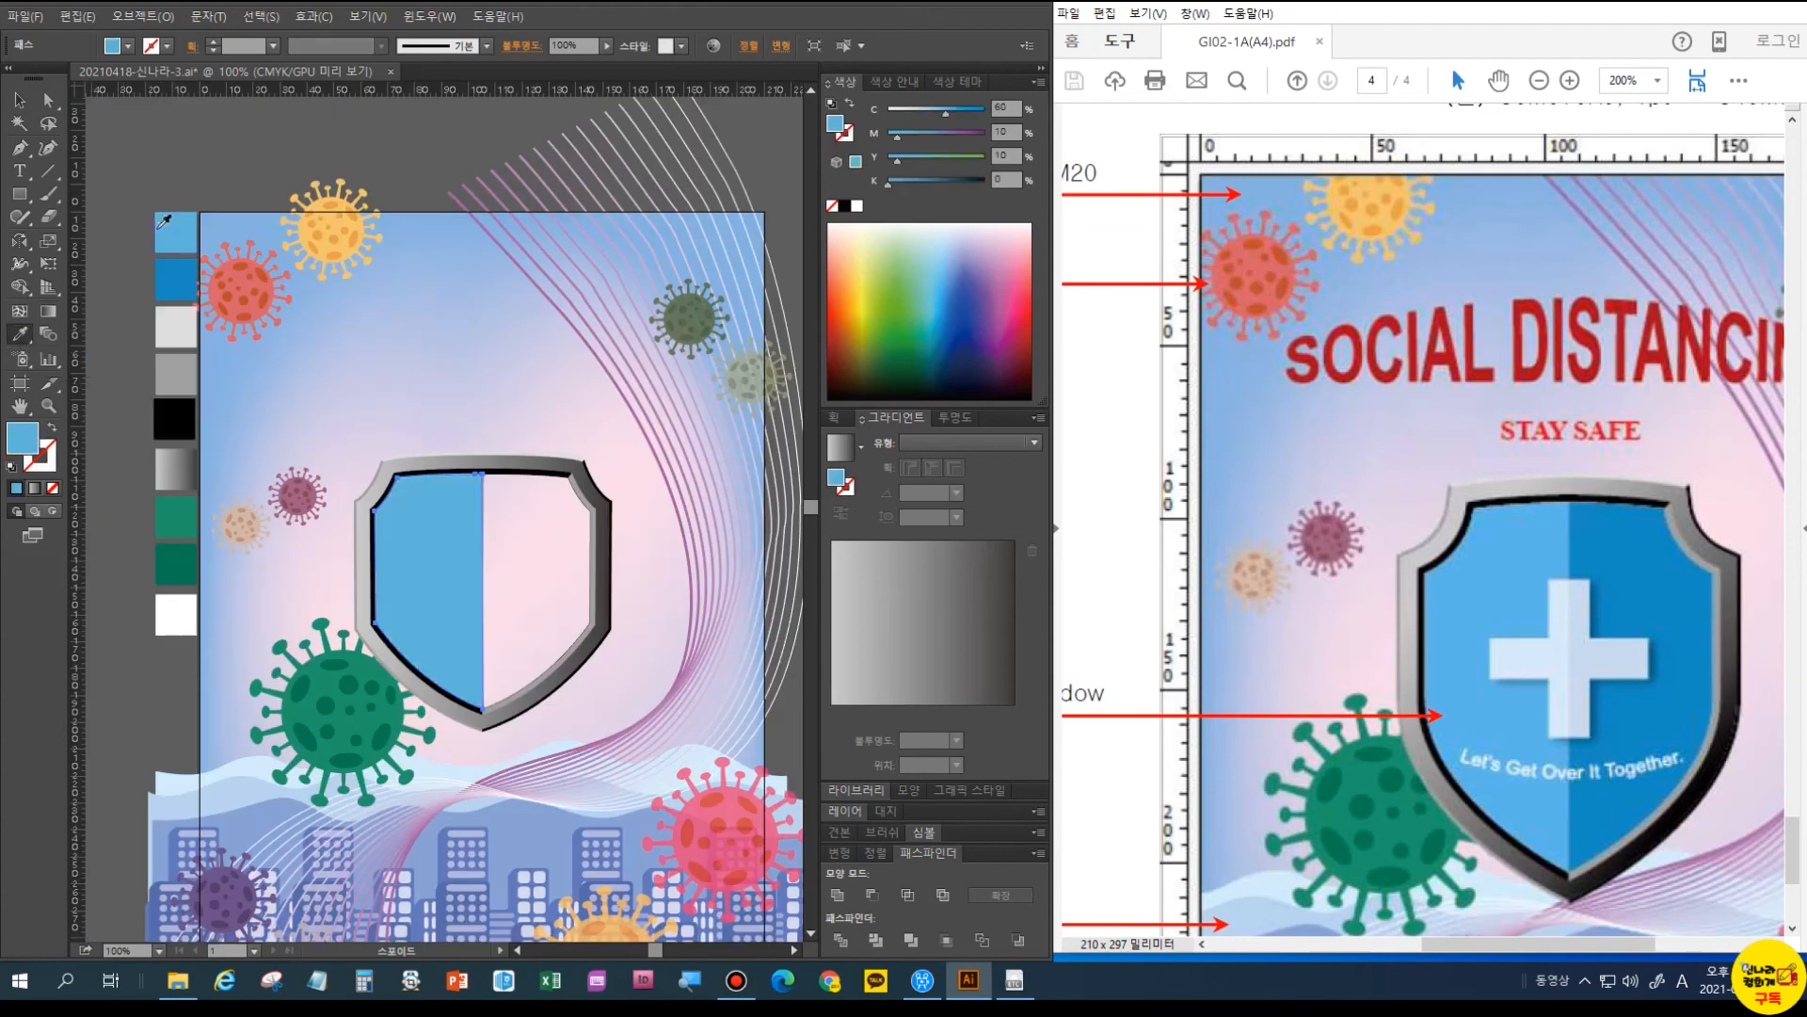
key("i")
left_click(182, 274)
key("ctrl+z")
- Fill the shield's right half with the darker blue swatch and deselect it
left_click(528, 545)
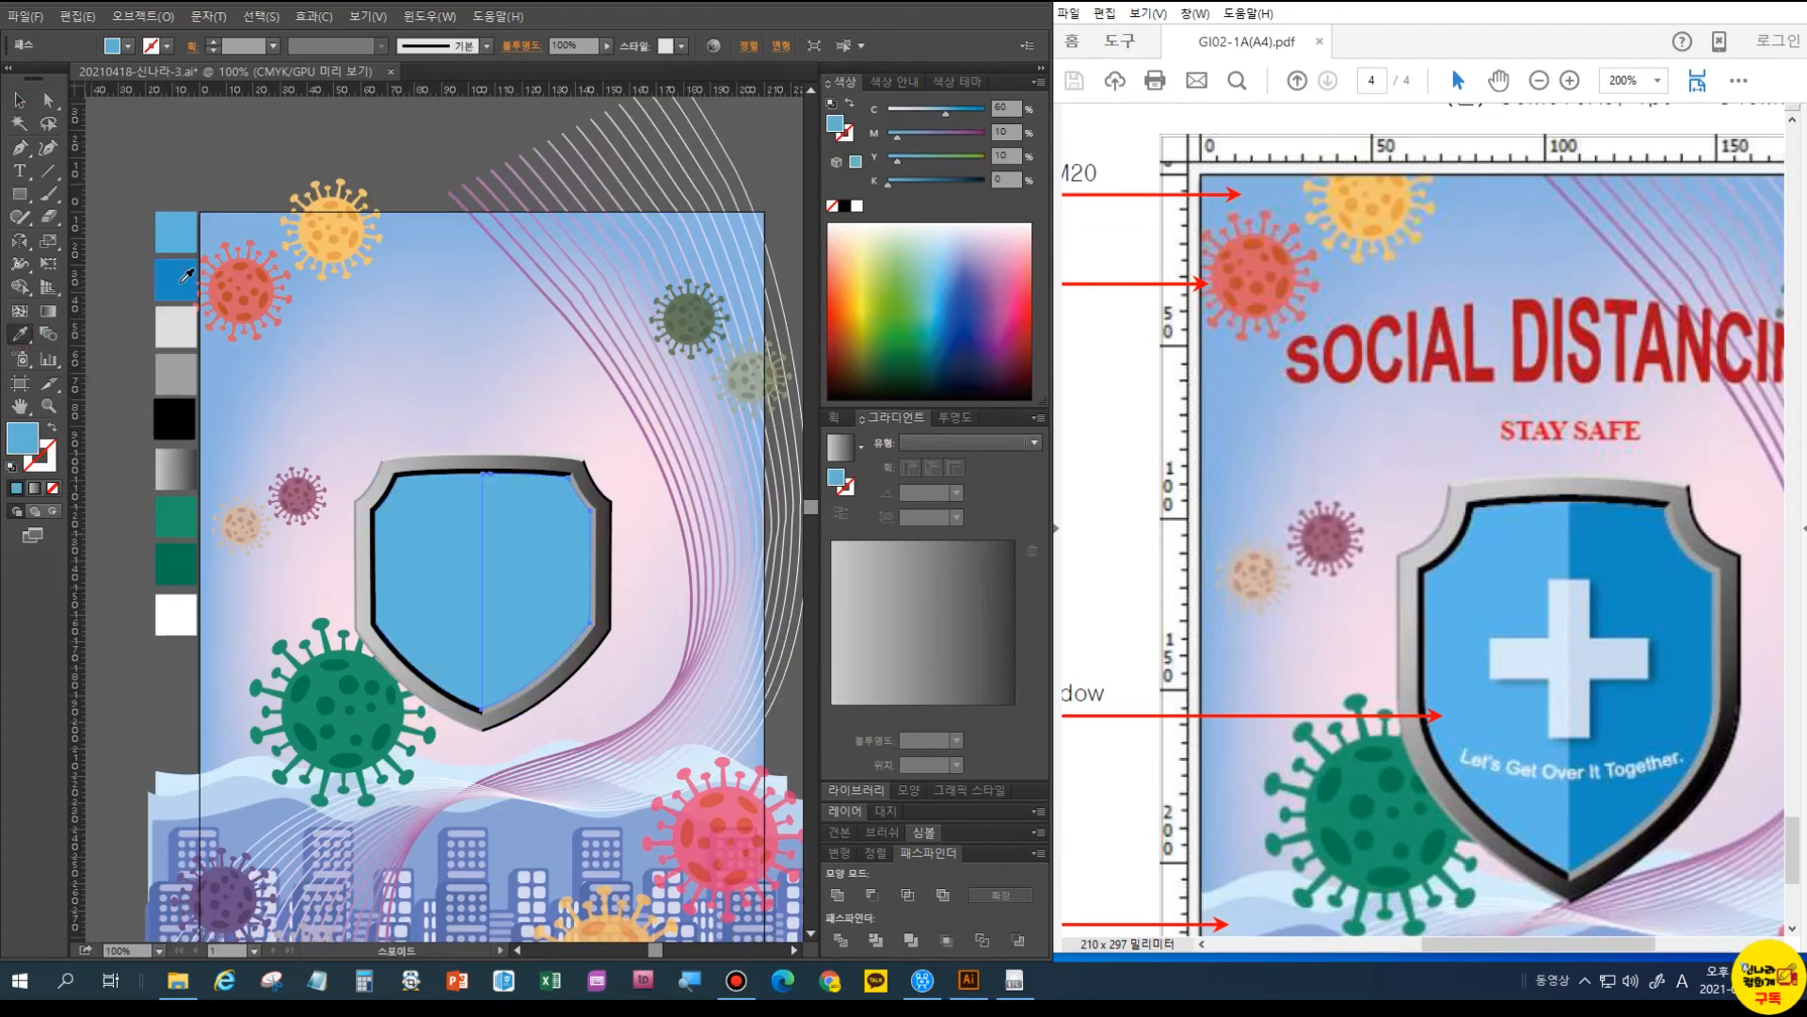
left_click(178, 275)
left_click(412, 390, "ctrl")
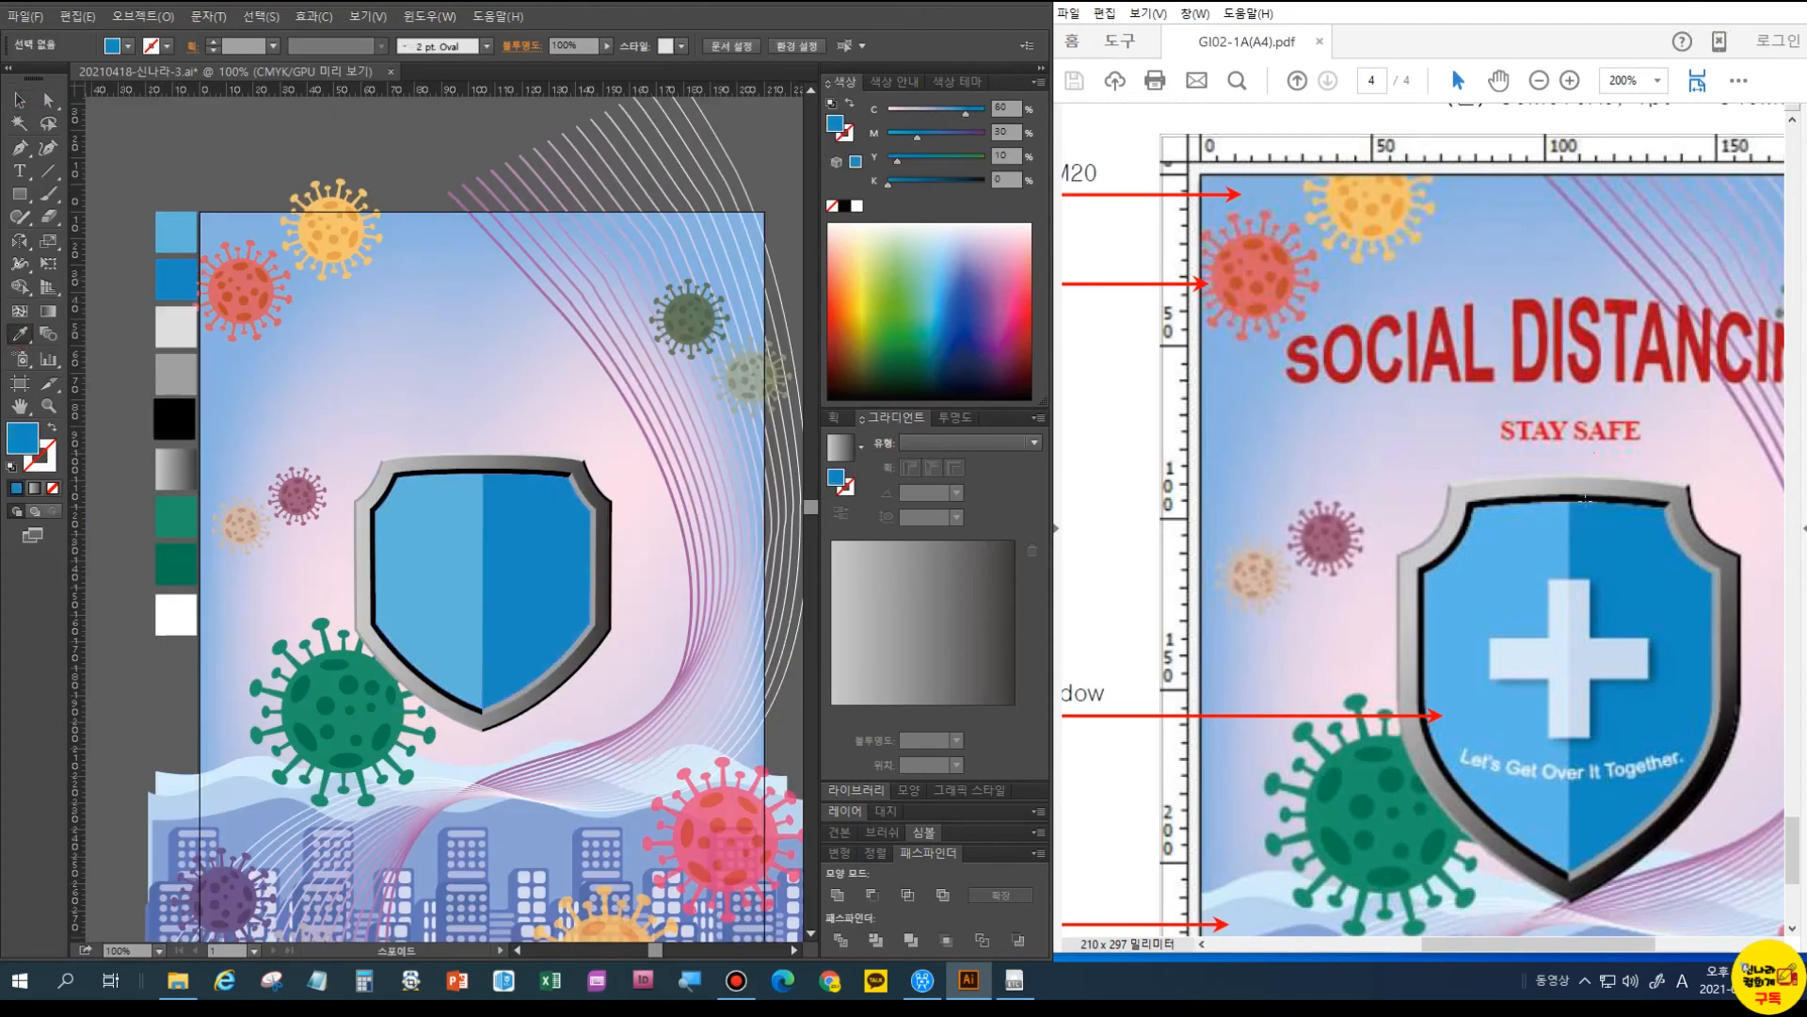
- Add the title text "SOCIAL DISTANCING" above the shield
left_click_drag(1497, 945, 1529, 949)
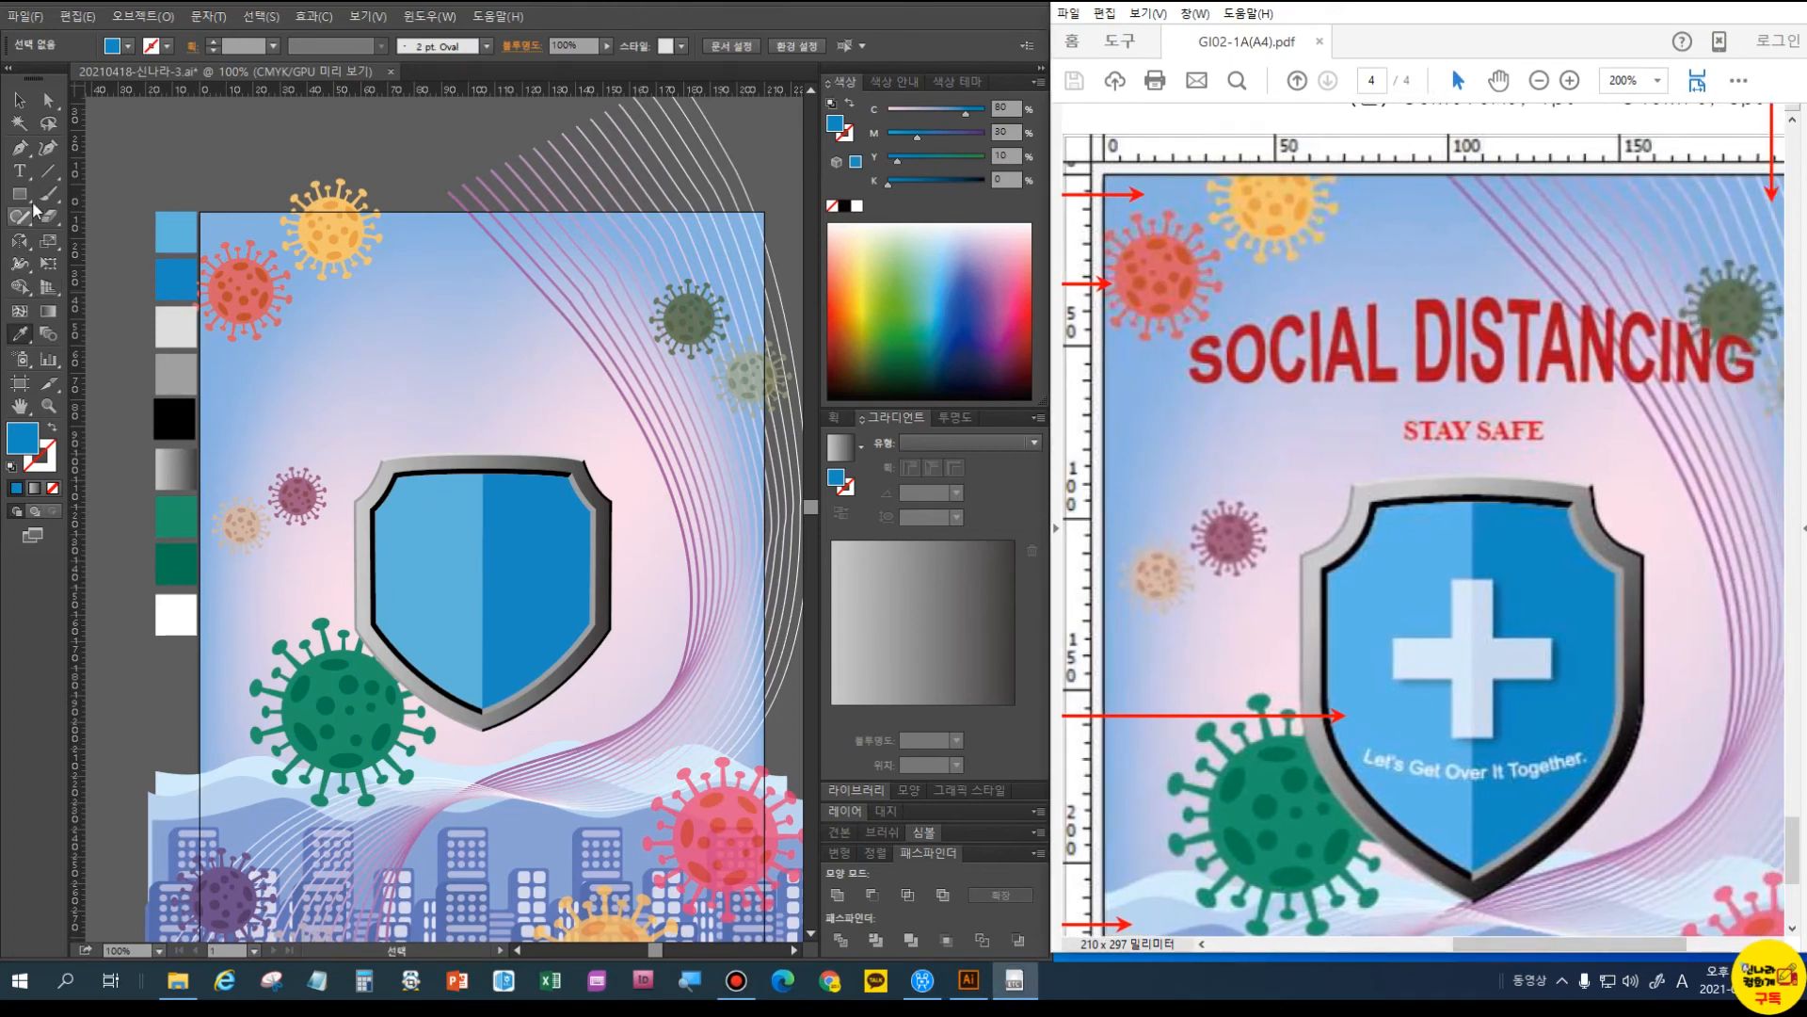
left_click(19, 170)
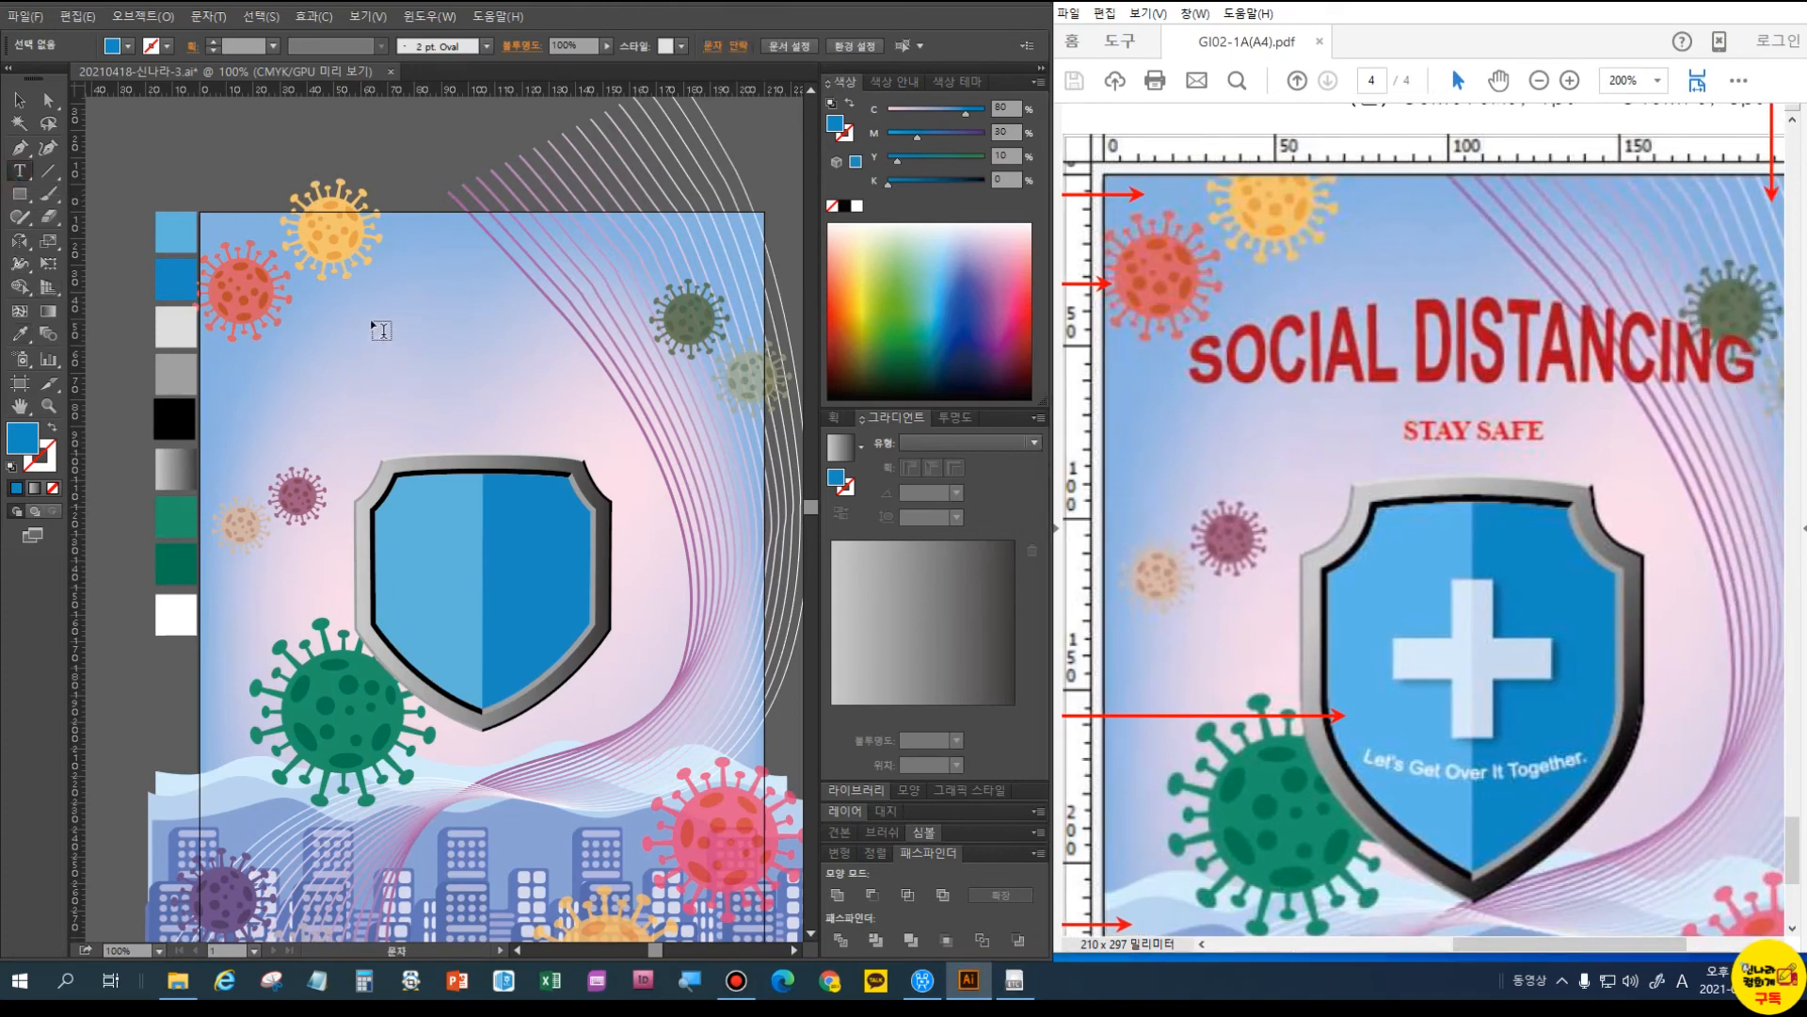
left_click(389, 393)
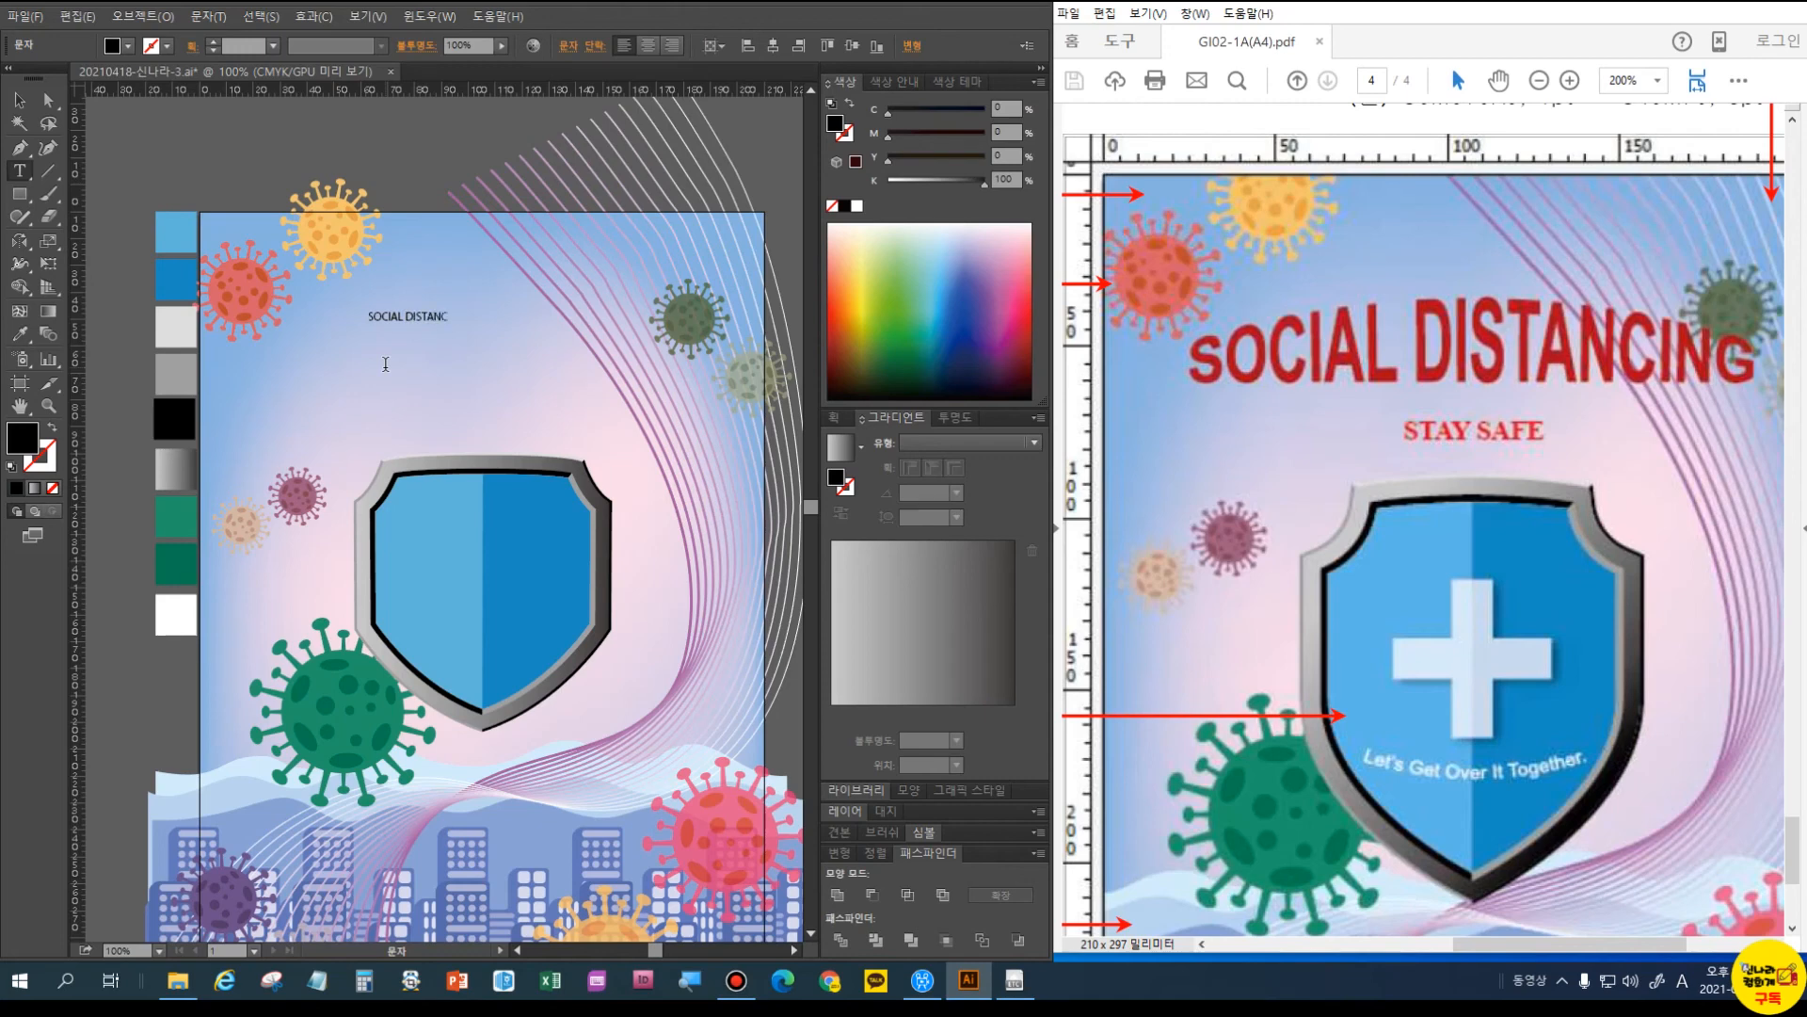
- Set the "SOCIAL DISTANCING" title in Arial Bold at 46 pt
left_click_drag(467, 317, 348, 316)
key("alt+t")
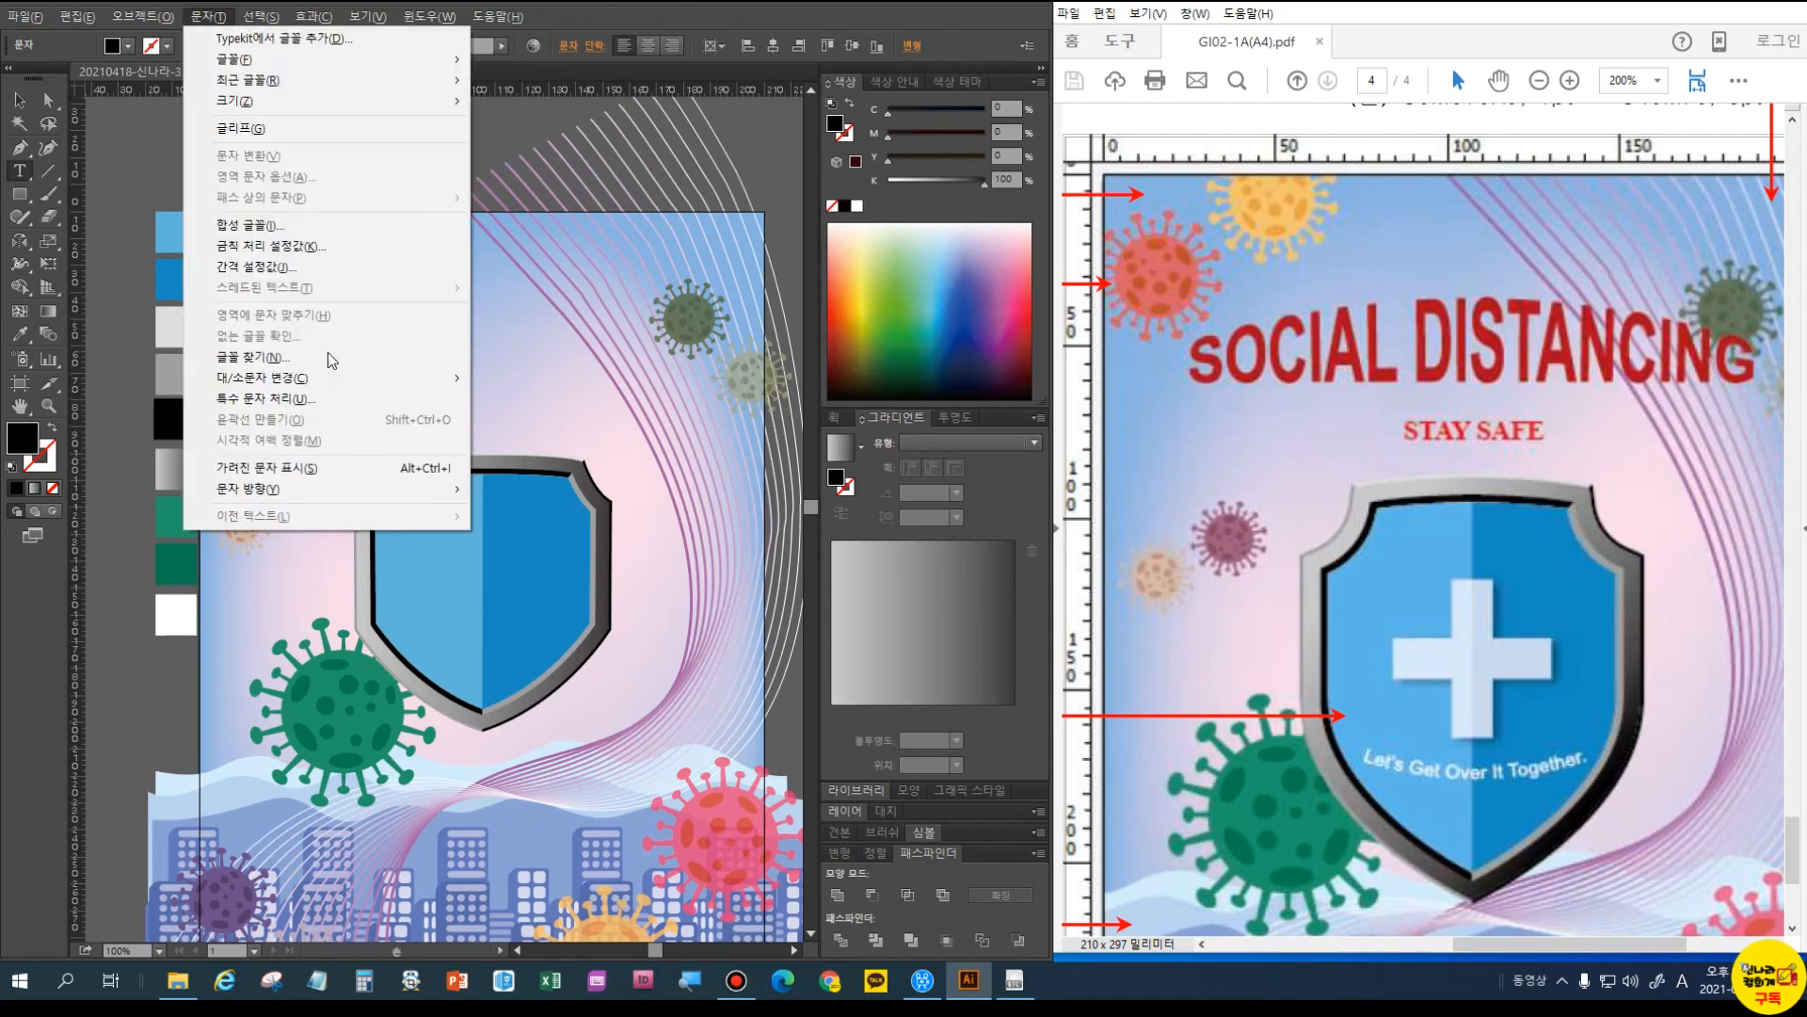
key("Escape")
key("ctrl+t")
type("ar")
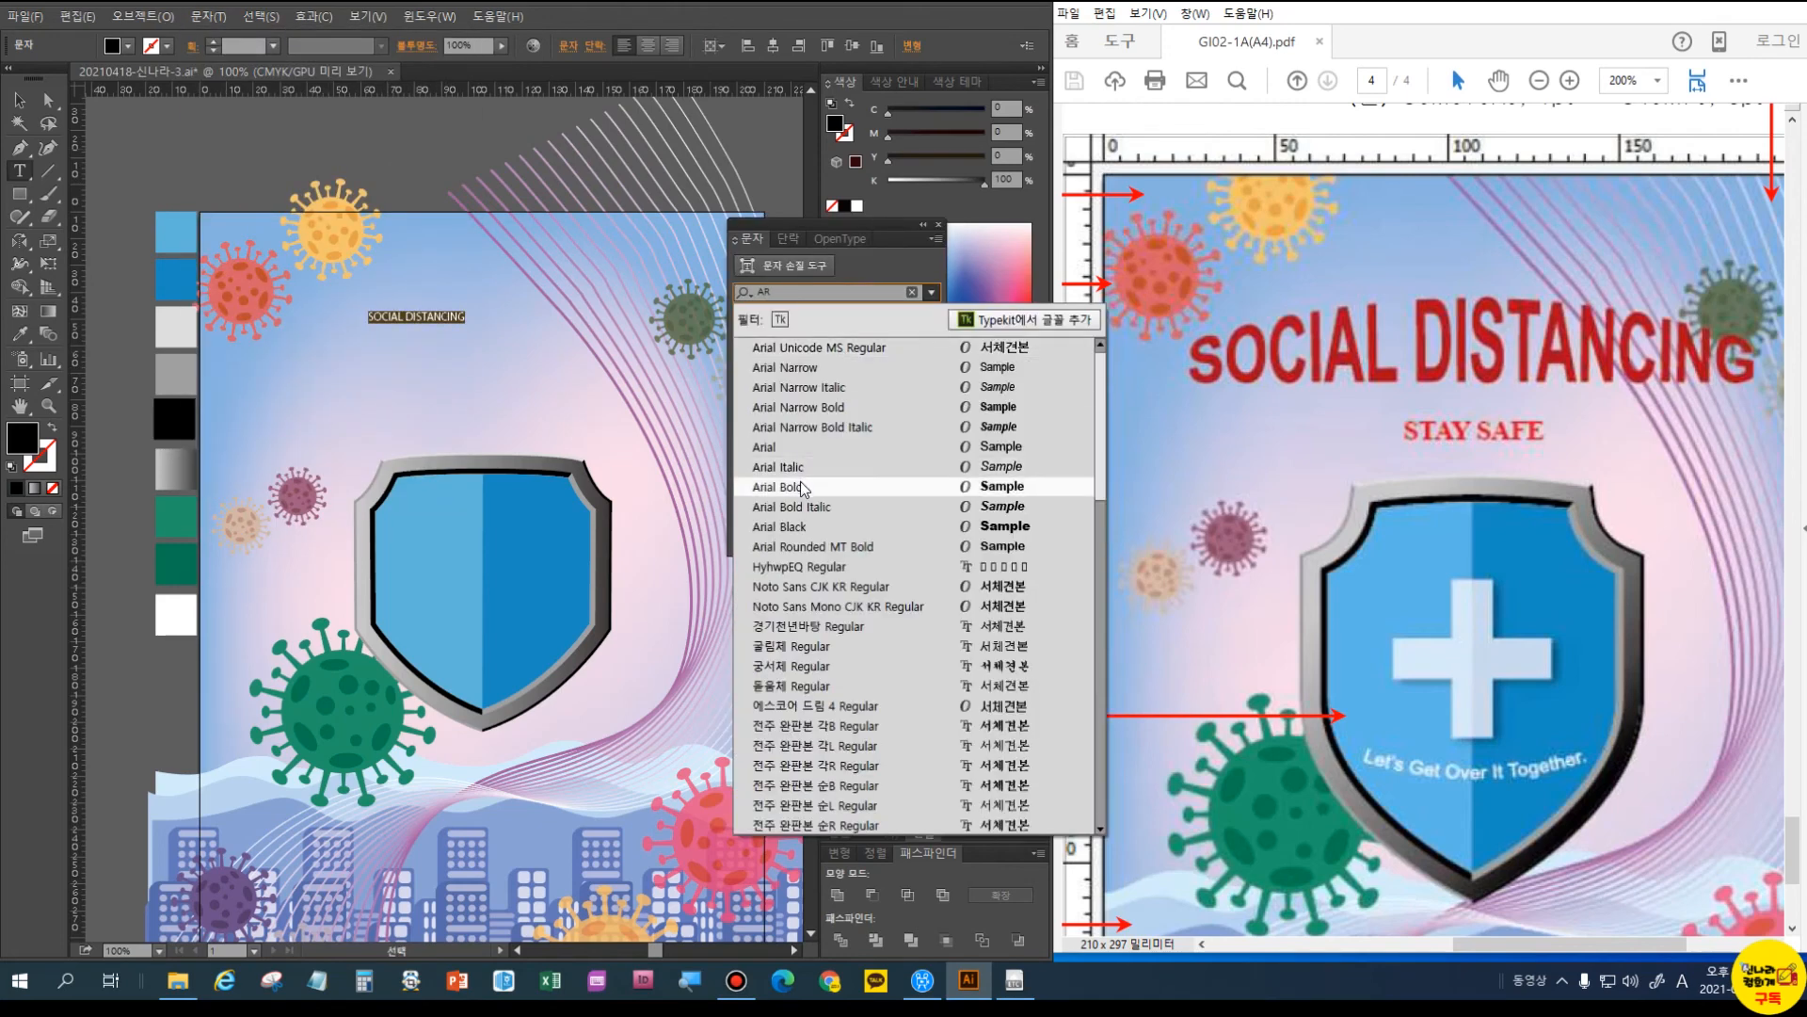
left_click(807, 486)
left_click(743, 350)
type("46")
key("Return")
- Colour the title C 20, M 100, Y 90, K 20 and place it centrally above the shield
key("ctrl+minus")
key("ctrl+minus")
left_click_drag(1014, 109, 981, 98)
type("20")
key("Tab")
type("100")
key("Tab")
type("90")
key("Tab")
type("20")
key("Return")
key("Escape")
left_click_drag(505, 407, 461, 424)
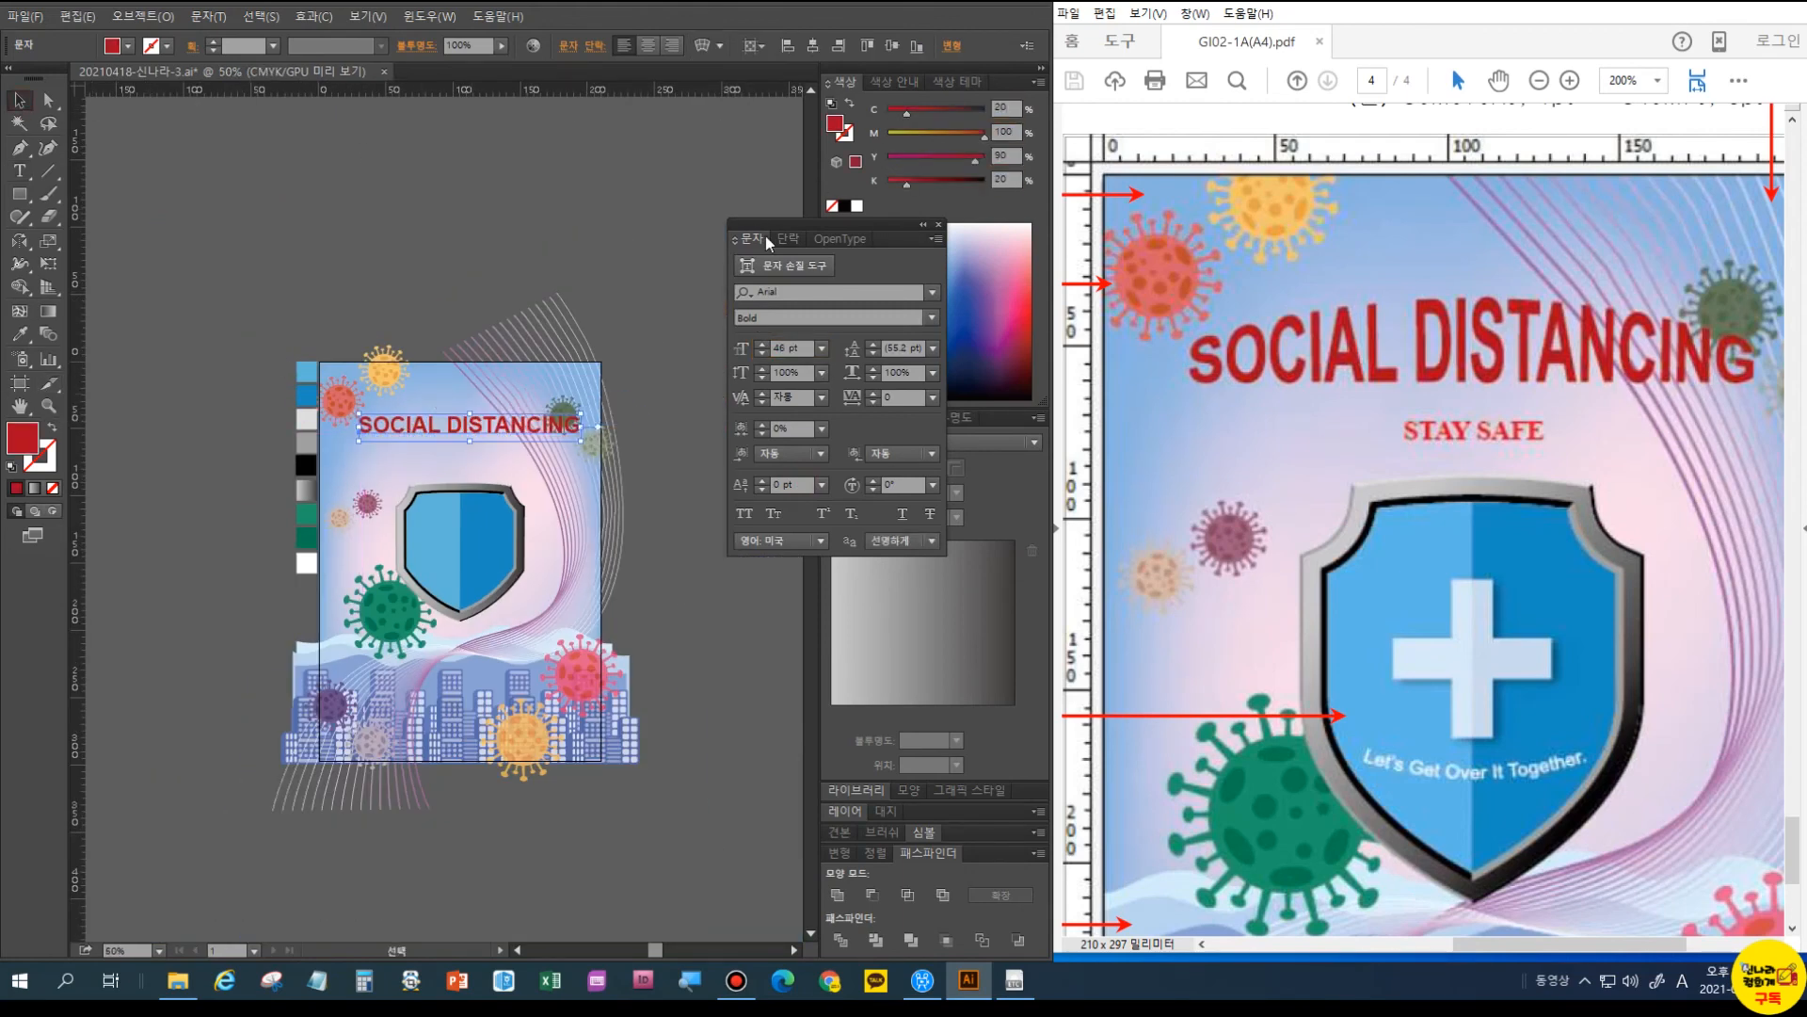
- Warp the title with an Arc Upper envelope at 20% bend and shift it slightly down and left
left_click(141, 16)
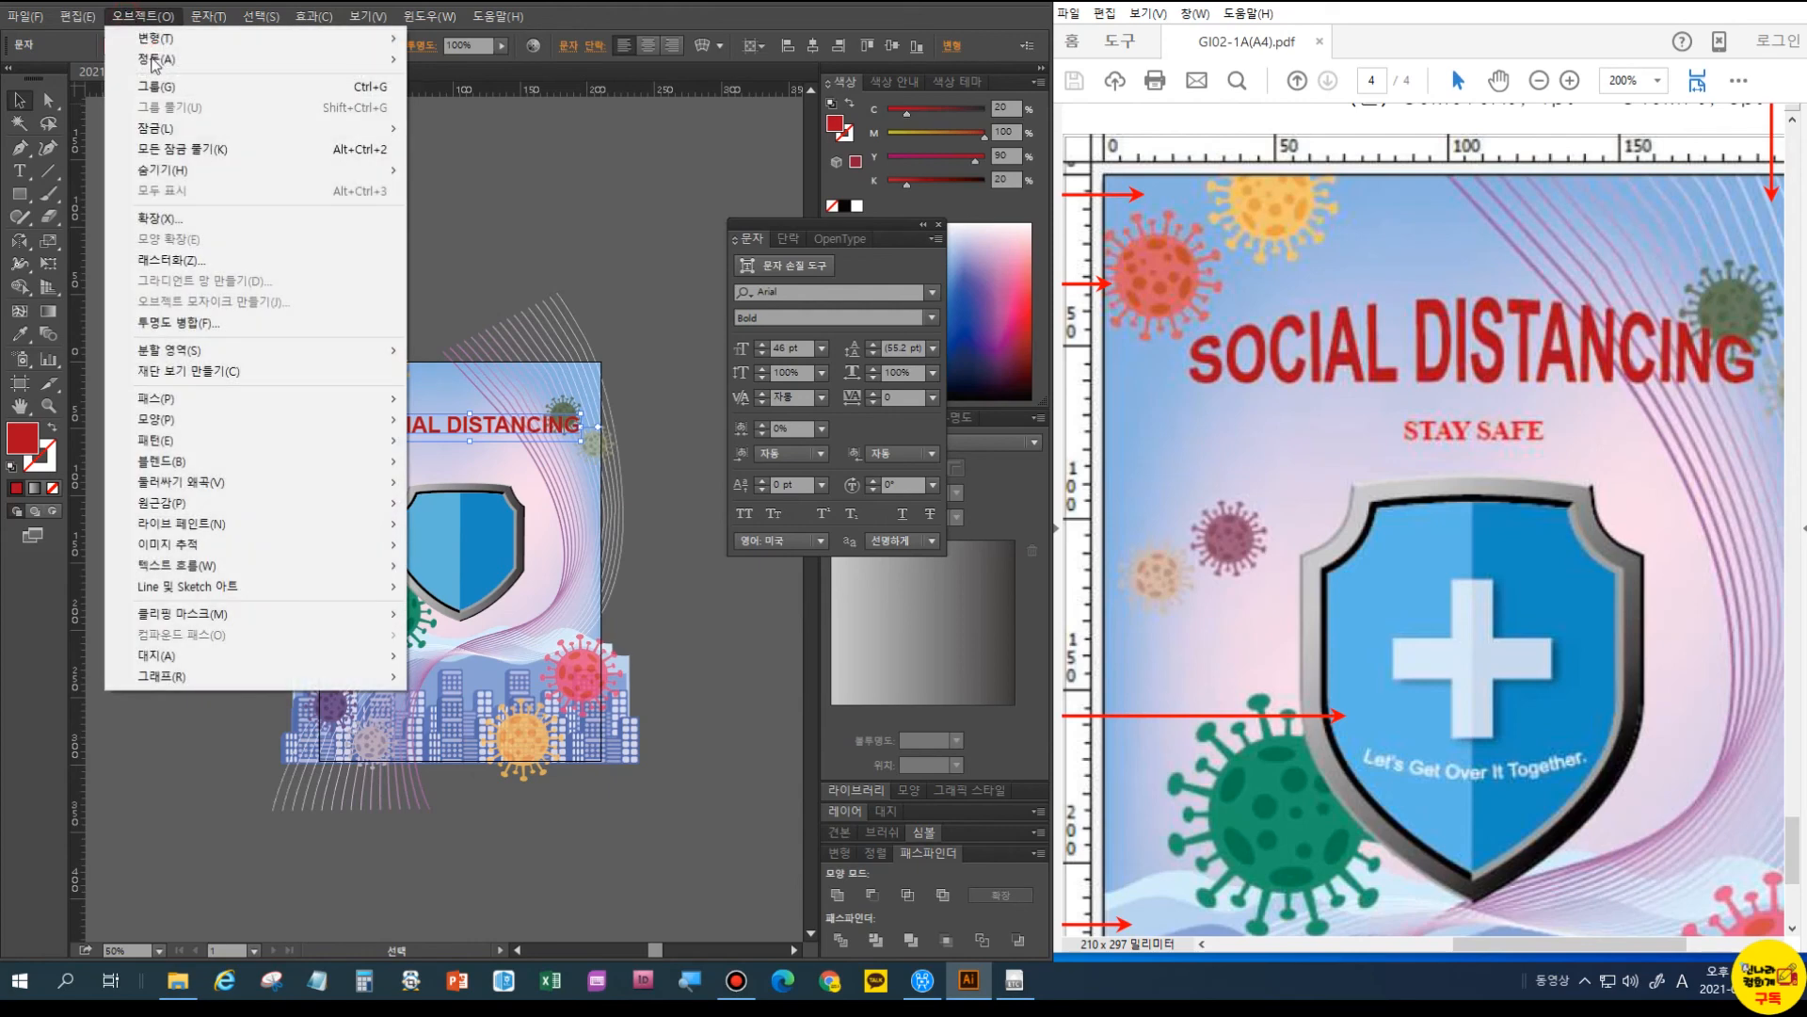
mouse_move(226, 482)
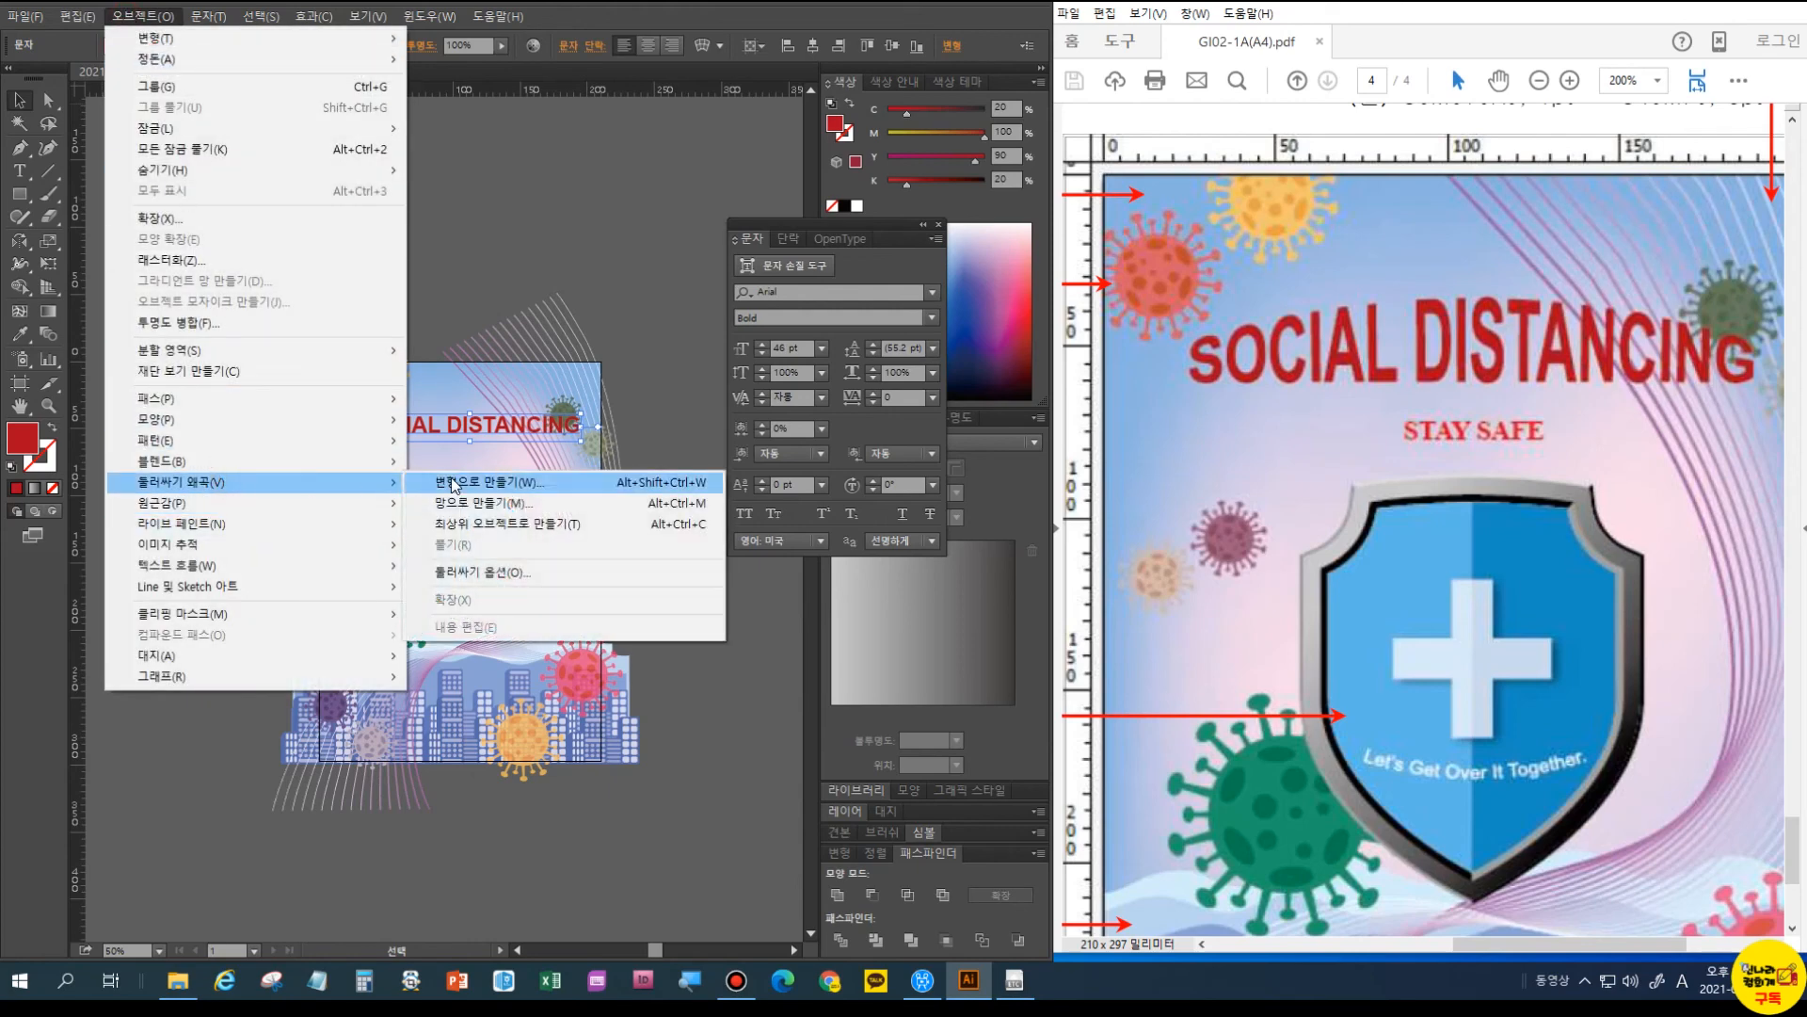
left_click(495, 482)
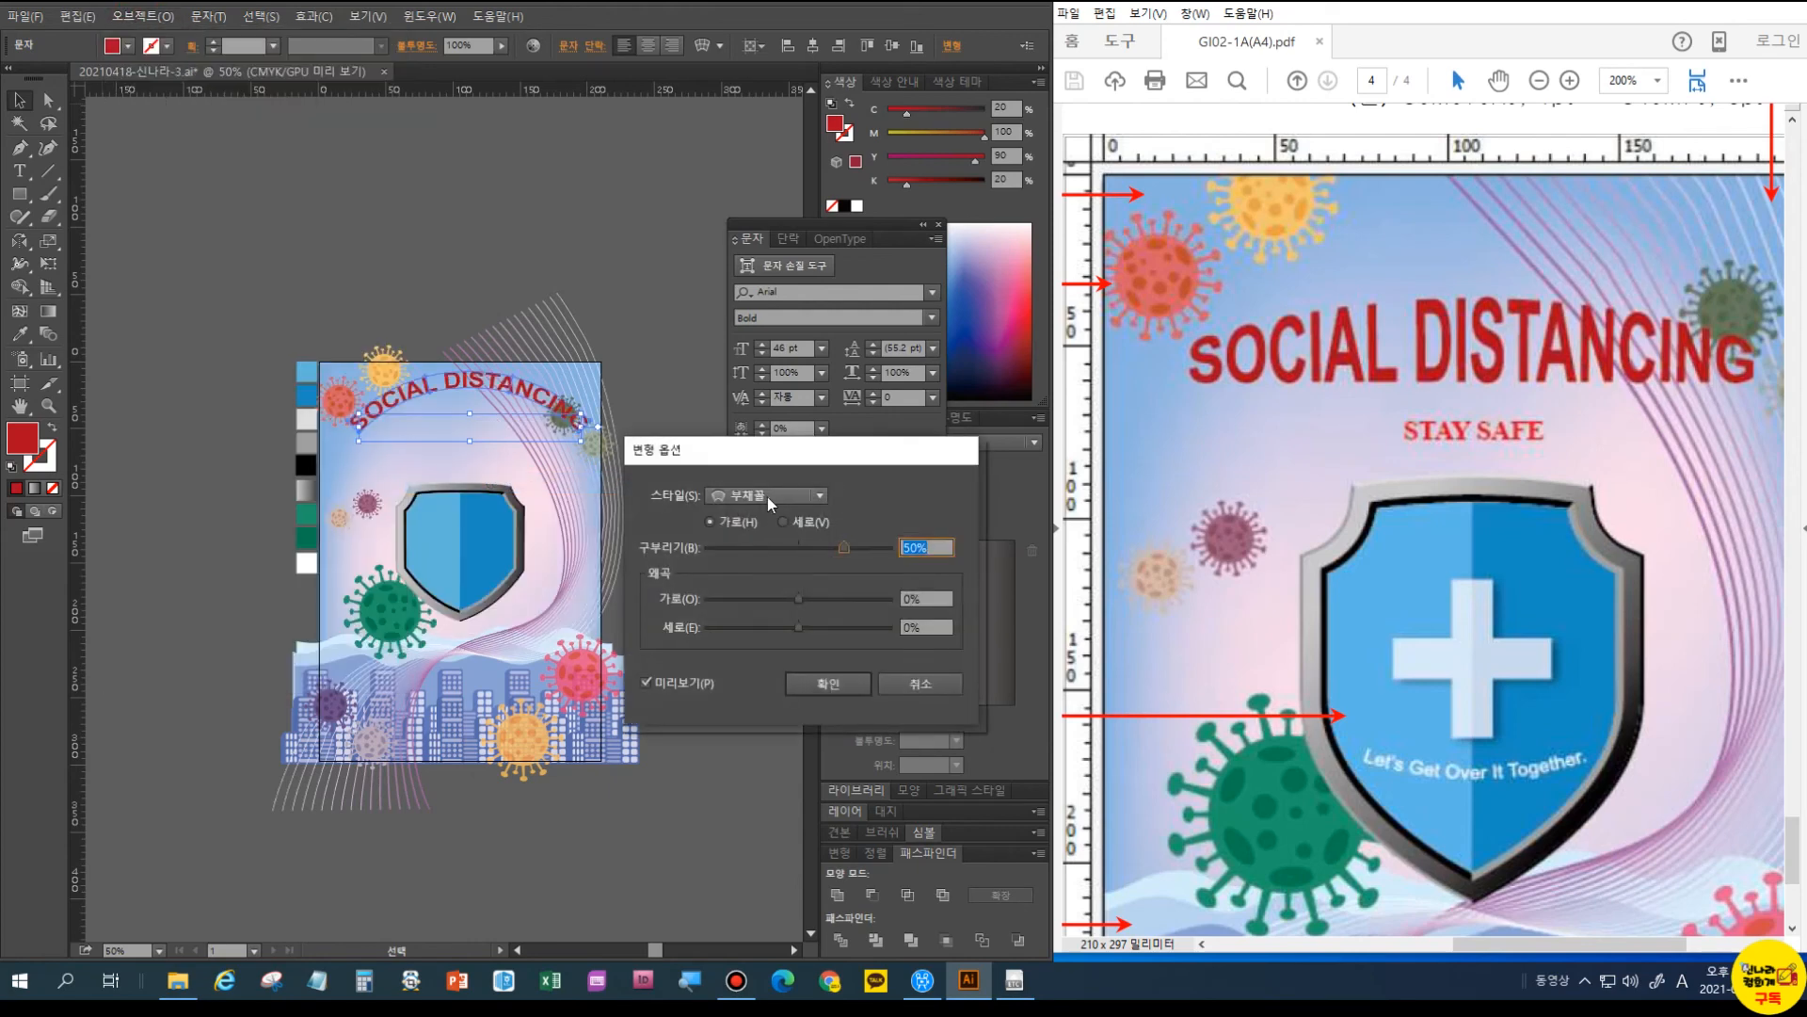
left_click(767, 495)
left_click(761, 555)
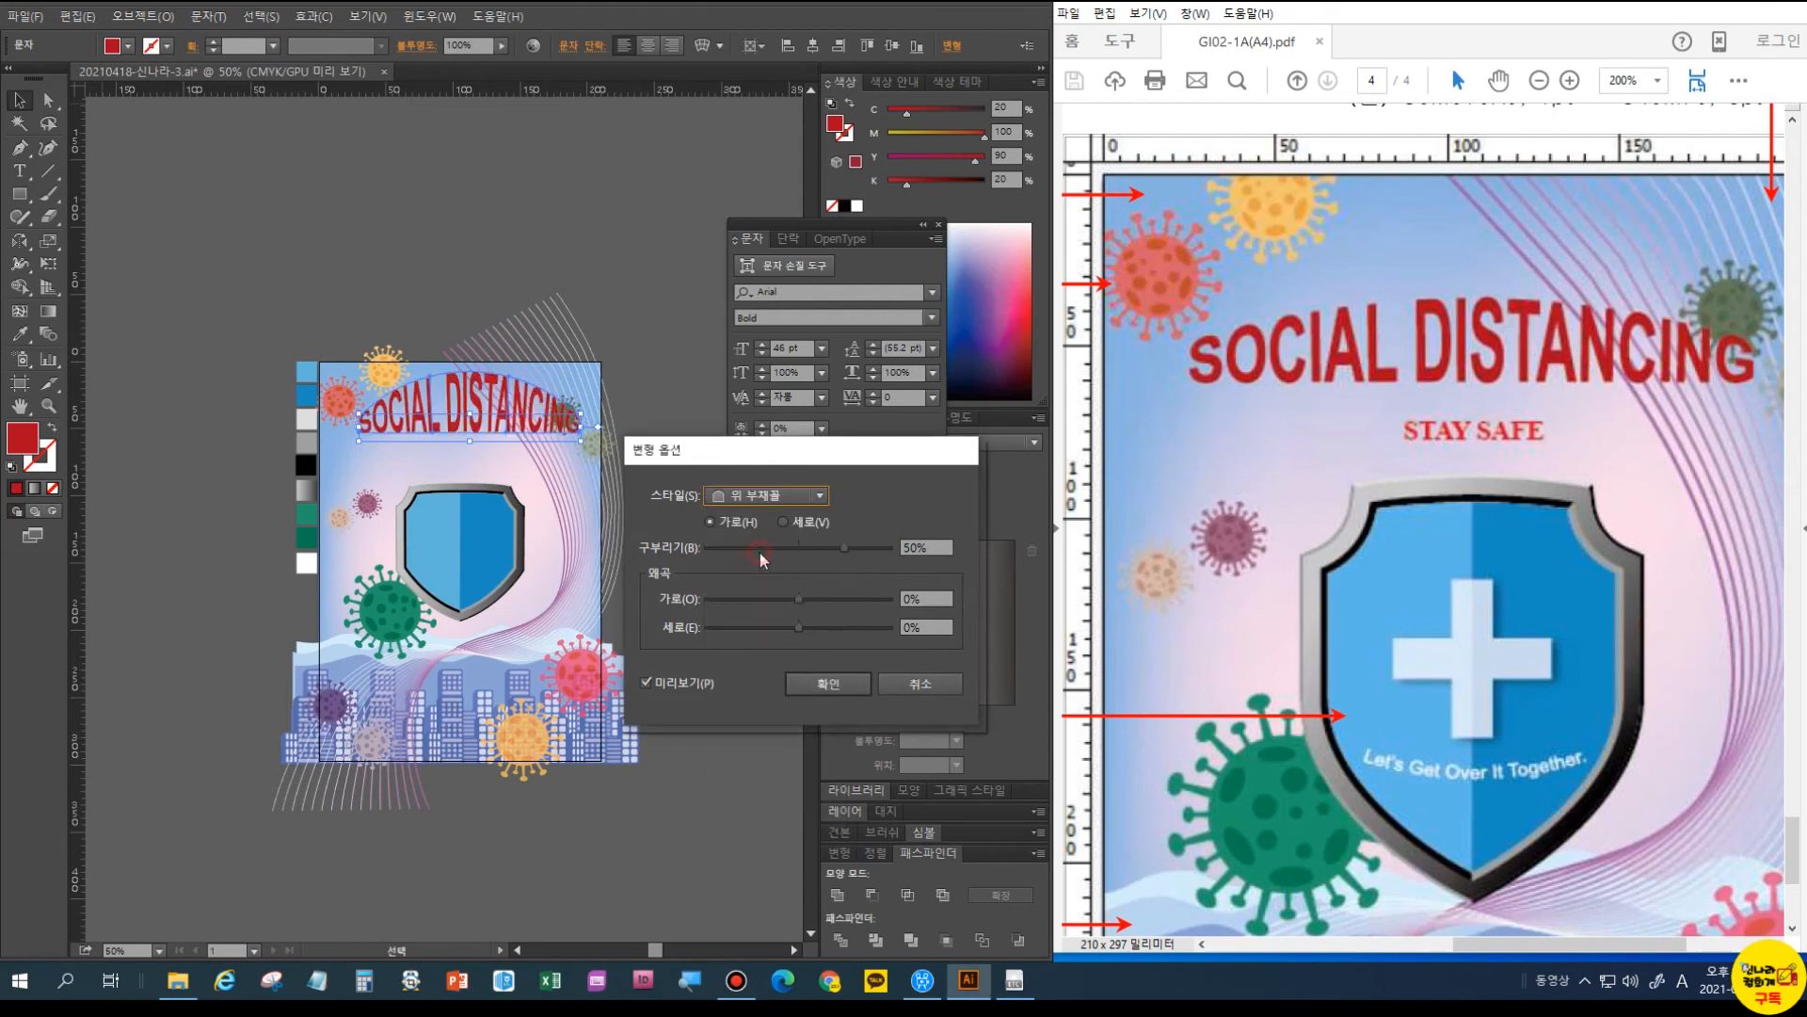
left_click_drag(838, 542, 824, 547)
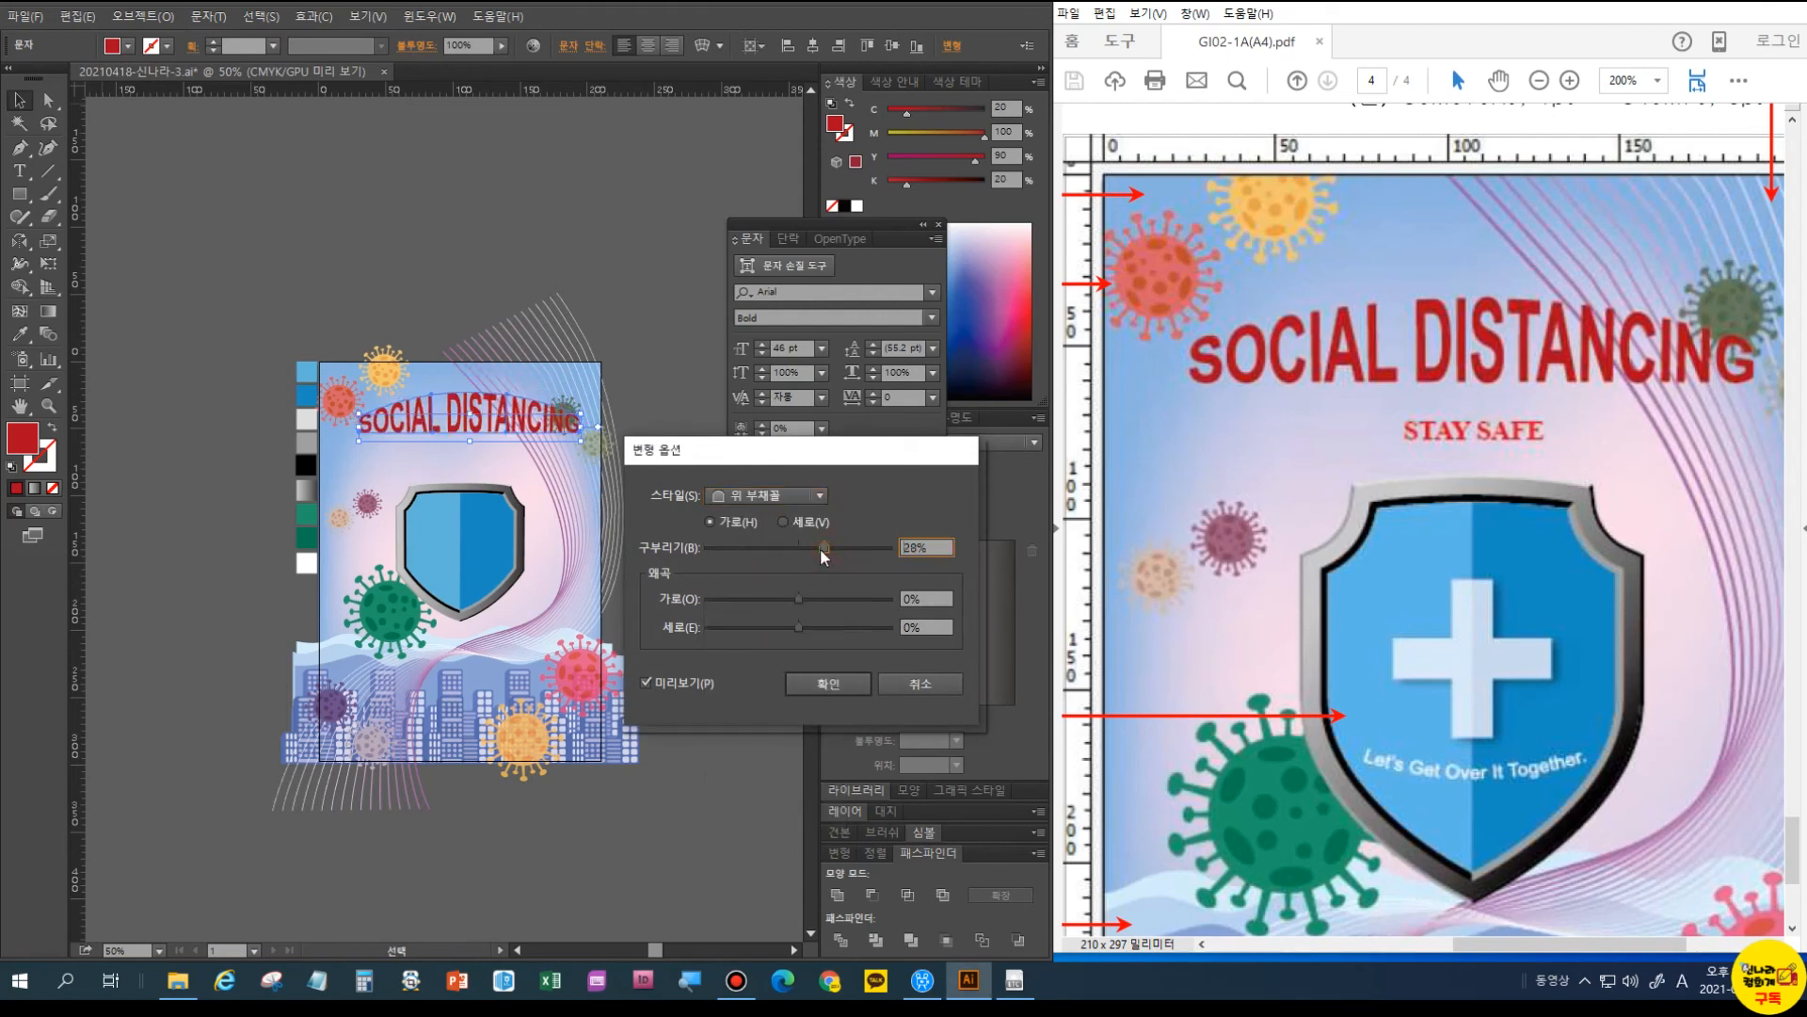
type("20")
left_click(825, 685)
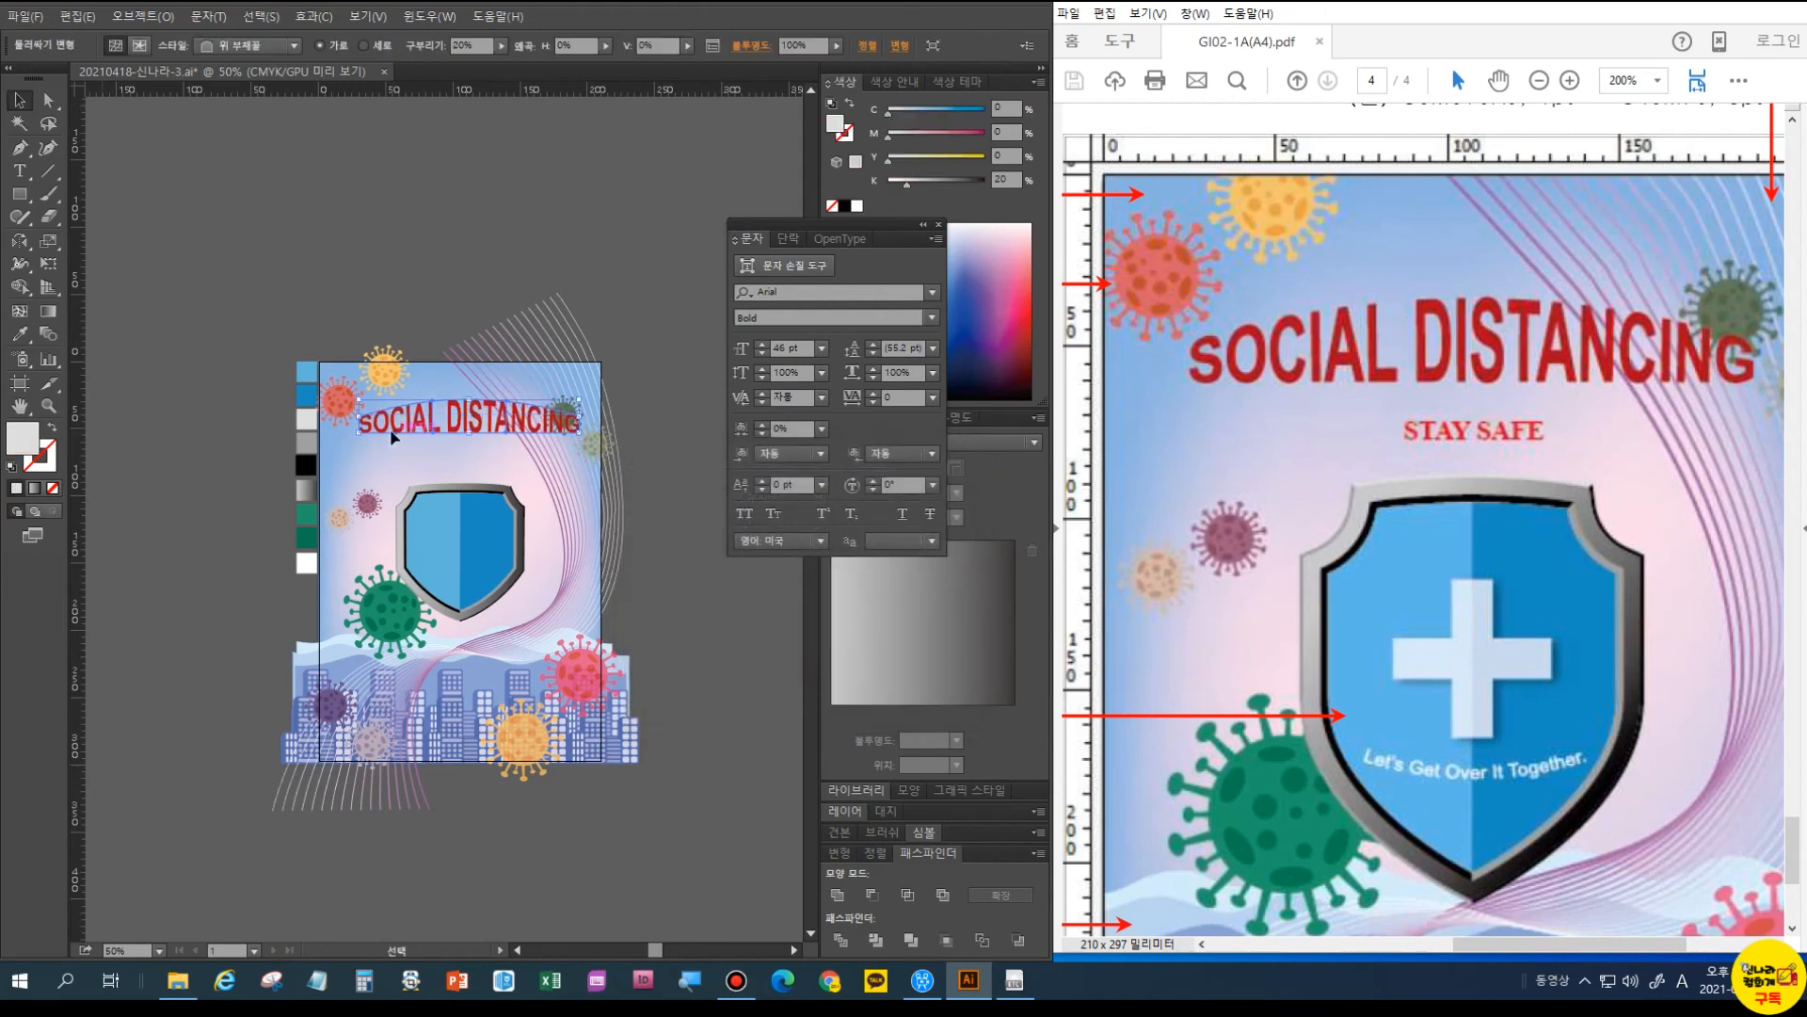
left_click_drag(460, 423, 443, 443)
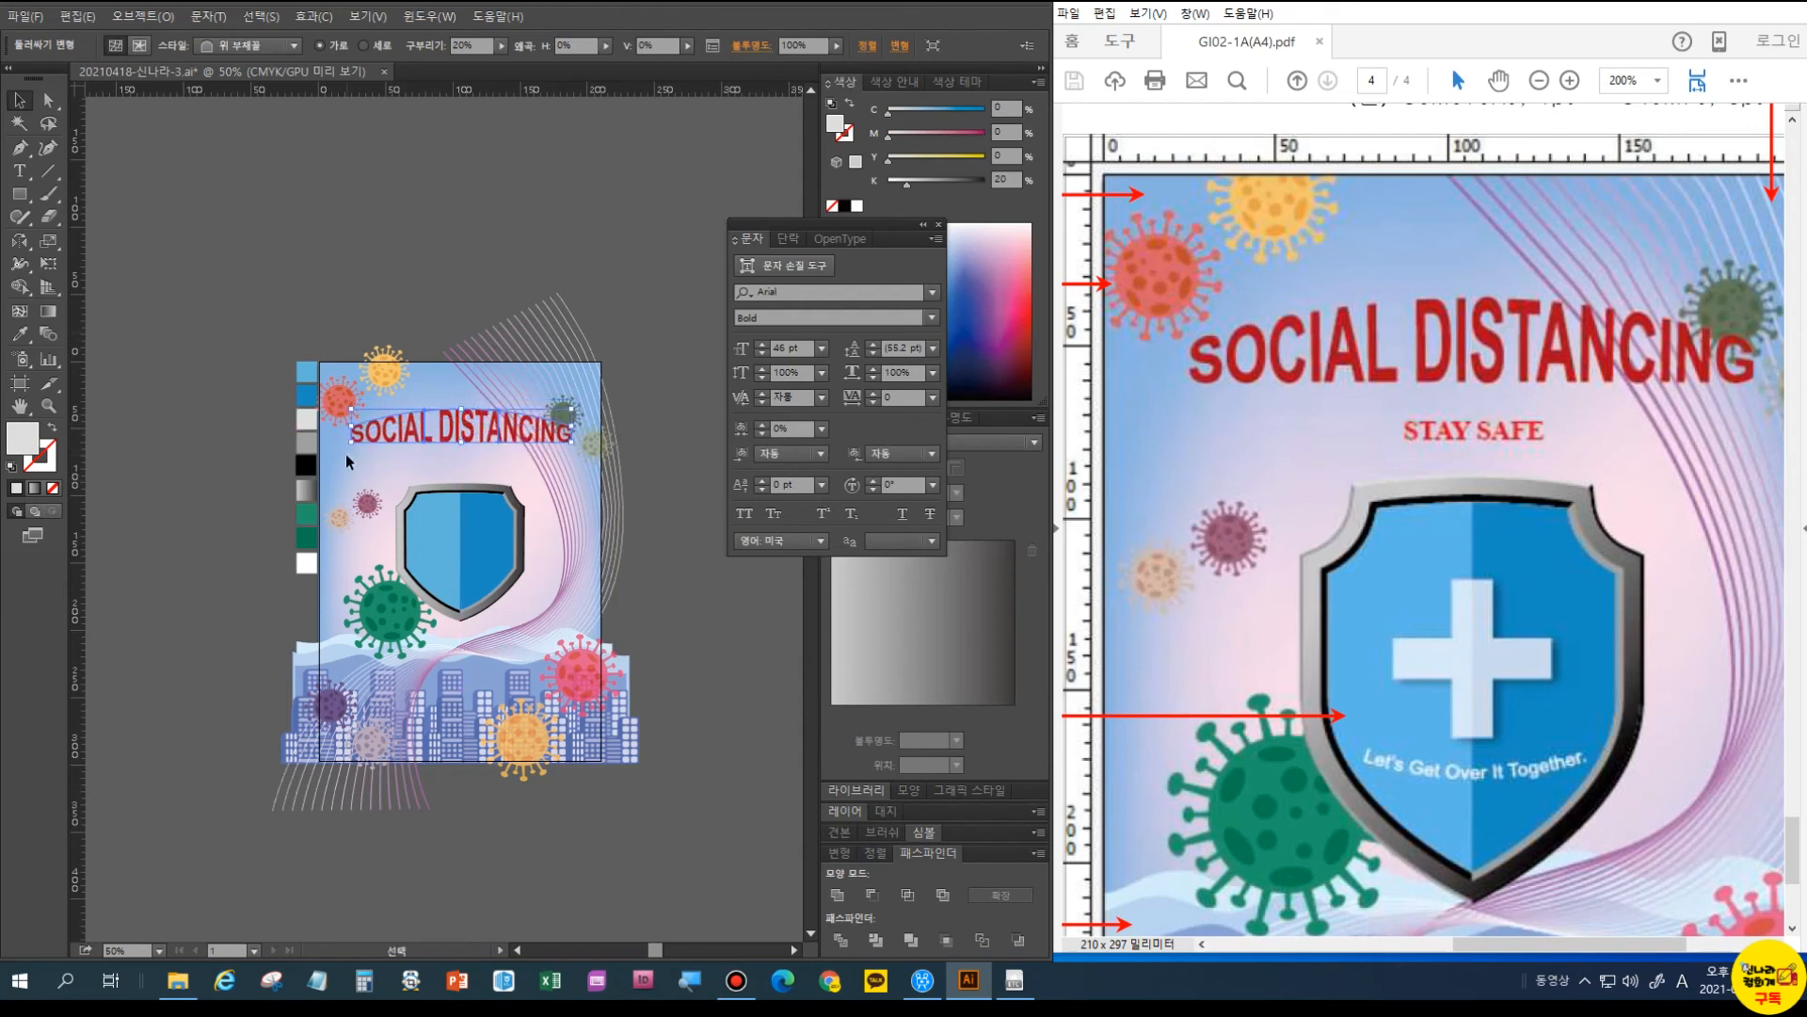
- Add the text "STAY SAFE" between the title and the shield in 22 pt Times New Roman, coloured M 100, Y 90
left_click(19, 171)
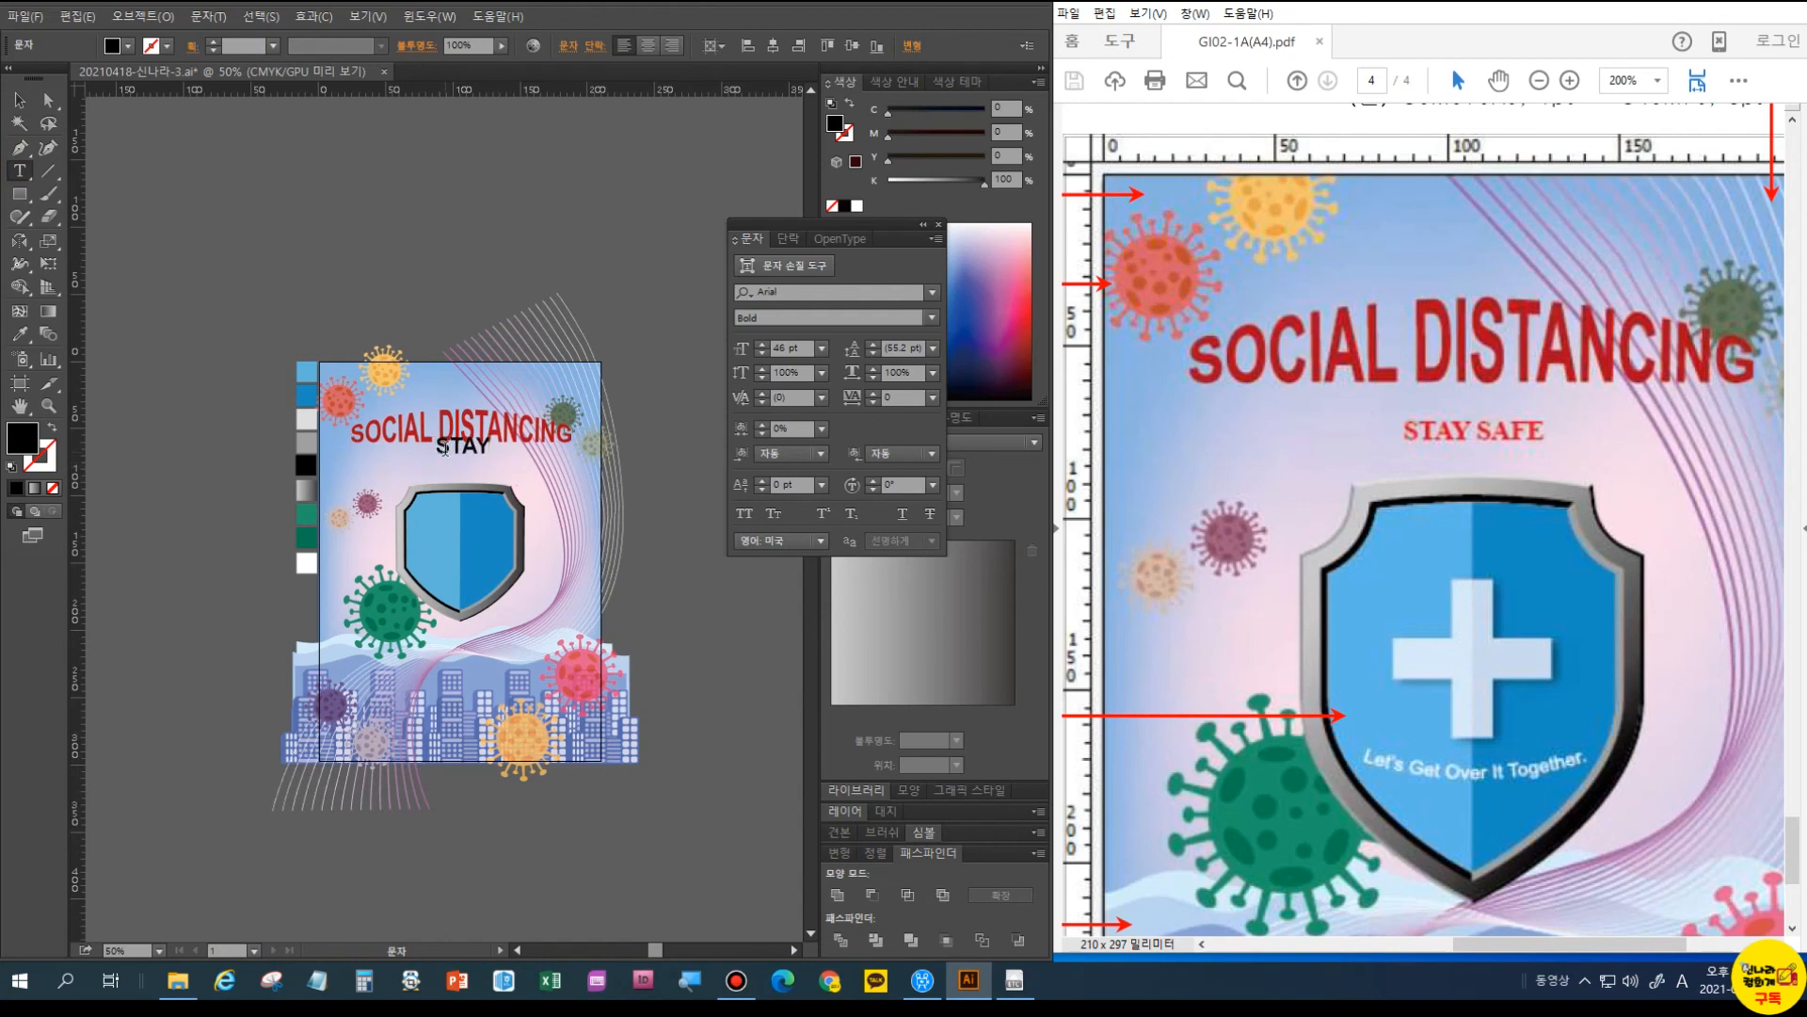
type("SAFE")
left_click_drag(440, 448, 556, 449)
left_click(829, 292)
type("TIM")
left_click(829, 387)
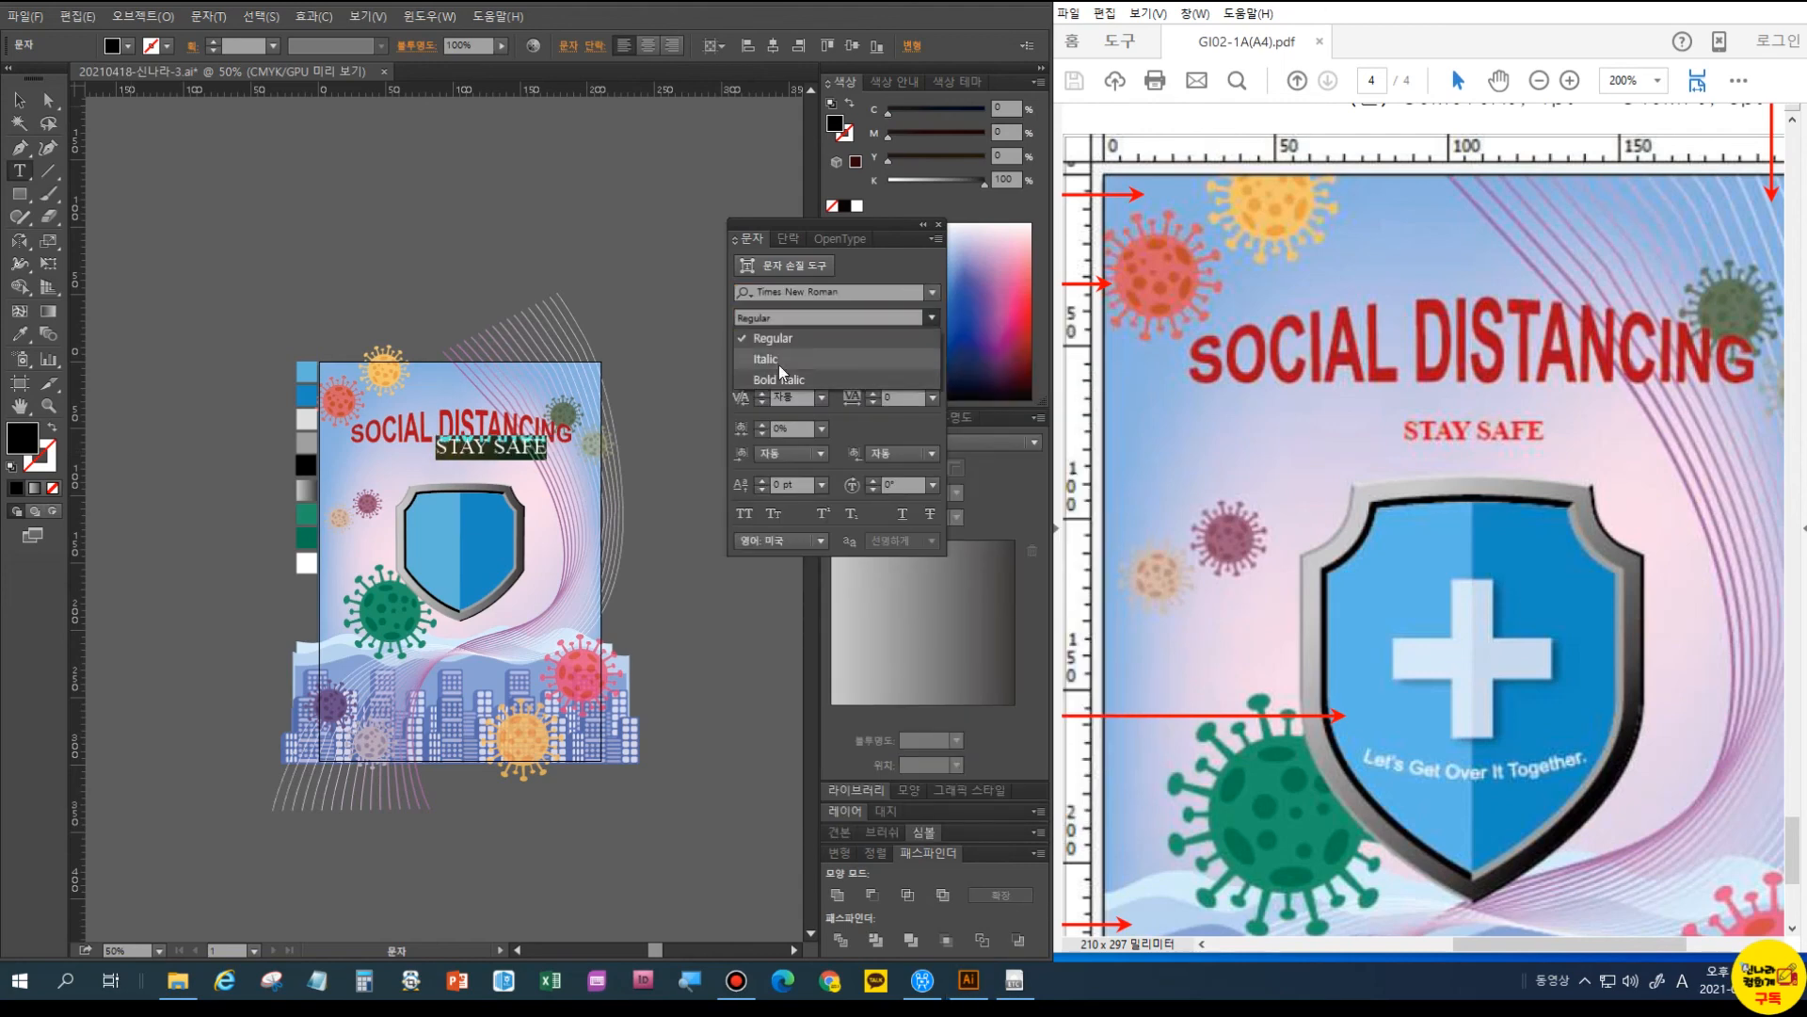
left_click(796, 316)
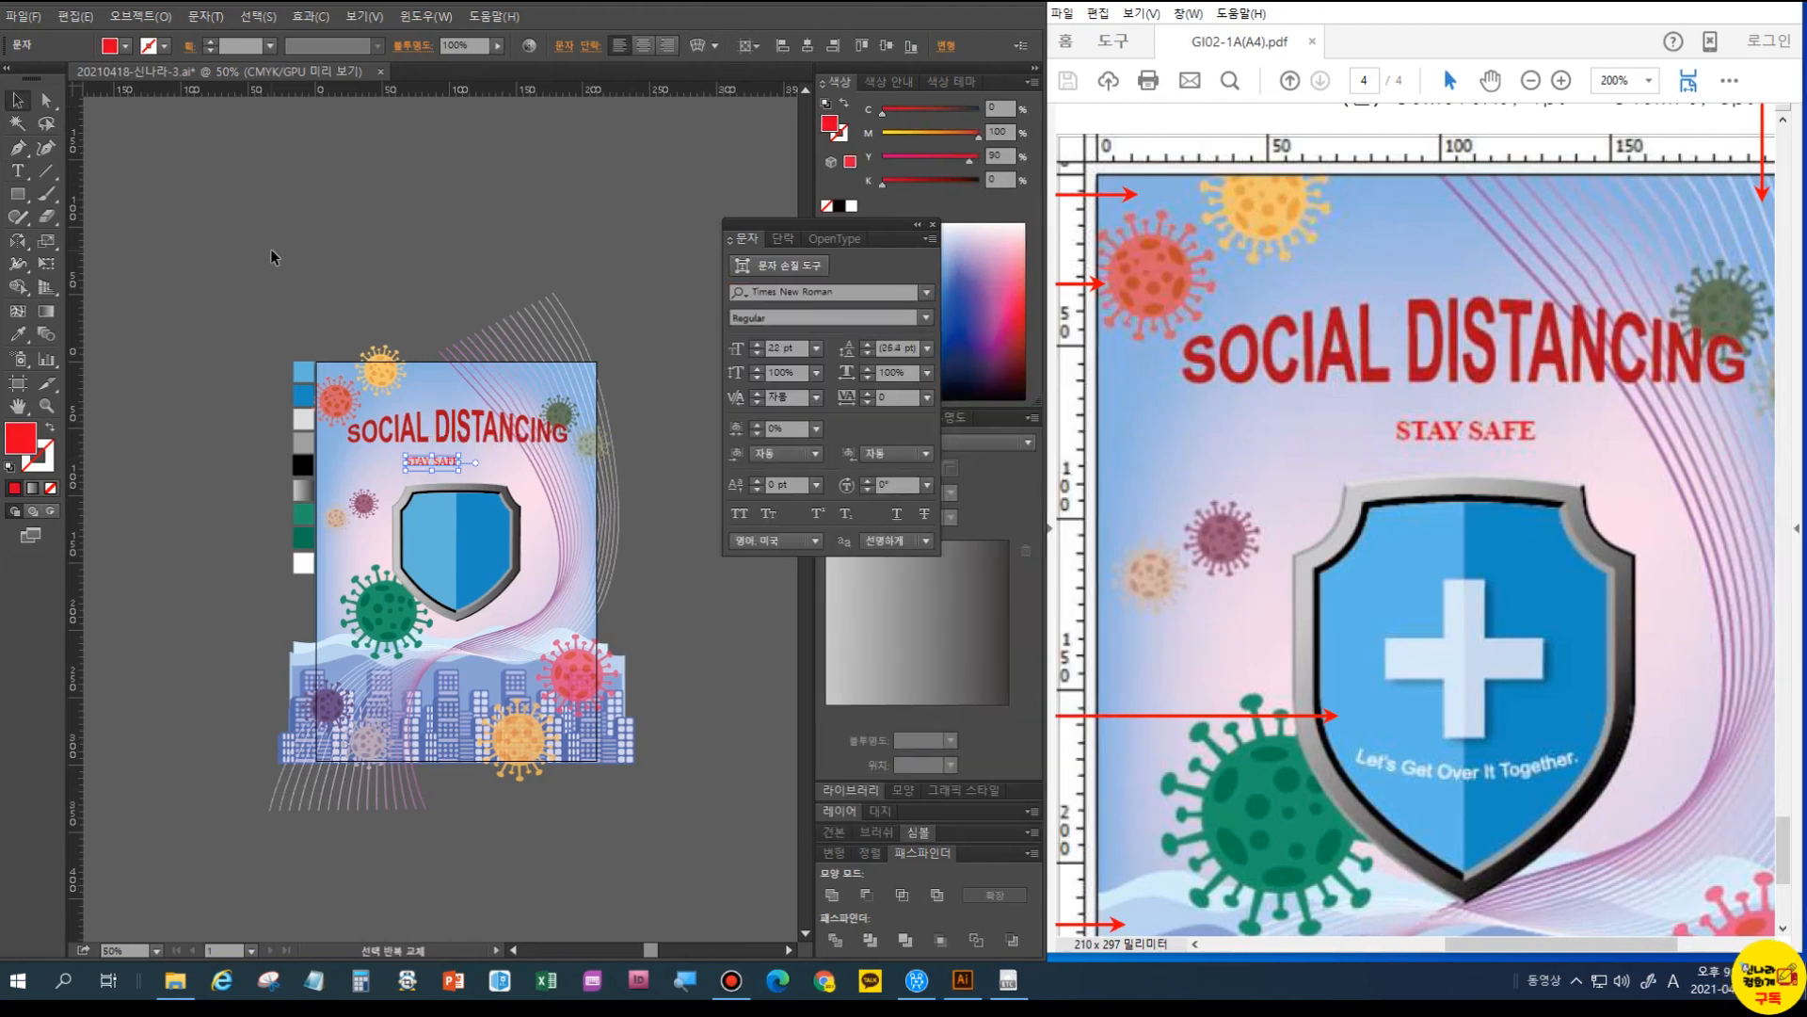
left_click(420, 465)
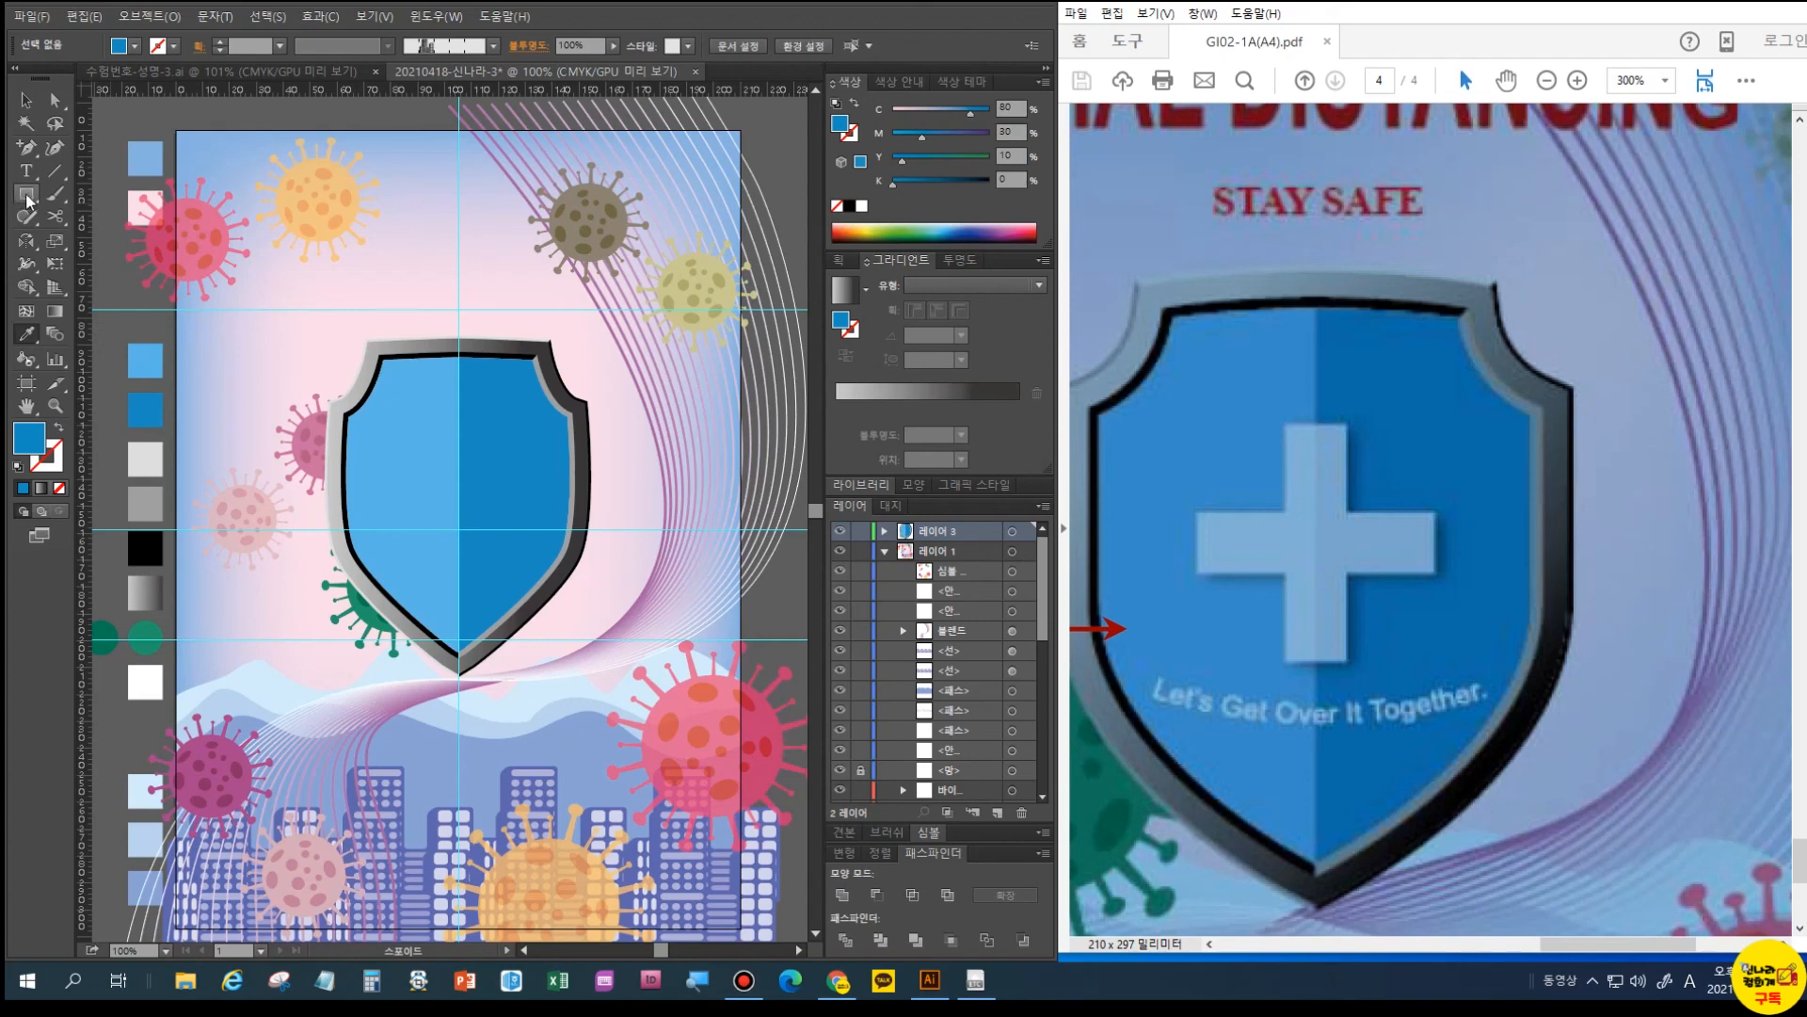
- Draw a narrow vertical rectangle centred on the shield and fill it with the light grey K 20 swatch colour
left_click(28, 200)
left_click_drag(448, 415, 474, 525)
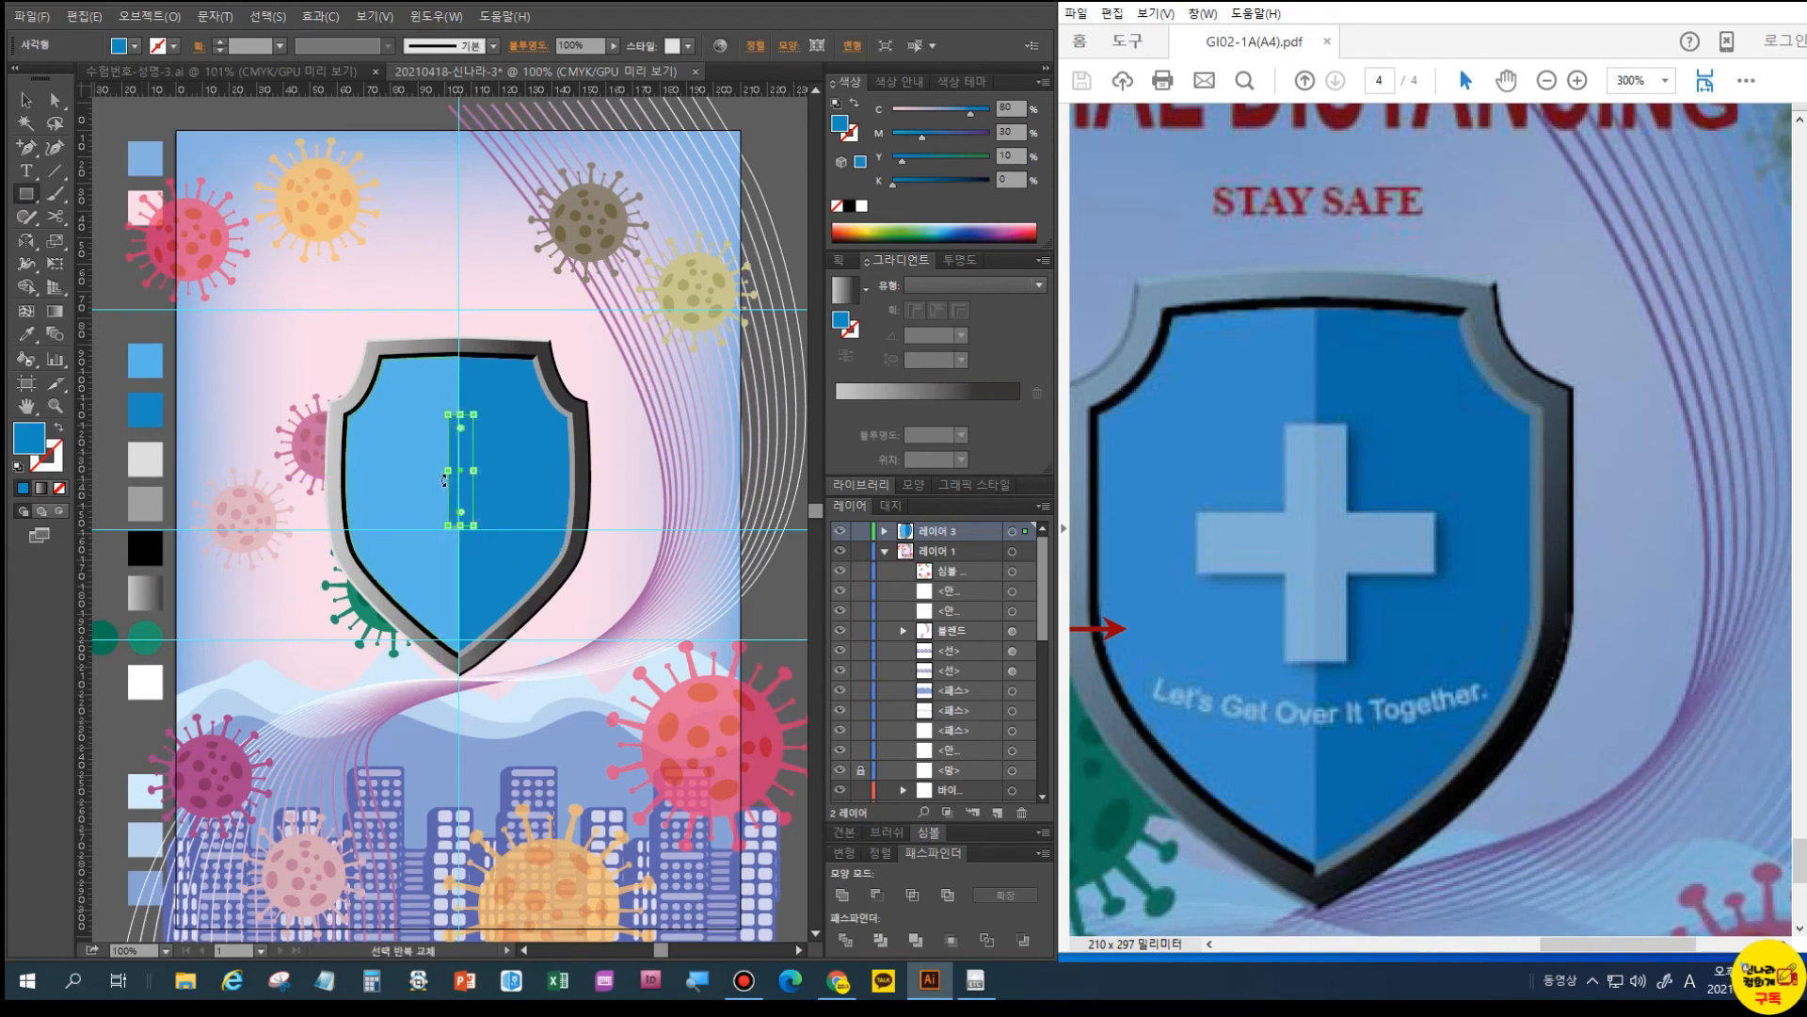
left_click(26, 333)
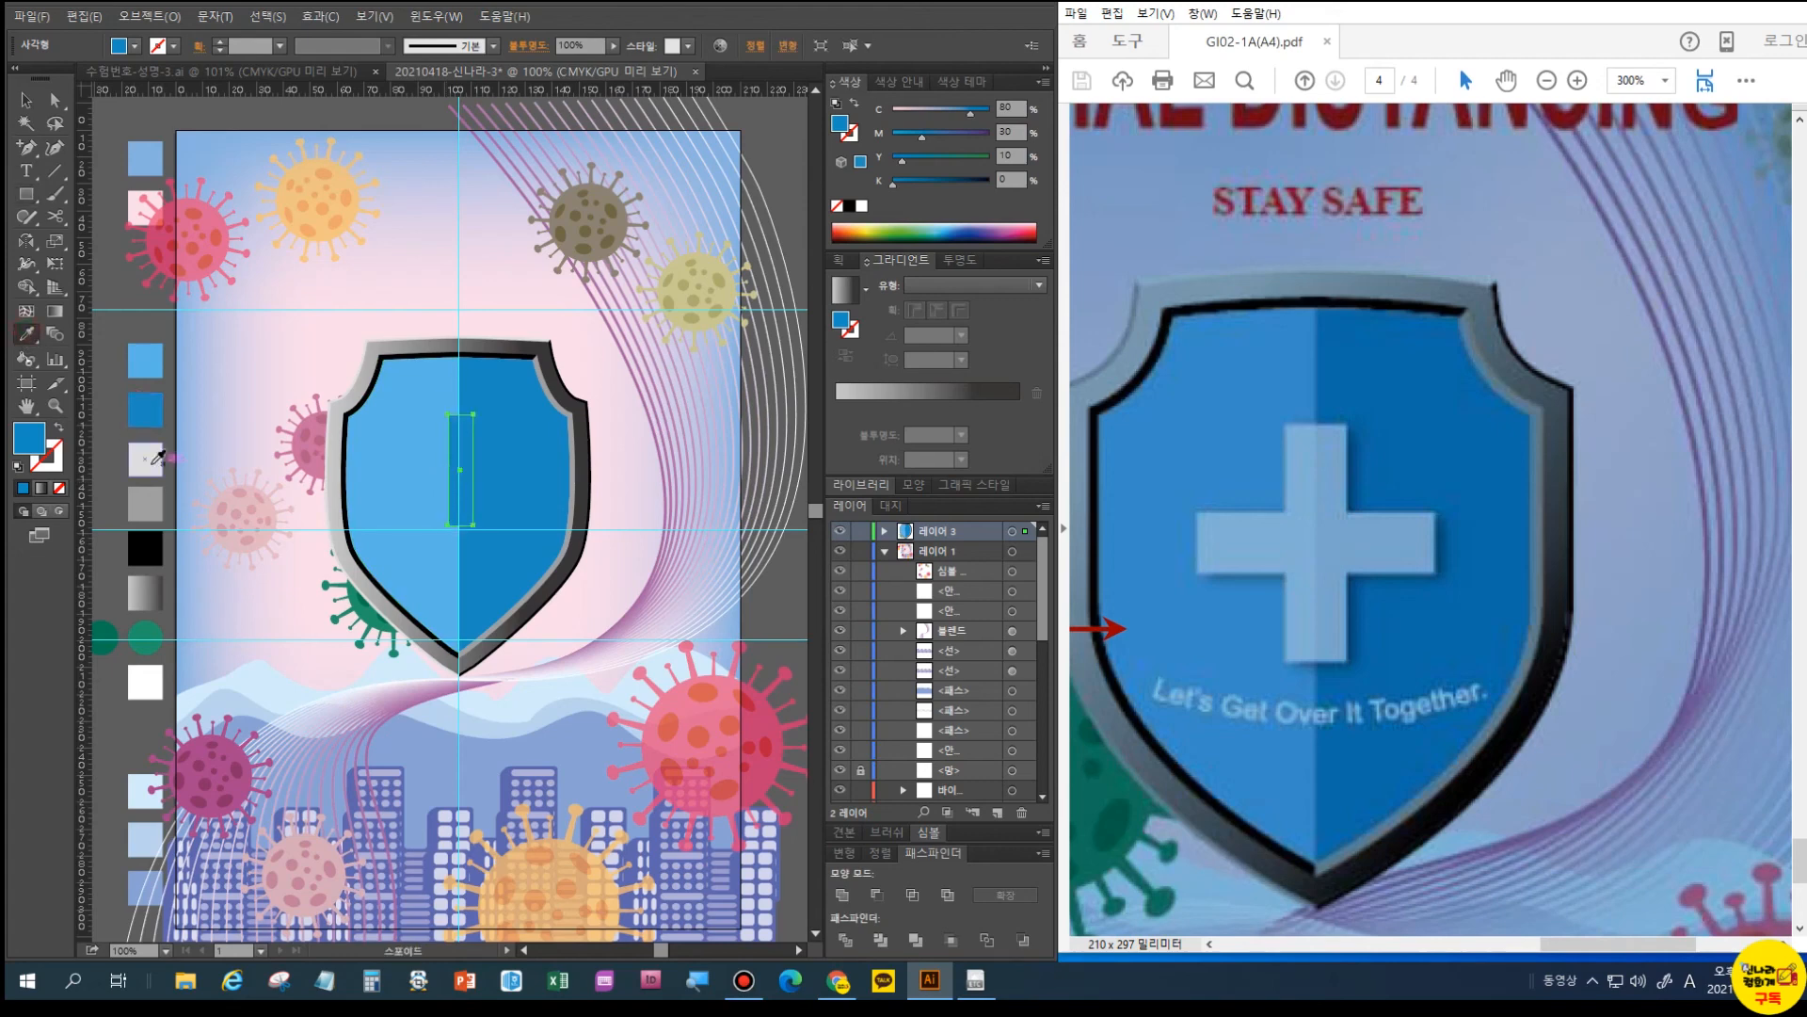
left_click(150, 458)
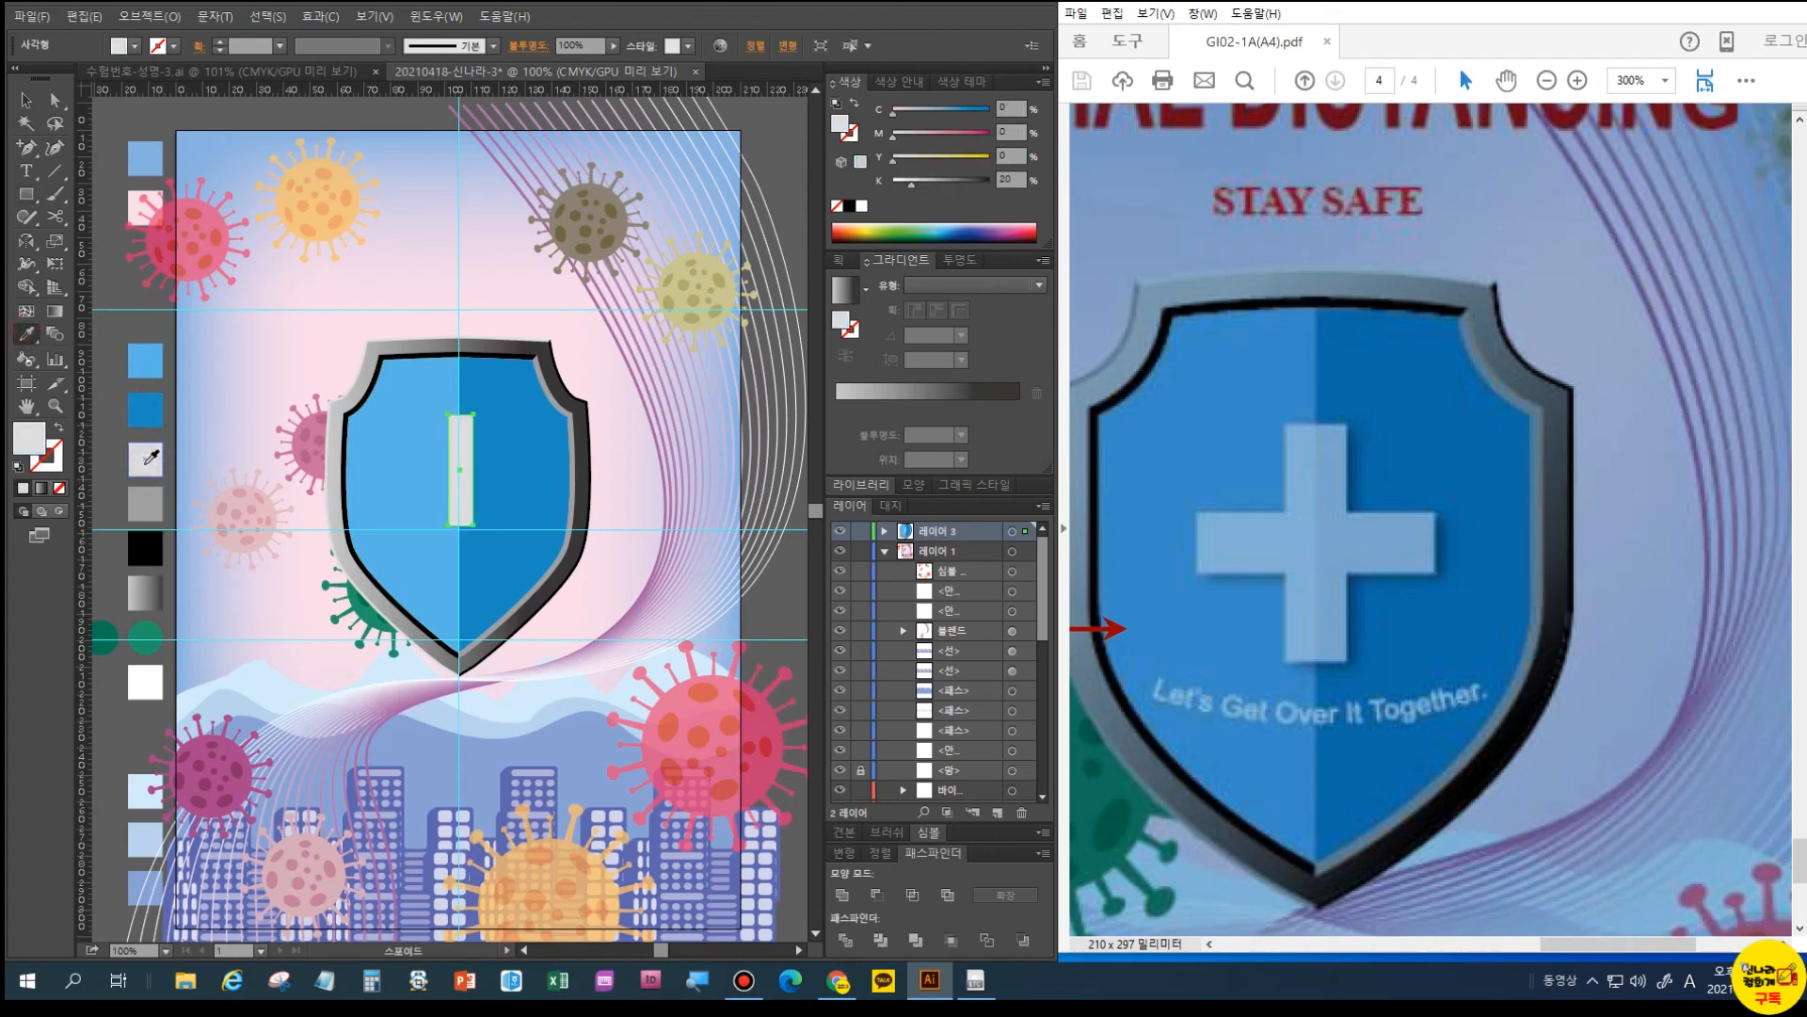
key("v")
- Make a copy of the grey rectangle rotated 90° about its centre to form a cross
left_click(26, 241)
left_click(27, 243)
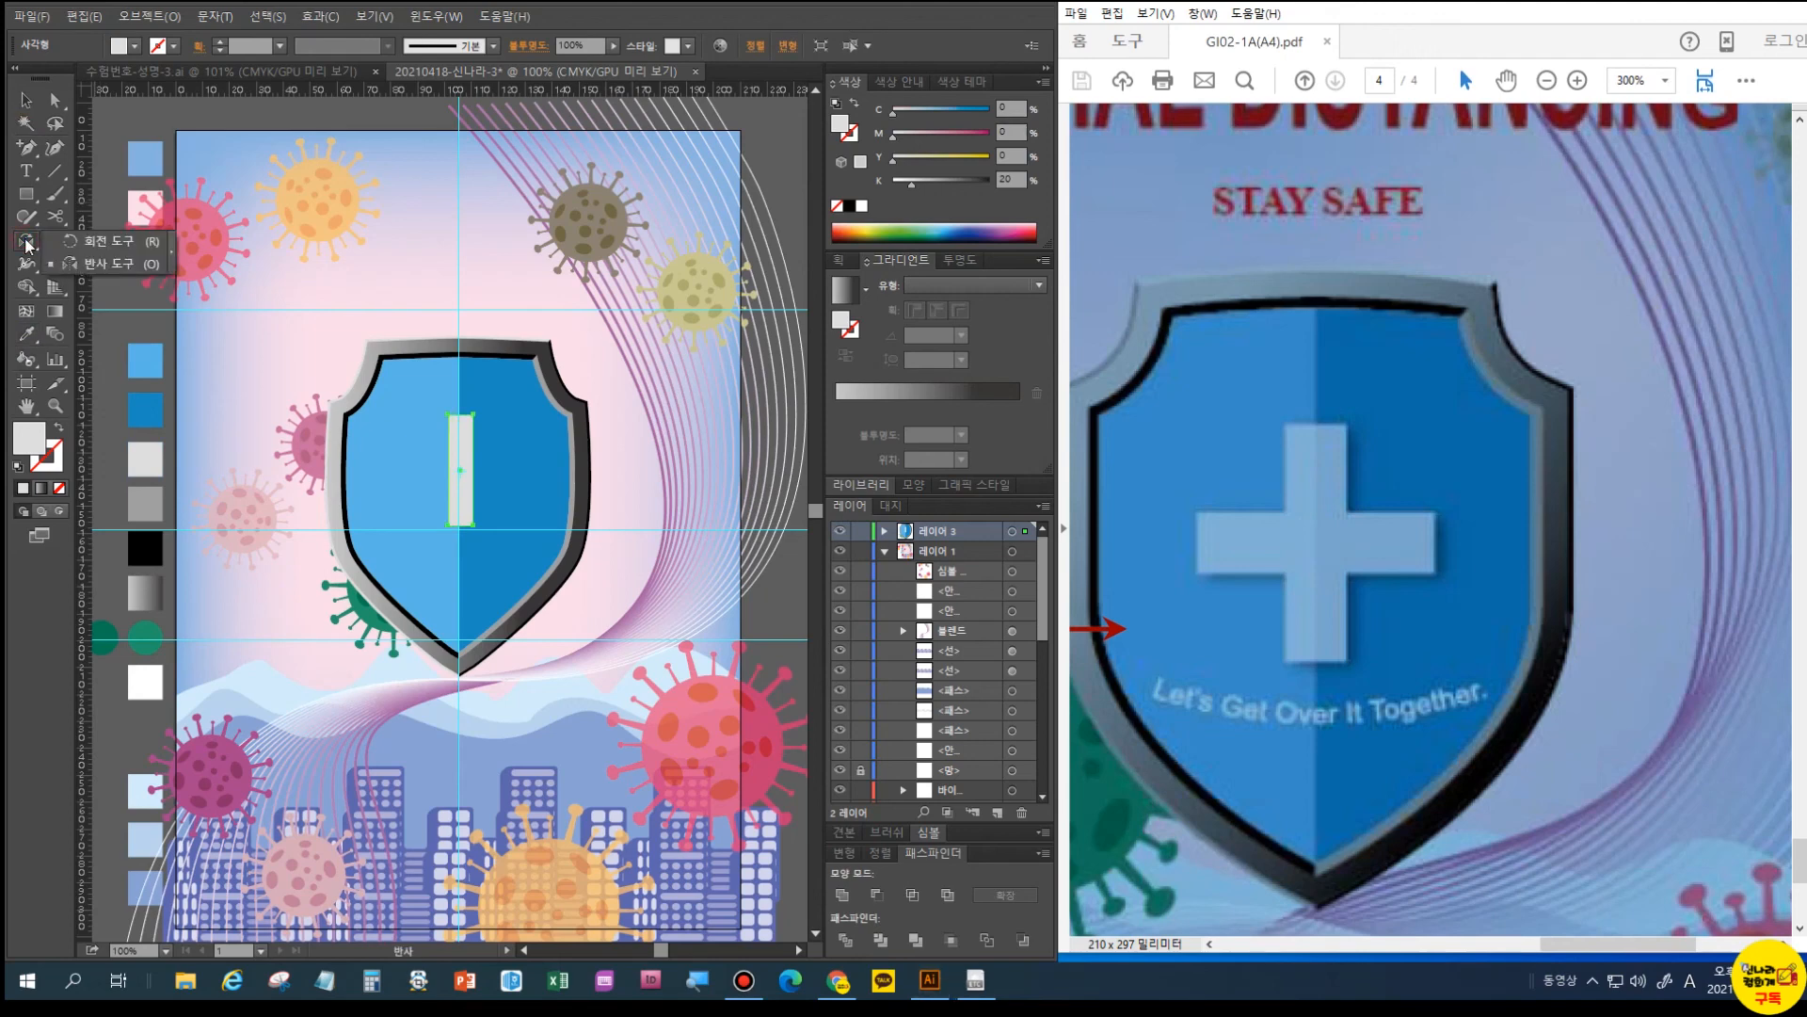
left_click(94, 242)
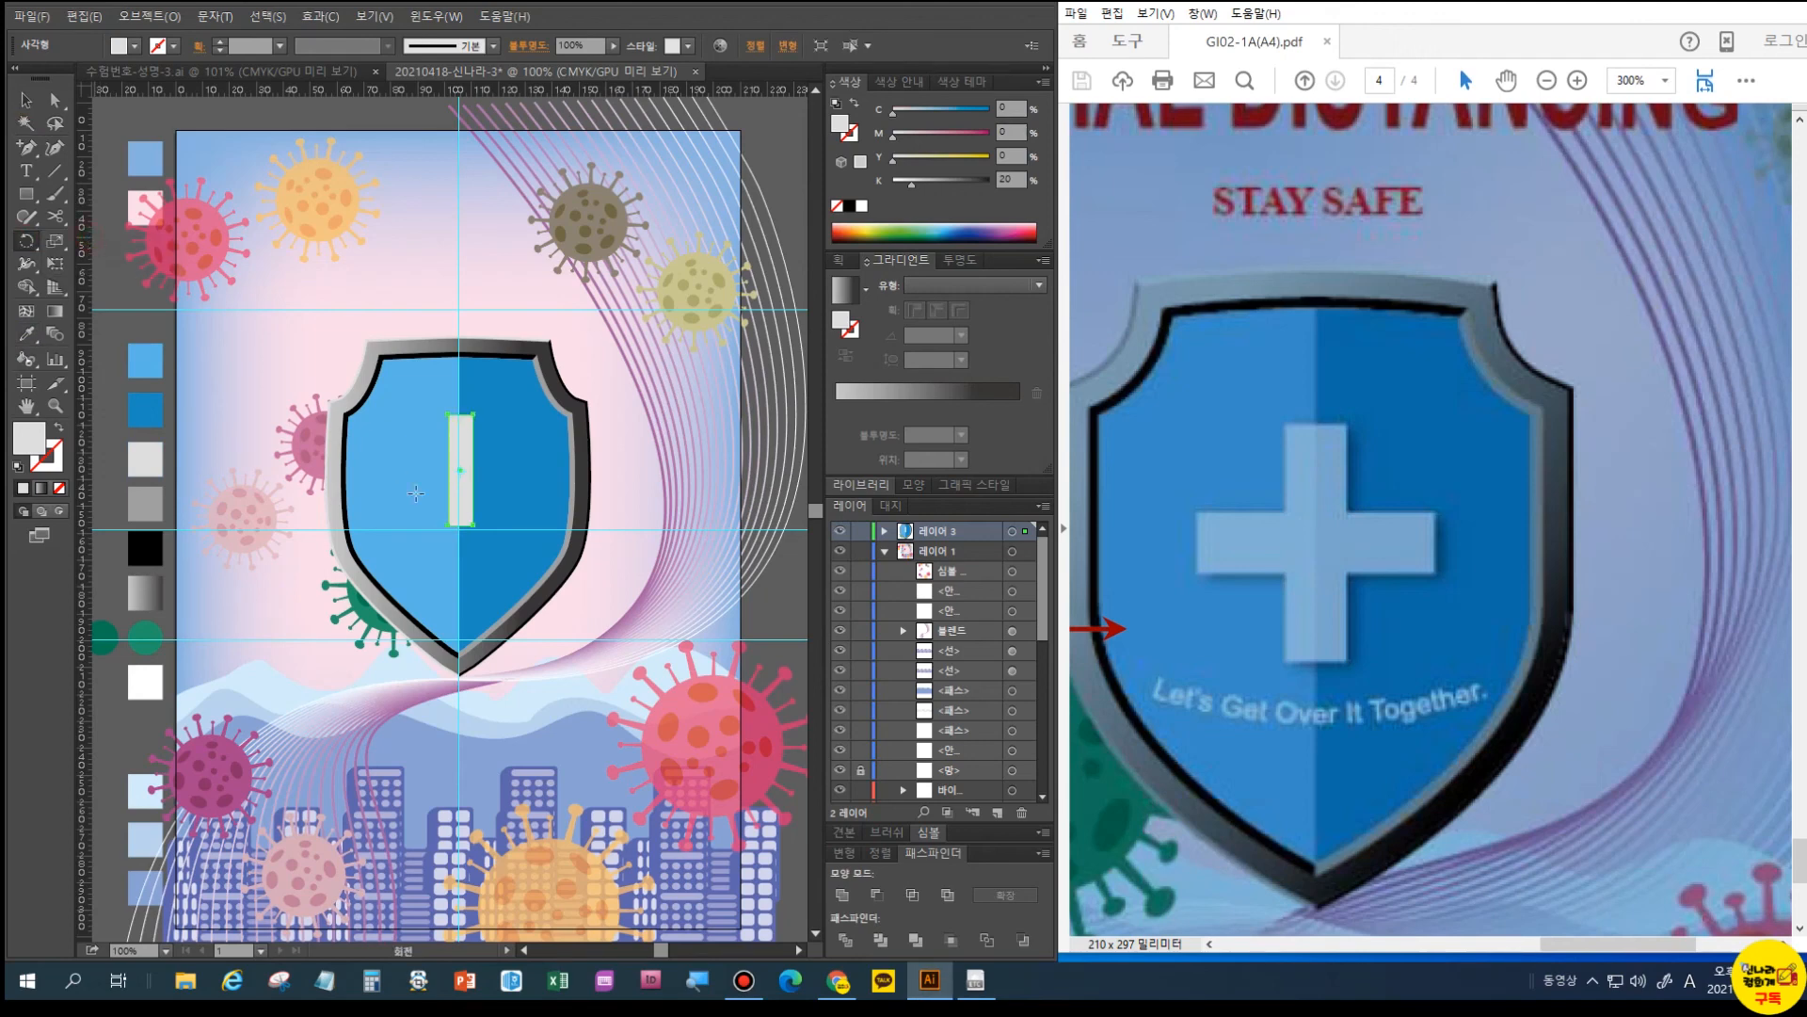
left_click(462, 470, "alt")
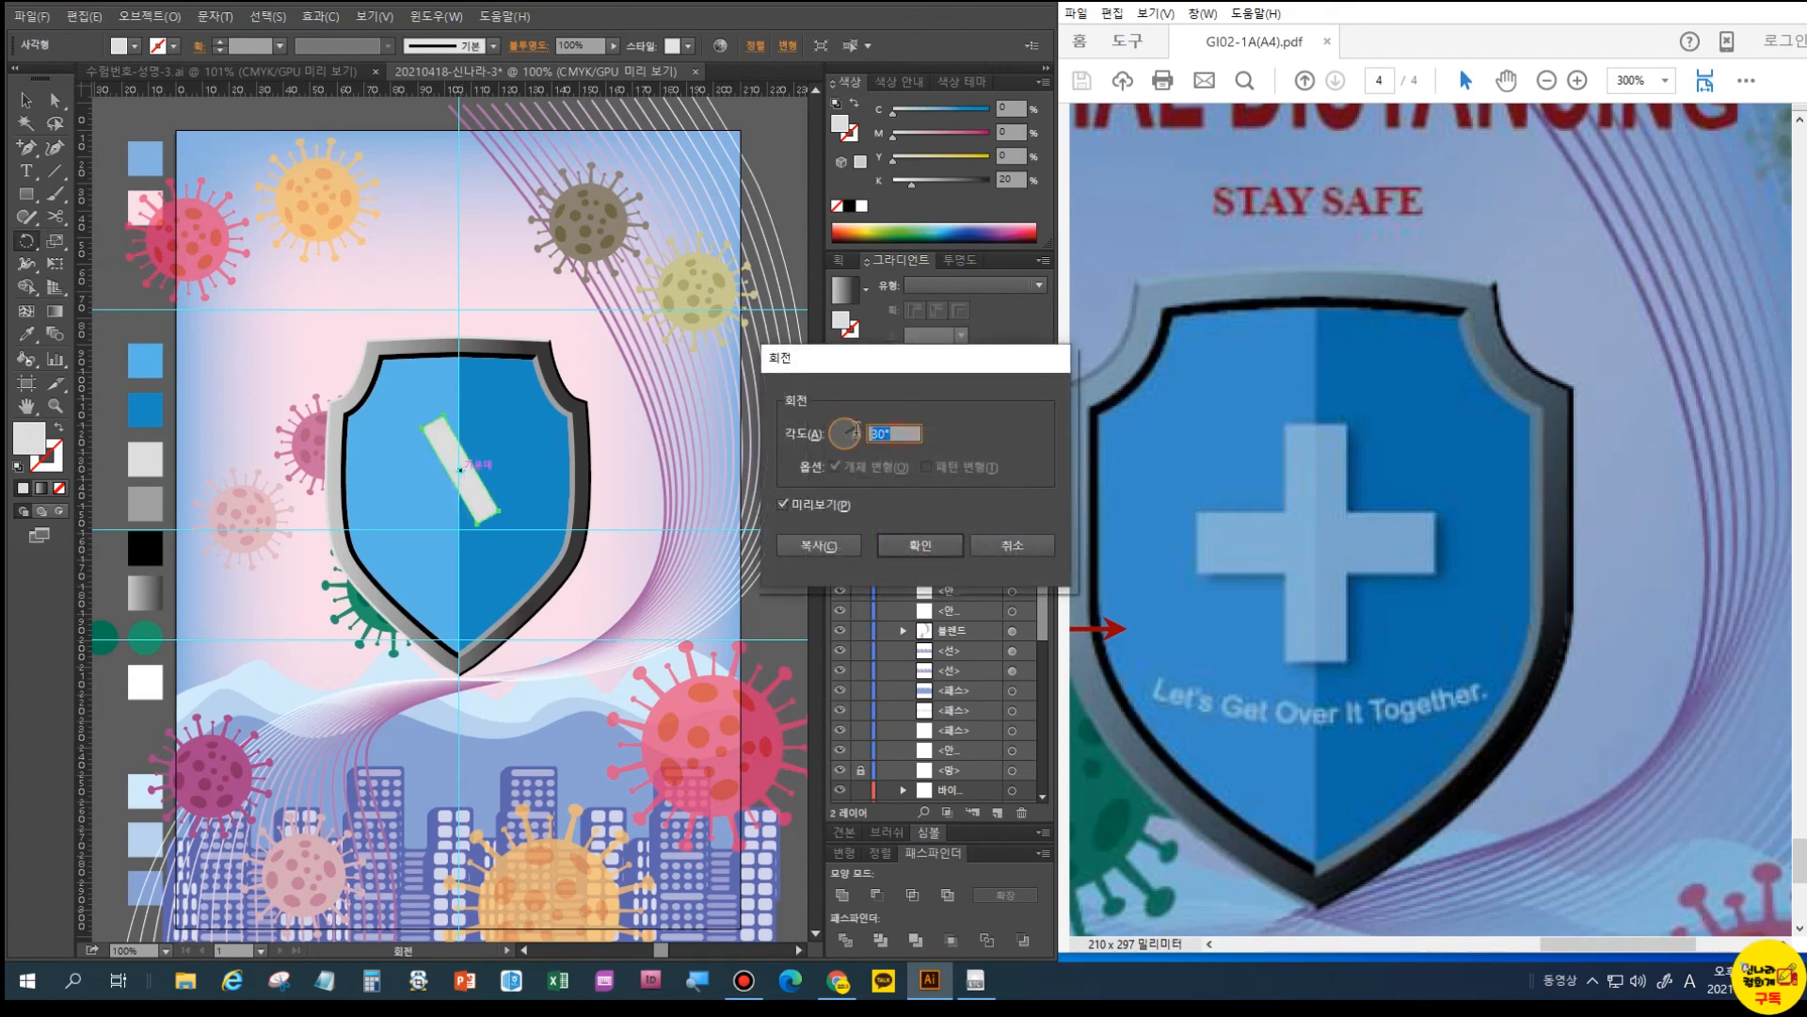
type("90")
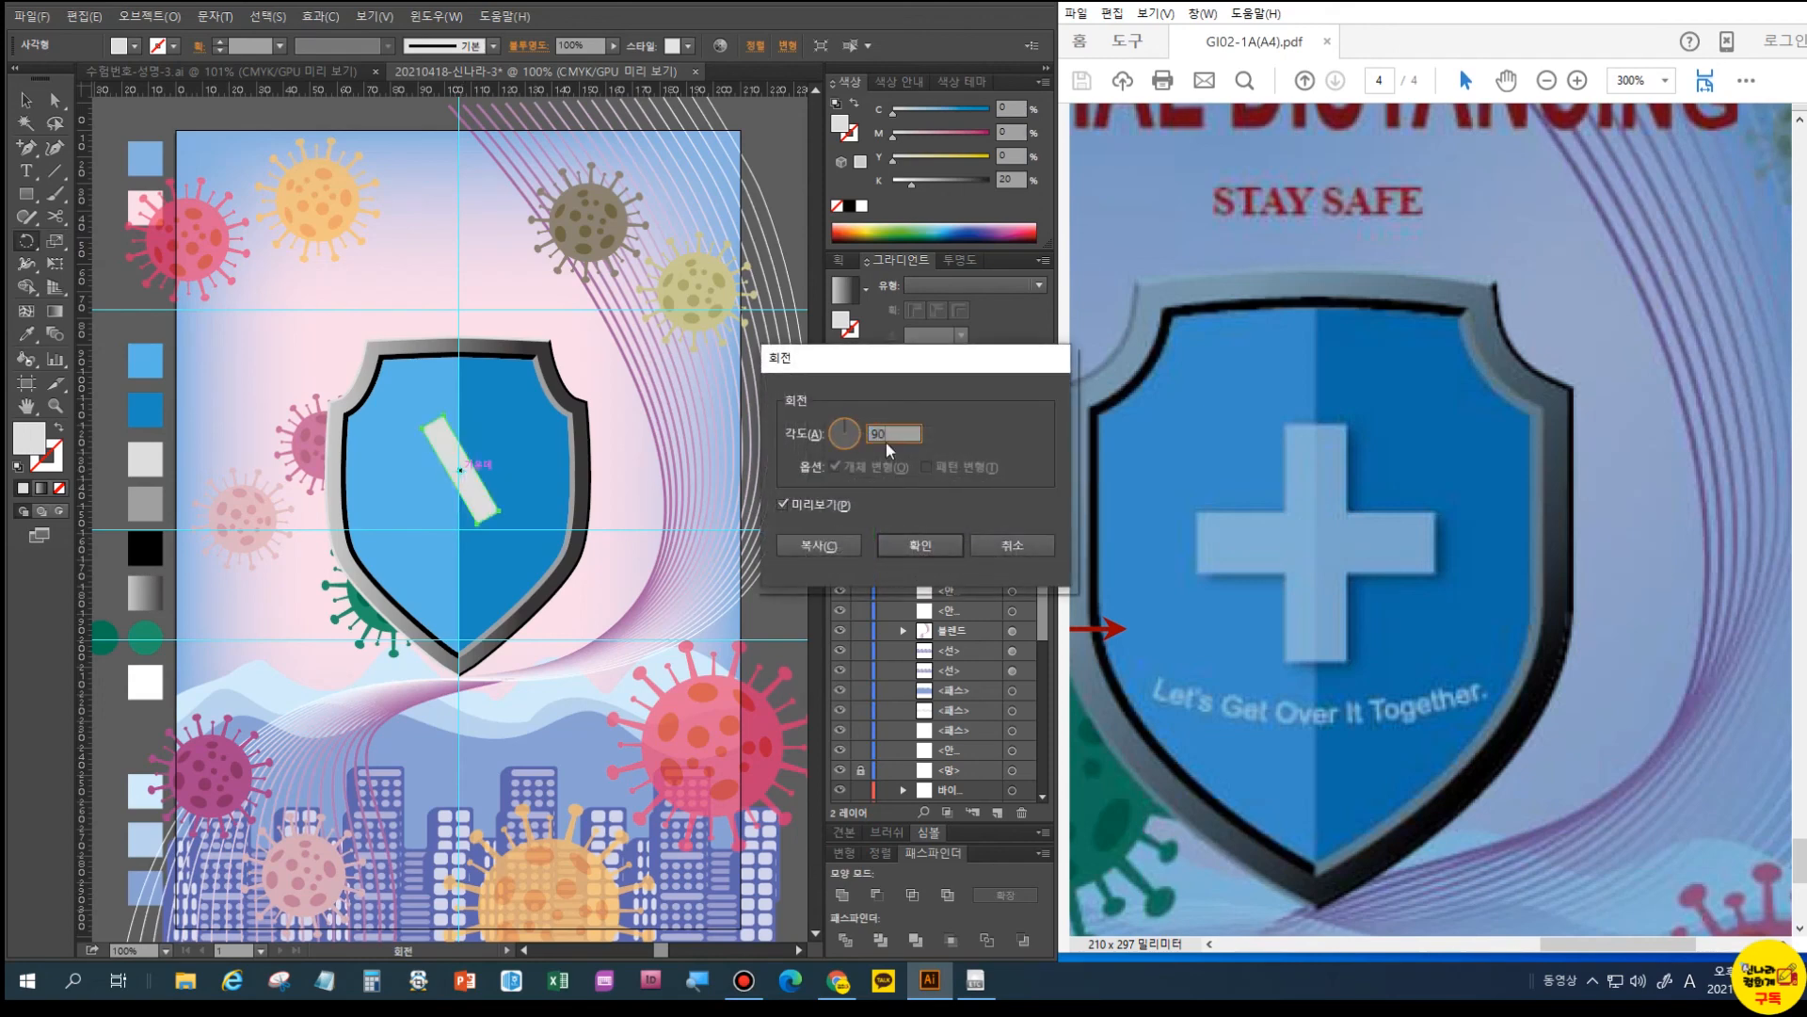
left_click(818, 545)
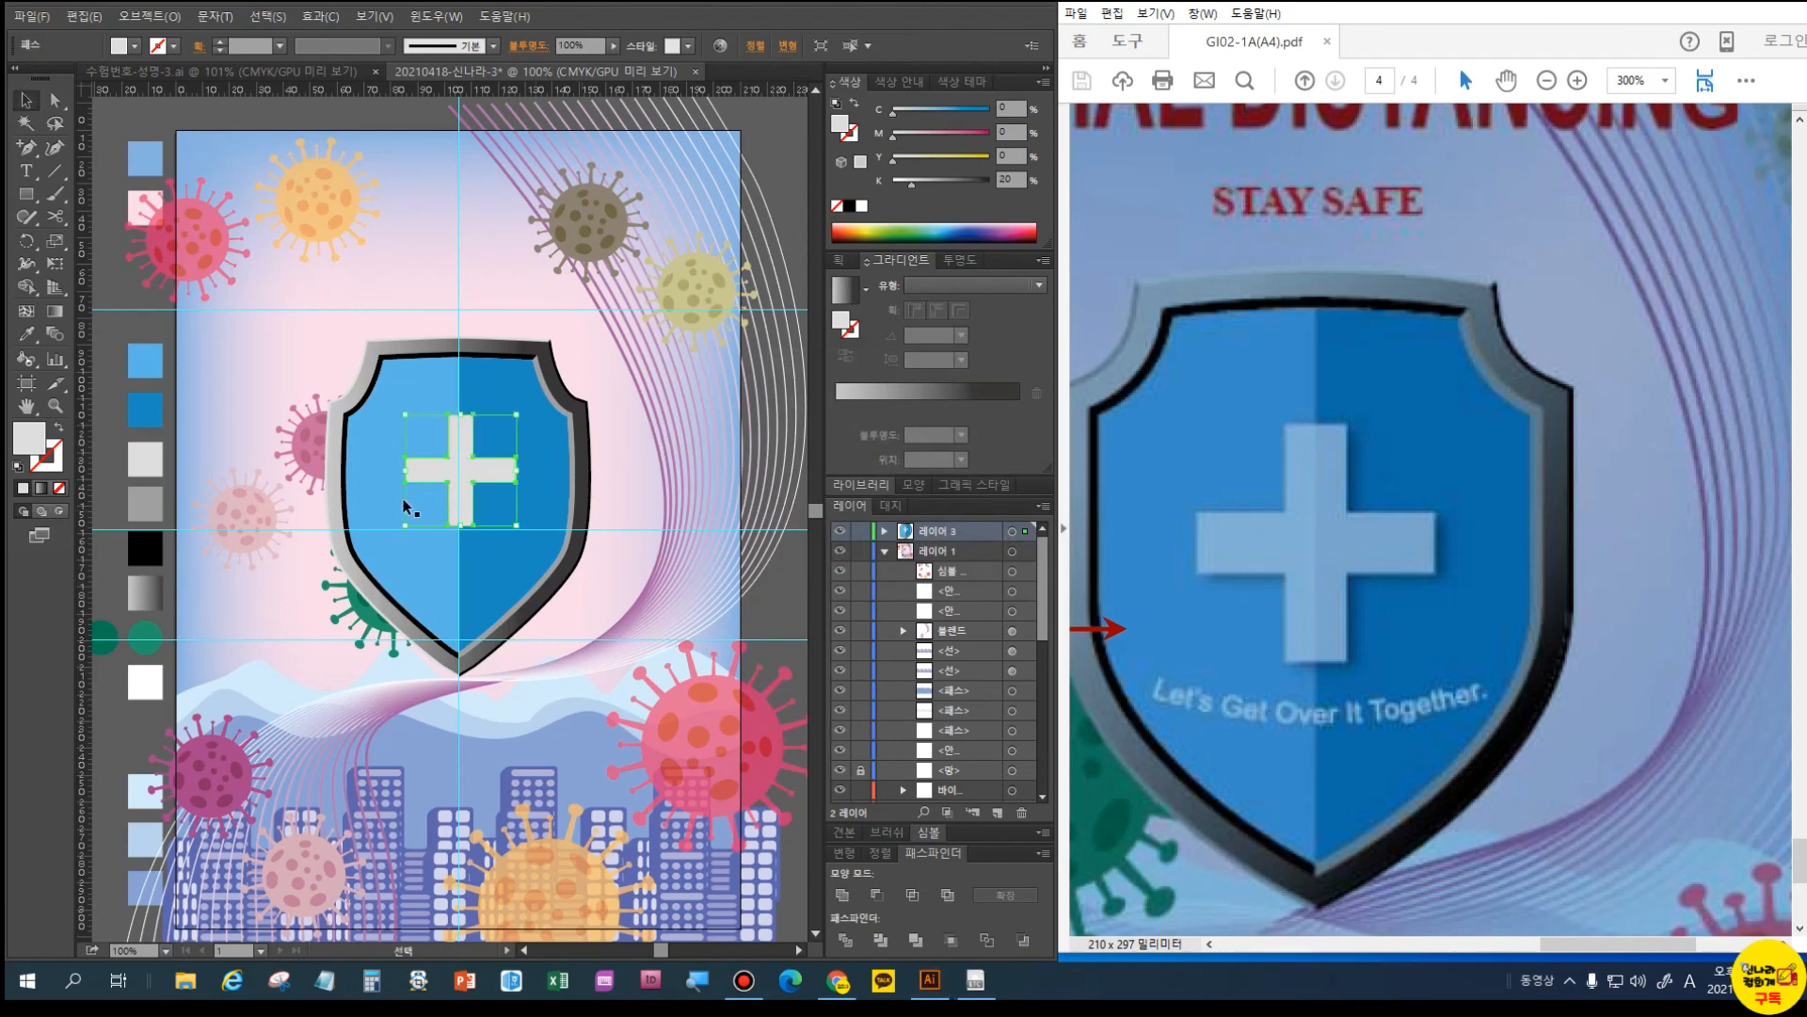
- Apply a Multiply drop shadow to the cross with 2.47 mm offsets, 1.76 mm blur and the opacity lowered slightly below the default
left_click(320, 16)
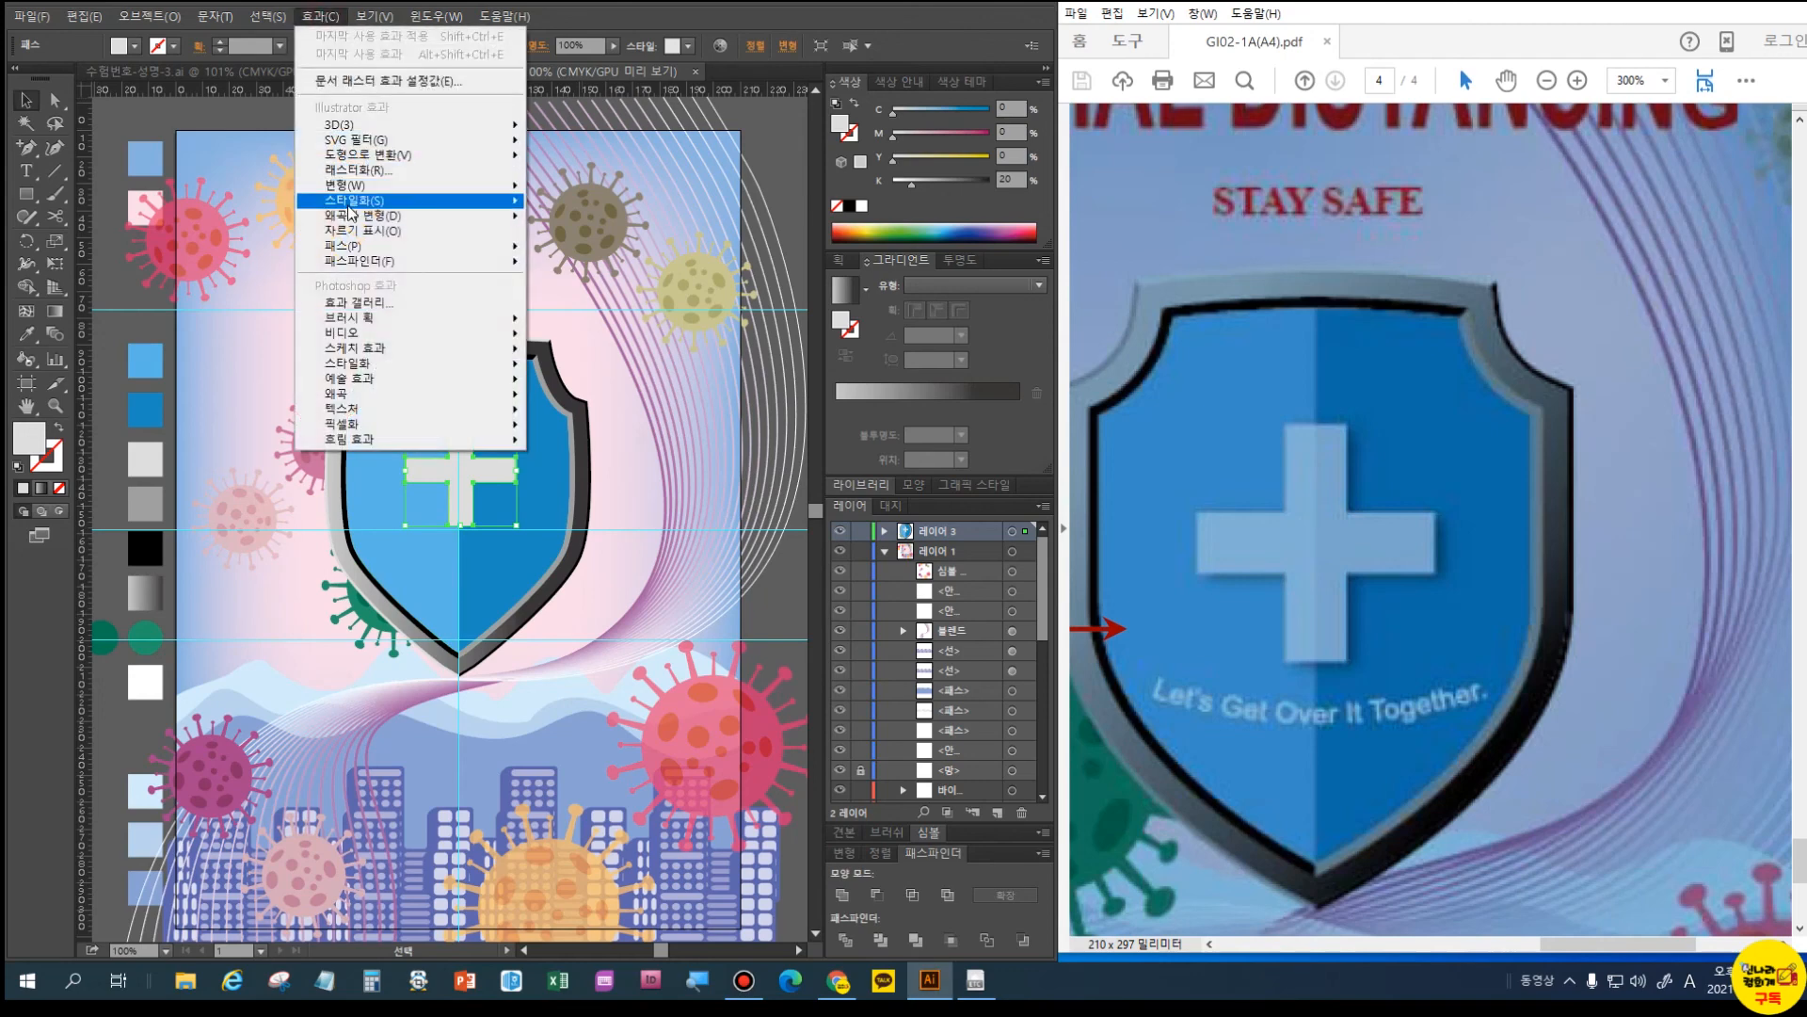
mouse_move(350, 209)
left_click(565, 209)
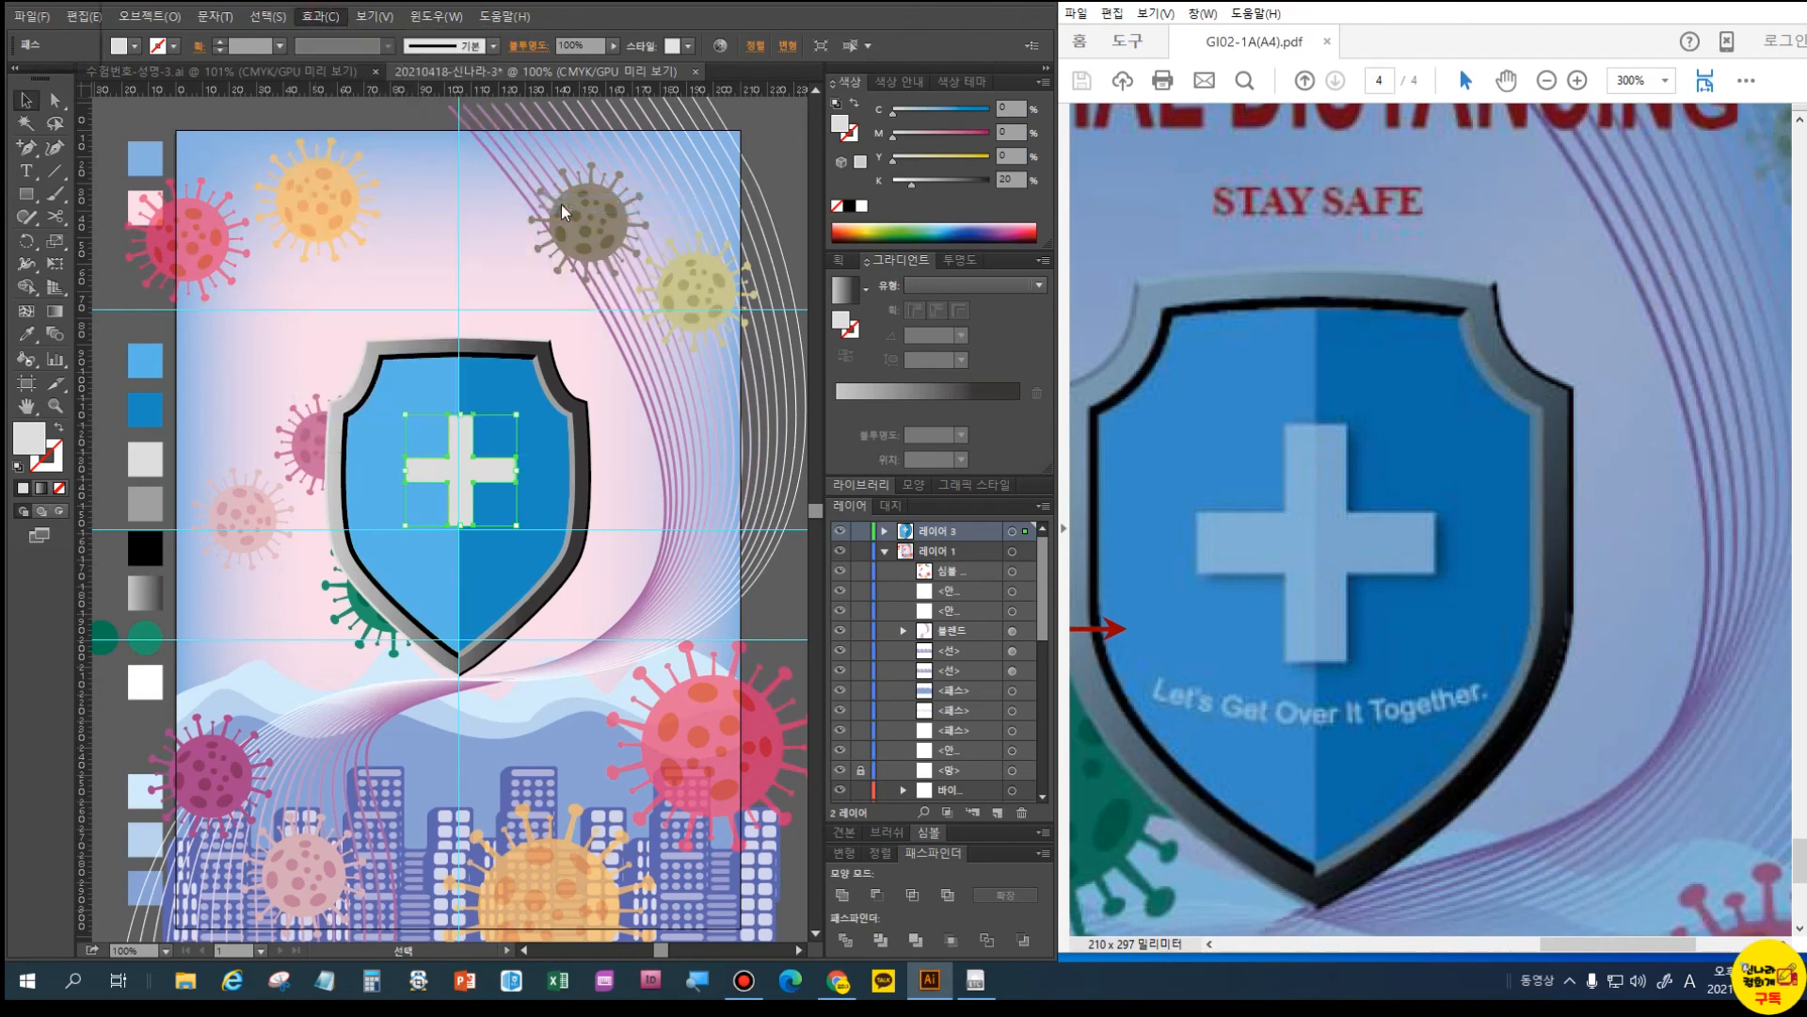
left_click(811, 468)
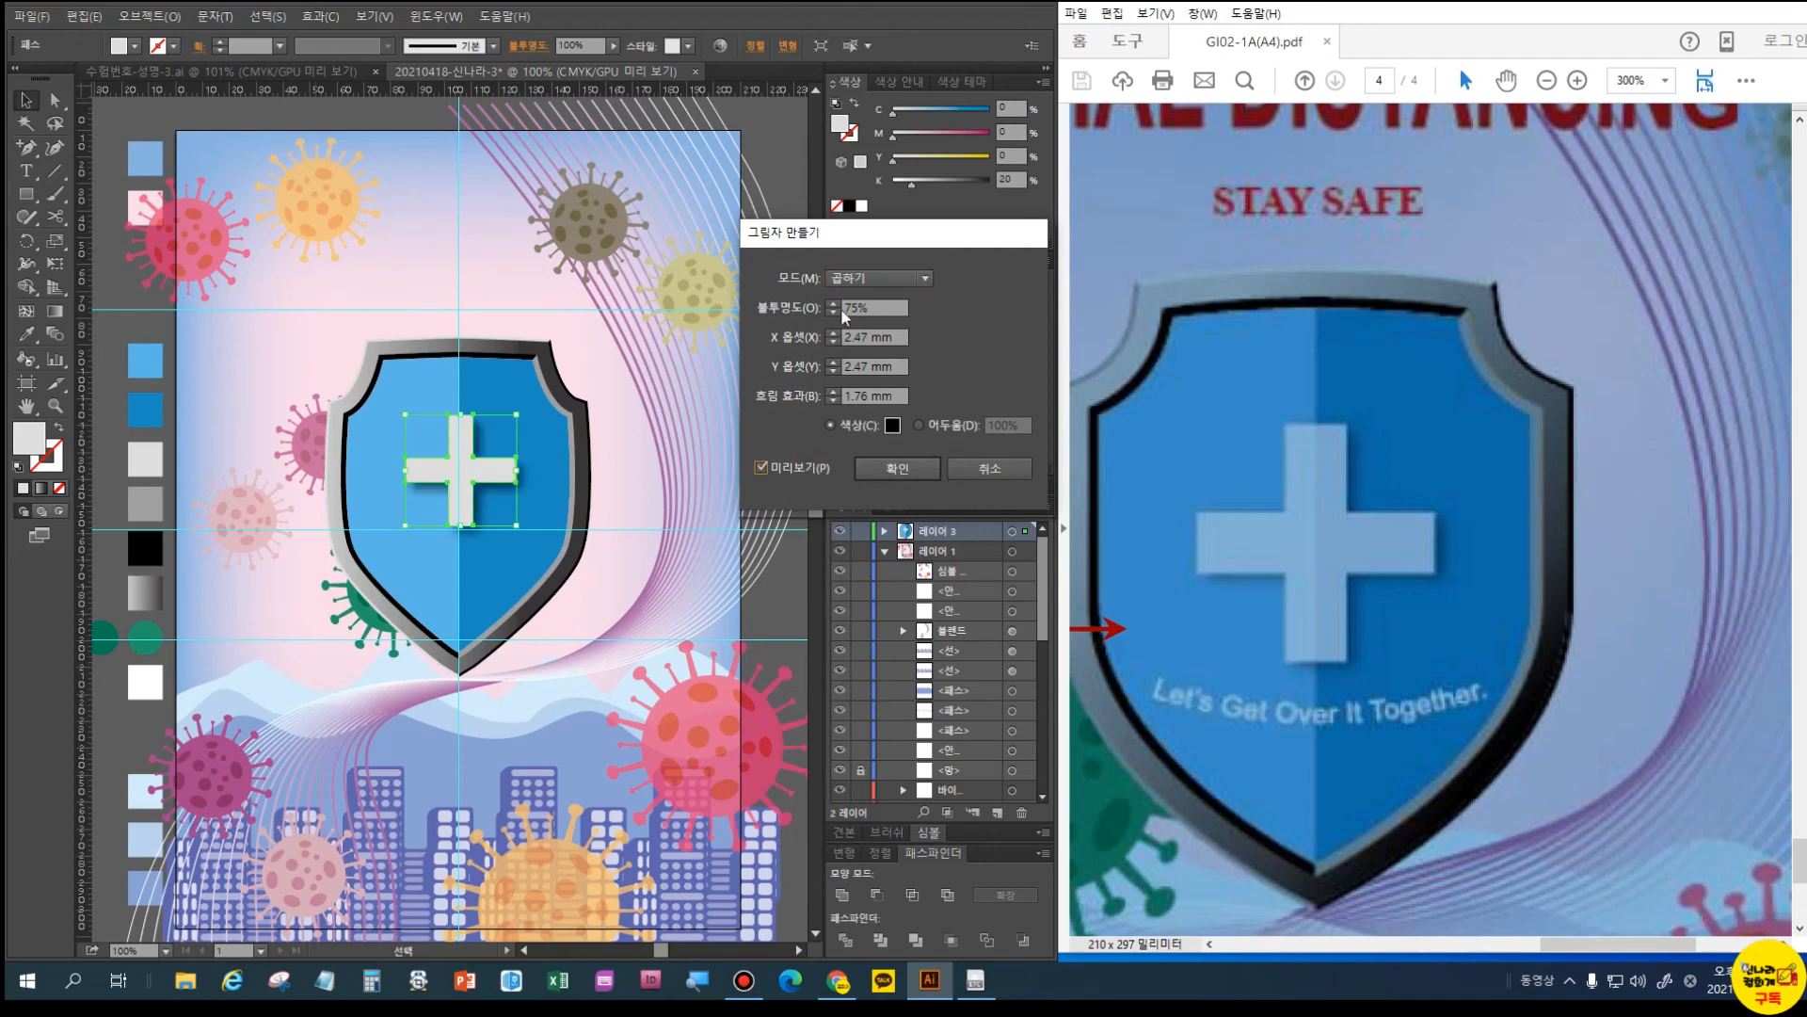
left_click(833, 311)
left_click(834, 312)
left_click(834, 311)
left_click(902, 470)
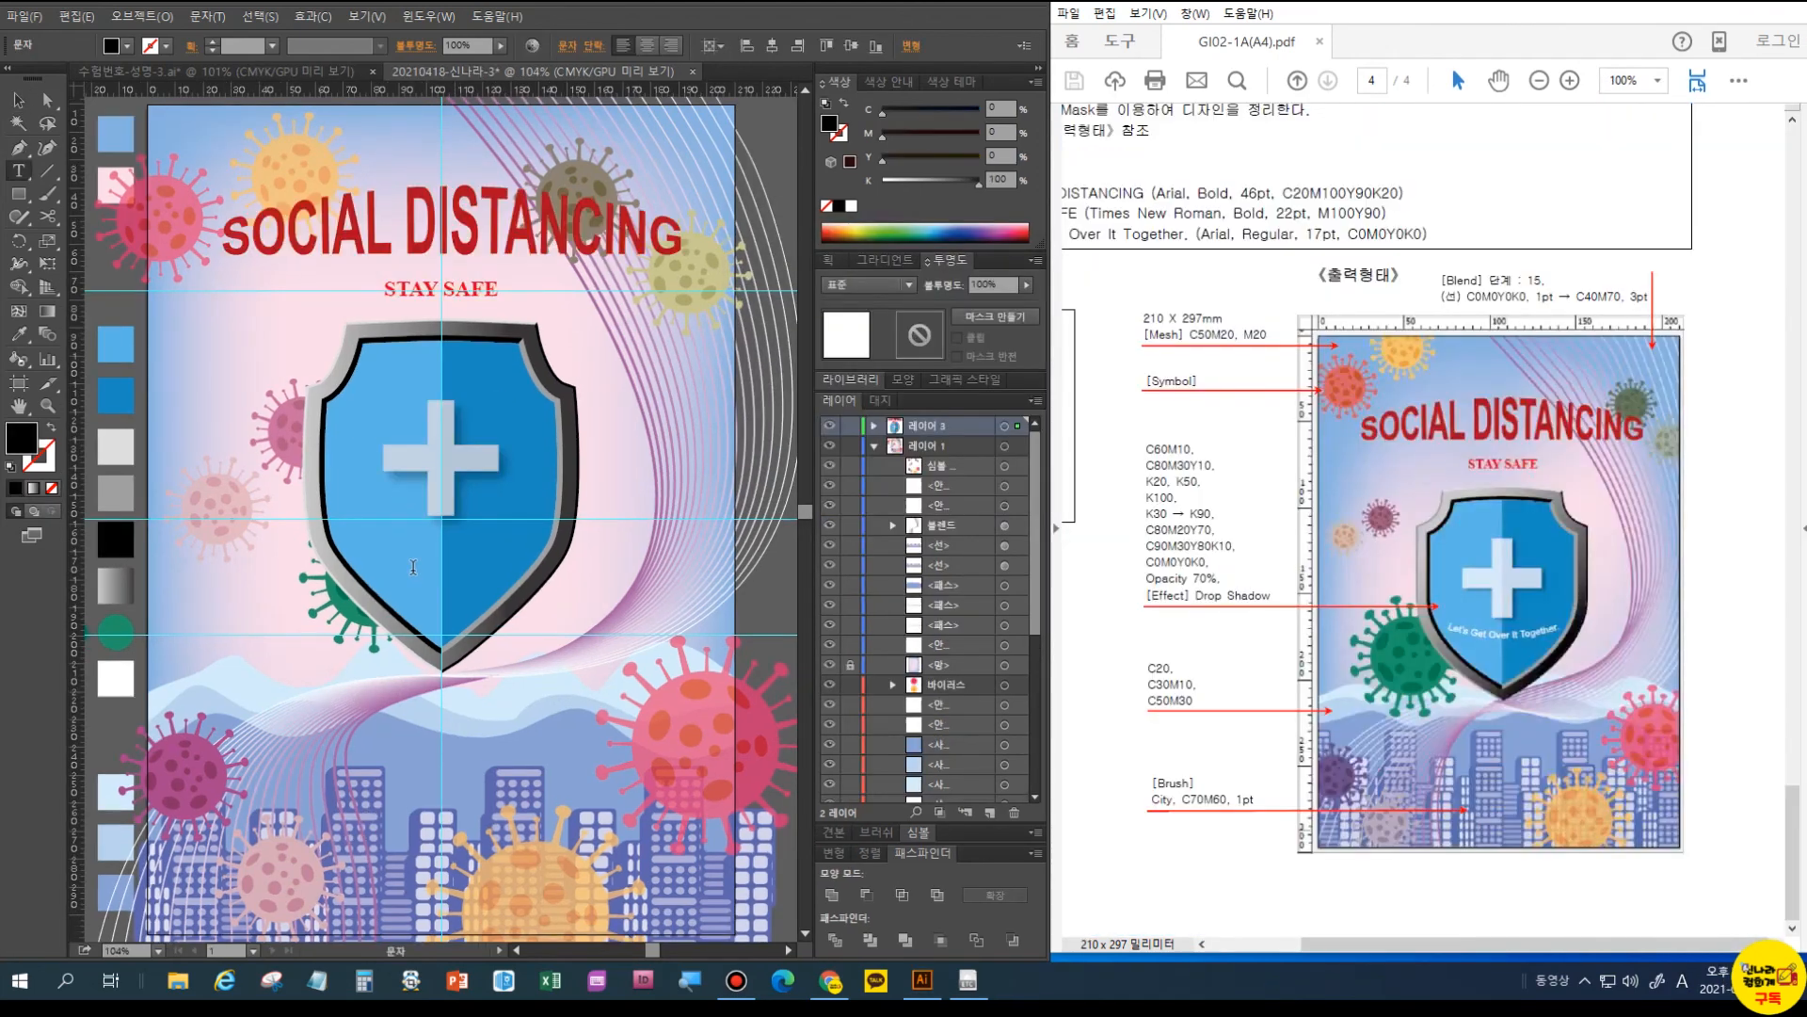
- Add the text "Let`s Get Over It Together." on the shield below the cross
left_click(386, 552)
type("Let`s")
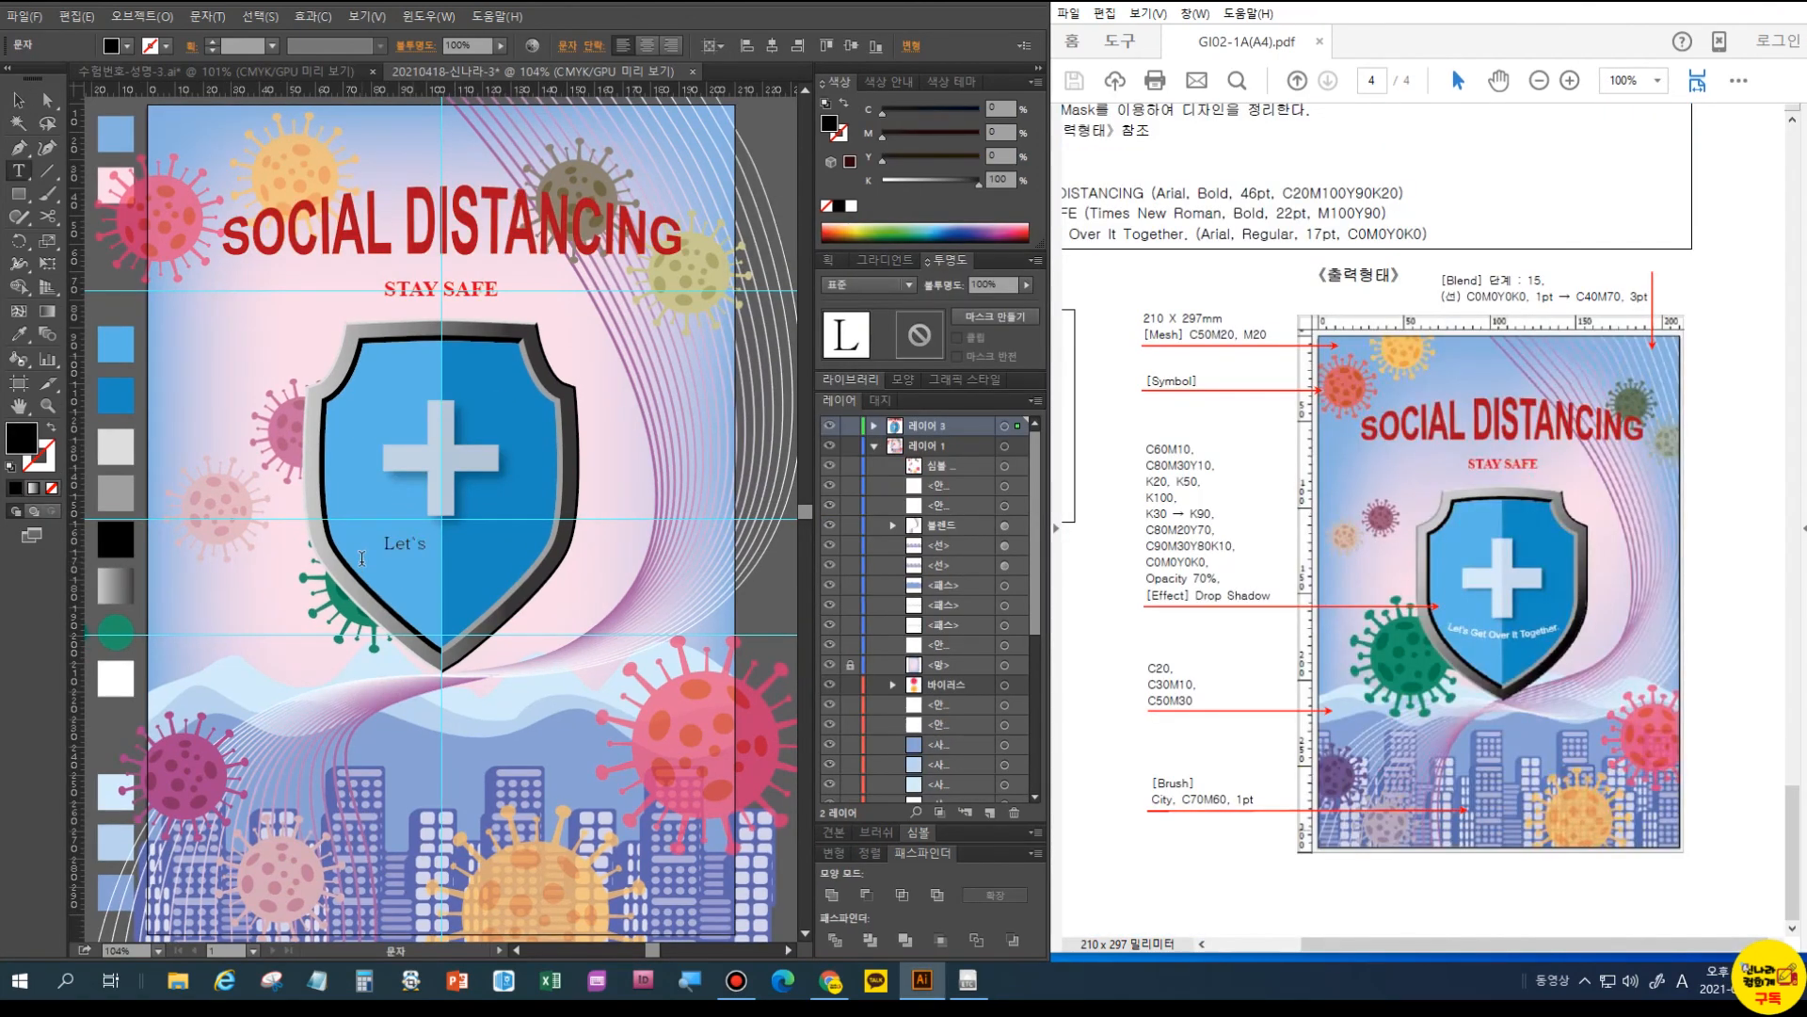
type("et's Get Over it")
key("BackSpace")
key("BackSpace")
type("It together.")
left_click(537, 546)
key("BackSpace")
type("T")
- Set the slogan in Arial Regular at 17 pt, colour it white and centre it on the shield
left_click_drag(626, 545, 367, 552)
key("ctrl+t")
left_click(836, 294)
type("ar")
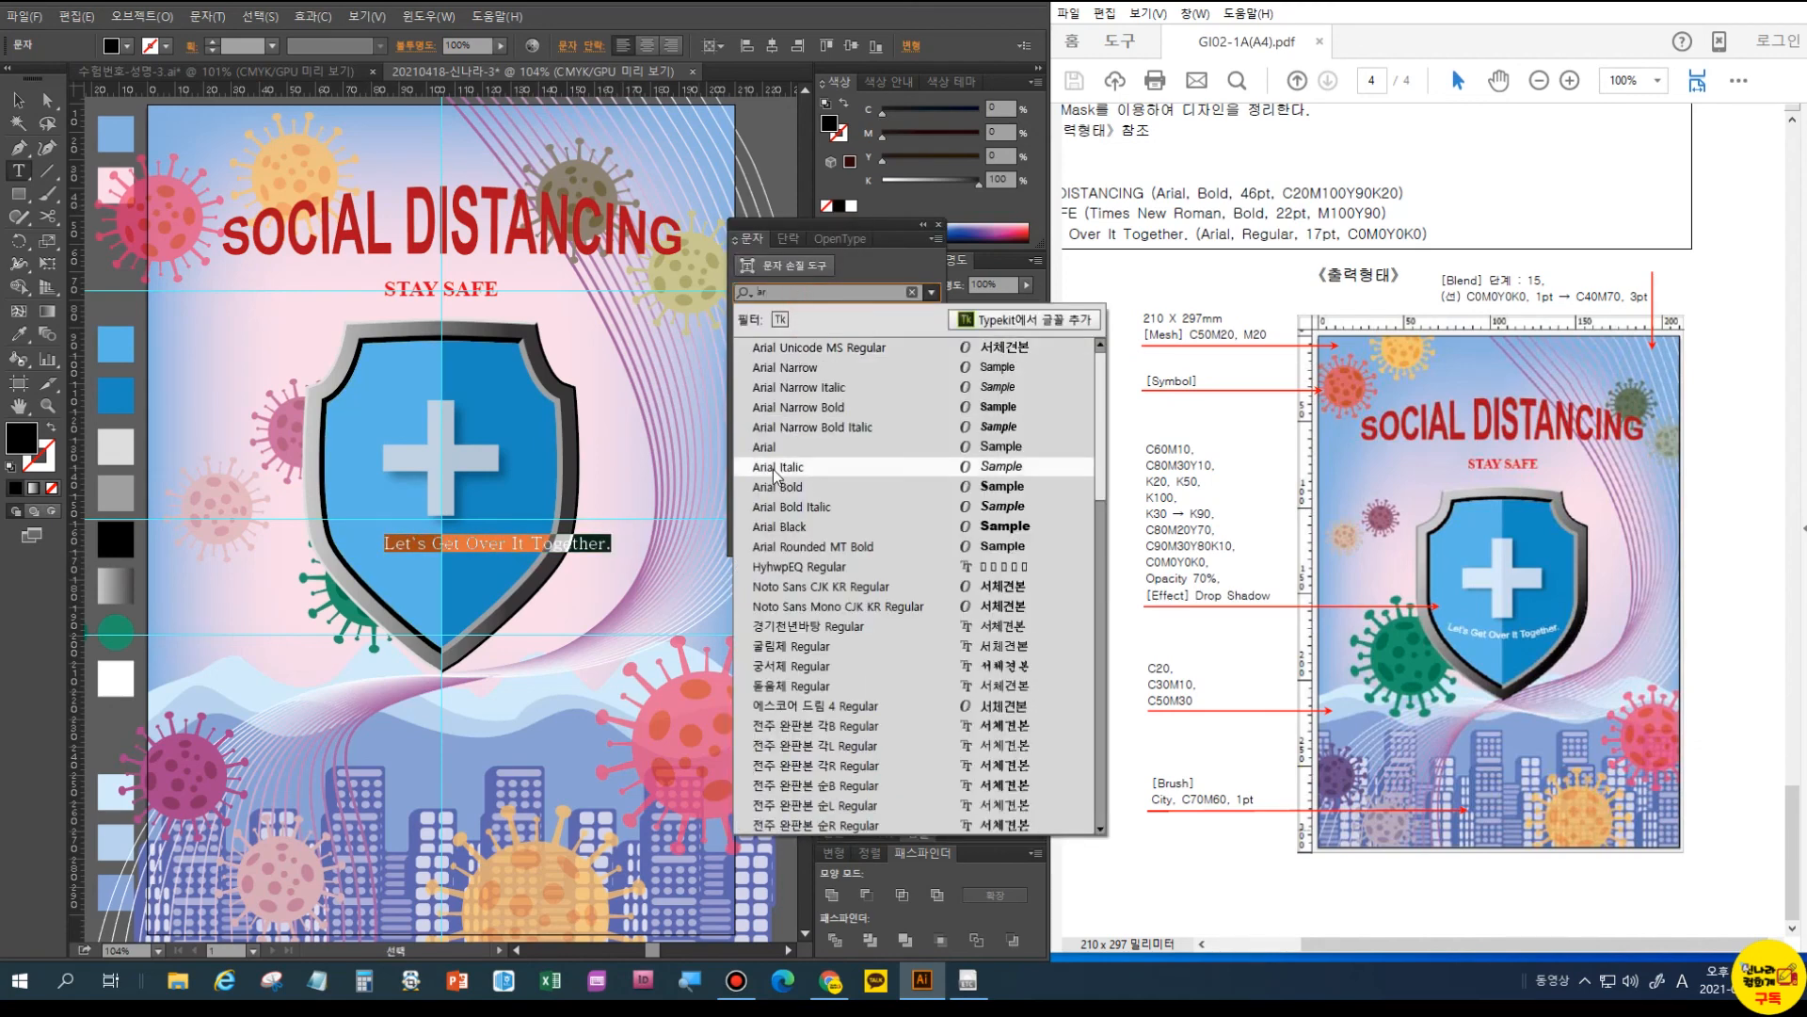
left_click(765, 446)
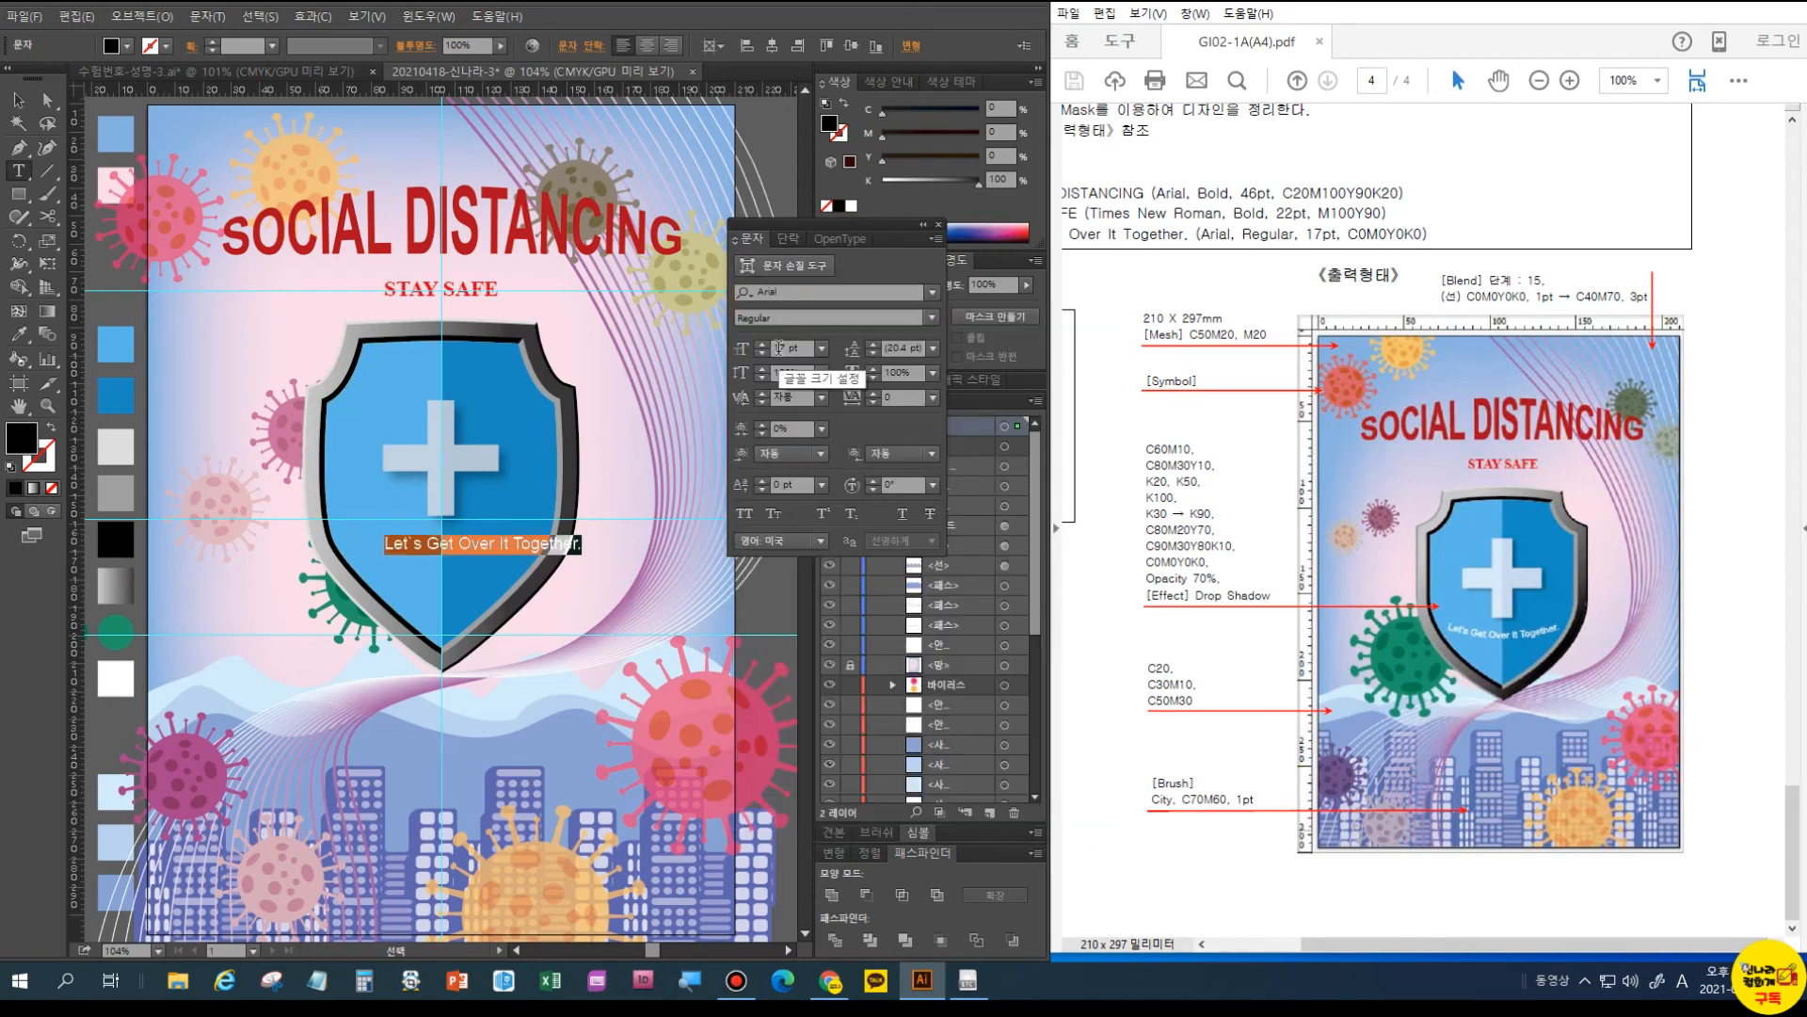
left_click(997, 229)
key("Escape")
left_click_drag(464, 553, 432, 543)
- Warp the slogan with a horizontal Arch envelope at -16% bend
left_click(141, 16)
mouse_move(358, 484)
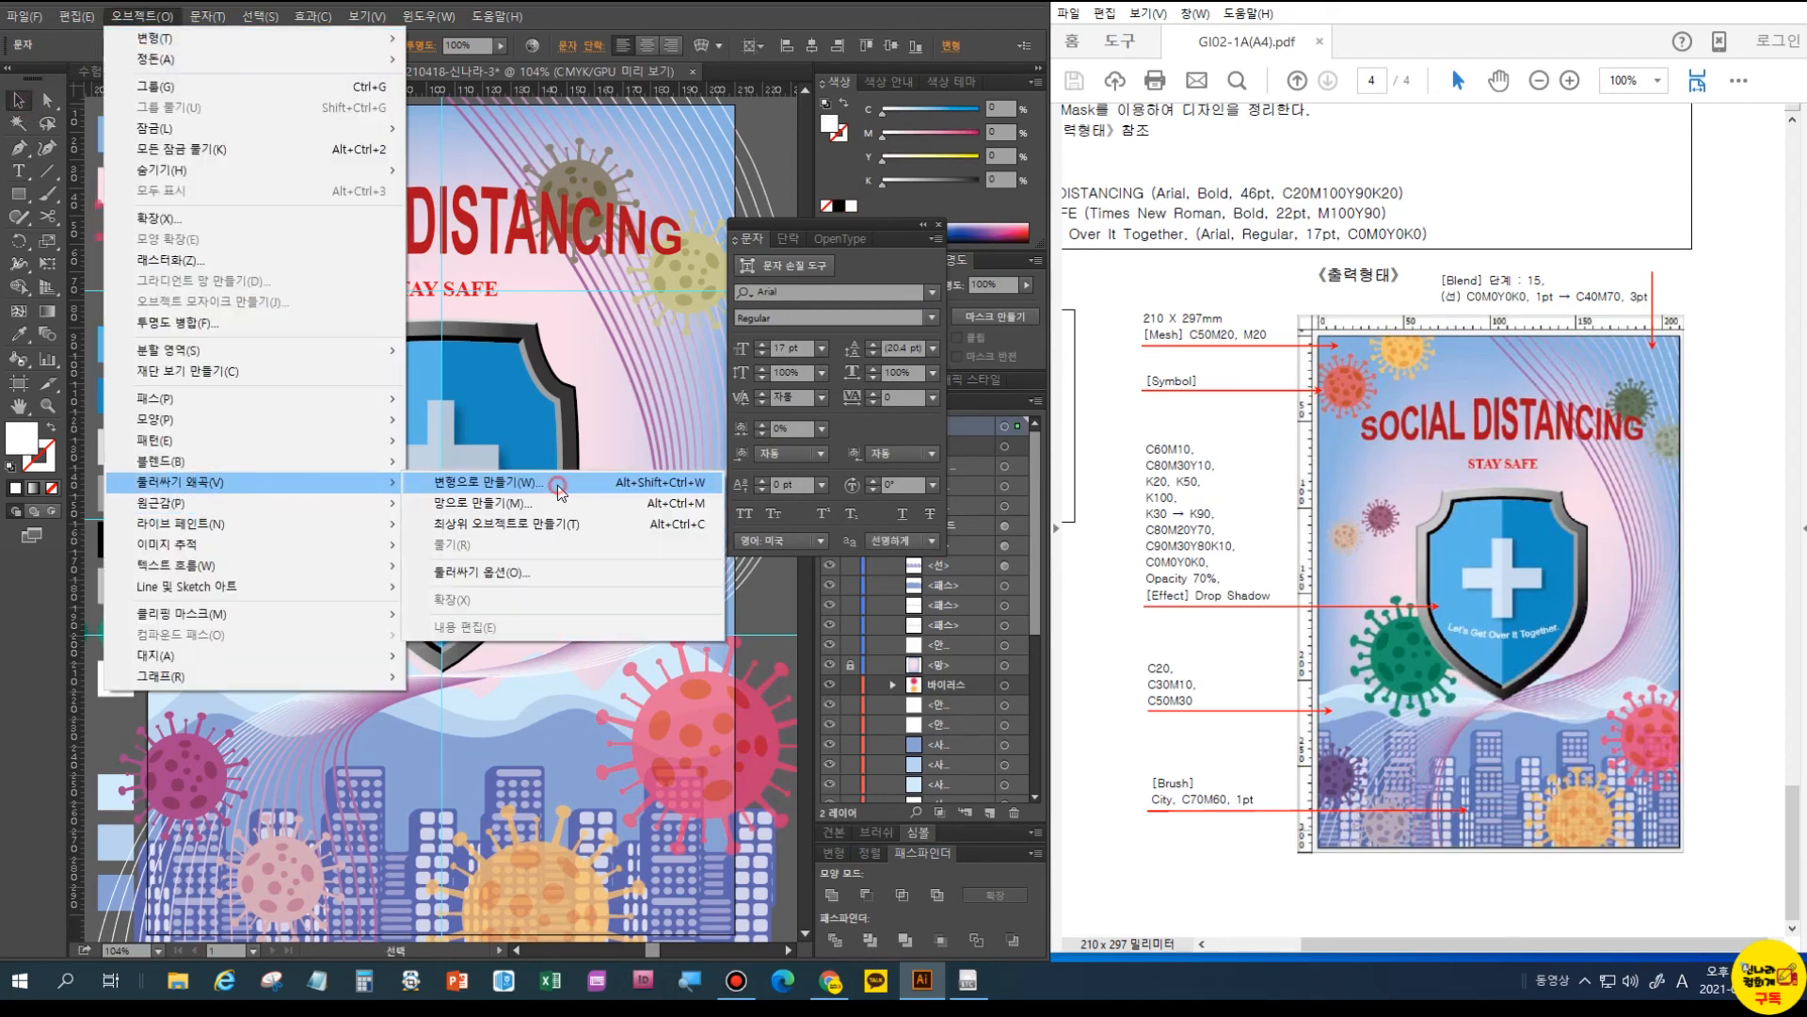
left_click(561, 482)
left_click_drag(561, 482, 800, 458)
left_click(783, 494)
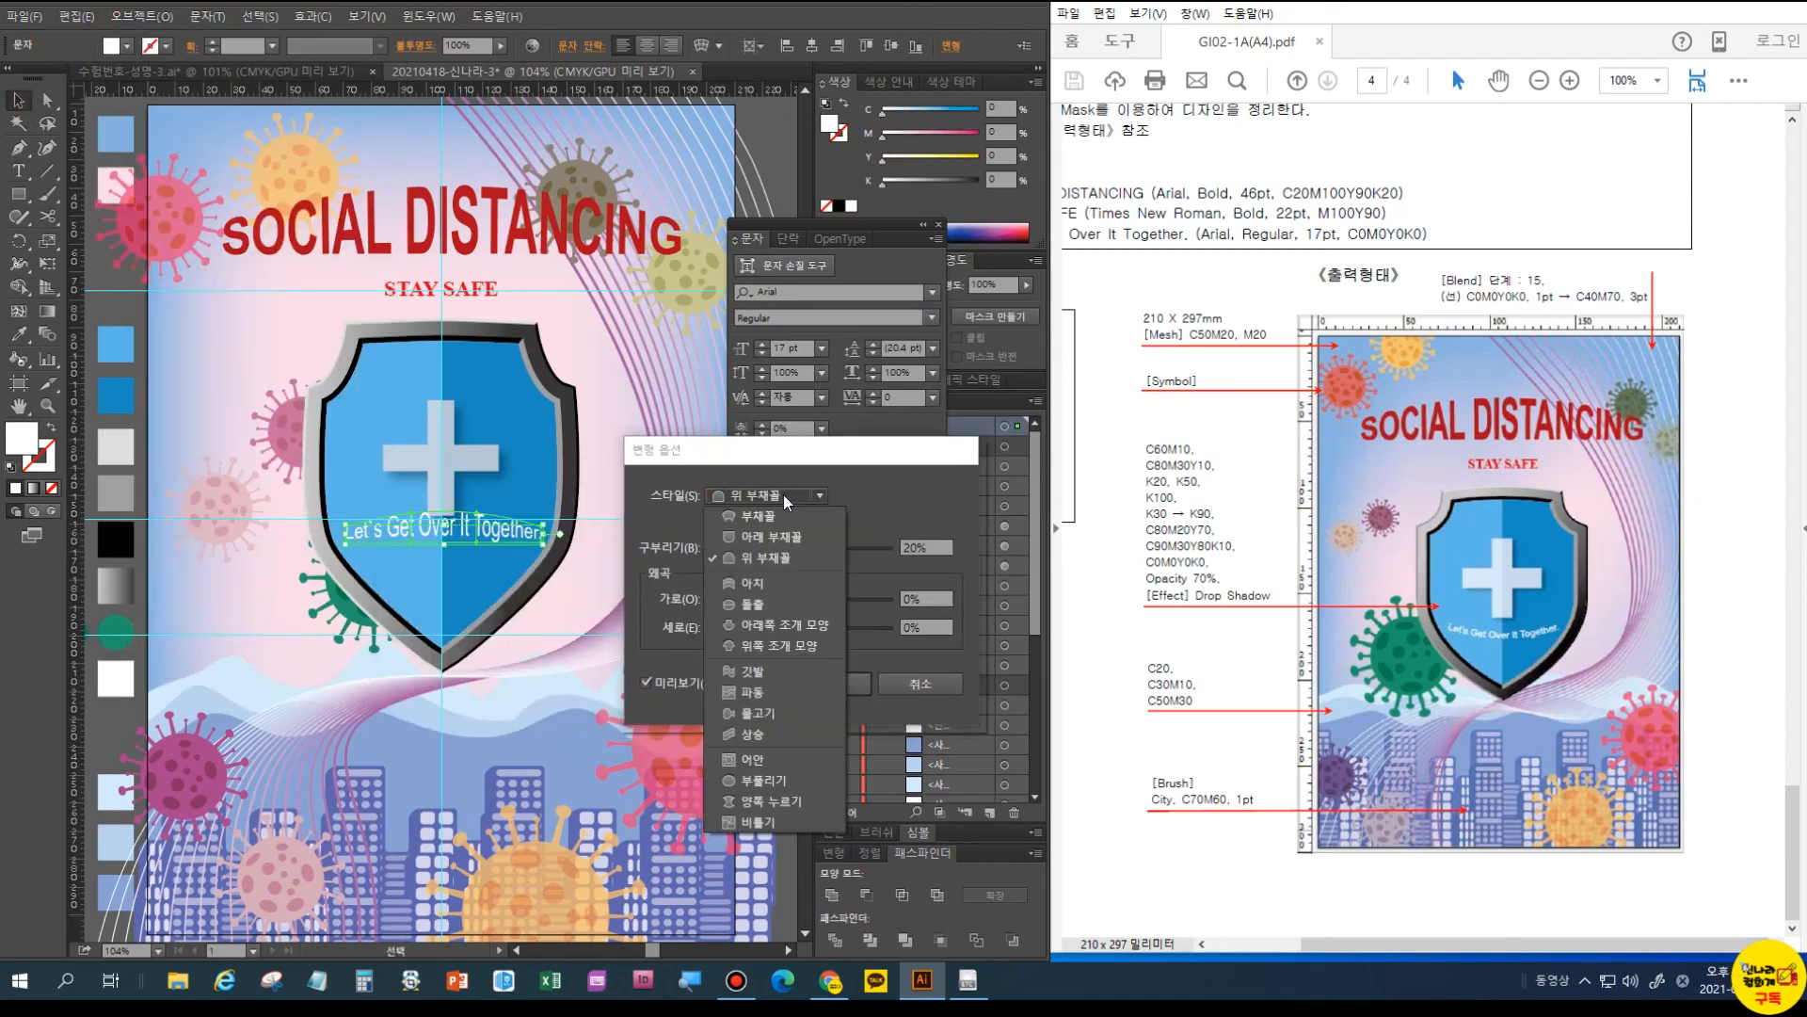
left_click(744, 584)
left_click_drag(817, 548, 781, 548)
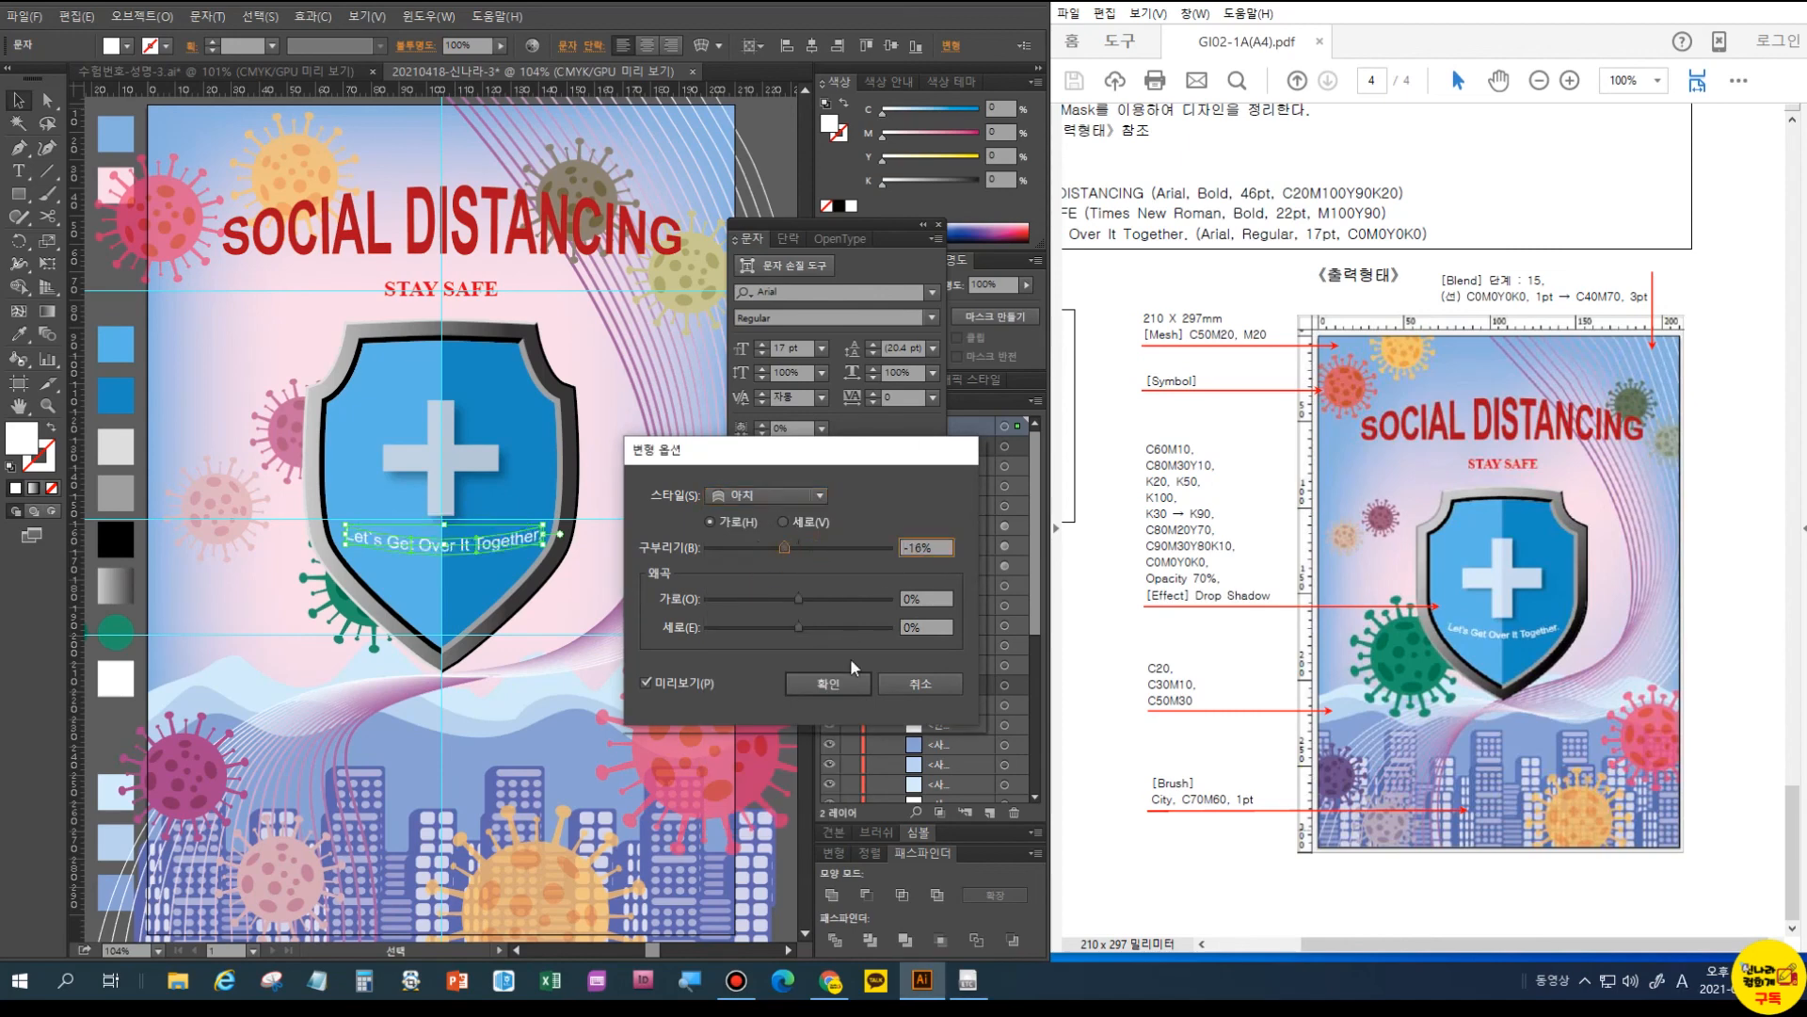
left_click(833, 683)
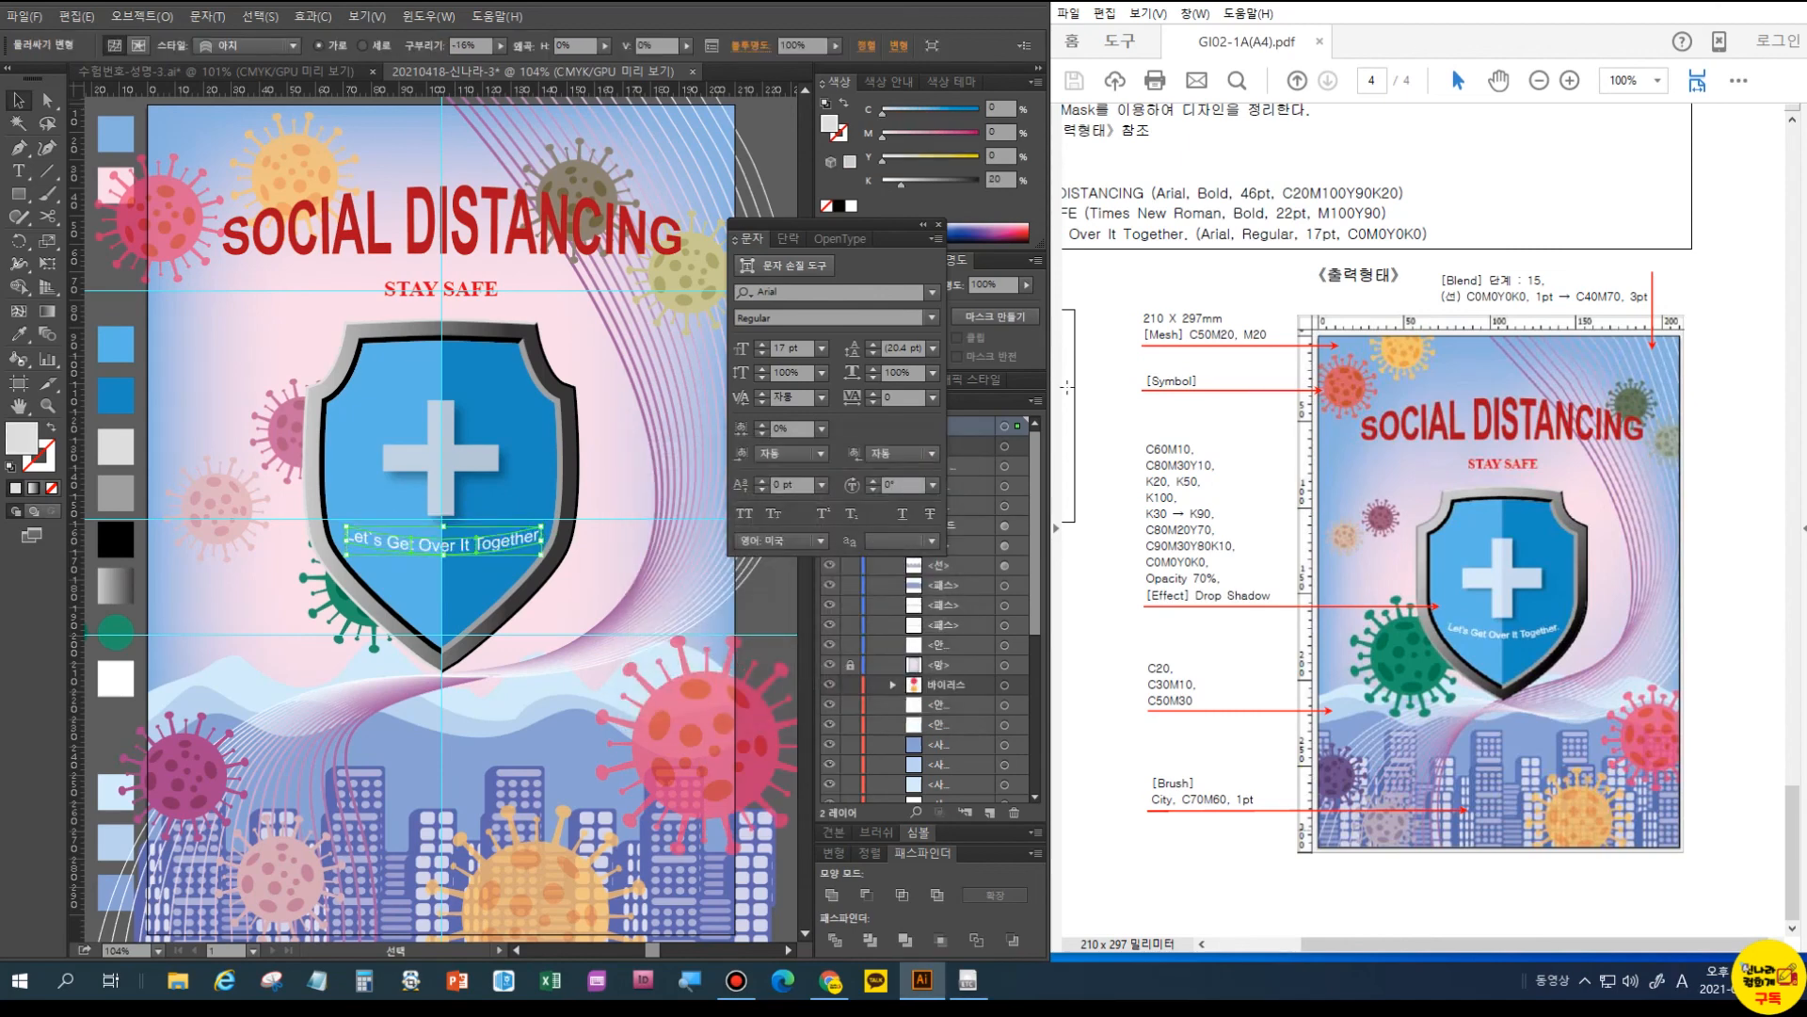
left_click(19, 406)
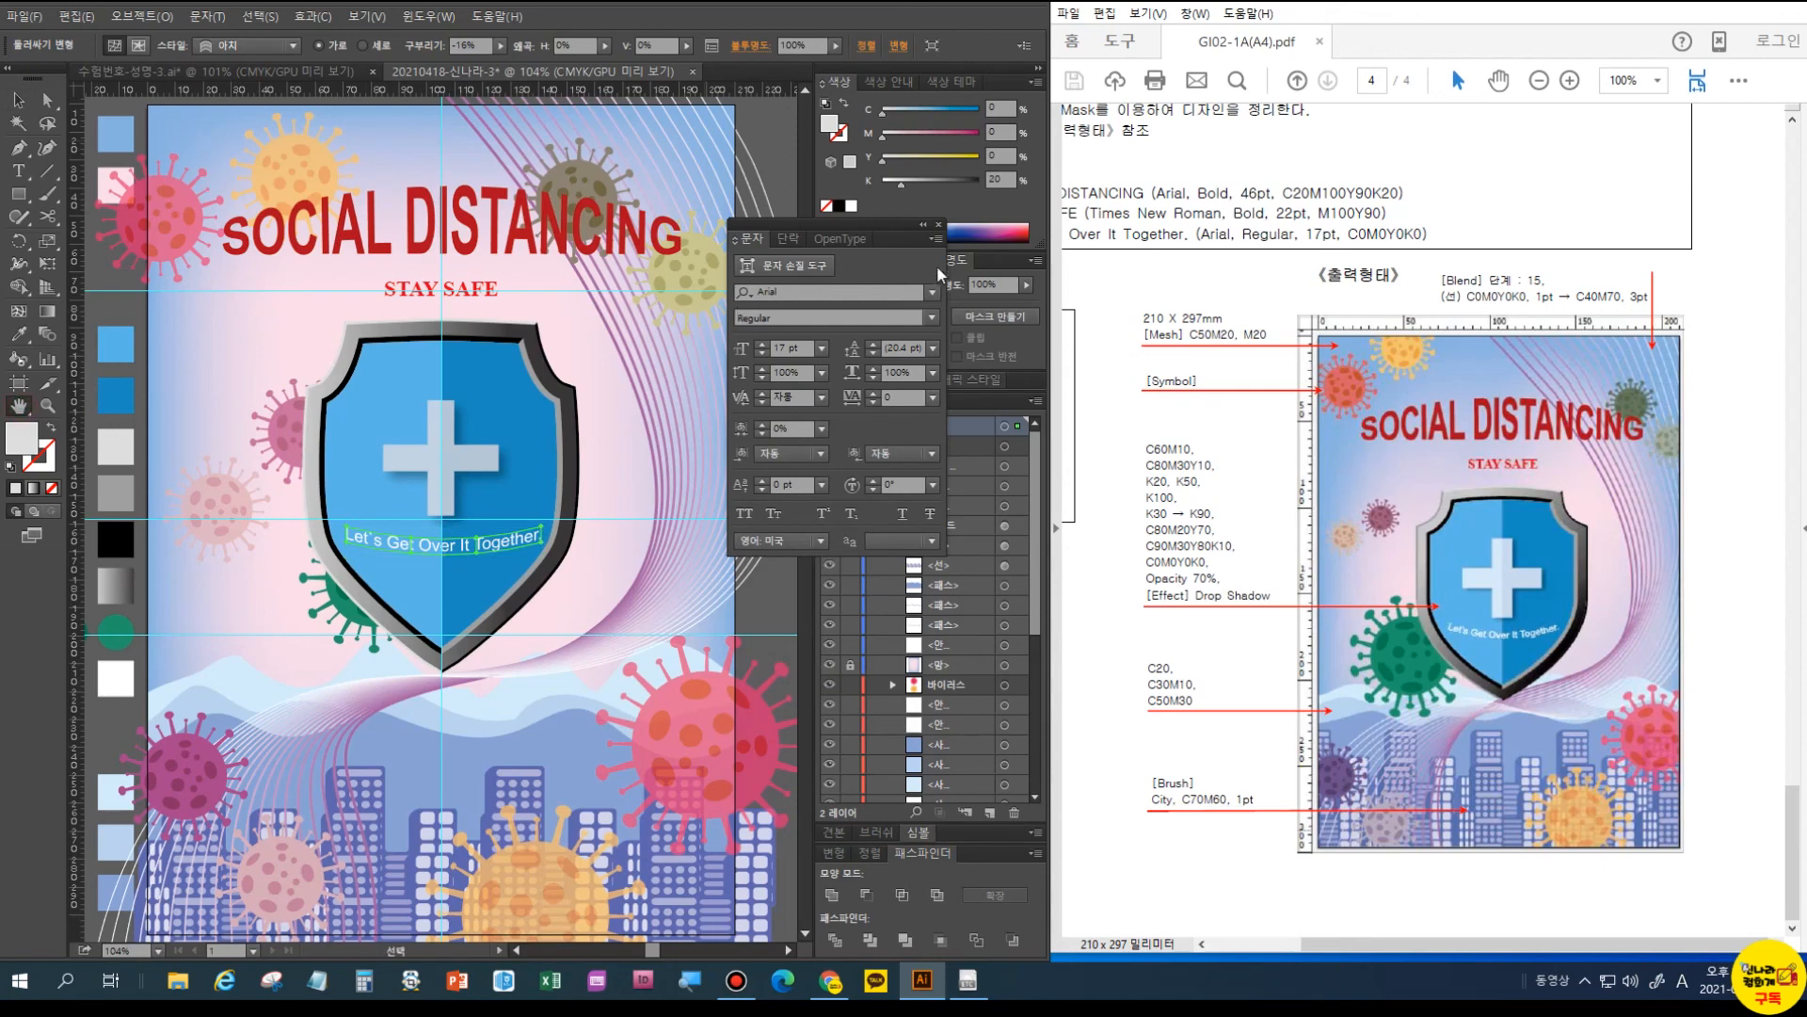
left_click(938, 225)
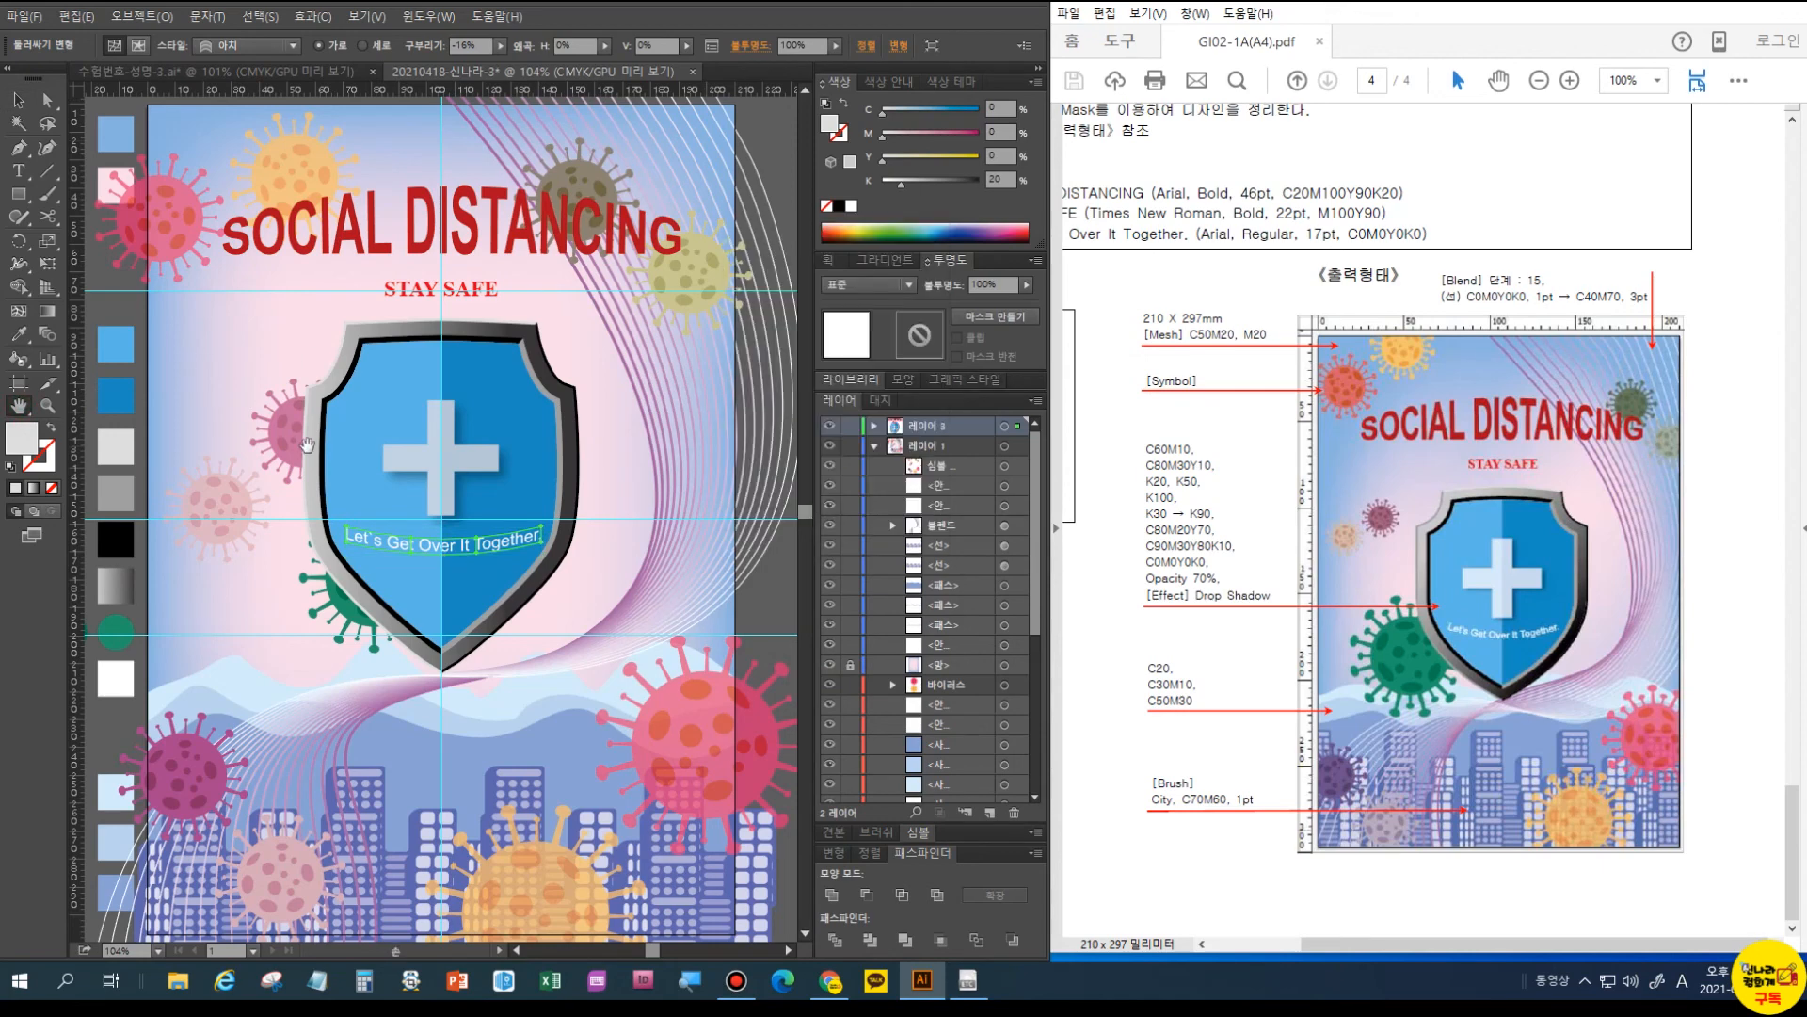
- Unlock all locked objects in the artwork
key("ctrl+minus")
key("ctrl+minus")
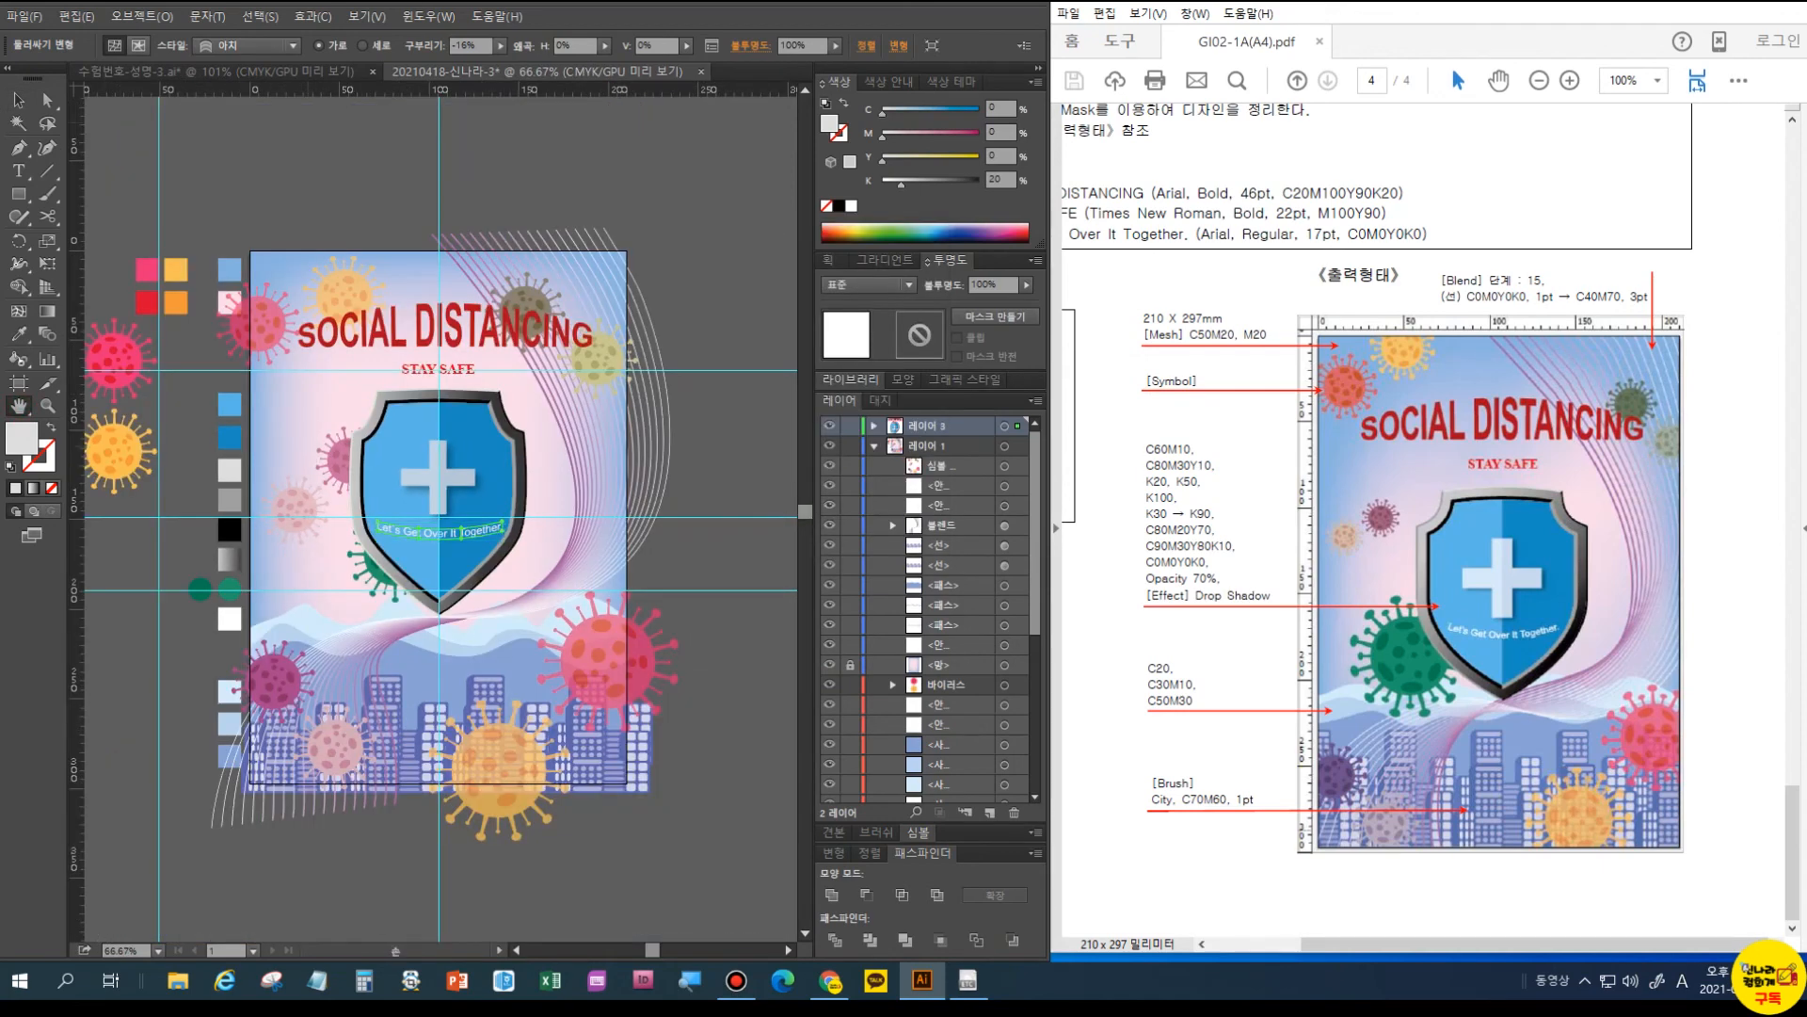
left_click(19, 193)
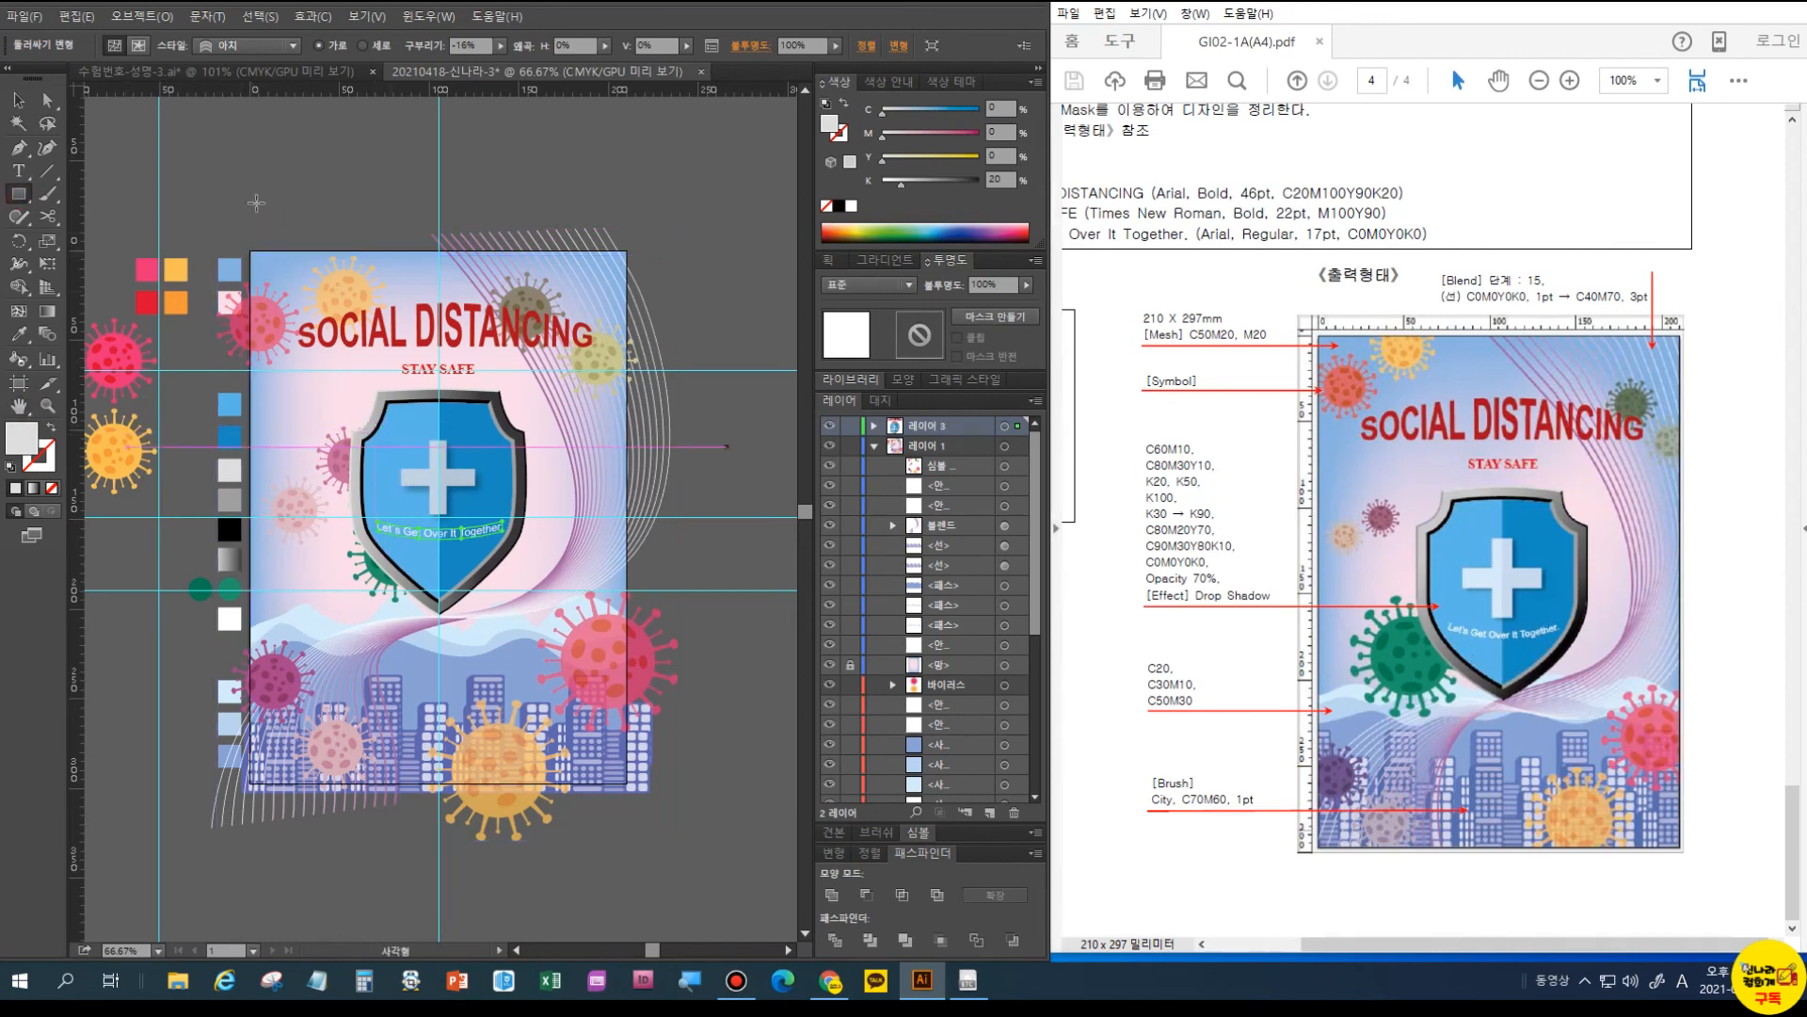
key("v")
left_click(341, 457)
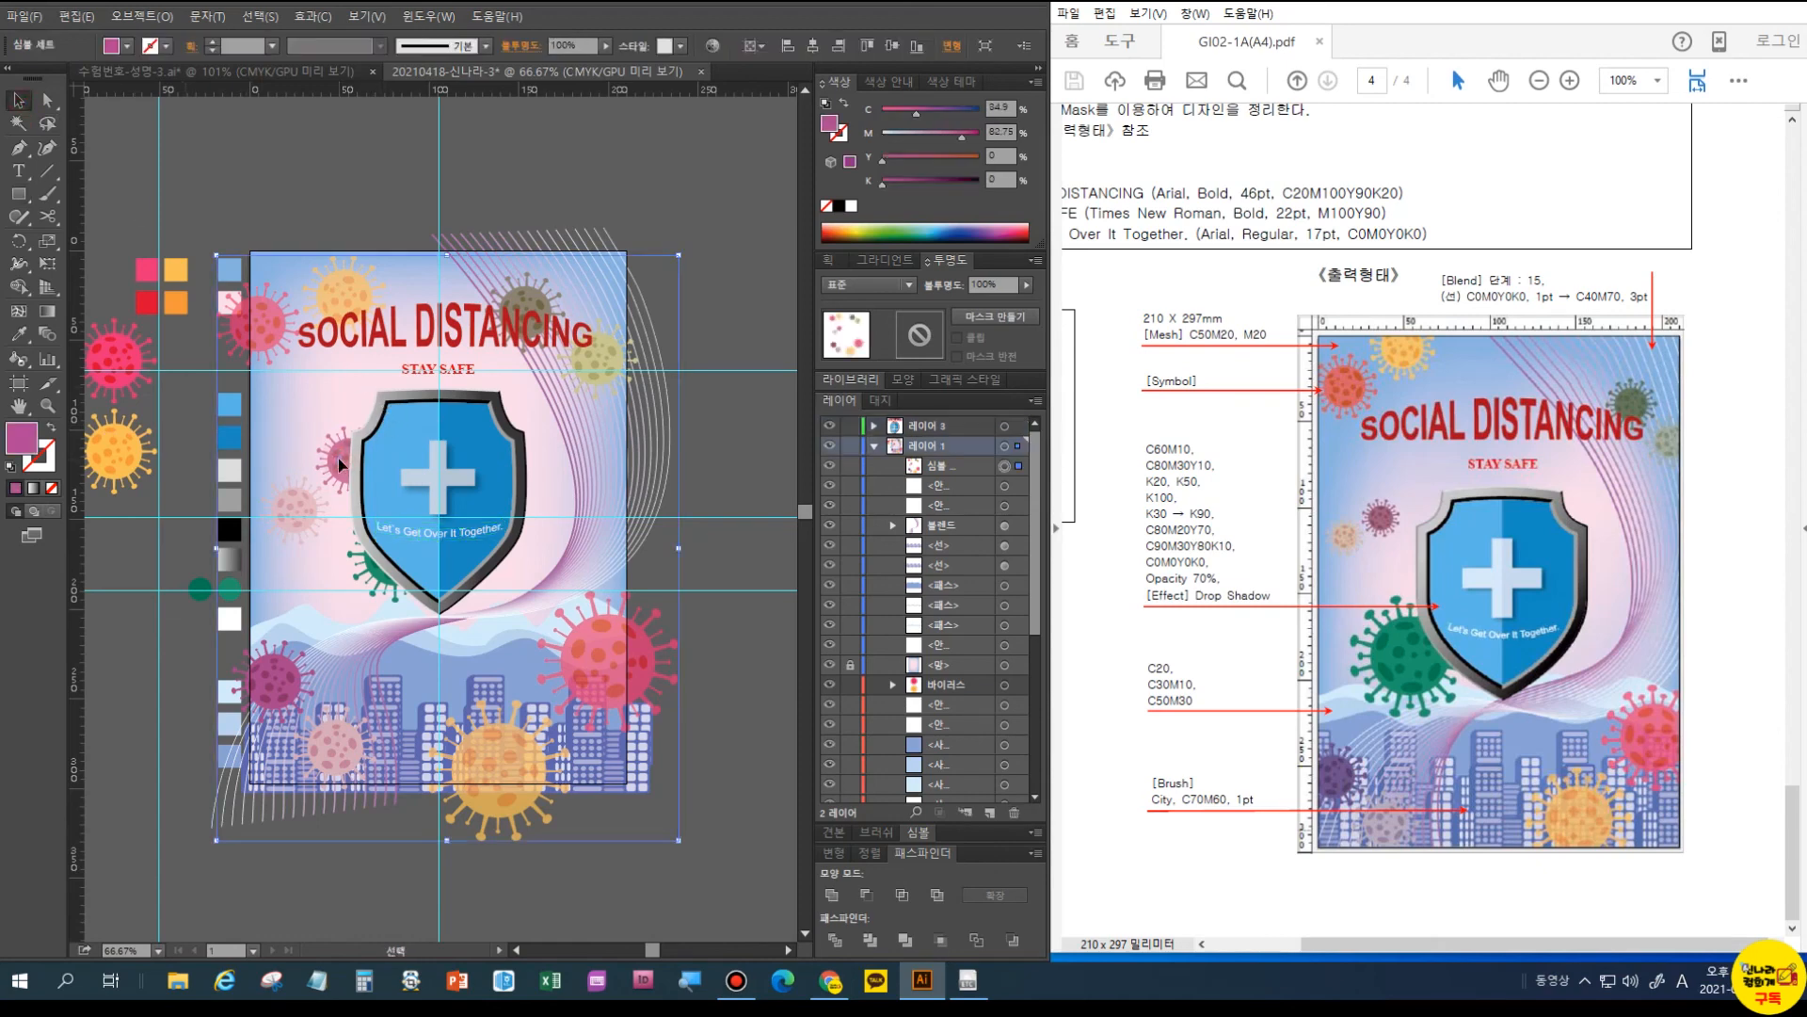
left_click(141, 16)
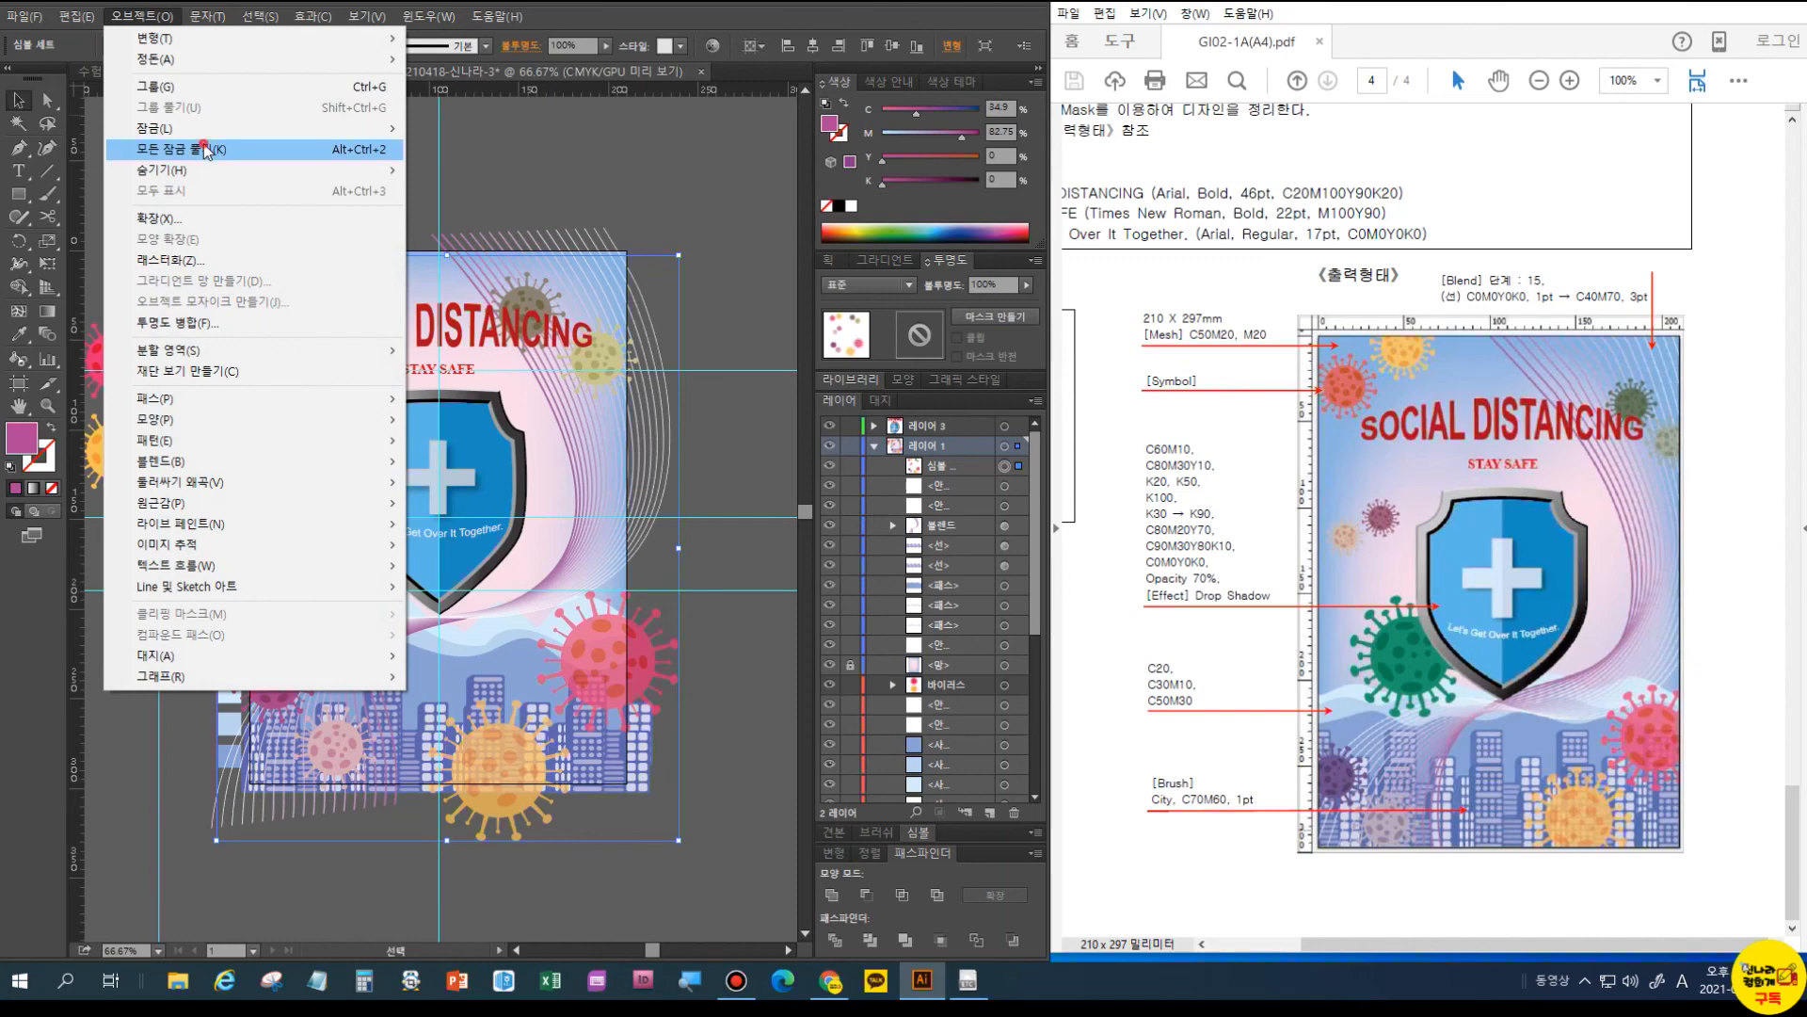
left_click(205, 149)
- Move the green virus symbol out from behind the shield and shrink the symbols beside the shield, at the upper right and lower right
left_click(341, 457)
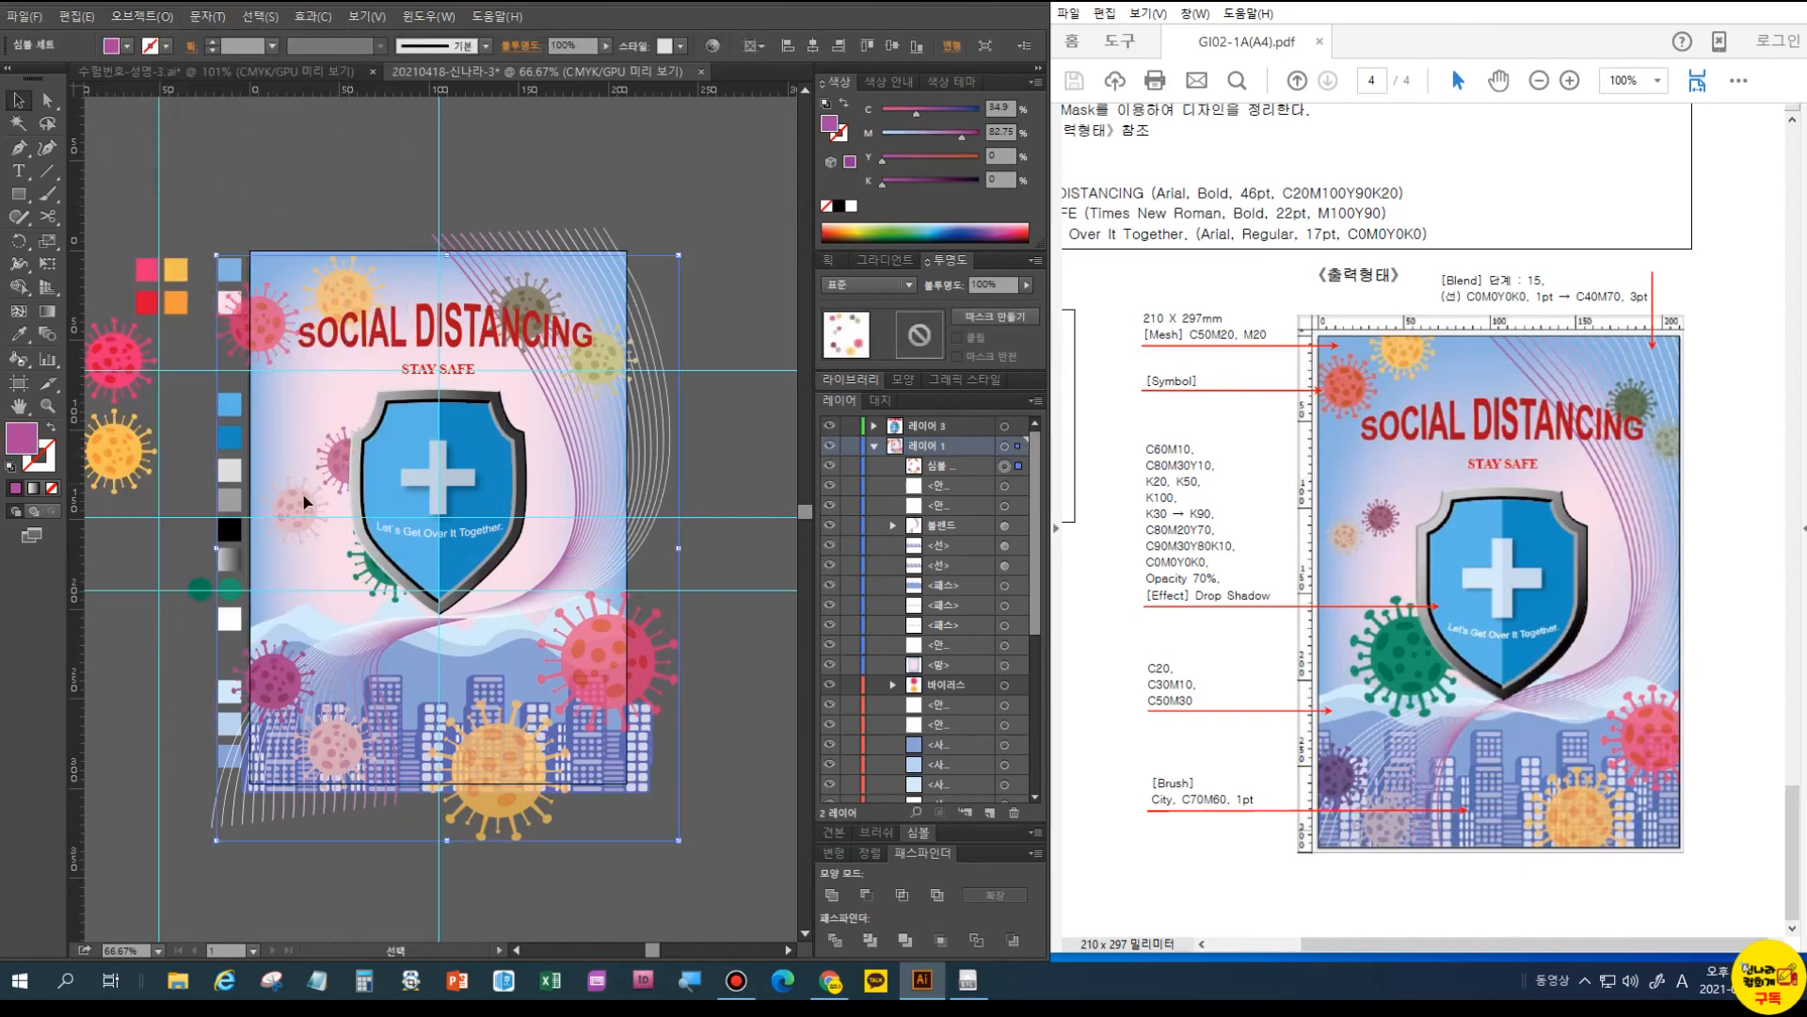
left_click_drag(370, 567, 349, 603)
left_click(335, 462)
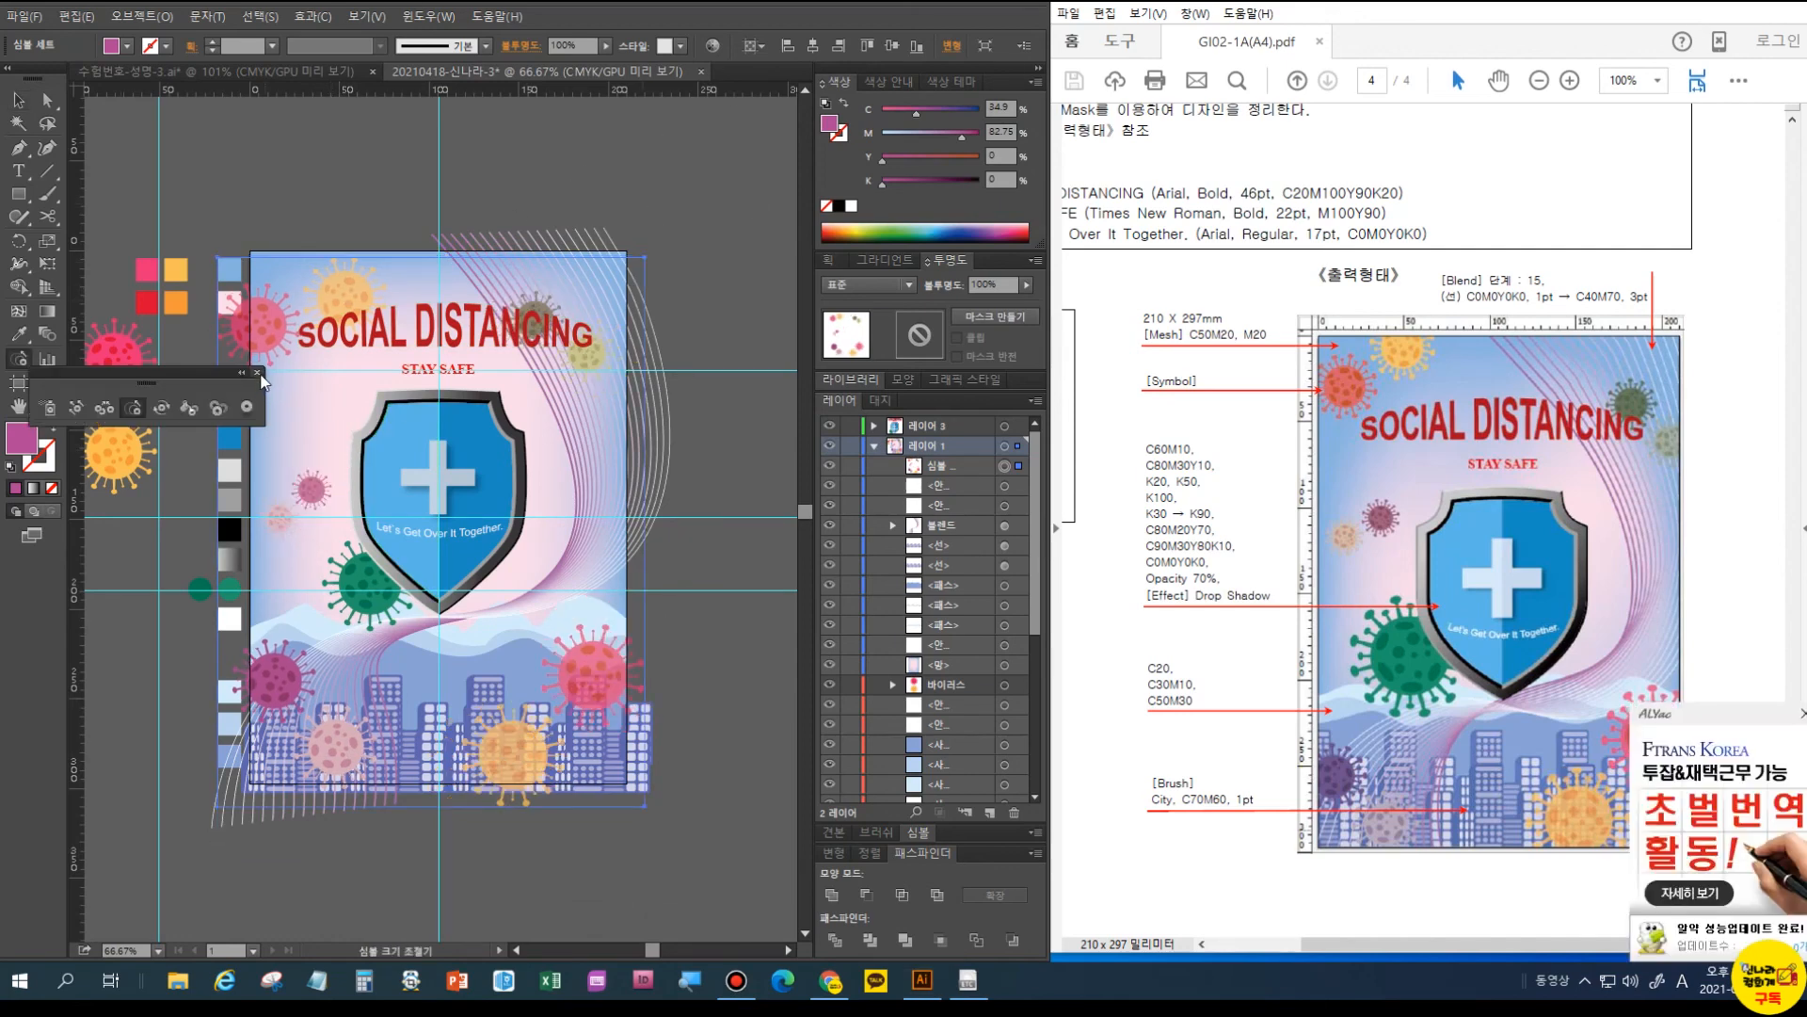
left_click(257, 373)
left_click(18, 100)
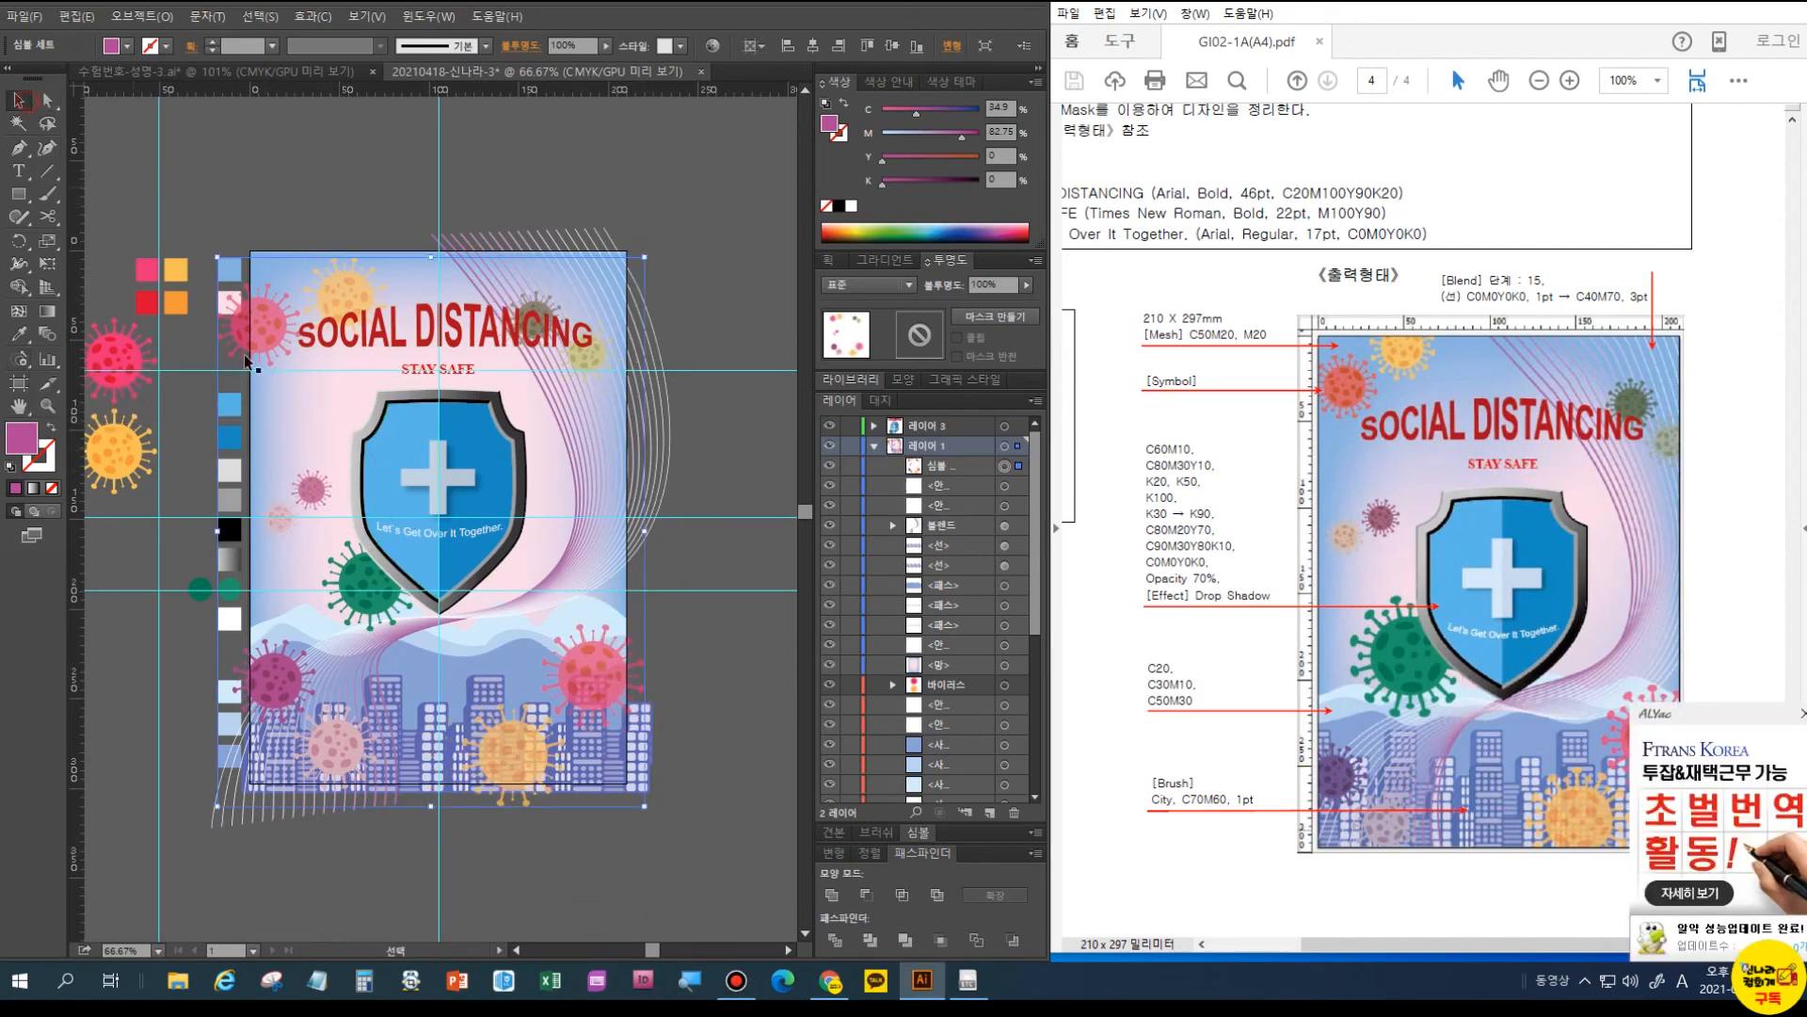
- Nudge the warped slogan slightly down on the shield and dismiss the advertisement pop-up
left_click(410, 537)
key("Down")
key("Down")
key("Down")
key("Down")
key("Down")
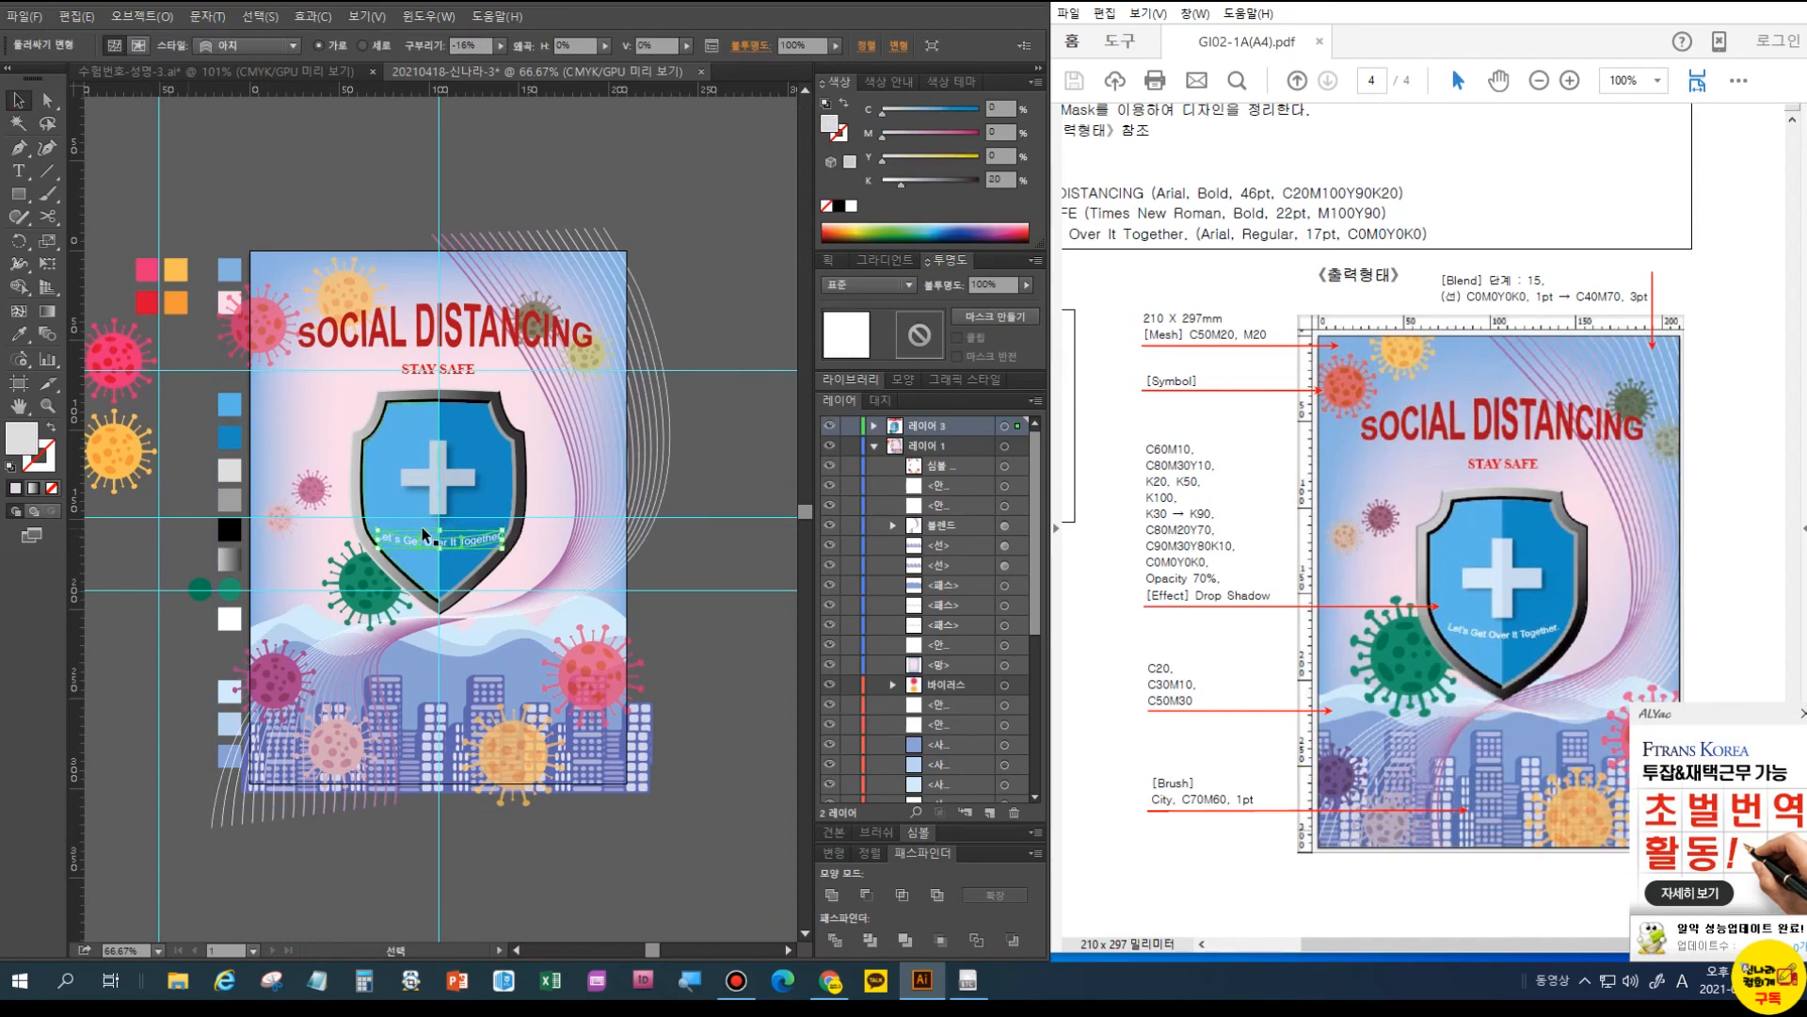
left_click(1803, 714)
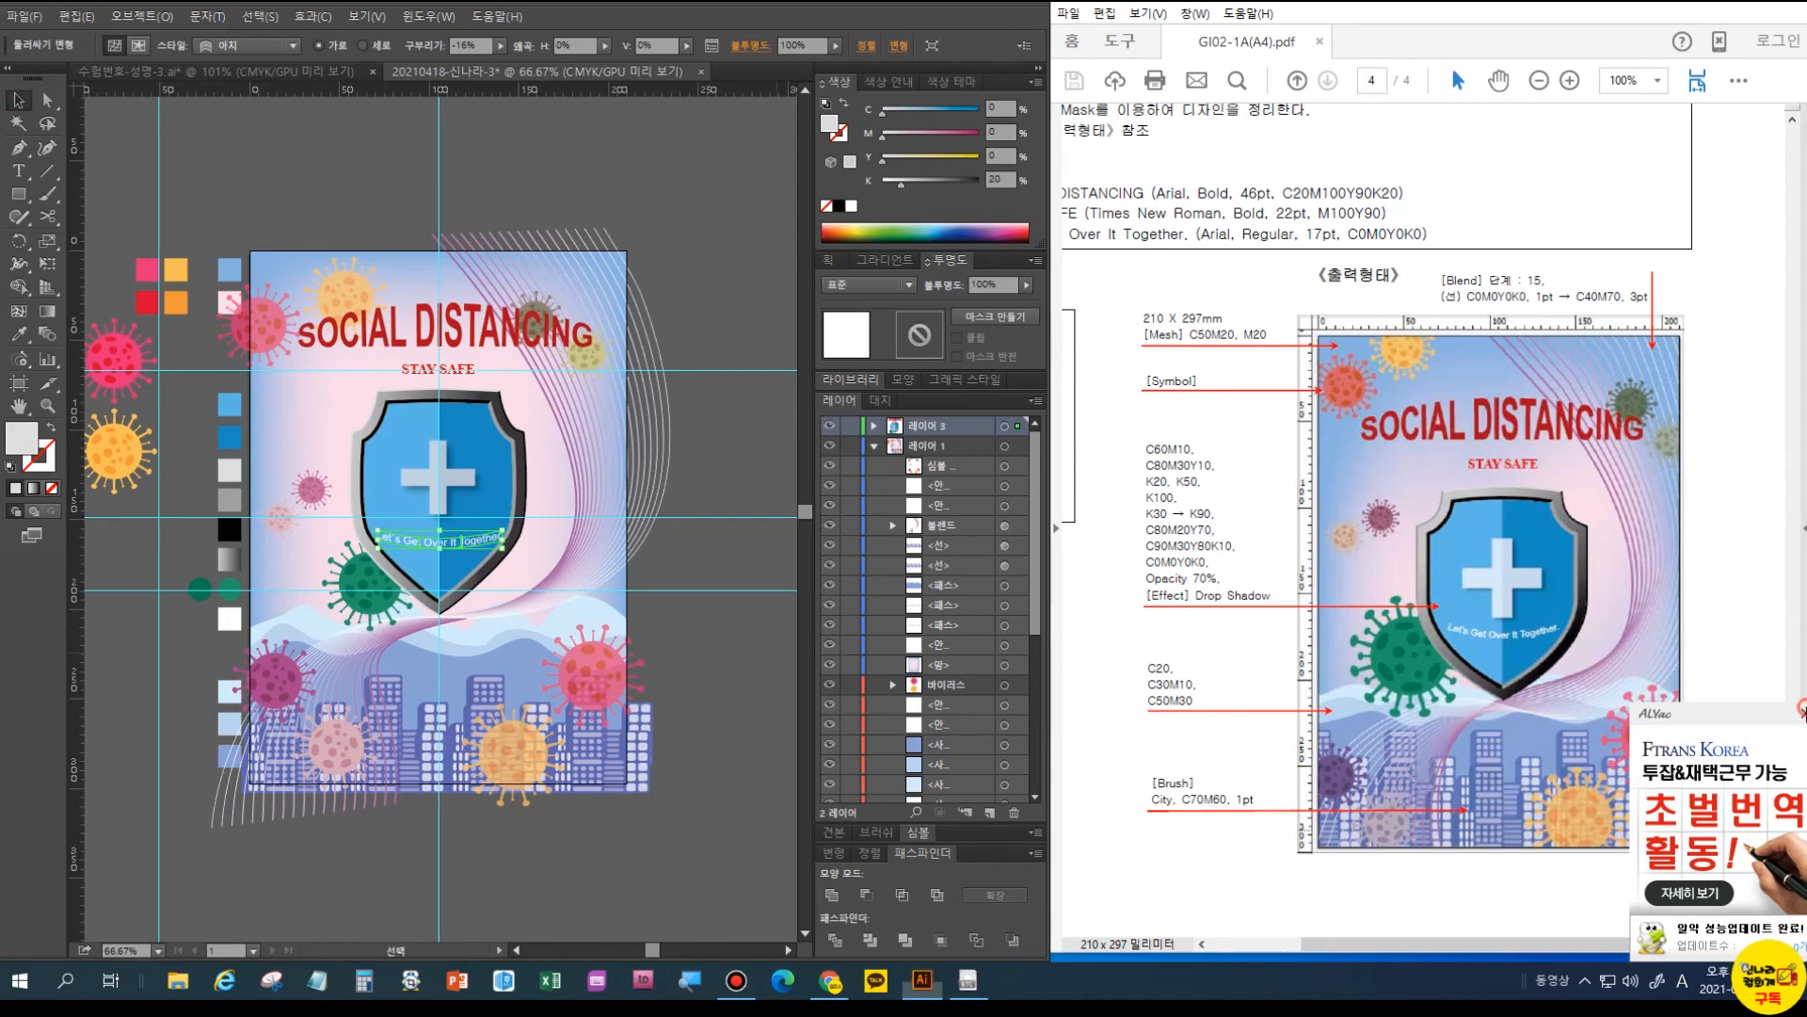
- Create a 210 x 297 mm rectangle over the artwork
left_click(18, 194)
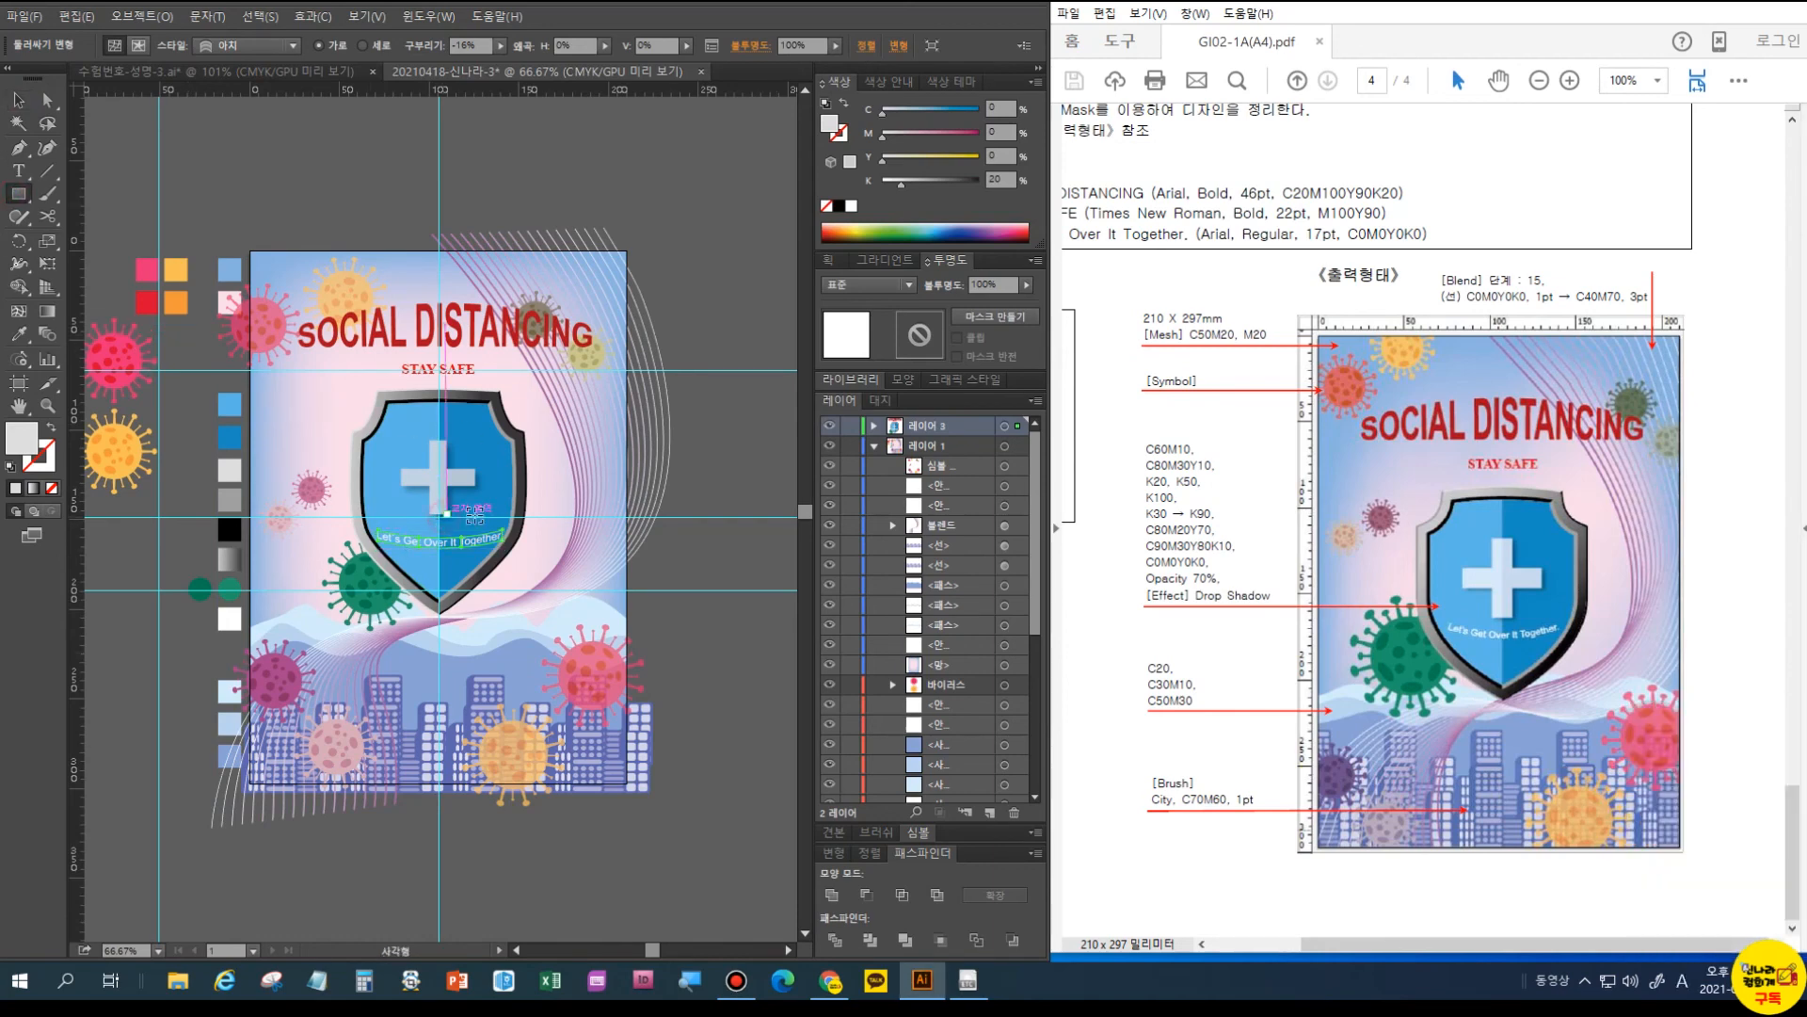
left_click(444, 515)
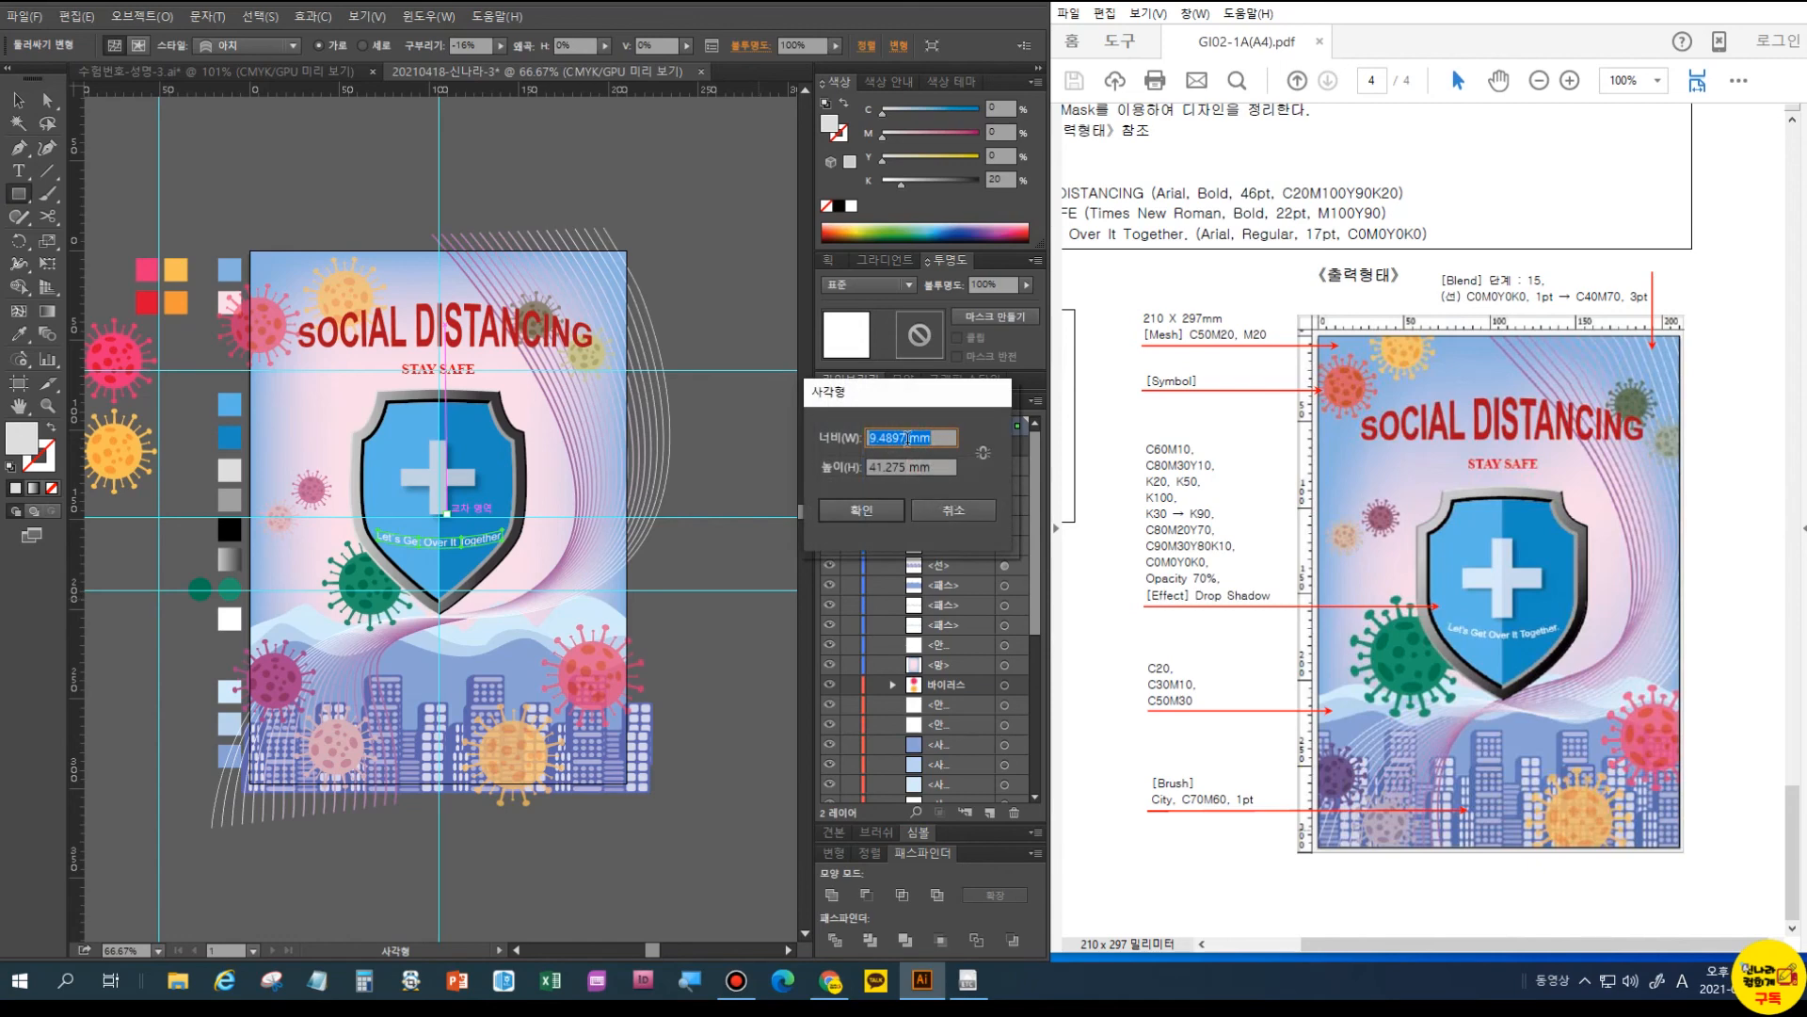
type("210")
key("Tab")
type("297")
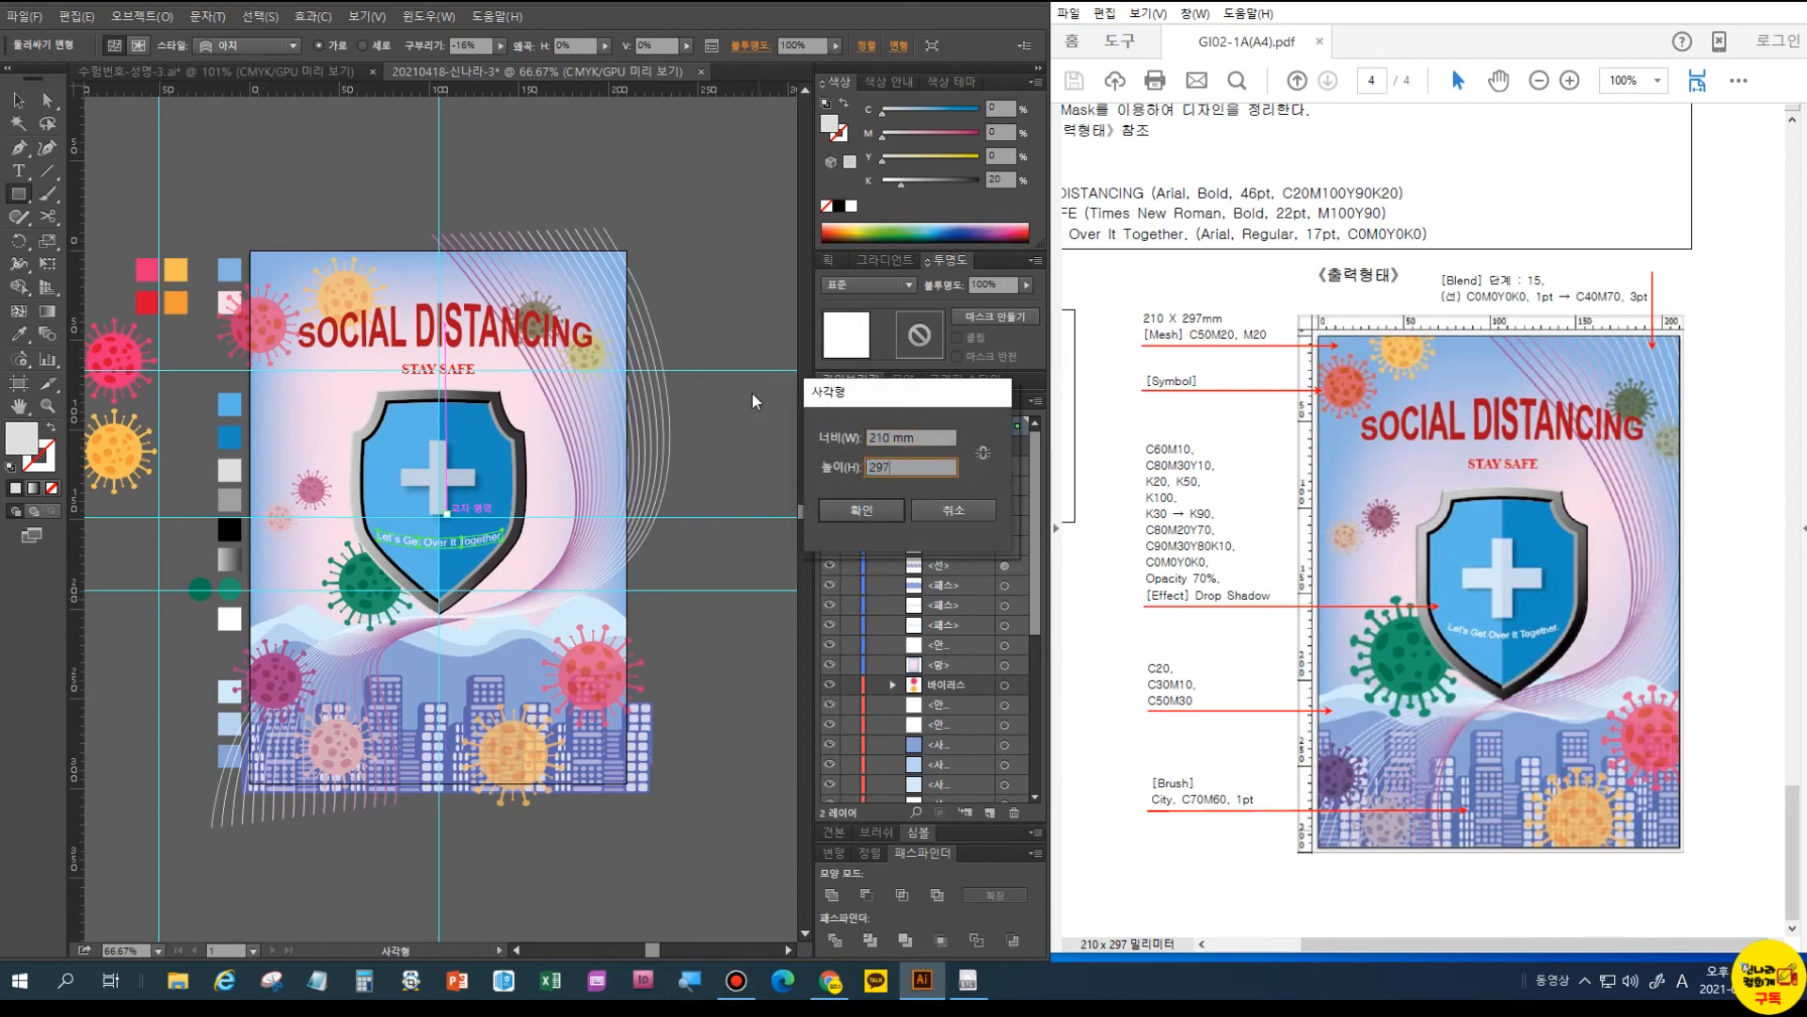
left_click(834, 518)
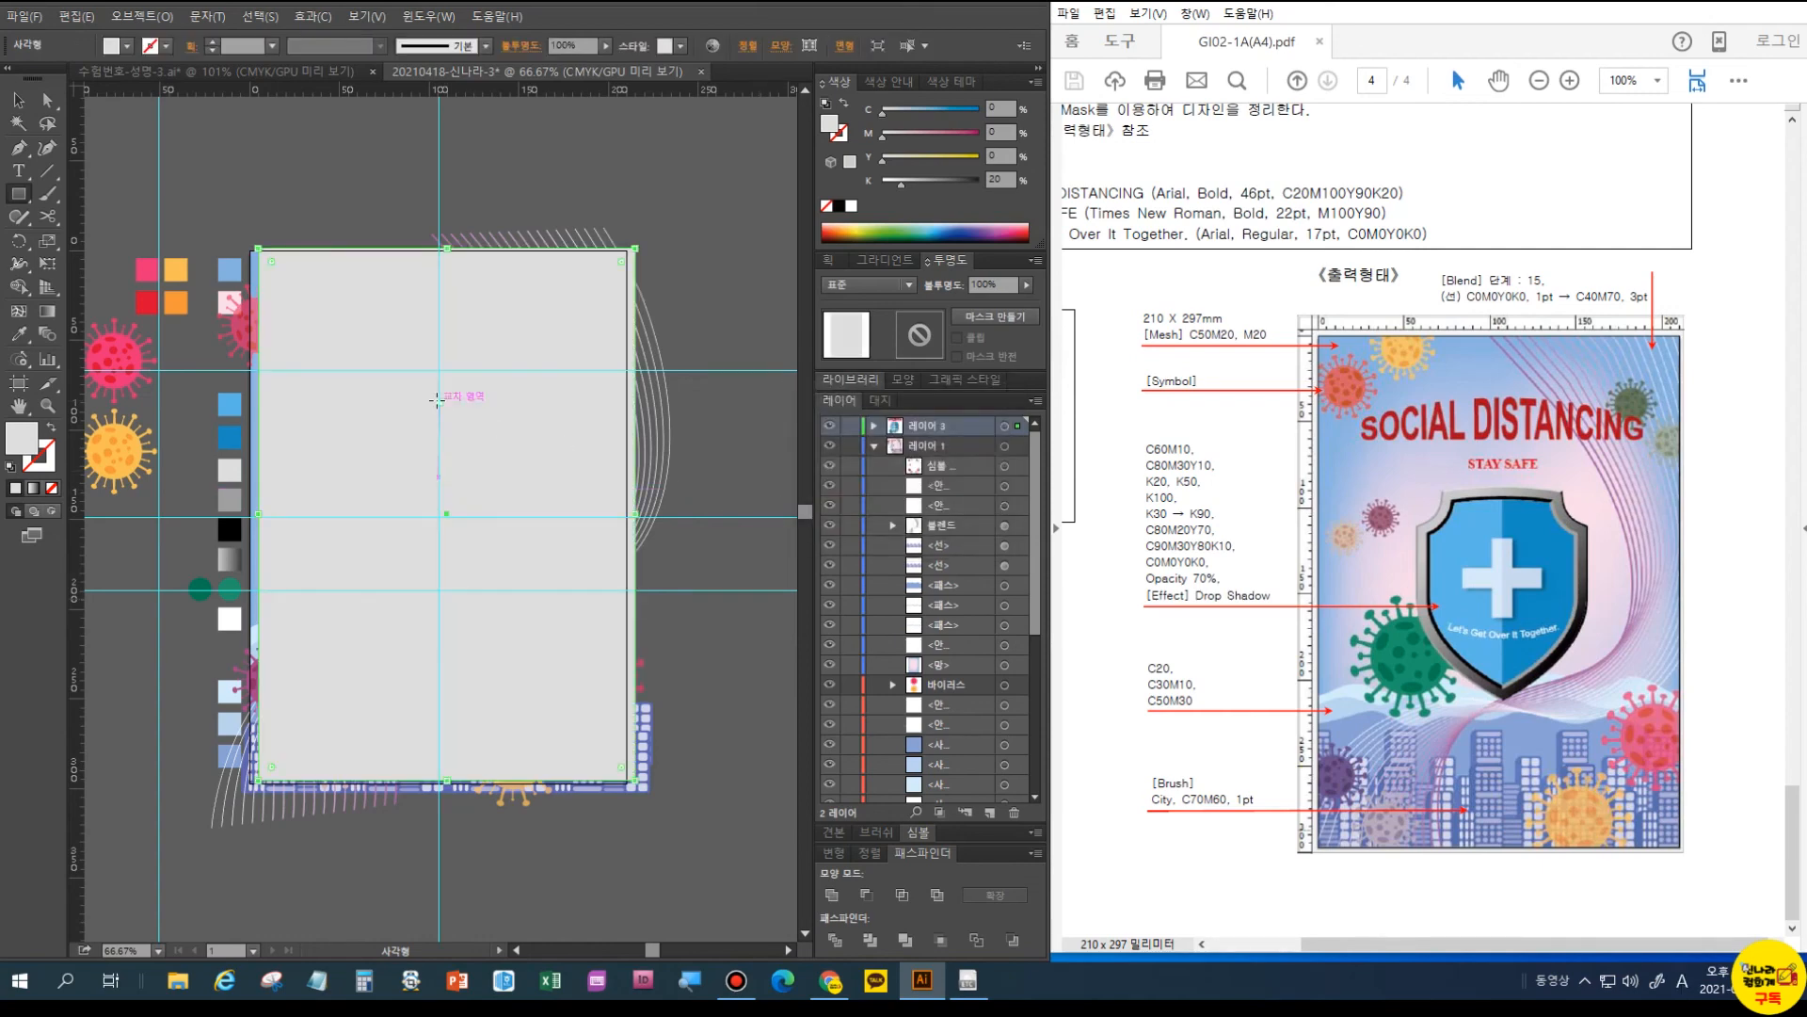
- Center the rectangle horizontally and vertically on the artboard
key("shift+F7")
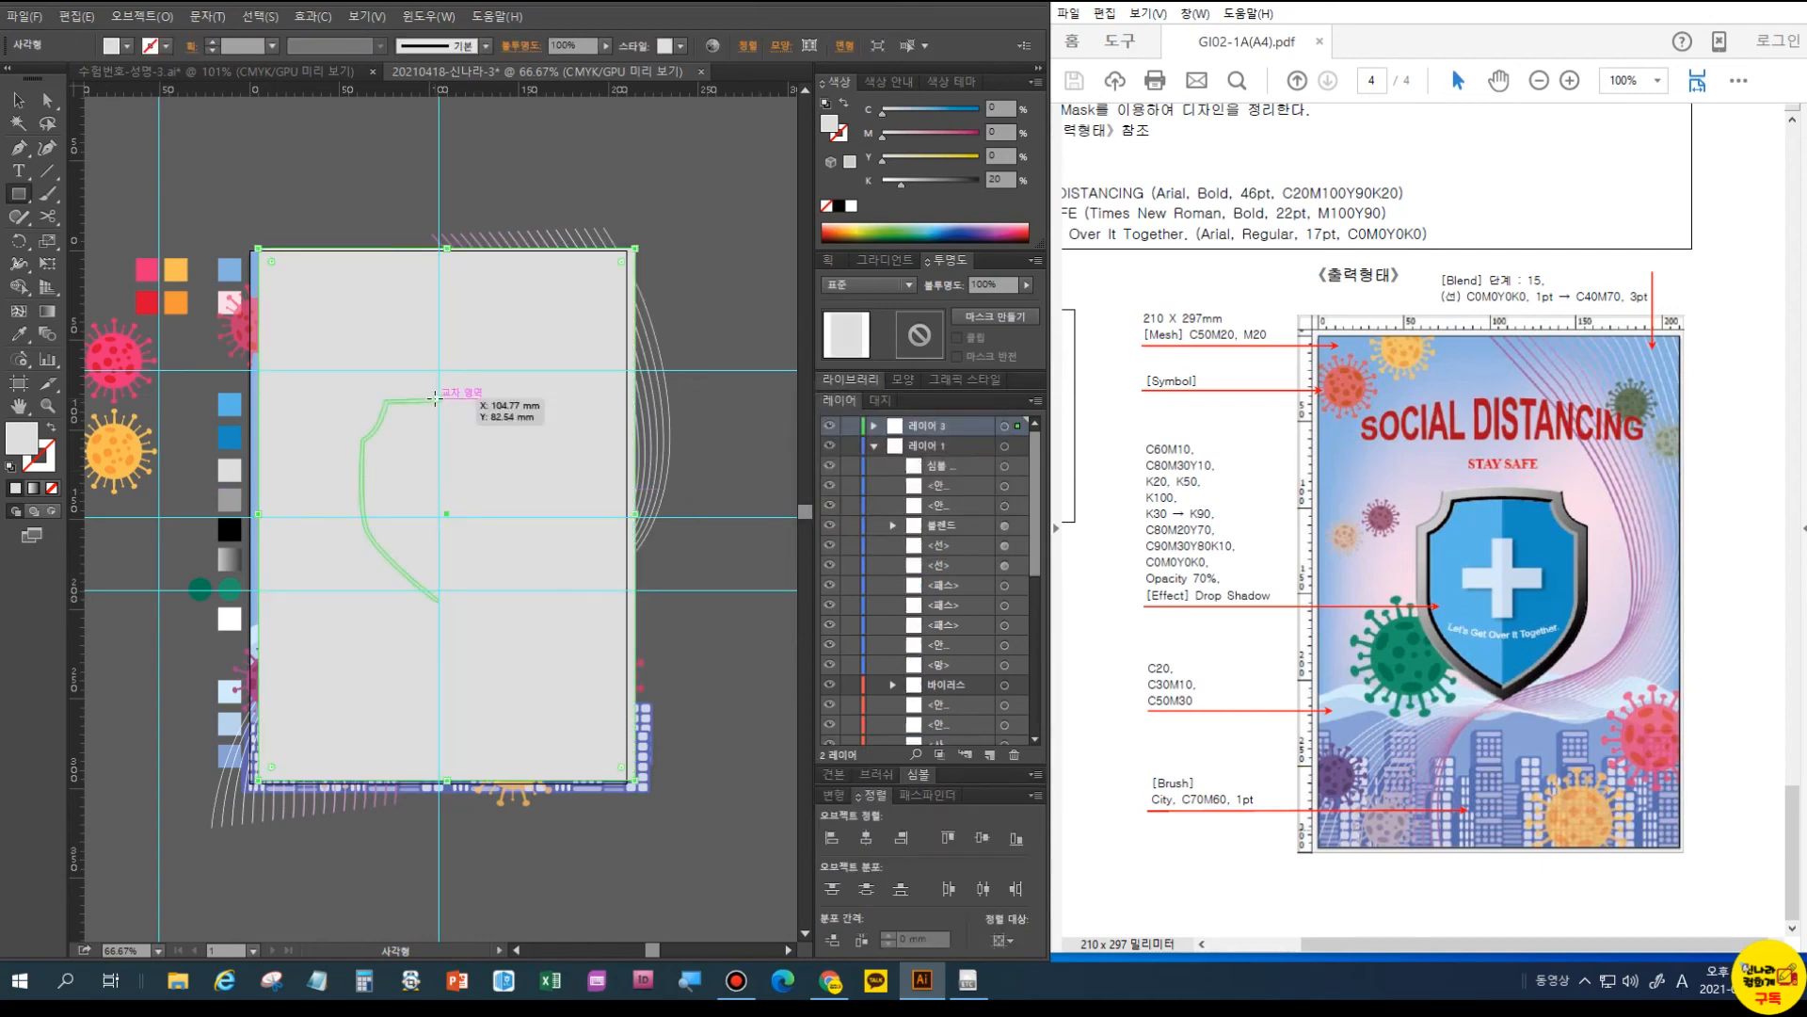
left_click(1002, 940)
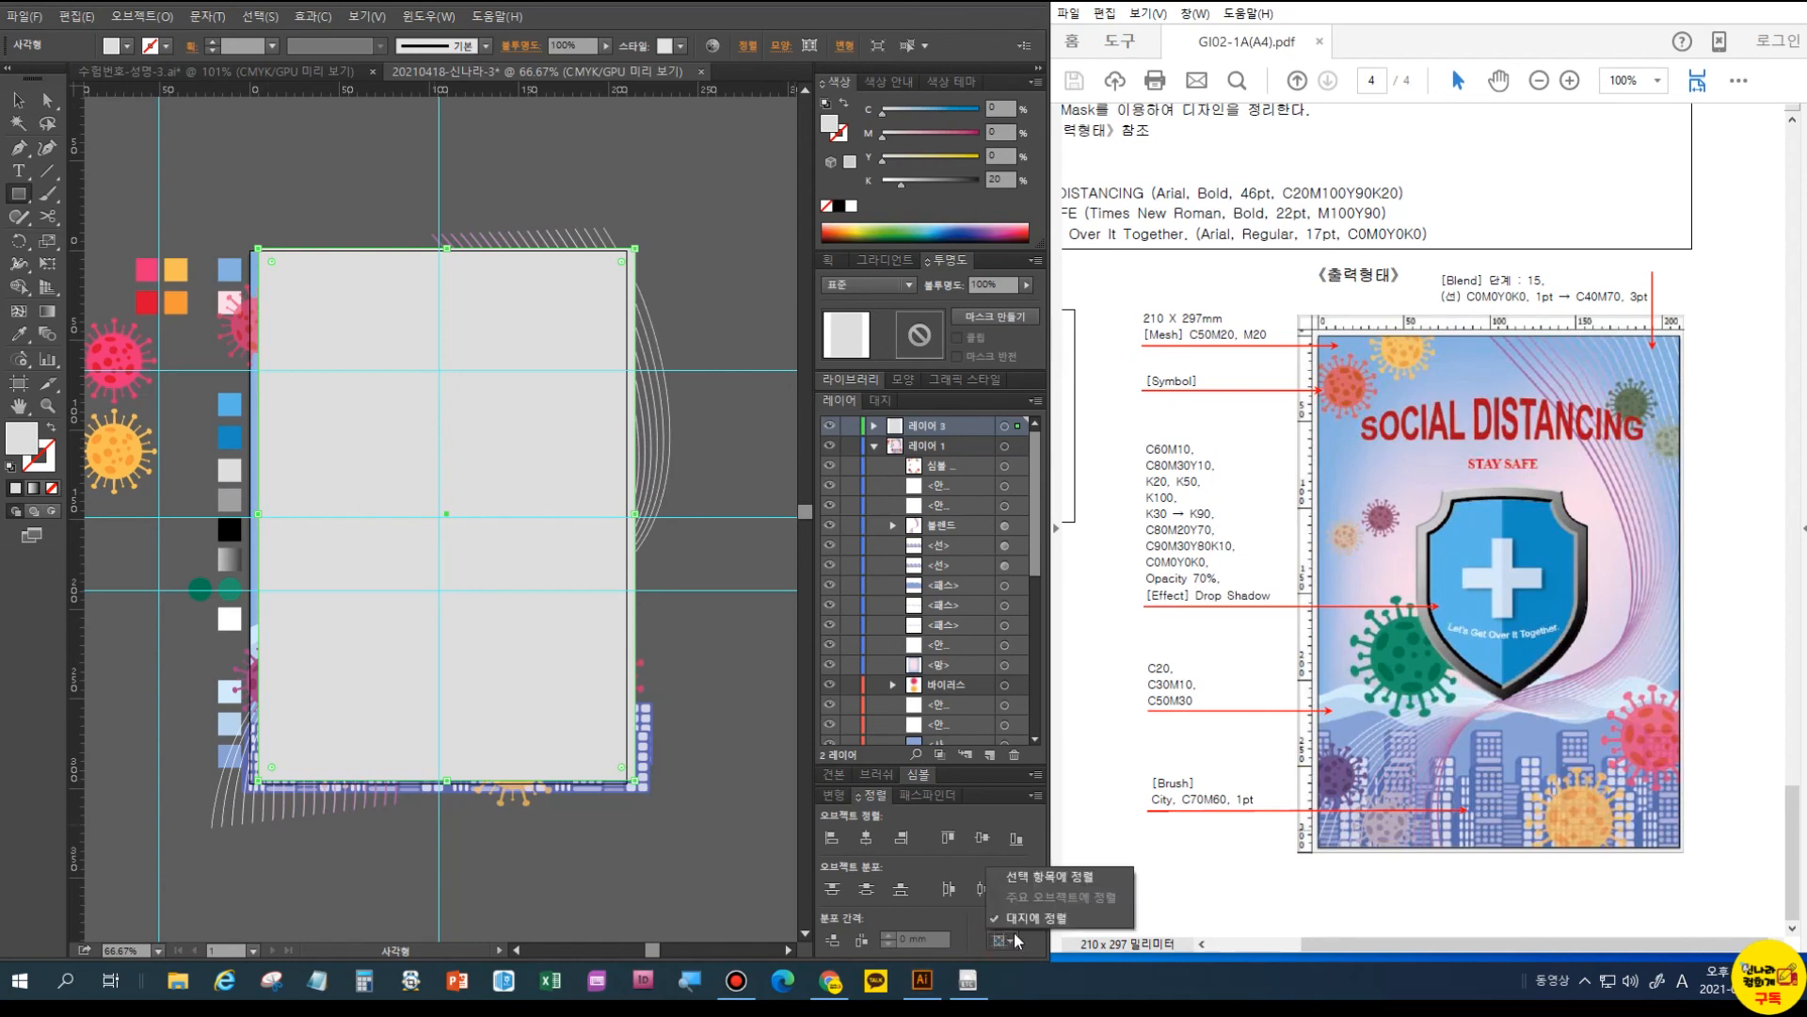
left_click(867, 837)
left_click(979, 840)
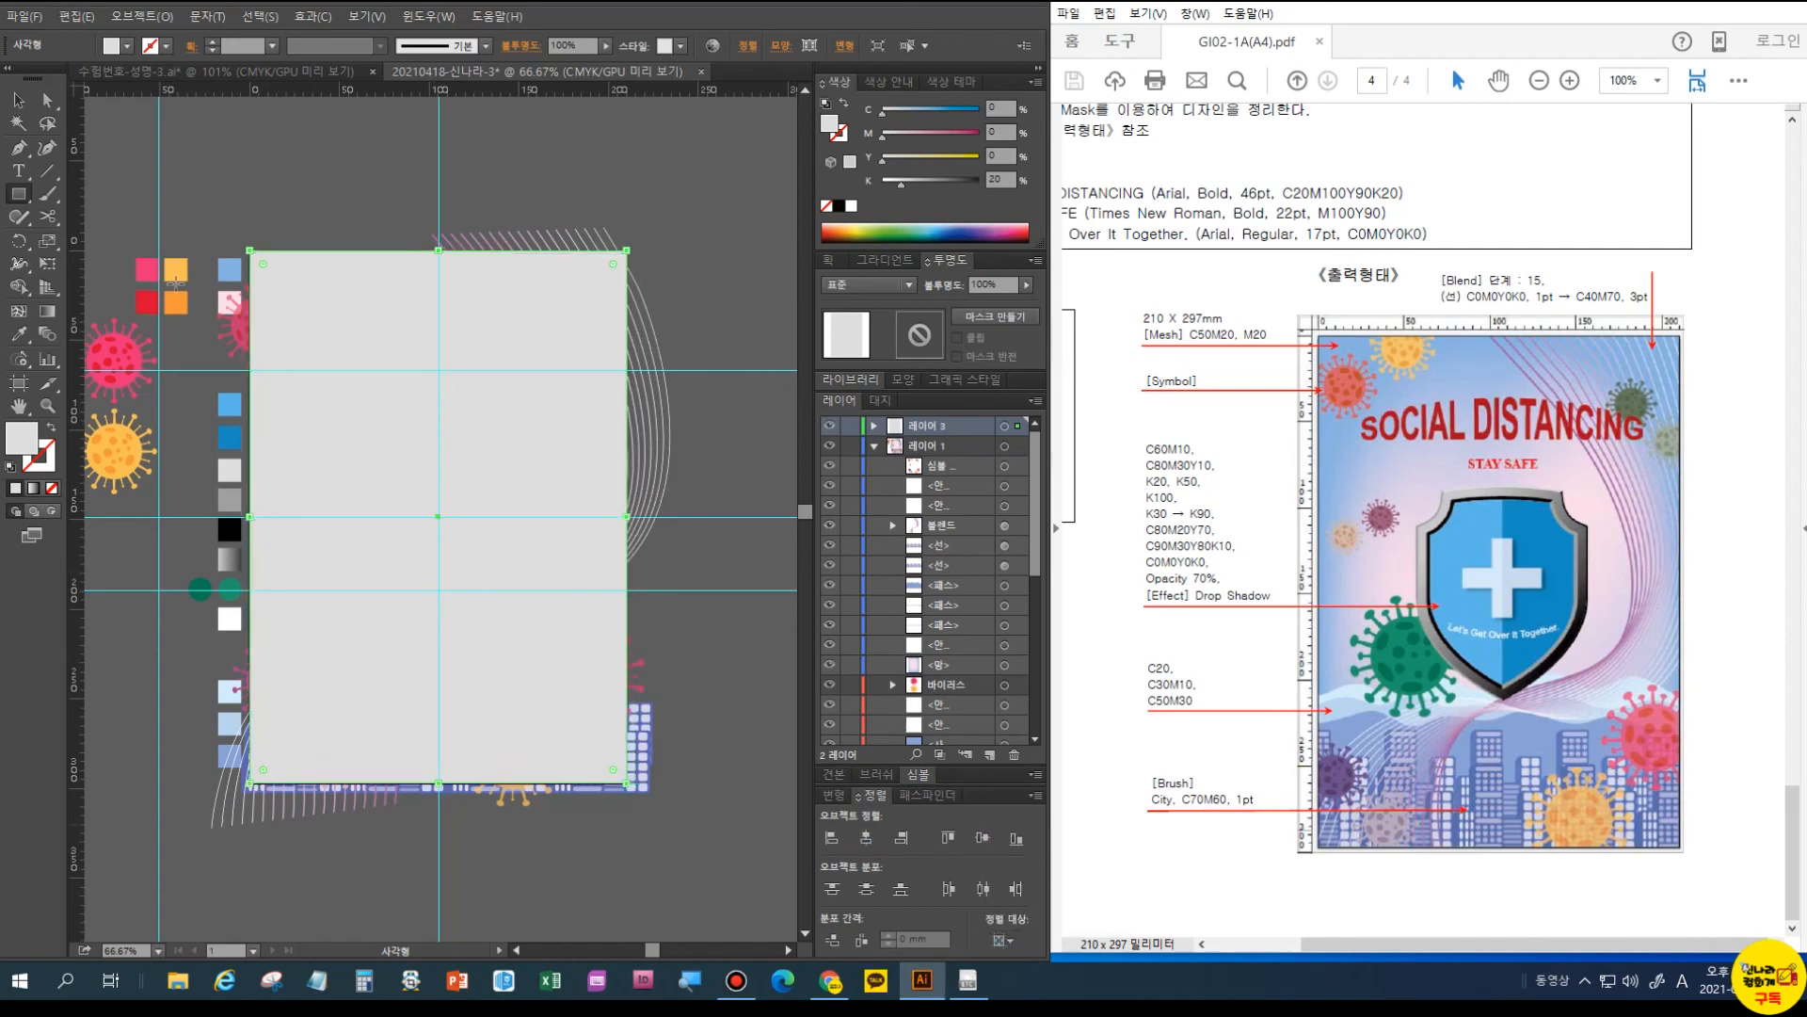
- Make a clipping mask of all the artwork with the page-sized rectangle, and leave everything deselected
left_click(18, 100)
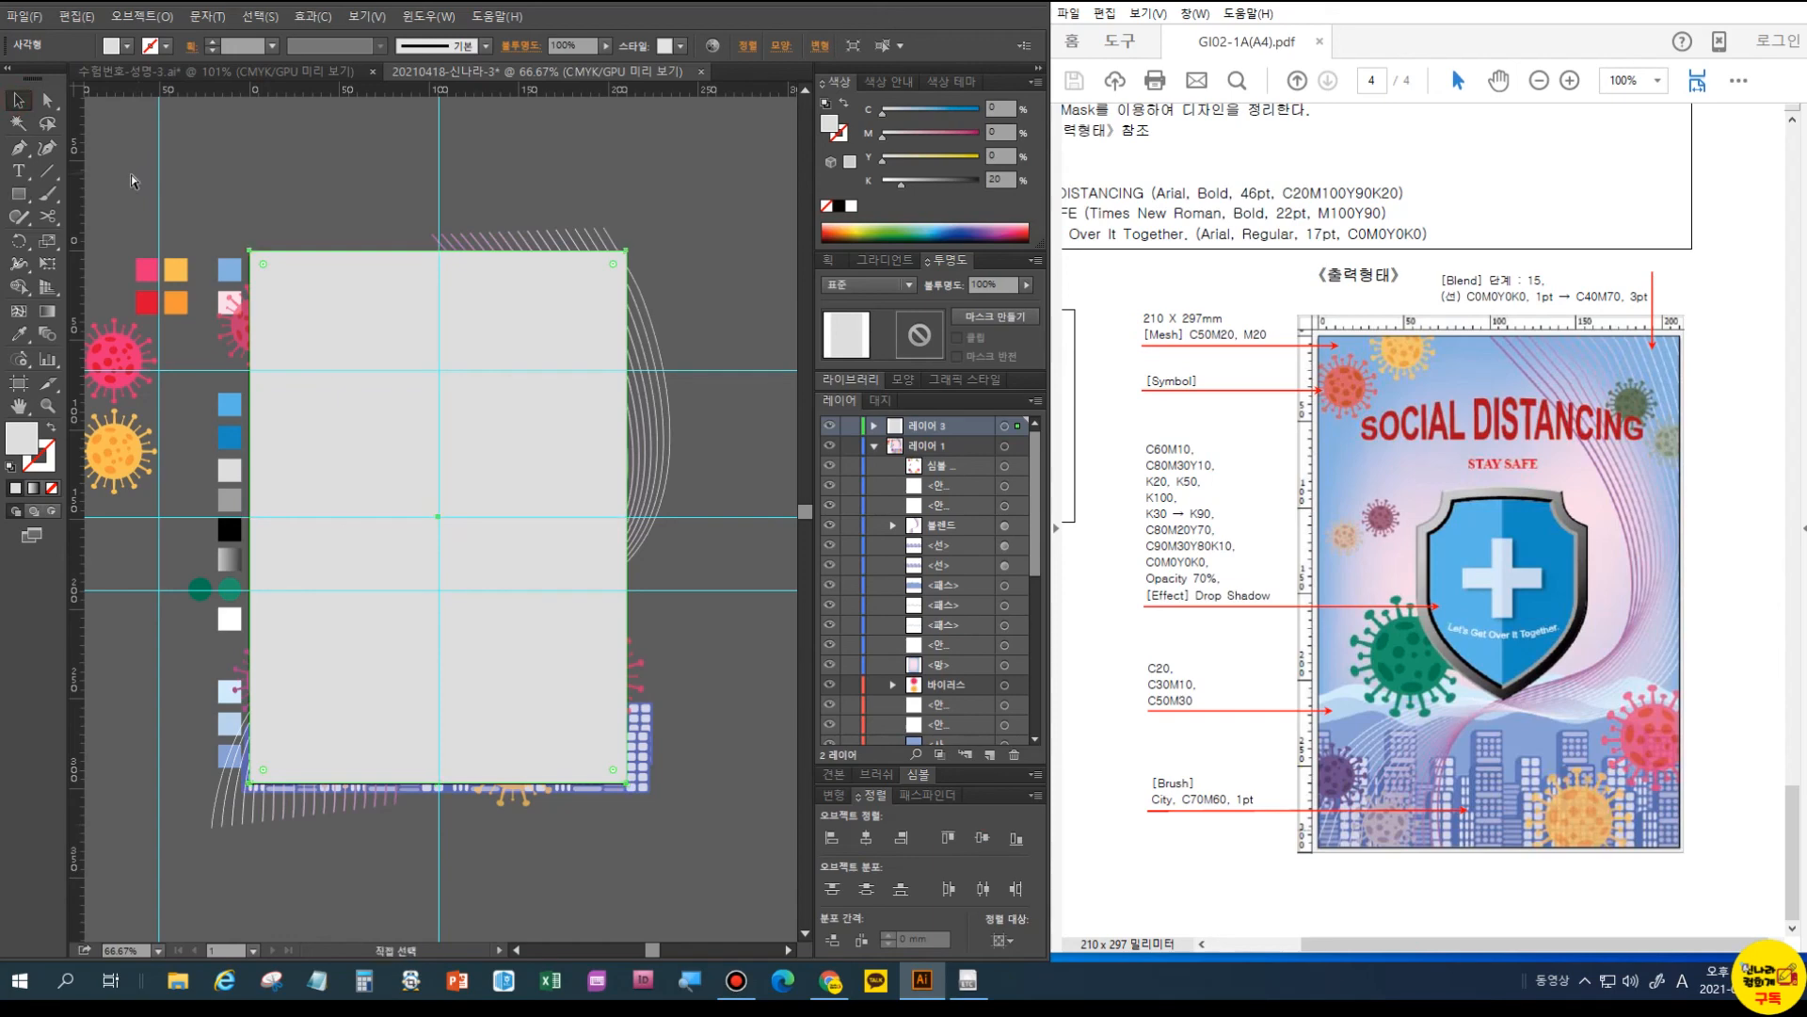
key("ctrl+a")
key("ctrl+7")
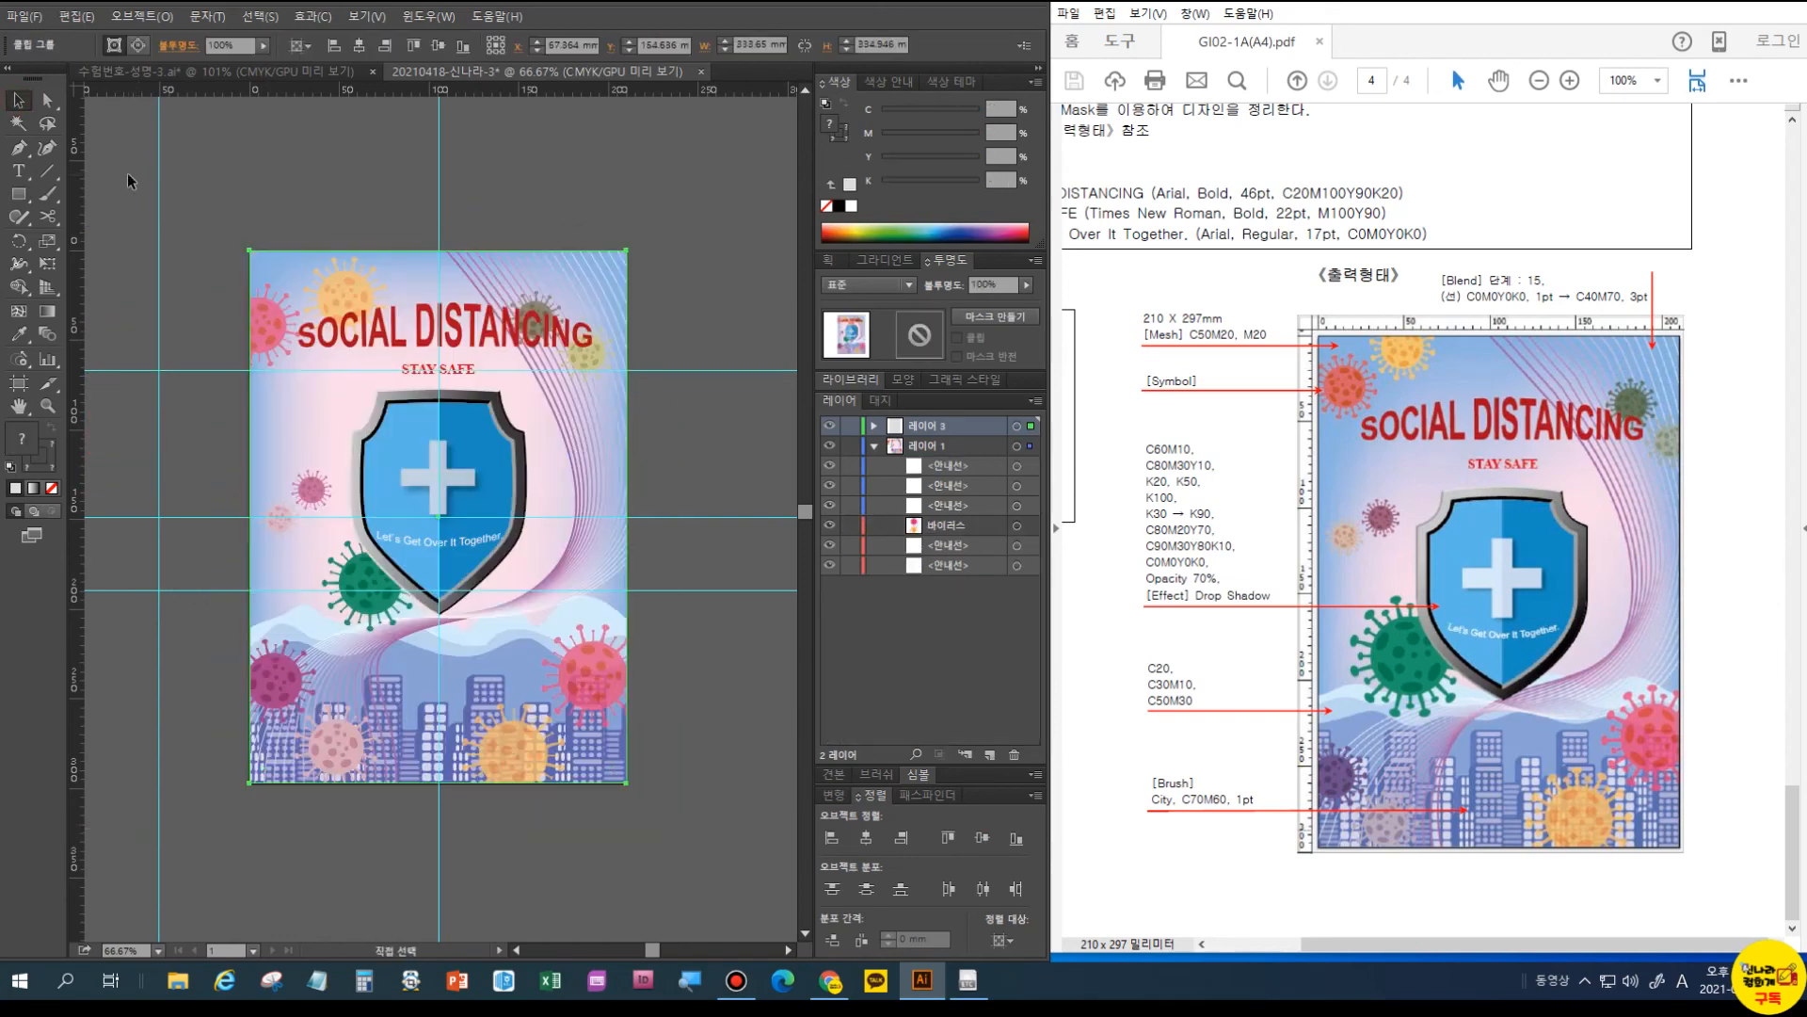
left_click(21, 102)
left_click(240, 170)
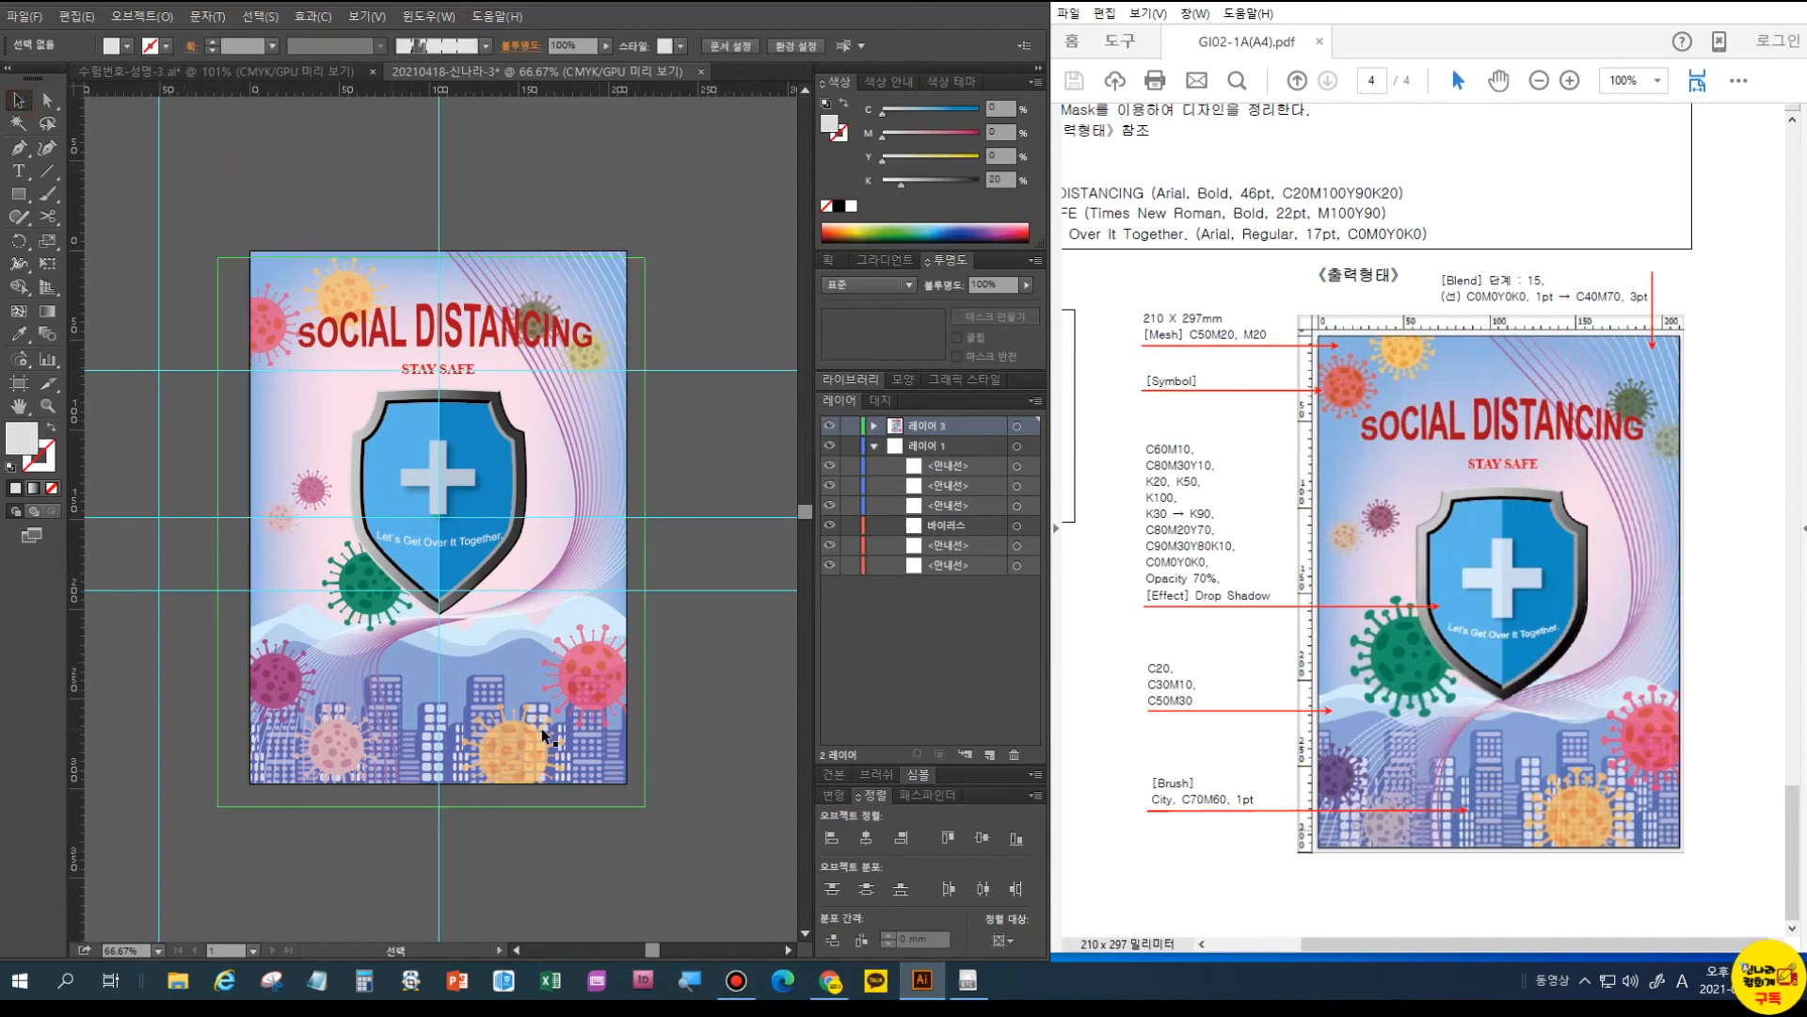